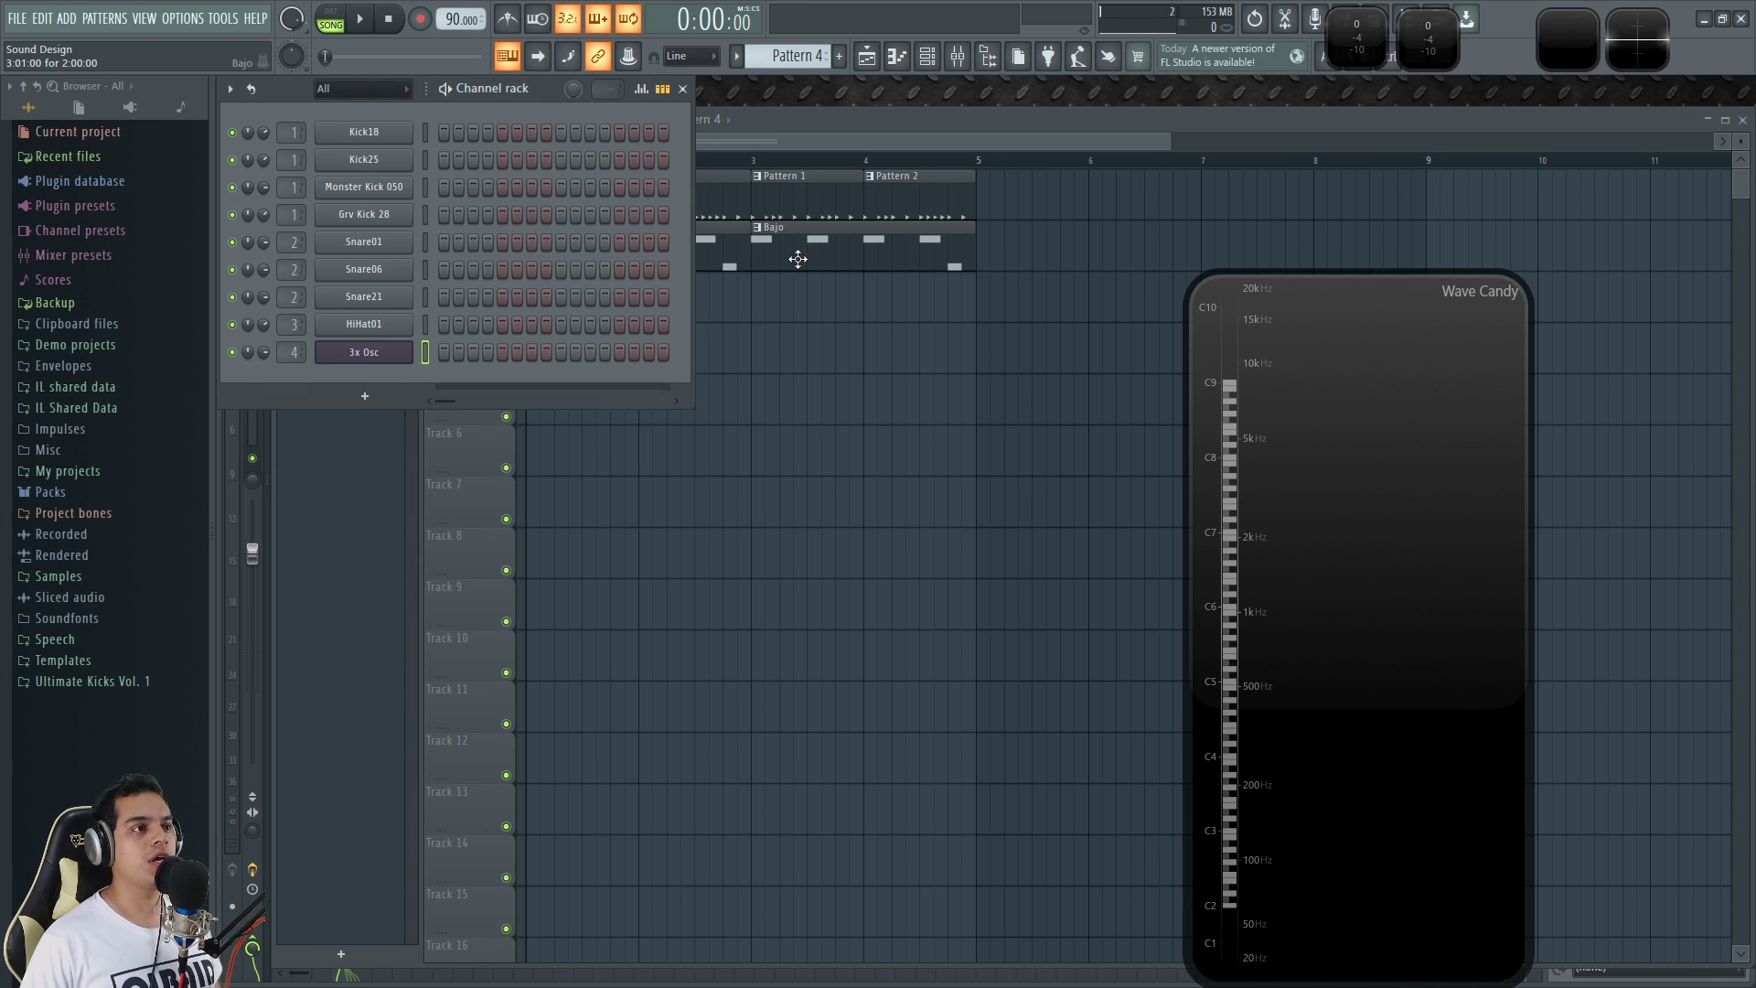
Audition a series of notes on the 3x Osc channel.
{"action": "key", "text": "x"}
{"action": "key", "text": "w"}
{"action": "key", "text": "r"}
{"action": "key", "text": "w"}
{"action": "key", "text": "r"}
{"action": "key", "text": "w"}
{"action": "key", "text": "q"}
{"action": "key", "text": "w"}
{"action": "key", "text": "x"}
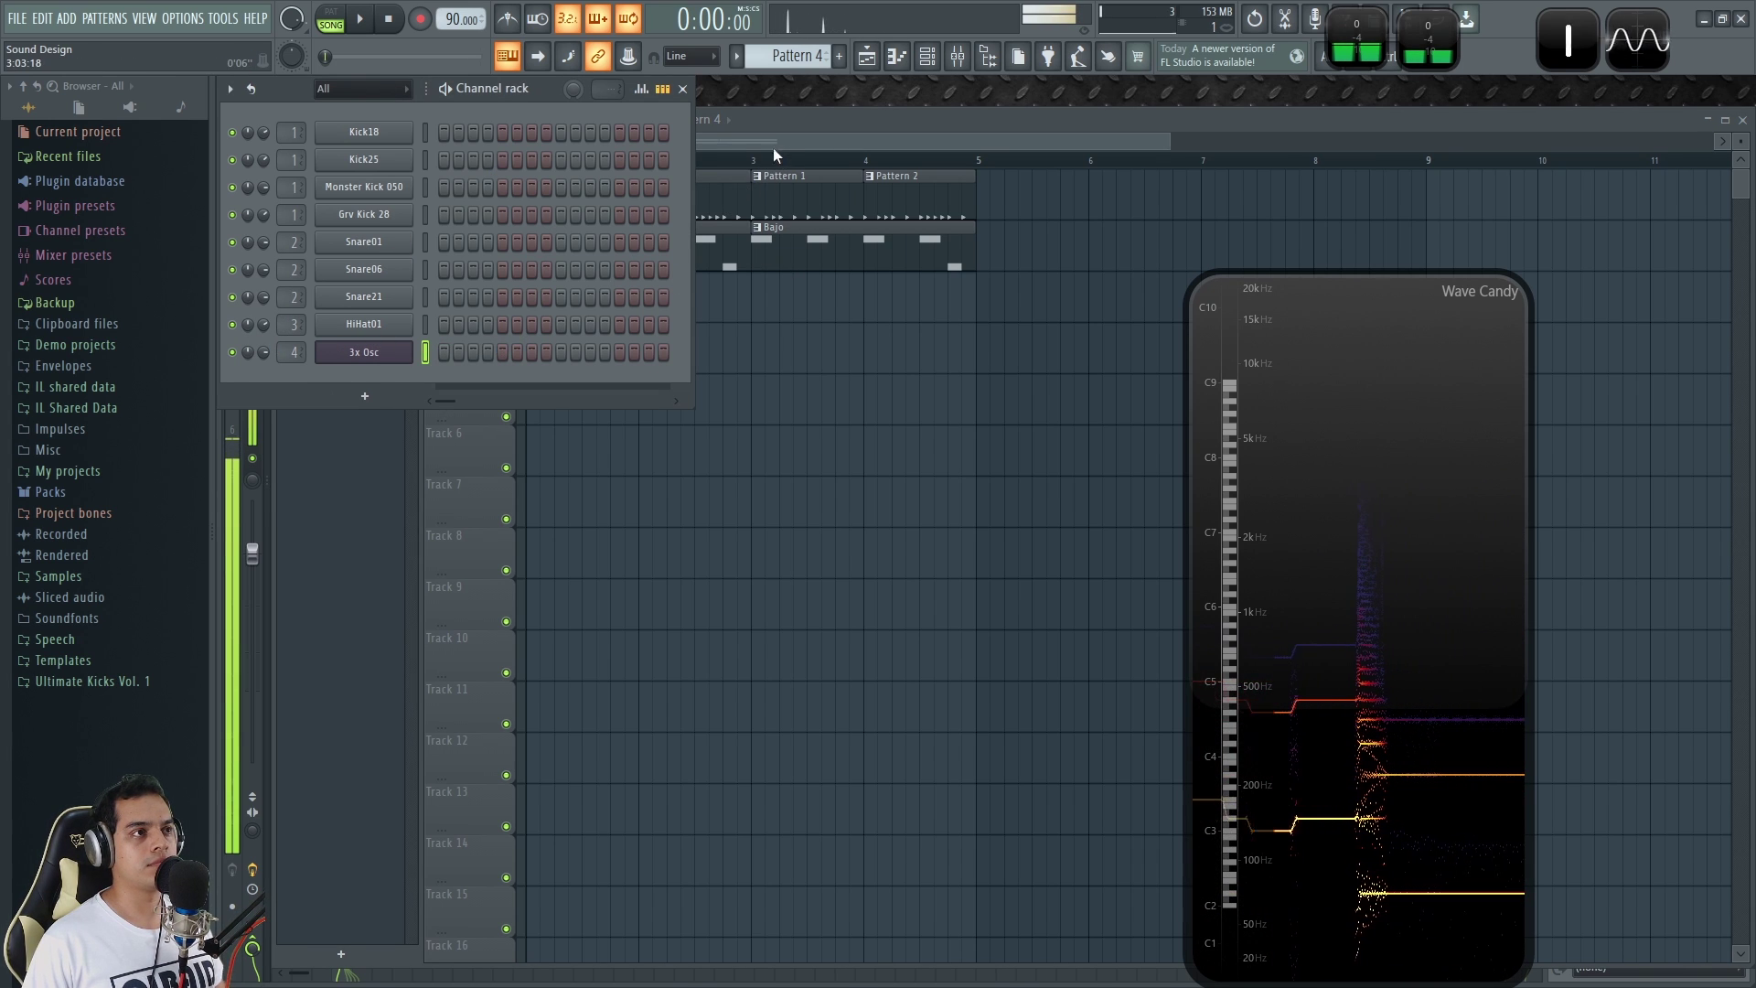
Bring the playlist to the front and play the arrangement of drum patterns and Bajo in song mode.
{"action": "left_click", "coordinate": [795, 118]}
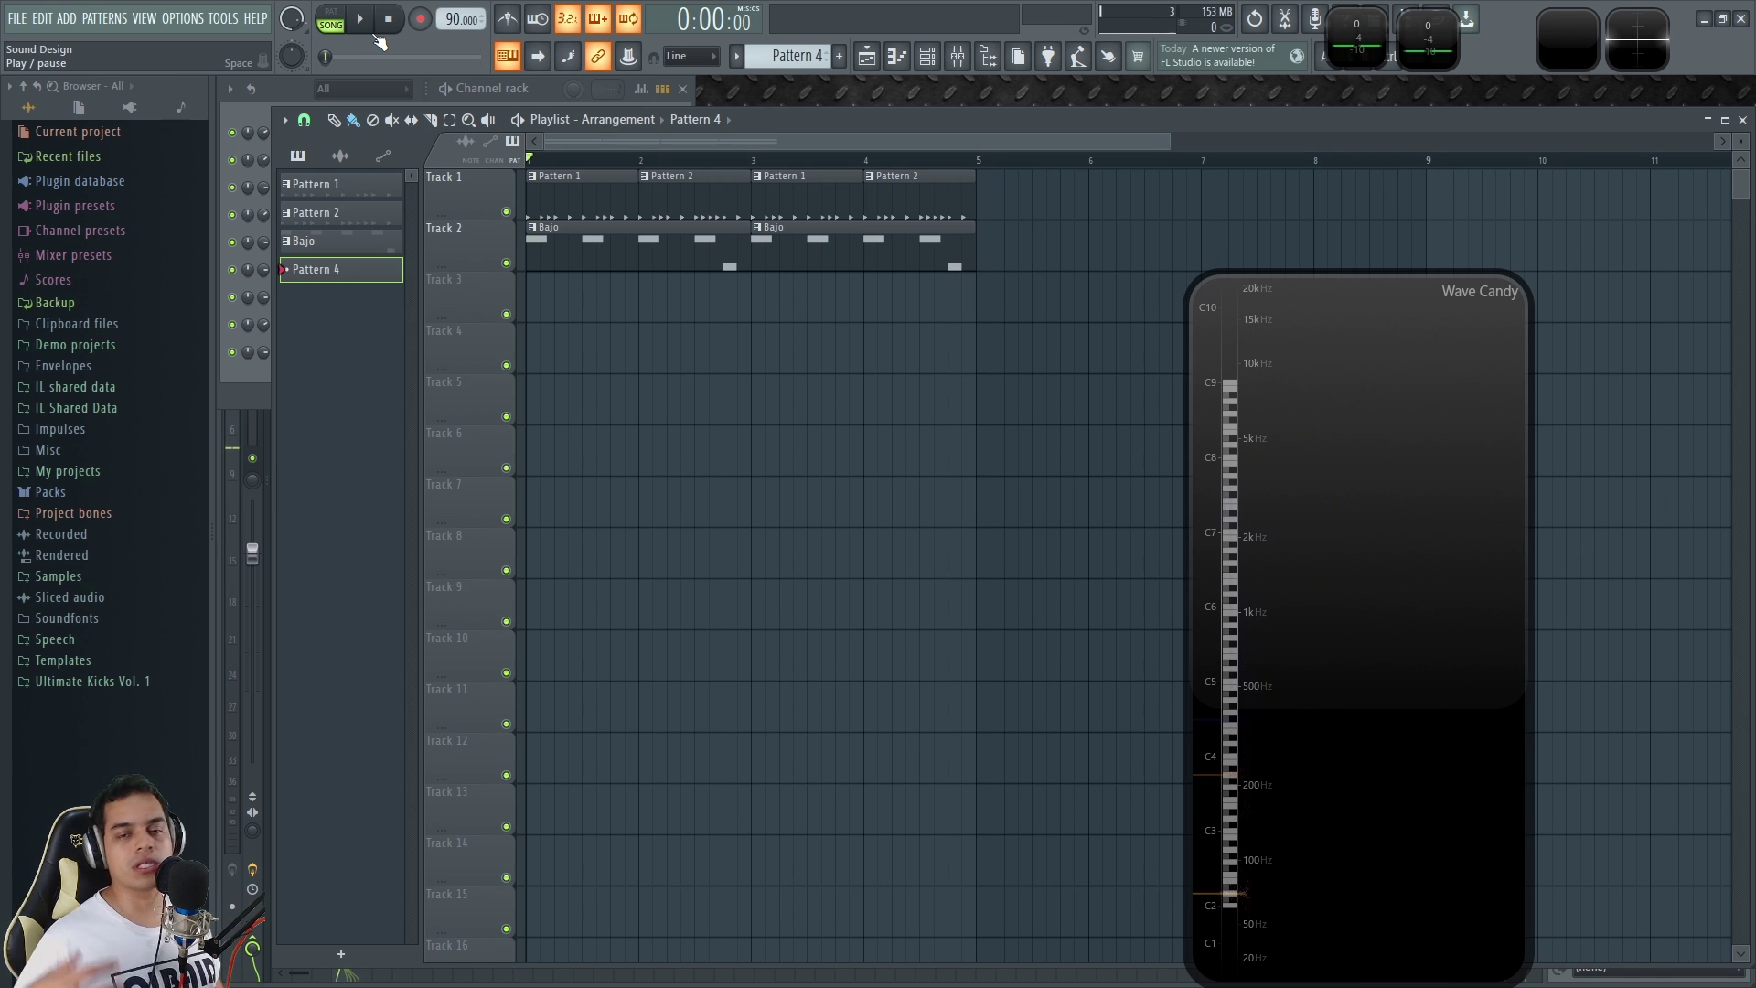
{"action": "key", "text": "space"}
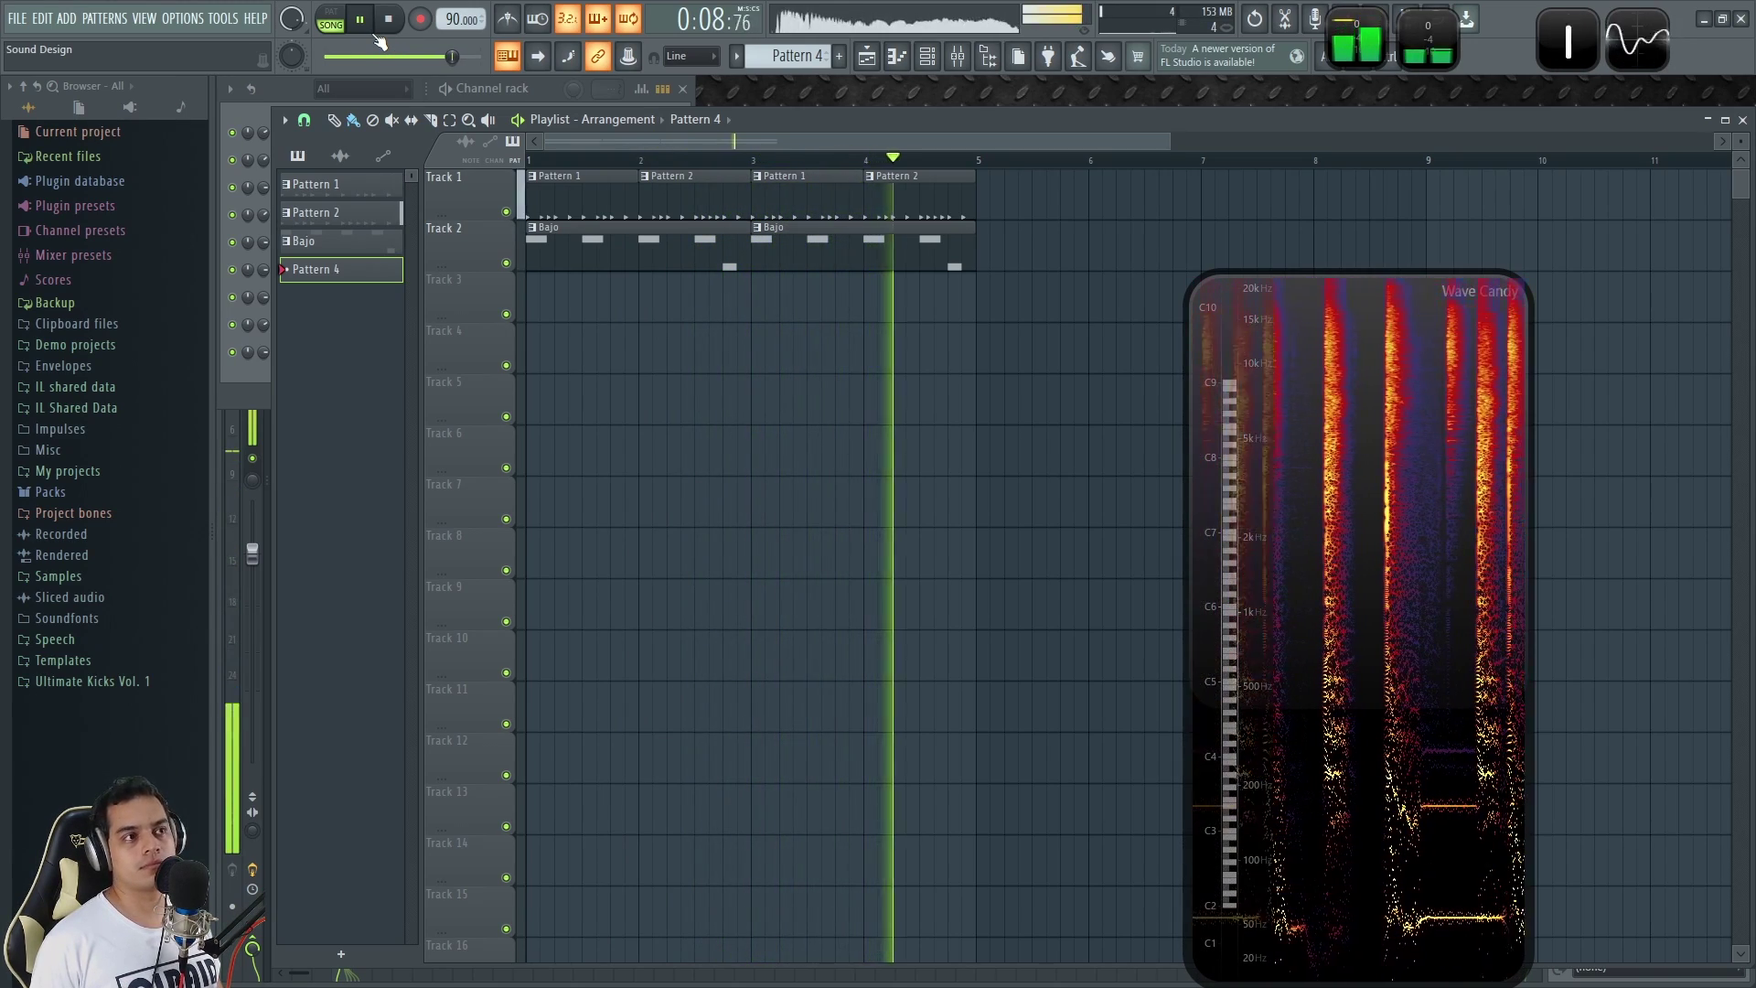
{"action": "key", "text": "space"}
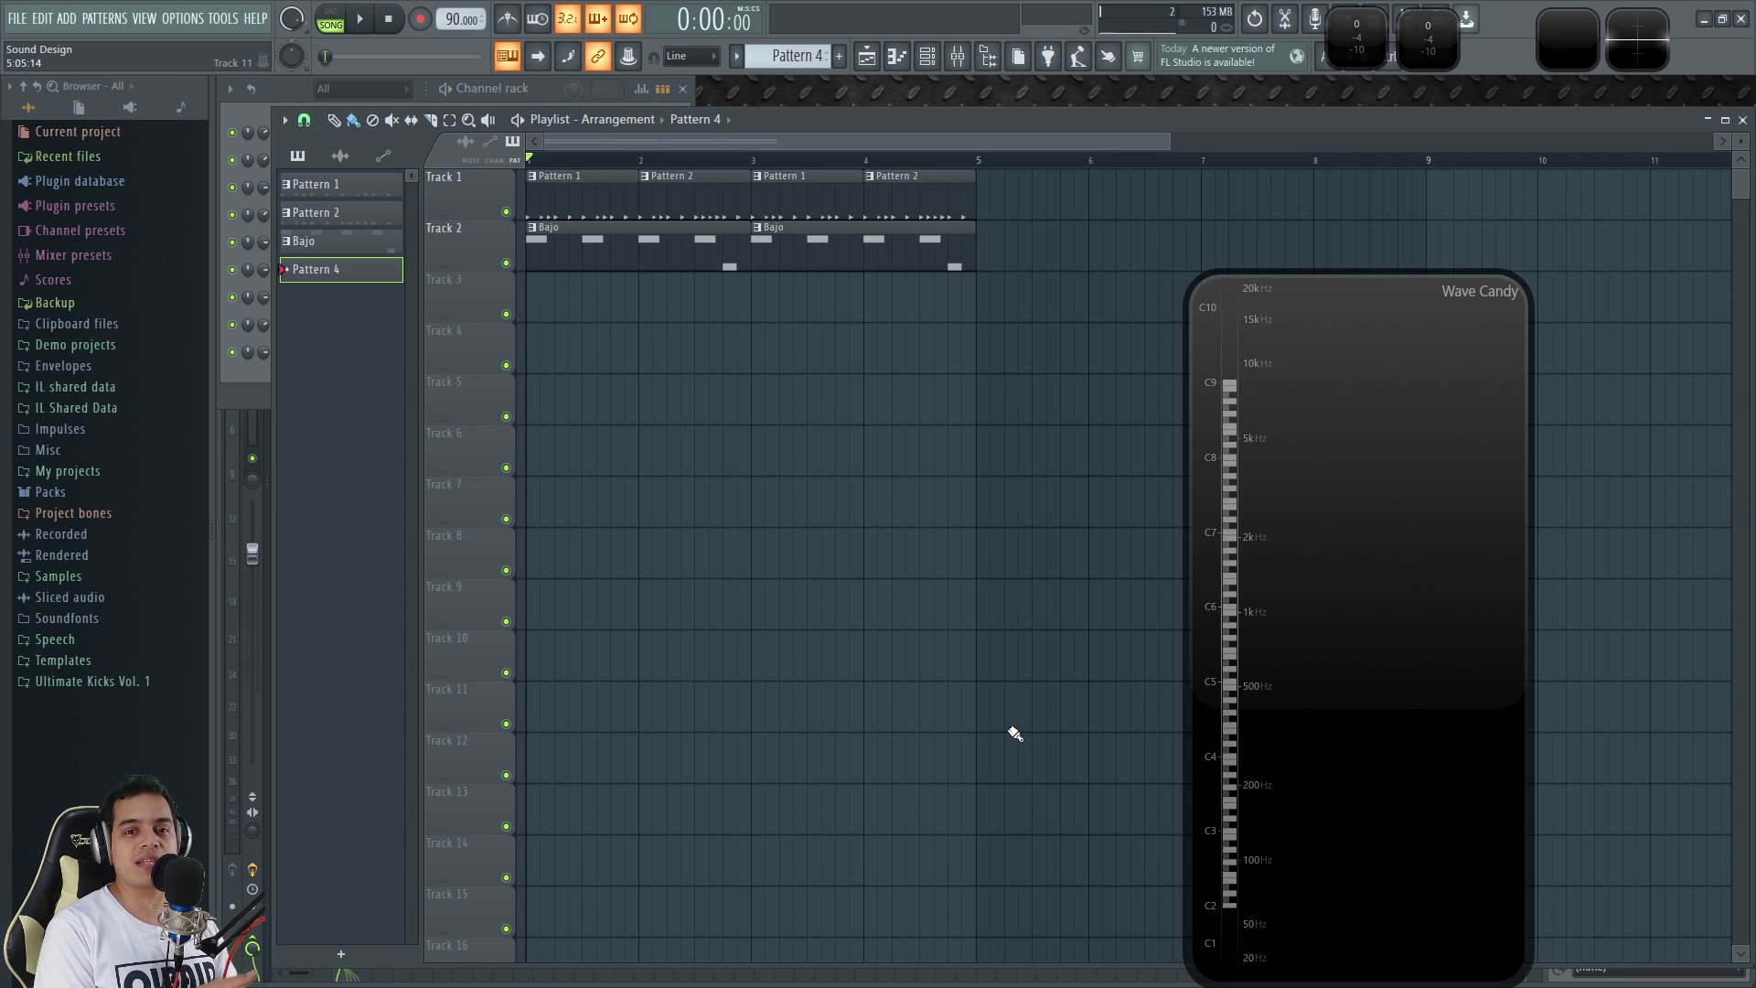
Select the Pattern 1 clip on Track 1 and show its steps in the channel rack.
{"action": "left_click", "coordinate": [551, 91]}
{"action": "left_click", "coordinate": [737, 151]}
{"action": "left_click", "coordinate": [573, 207]}
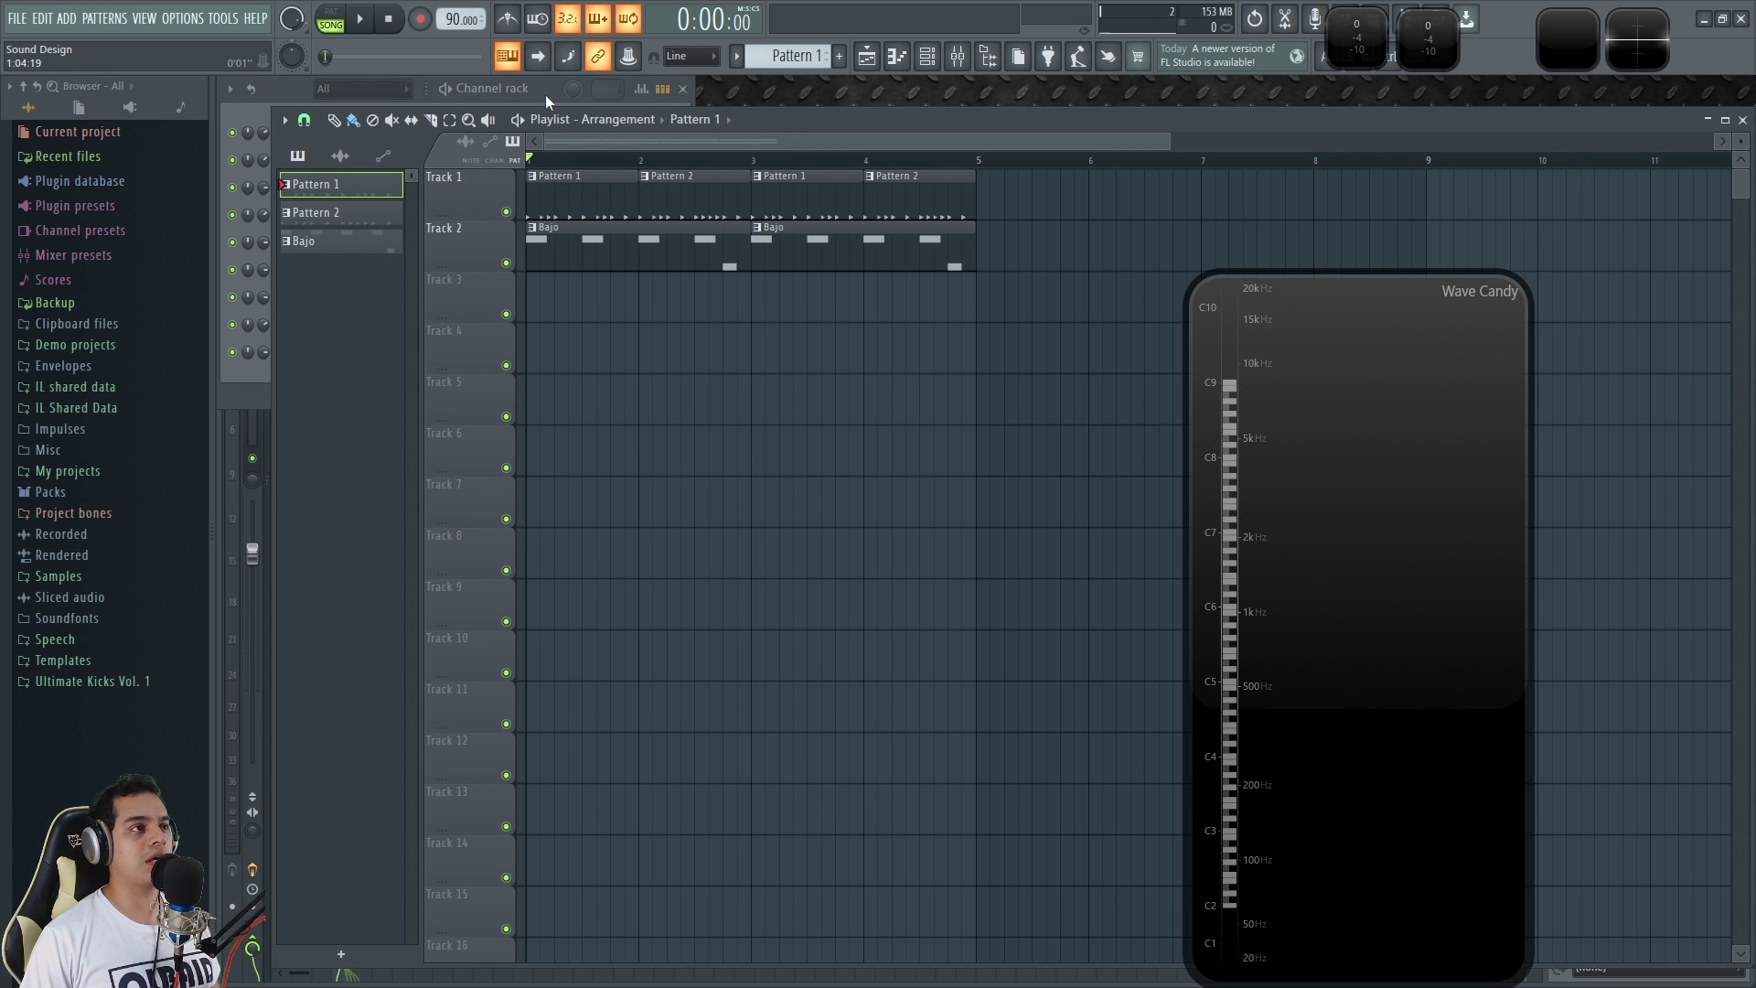
{"action": "left_click", "coordinate": [547, 95]}
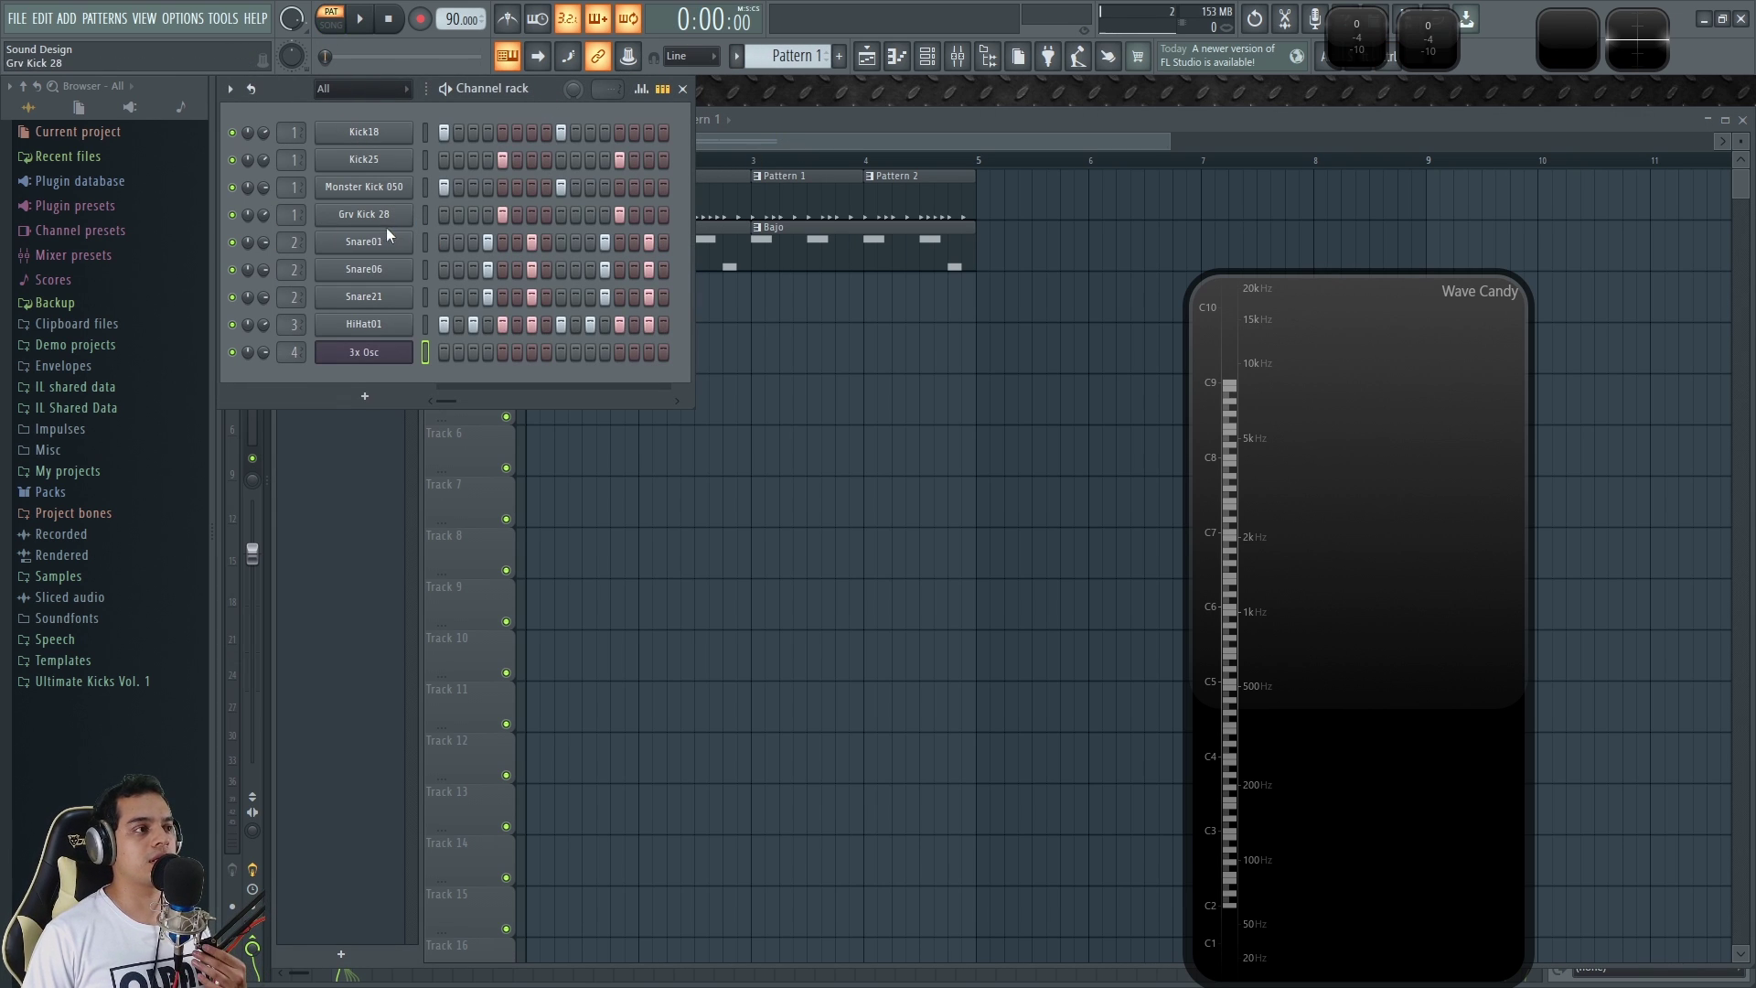
Solo Kick18 and play Pattern 1, re-enabling the Kick25 and Monster Kick 050 channels one after the other.
{"action": "right_click", "coordinate": [233, 133]}
{"action": "key", "text": "space"}
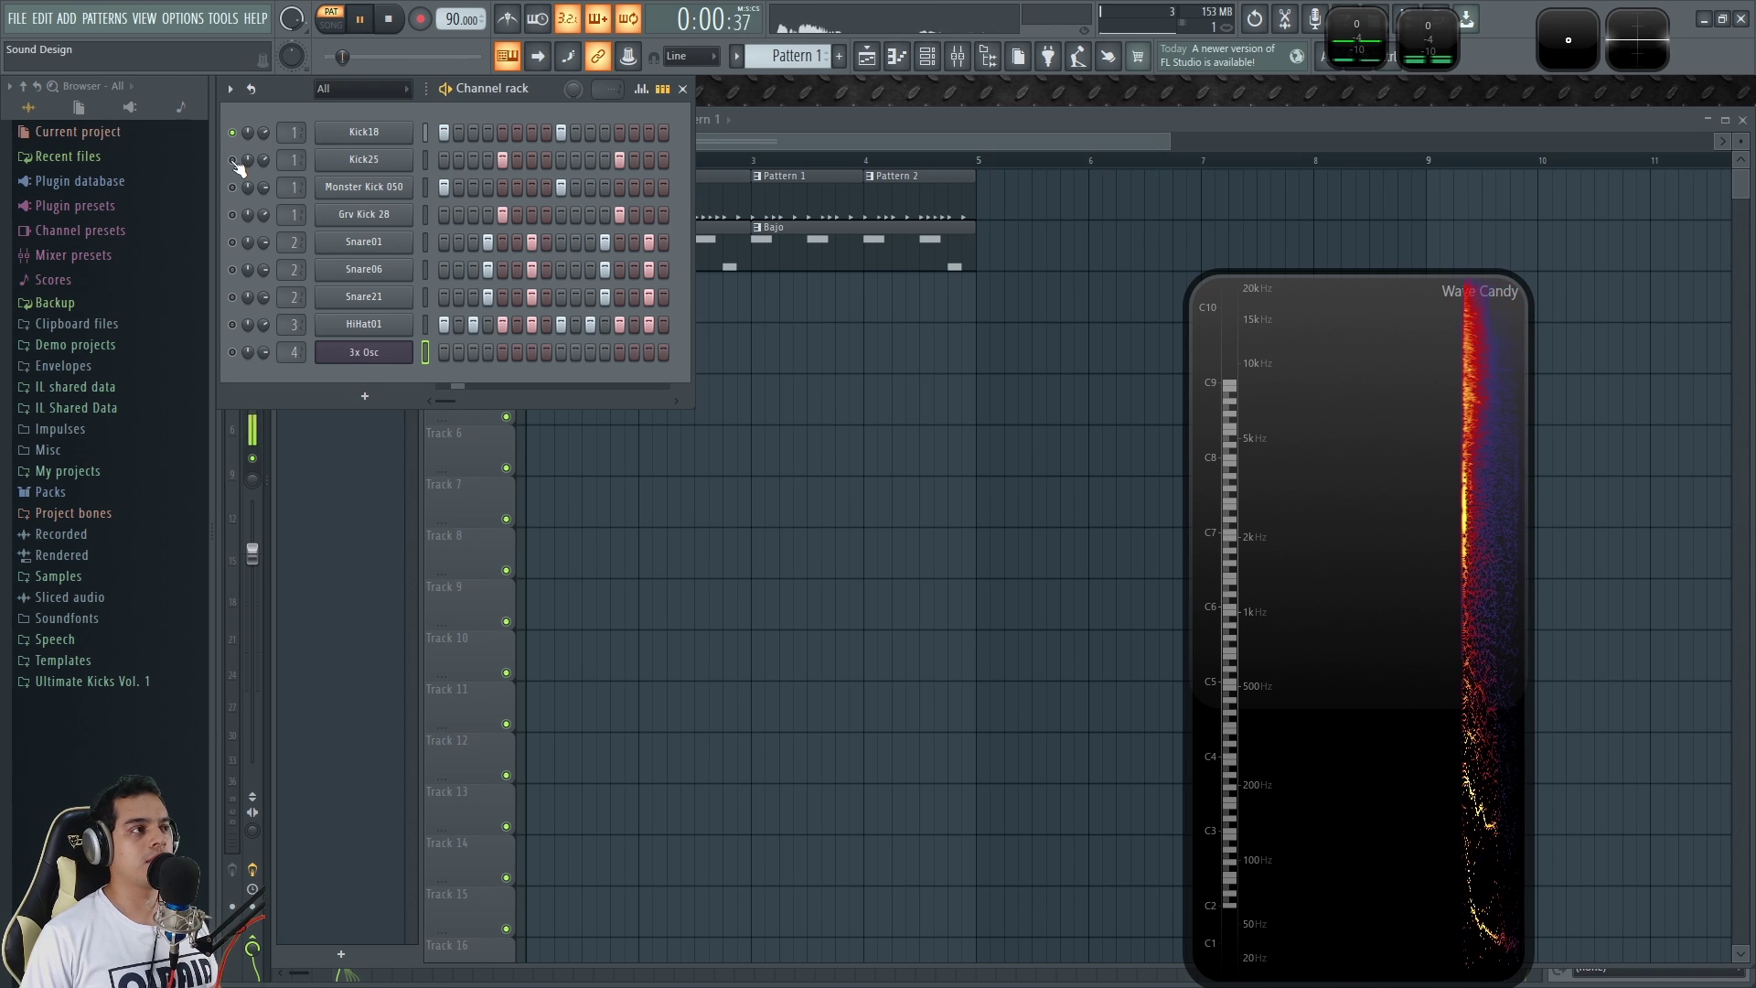
{"action": "left_click", "coordinate": [232, 160]}
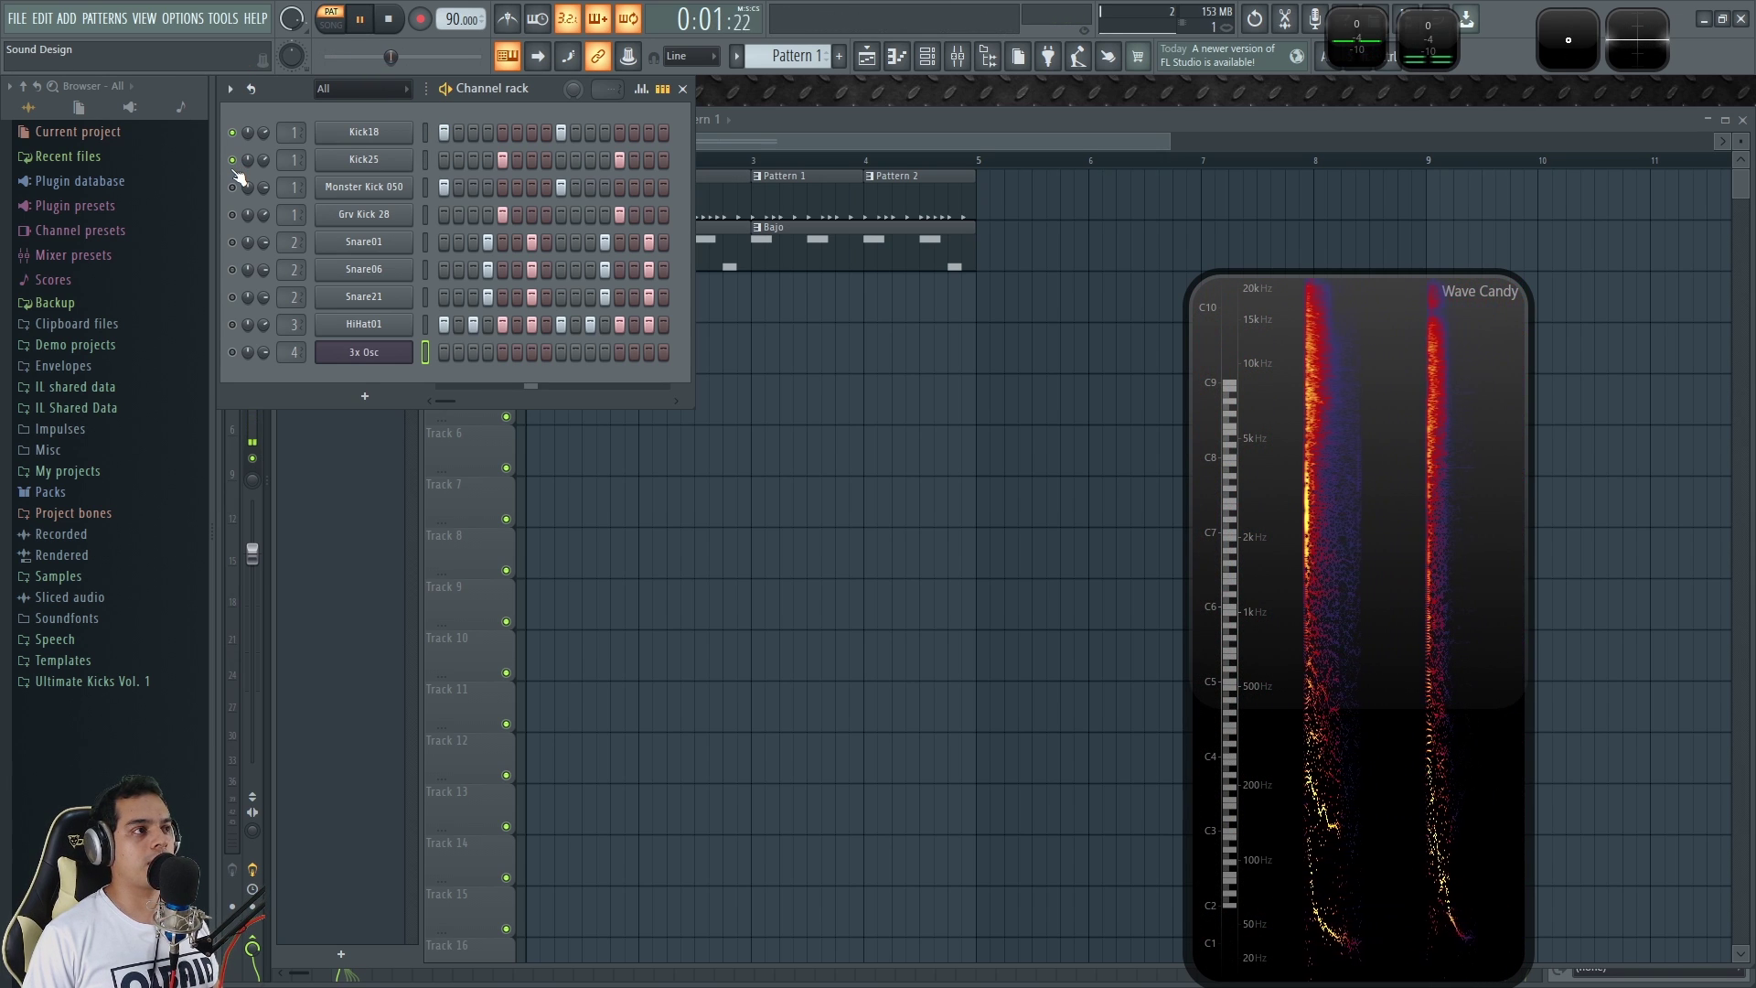
{"action": "left_click", "coordinate": [233, 187]}
{"action": "key", "text": "space"}
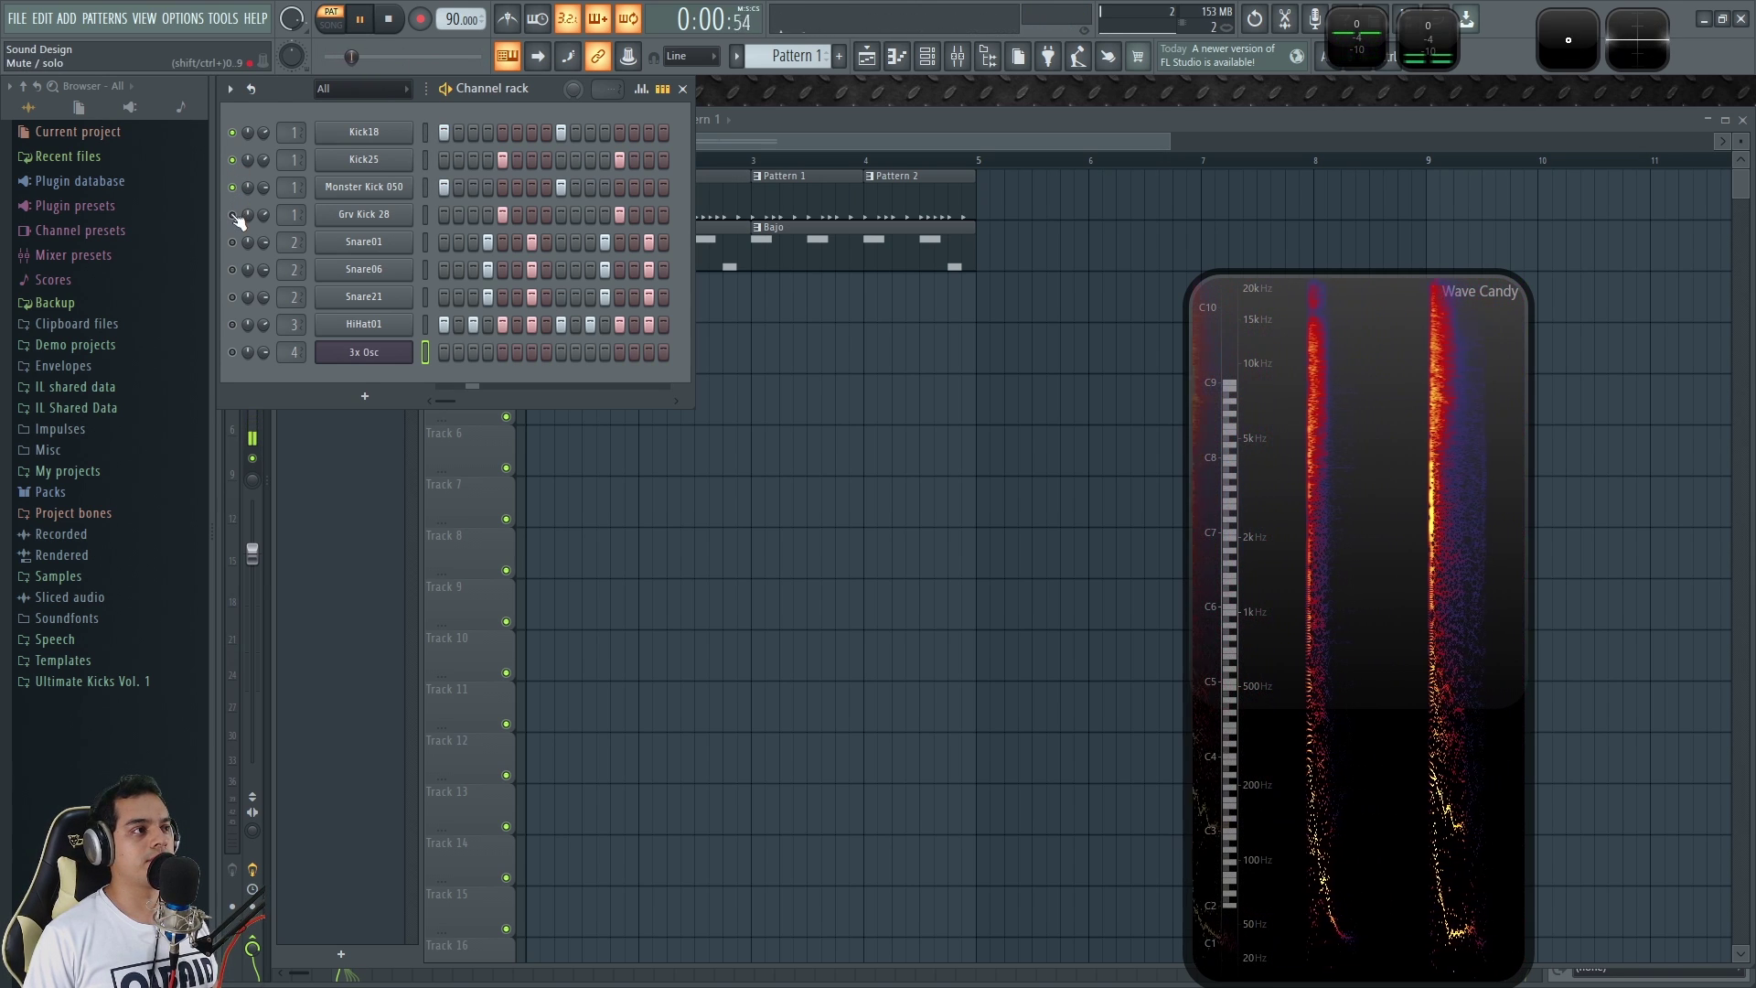
Audition the Monster Kick 050 sample, unmute Grv Kick 28 and listen to the four layered kicks.
{"action": "left_click", "coordinate": [356, 187]}
{"action": "left_click", "coordinate": [232, 215]}
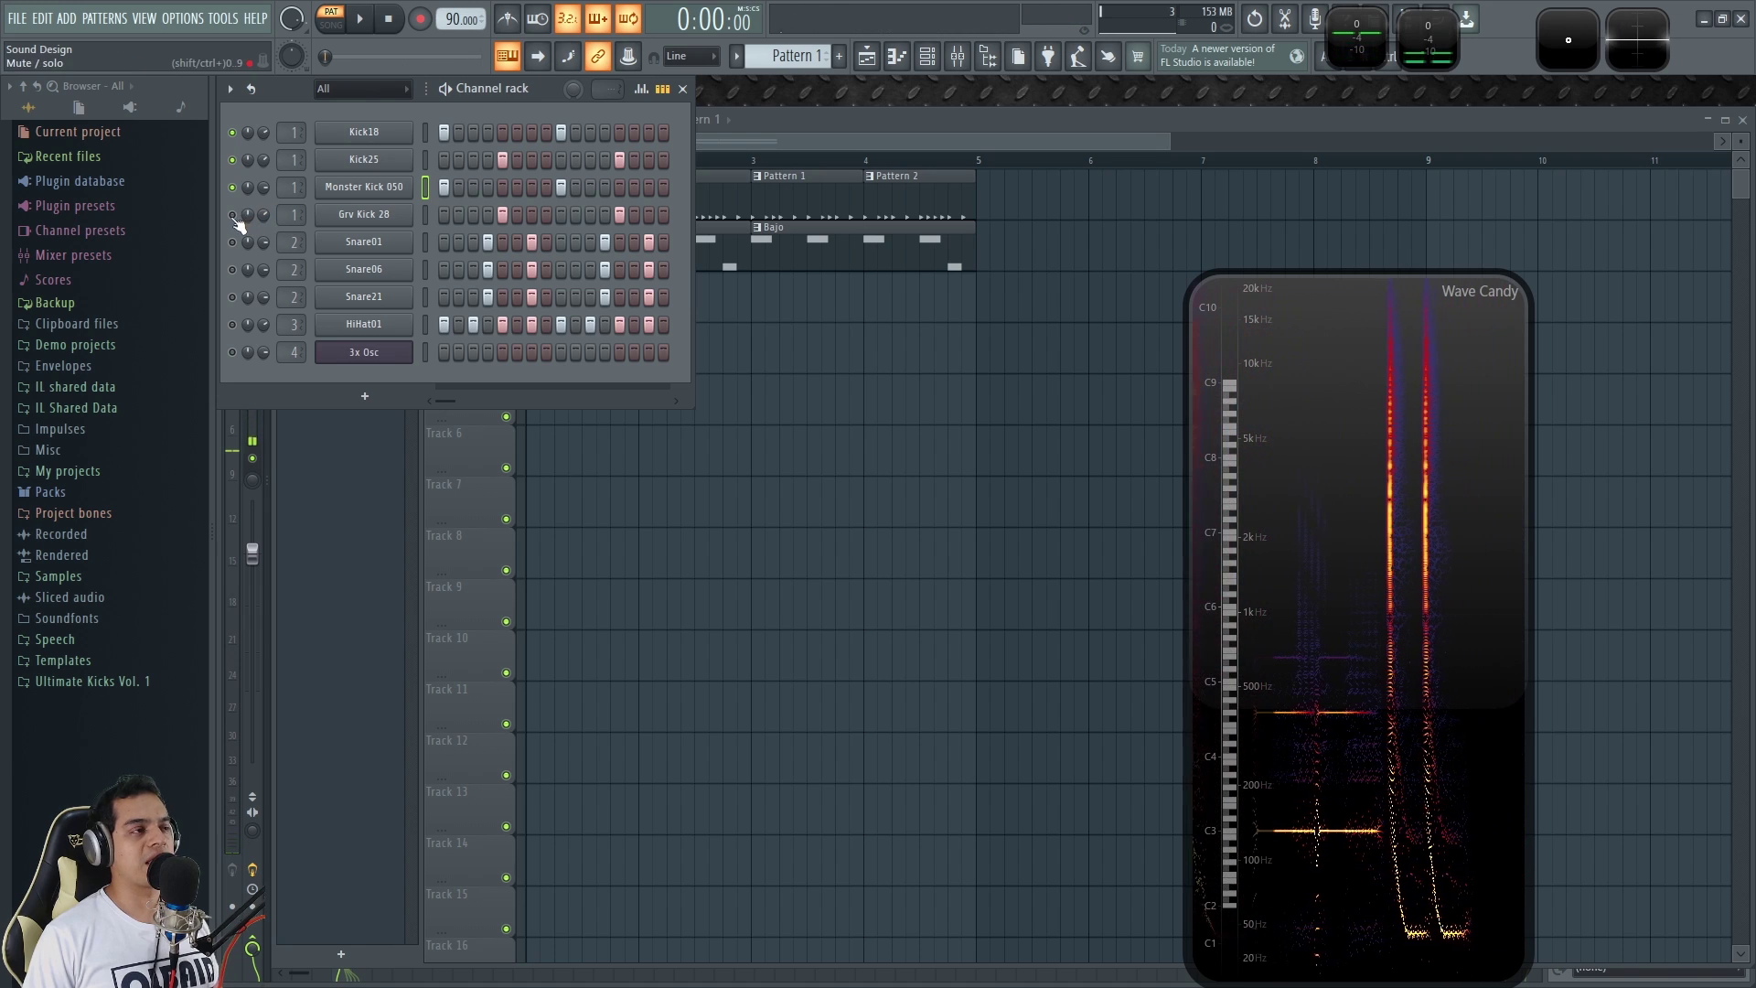
{"action": "key", "text": "space"}
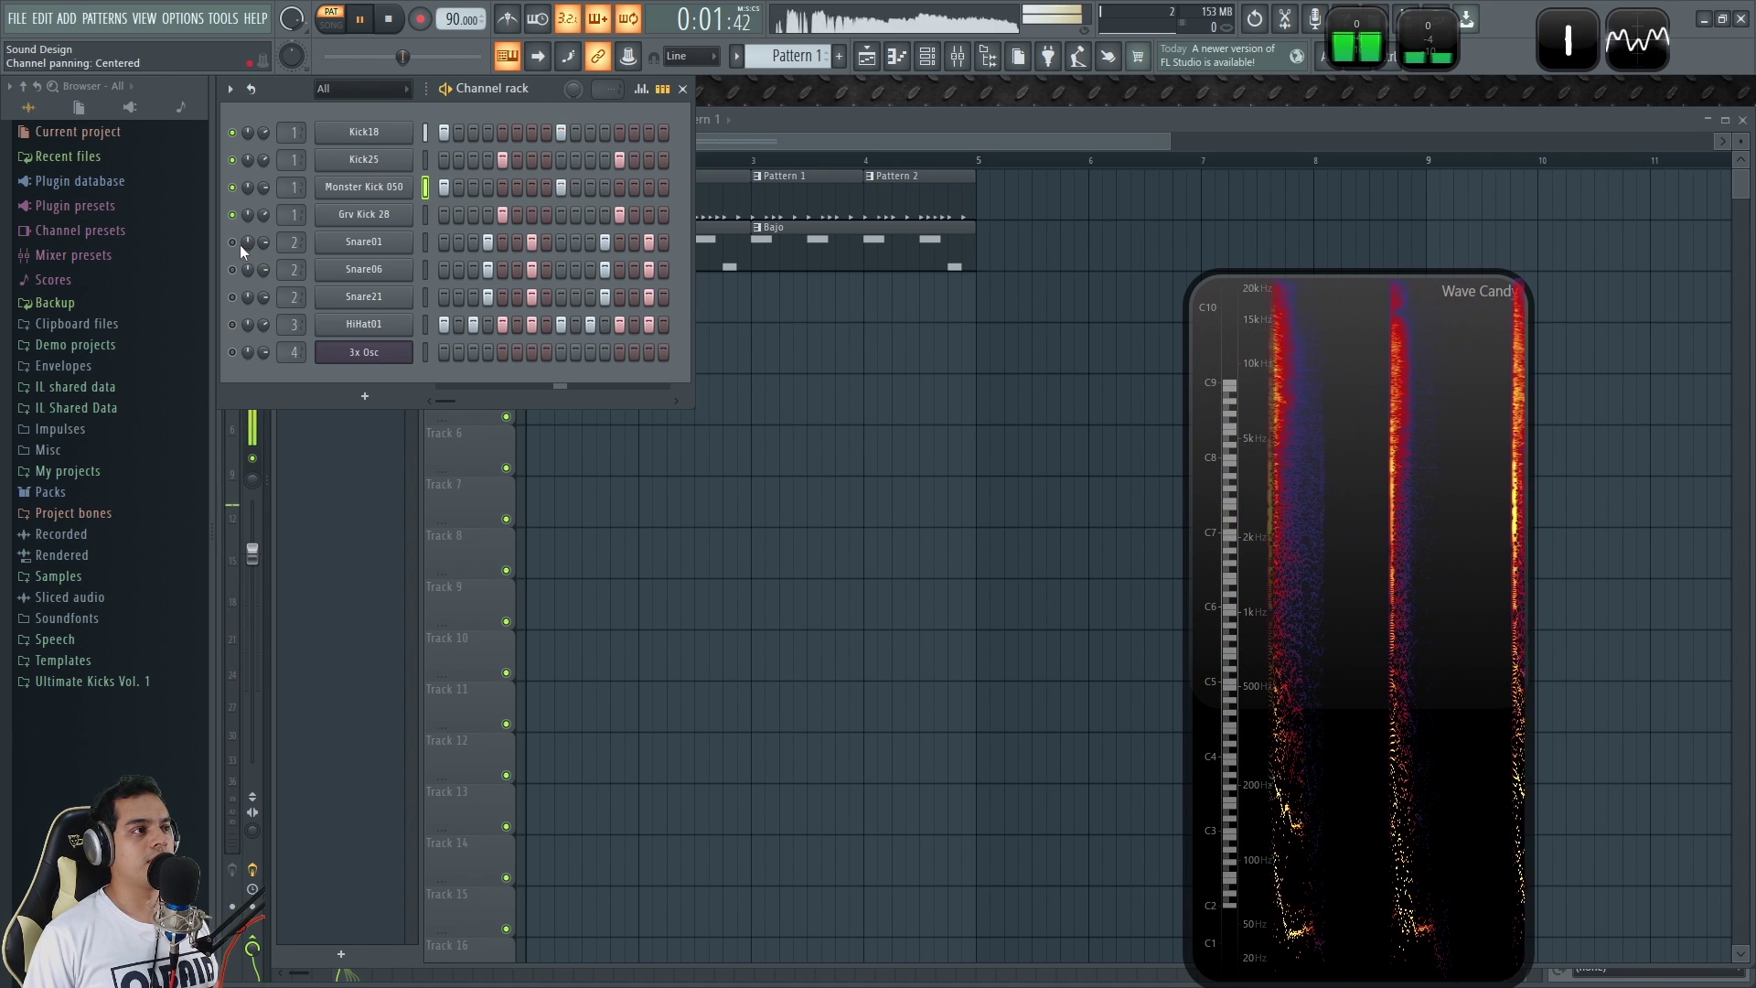
{"action": "key", "text": "space"}
{"action": "double_click", "coordinate": [389, 220]}
Unmute the three snare channels and HiHat01, and play the full drum pattern.
{"action": "left_click", "coordinate": [234, 242]}
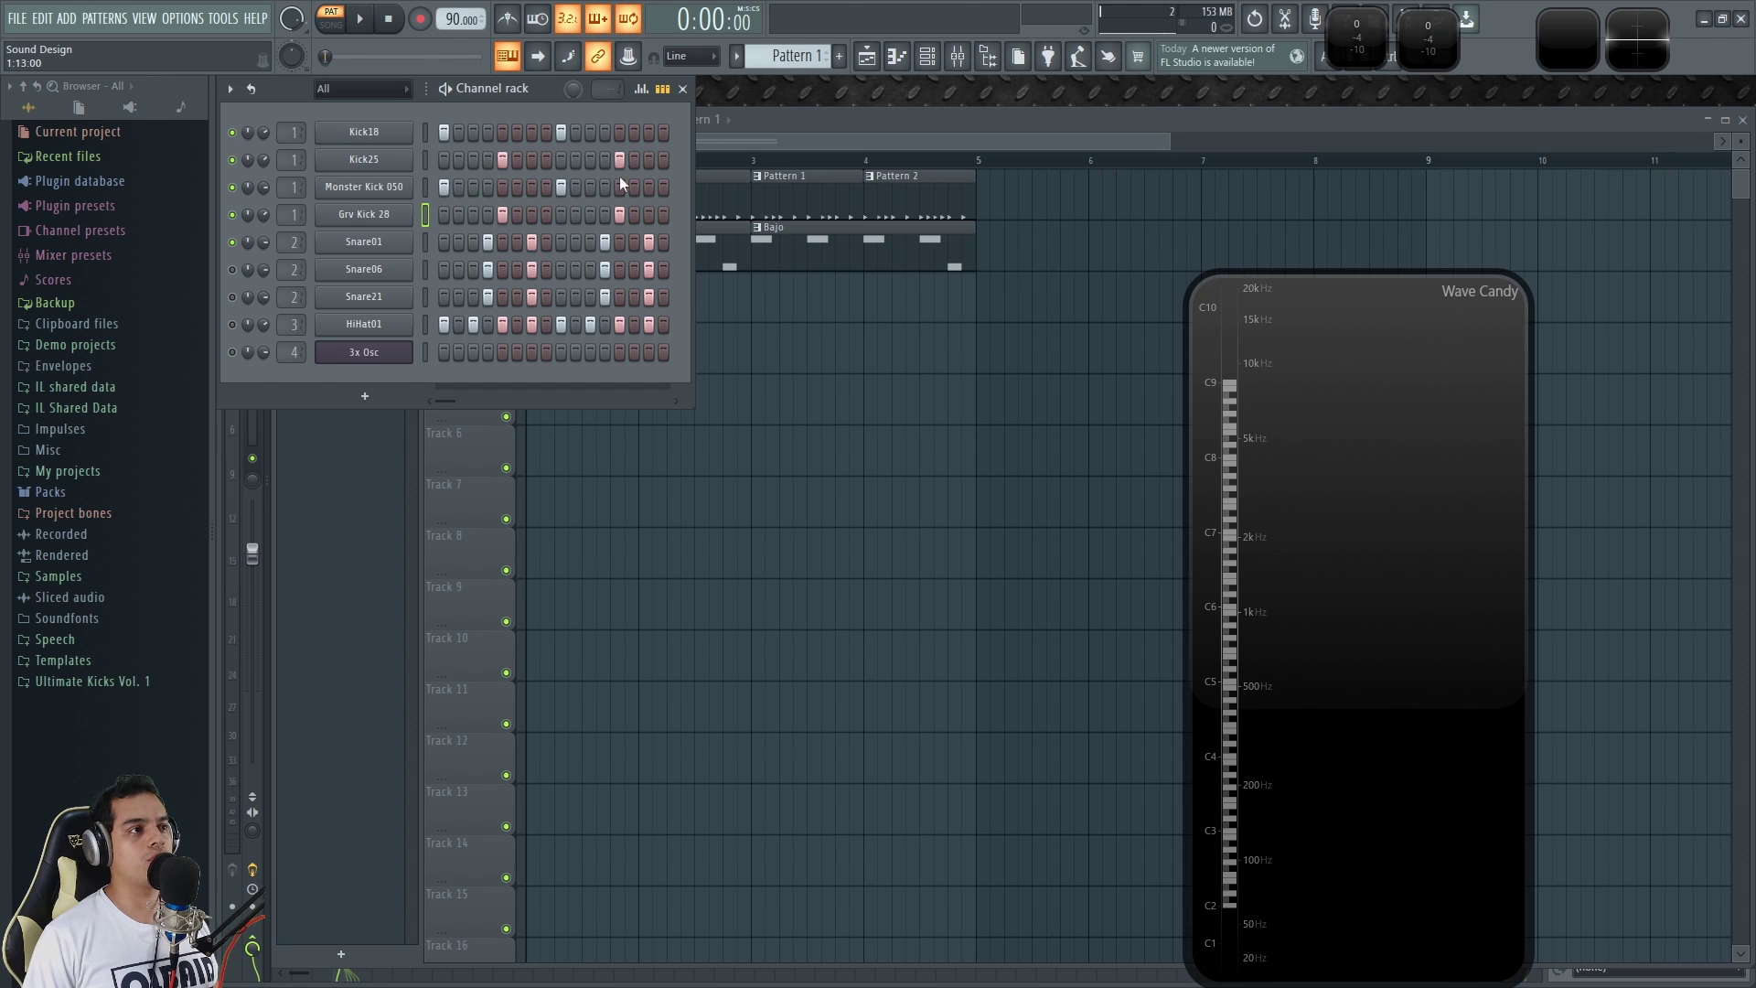
{"action": "left_click", "coordinate": [233, 325]}
{"action": "key", "text": "space"}
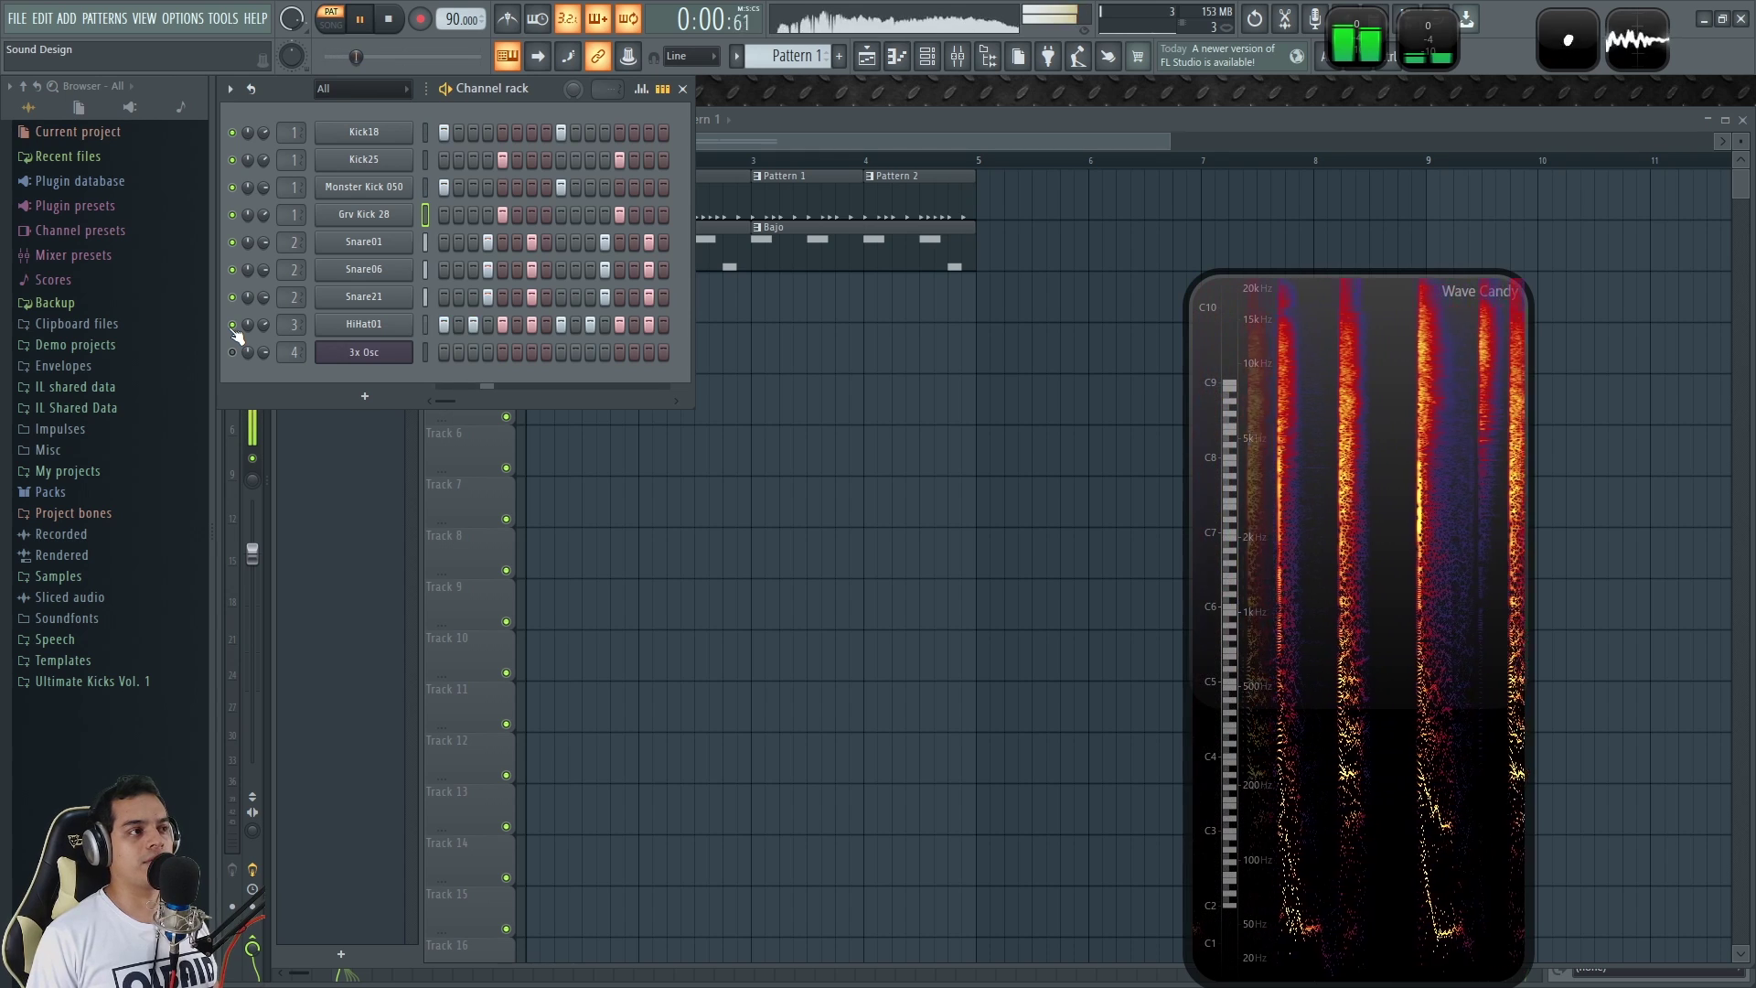
{"action": "key", "text": "space"}
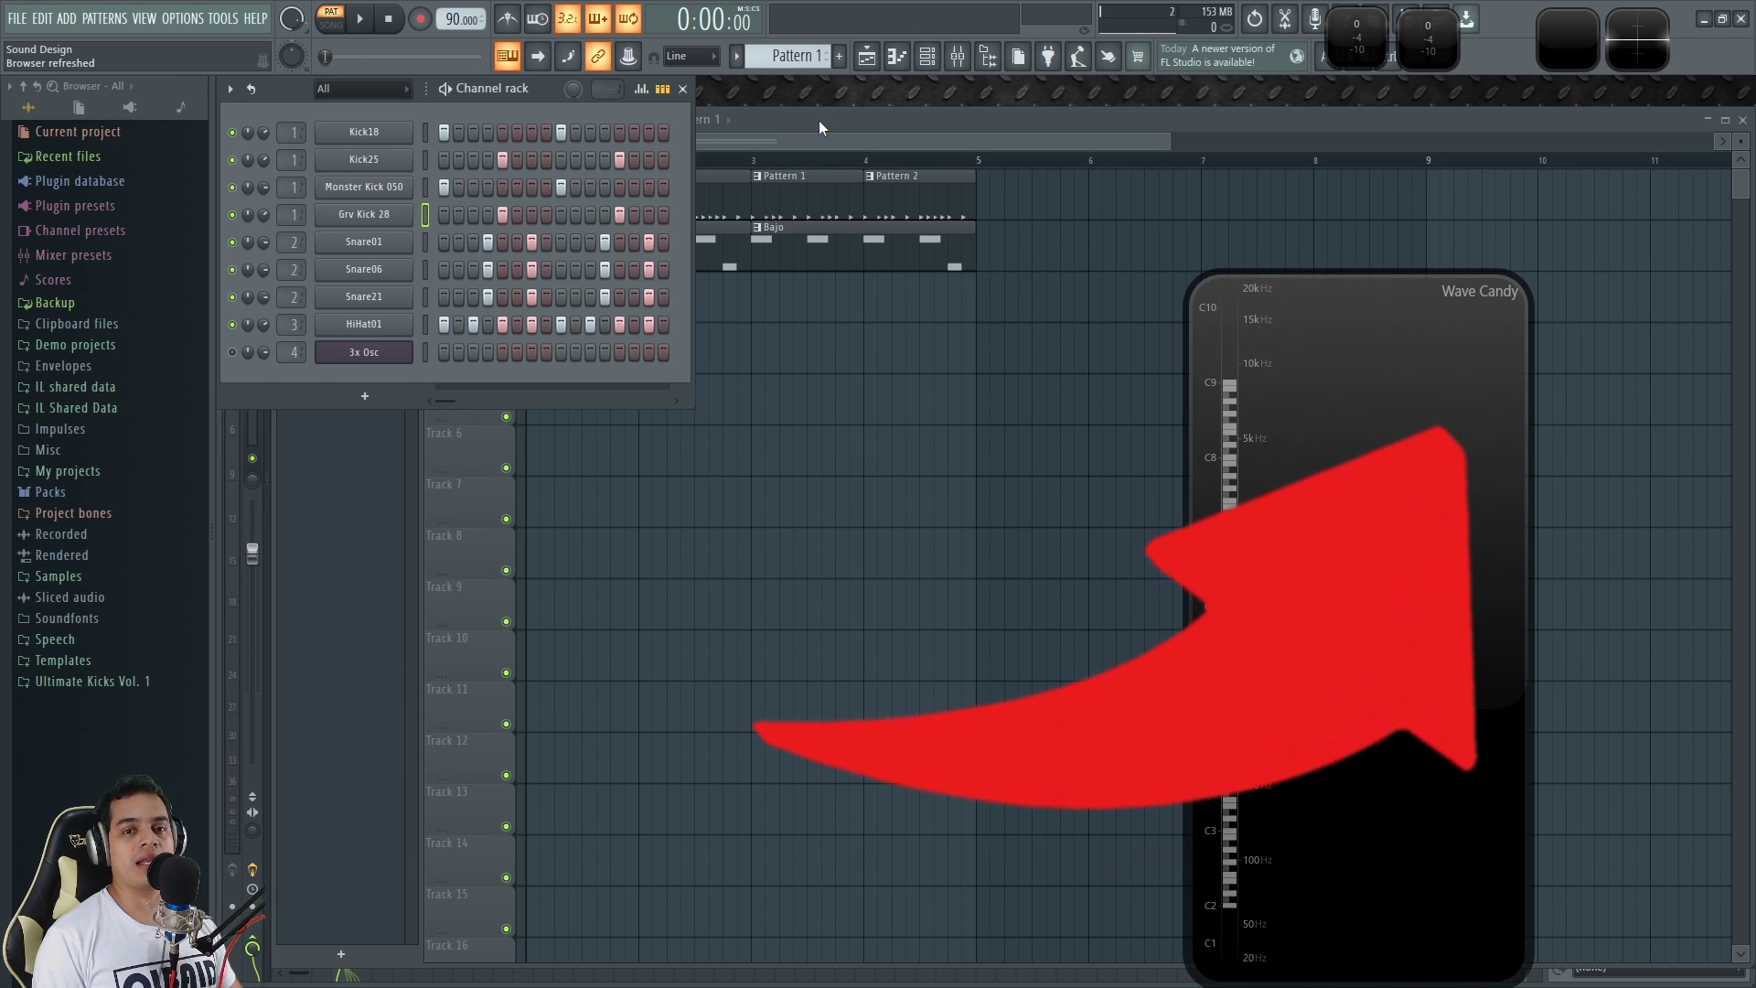
Select the Bajo pattern in the playlist and open its 3x Osc instrument beside the channel rack.
{"action": "left_click", "coordinate": [786, 124]}
{"action": "left_click", "coordinate": [642, 238]}
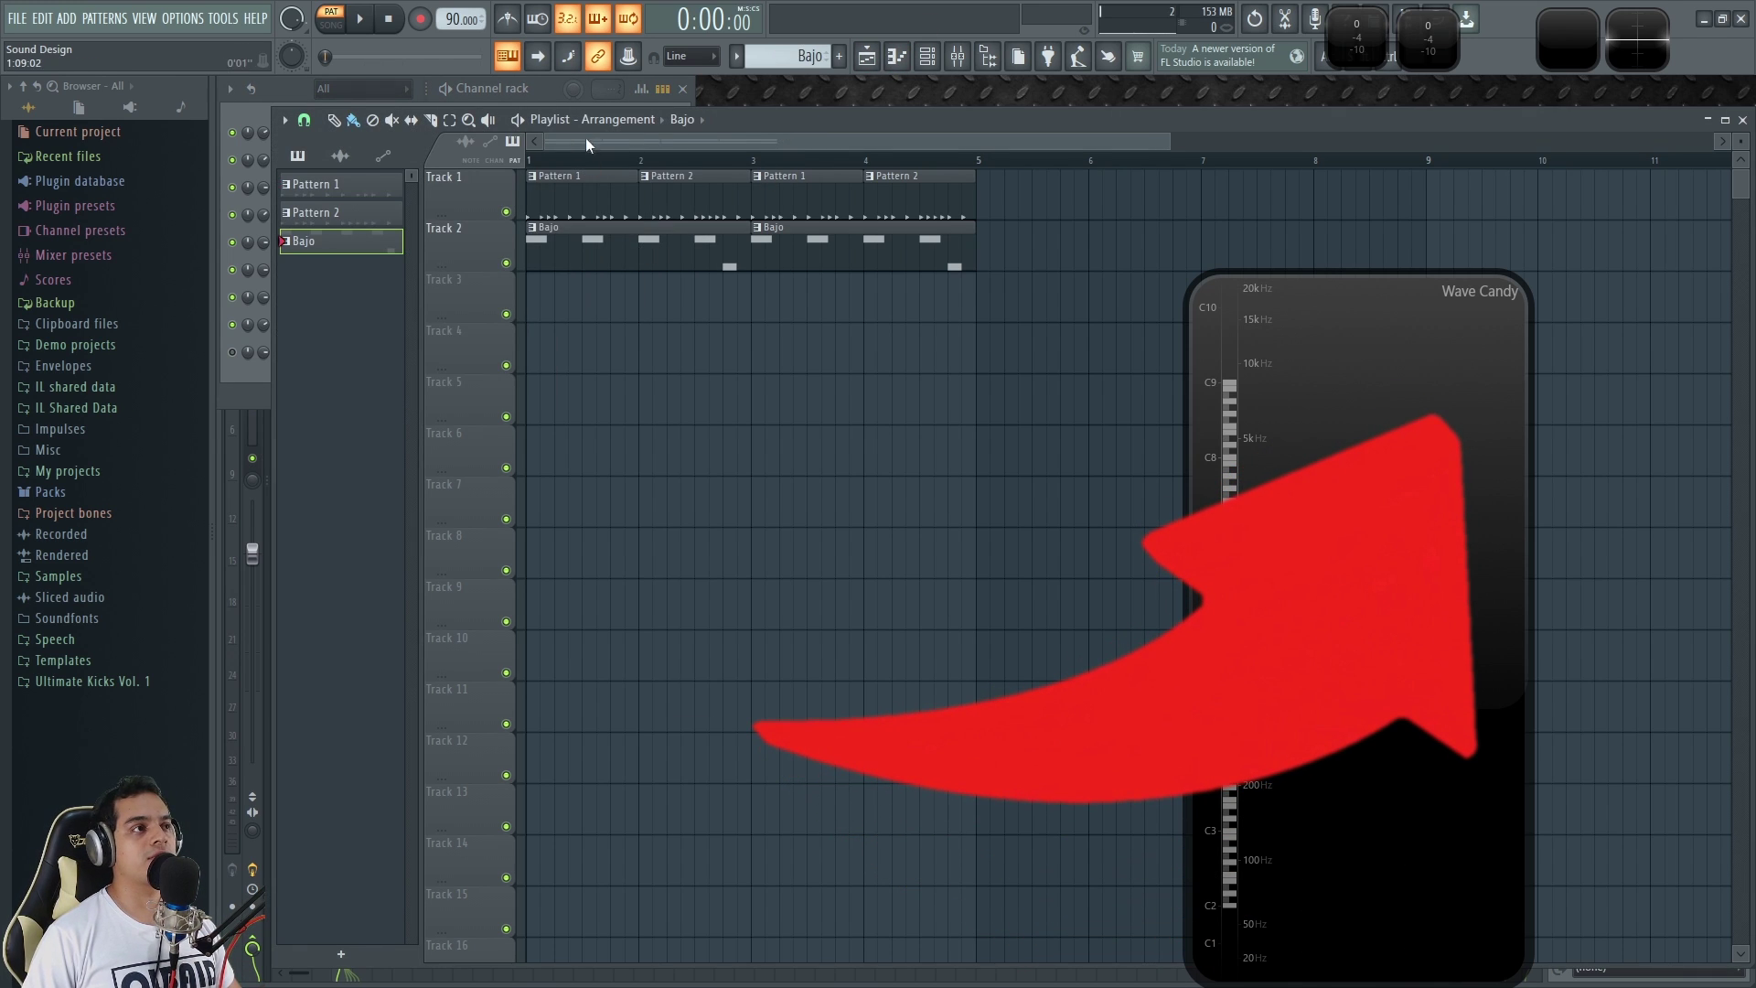
{"action": "left_click", "coordinate": [535, 87]}
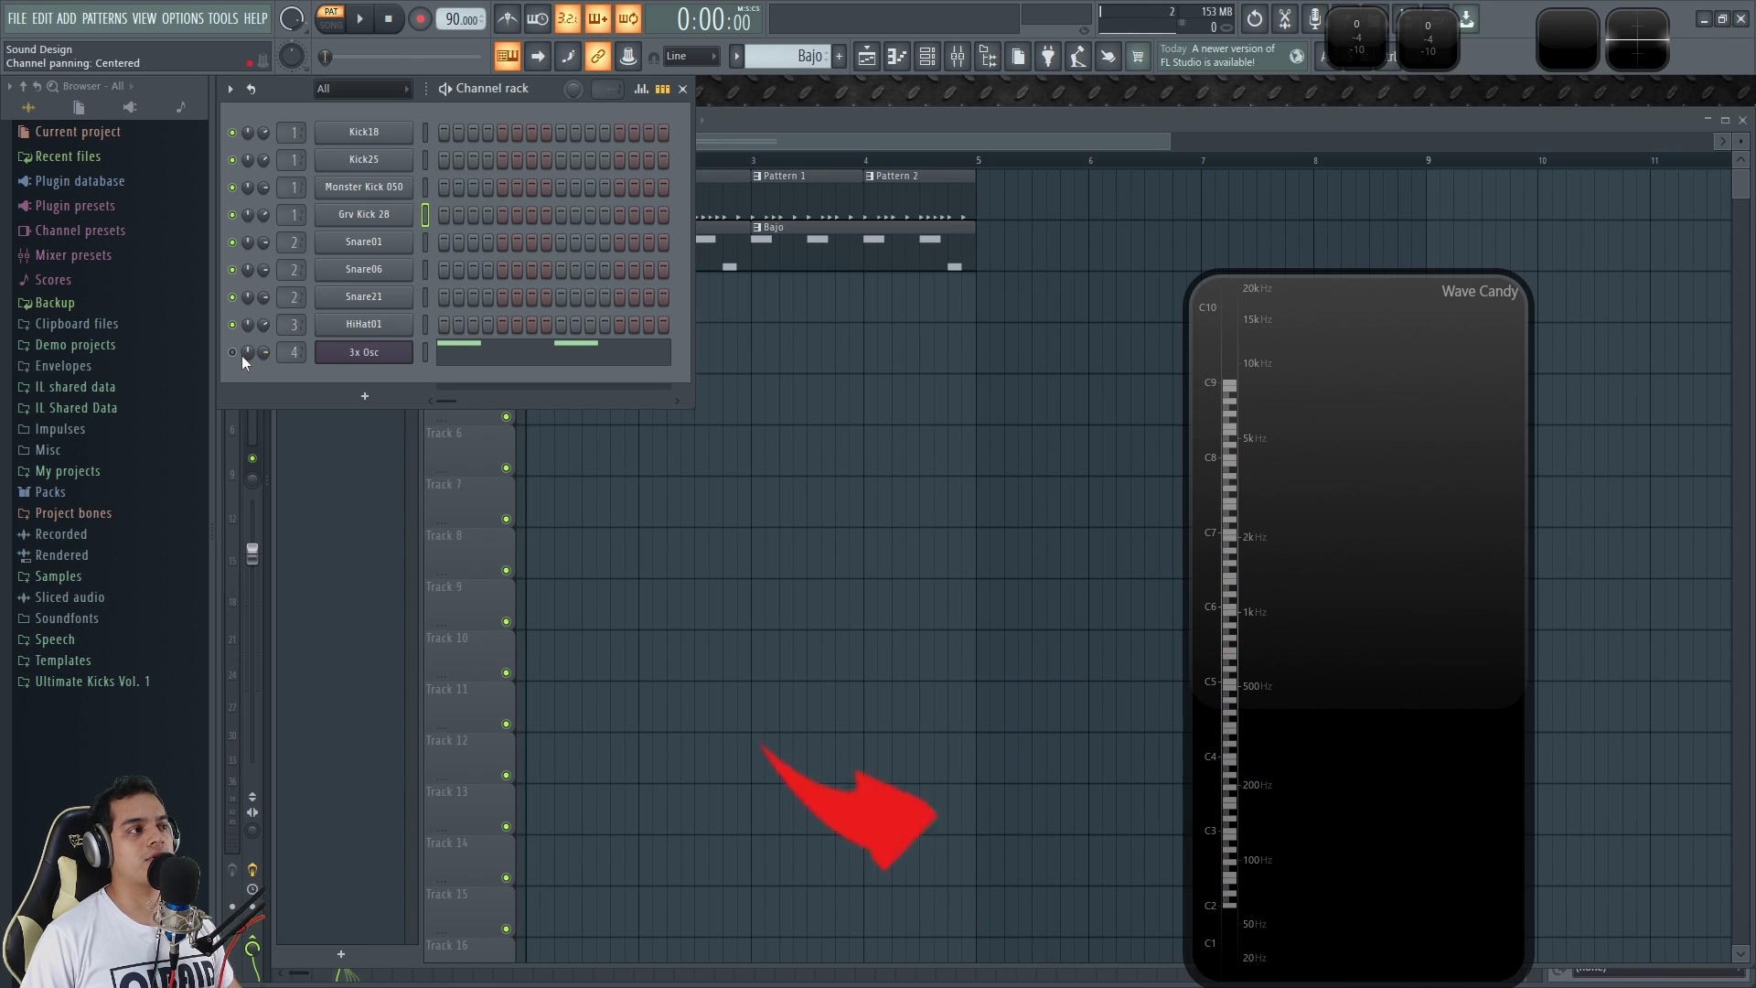
{"action": "left_click", "coordinate": [348, 354]}
{"action": "left_click_drag", "start_coordinate": [776, 286], "coordinate": [880, 93]}
Hide the Wave Candy display and audition a note on the original 3x Osc.
{"action": "left_click", "coordinate": [766, 267]}
{"action": "double_click", "coordinate": [1342, 499]}
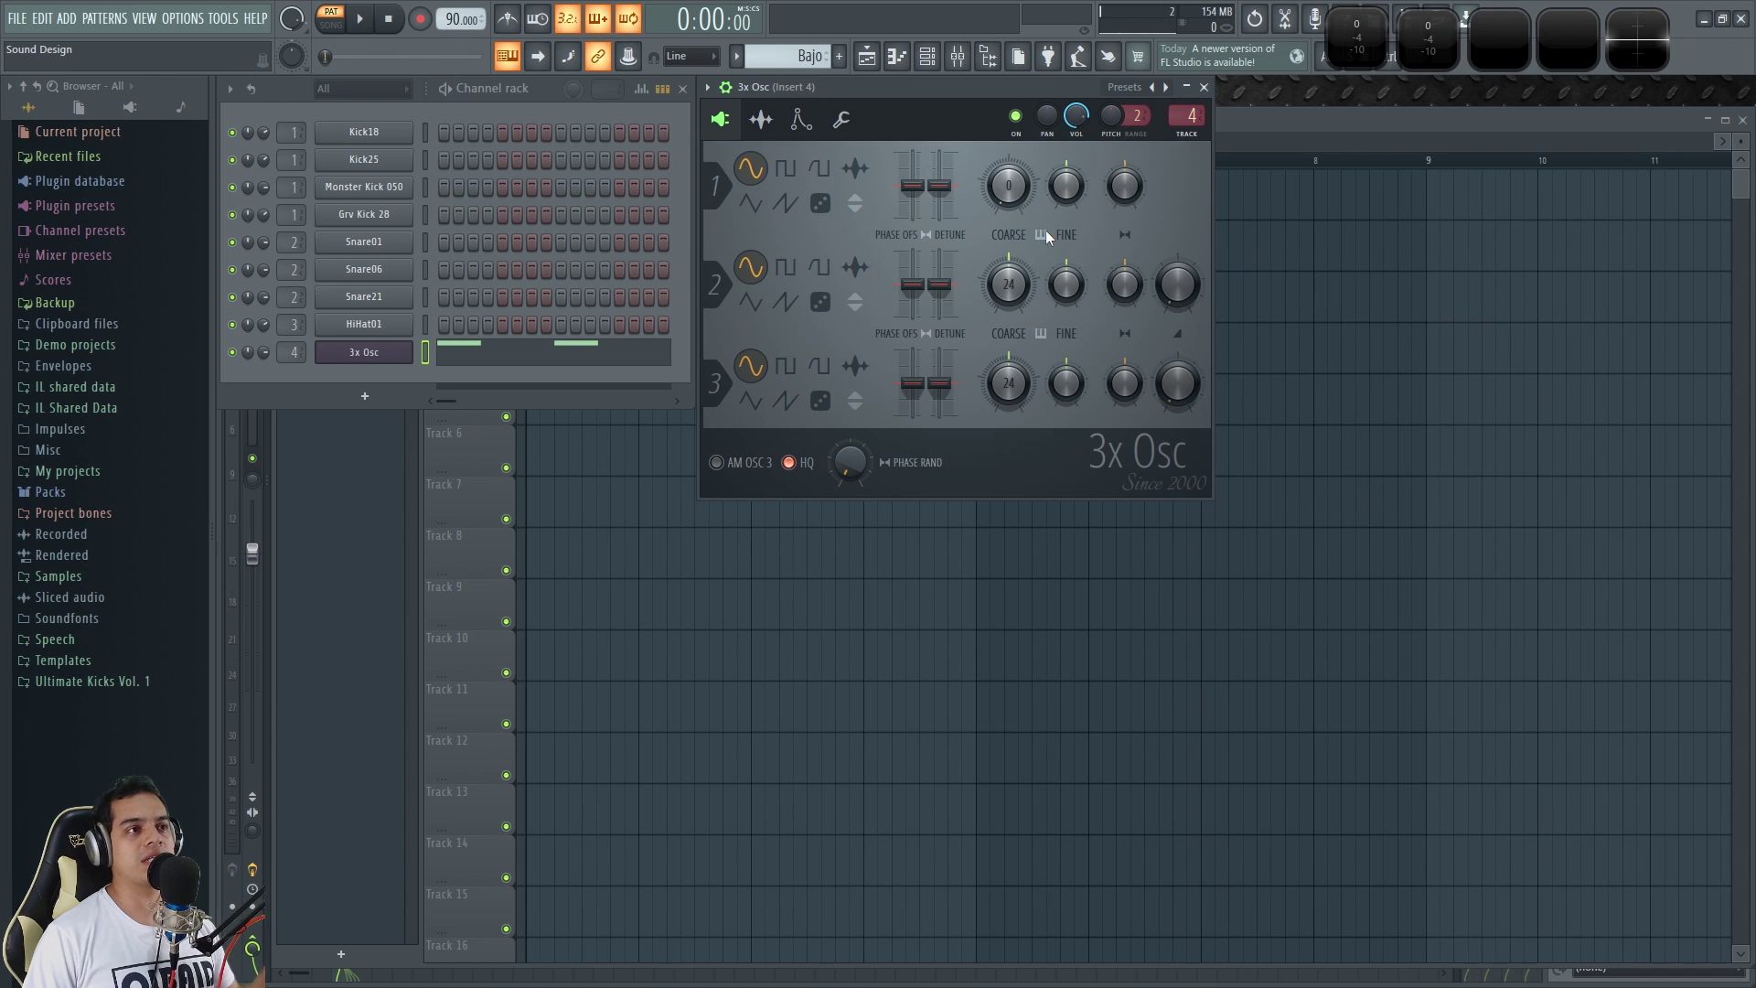
{"action": "key", "text": "z"}
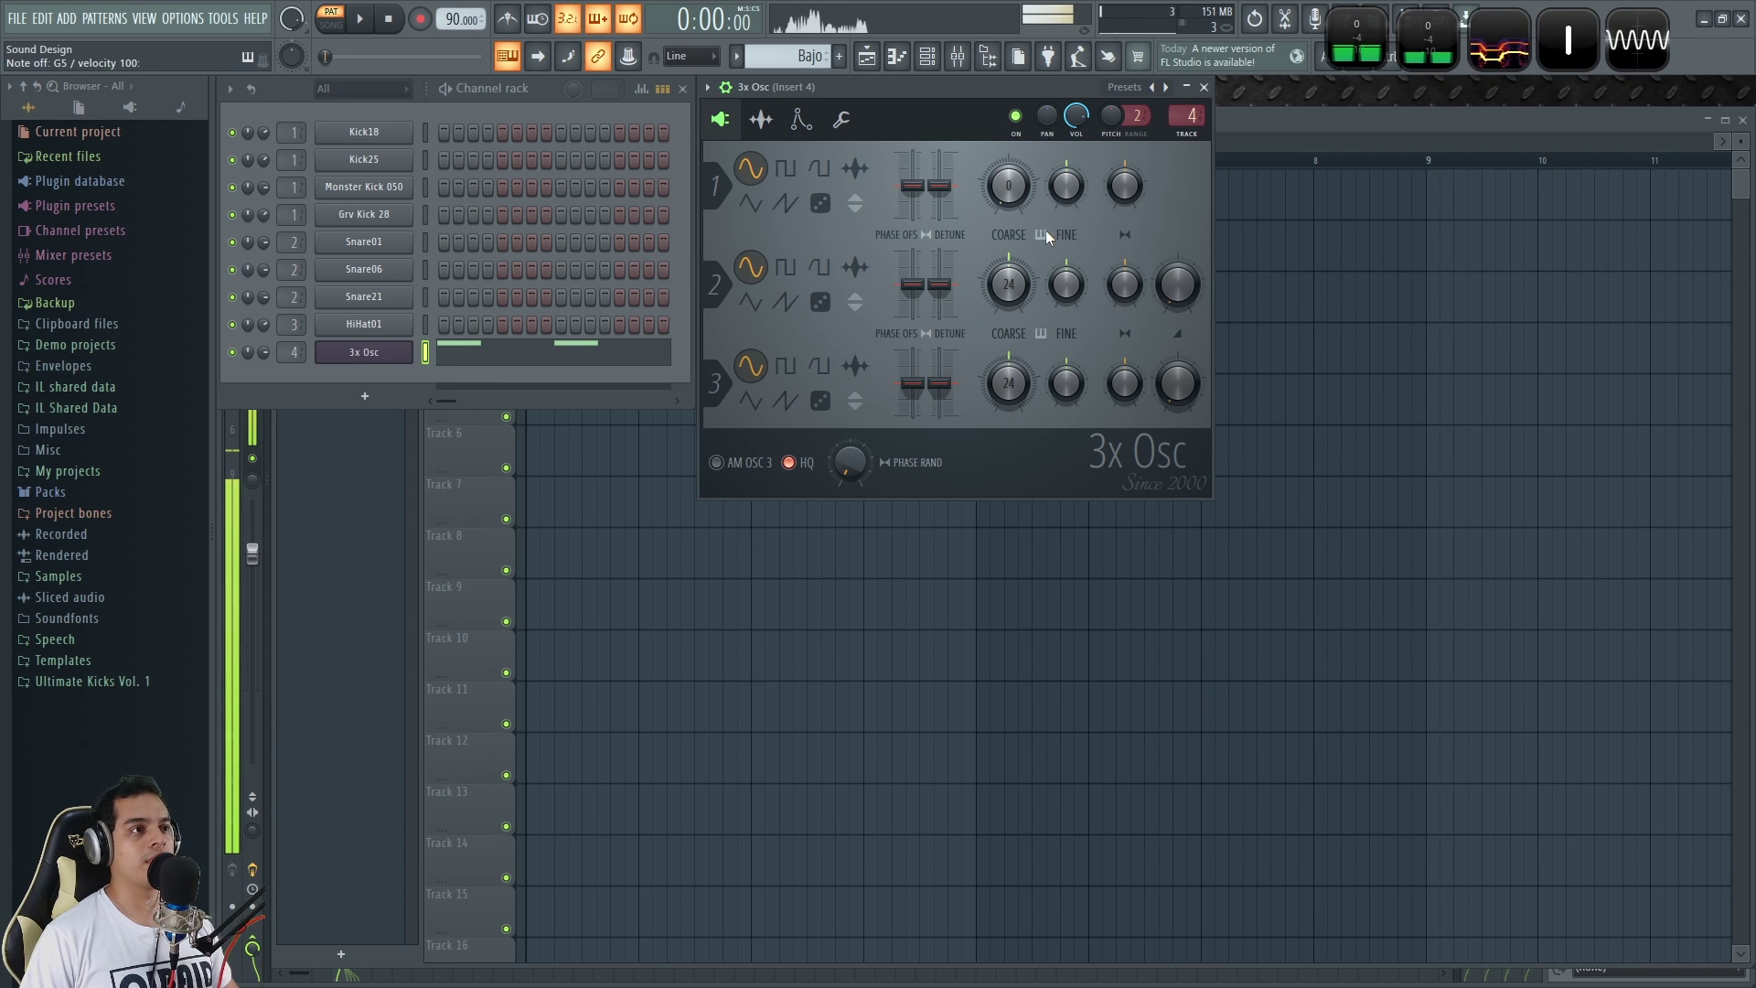
Add a second 3x Osc channel and place its window below the first instrument.
{"action": "left_click", "coordinate": [365, 396]}
{"action": "left_click", "coordinate": [382, 73]}
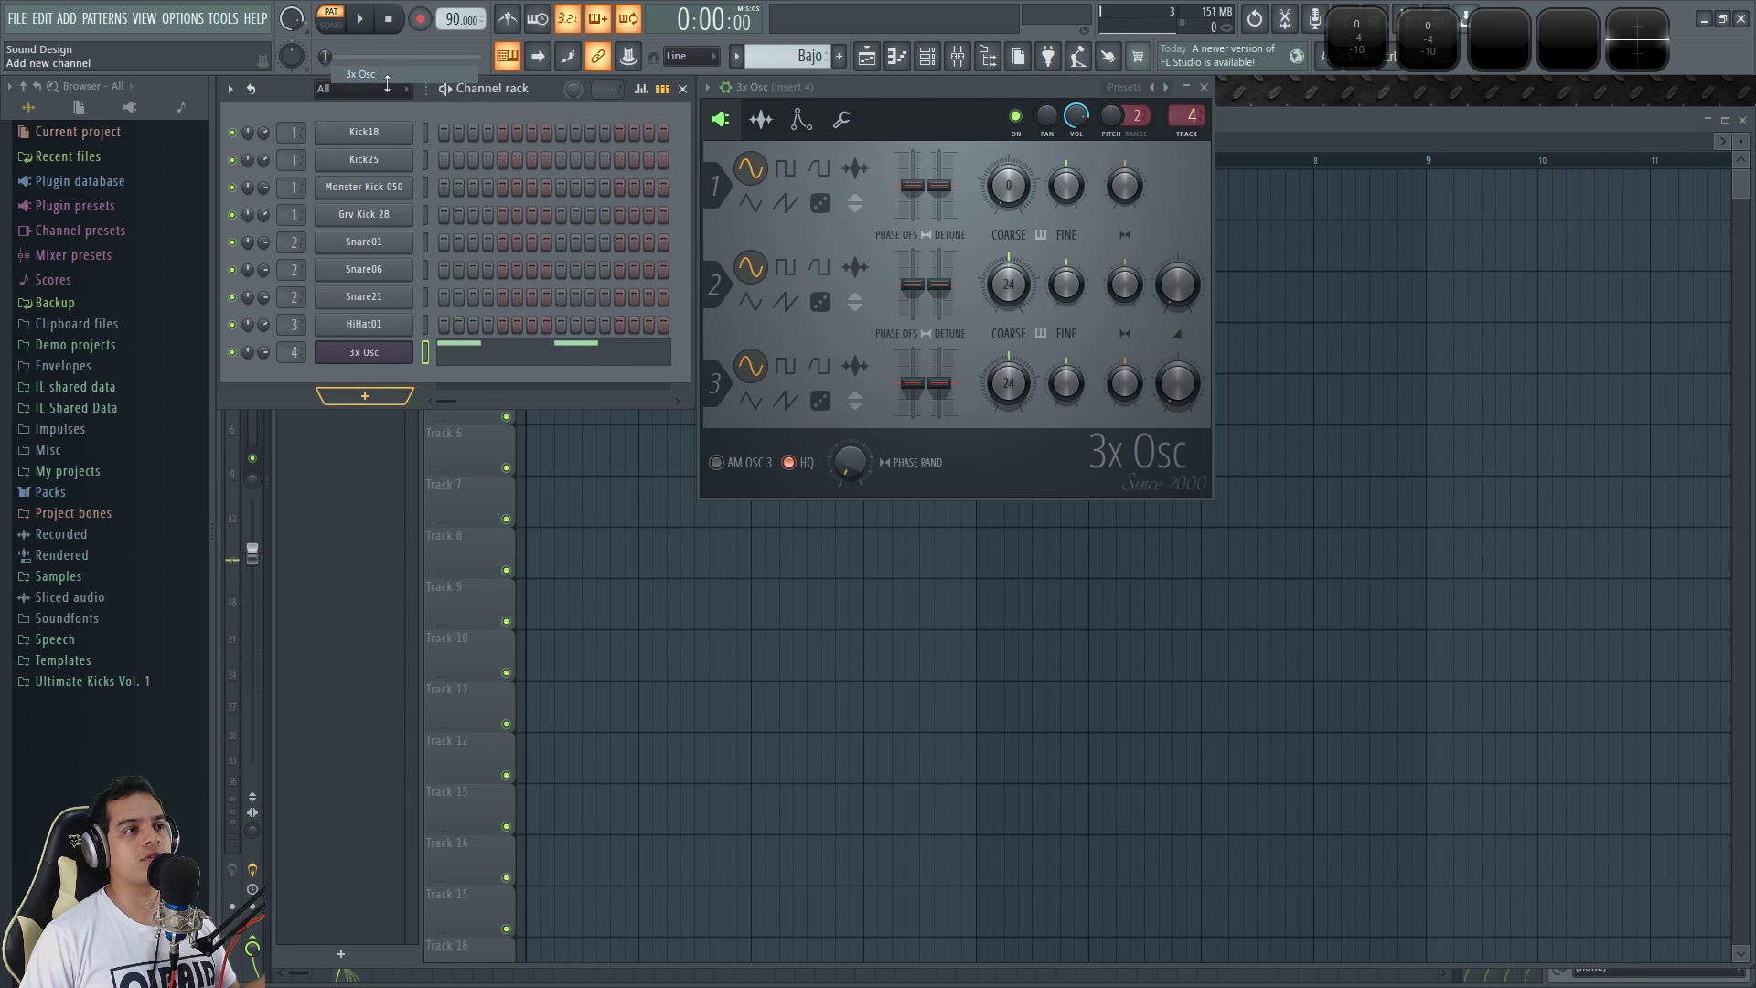
{"action": "left_click_drag", "start_coordinate": [530, 219], "coordinate": [808, 450]}
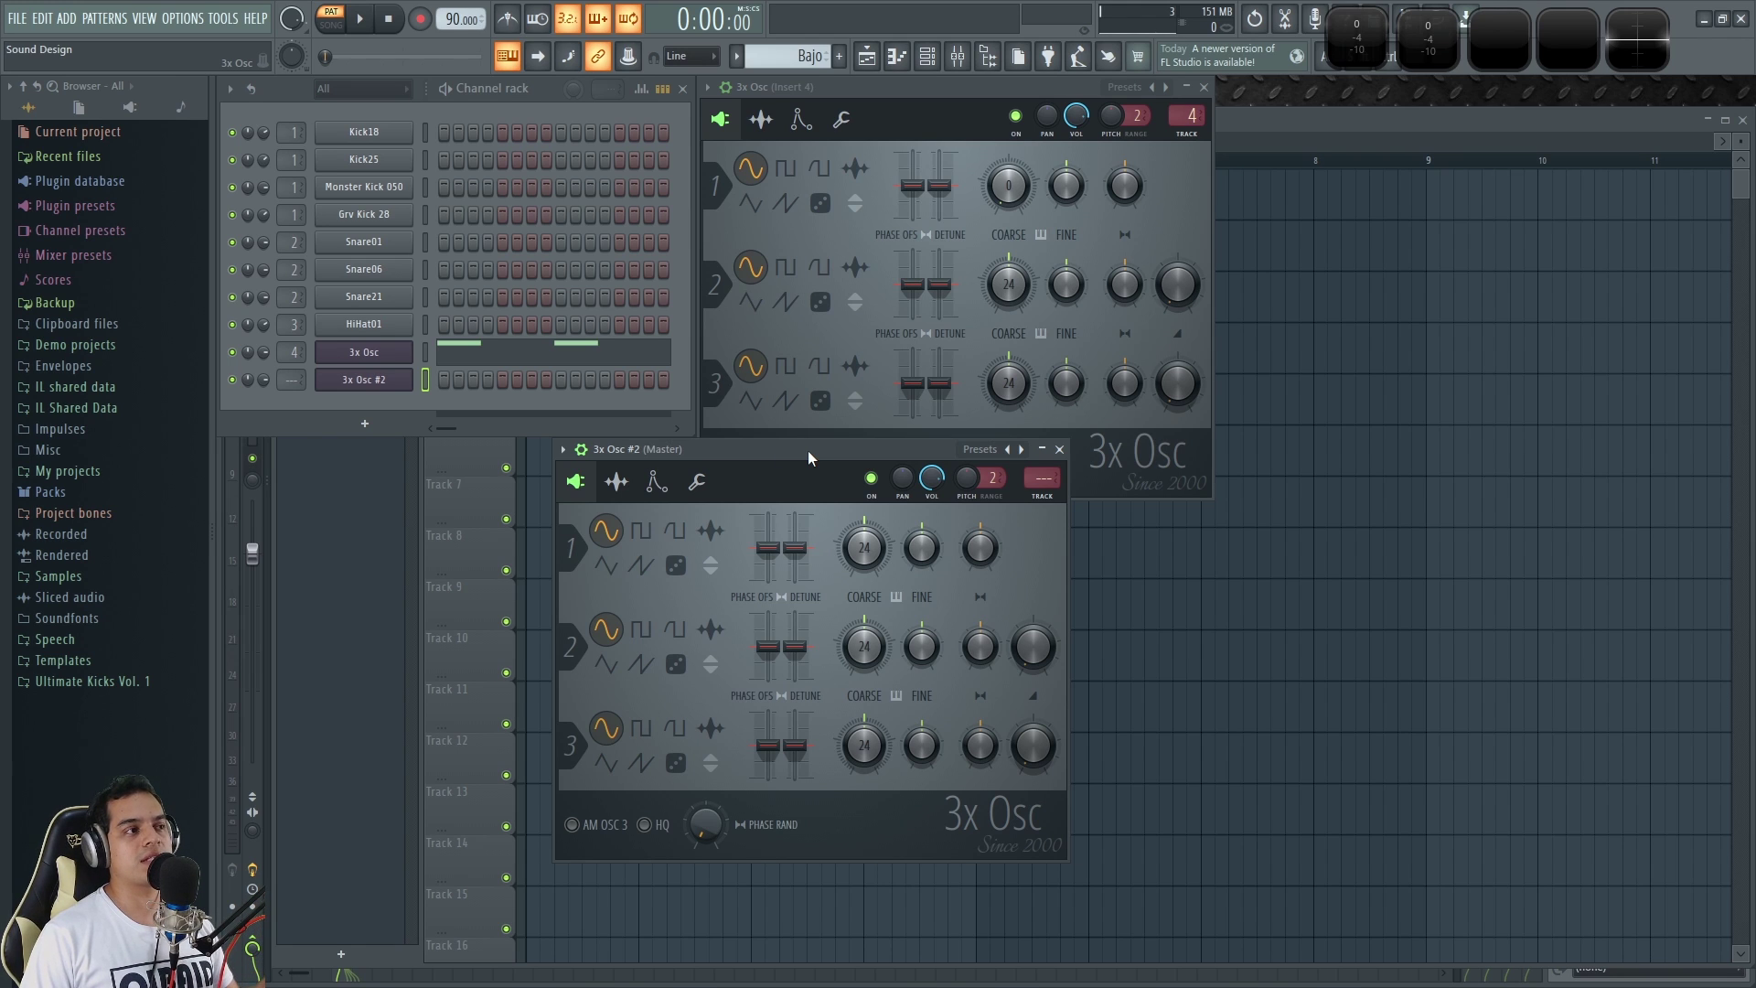
Copy the bass notes from the 3x Osc channel into the 3x Osc #2 channel.
{"action": "left_click", "coordinate": [426, 353]}
{"action": "key", "text": "ctrl+c"}
{"action": "left_click", "coordinate": [426, 380]}
{"action": "key", "text": "ctrl+v"}
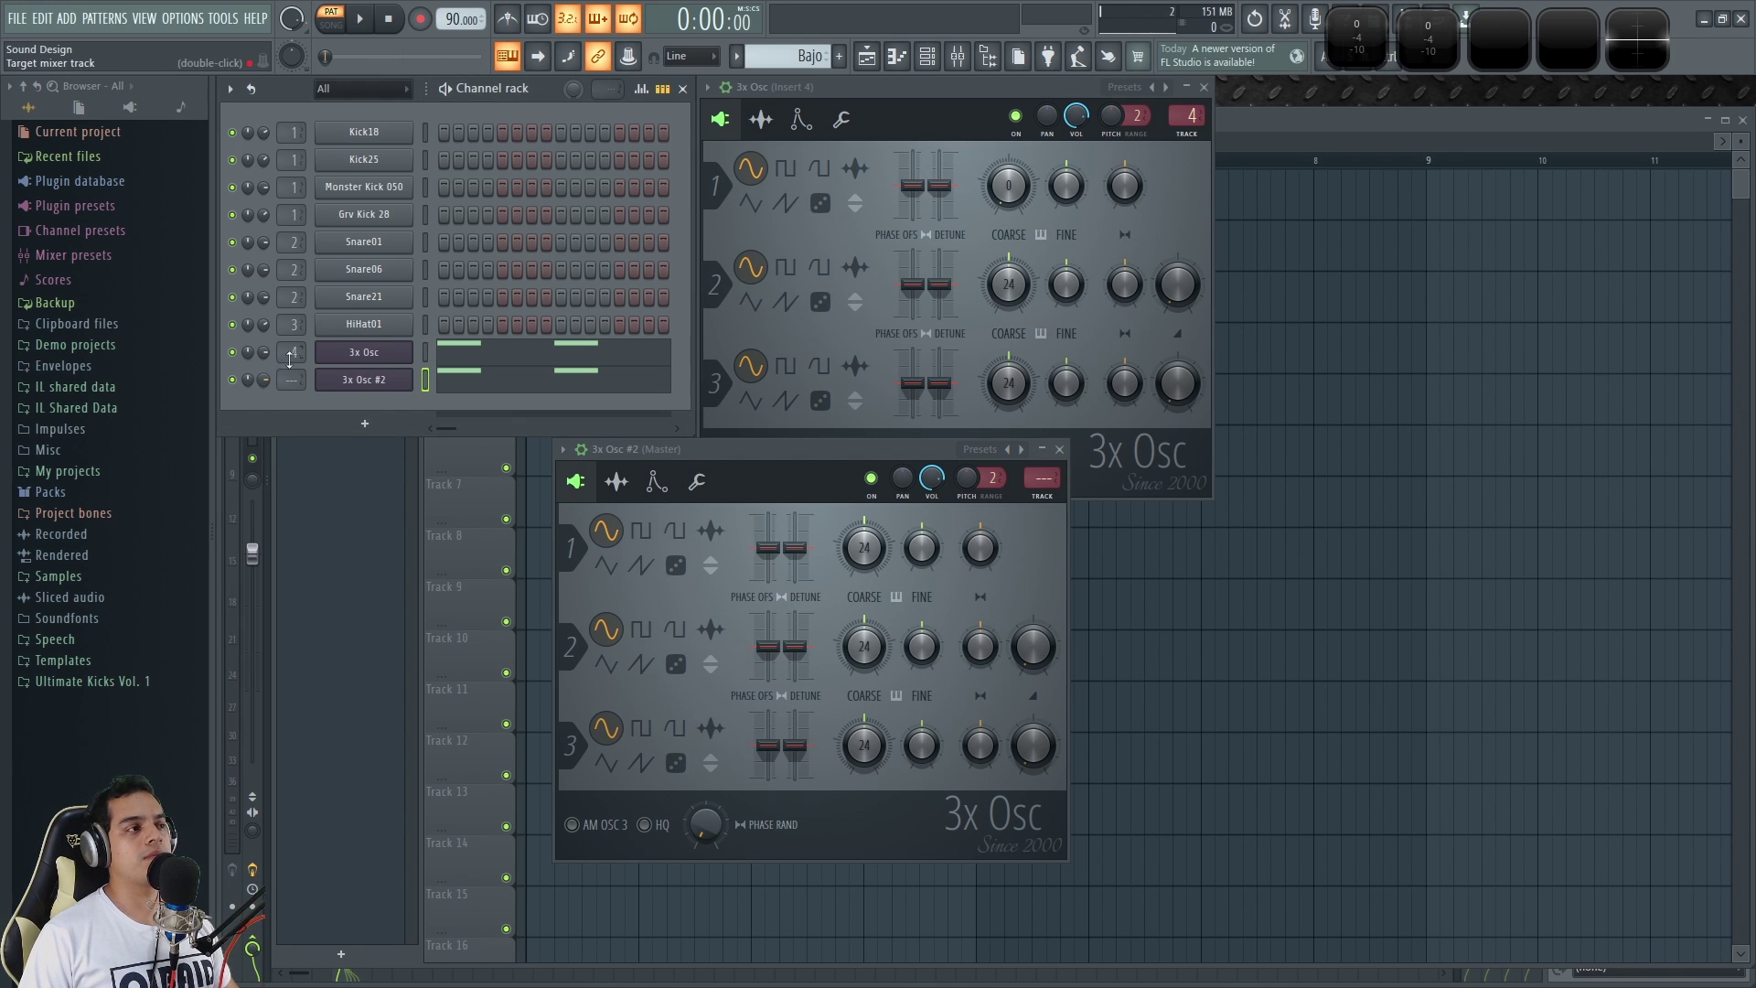
Solo the 3x Osc #2 channel and replace its instrument with a fresh 3x Osc.
{"action": "right_click", "coordinate": [233, 380]}
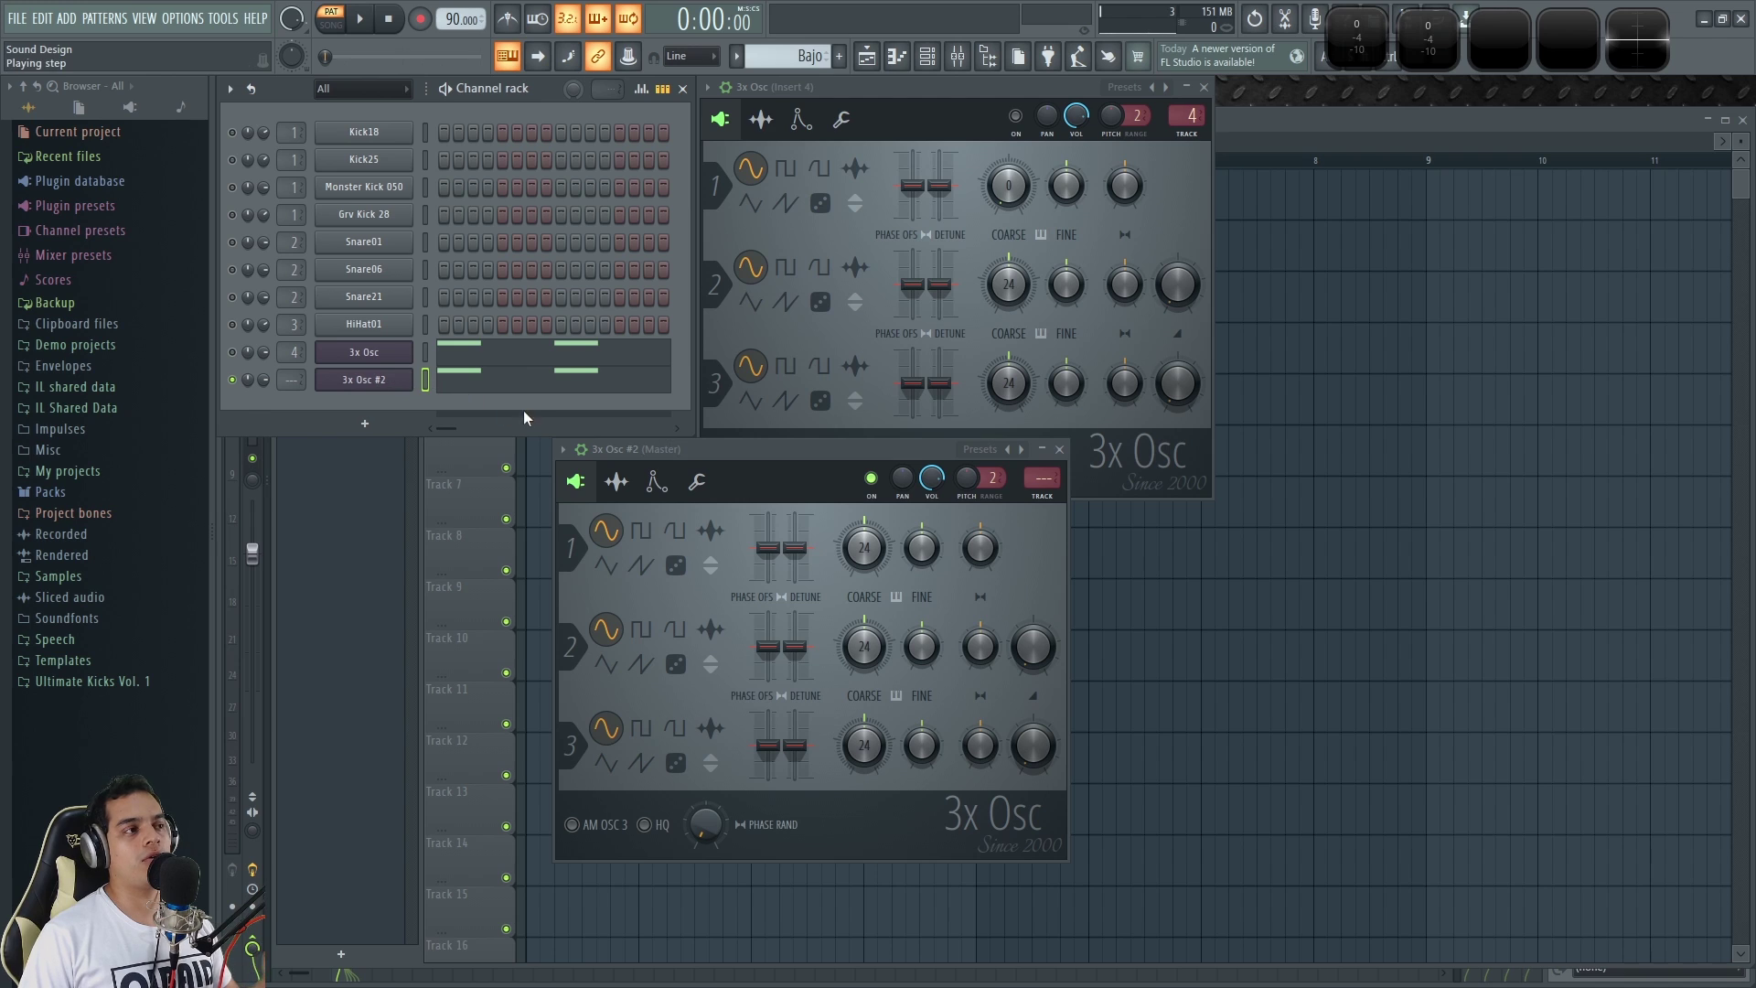
{"action": "left_click_drag", "start_coordinate": [717, 448], "coordinate": [773, 456]}
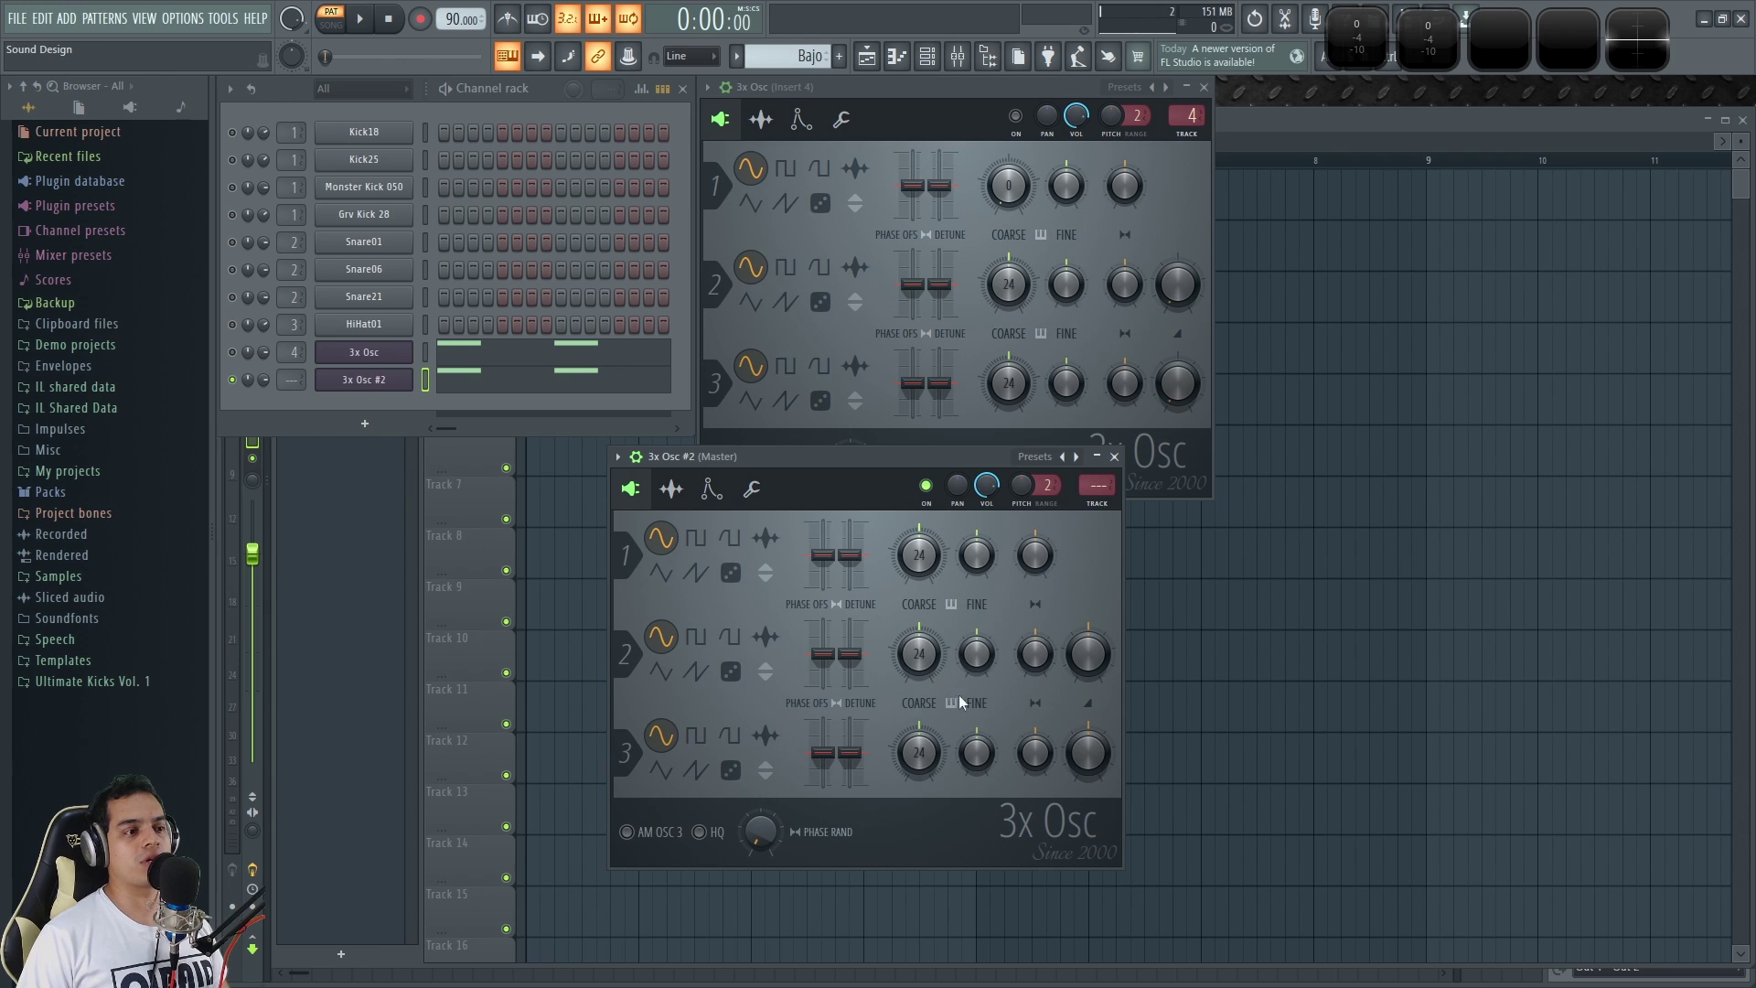
{"action": "right_click", "coordinate": [366, 383]}
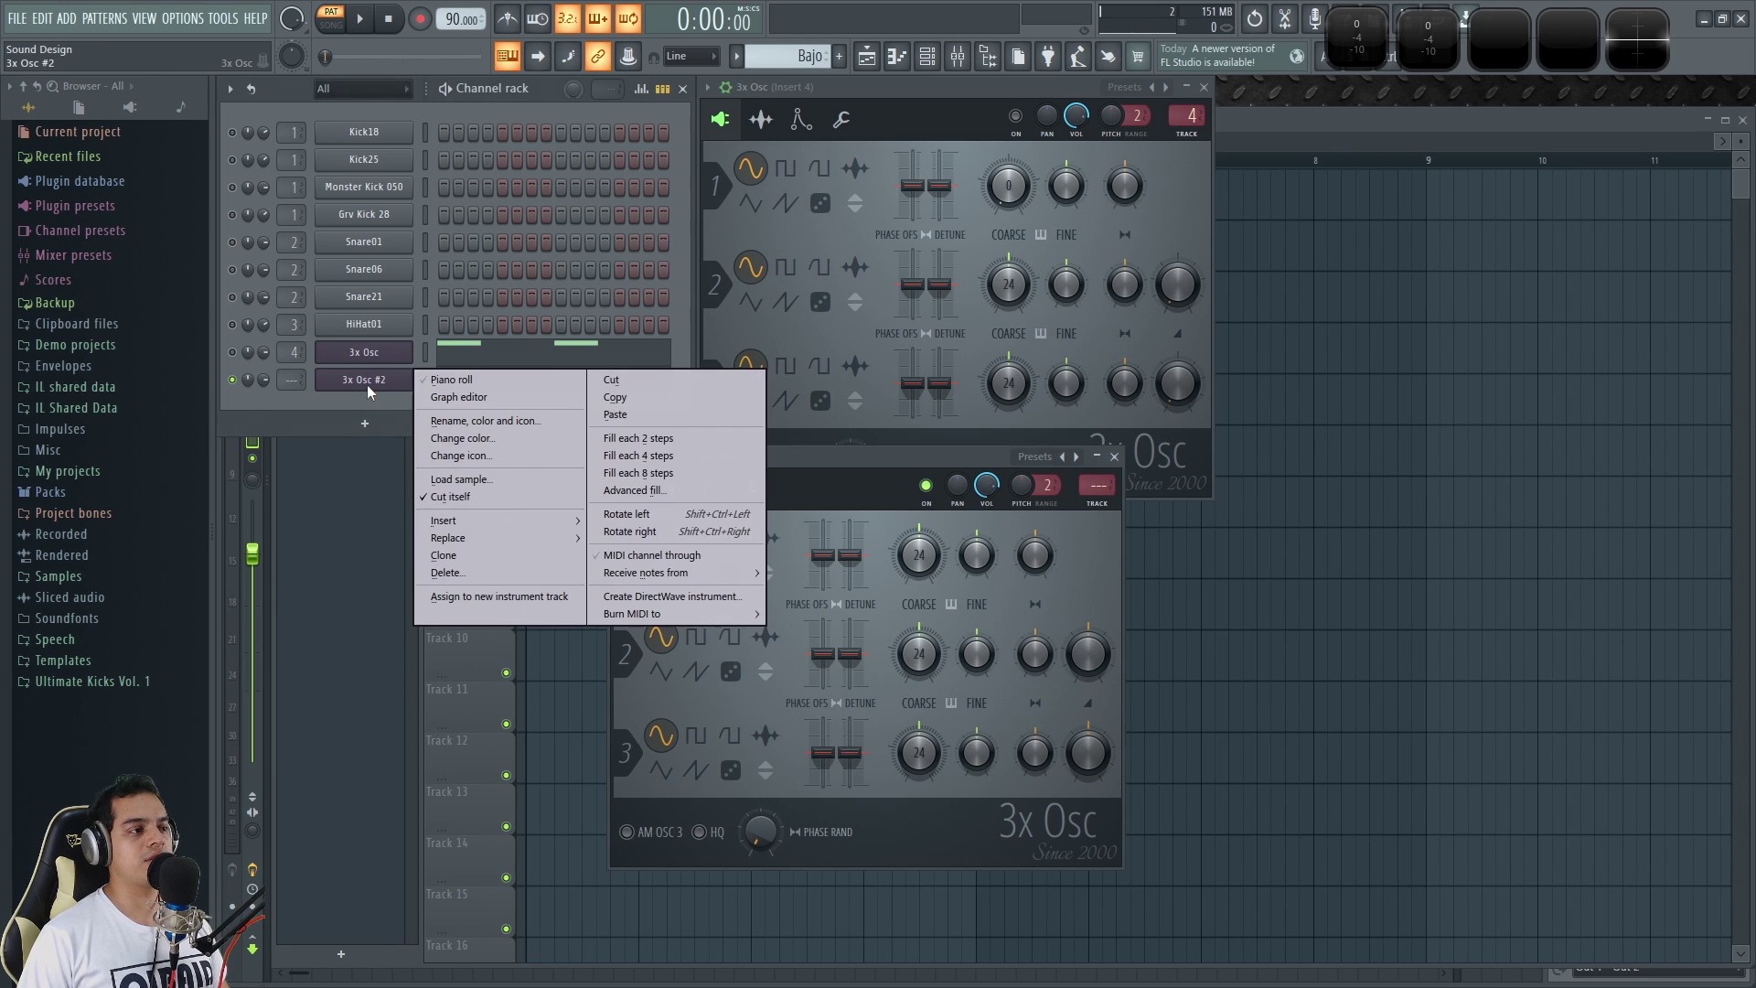
{"action": "mouse_move", "coordinate": [461, 537]}
{"action": "left_click", "coordinate": [634, 90]}
Play the Bajo pattern twice with only 3x Osc #2 sounding.
{"action": "key", "text": "space"}
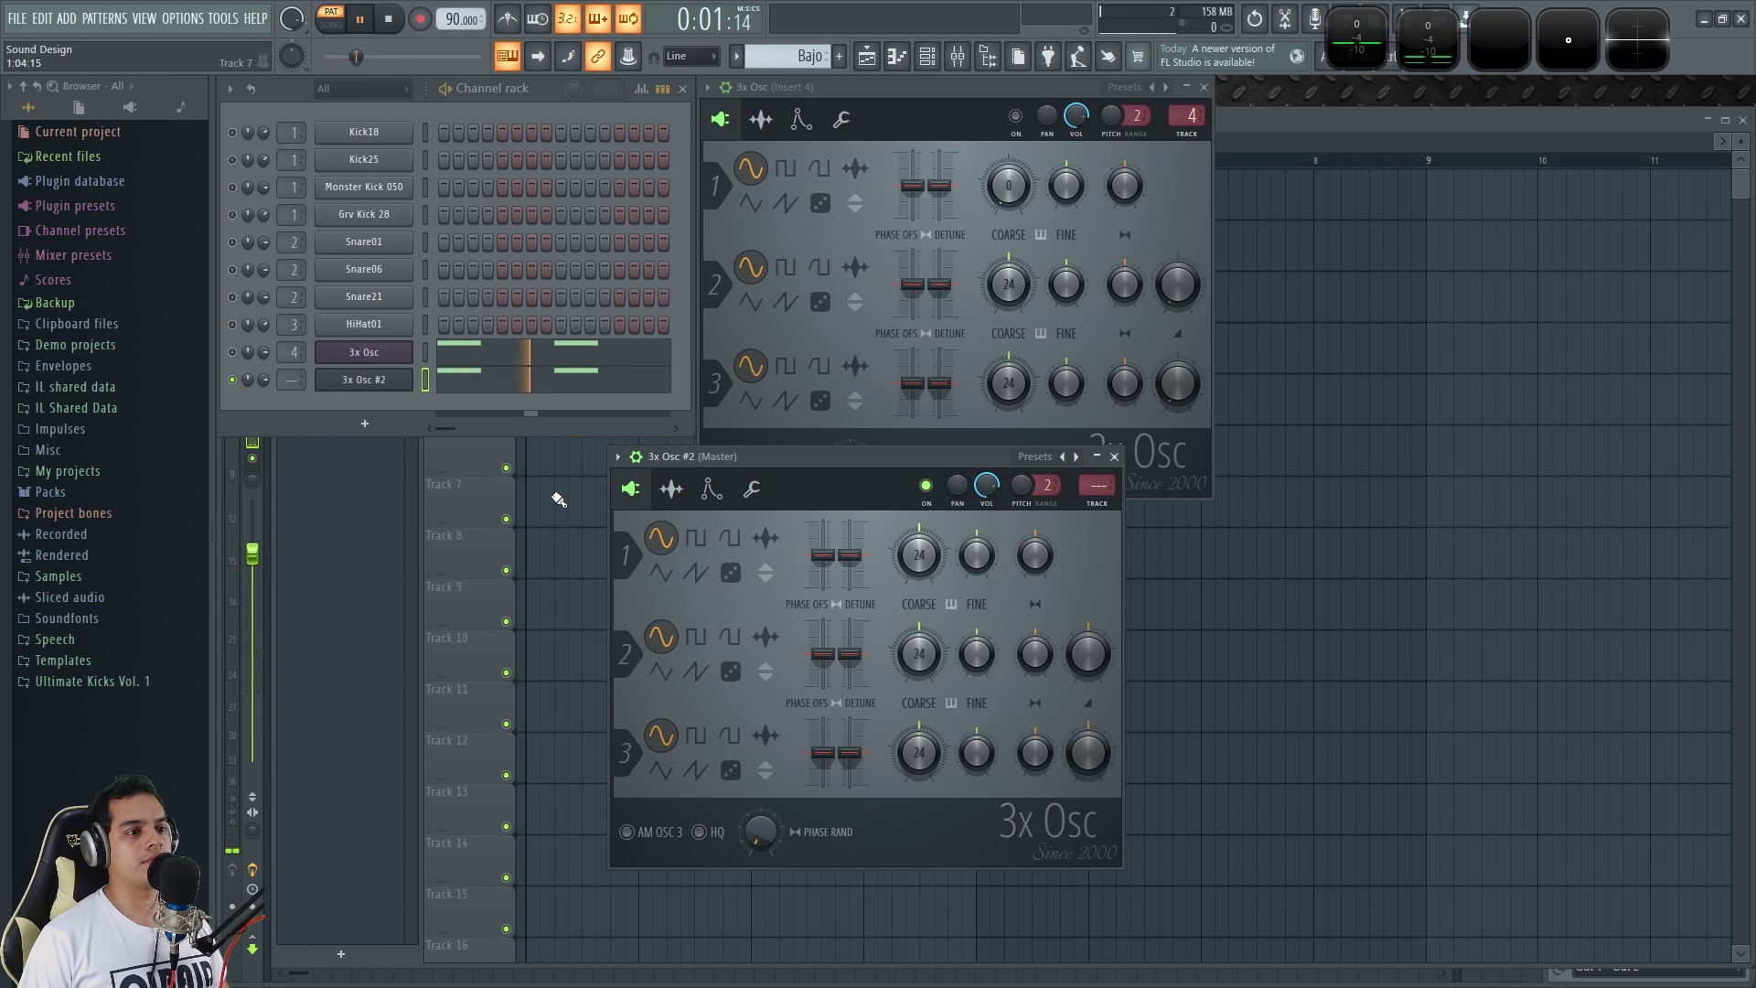
{"action": "key", "text": "space"}
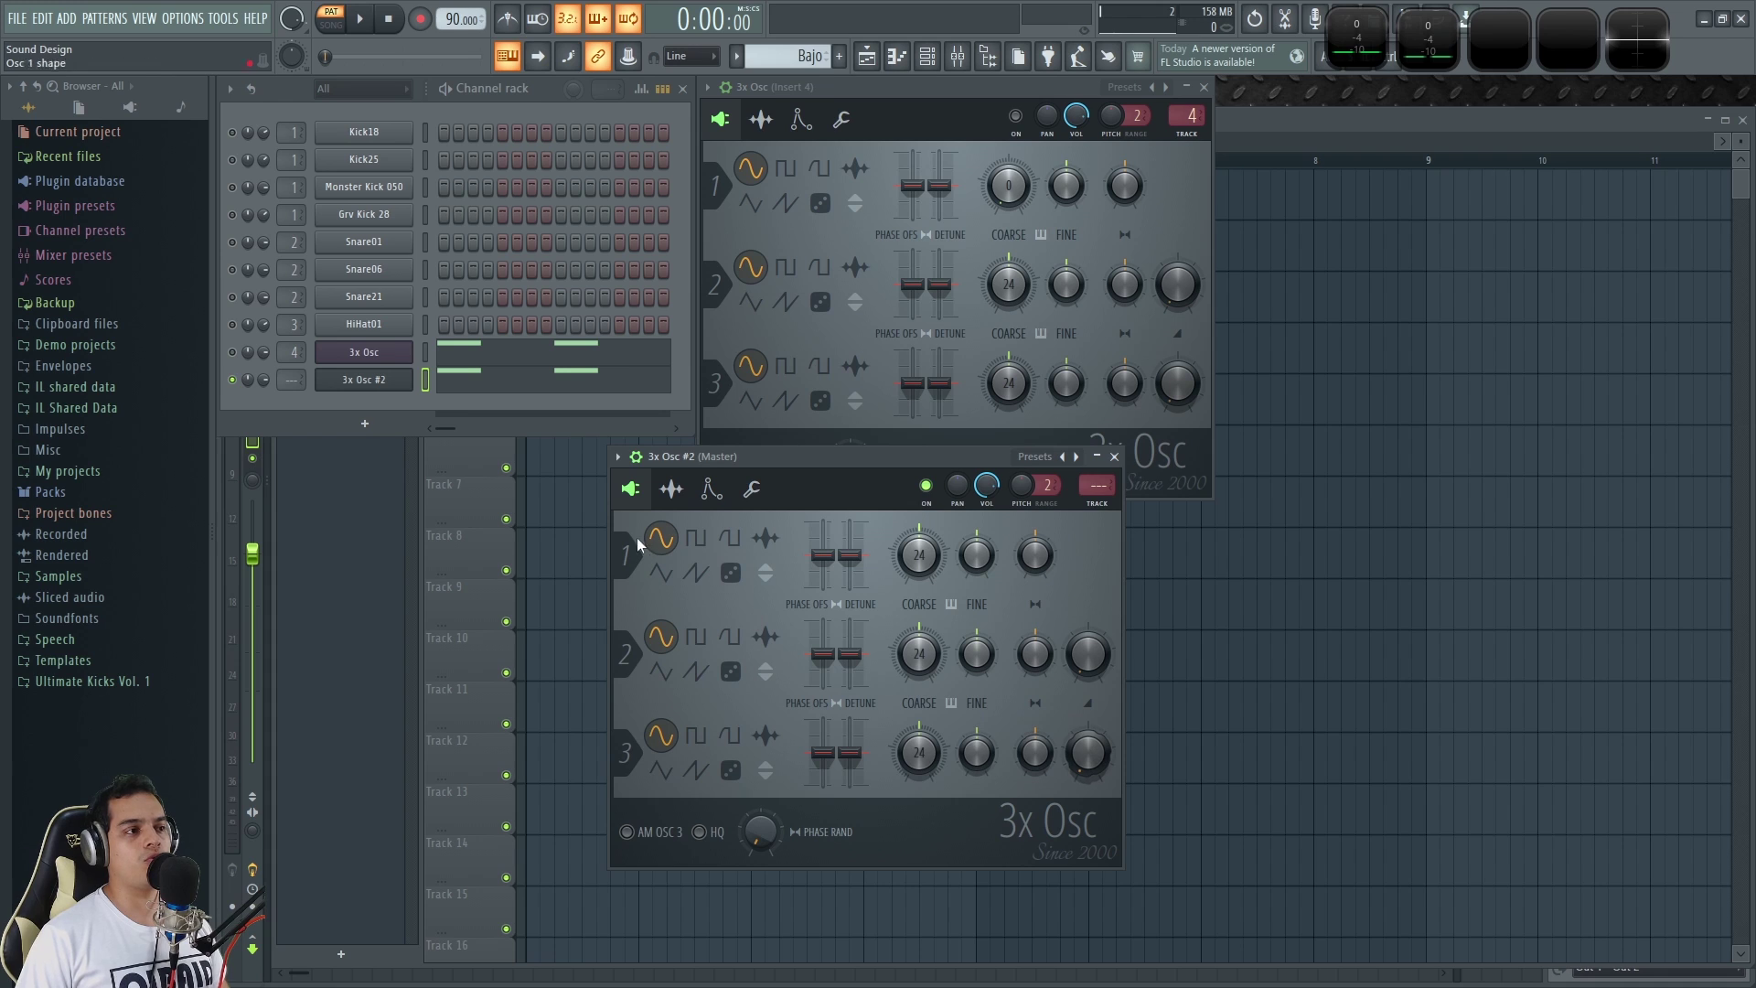
{"action": "key", "text": "space"}
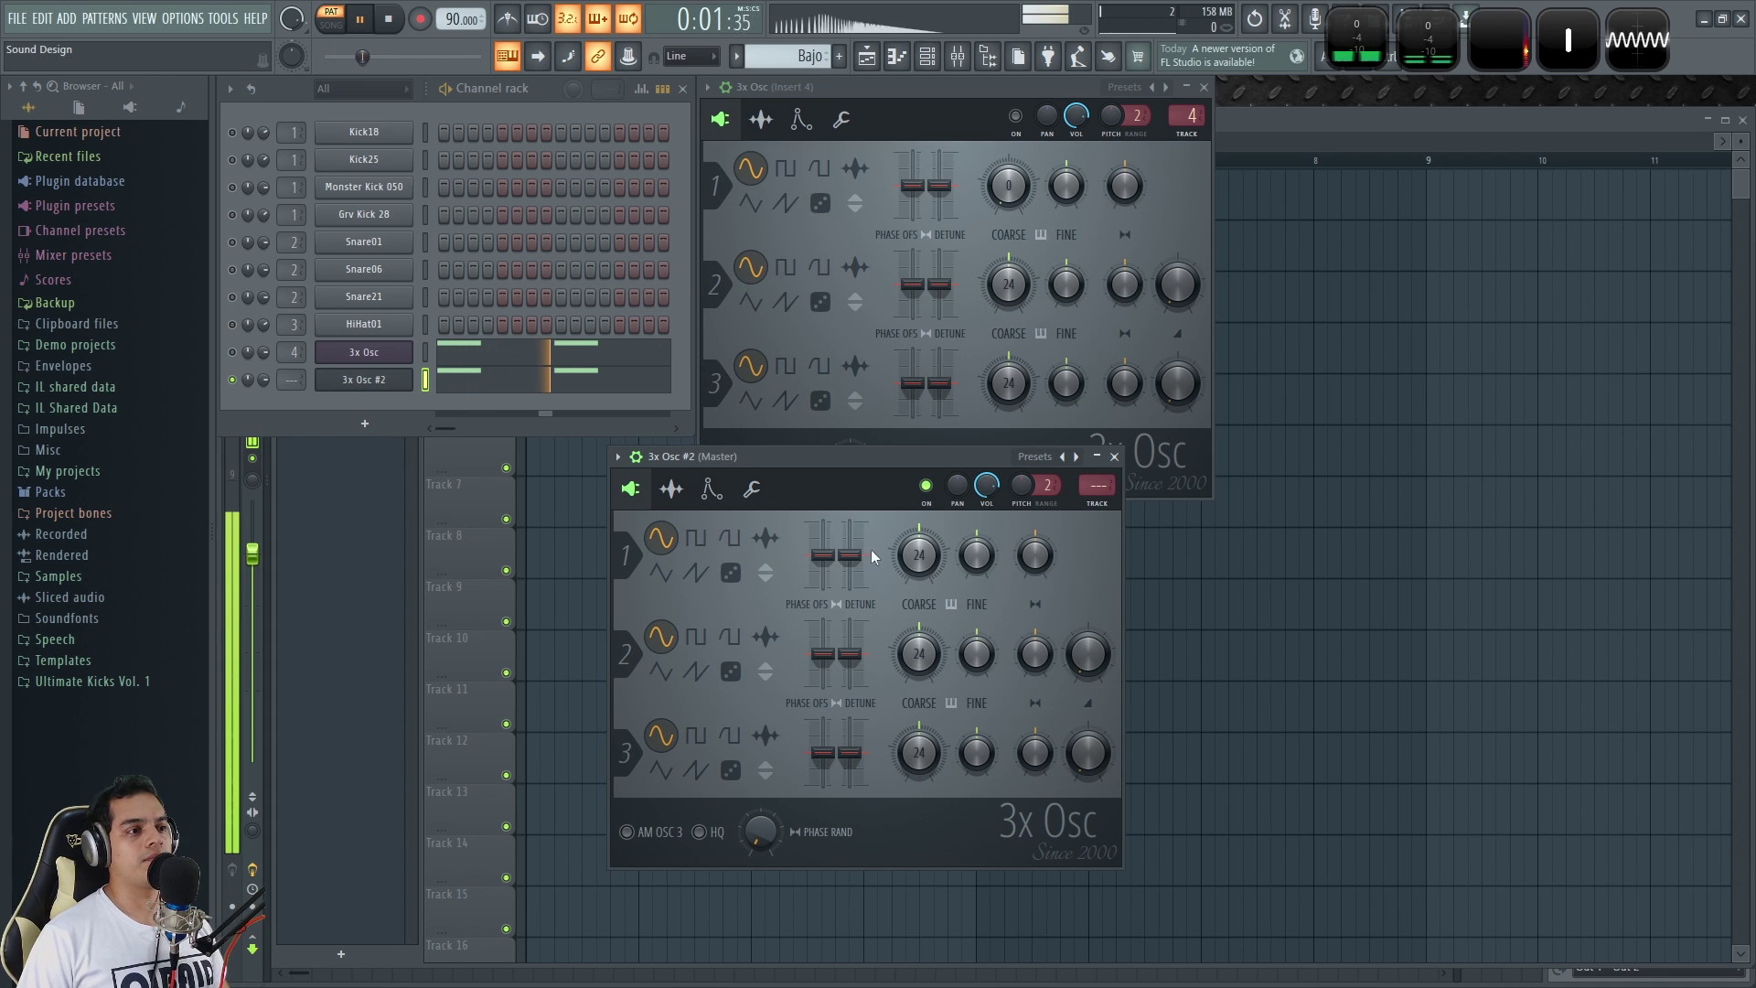
{"action": "key", "text": "space"}
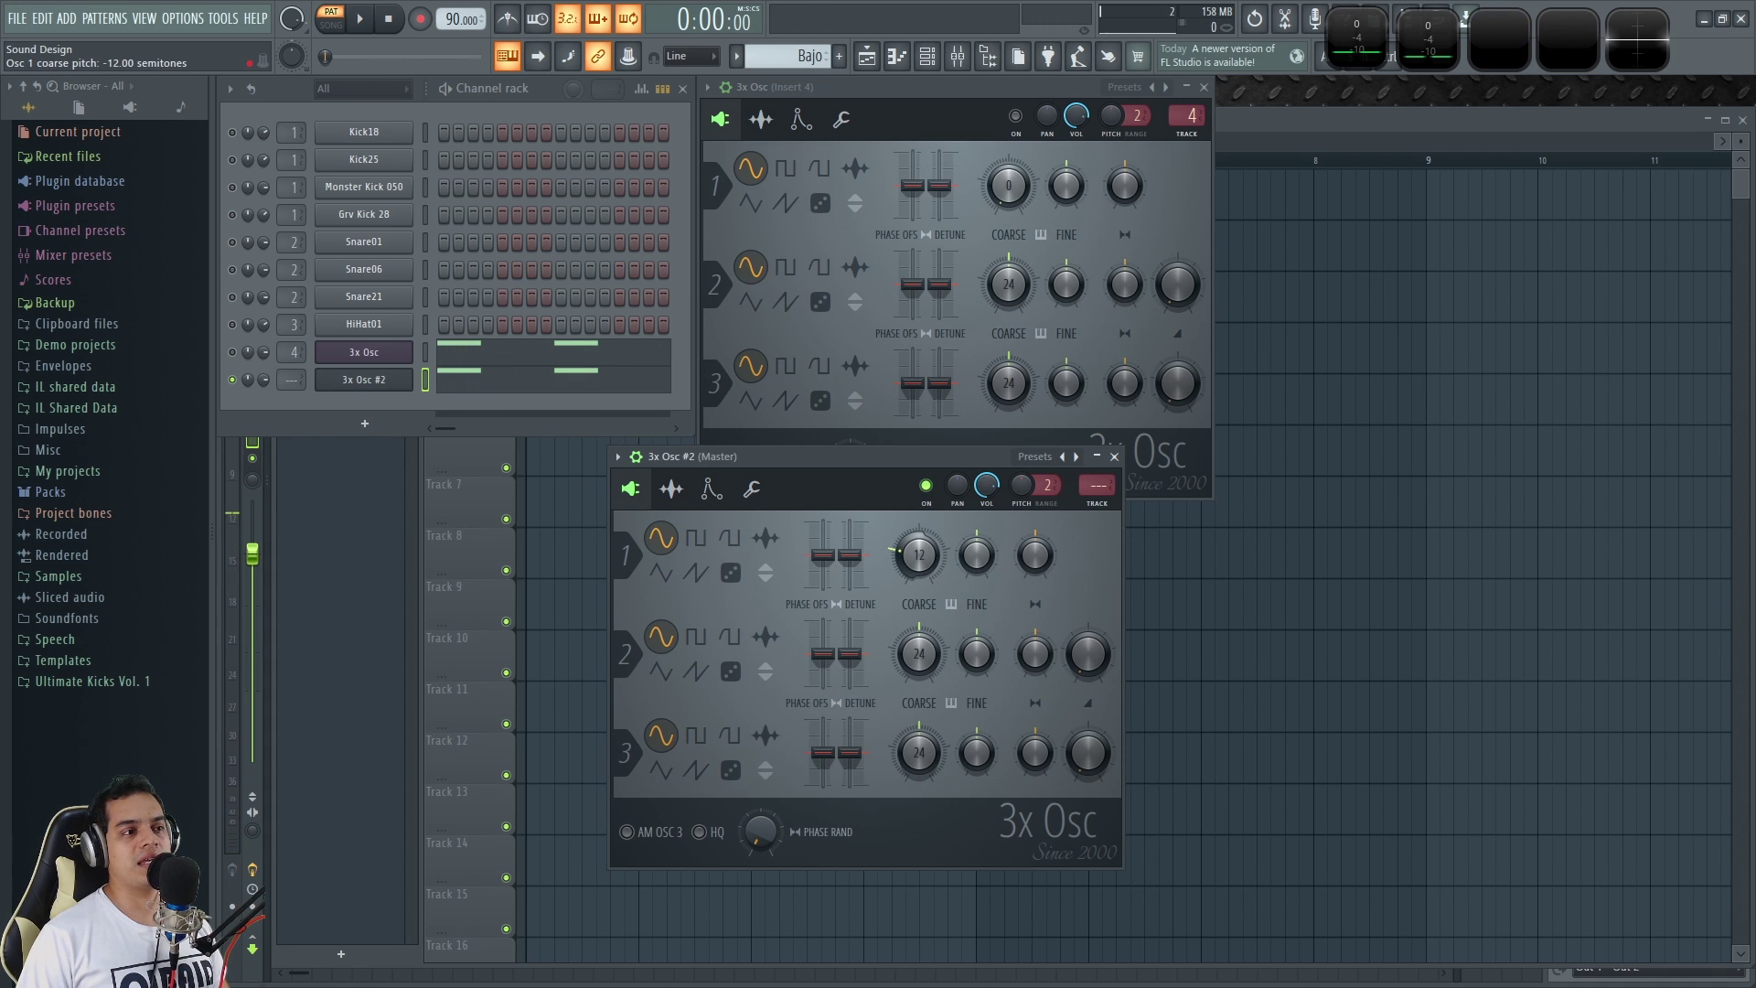
Turn oscillator 1's coarse pitch in 3x Osc #2 down to a knob reading of 0 and play the pattern.
{"action": "left_click_drag", "start_coordinate": [918, 555], "coordinate": [919, 577]}
{"action": "key", "text": "space"}
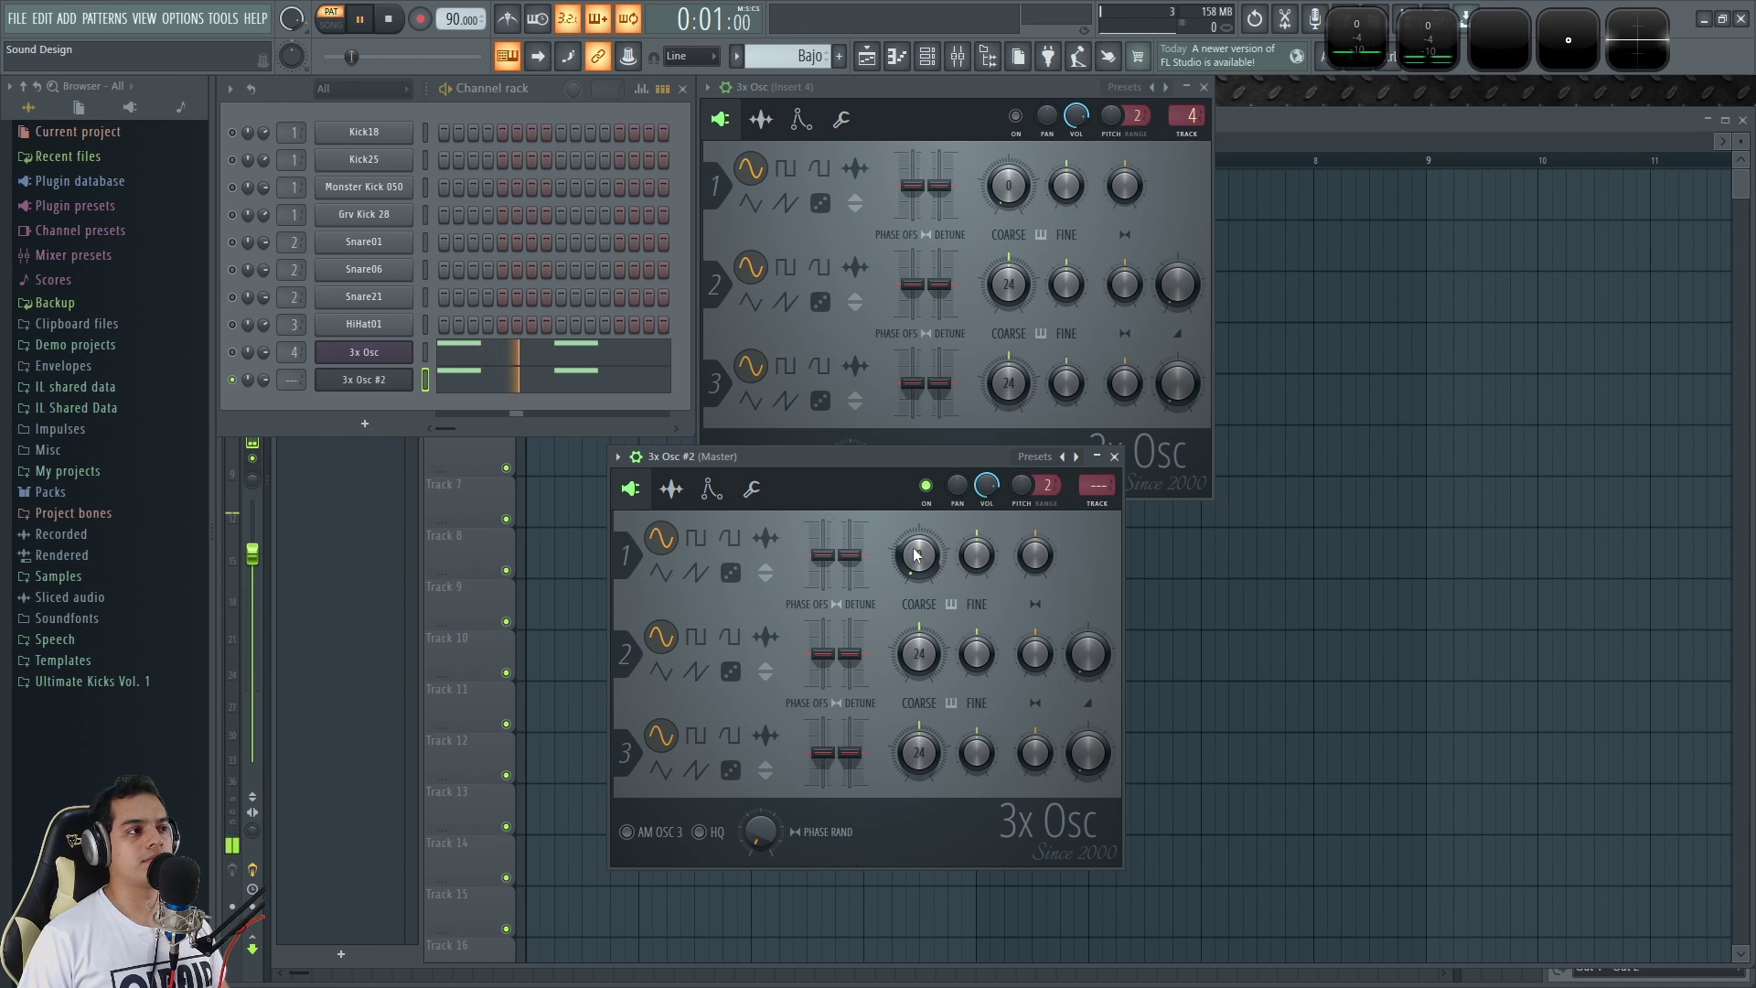
{"action": "key", "text": "space"}
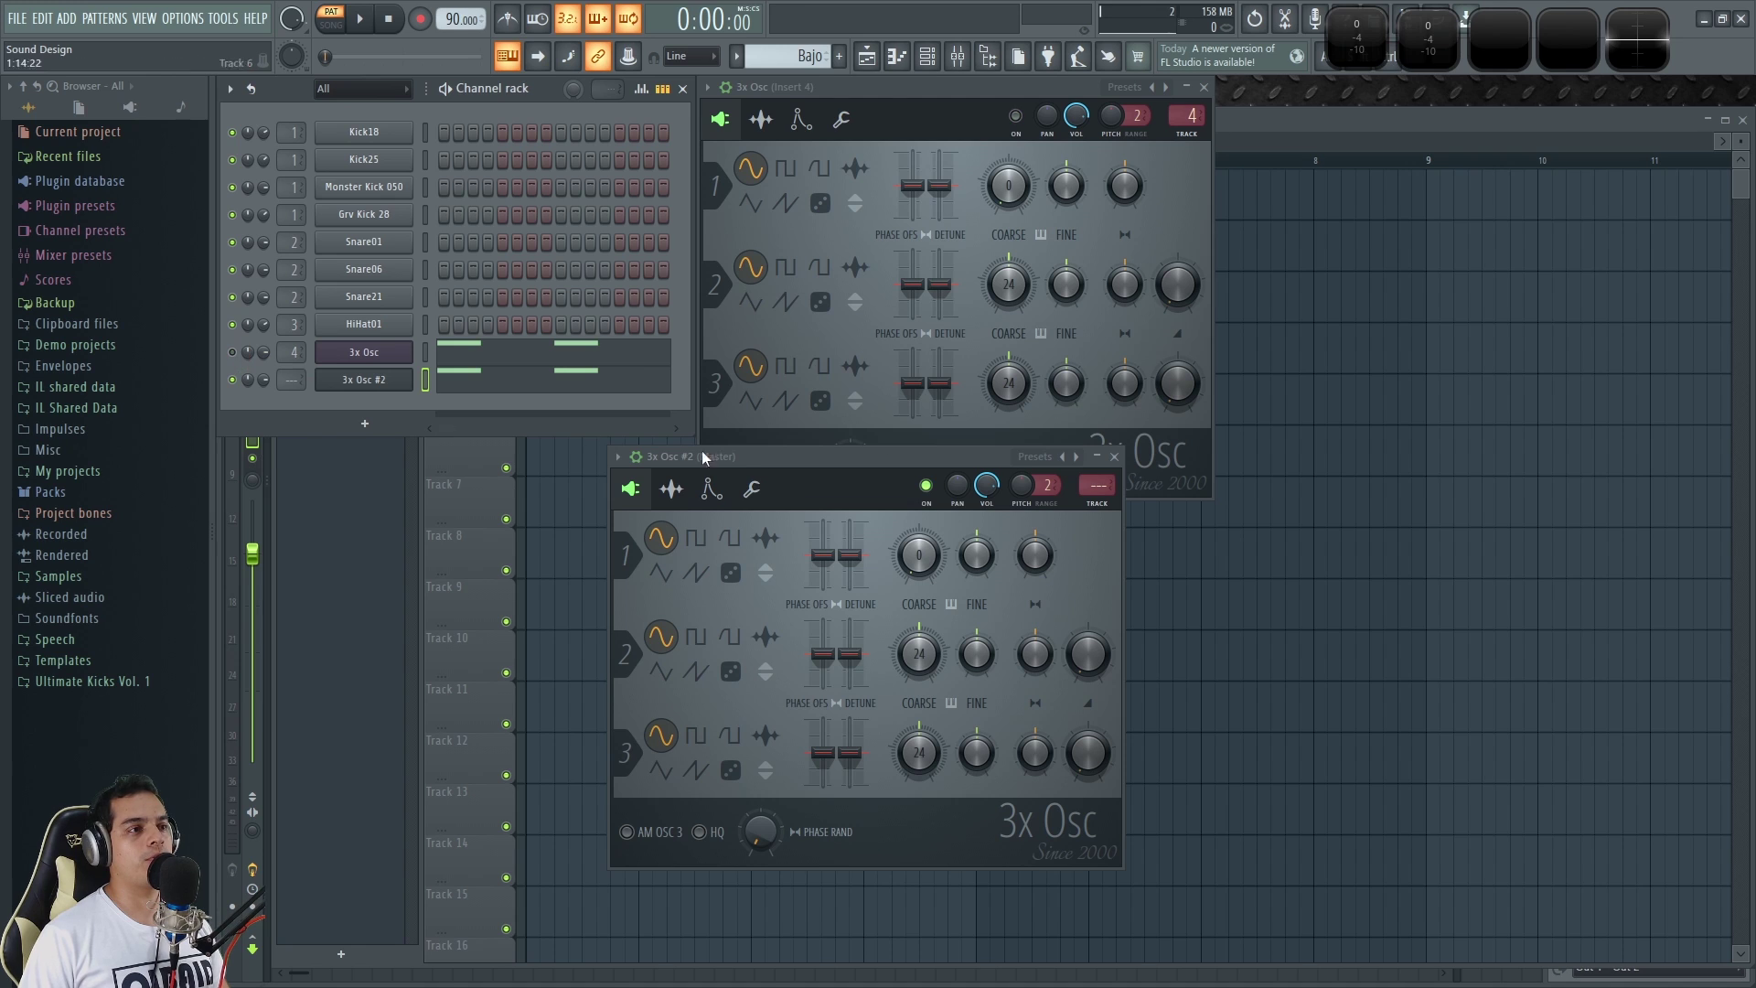
Play the playlist arrangement to hear the drums together with 3x Osc #2, and bring back the channel rack.
{"action": "key", "text": "F5"}
{"action": "key", "text": "space"}
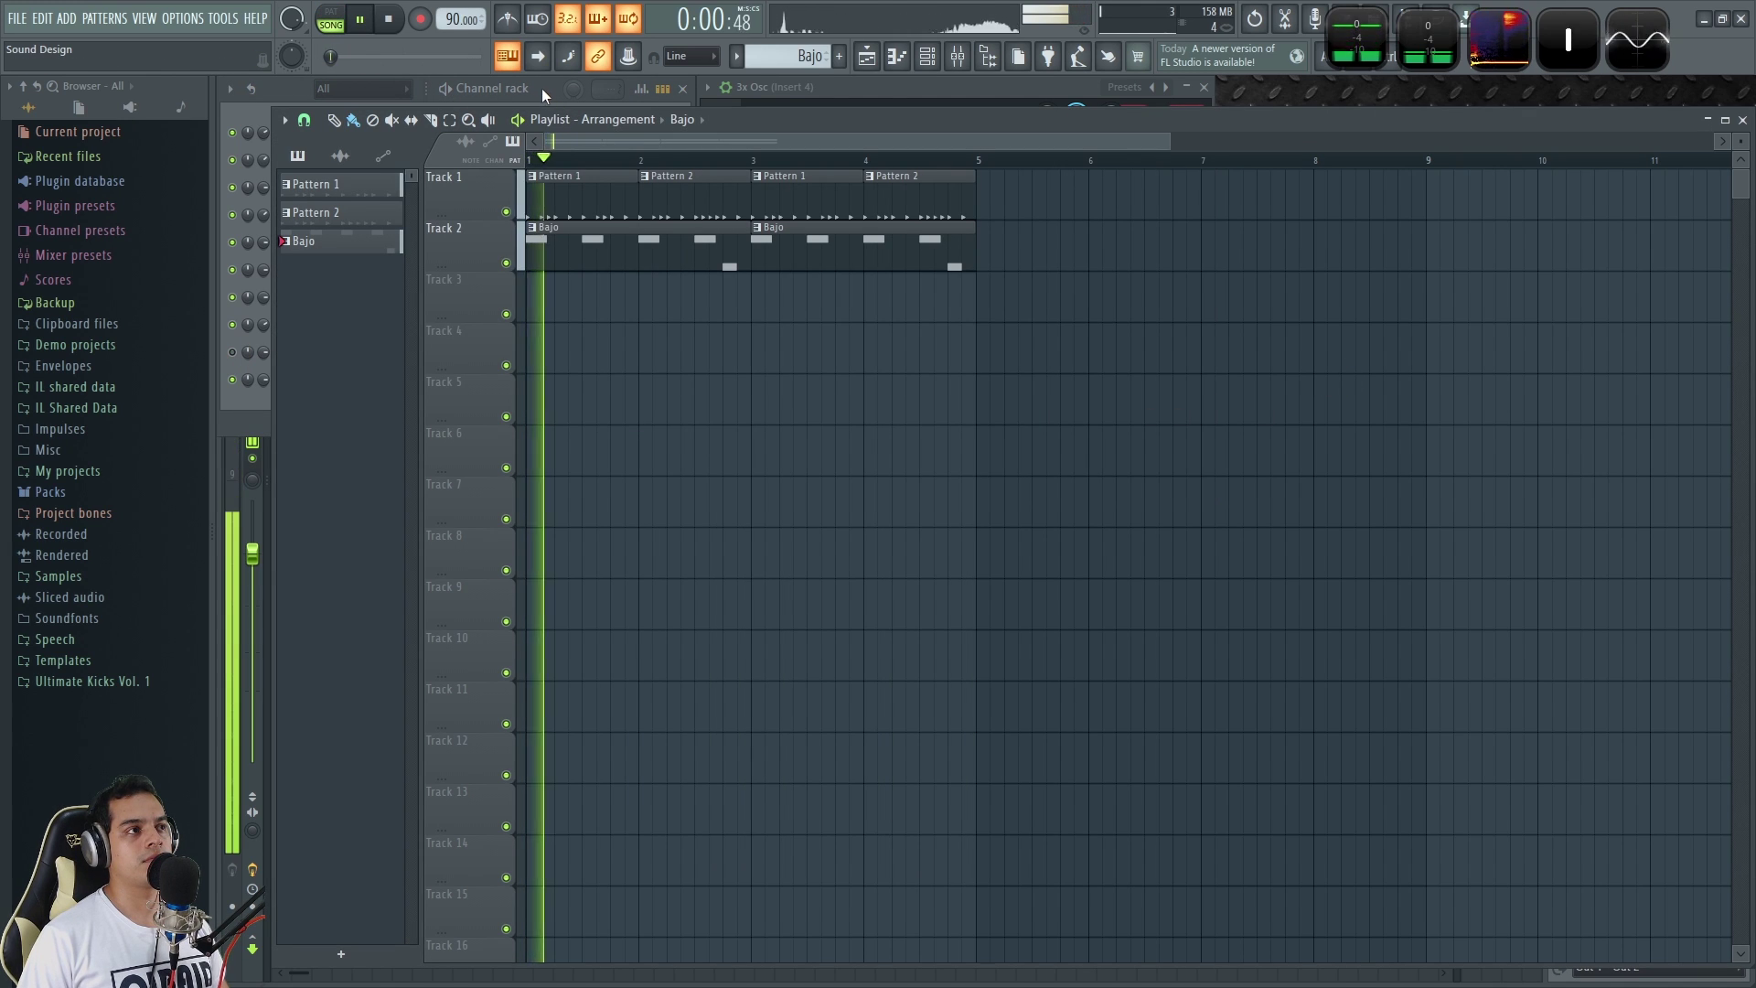
{"action": "left_click", "coordinate": [543, 87]}
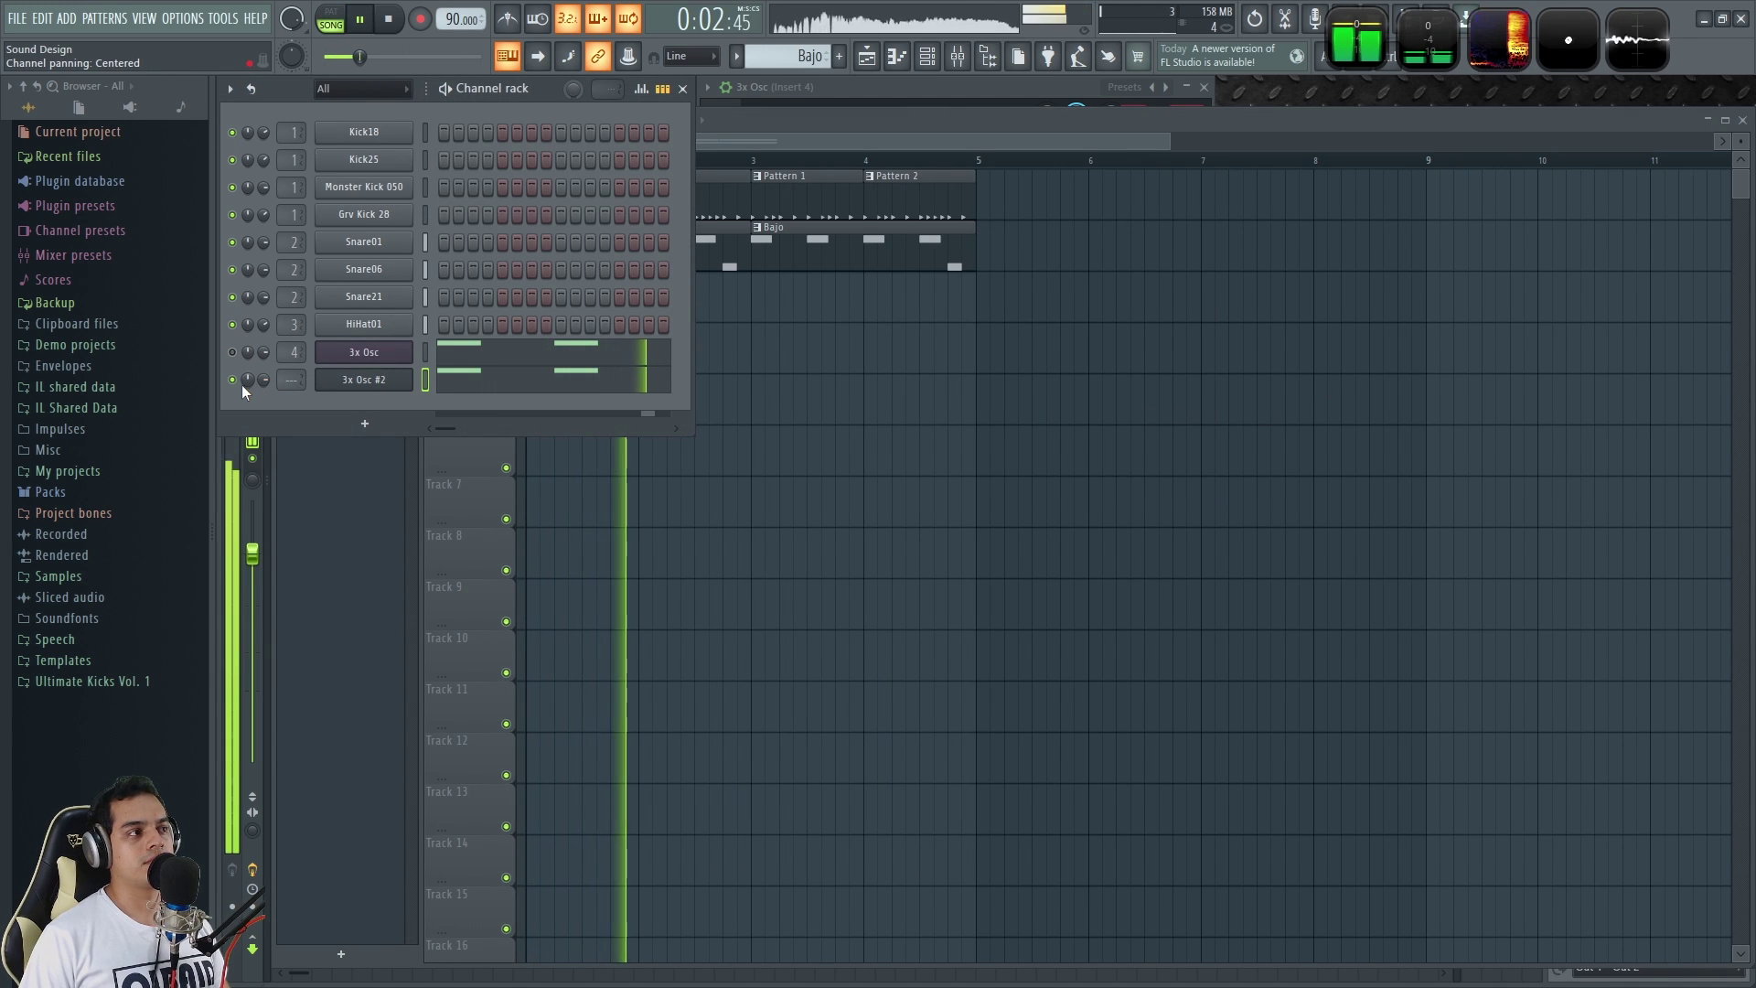
{"action": "key", "text": "space"}
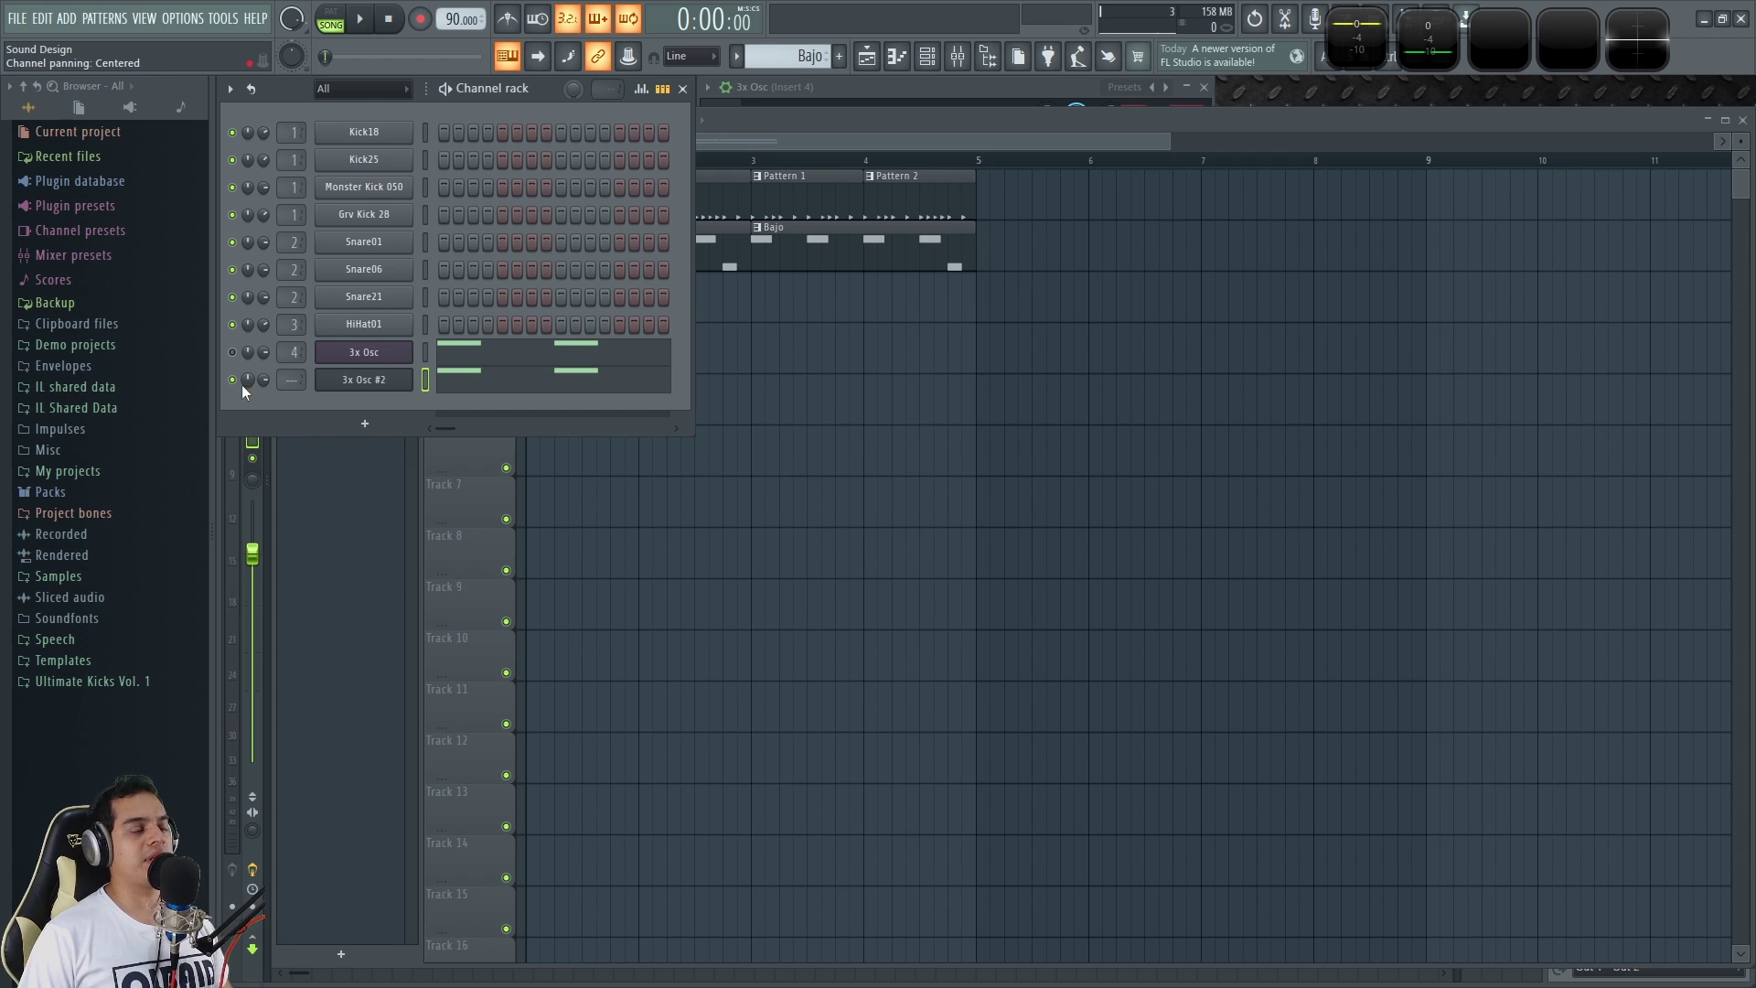
Reopen the 3x Osc #2 window and place the Wave Candy spectrum display next to it.
{"action": "left_click", "coordinate": [344, 384]}
{"action": "left_click_drag", "start_coordinate": [766, 459], "coordinate": [646, 395]}
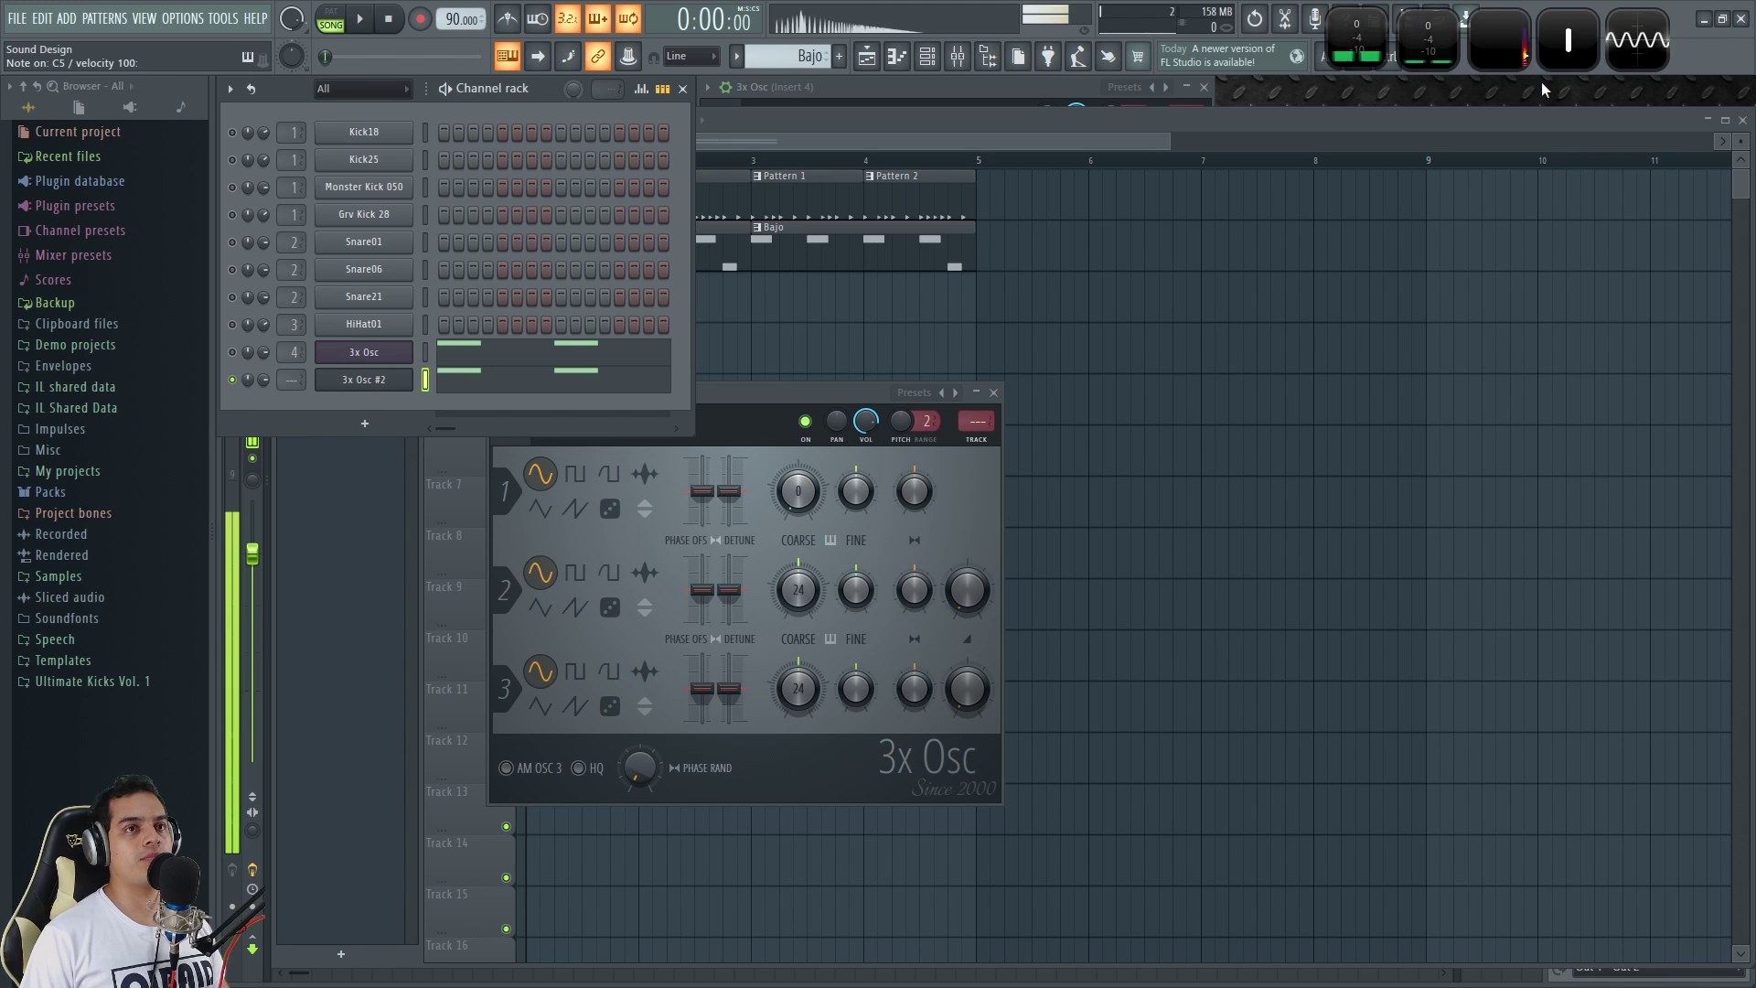
{"action": "double_click", "coordinate": [1505, 42]}
{"action": "left_click_drag", "start_coordinate": [1368, 455], "coordinate": [1306, 325]}
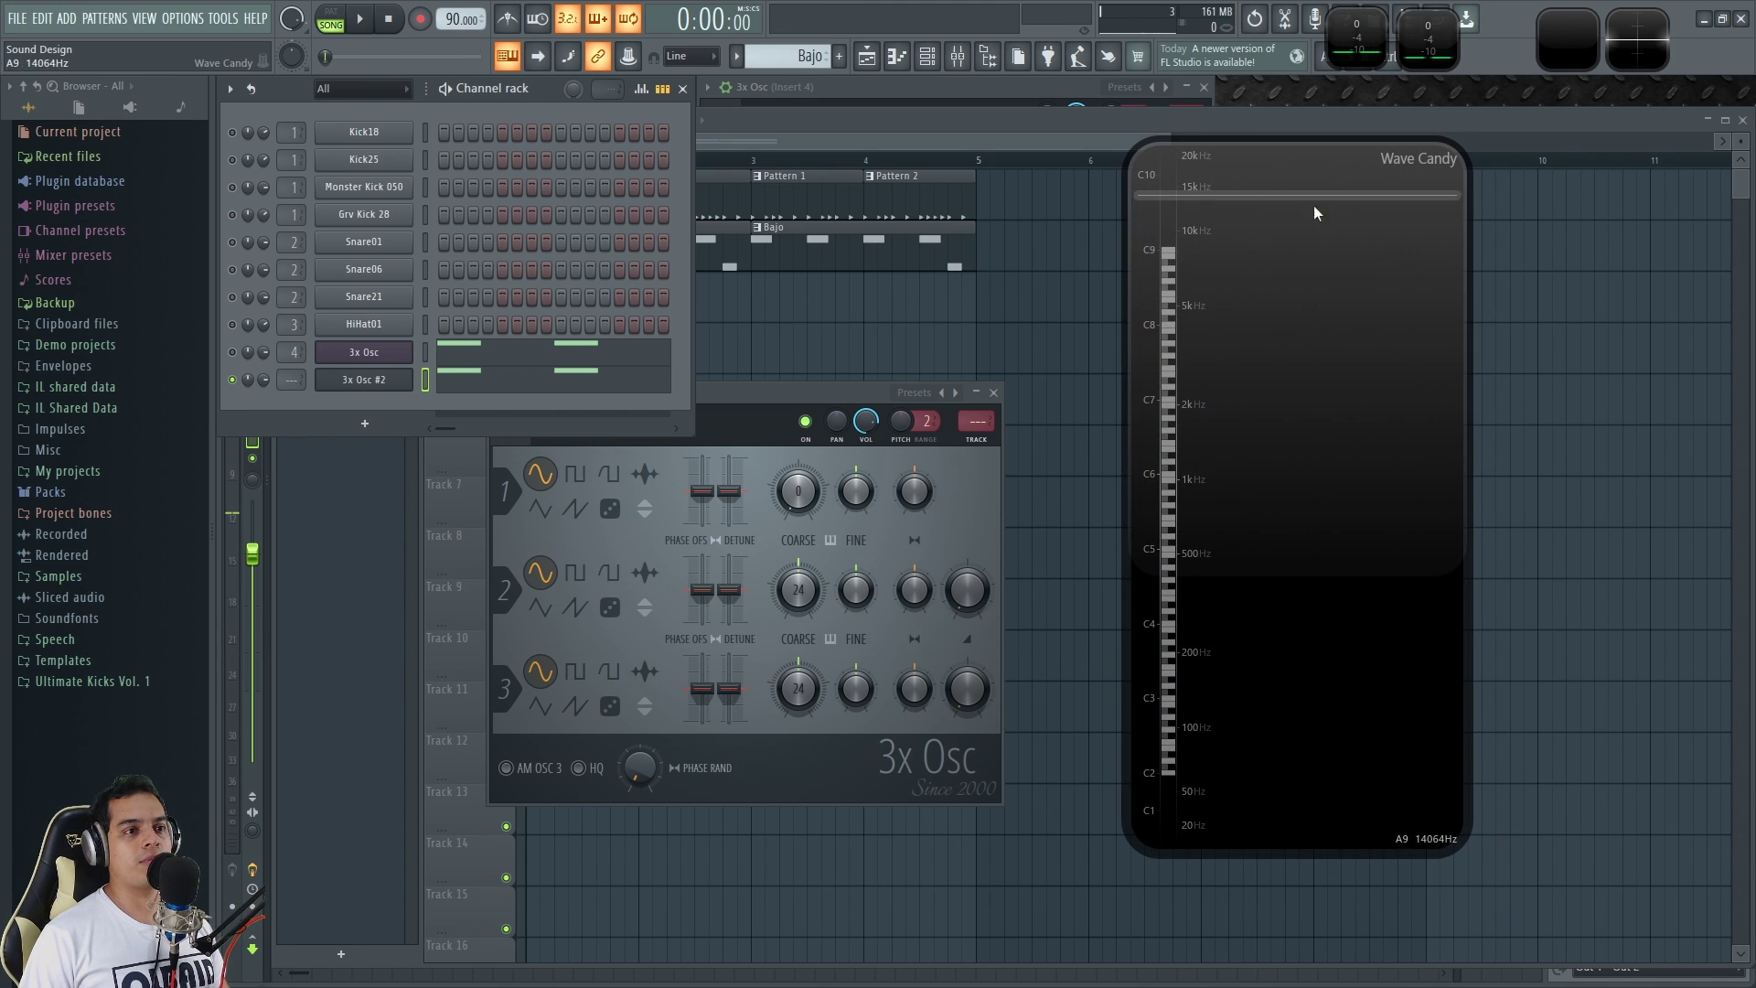
Open the envelope and filter page of 3x Osc #2 and sound single notes on its preview keyboard, checking them in the spectrum.
{"action": "key", "text": "w"}
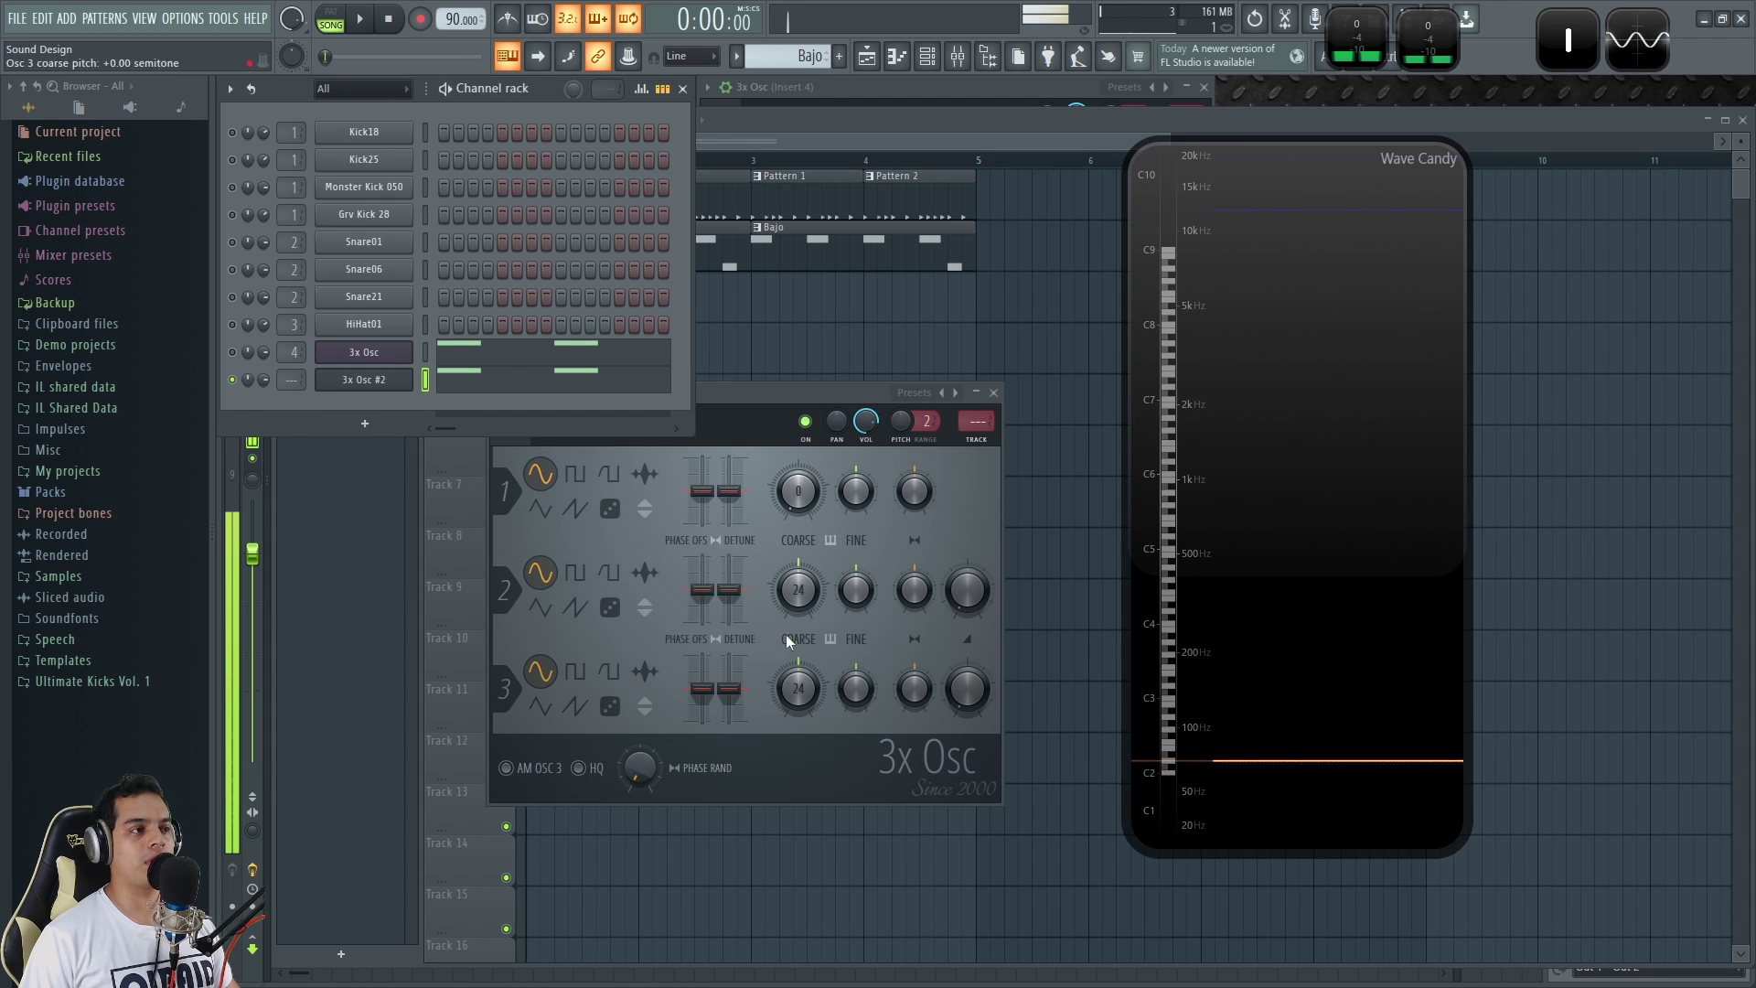
{"action": "left_click_drag", "start_coordinate": [776, 385], "coordinate": [764, 388]}
{"action": "left_click", "coordinate": [579, 425]}
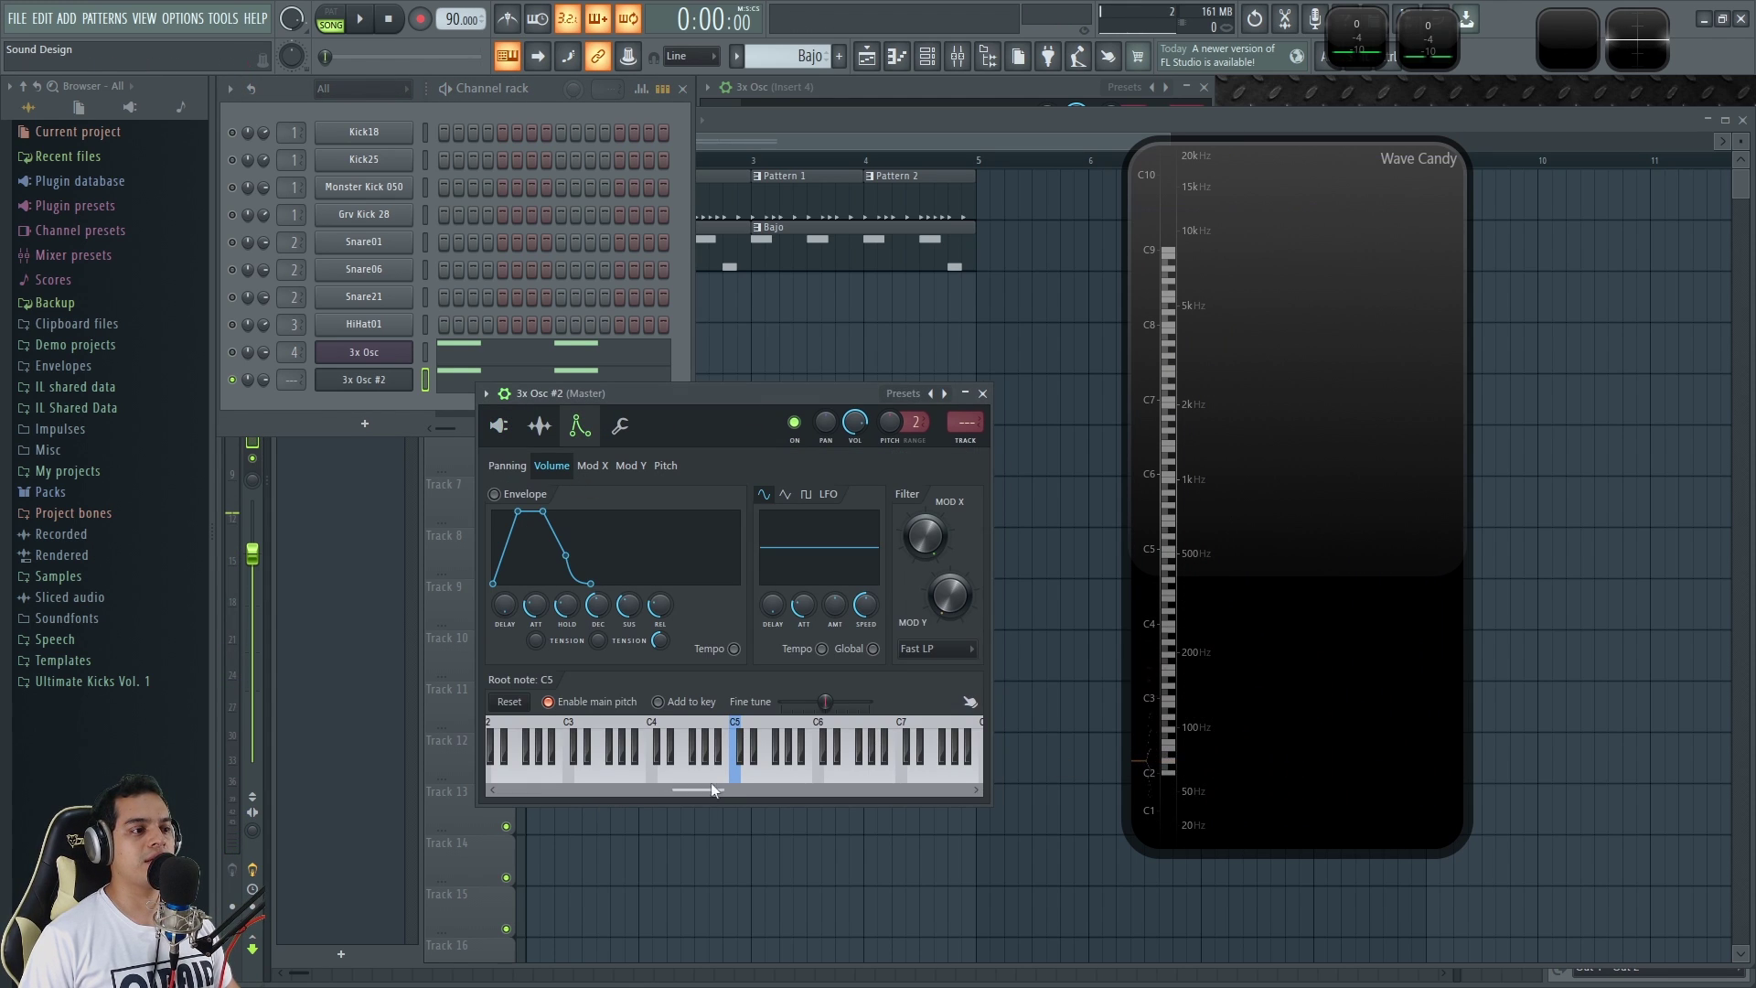
{"action": "left_click", "coordinate": [755, 779]}
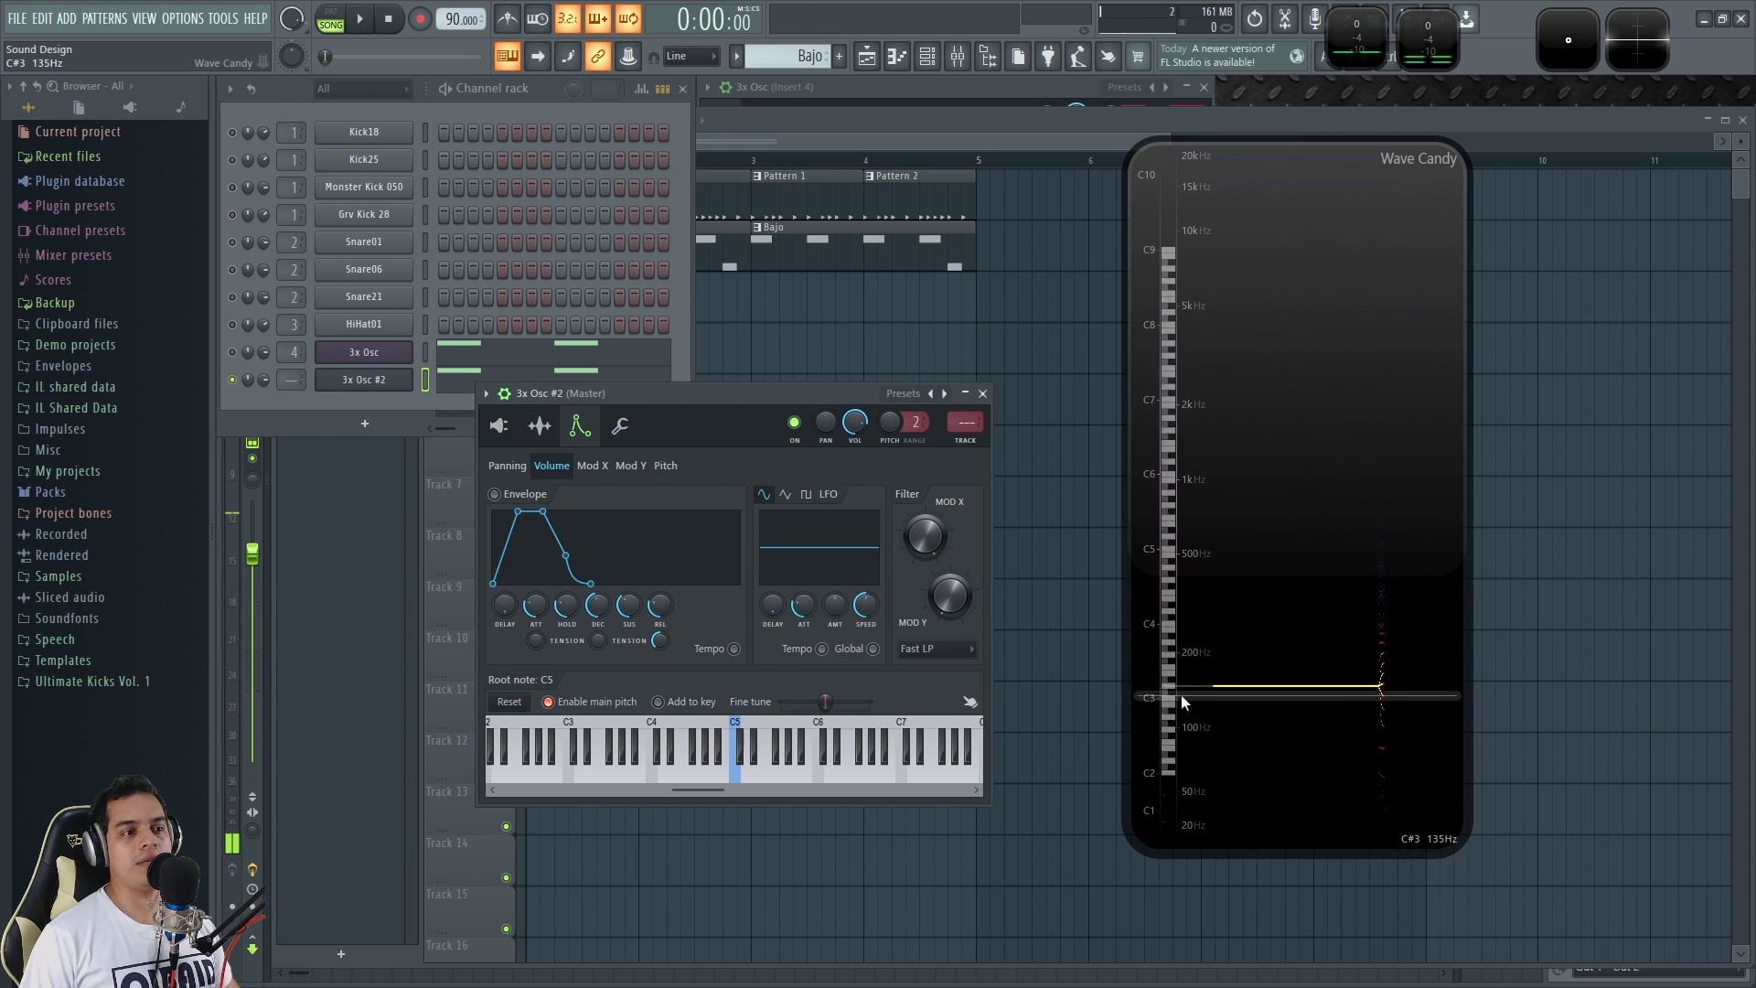
{"action": "left_click", "coordinate": [656, 780]}
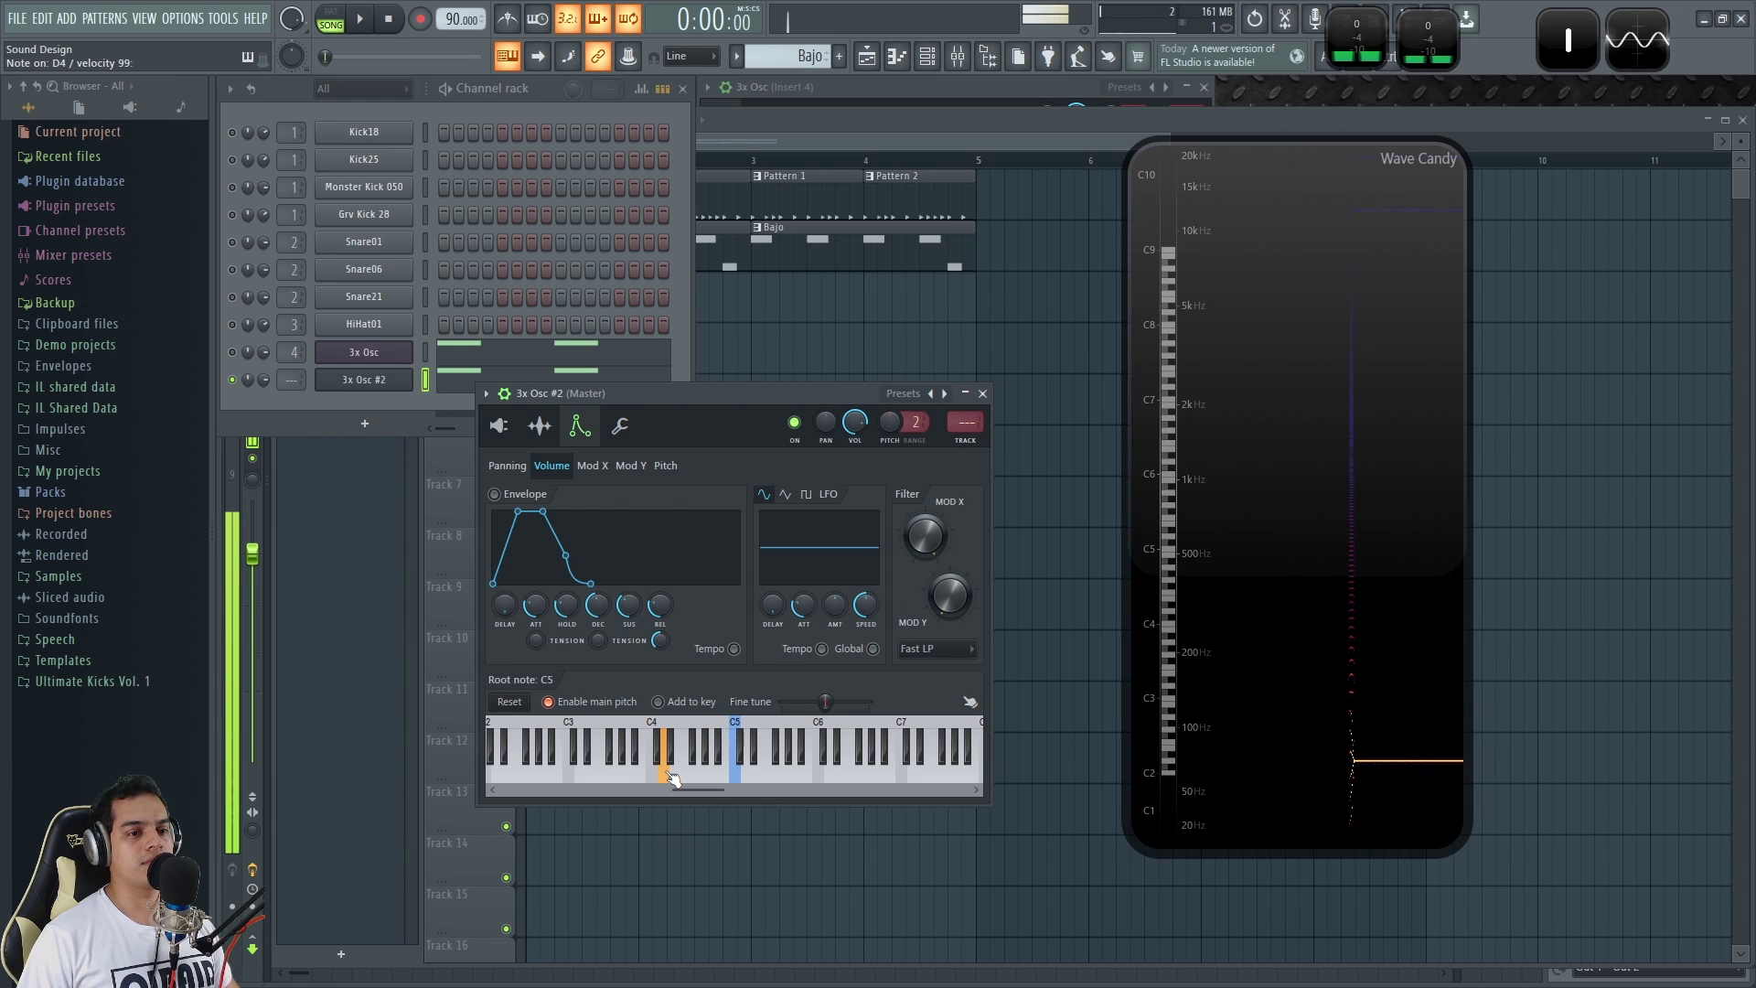
{"action": "left_click", "coordinate": [606, 777]}
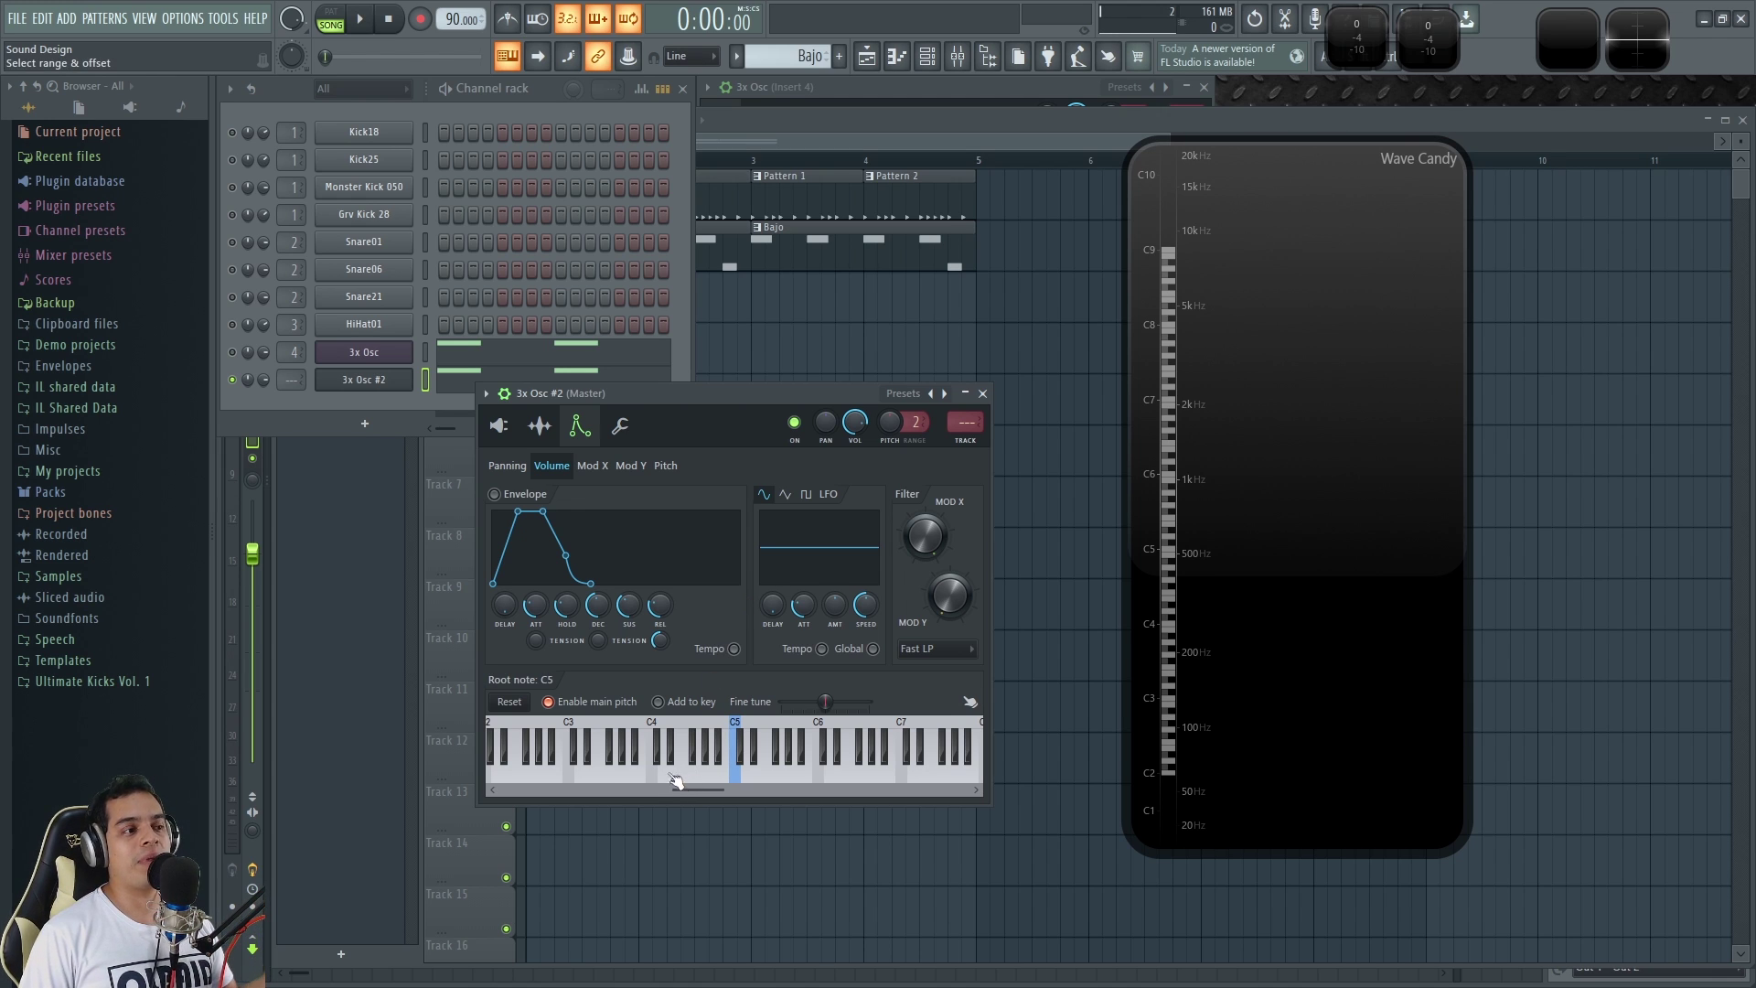
Play a run of individual notes around C4 on the 3x Osc #2 preview keyboard to hear the plain sine tone.
{"action": "left_click", "coordinate": [616, 776]}
{"action": "left_click", "coordinate": [615, 776]}
{"action": "left_click", "coordinate": [595, 778]}
{"action": "left_click", "coordinate": [651, 777]}
{"action": "left_click", "coordinate": [665, 777]}
{"action": "left_click", "coordinate": [688, 777]}
{"action": "left_click", "coordinate": [722, 778]}
{"action": "left_click", "coordinate": [652, 777]}
{"action": "left_click", "coordinate": [642, 776]}
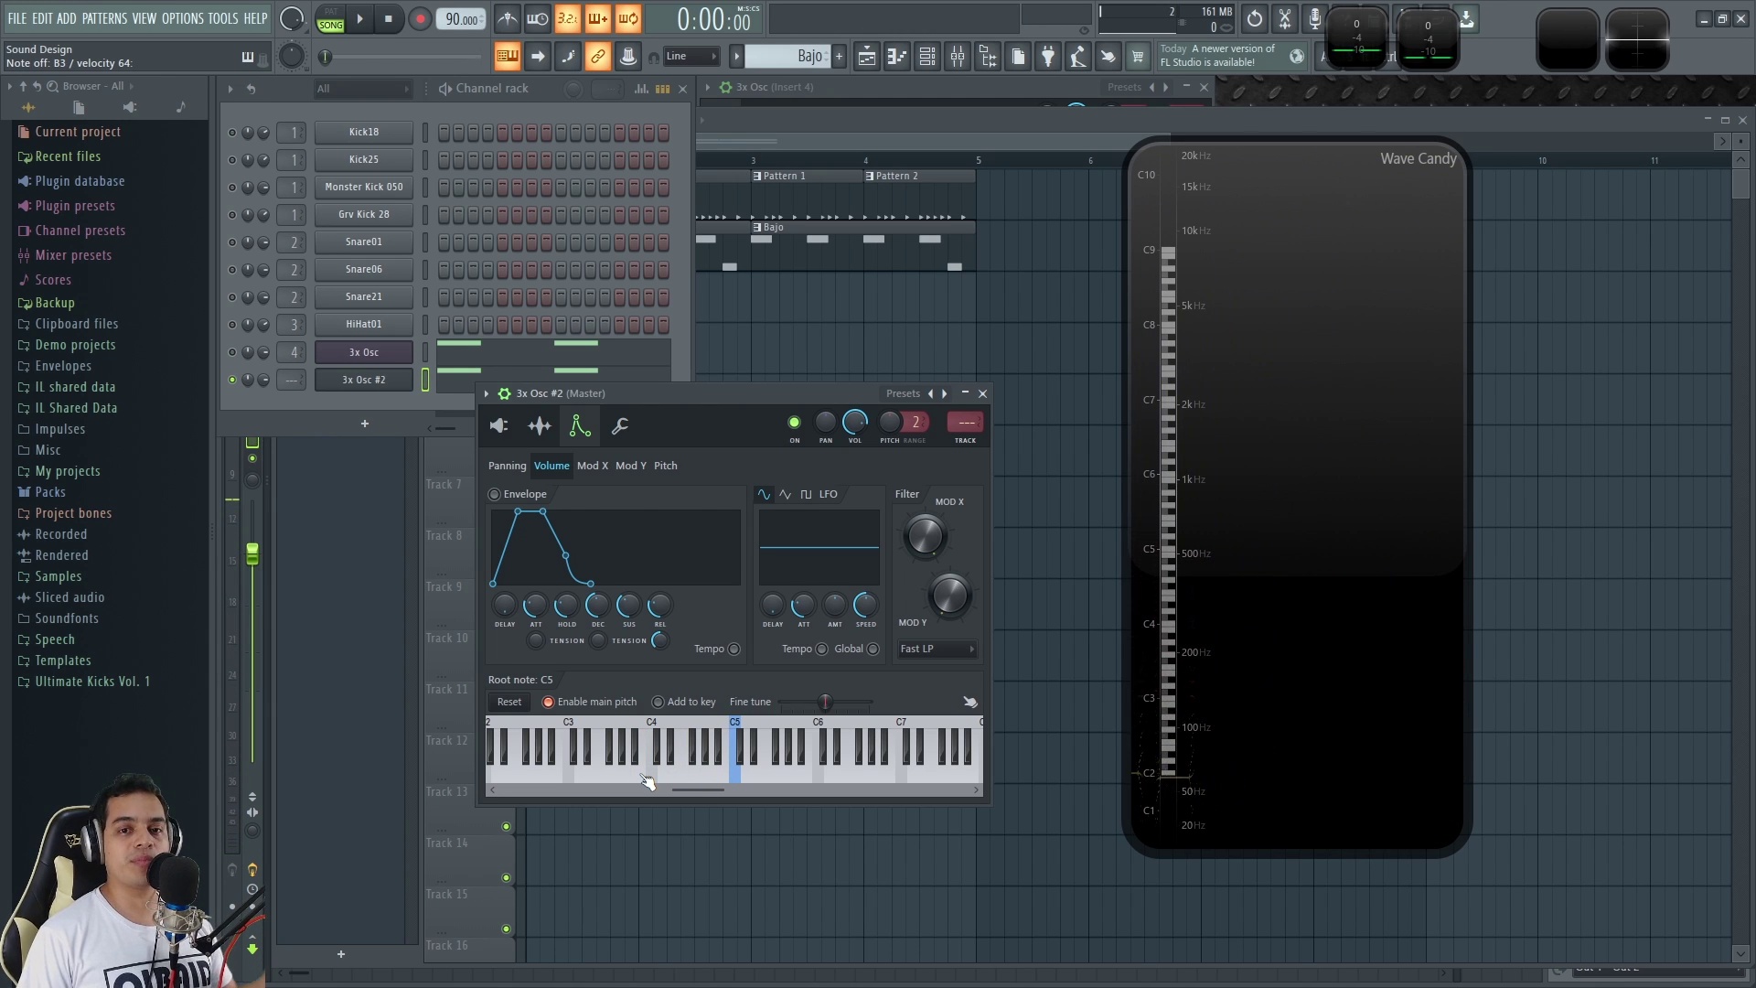
Return to the oscillator page, set oscillator 2's coarse pitch to -12 semitones and test it with low notes.
{"action": "left_click", "coordinate": [500, 426]}
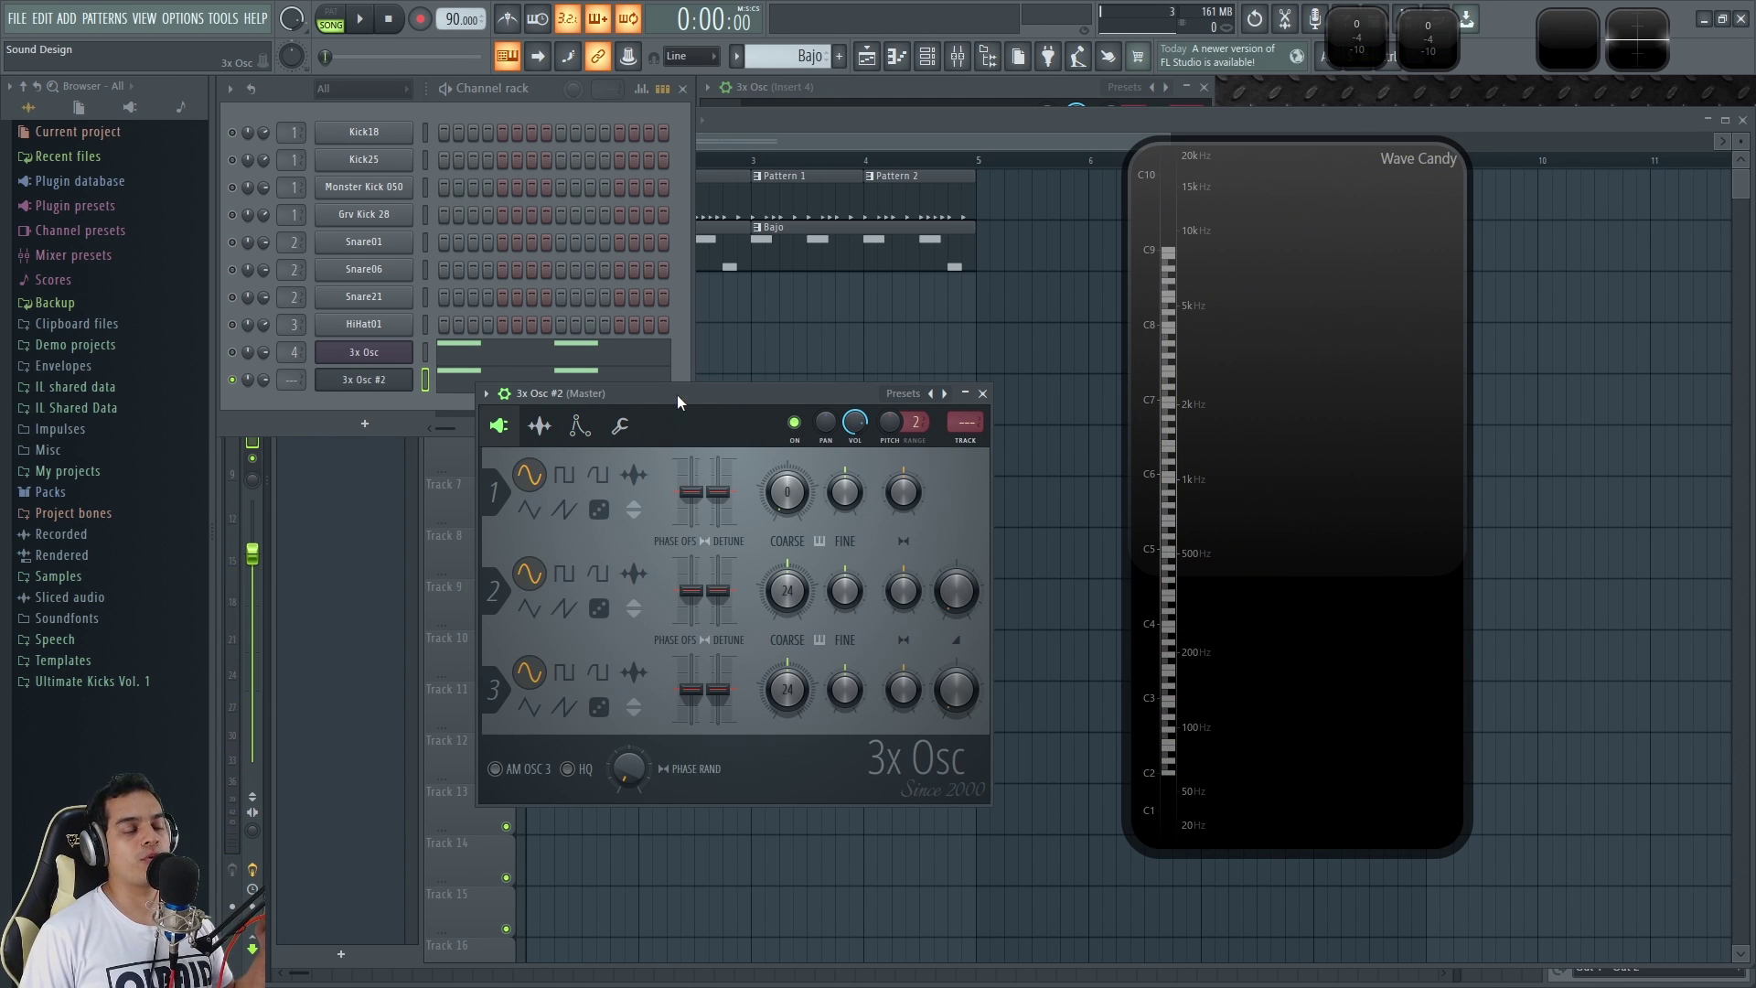
{"action": "left_click_drag", "start_coordinate": [676, 394], "coordinate": [629, 426]}
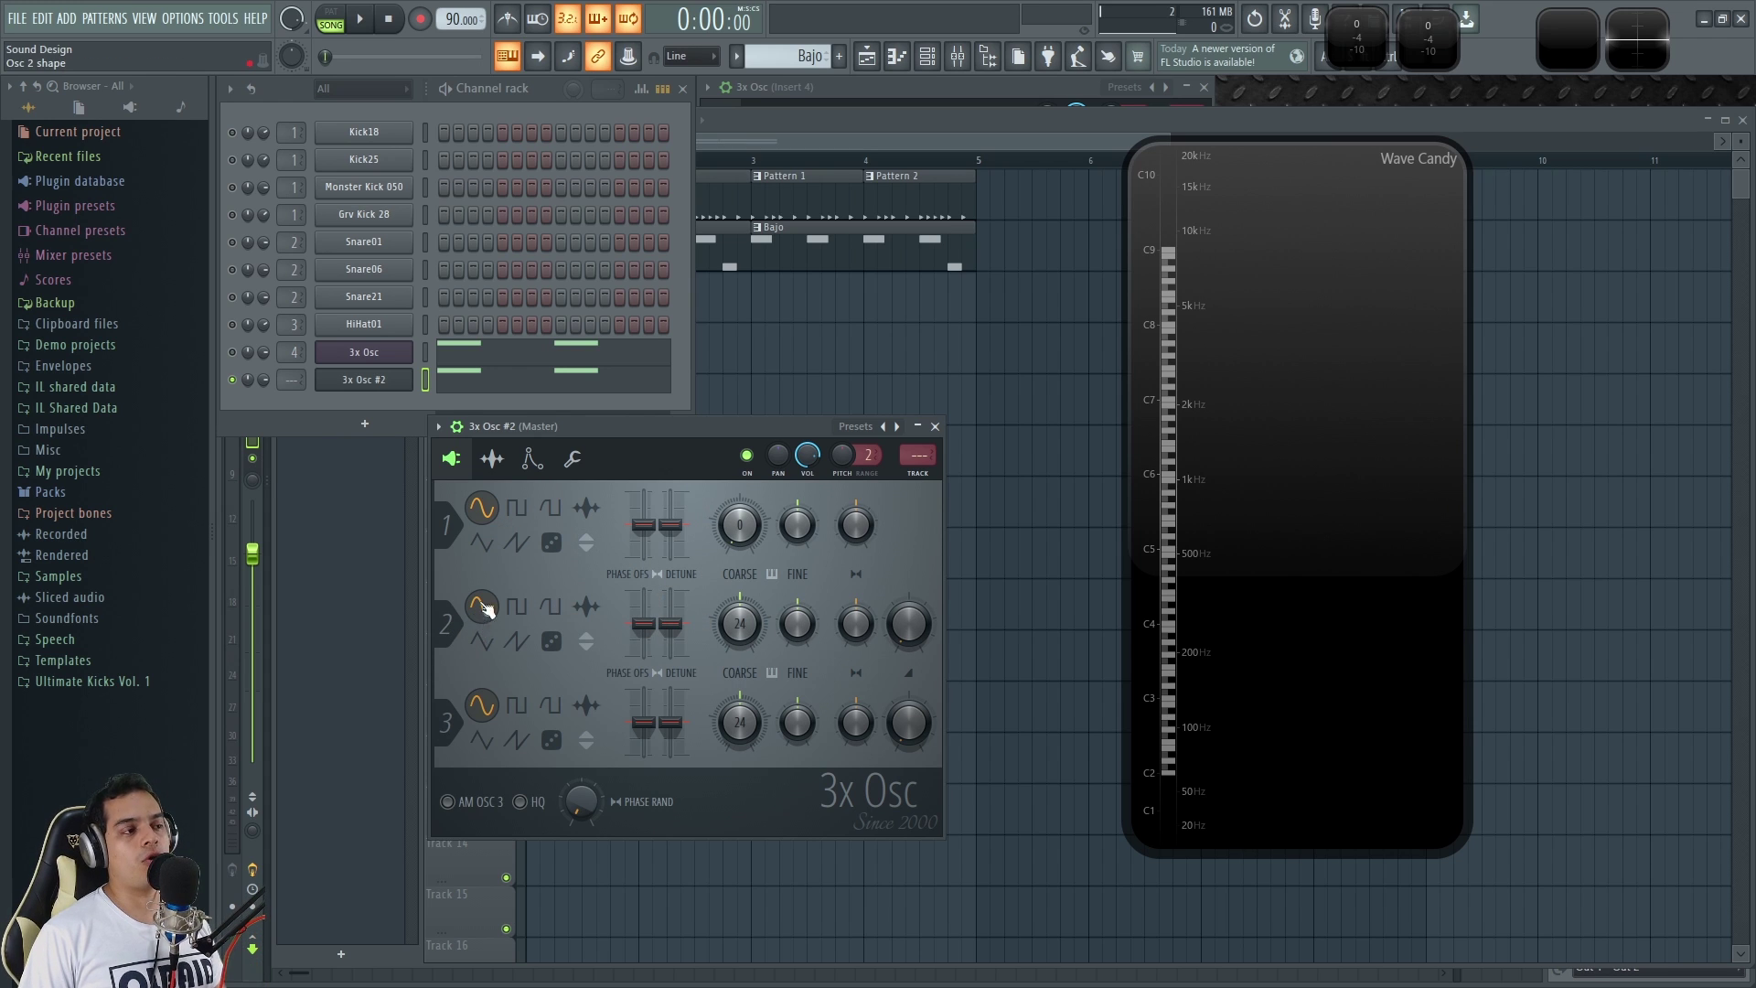
{"action": "left_click_drag", "start_coordinate": [739, 624], "coordinate": [739, 631]}
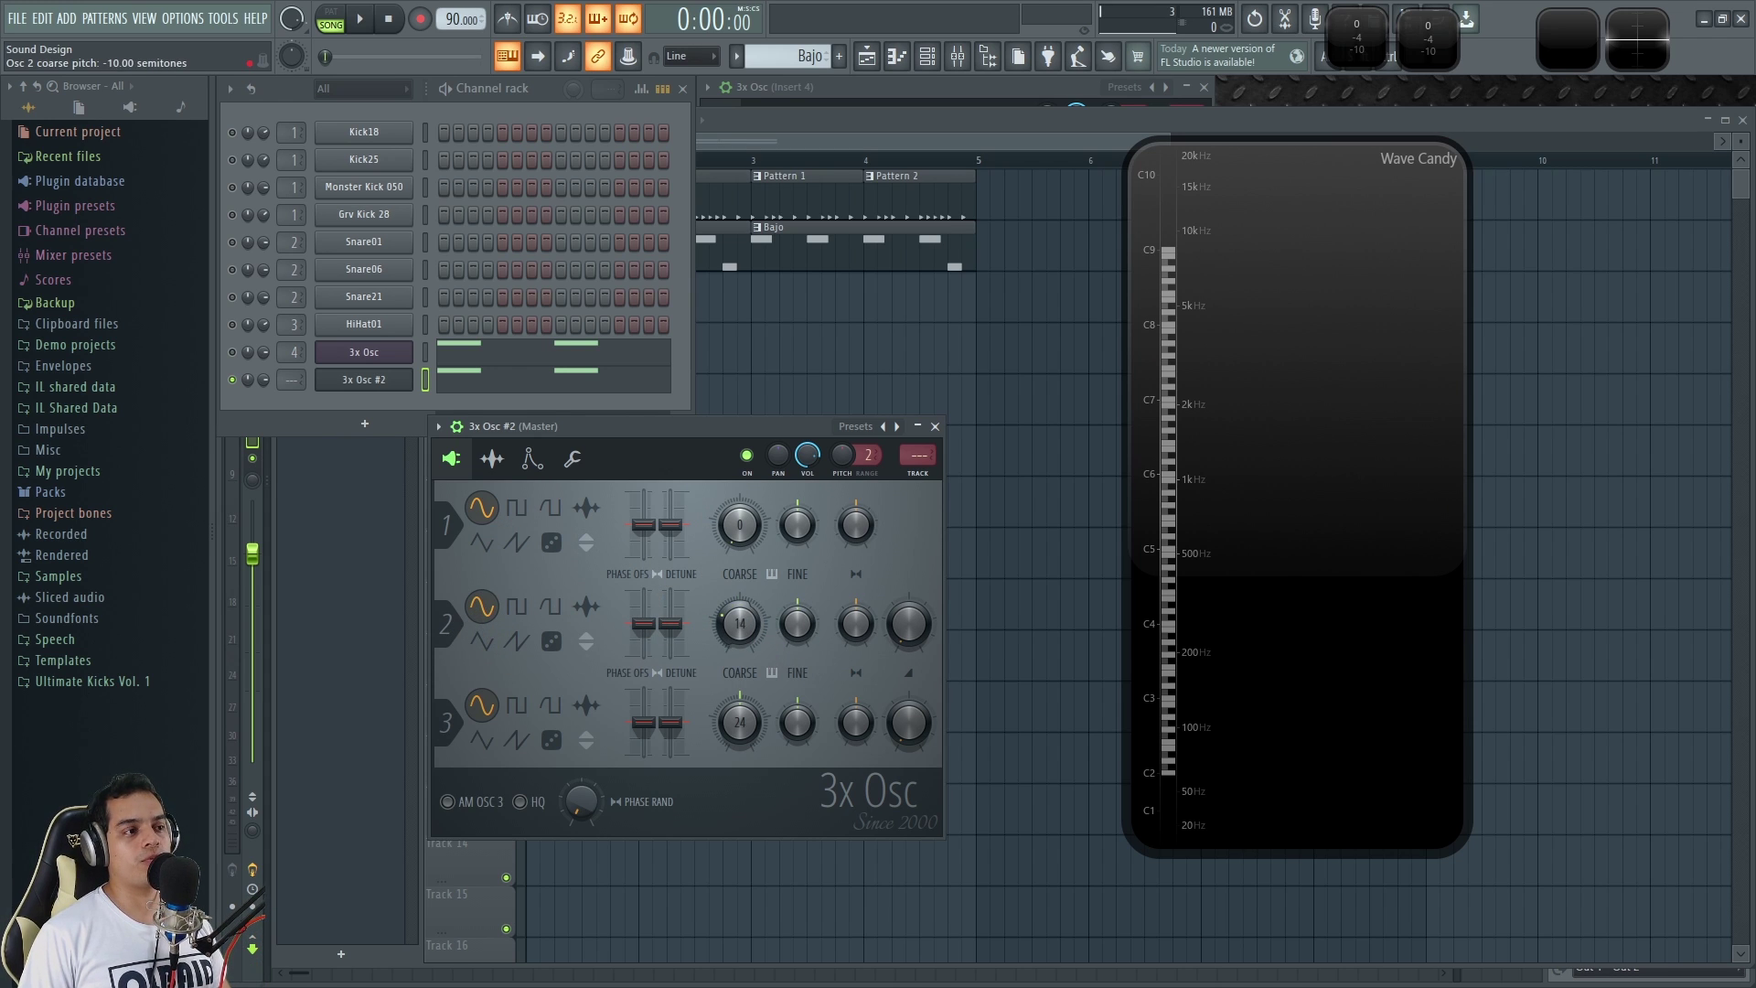
{"action": "key", "text": "z"}
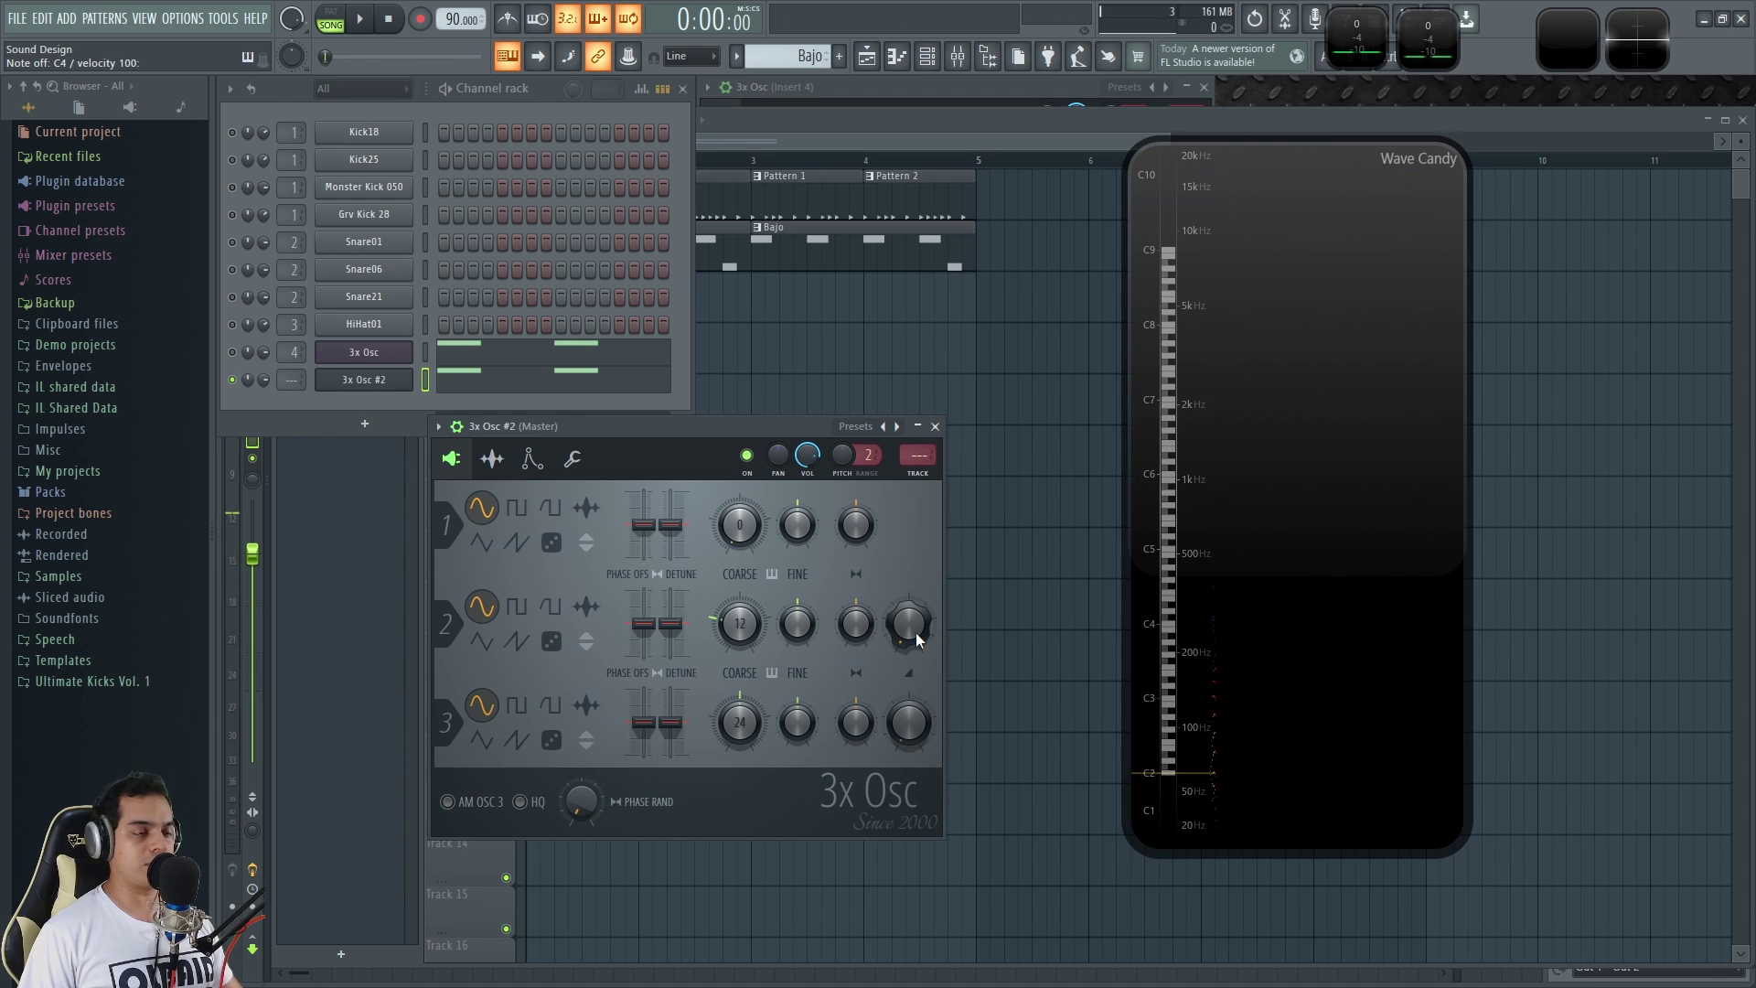
{"action": "key", "text": "c"}
Audition oscillator 2 at different mix levels and coarse pitches, settling on -12 semitones and a 50% mix level.
{"action": "left_click_drag", "start_coordinate": [909, 639], "coordinate": [908, 610]}
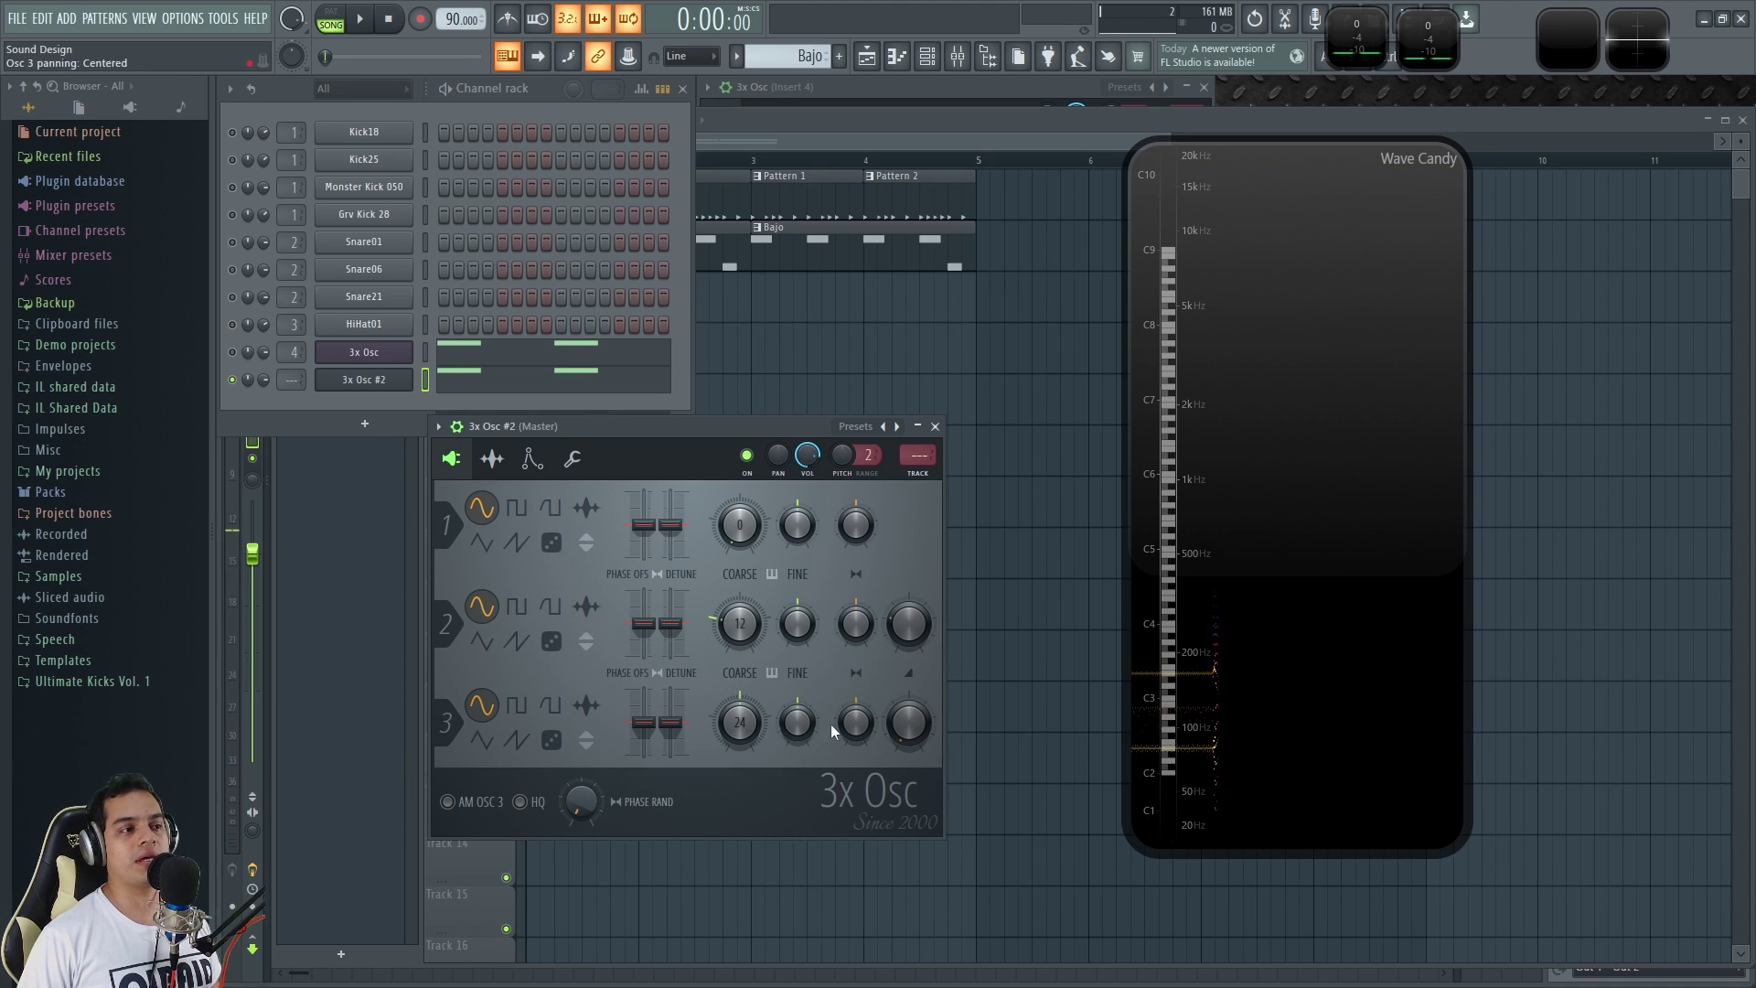
{"action": "left_click_drag", "start_coordinate": [740, 626], "coordinate": [740, 605]}
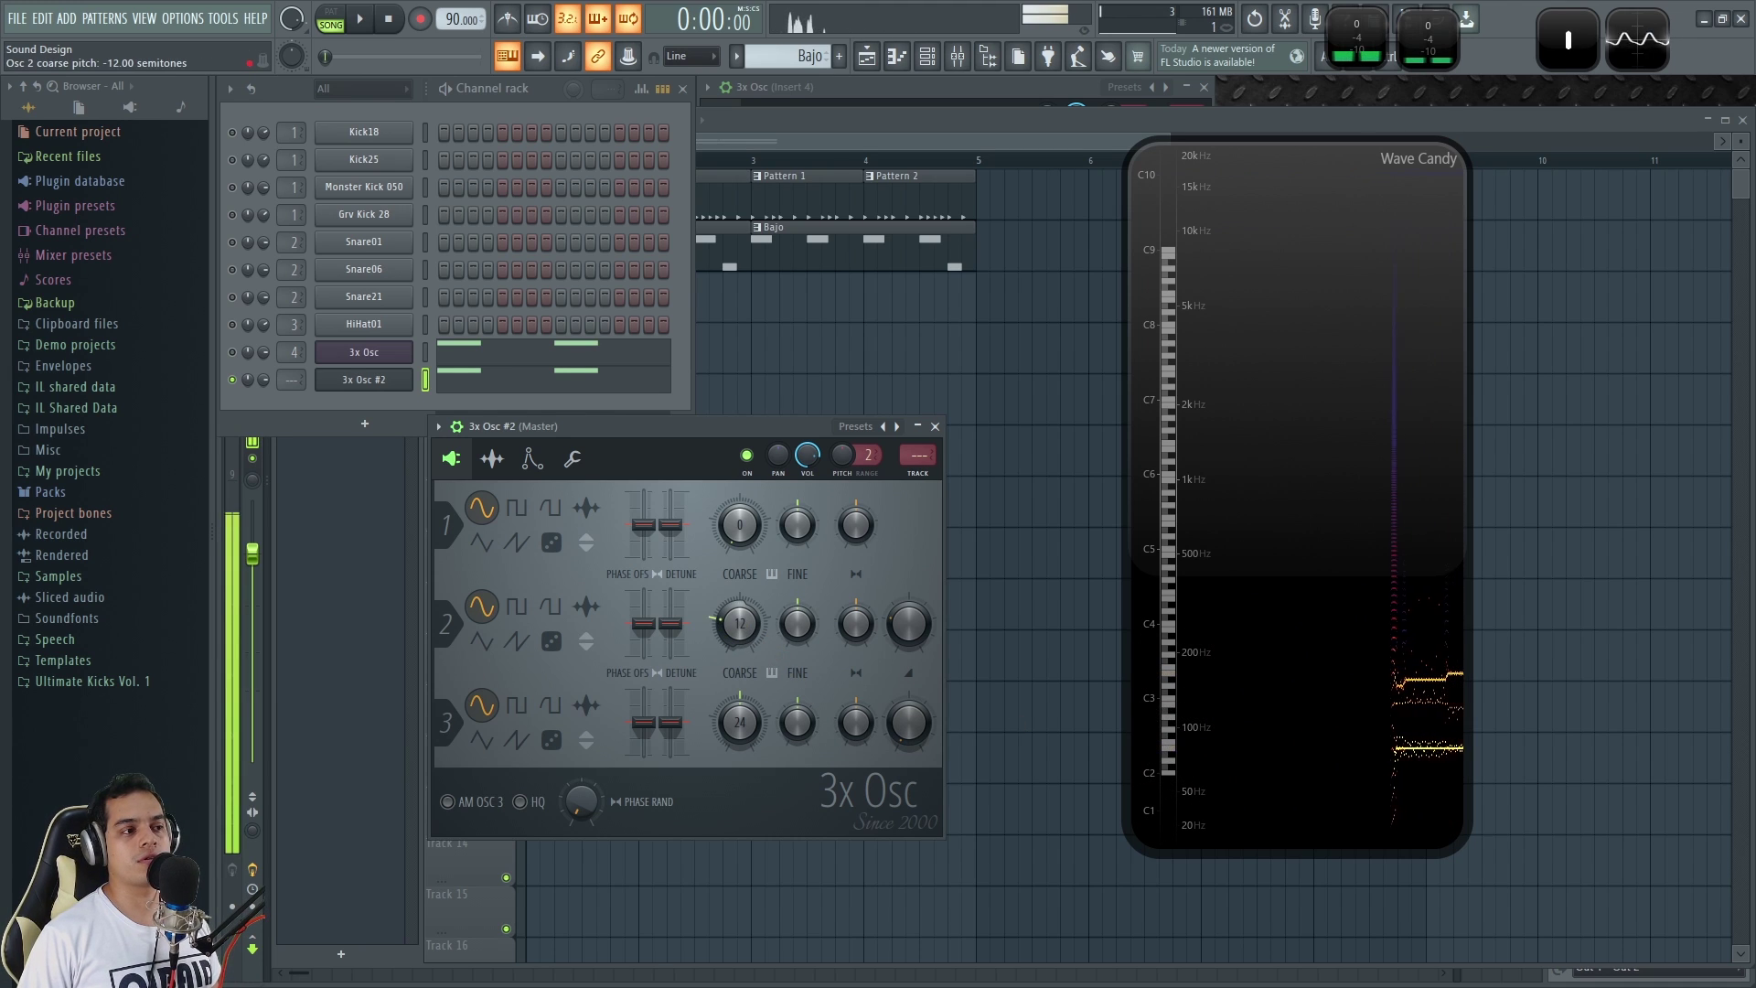
{"action": "left_click_drag", "start_coordinate": [909, 631], "coordinate": [909, 589]}
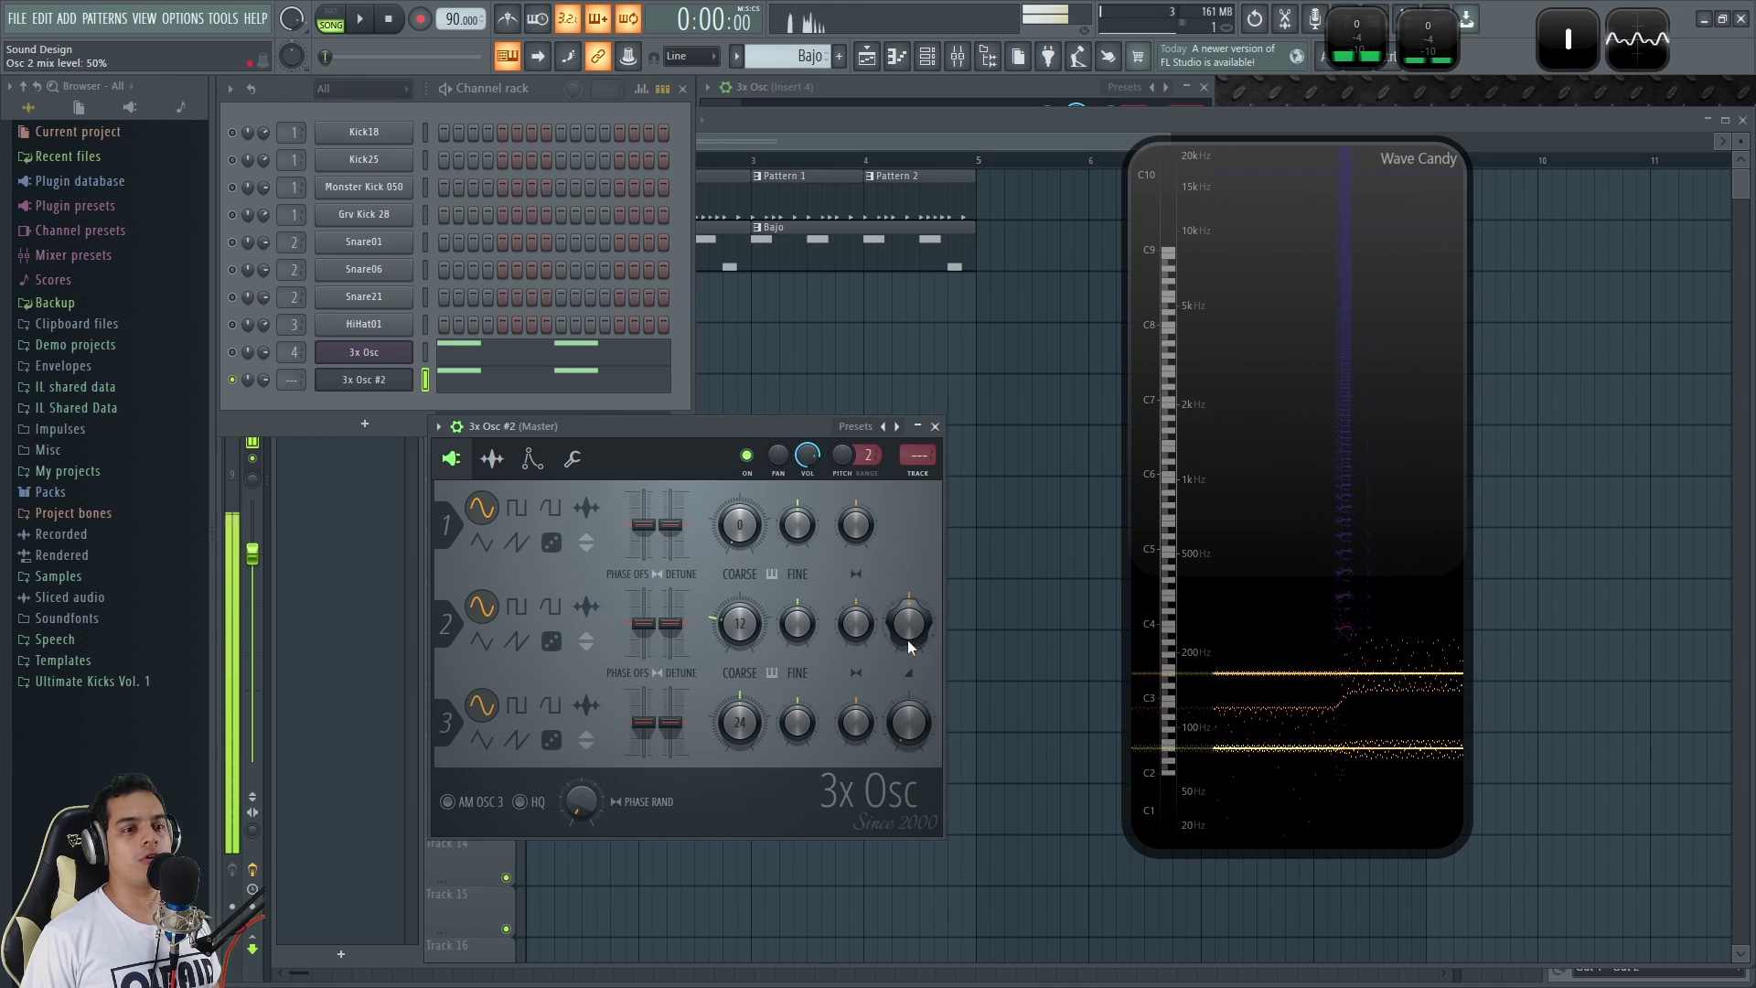
Play the arrangement, enable the HQ anti-aliased oscillators, and play again while lowering oscillator 2's mix level to 44%.
{"action": "key", "text": "space"}
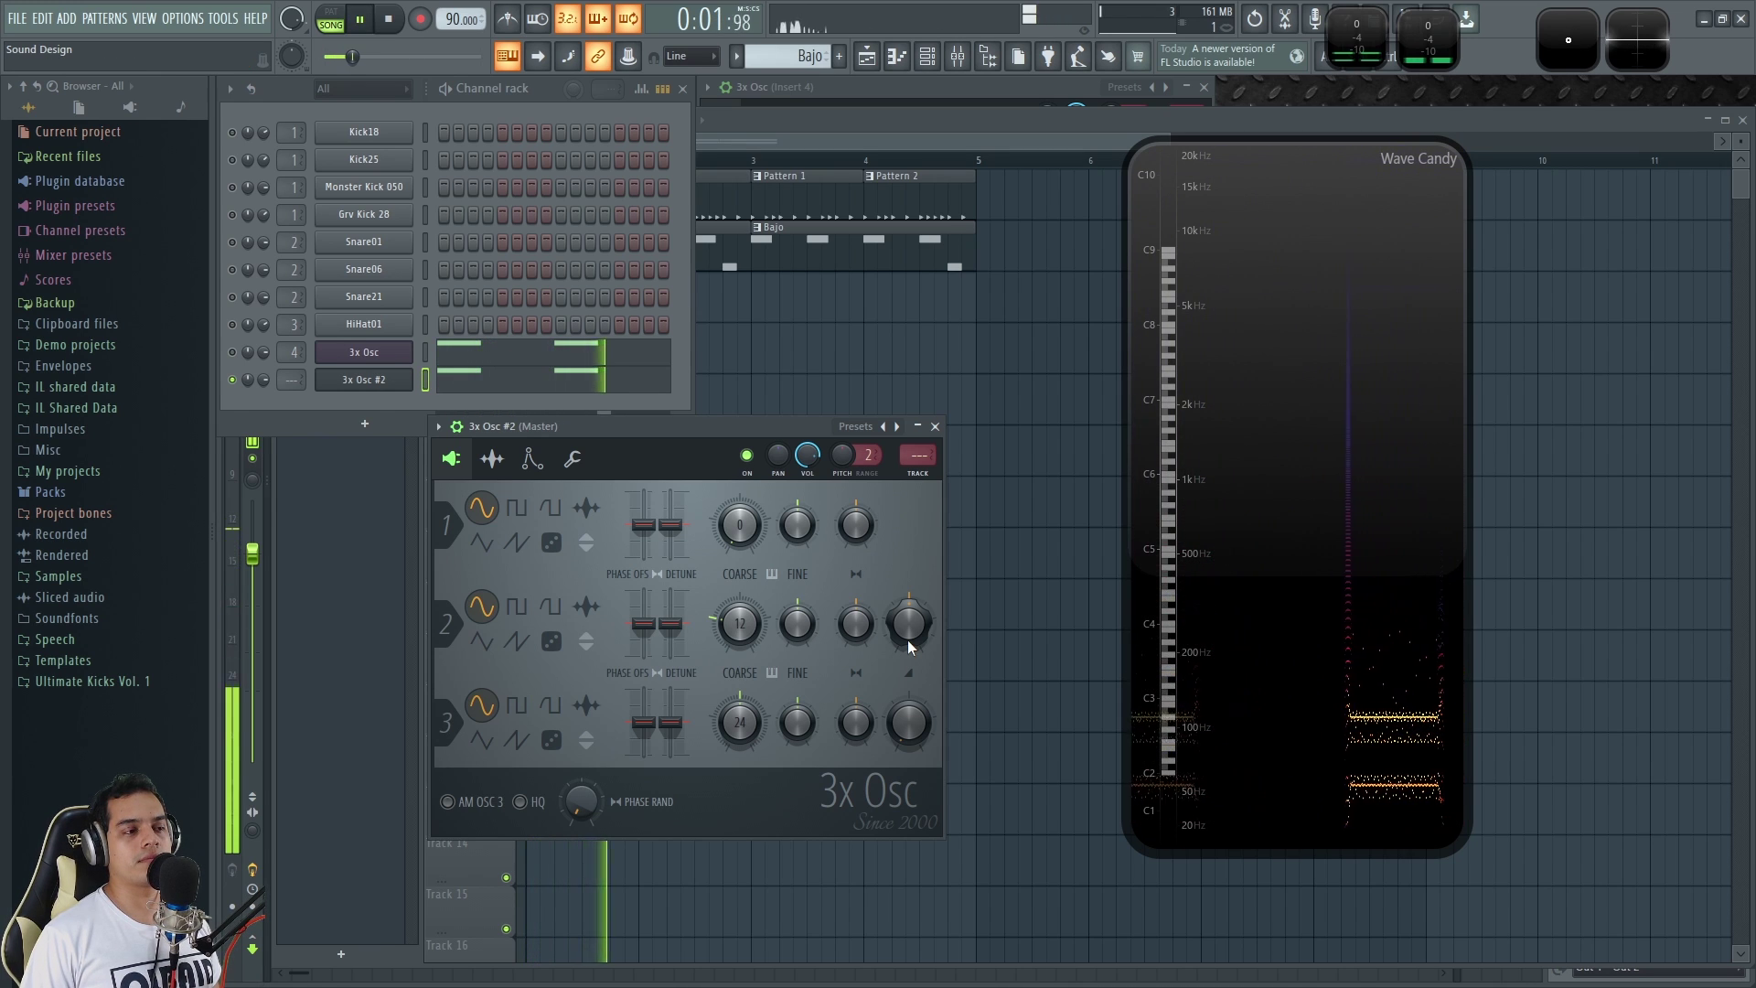
{"action": "key", "text": "space"}
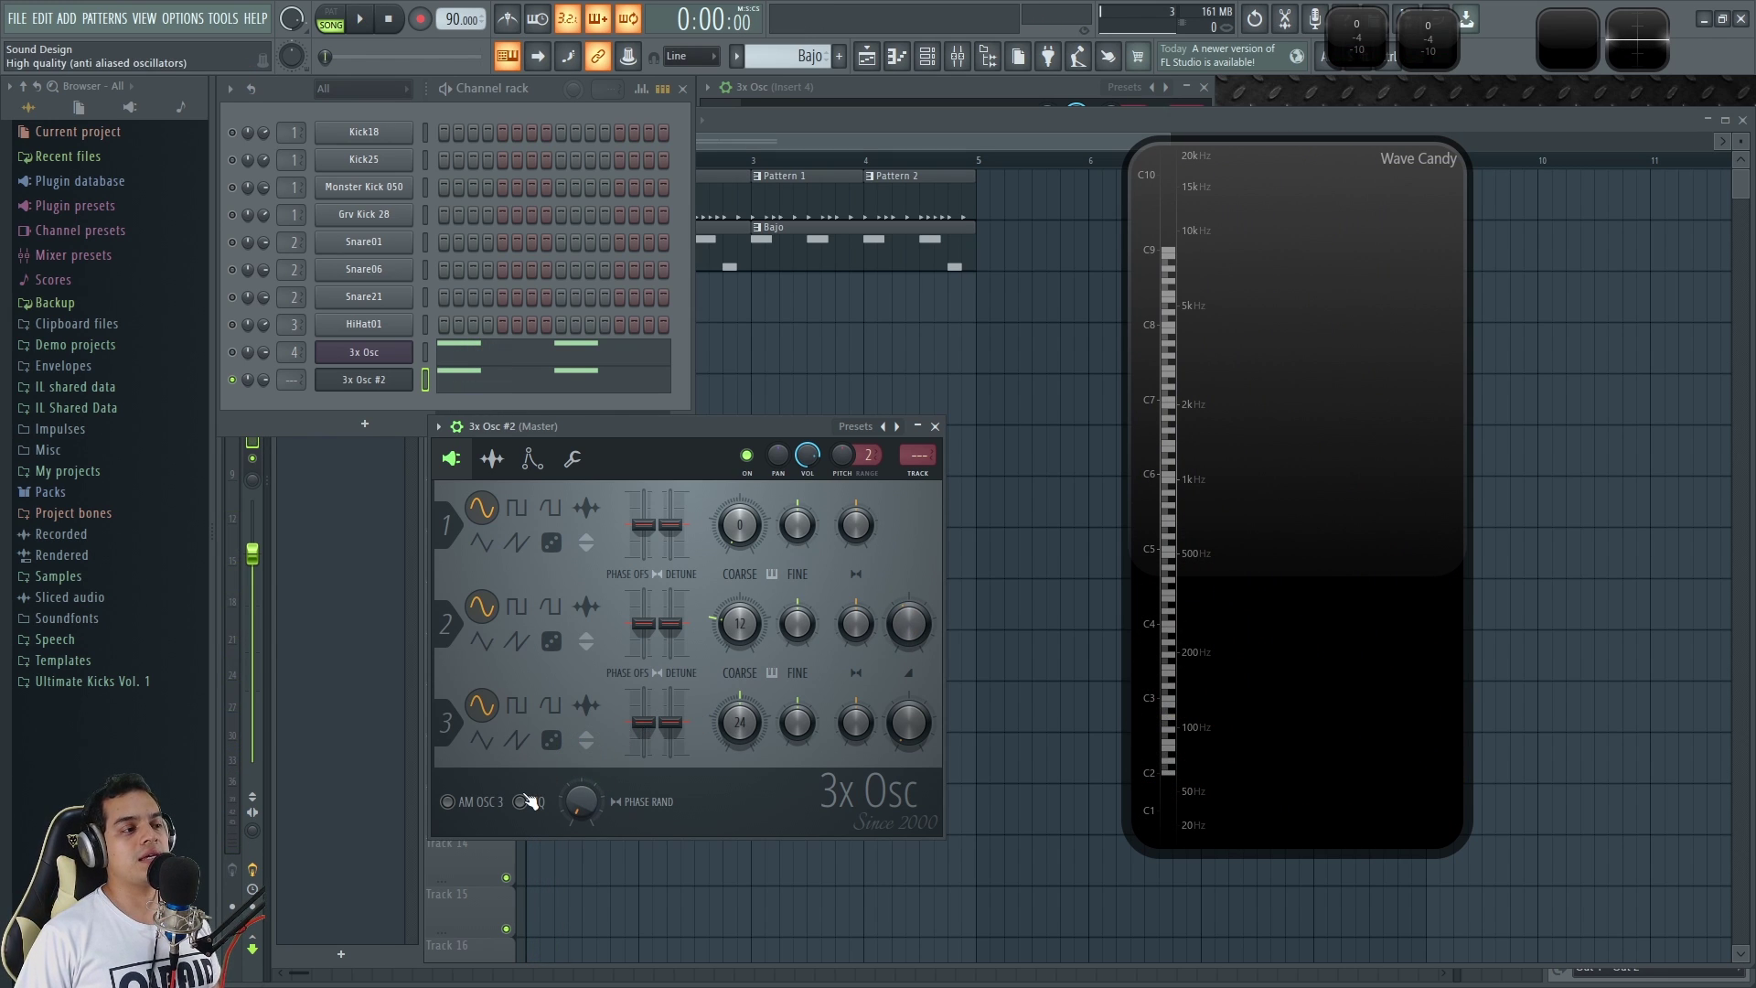
{"action": "key", "text": "space"}
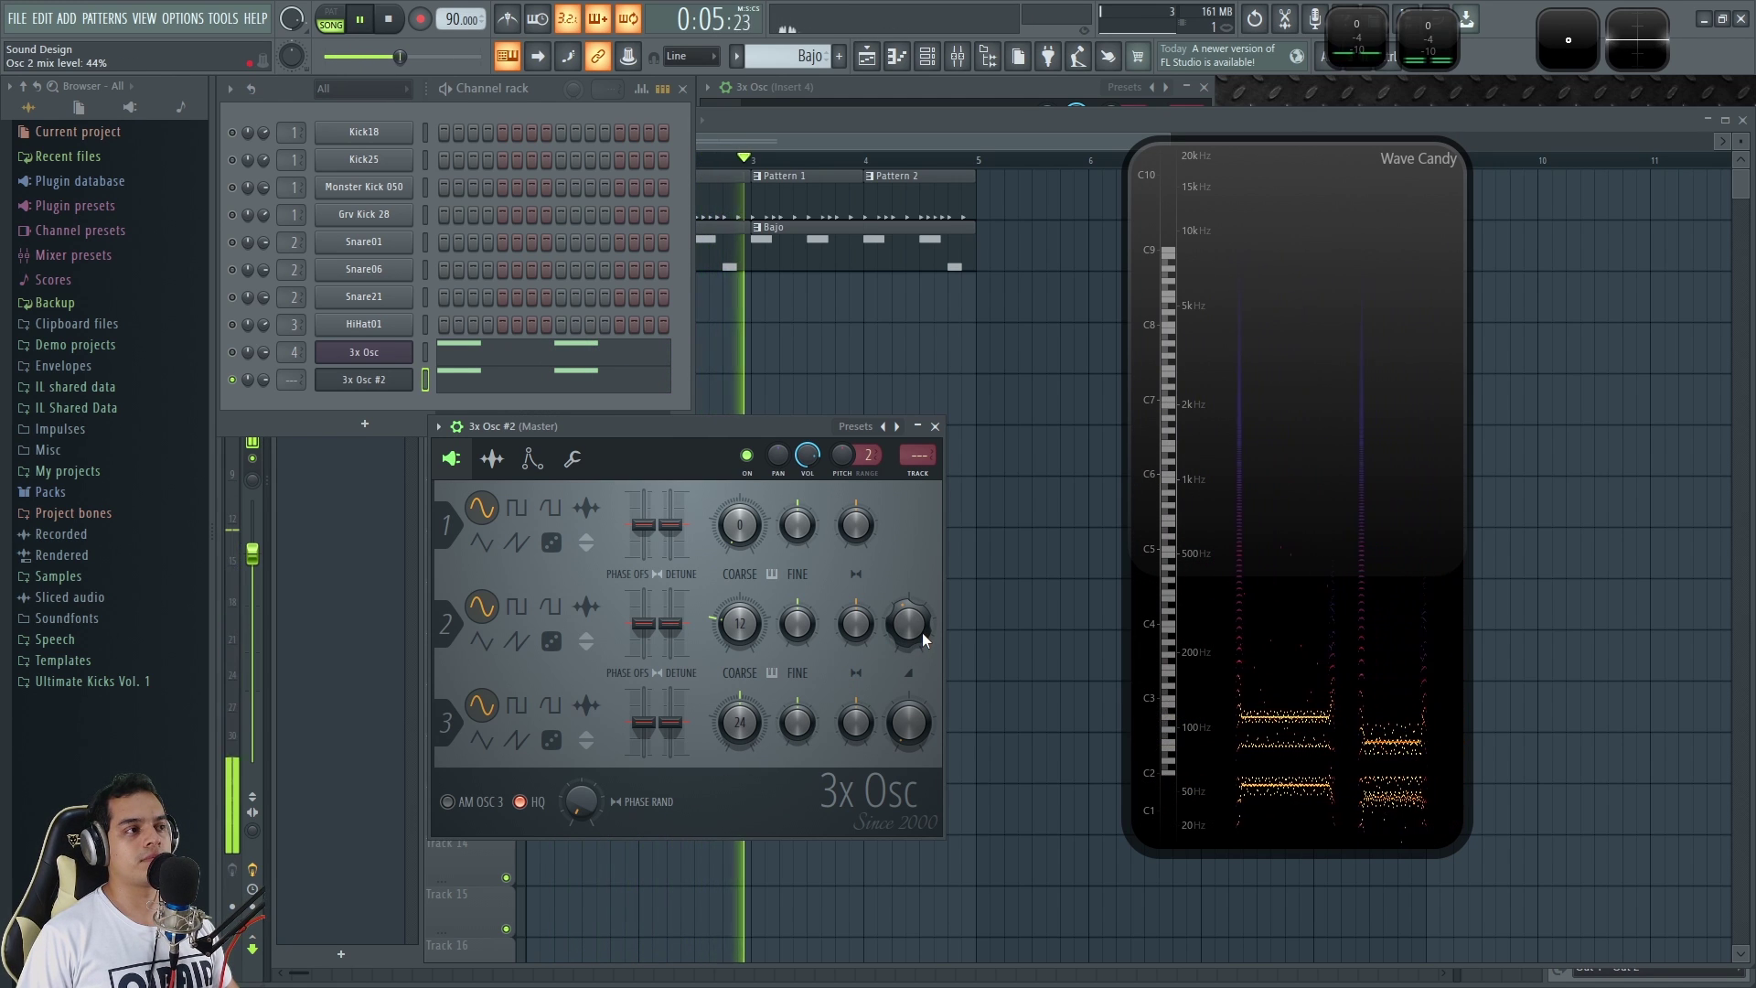
{"action": "key", "text": "space"}
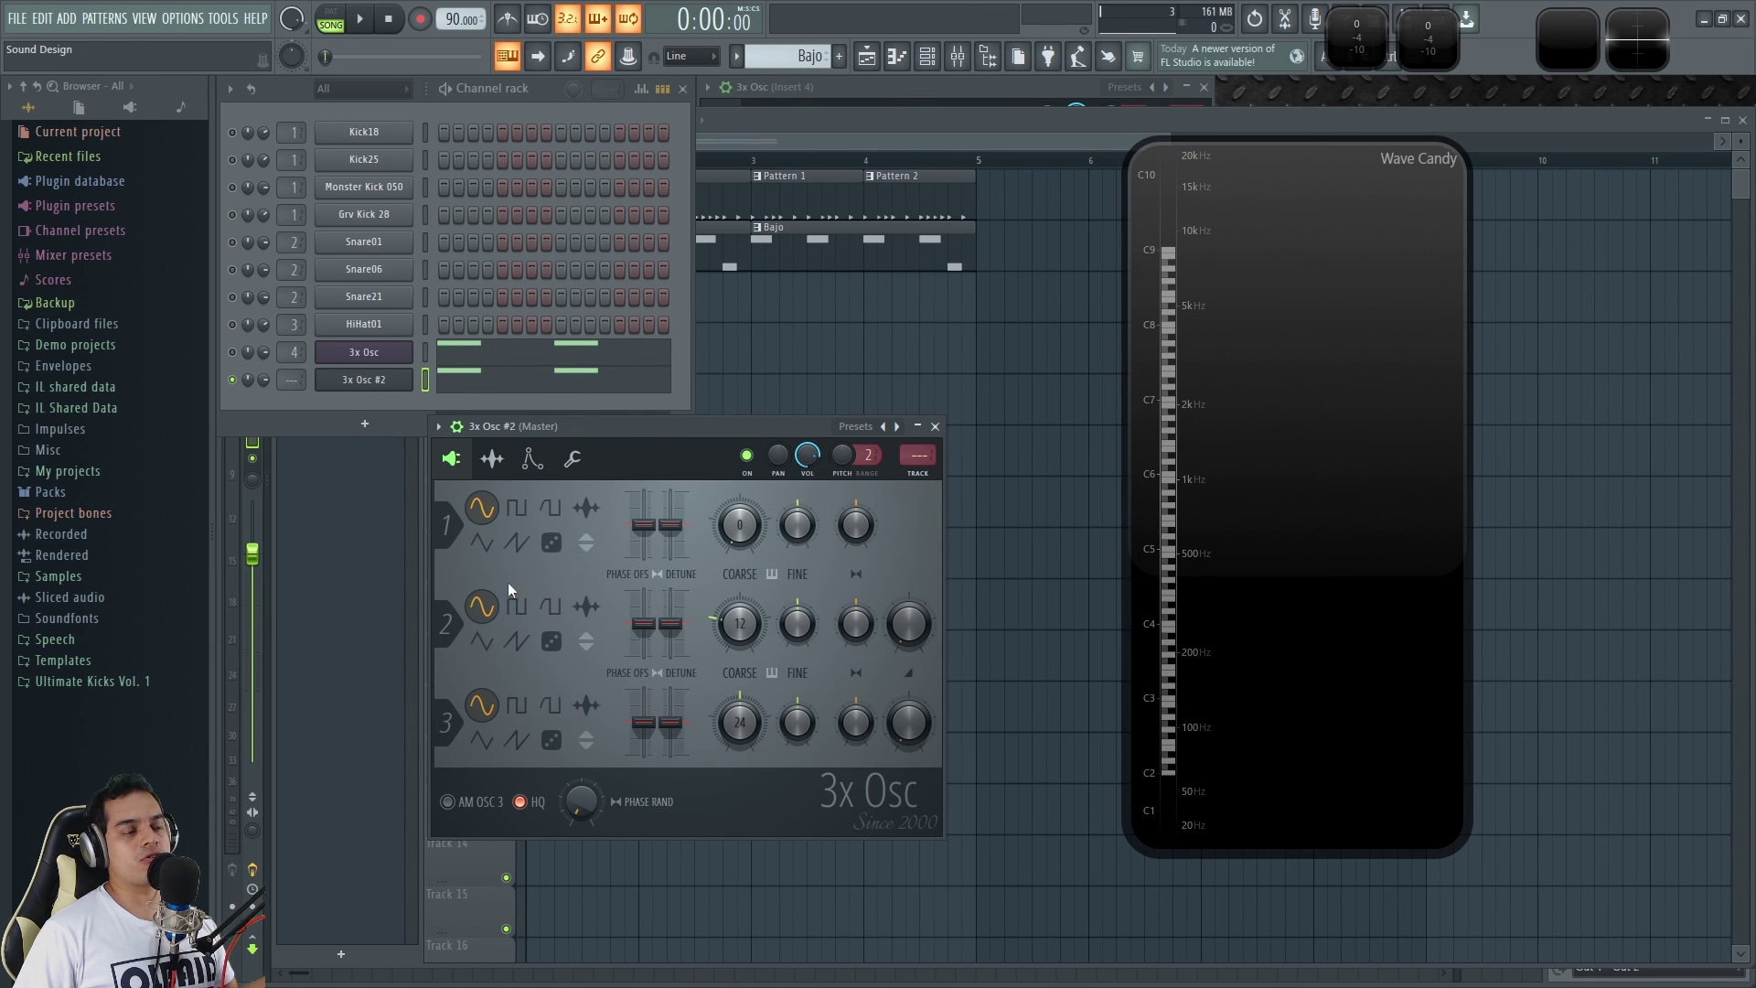
Switch oscillator 1 to the triangle wave and play notes to examine its harmonics in the spectrum.
{"action": "mouse_move", "coordinate": [667, 425]}
{"action": "left_mouse_down"}
{"action": "mouse_move", "coordinate": [680, 433]}
{"action": "mouse_move", "coordinate": [669, 421]}
{"action": "left_mouse_up"}
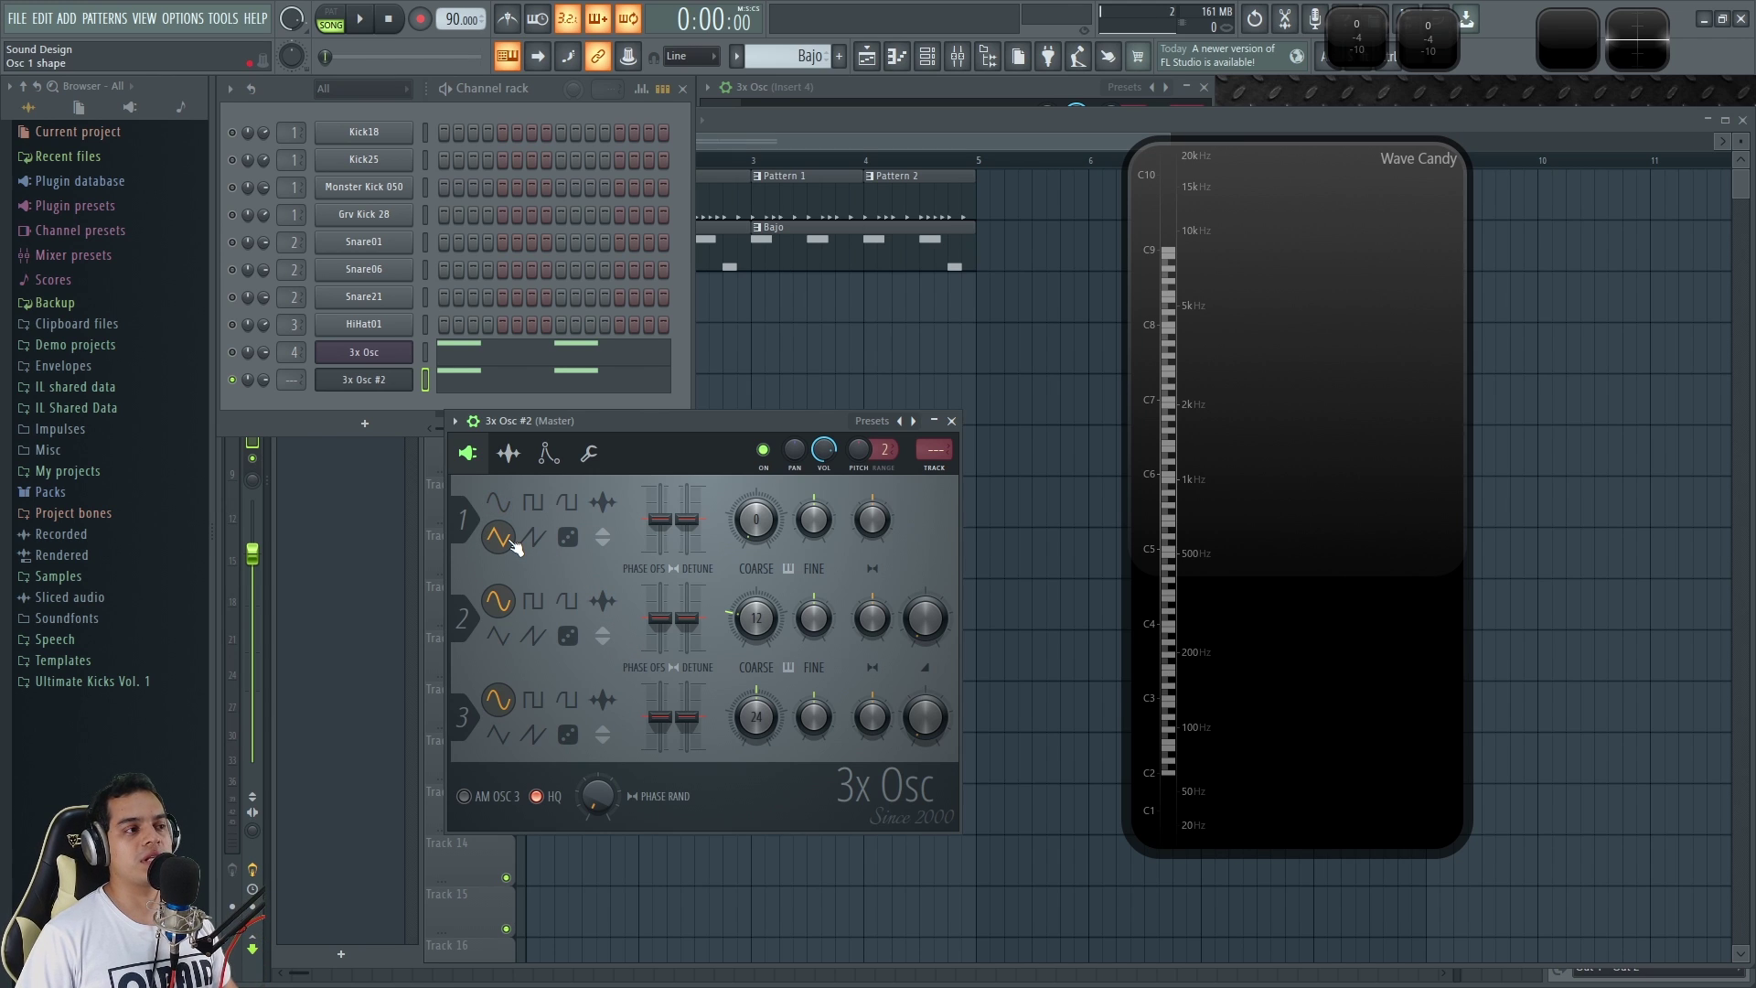
{"action": "key", "text": "c"}
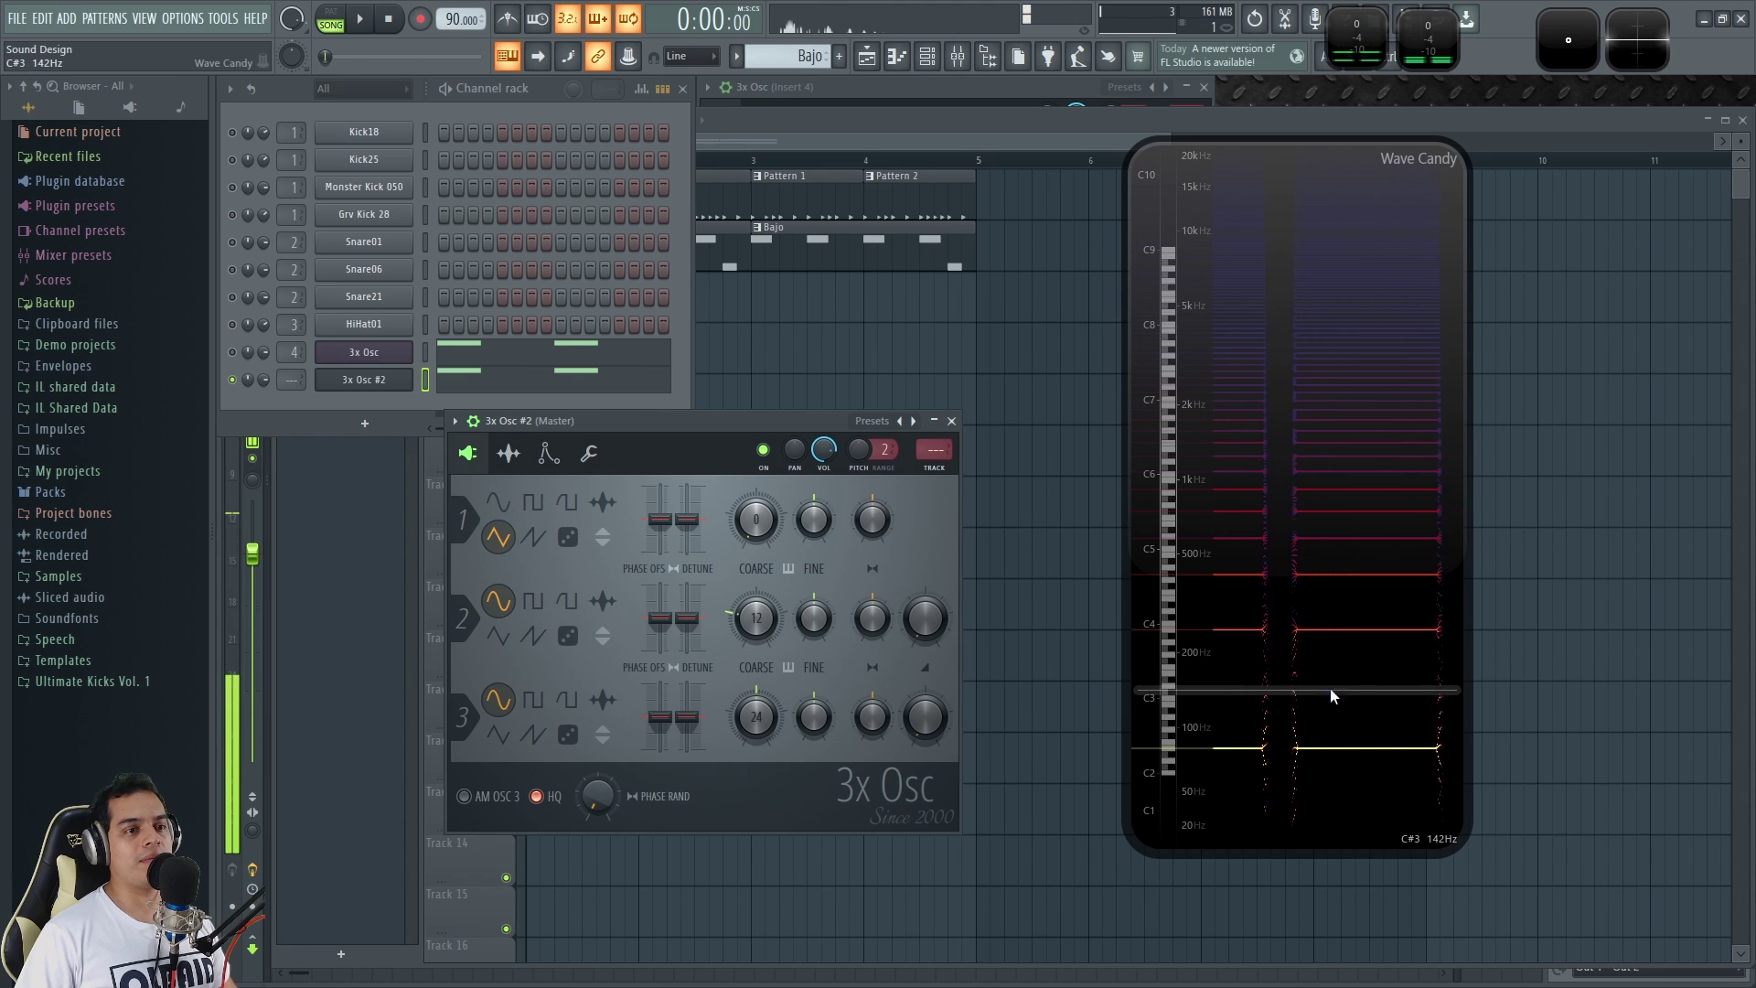
{"action": "key", "text": "c"}
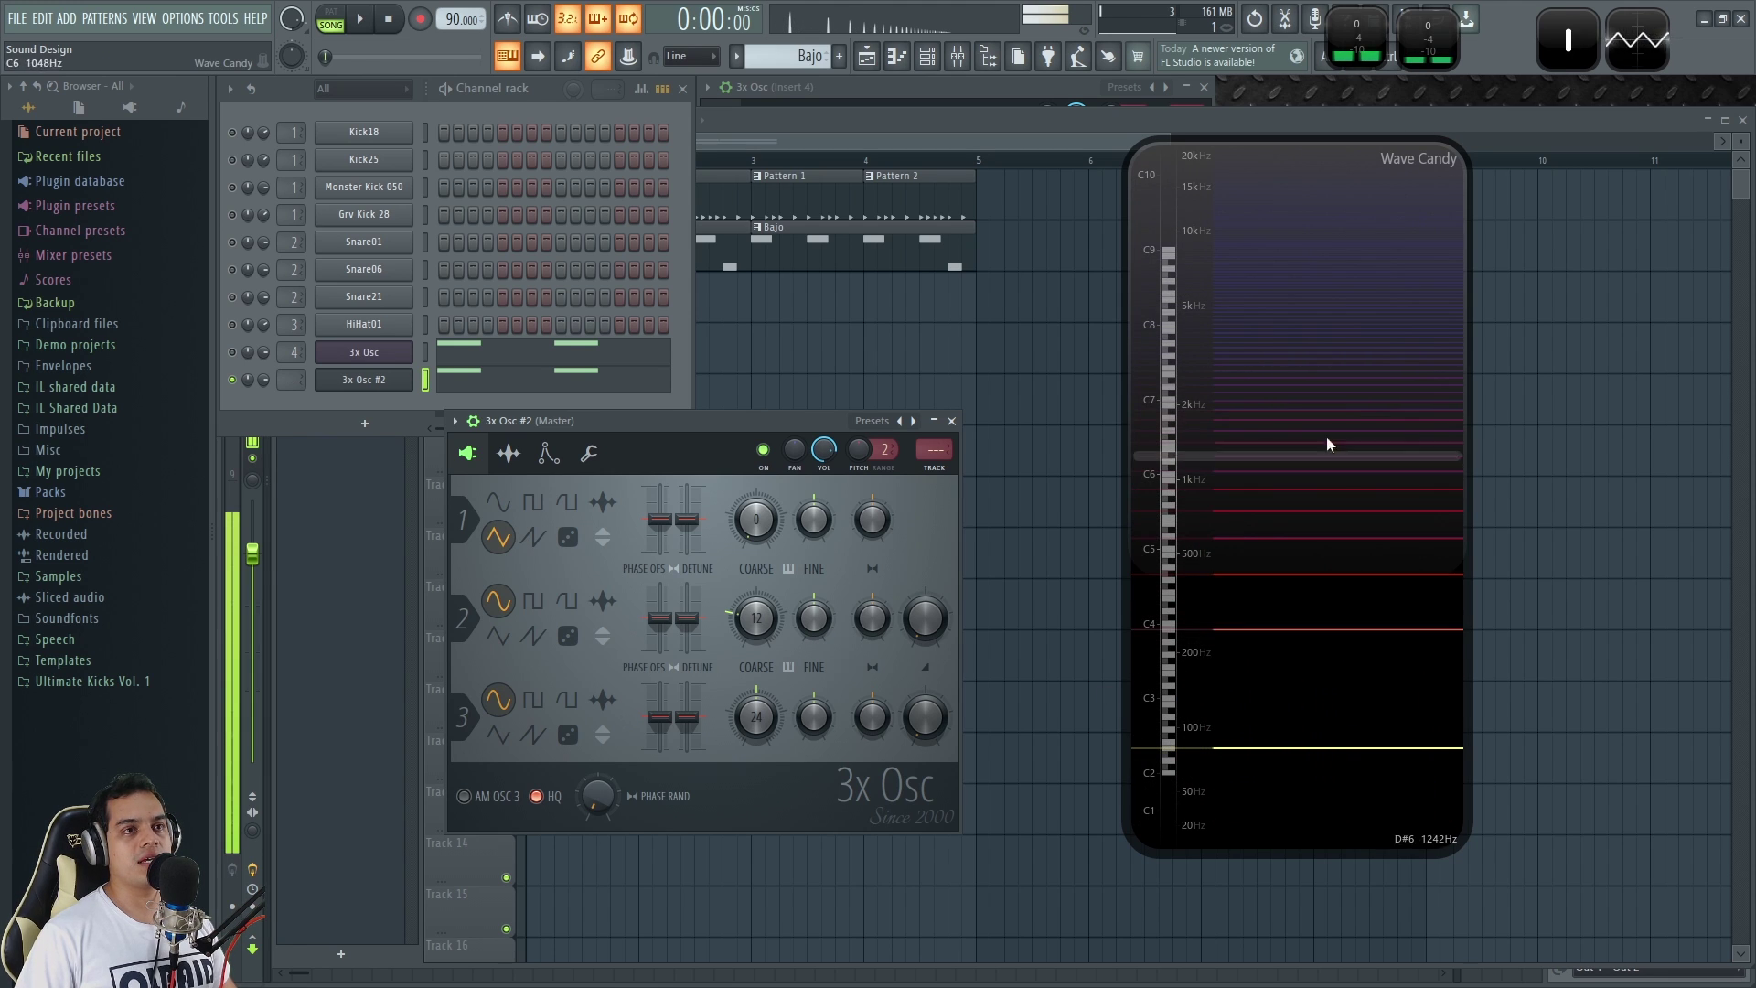
Enlarge the Wave Candy oscilloscope, adjust the filter frequency (Mod X) of 3x Osc #2 and play notes through the filter.
{"action": "double_click", "coordinate": [1632, 38]}
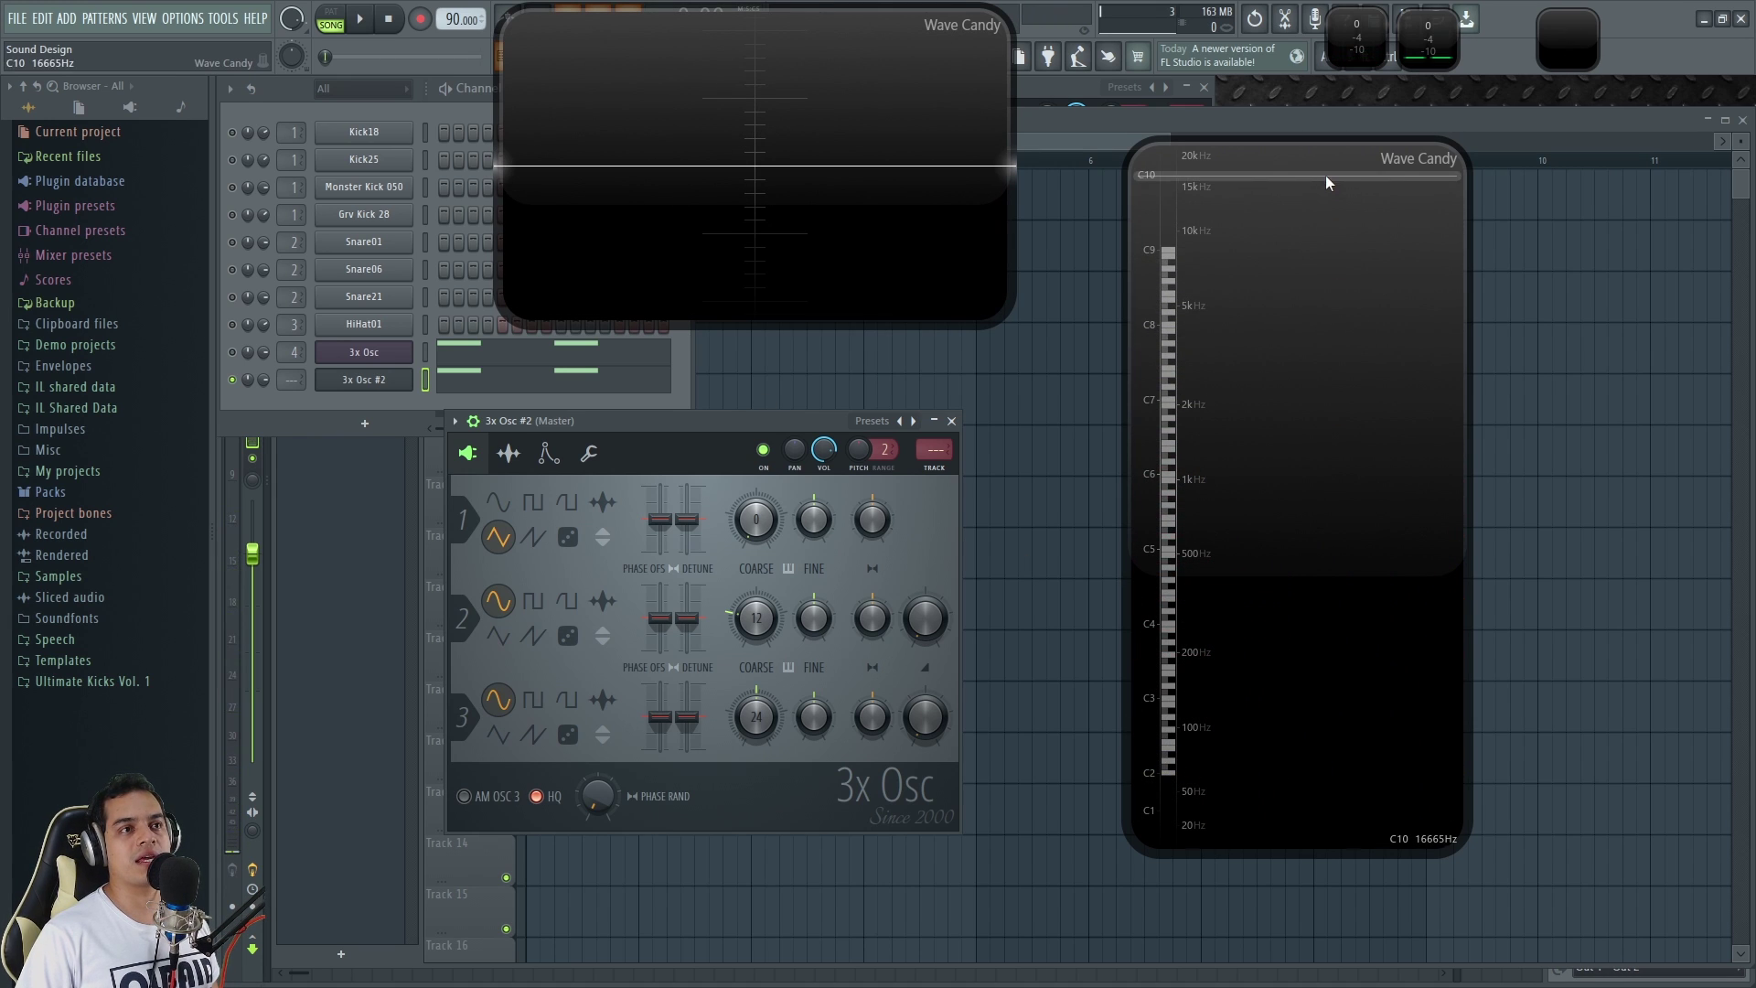
{"action": "left_click", "coordinate": [509, 452]}
{"action": "left_click", "coordinate": [547, 454]}
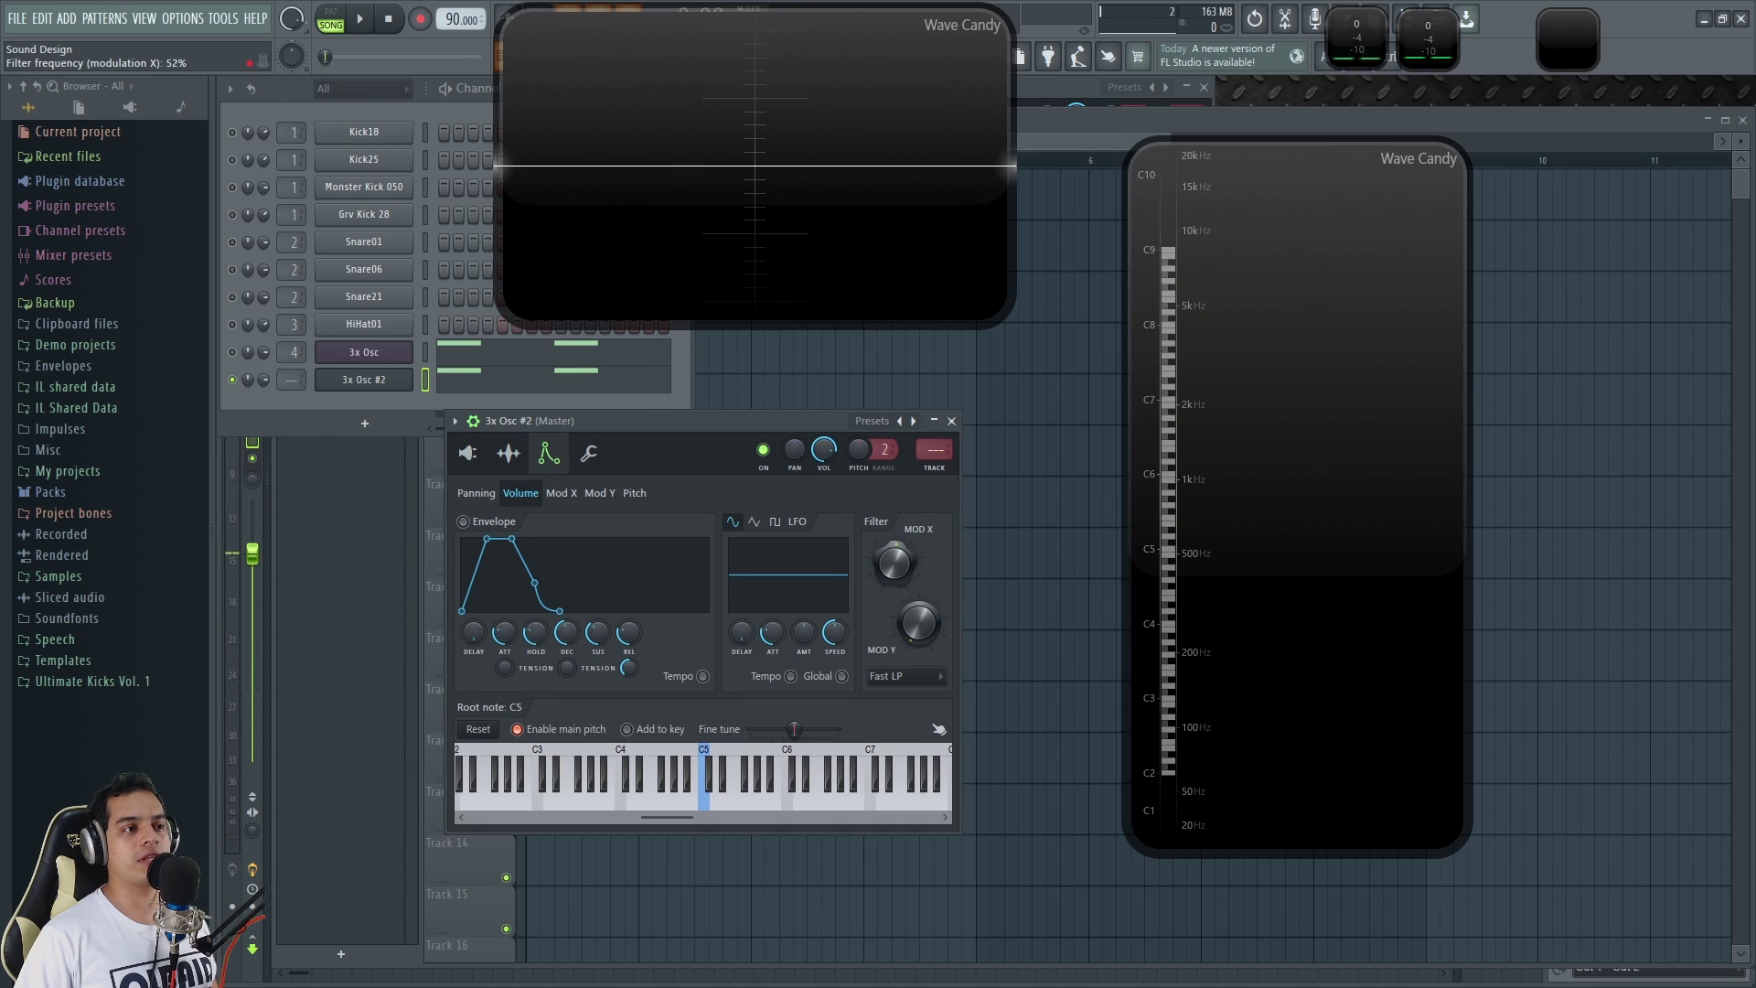
{"action": "left_click_drag", "start_coordinate": [894, 562], "coordinate": [894, 552]}
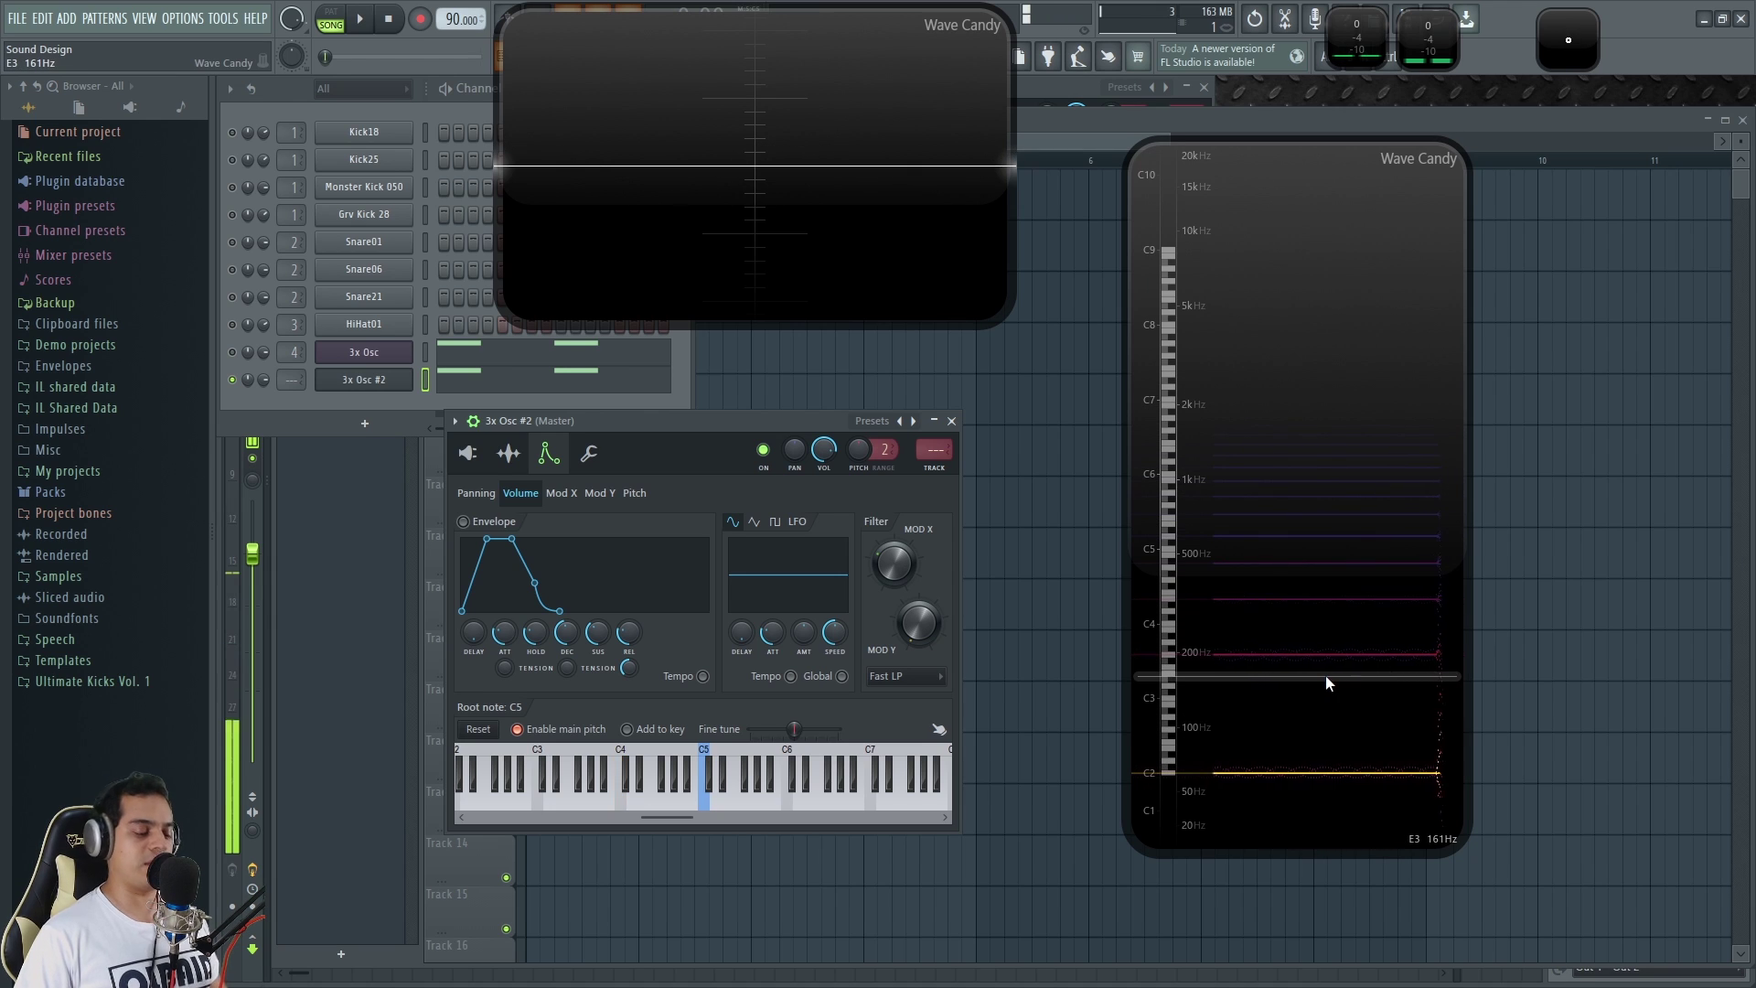
{"action": "key", "text": "q"}
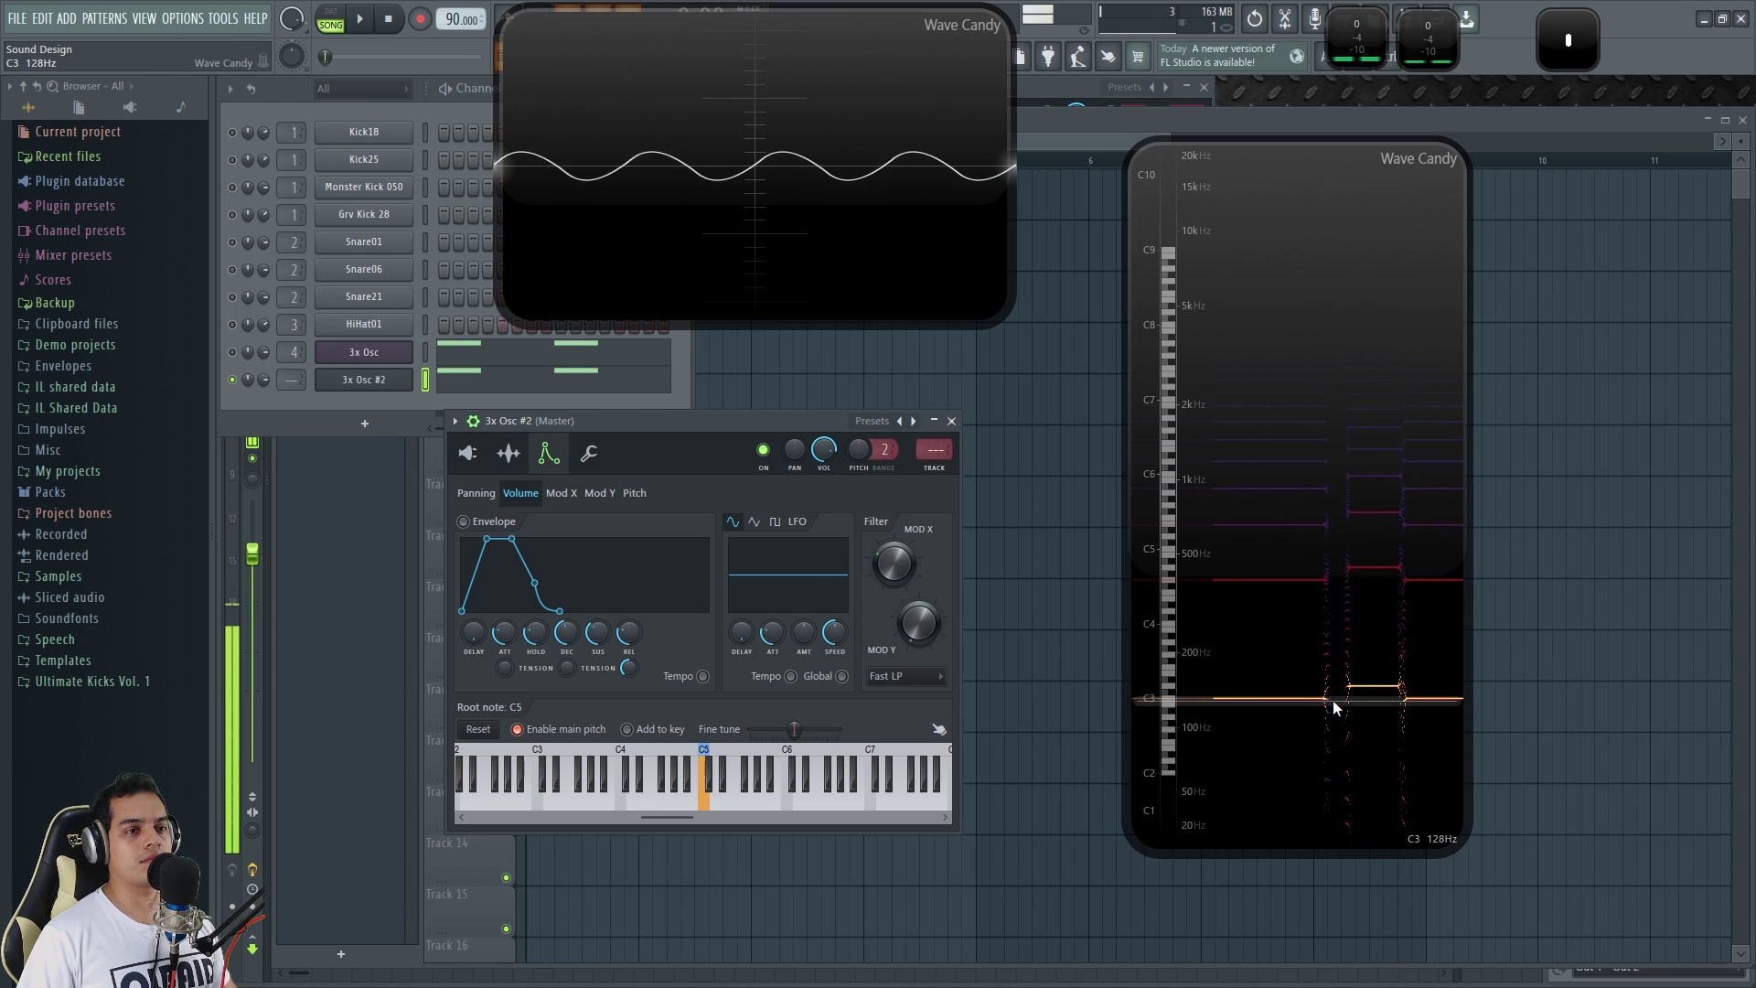
Hold a note while alternating oscillator 1 between the triangle and square waves to compare their harmonics and waveforms.
{"action": "left_click", "coordinate": [468, 454]}
{"action": "key", "text": "q"}
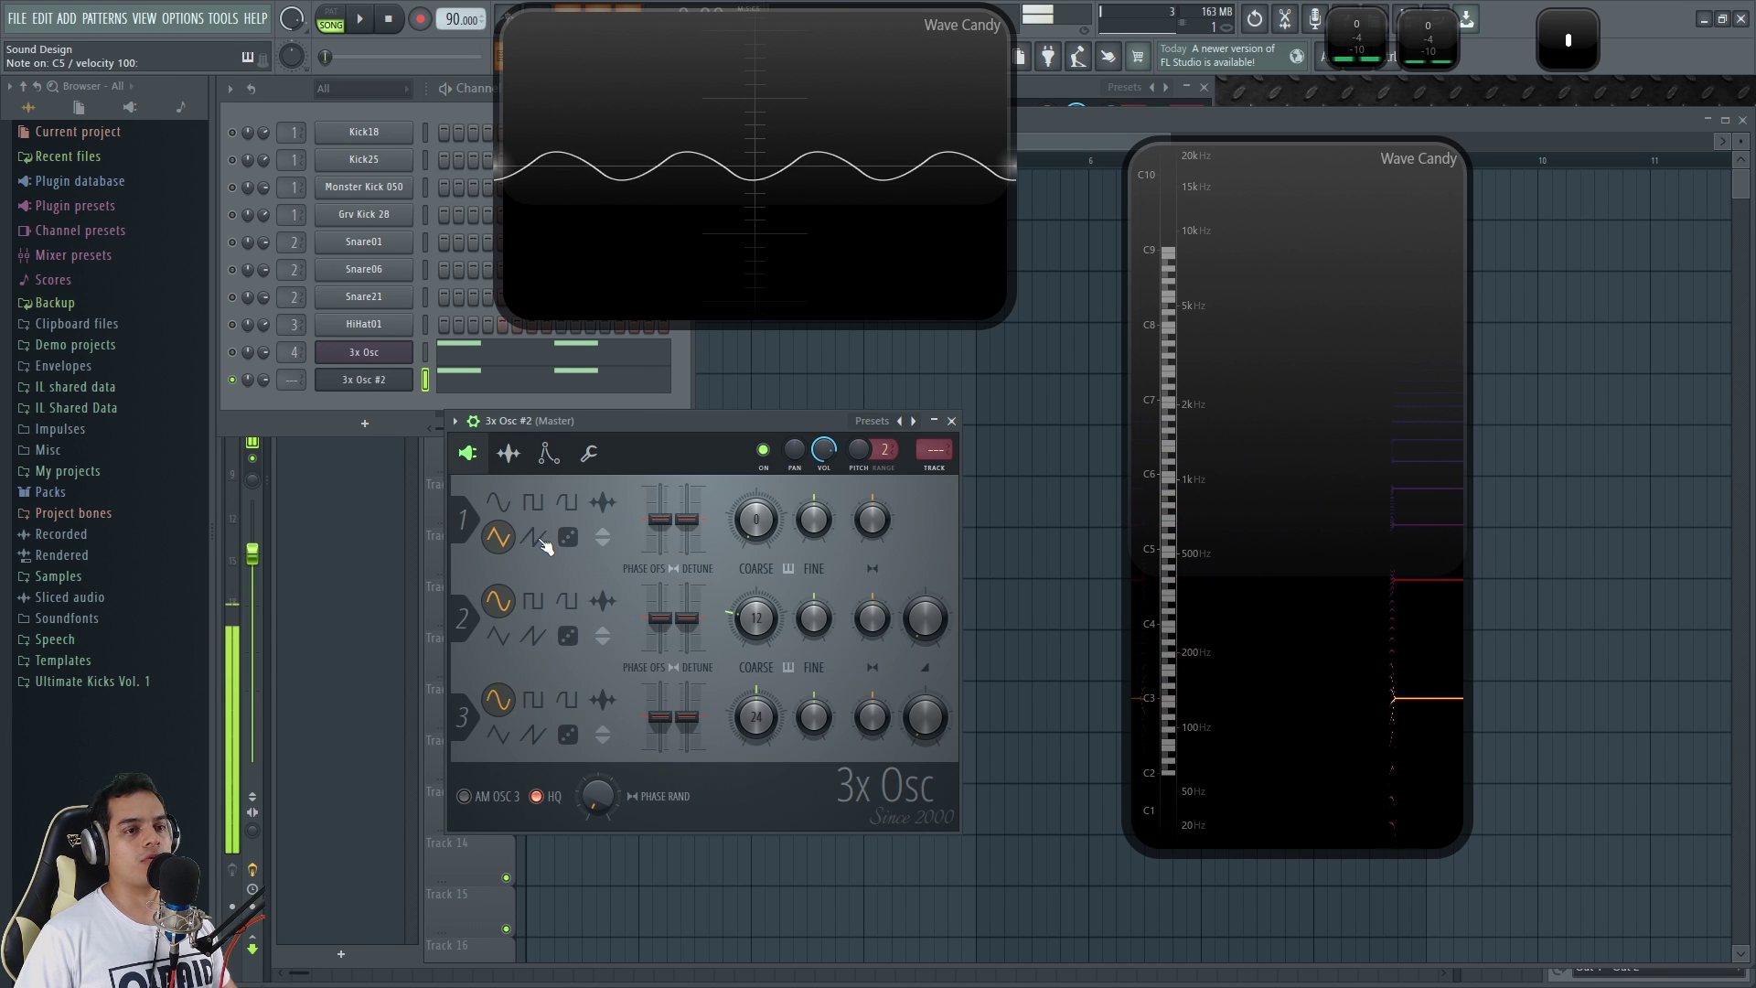
{"action": "left_click", "coordinate": [533, 503]}
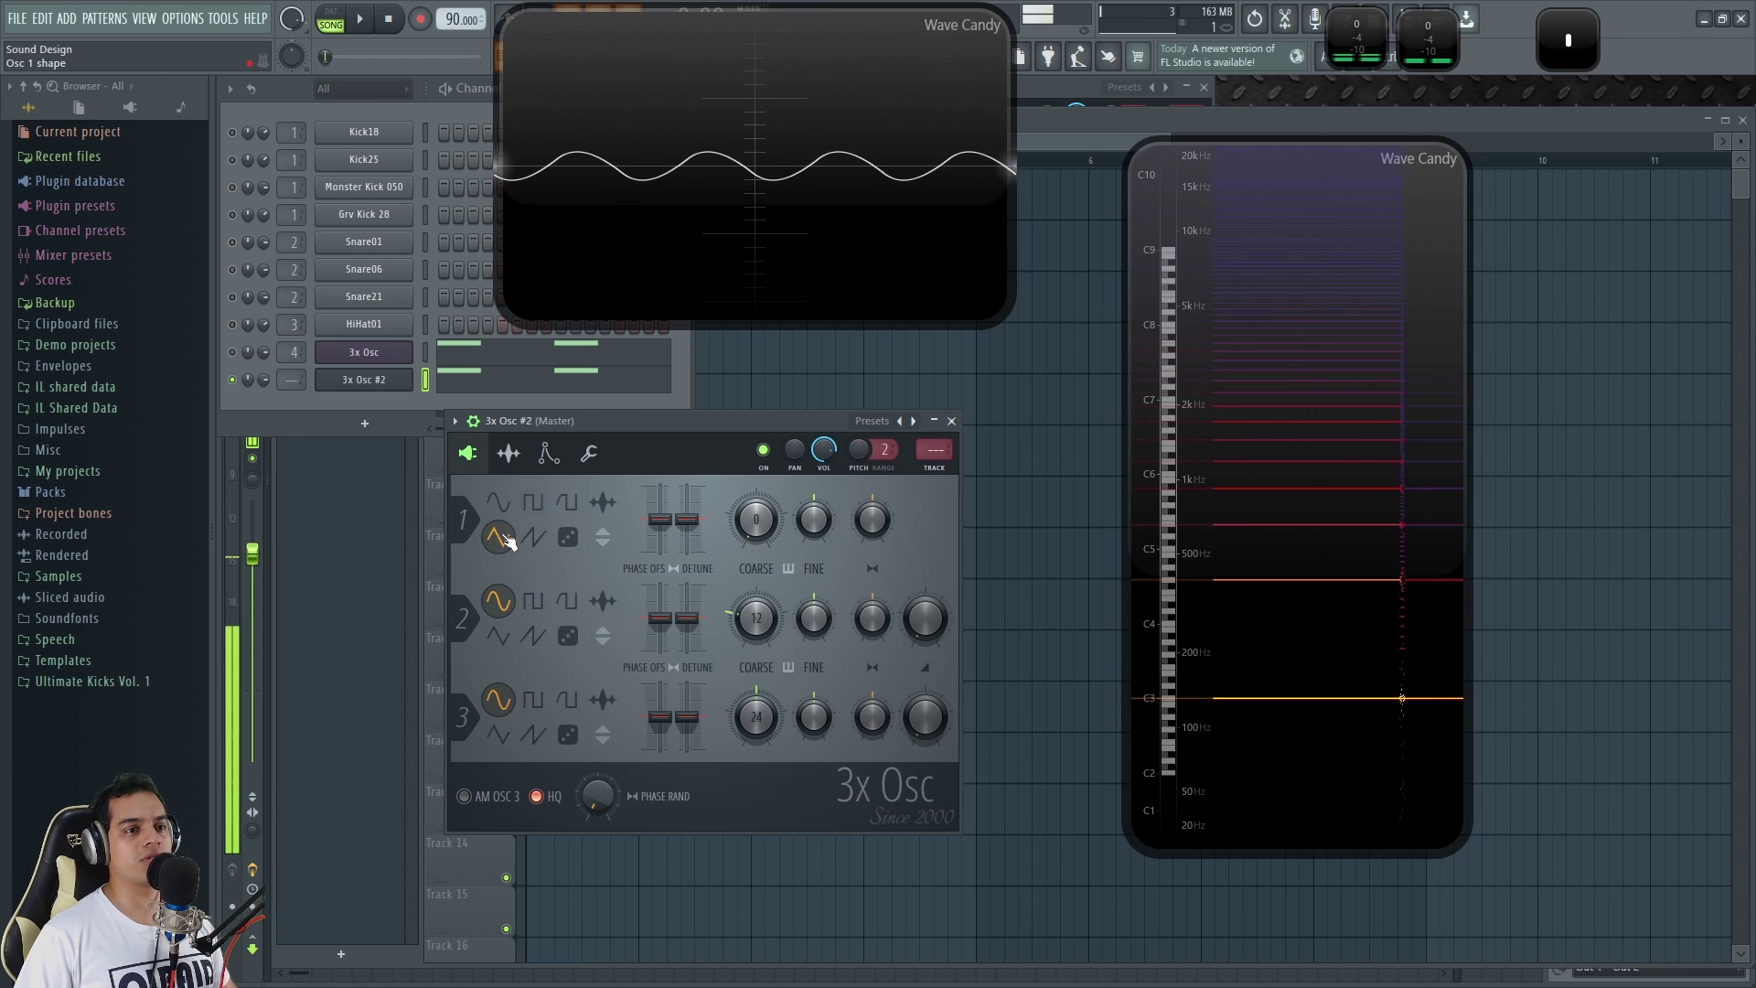
{"action": "left_click", "coordinate": [533, 505]}
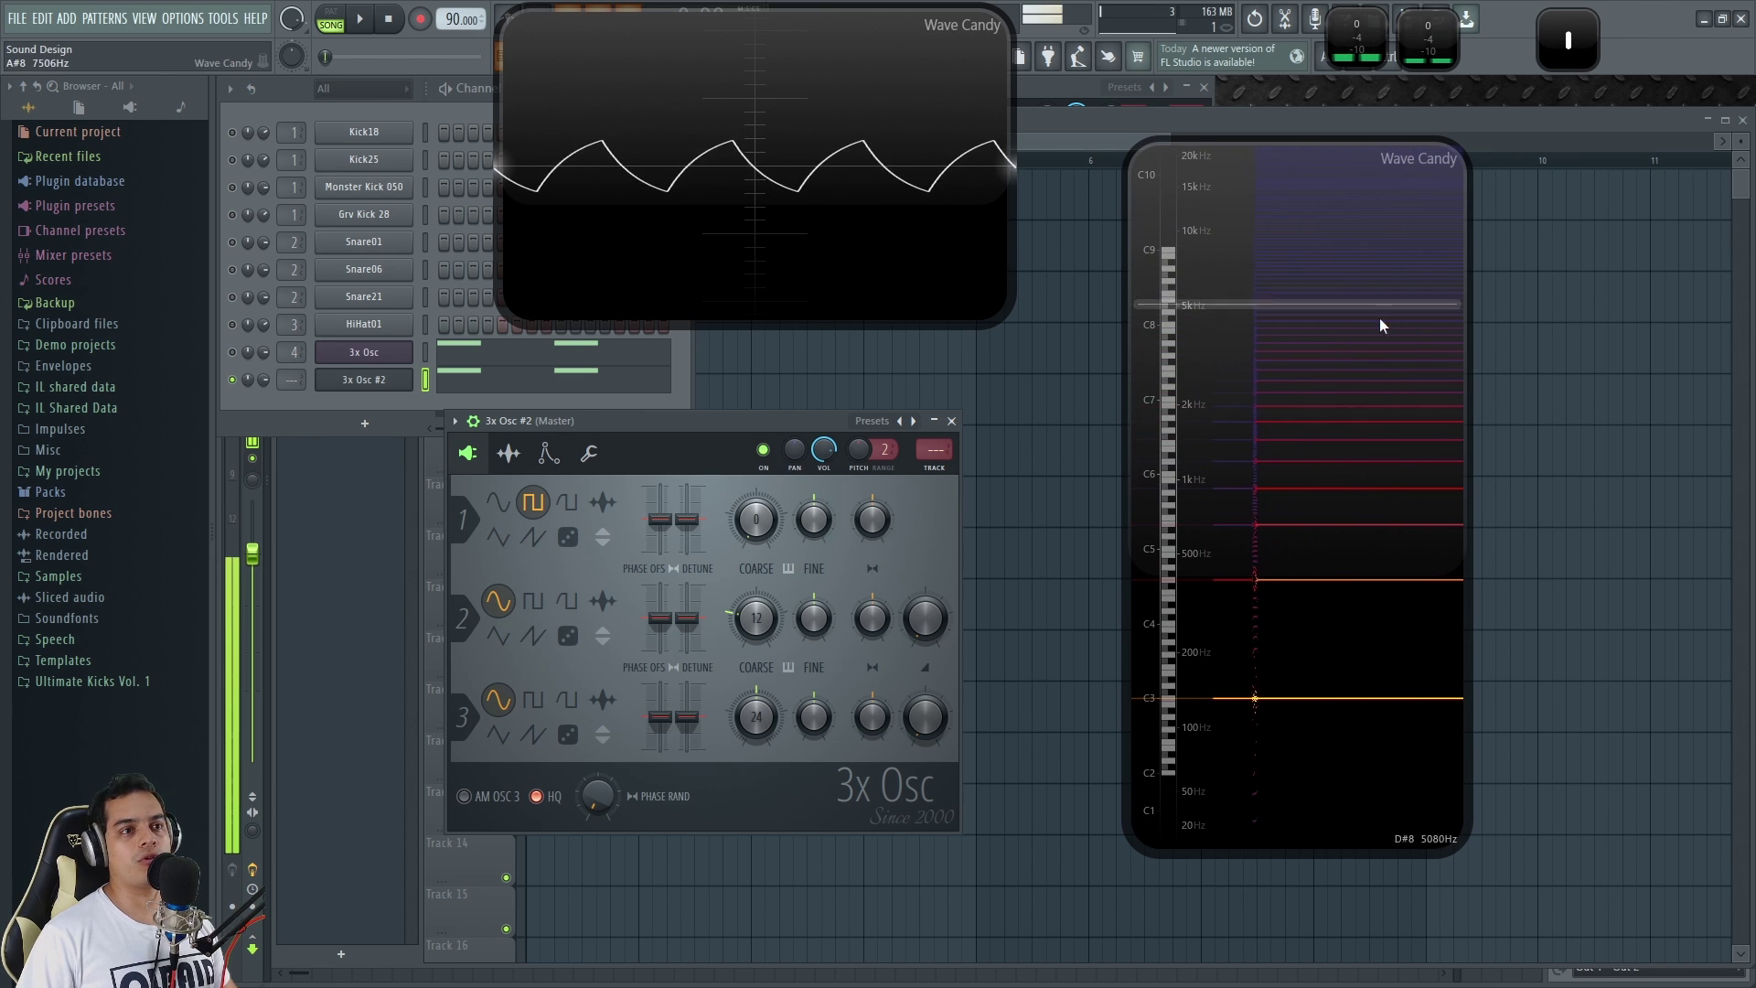
{"action": "left_click", "coordinate": [498, 537]}
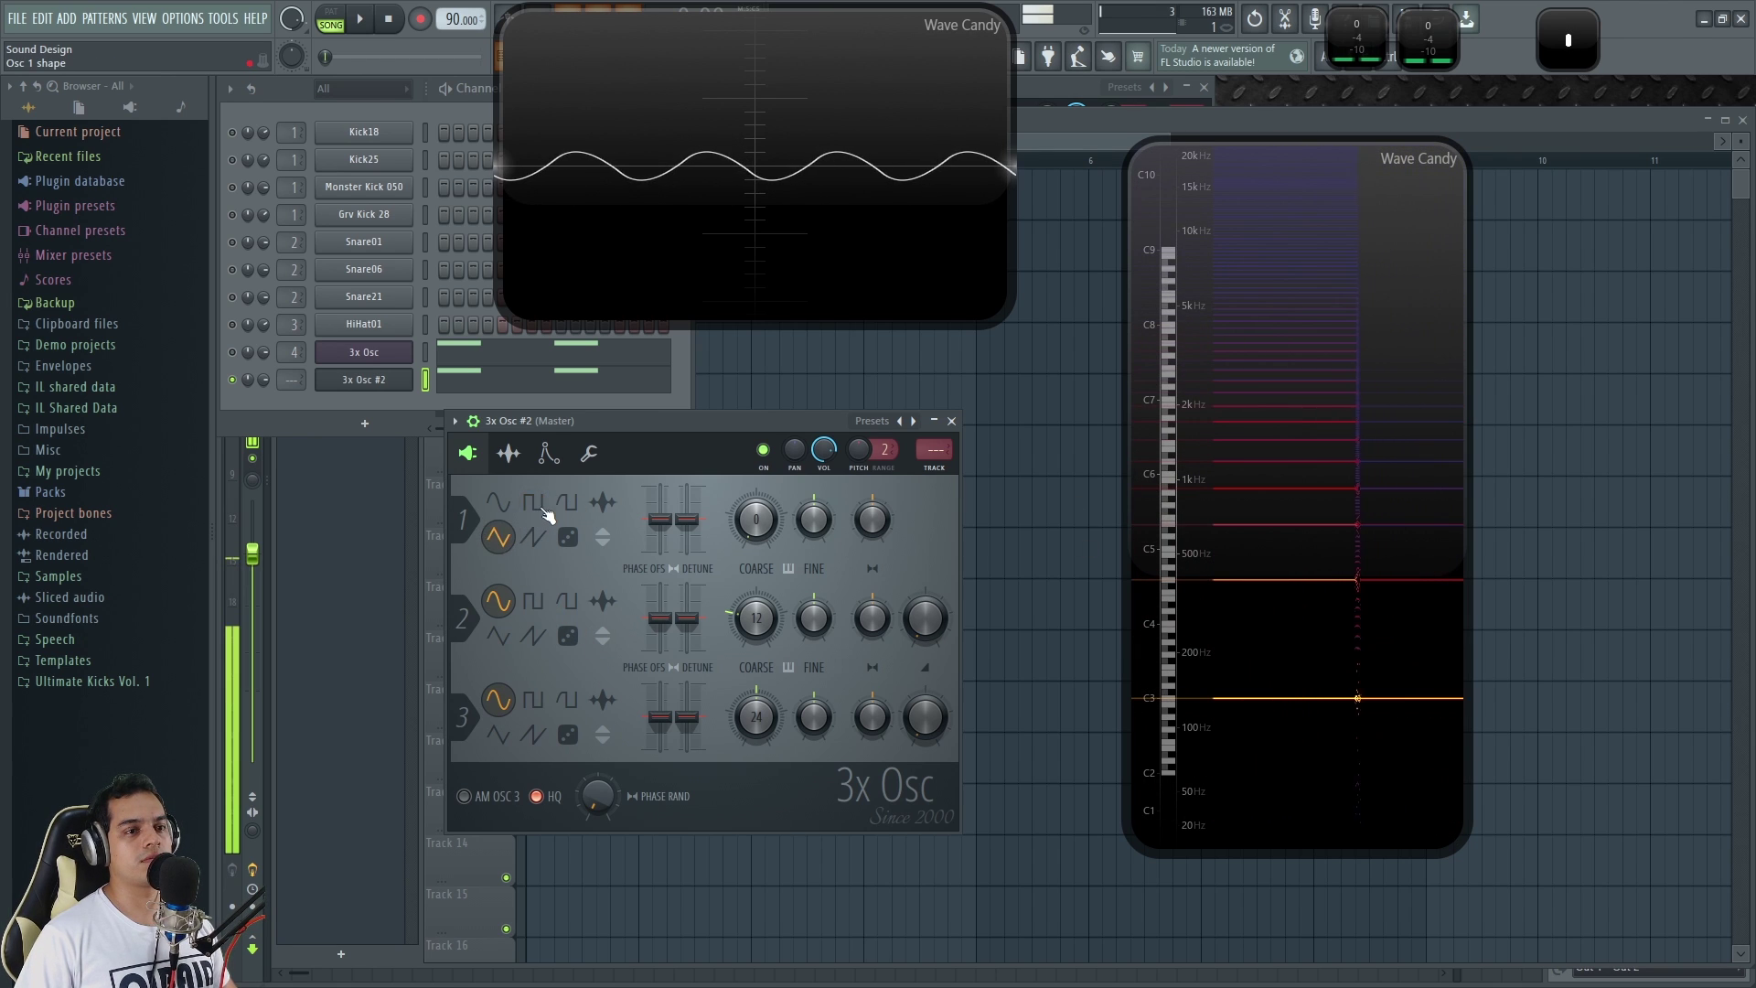
{"action": "left_click", "coordinate": [539, 508]}
{"action": "left_click", "coordinate": [500, 535]}
{"action": "left_click", "coordinate": [530, 510]}
{"action": "left_click", "coordinate": [500, 534]}
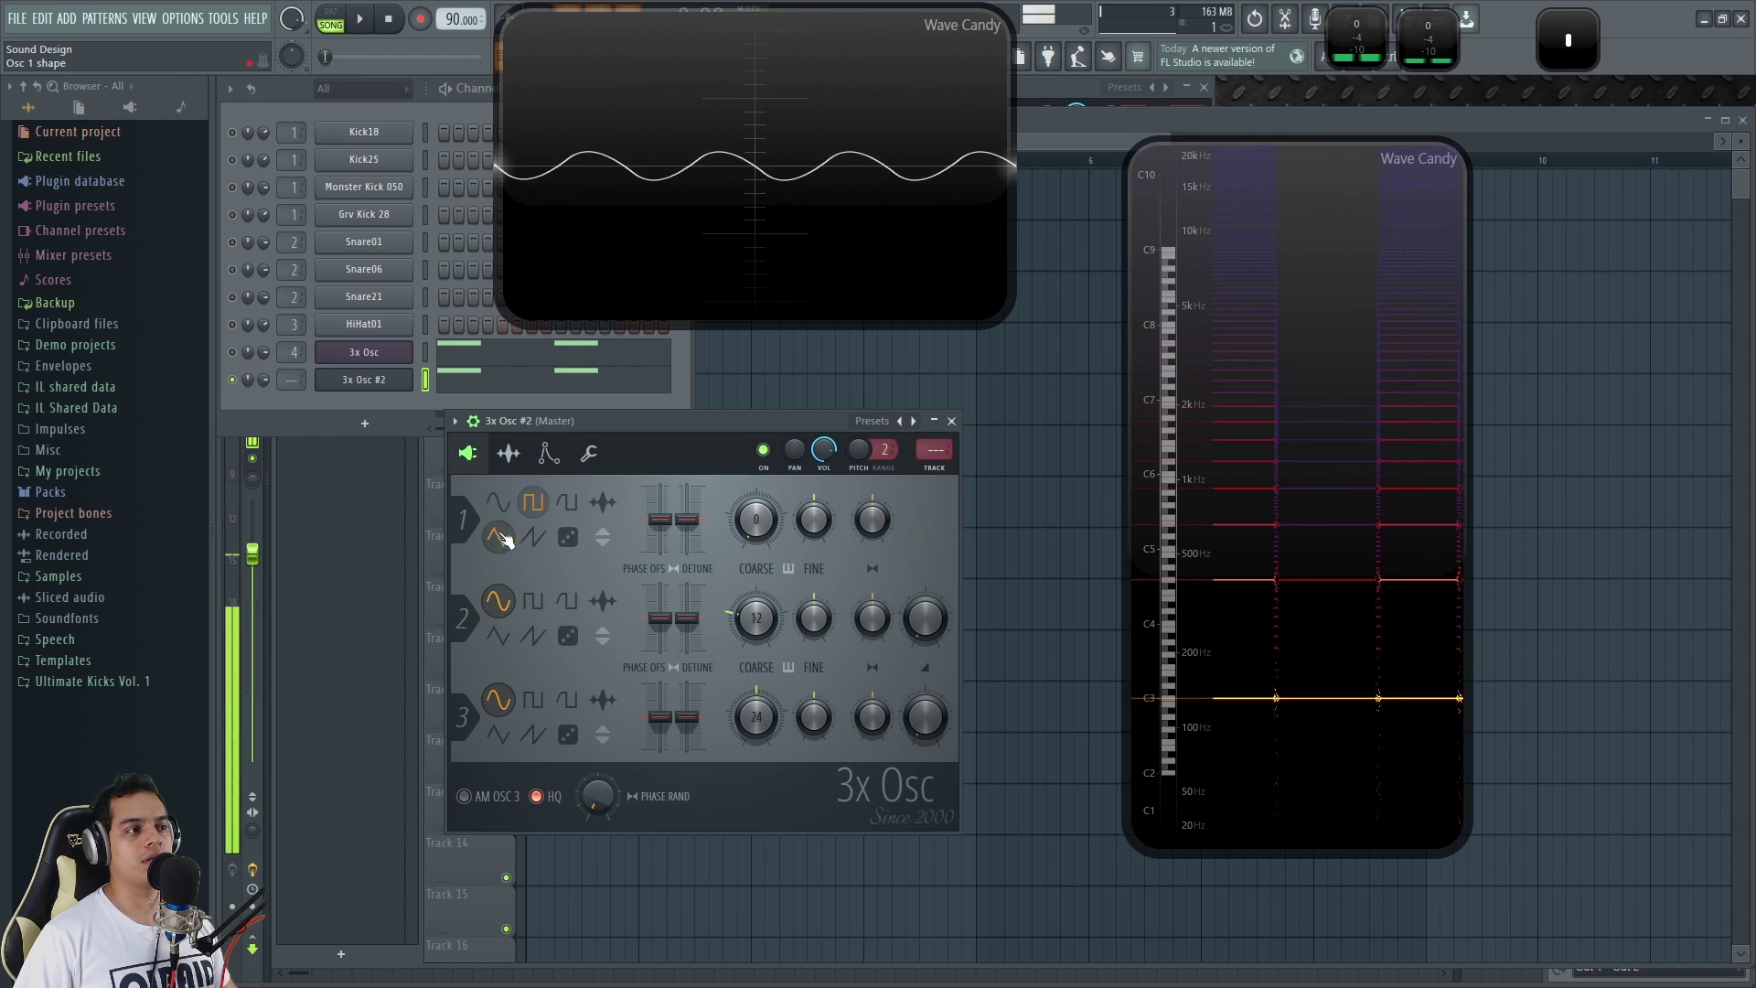
Set the filter frequency (Mod X) to 13% and compare oscillator 1's square and triangle waves on low notes.
{"action": "left_click", "coordinate": [548, 453]}
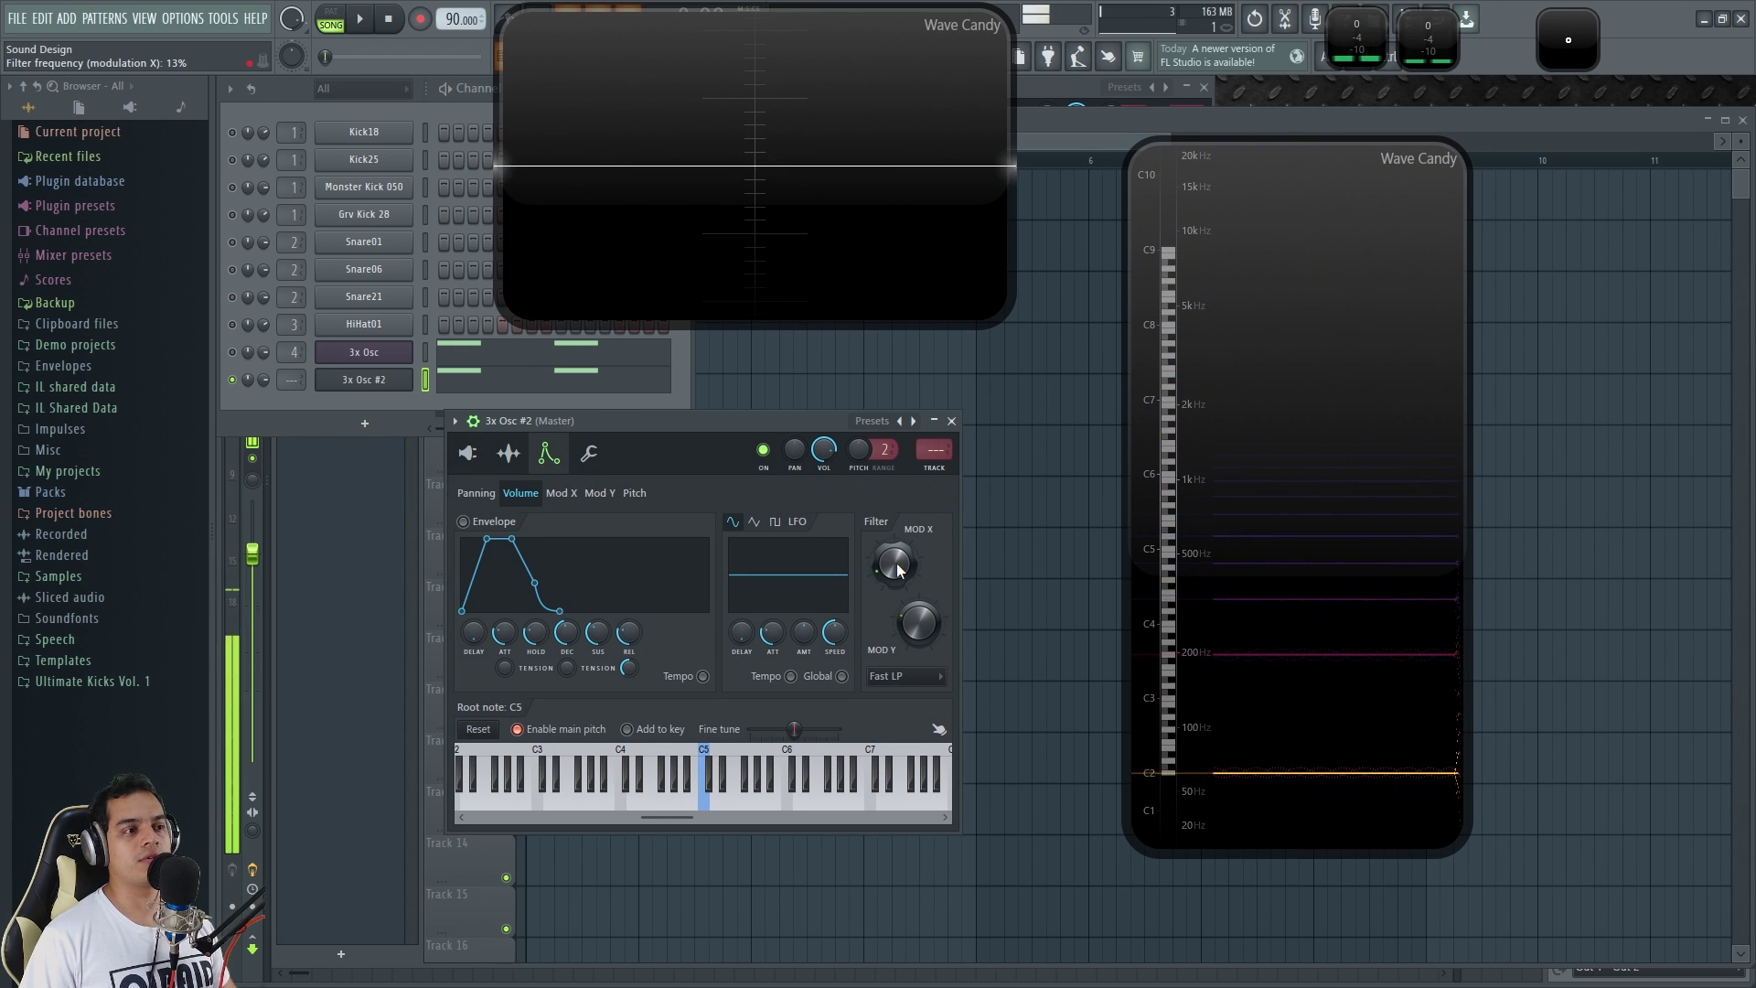
{"action": "left_click", "coordinate": [468, 453]}
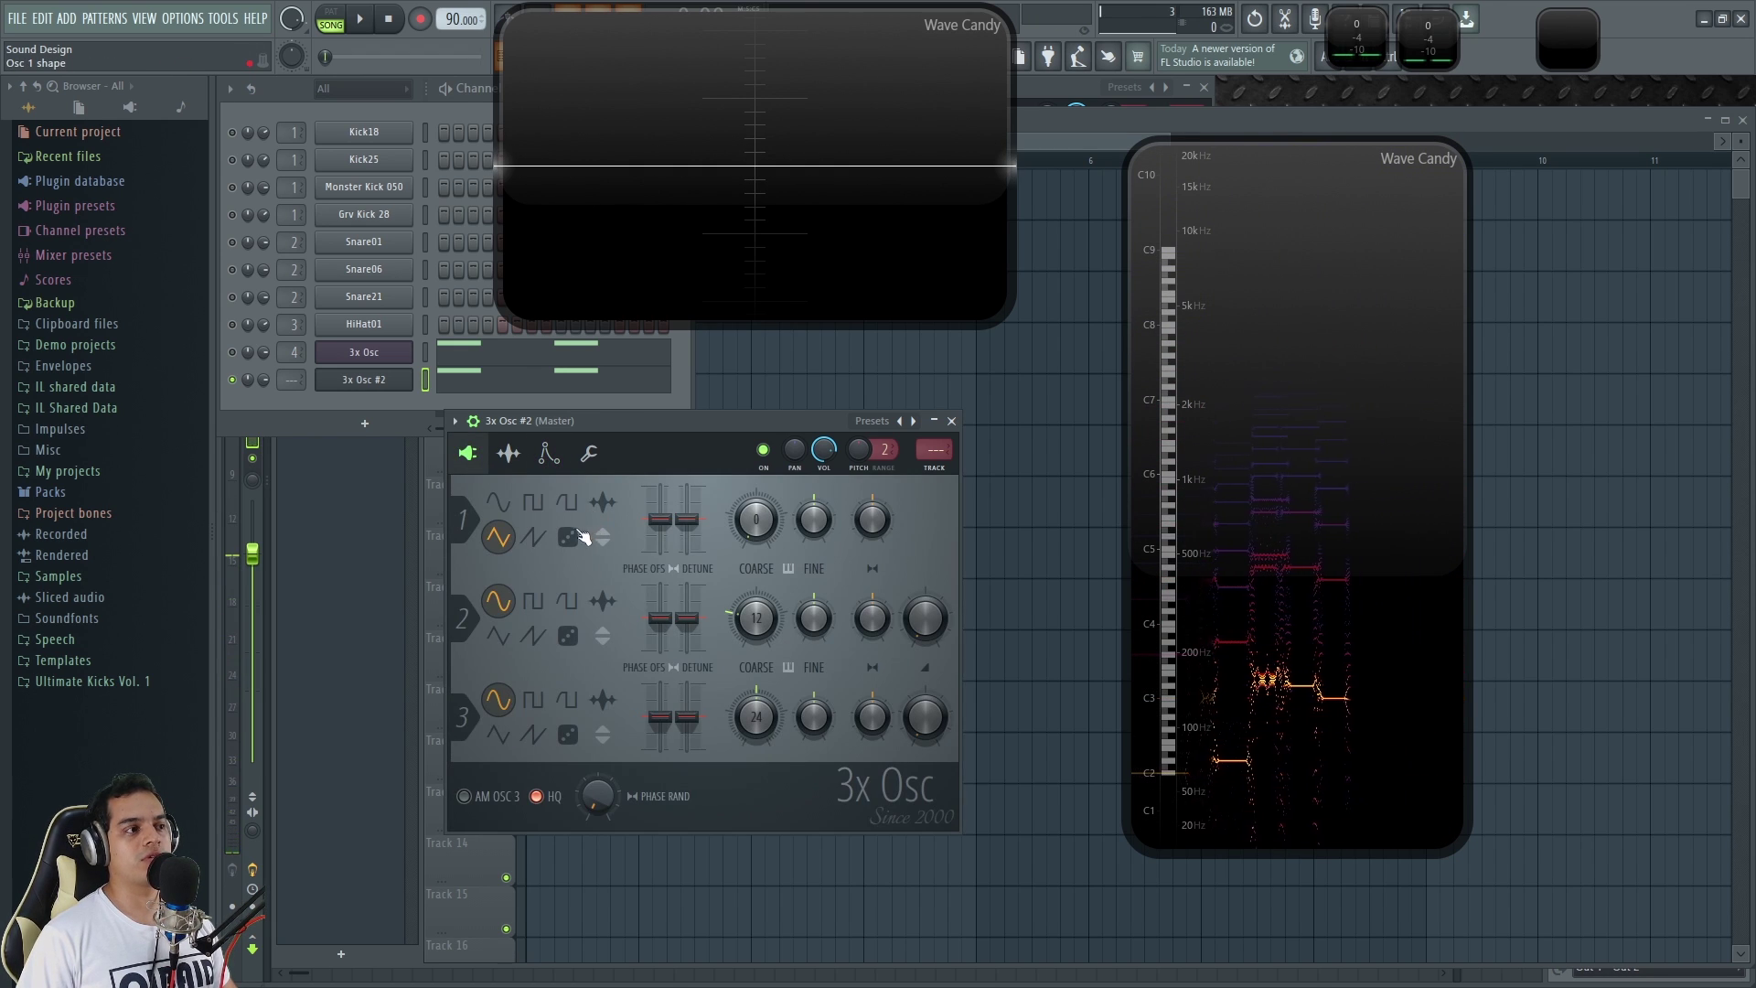
{"action": "left_click", "coordinate": [534, 504]}
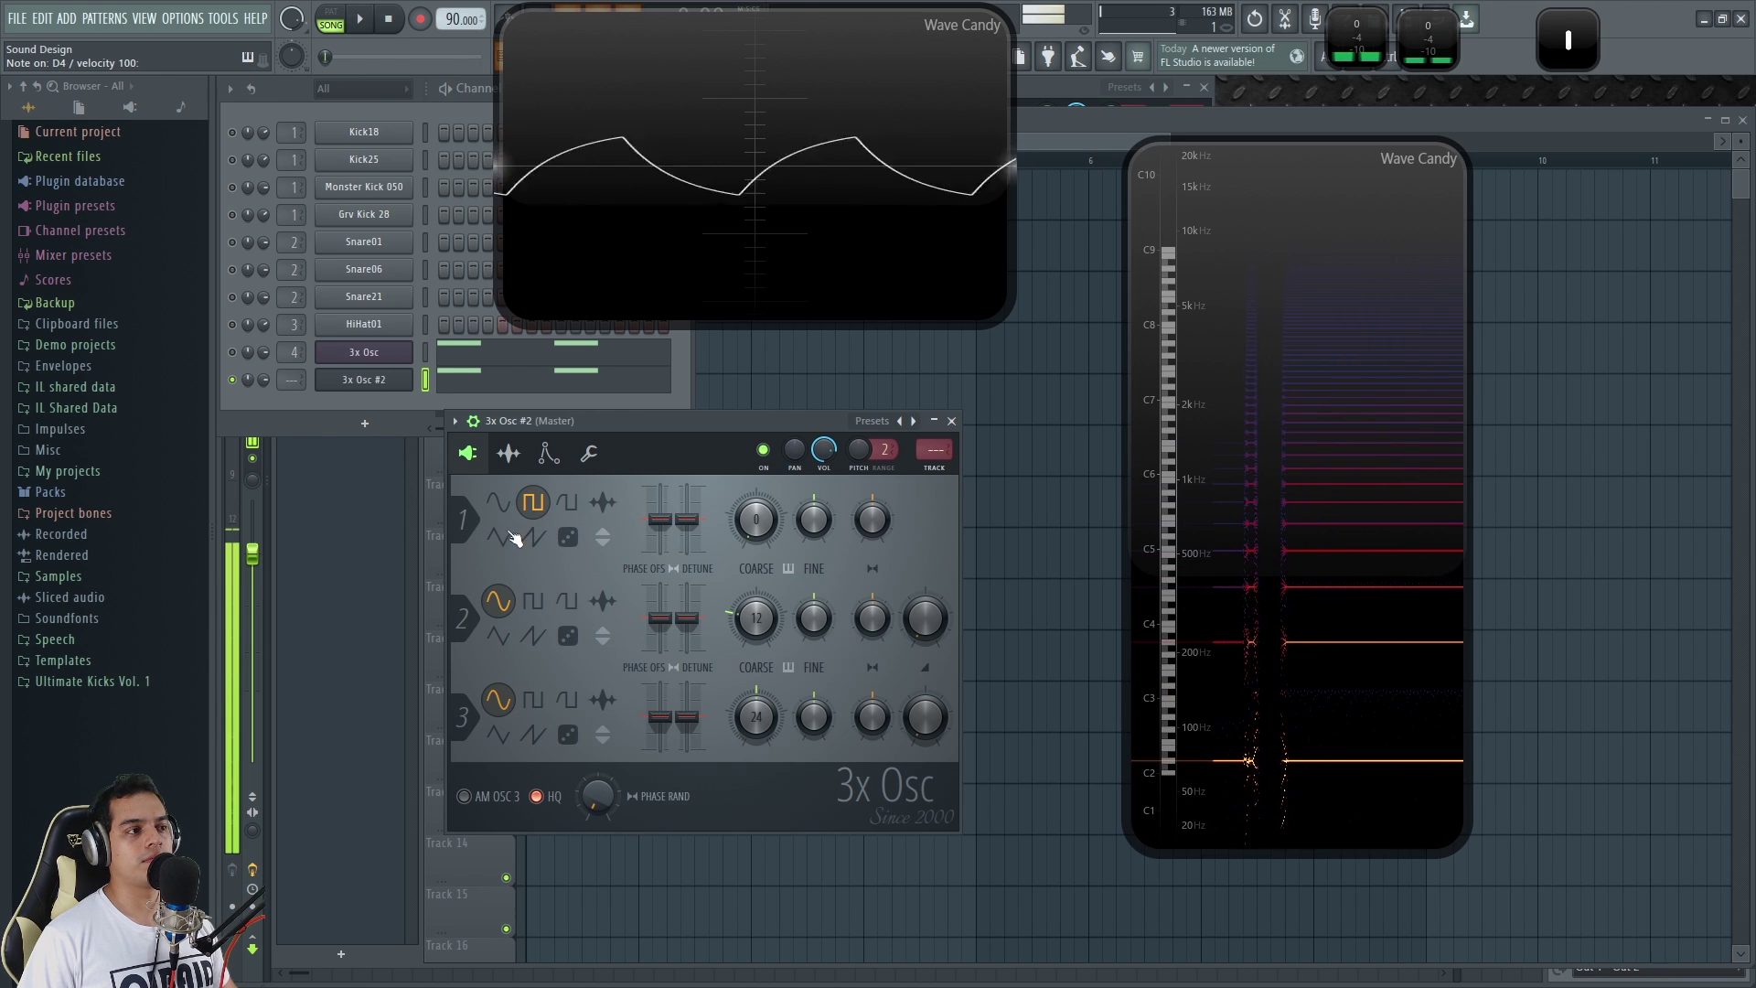
{"action": "left_click", "coordinate": [499, 538]}
Set oscillator 1 to the sawtooth wave and test it with the notes D4 and C4.
{"action": "left_click", "coordinate": [534, 539]}
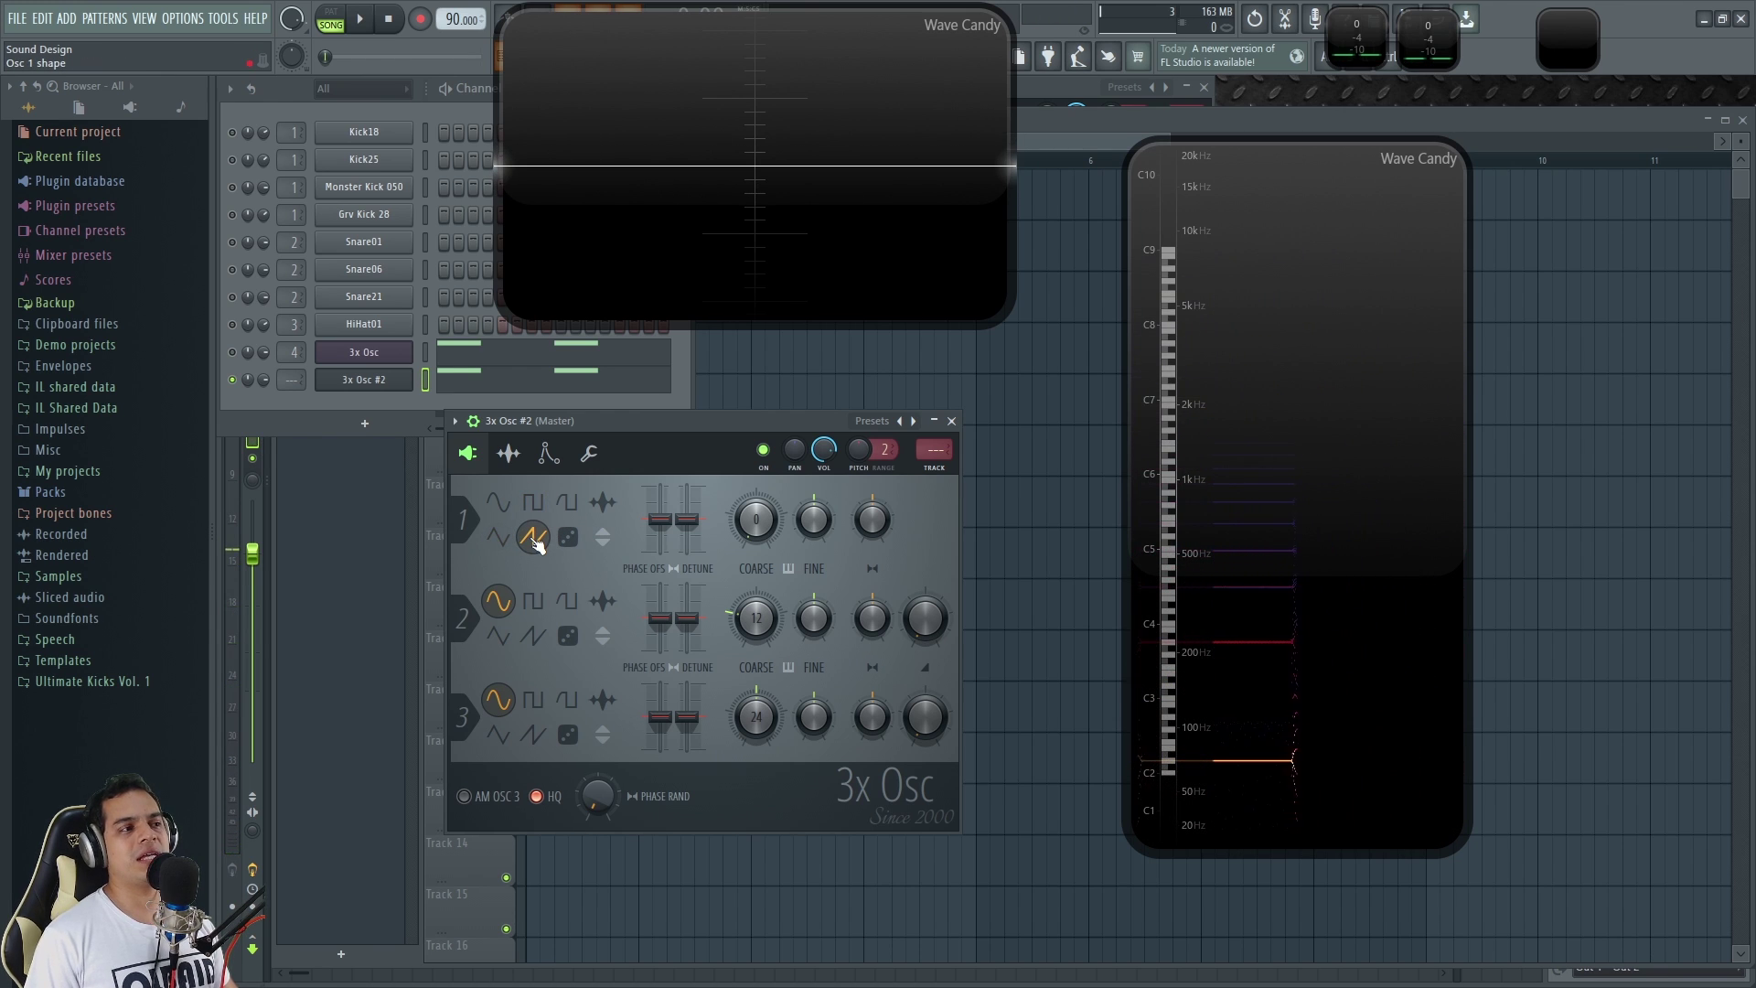
{"action": "key", "text": "x"}
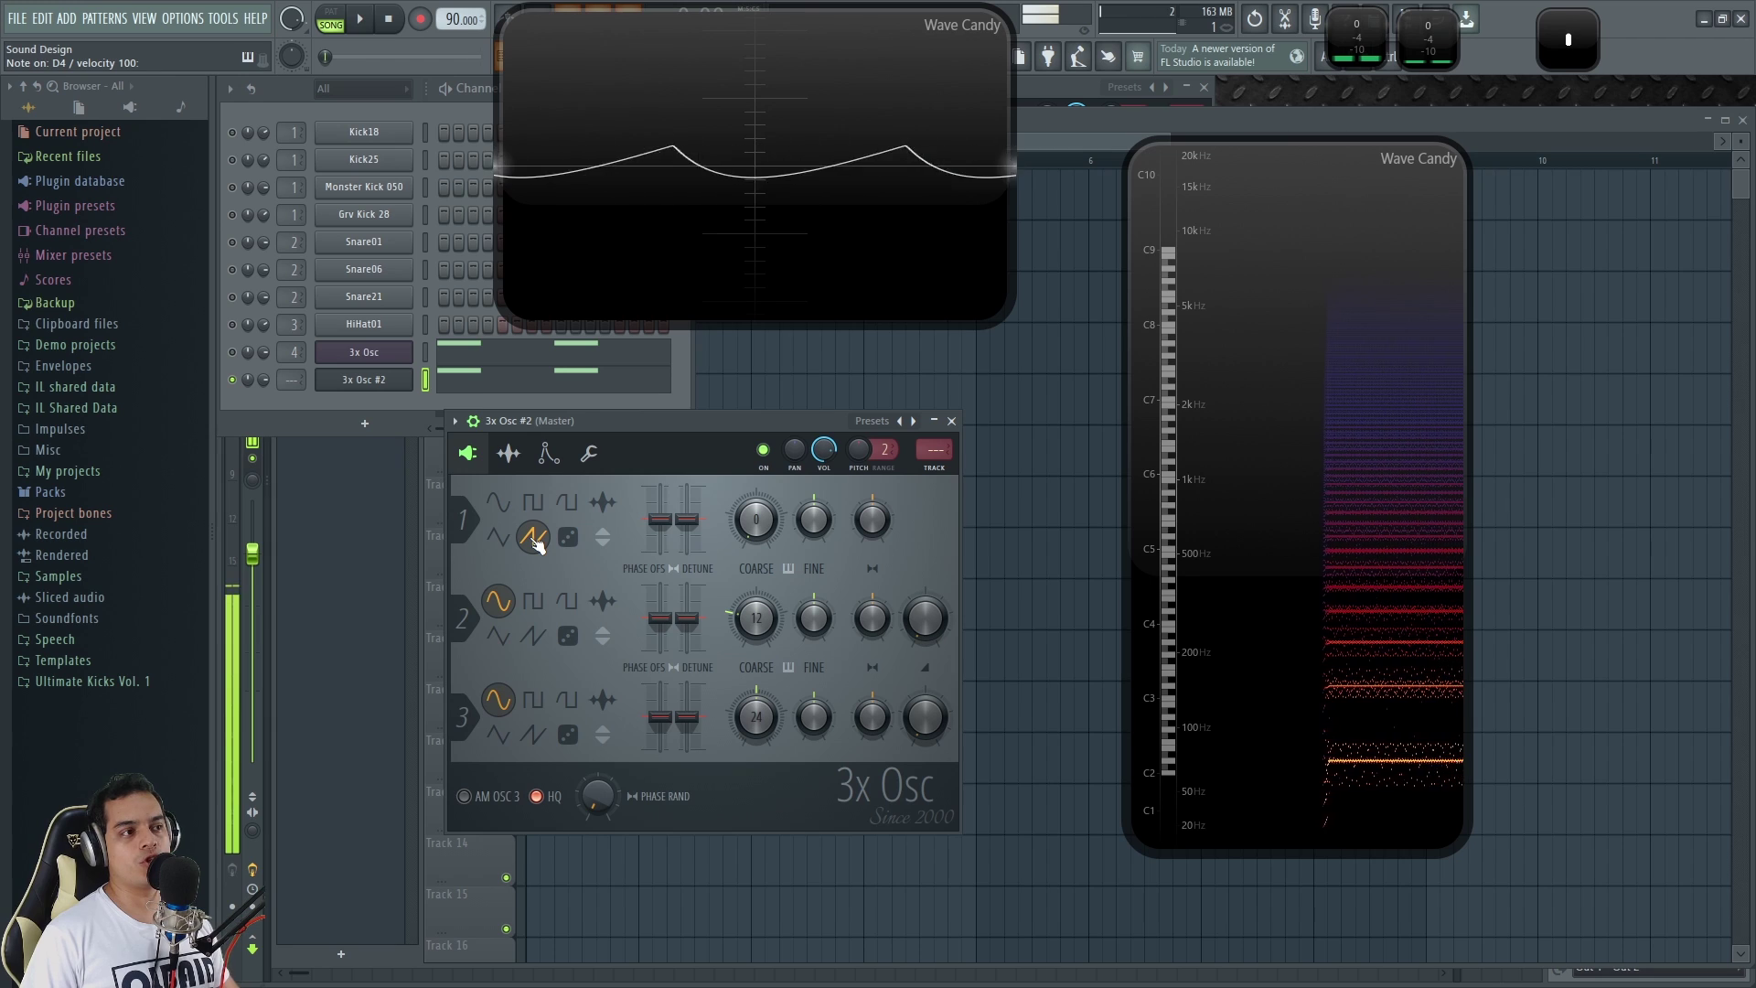
{"action": "key", "text": "z"}
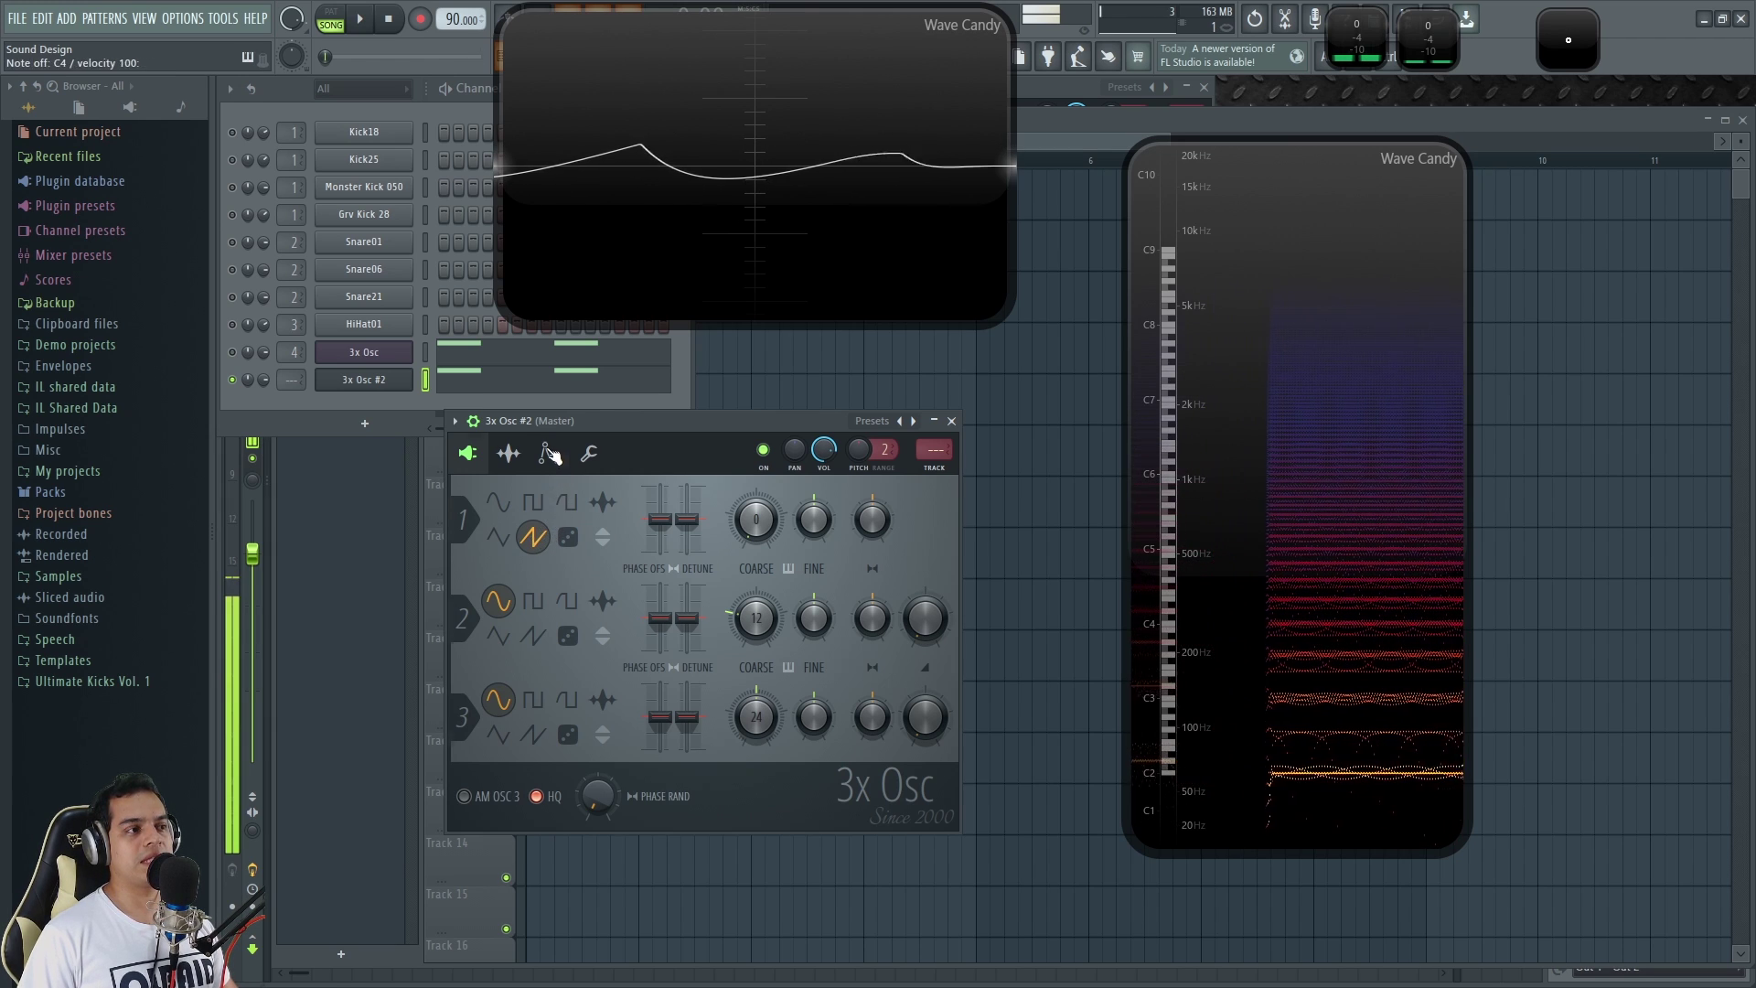
Sweep the filter frequency (Mod X) on the sawtooth sound while playing the notes C4 and C5.
{"action": "left_click", "coordinate": [547, 453]}
{"action": "key", "text": "z"}
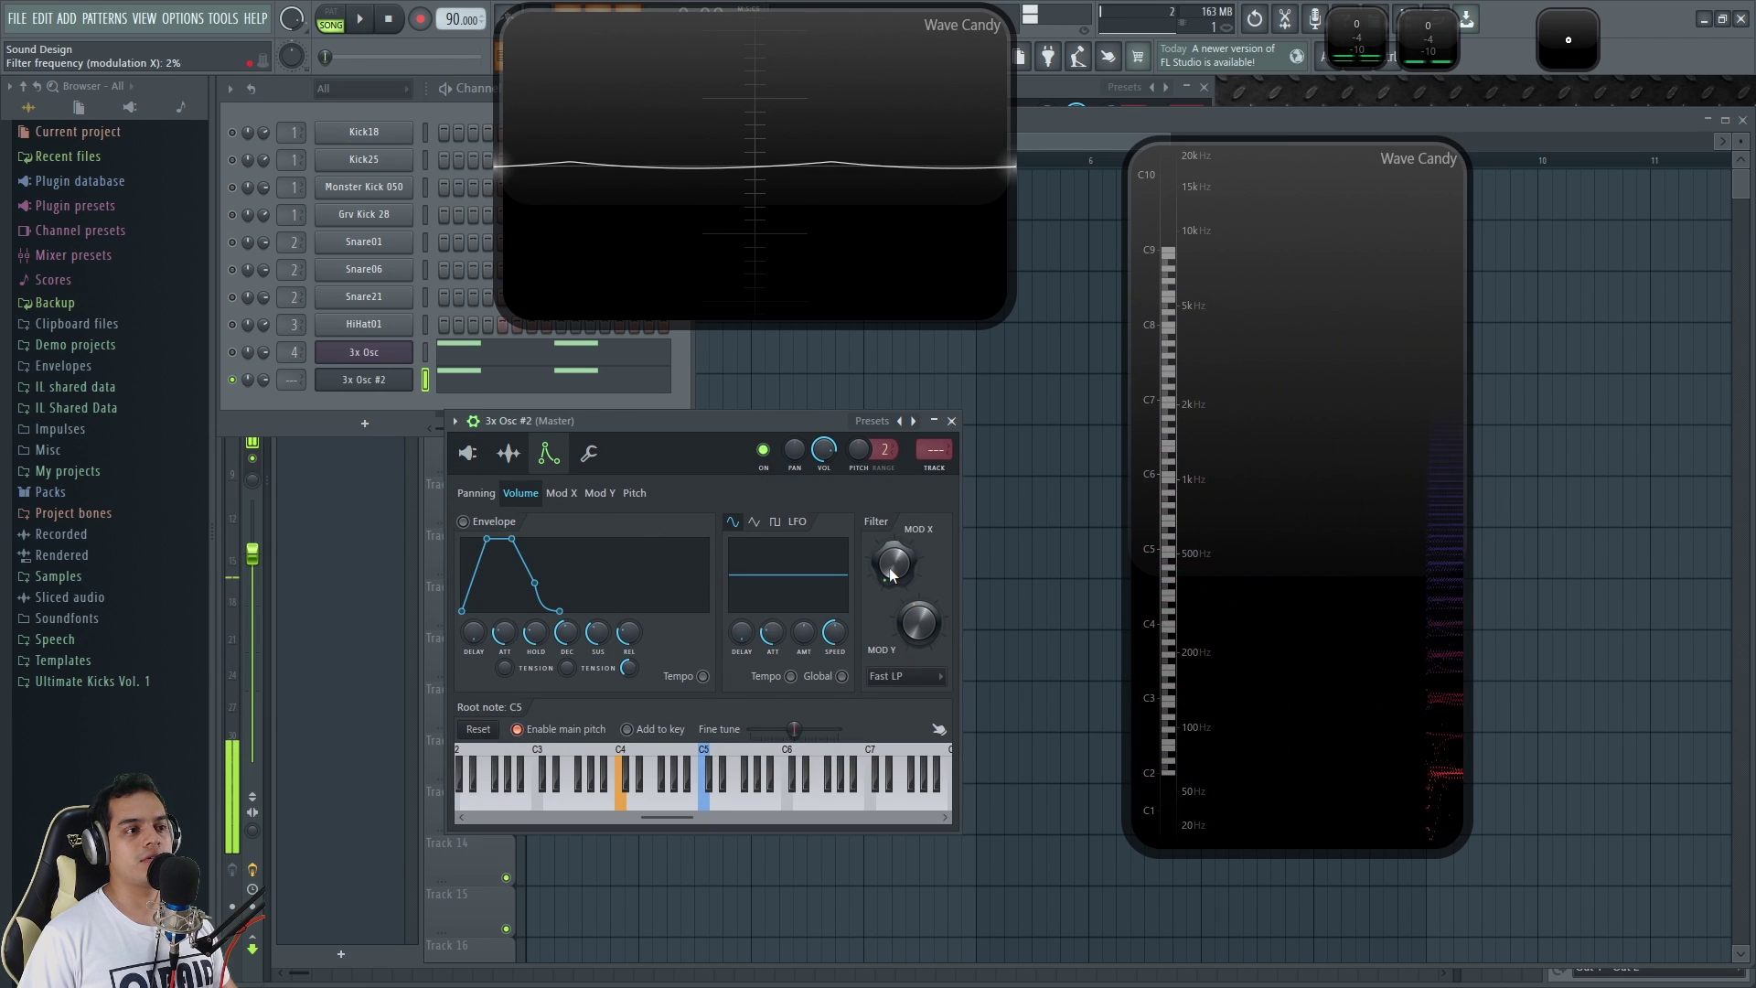
{"action": "left_click_drag", "start_coordinate": [878, 545], "coordinate": [842, 483]}
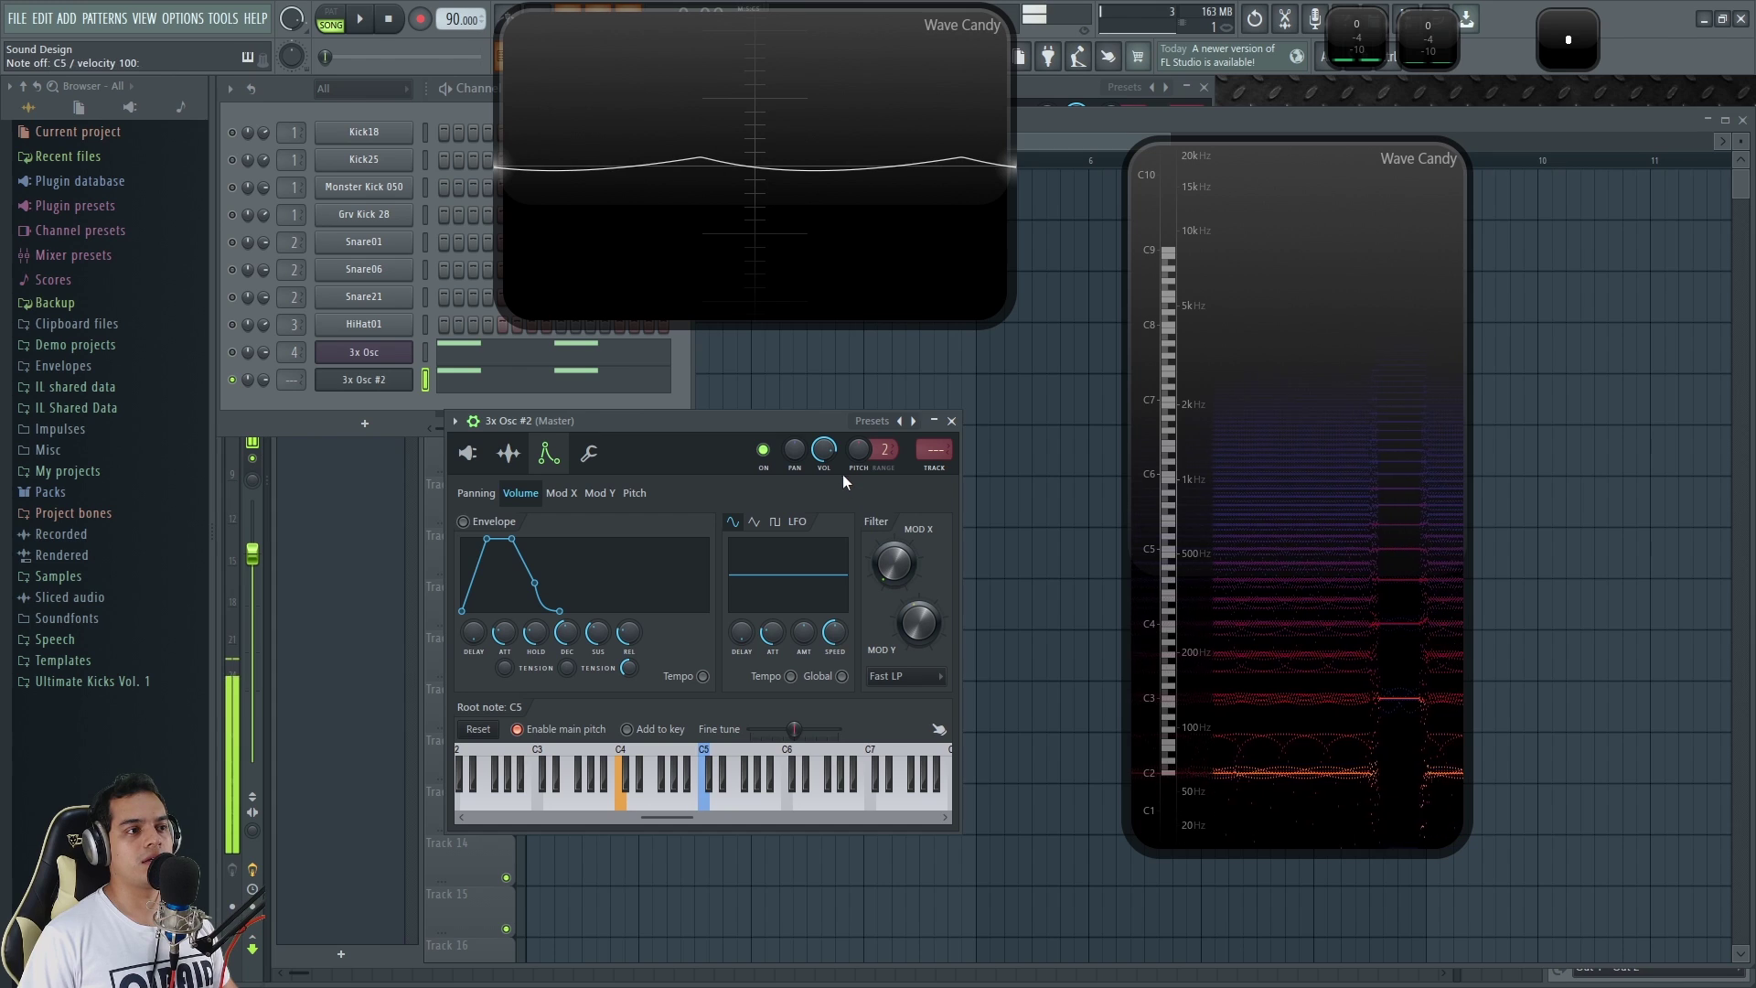
Set oscillator 1 back to the triangle wave and readjust the filter's Mod X and Mod Y amounts.
{"action": "left_click", "coordinate": [467, 453]}
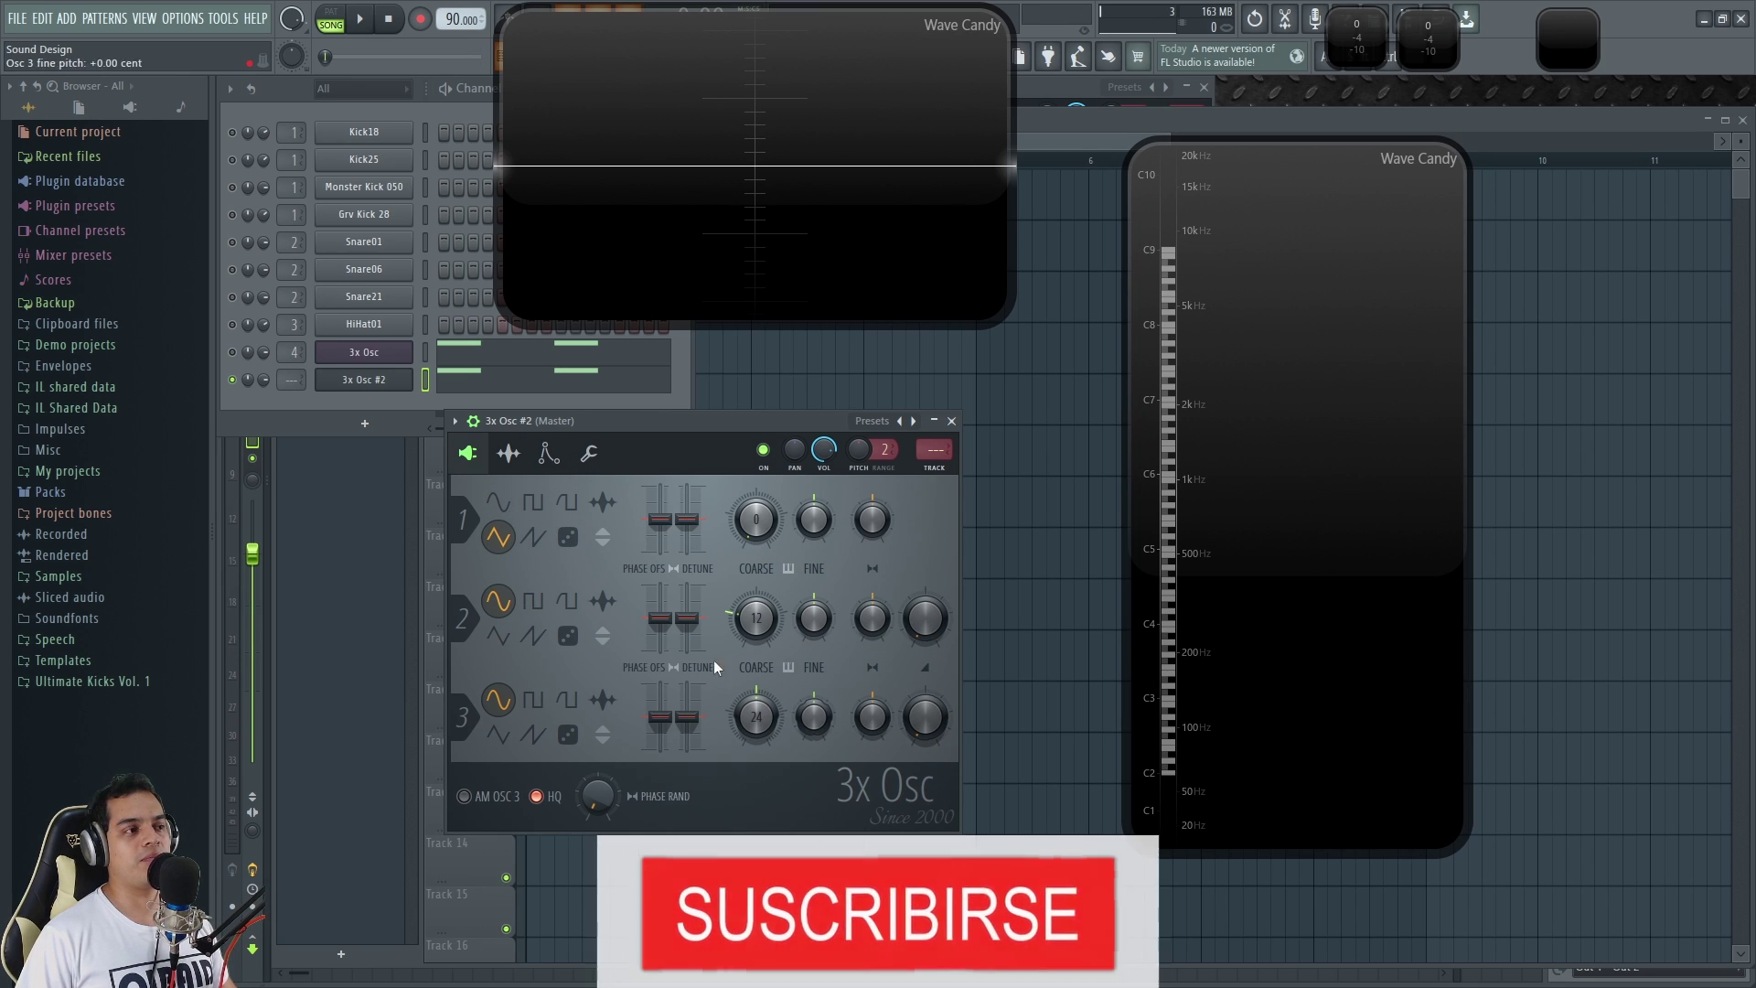
{"action": "left_click", "coordinate": [547, 453]}
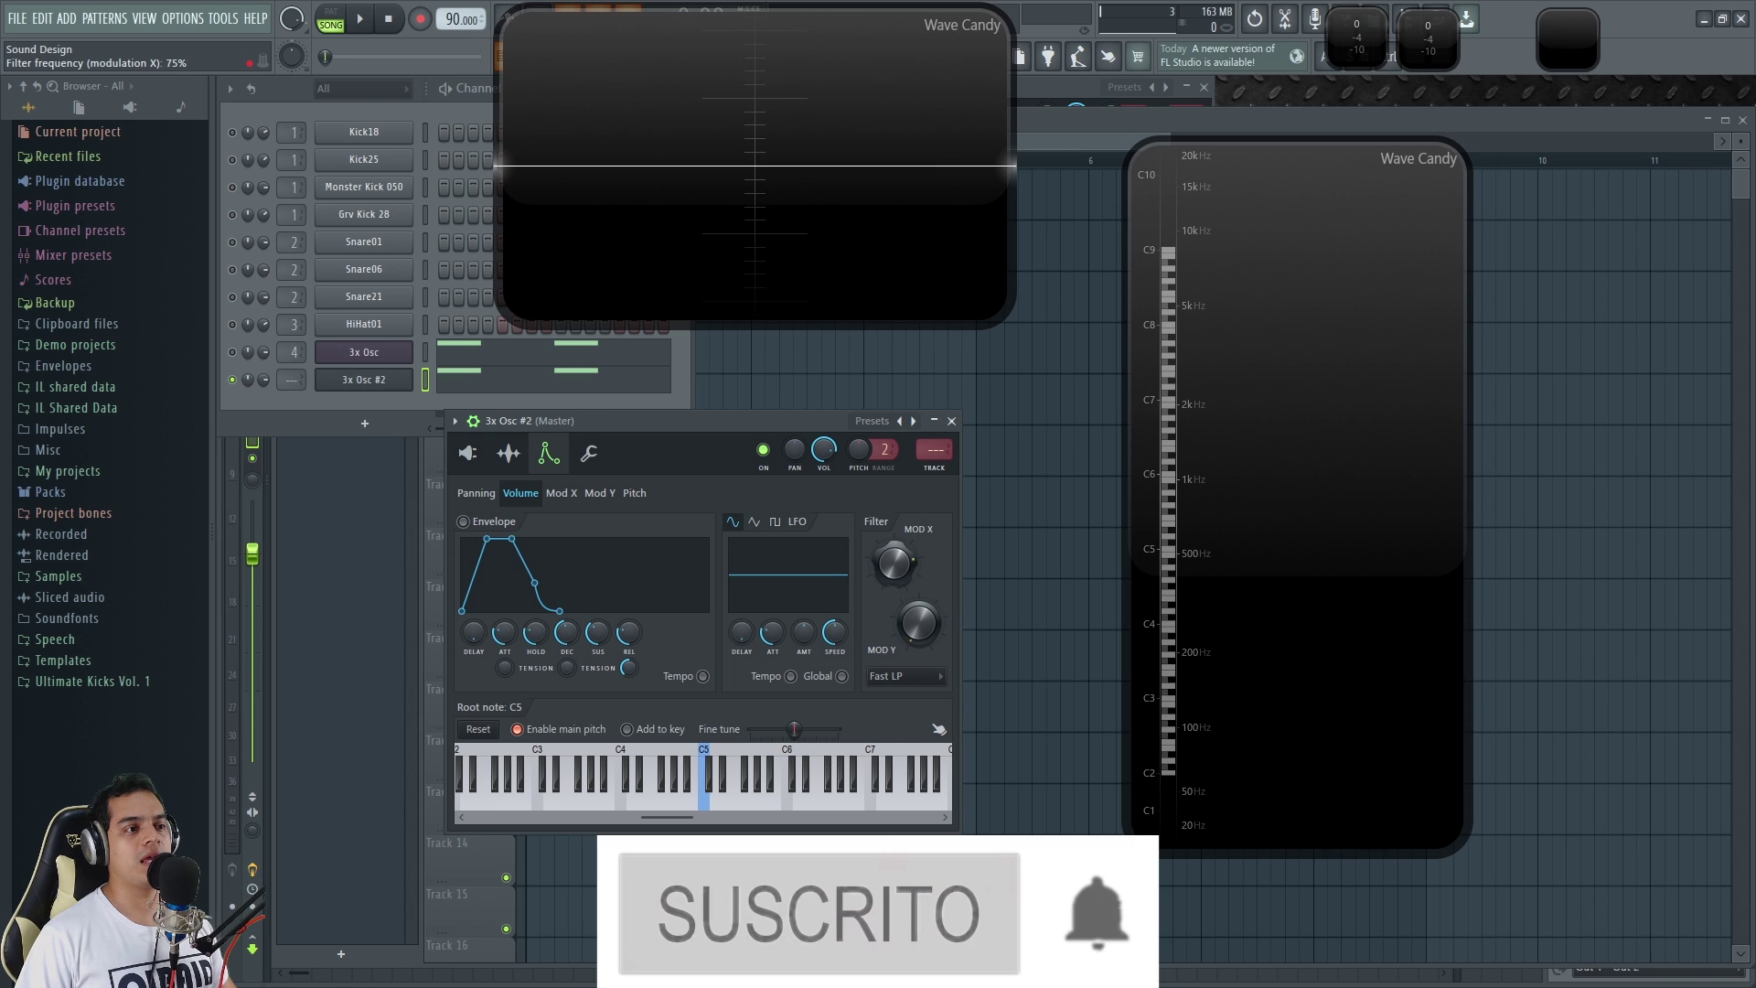
{"action": "left_click_drag", "start_coordinate": [924, 625], "coordinate": [891, 587]}
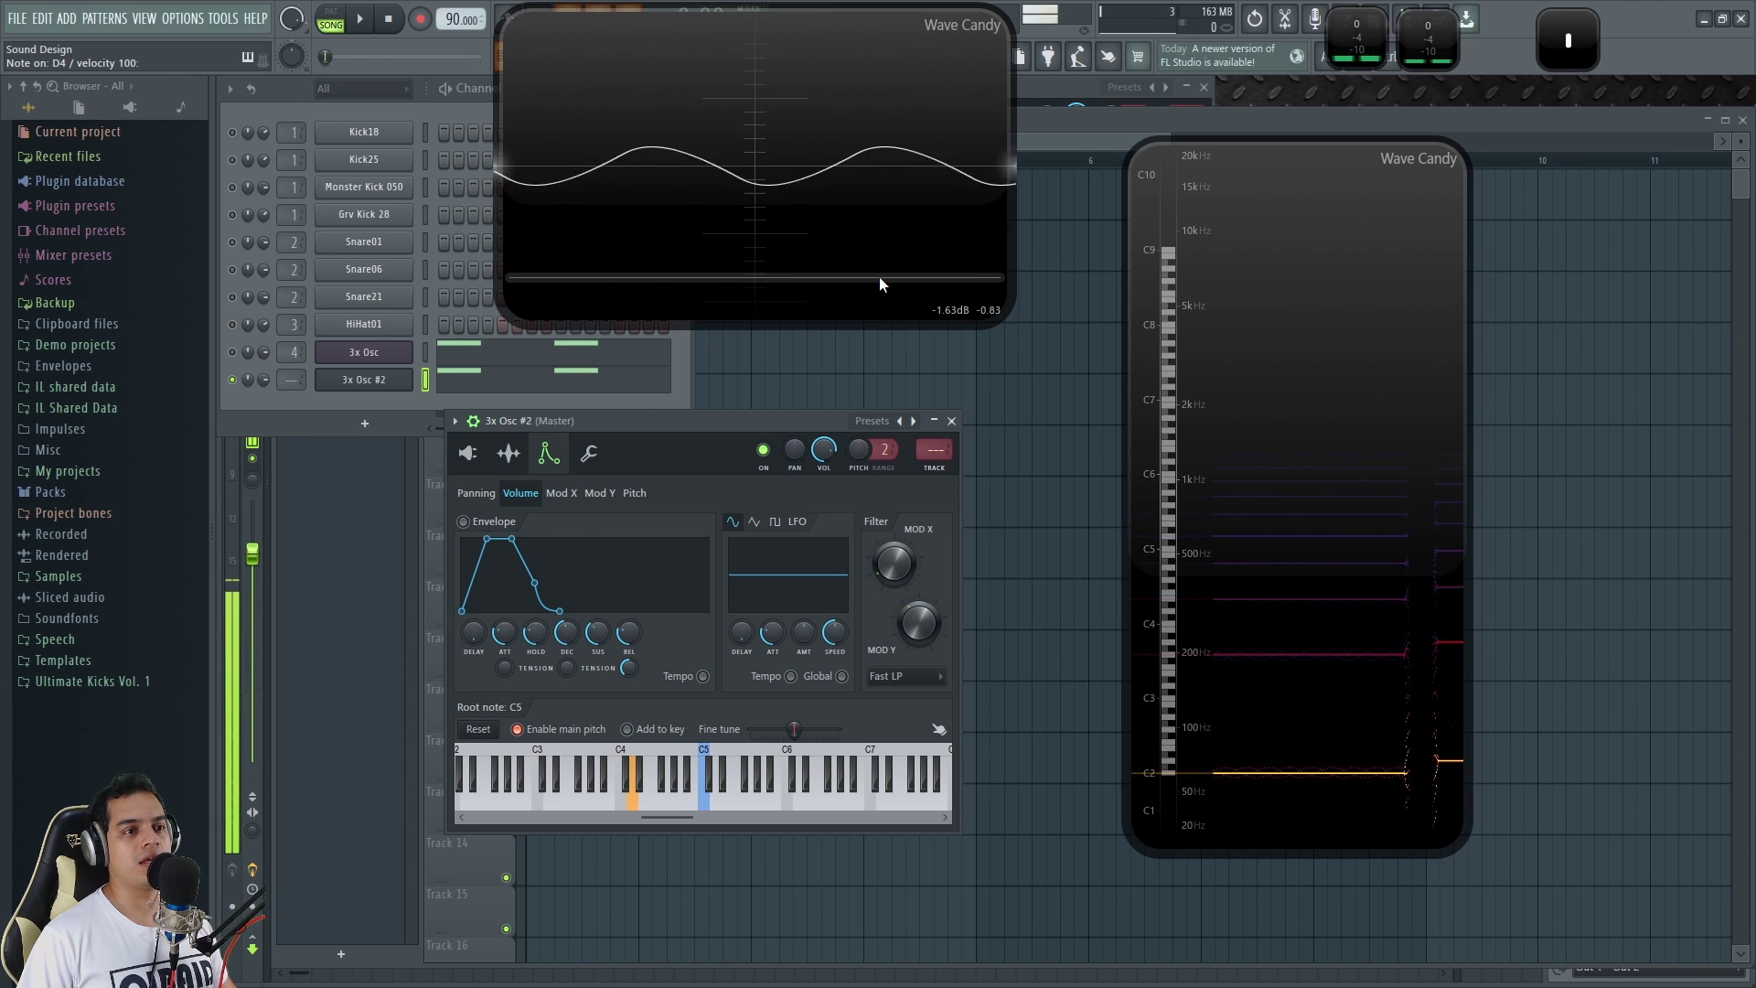
Open the miscellaneous functions of 3x Osc #2 and play overlapping notes with unlimited polyphony.
{"action": "left_click", "coordinate": [591, 456]}
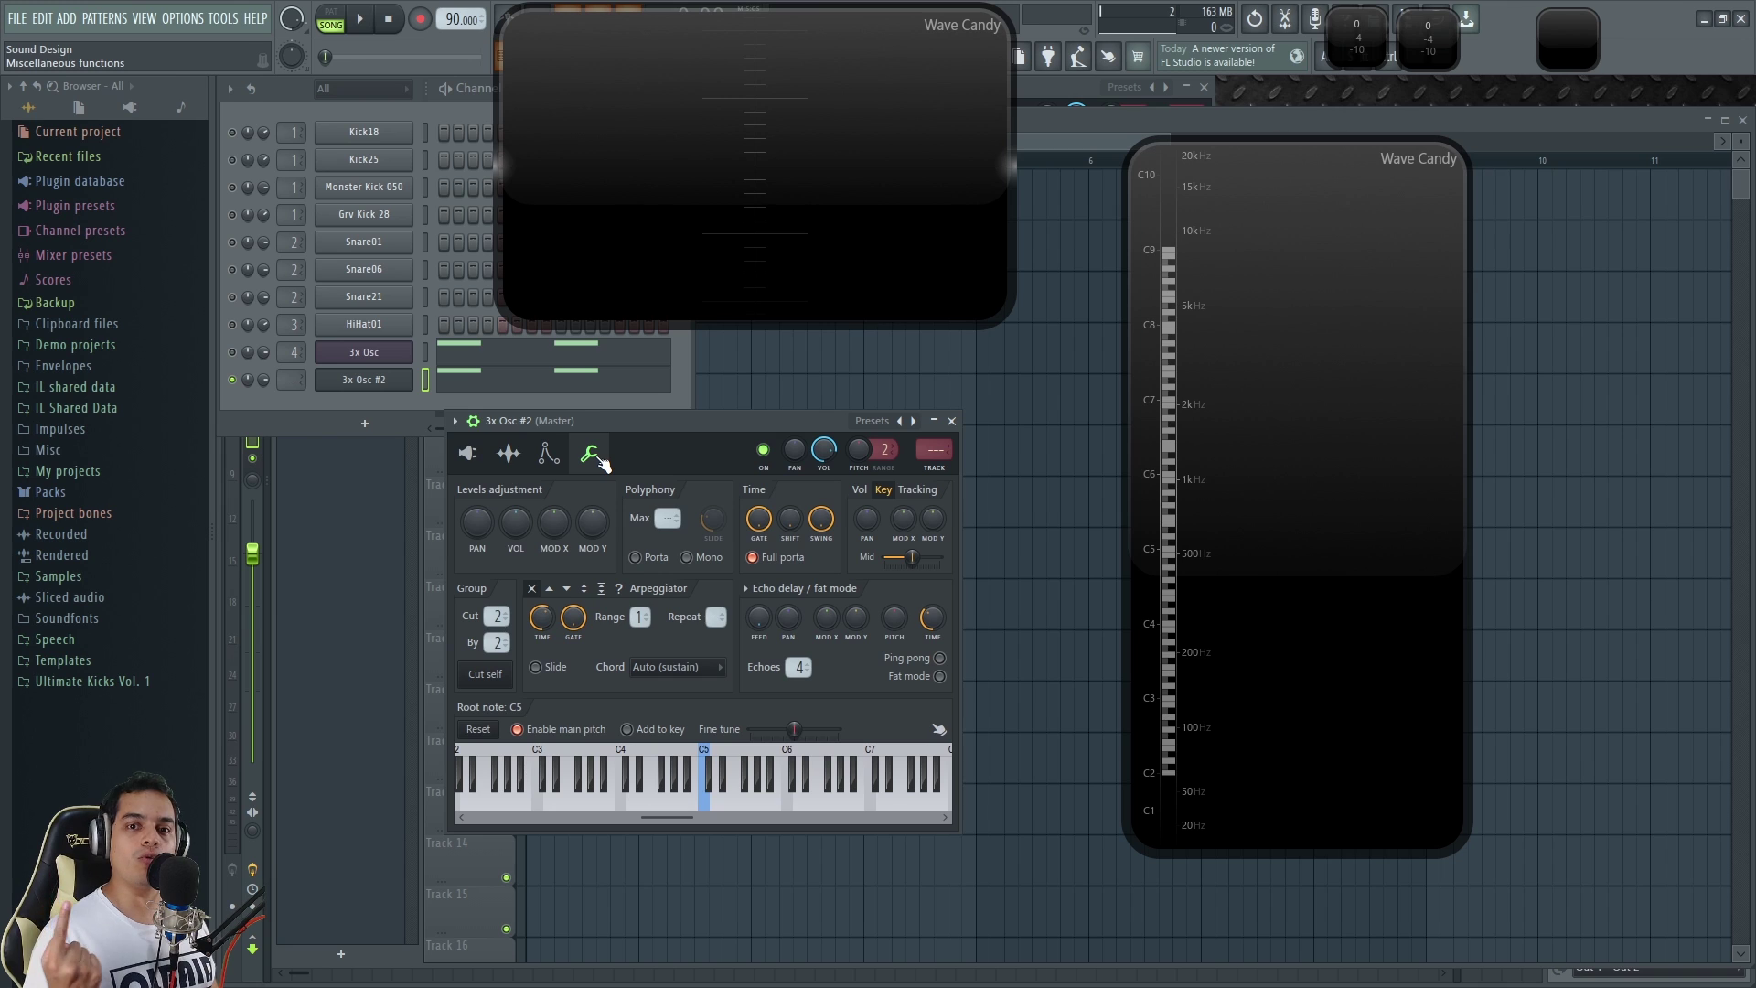
{"action": "key", "text": "q"}
{"action": "key", "text": "r"}
{"action": "key", "text": "q"}
{"action": "key", "text": "r"}
{"action": "key", "text": "q"}
{"action": "key", "text": "r"}
{"action": "key", "text": "v"}
{"action": "key", "text": "w"}
{"action": "key", "text": "y"}
Limit the polyphony of 3x Osc #2 to a maximum of 1 and test it with quick alternating notes.
{"action": "left_click_drag", "start_coordinate": [670, 518], "coordinate": [670, 512]}
{"action": "key", "text": "q"}
{"action": "key", "text": "e"}
{"action": "key", "text": "q"}
{"action": "key", "text": "e"}
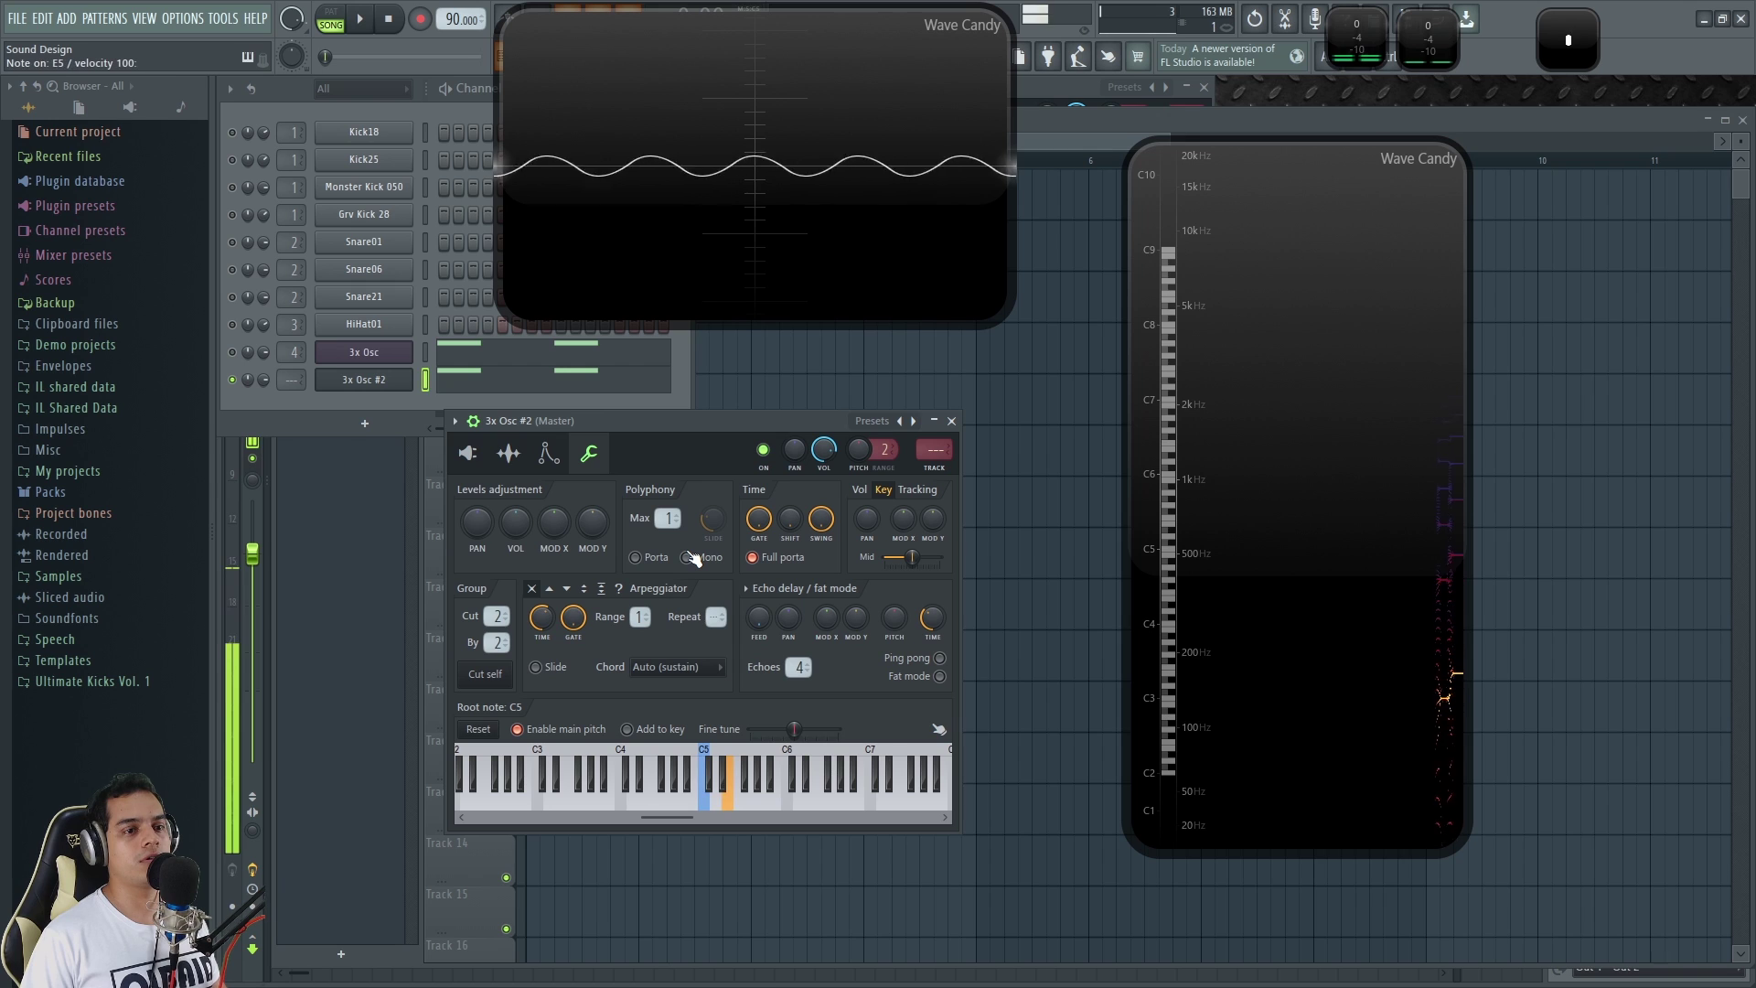
{"action": "key", "text": "e"}
{"action": "key", "text": "q"}
{"action": "key", "text": "e"}
{"action": "key", "text": "t"}
{"action": "key", "text": "c"}
{"action": "key", "text": "t"}
{"action": "key", "text": "c"}
{"action": "key", "text": "q"}
{"action": "key", "text": "t"}
{"action": "key", "text": "q"}
{"action": "key", "text": "t"}
{"action": "key", "text": "q"}
{"action": "key", "text": "e"}
{"action": "key", "text": "q"}
{"action": "key", "text": "e"}
{"action": "key", "text": "t"}
{"action": "key", "text": "w"}
{"action": "key", "text": "q"}
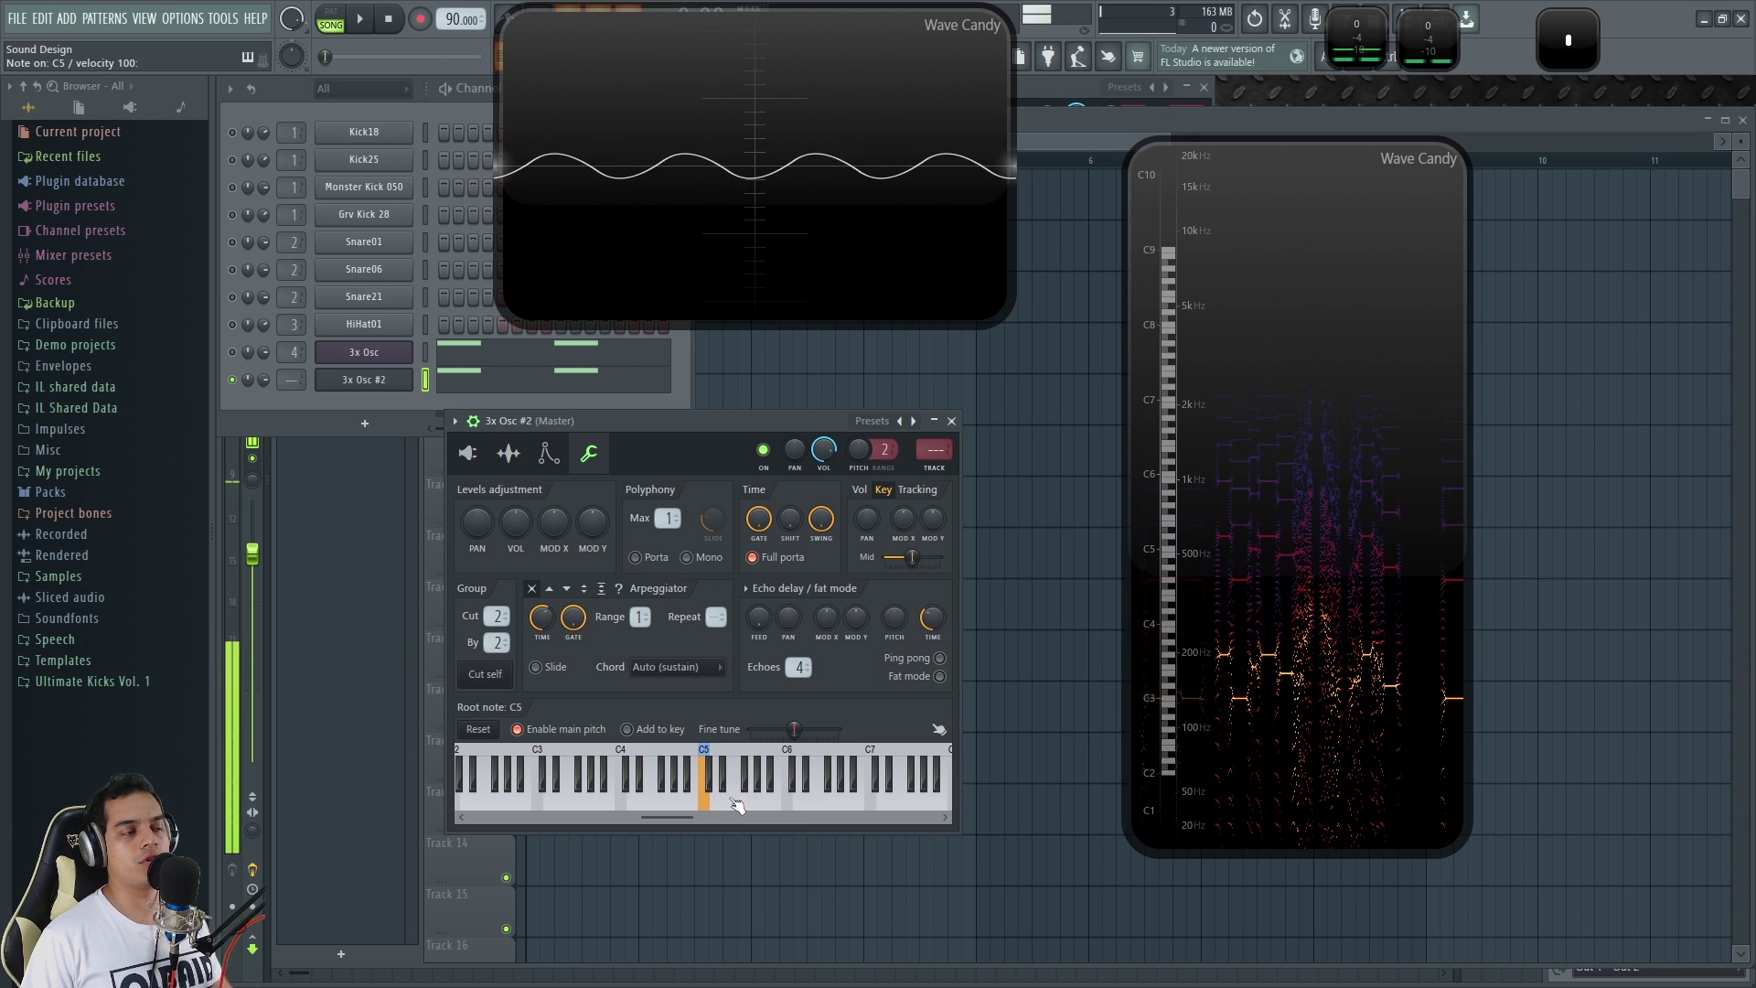
{"action": "key", "text": "z"}
Enable Mono mode and alternate between D4 and D5 to hear the glide between held notes.
{"action": "left_click", "coordinate": [686, 557]}
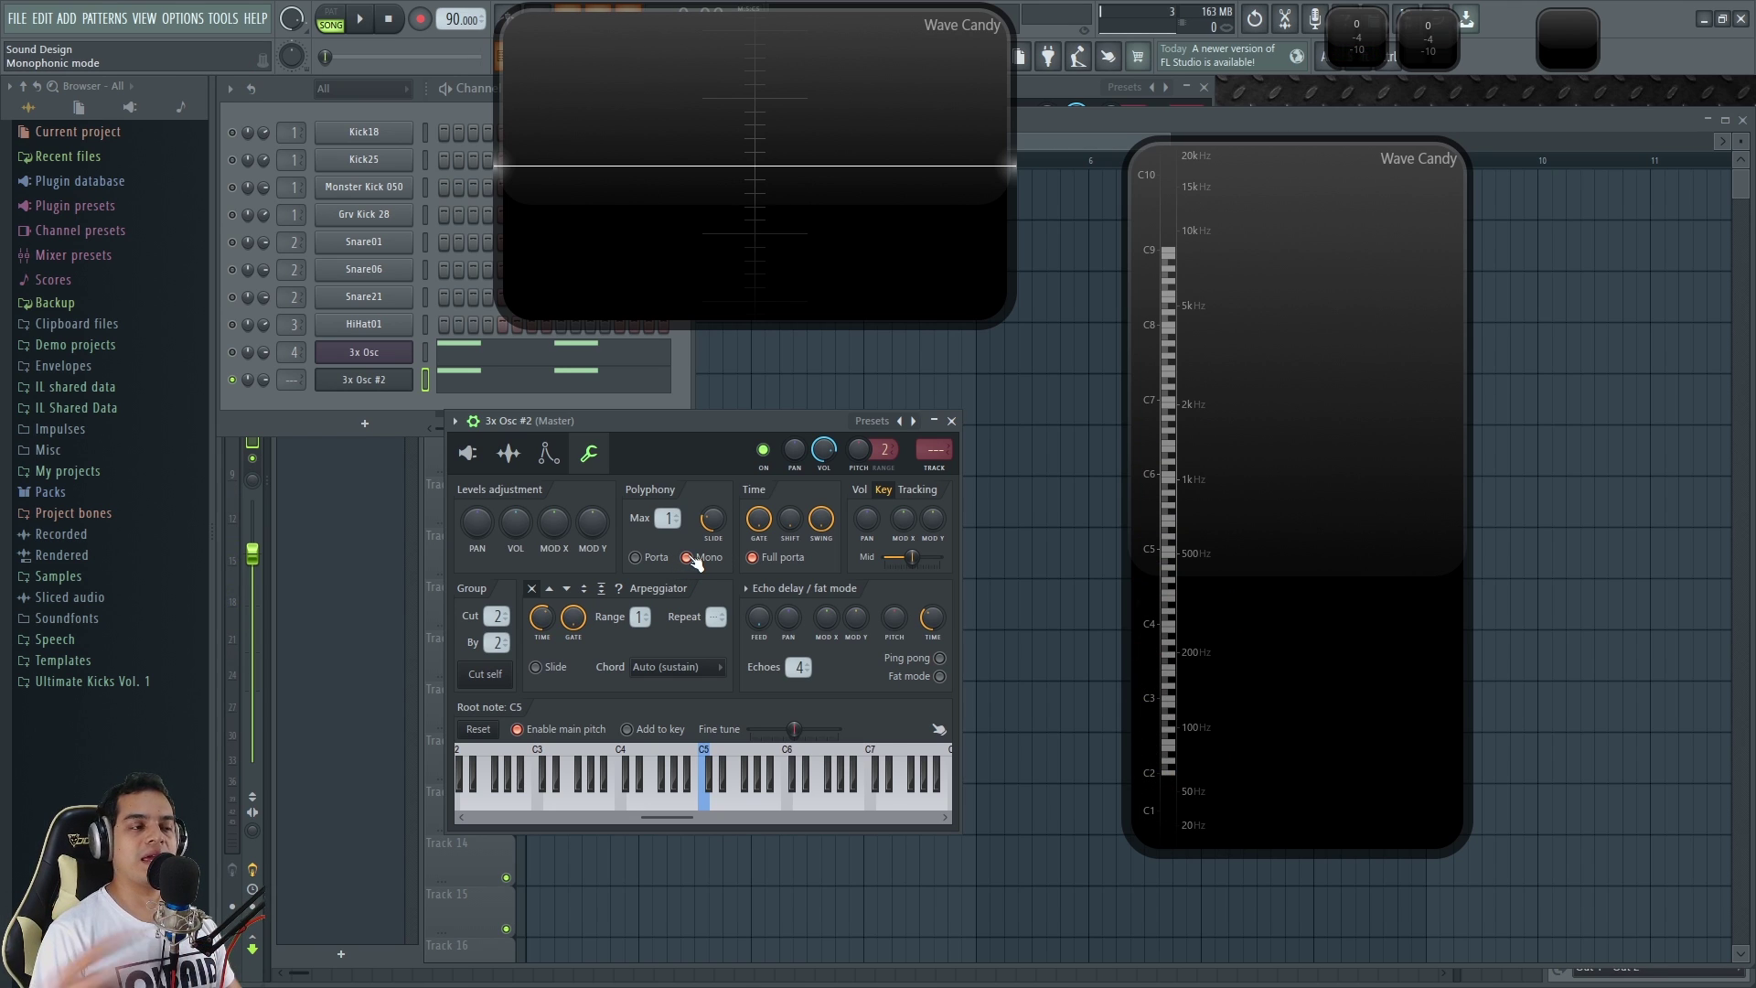
{"action": "key", "text": "x"}
{"action": "key", "text": "w"}
{"action": "key", "text": "w"}
{"action": "key", "text": "w"}
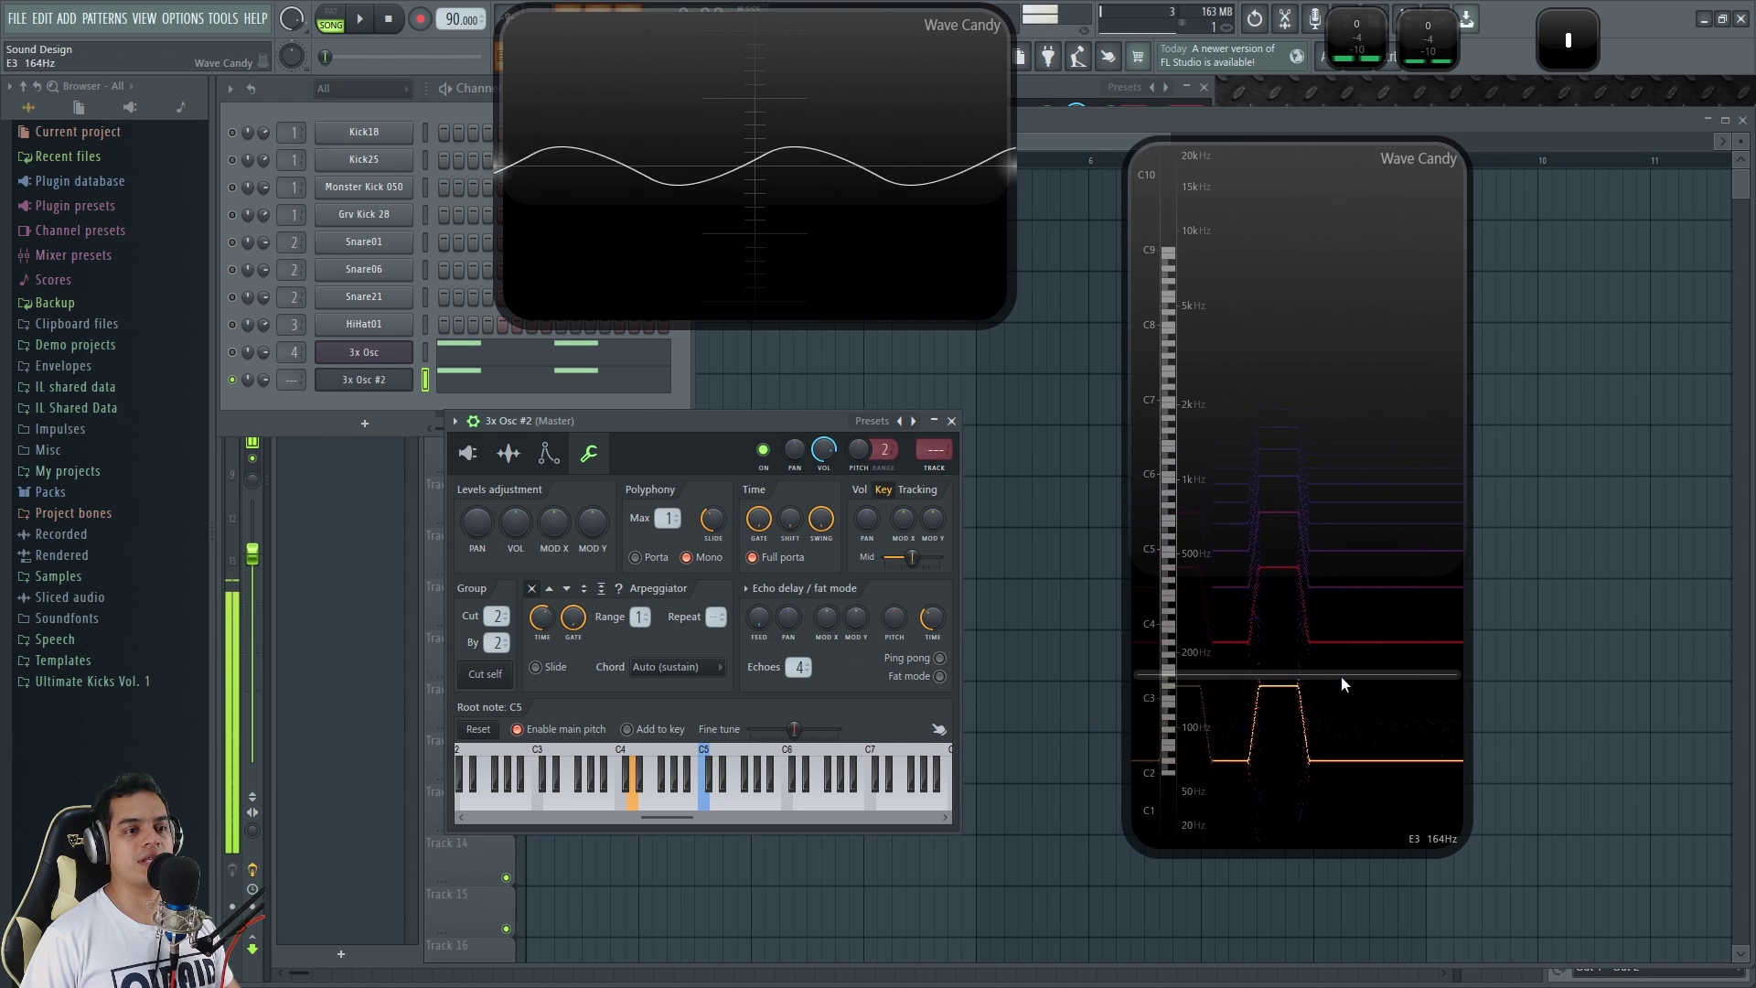
{"action": "key", "text": "w"}
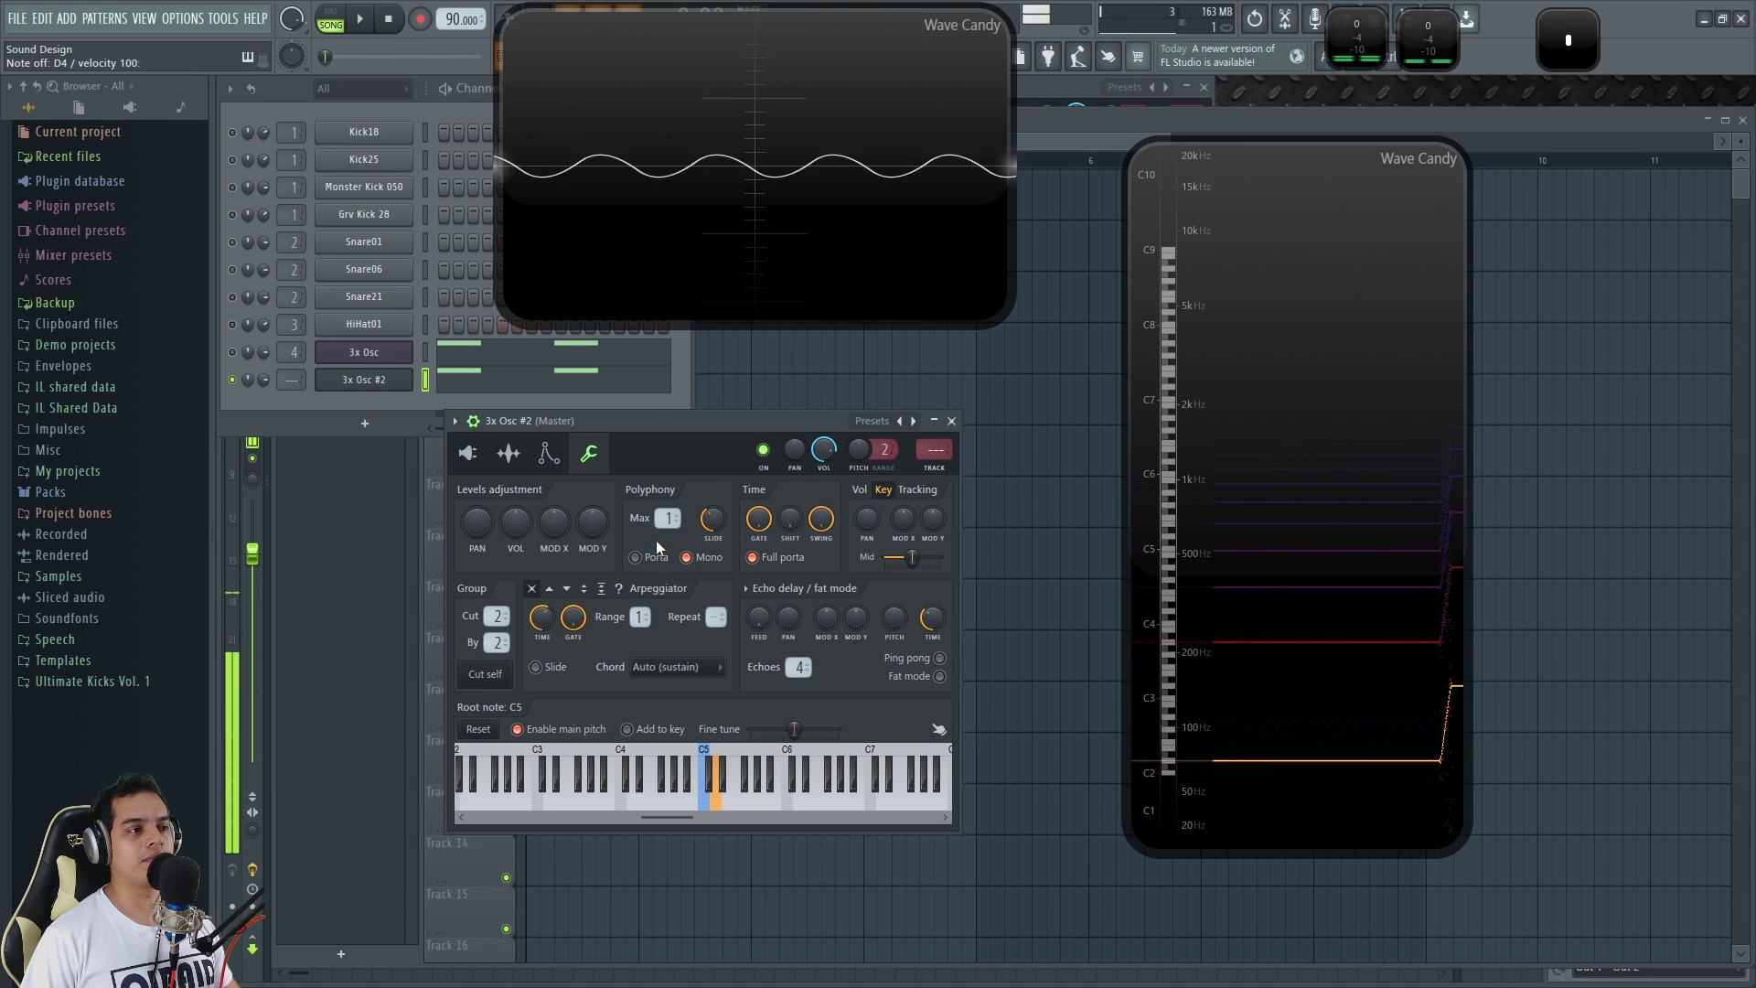
Toggle Mono mode off and on again while playing D4 with higher notes to compare both behaviours.
{"action": "left_click", "coordinate": [701, 559]}
{"action": "key", "text": "x"}
{"action": "key", "text": "w"}
{"action": "key", "text": "w"}
{"action": "left_click", "coordinate": [697, 559]}
{"action": "key", "text": "x"}
{"action": "key", "text": "r"}
{"action": "key", "text": "w"}
{"action": "key", "text": "w"}
{"action": "key", "text": "r"}
{"action": "key", "text": "w"}
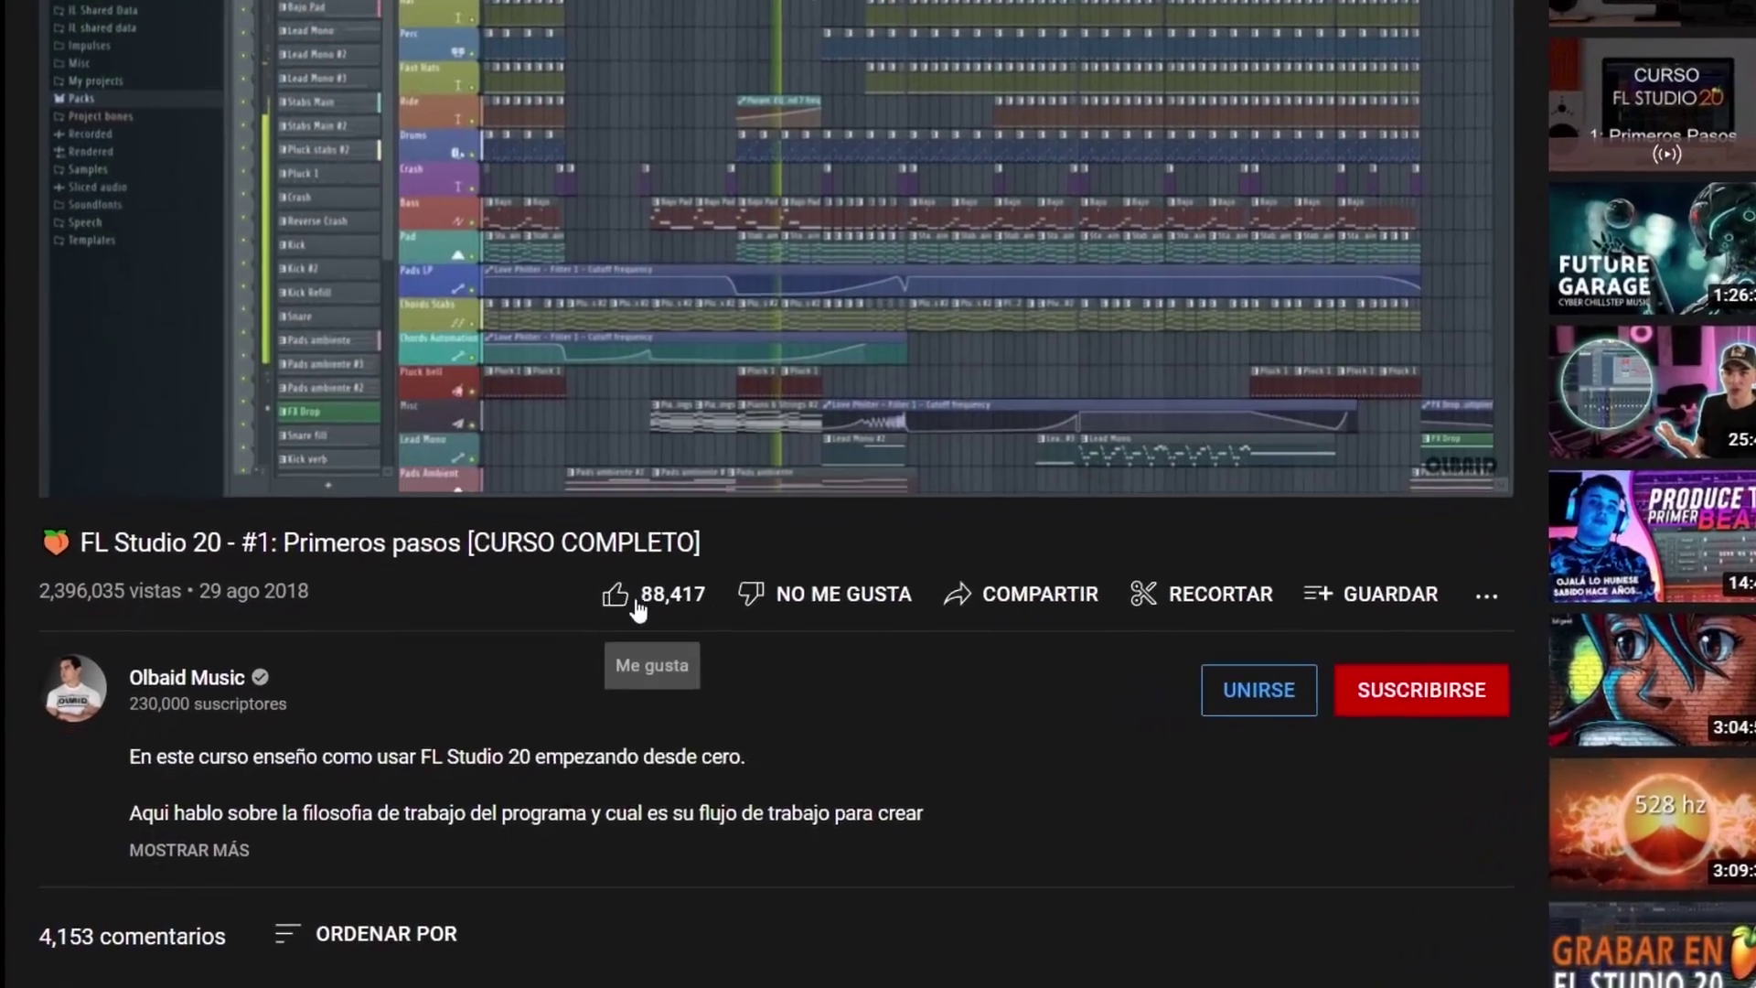
On YouTube, like the FL Studio 20 first-steps course video and subscribe to its channel with notifications.
{"action": "left_click", "coordinate": [631, 602]}
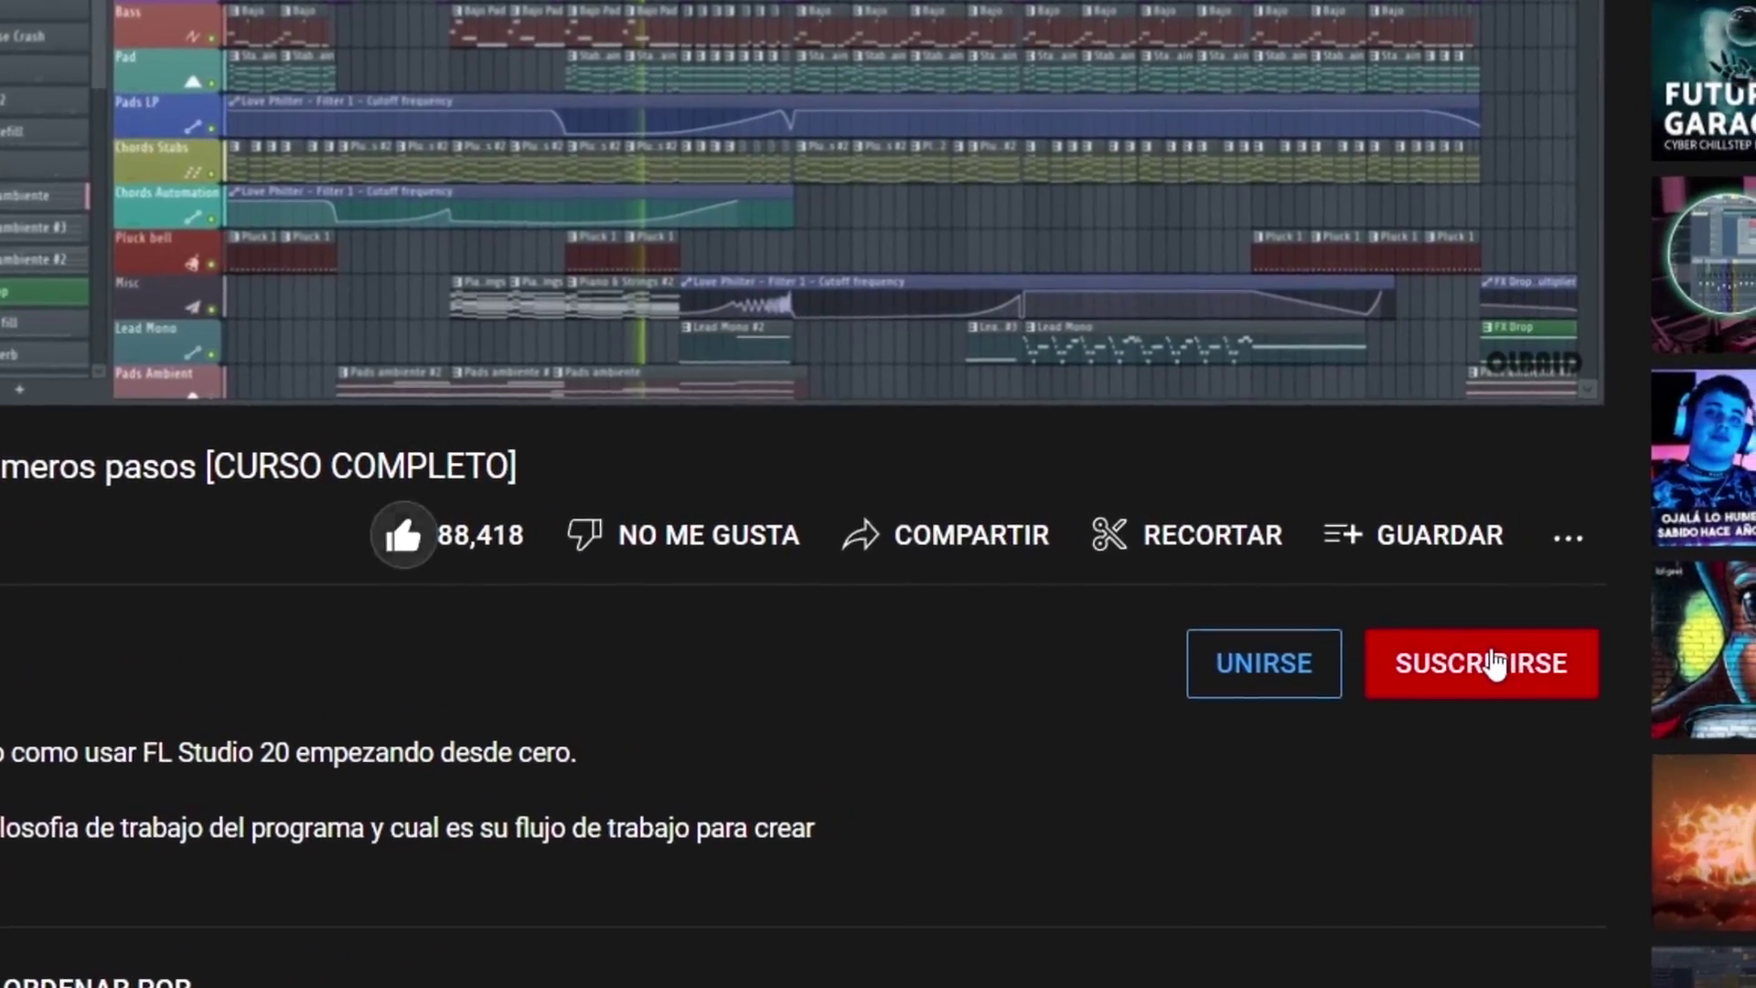
{"action": "left_click", "coordinate": [1493, 663]}
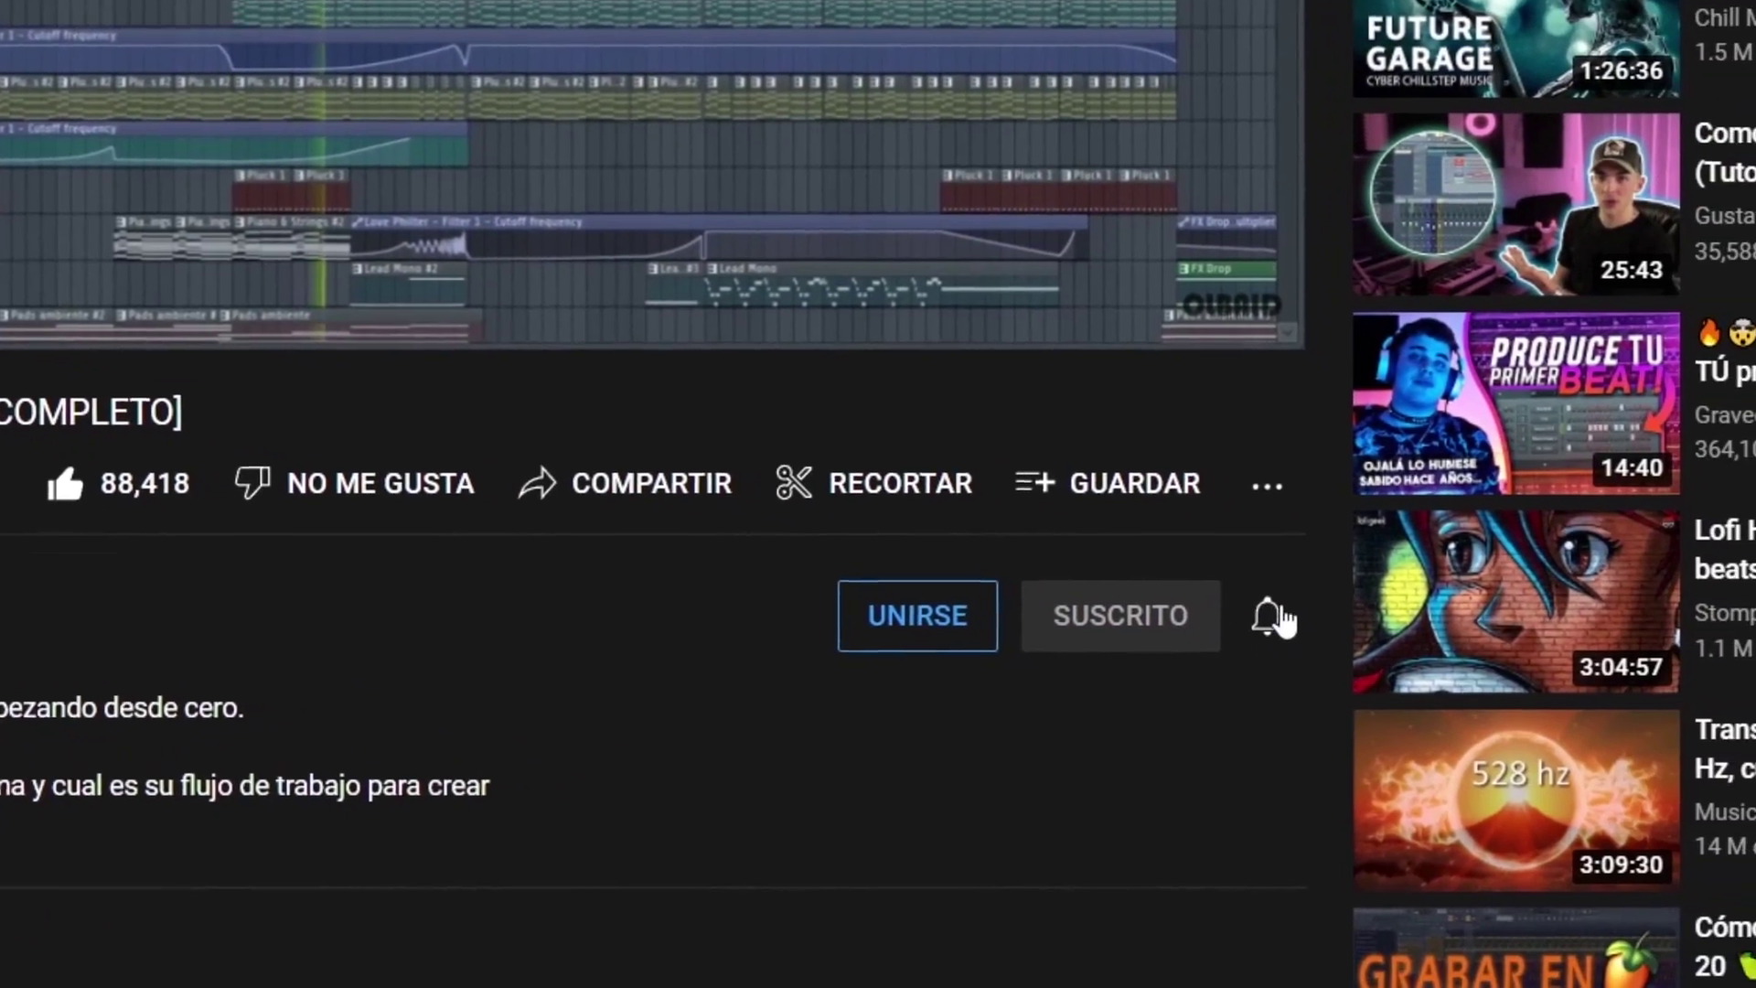
{"action": "left_click", "coordinate": [1571, 663]}
{"action": "left_click", "coordinate": [1205, 672]}
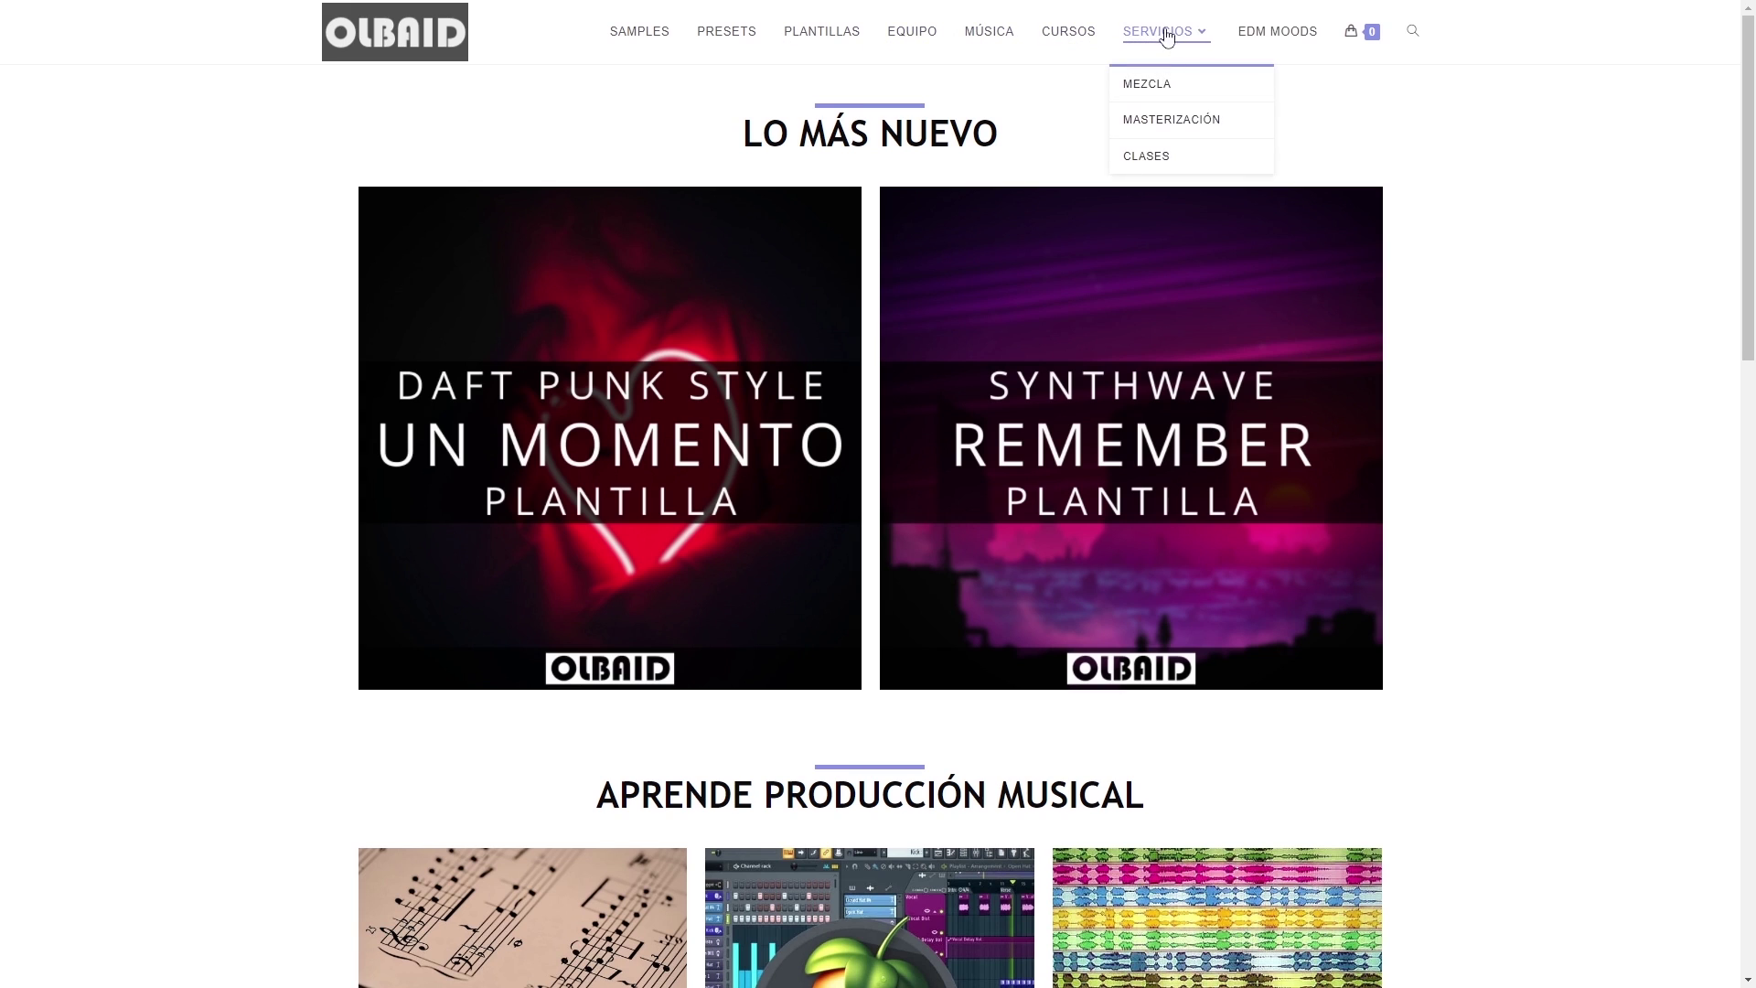
Browse the Olbaid website's home page down through its courses, samples, presets, templates and studio equipment sections.
{"action": "scroll", "coordinate": [1539, 561], "scroll_direction": "down", "scroll_amount": 1}
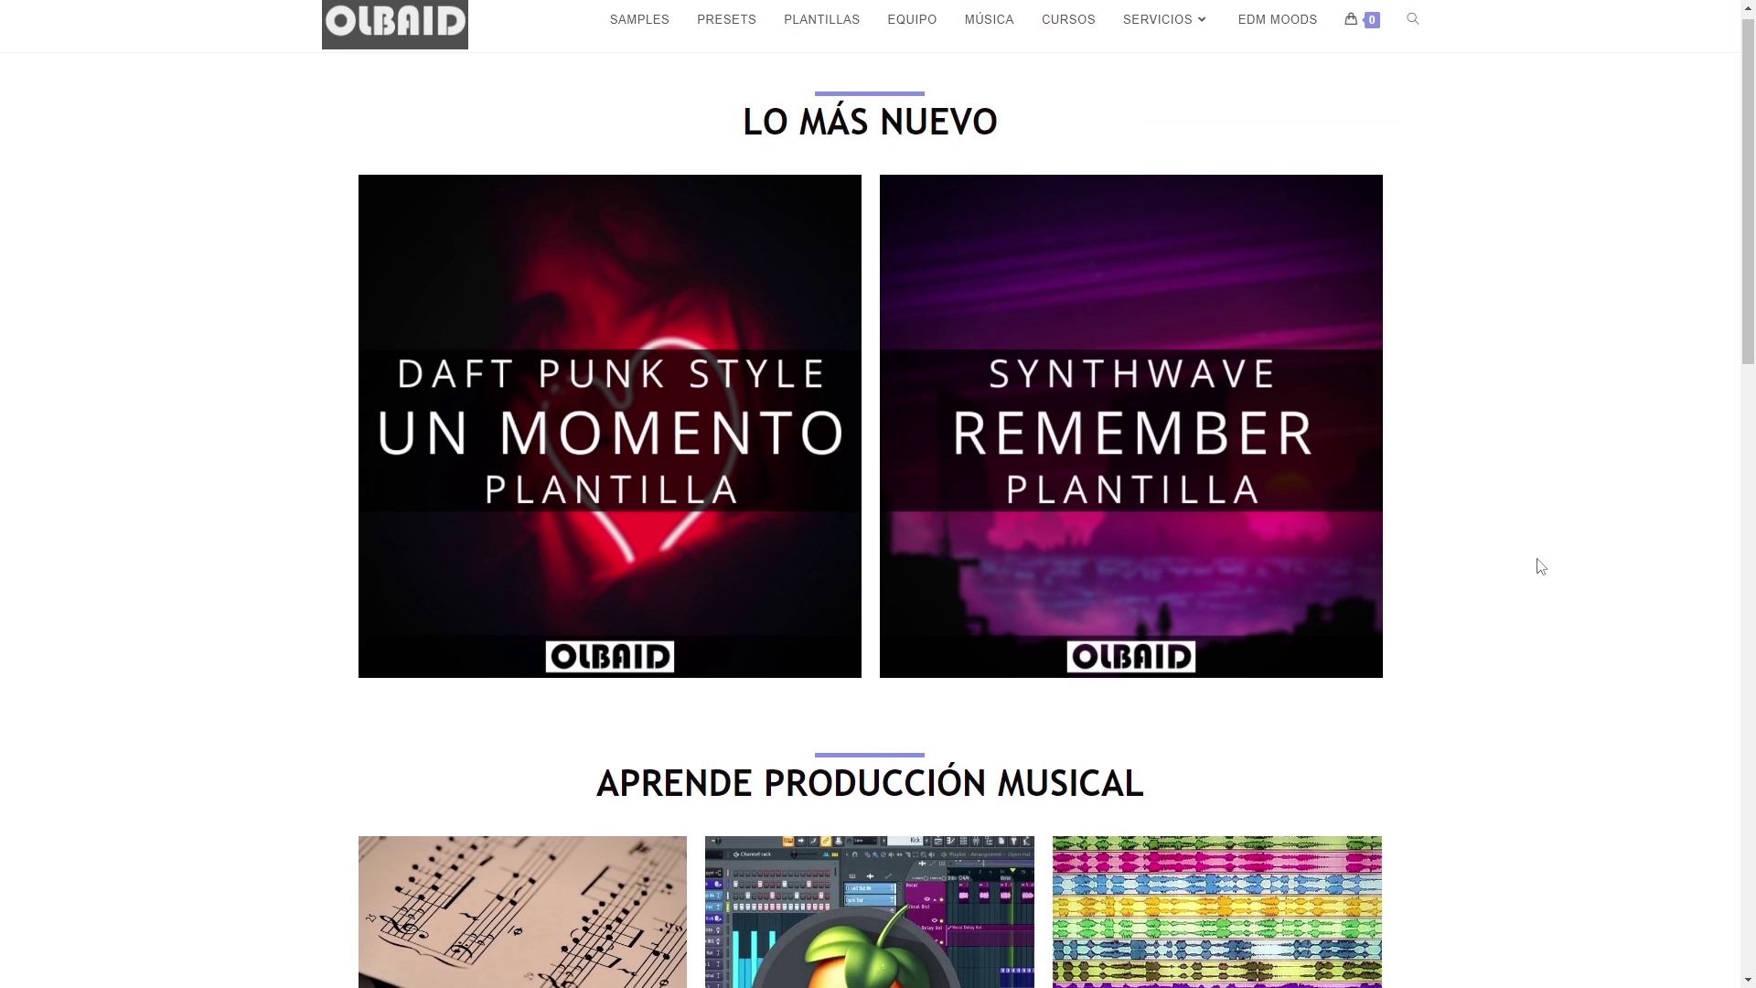
{"action": "scroll", "coordinate": [1539, 560], "scroll_direction": "down", "scroll_amount": 12}
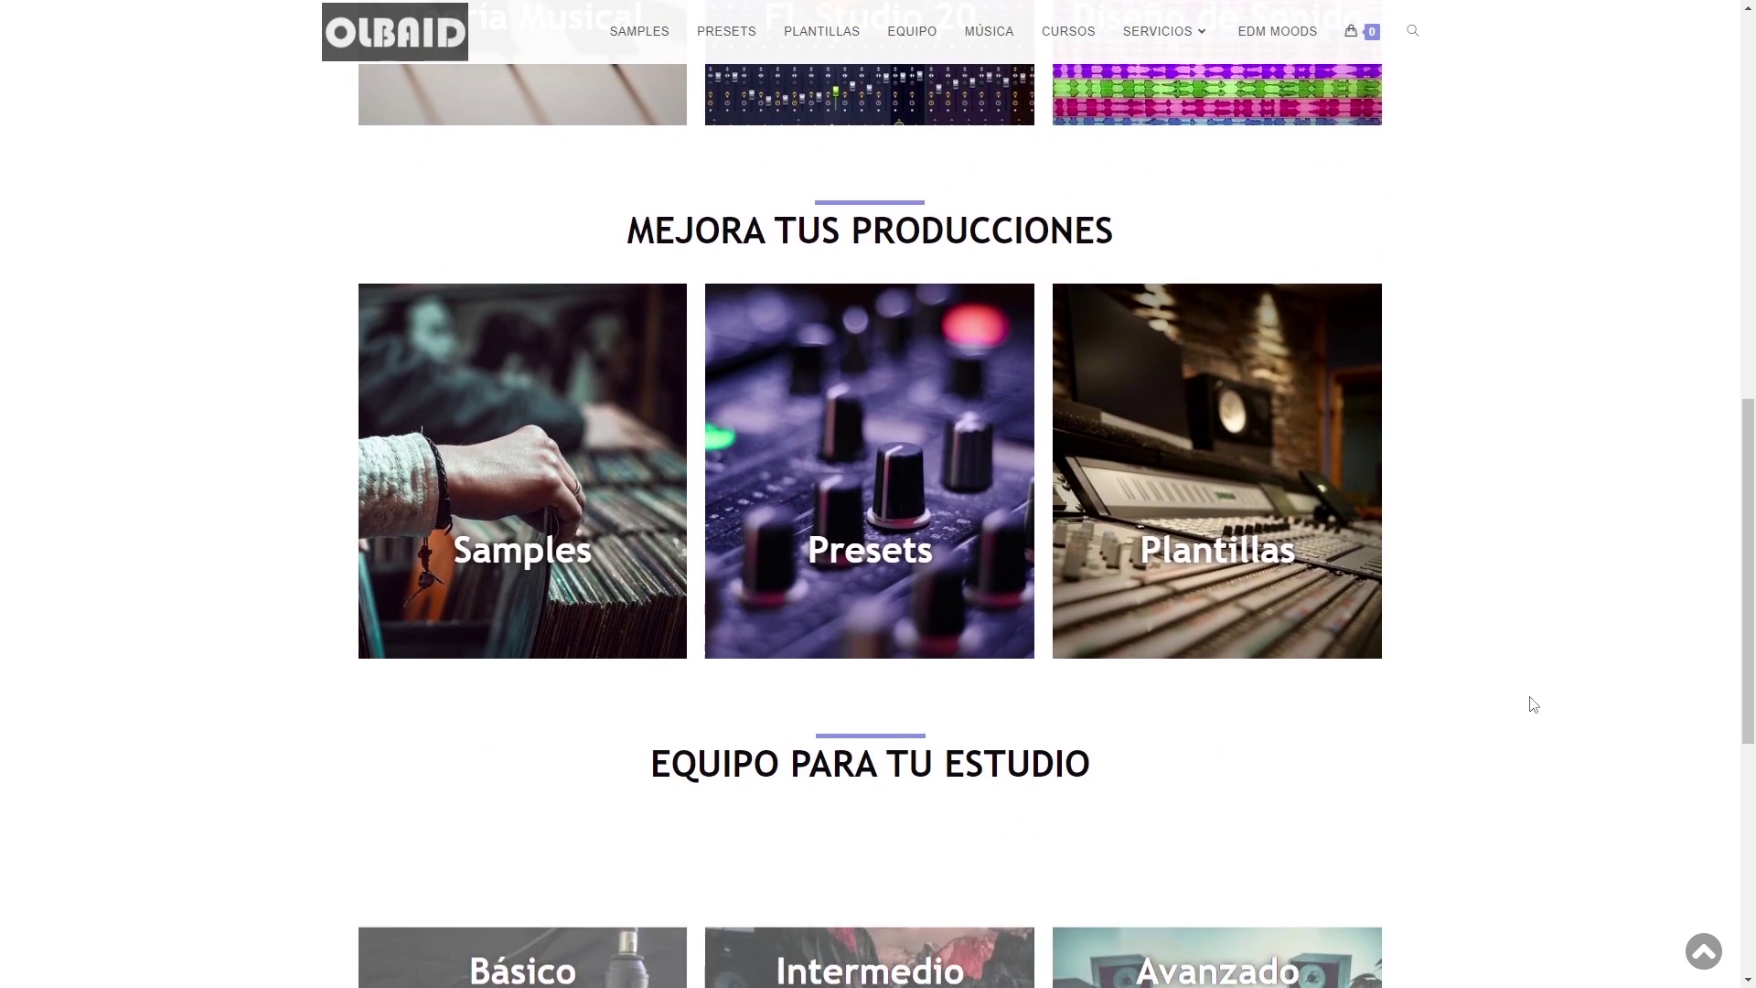
{"action": "scroll", "coordinate": [1533, 704], "scroll_direction": "down", "scroll_amount": 6}
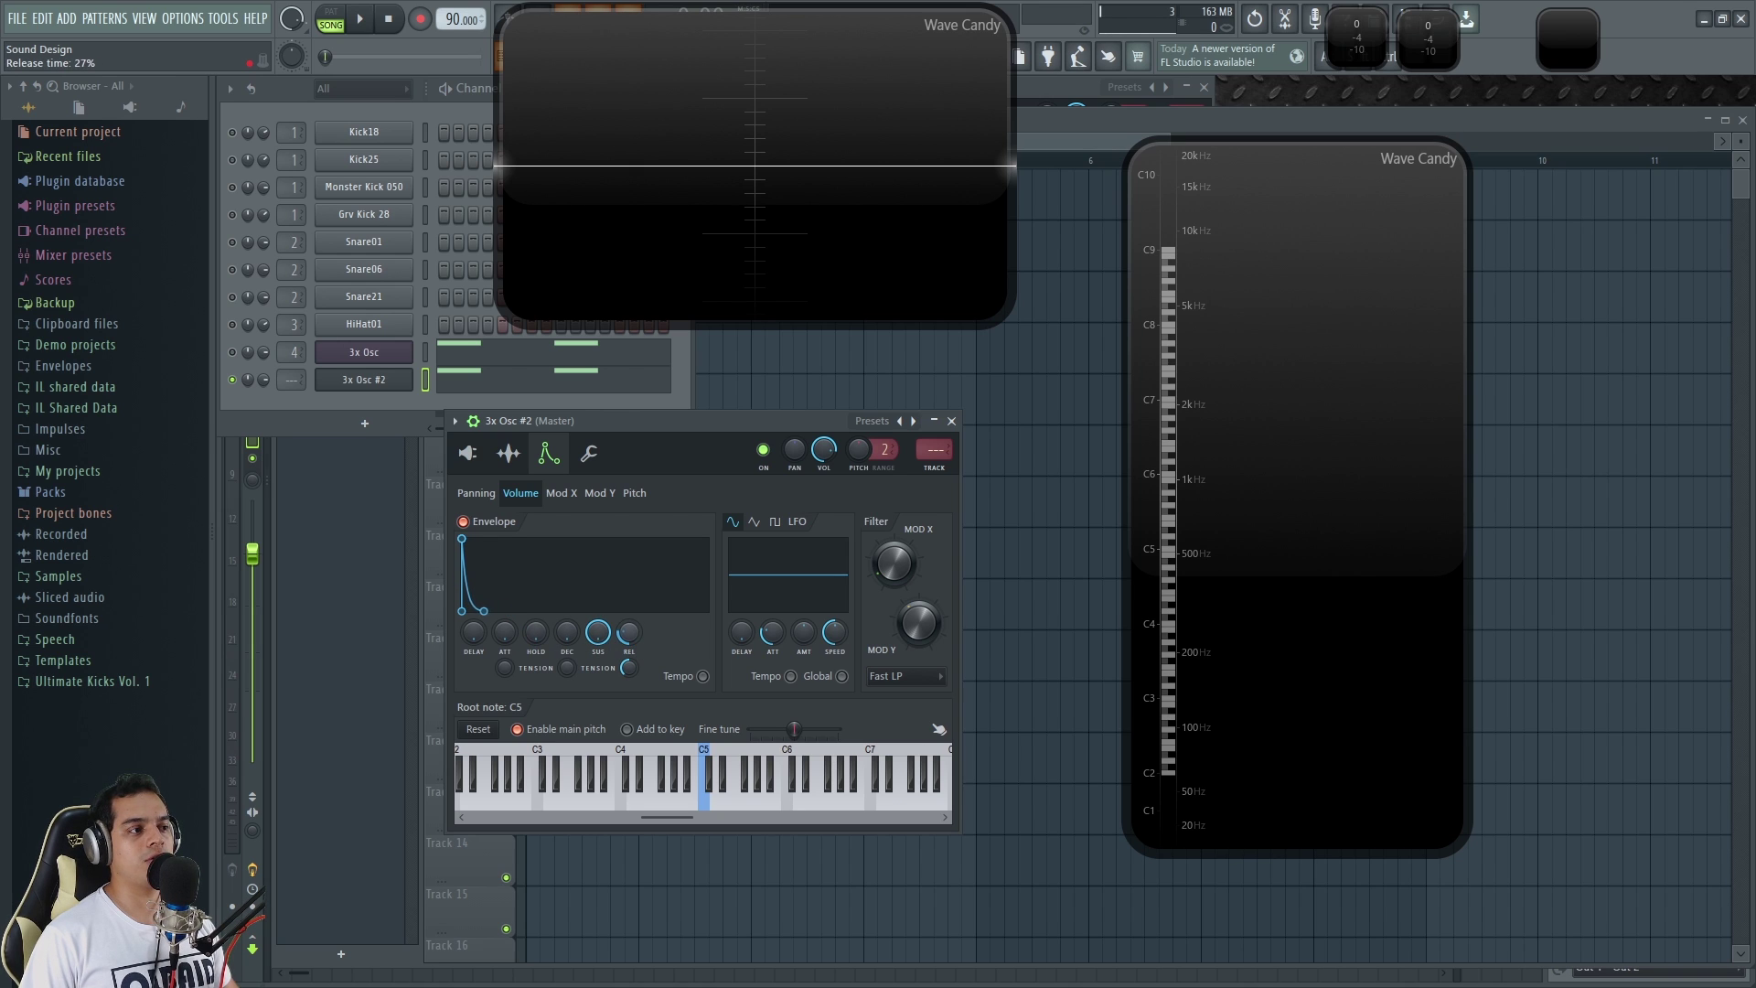
Back in FL Studio, shorten the release of the volume envelope on 3x Osc #2 and test it with repeated notes.
{"action": "key", "text": "x"}
{"action": "key", "text": "r"}
{"action": "key", "text": "w"}
{"action": "key", "text": "q"}
{"action": "key", "text": "x"}
{"action": "left_click_drag", "start_coordinate": [642, 644], "coordinate": [642, 655]}
{"action": "key", "text": "x"}
{"action": "key", "text": "x"}
{"action": "key", "text": "x"}
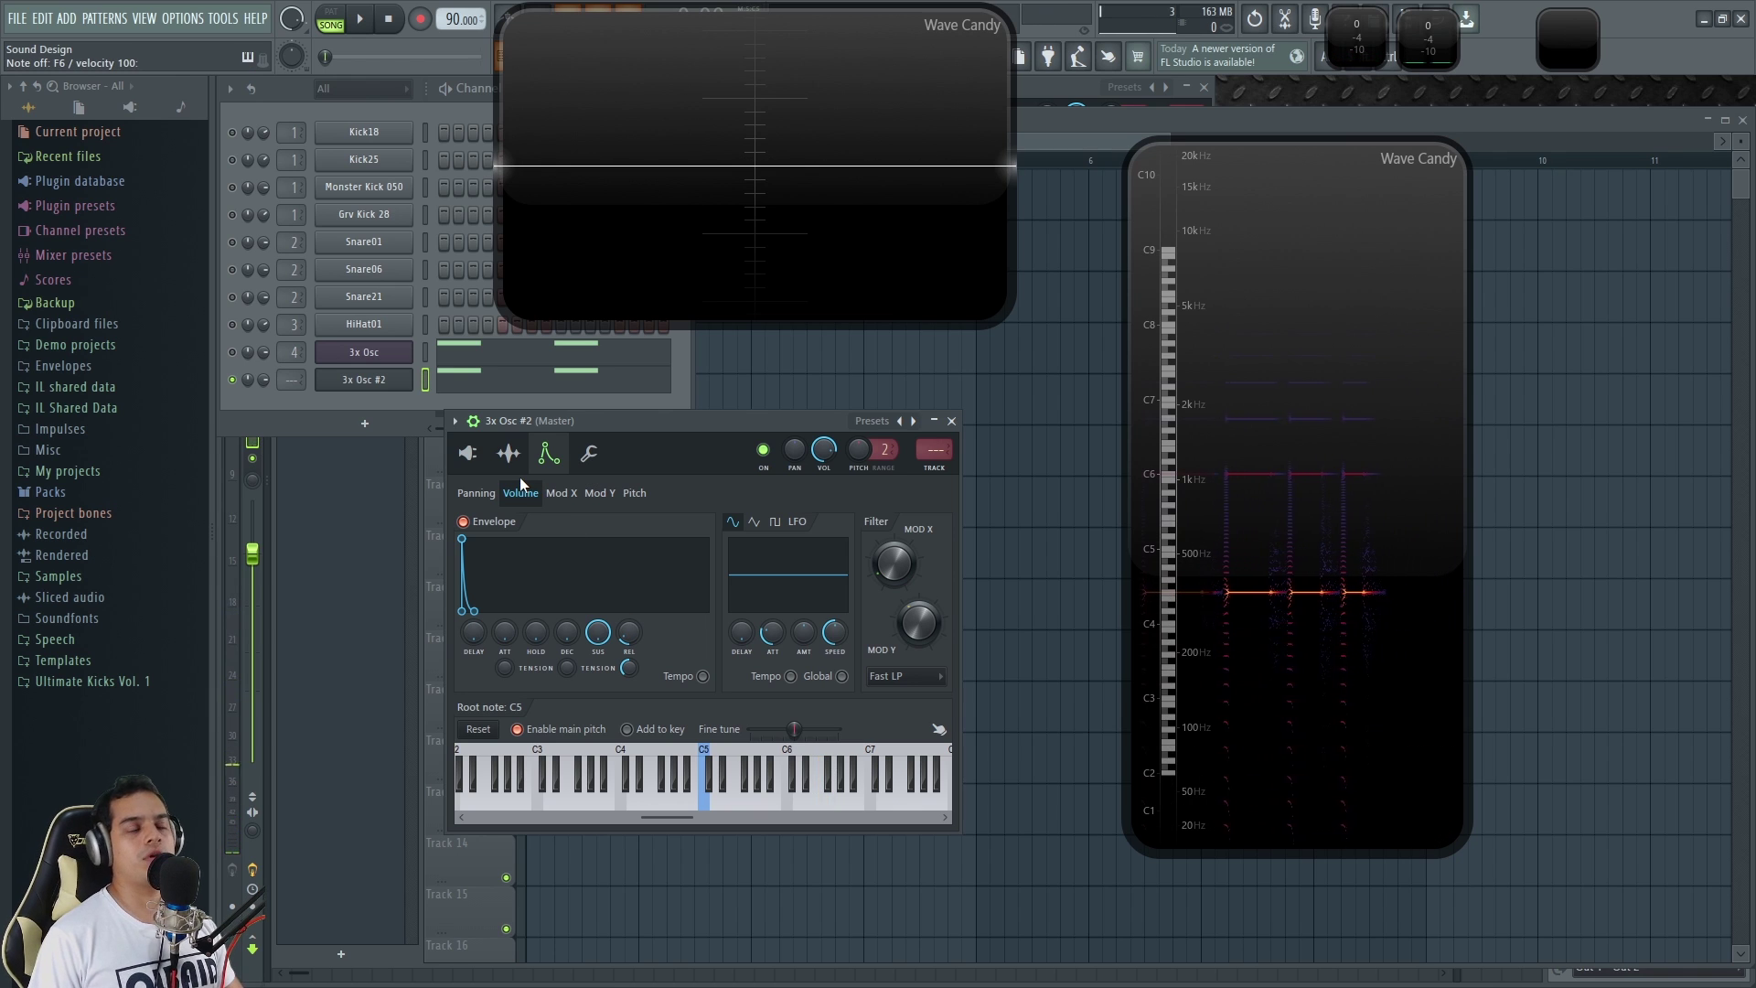
Set the pitch range to 24, the root note to C3 and the filter frequency (Mod X) to 100% while trying notes.
{"action": "left_click", "coordinate": [469, 454]}
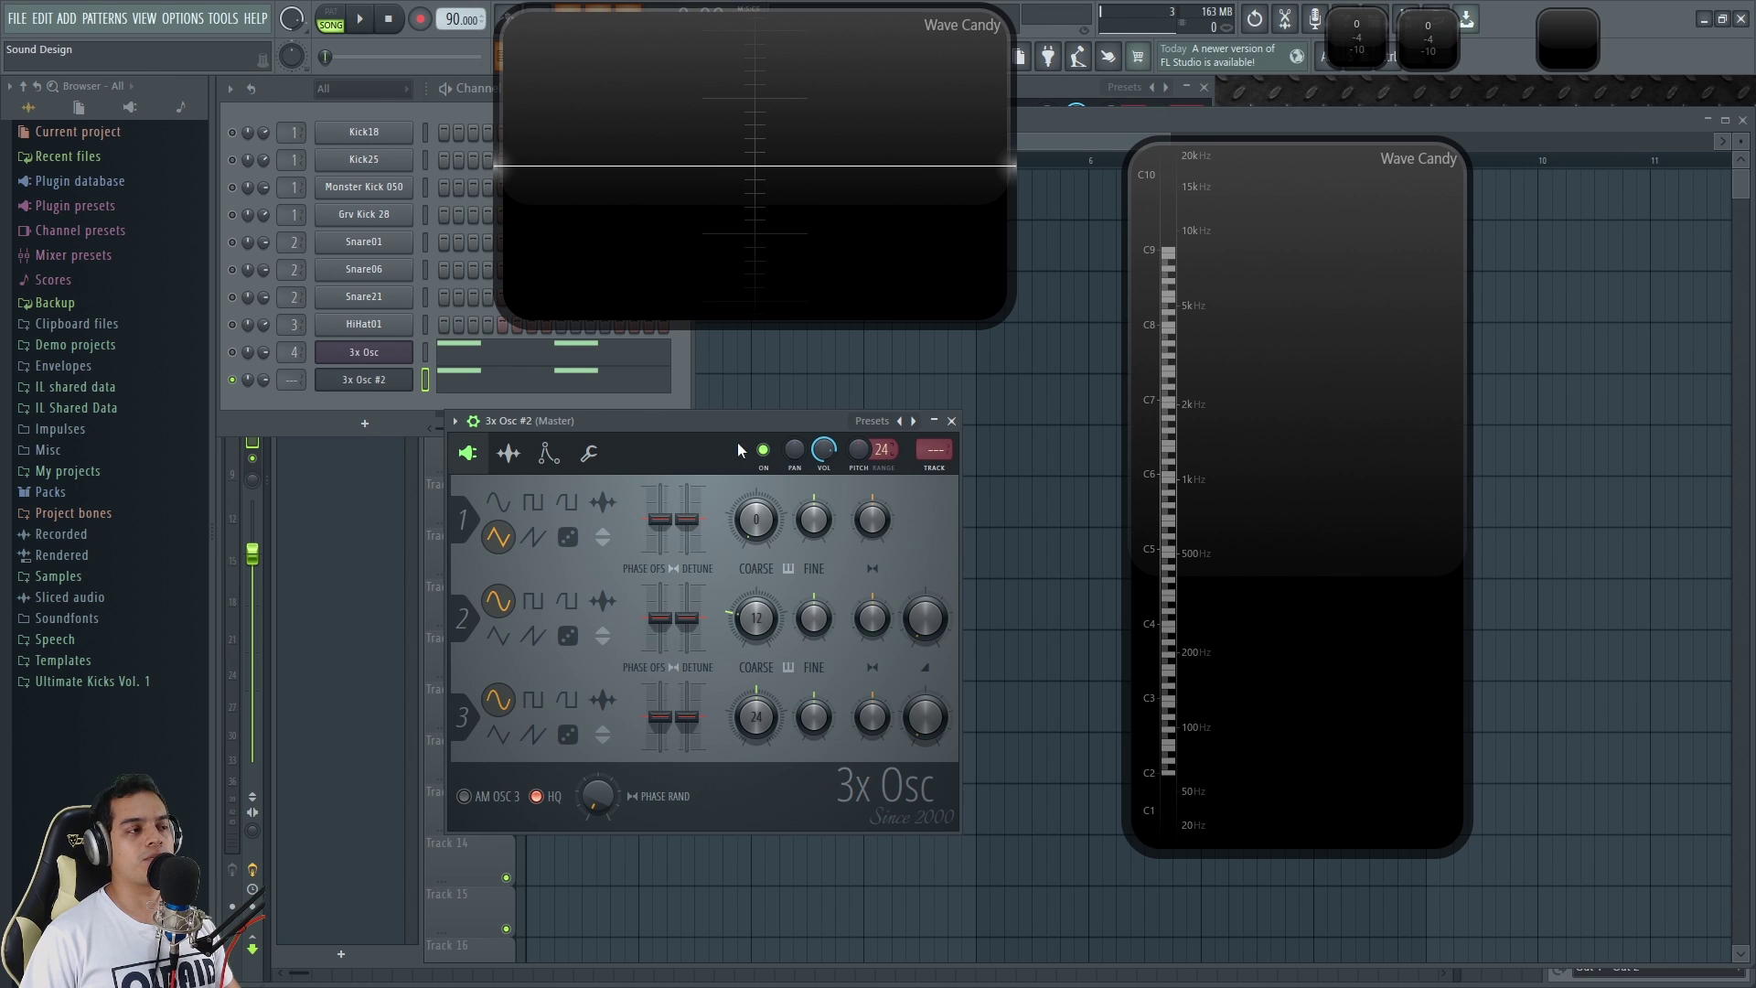
{"action": "left_click", "coordinate": [547, 455]}
{"action": "key", "text": "v"}
{"action": "key", "text": "y"}
{"action": "key", "text": "t"}
{"action": "key", "text": "u"}
{"action": "key", "text": "t"}
{"action": "key", "text": "r"}
{"action": "key", "text": "e"}
{"action": "key", "text": "c"}
{"action": "key", "text": "e"}
{"action": "key", "text": "c"}
{"action": "key", "text": "e"}
{"action": "key", "text": "c"}
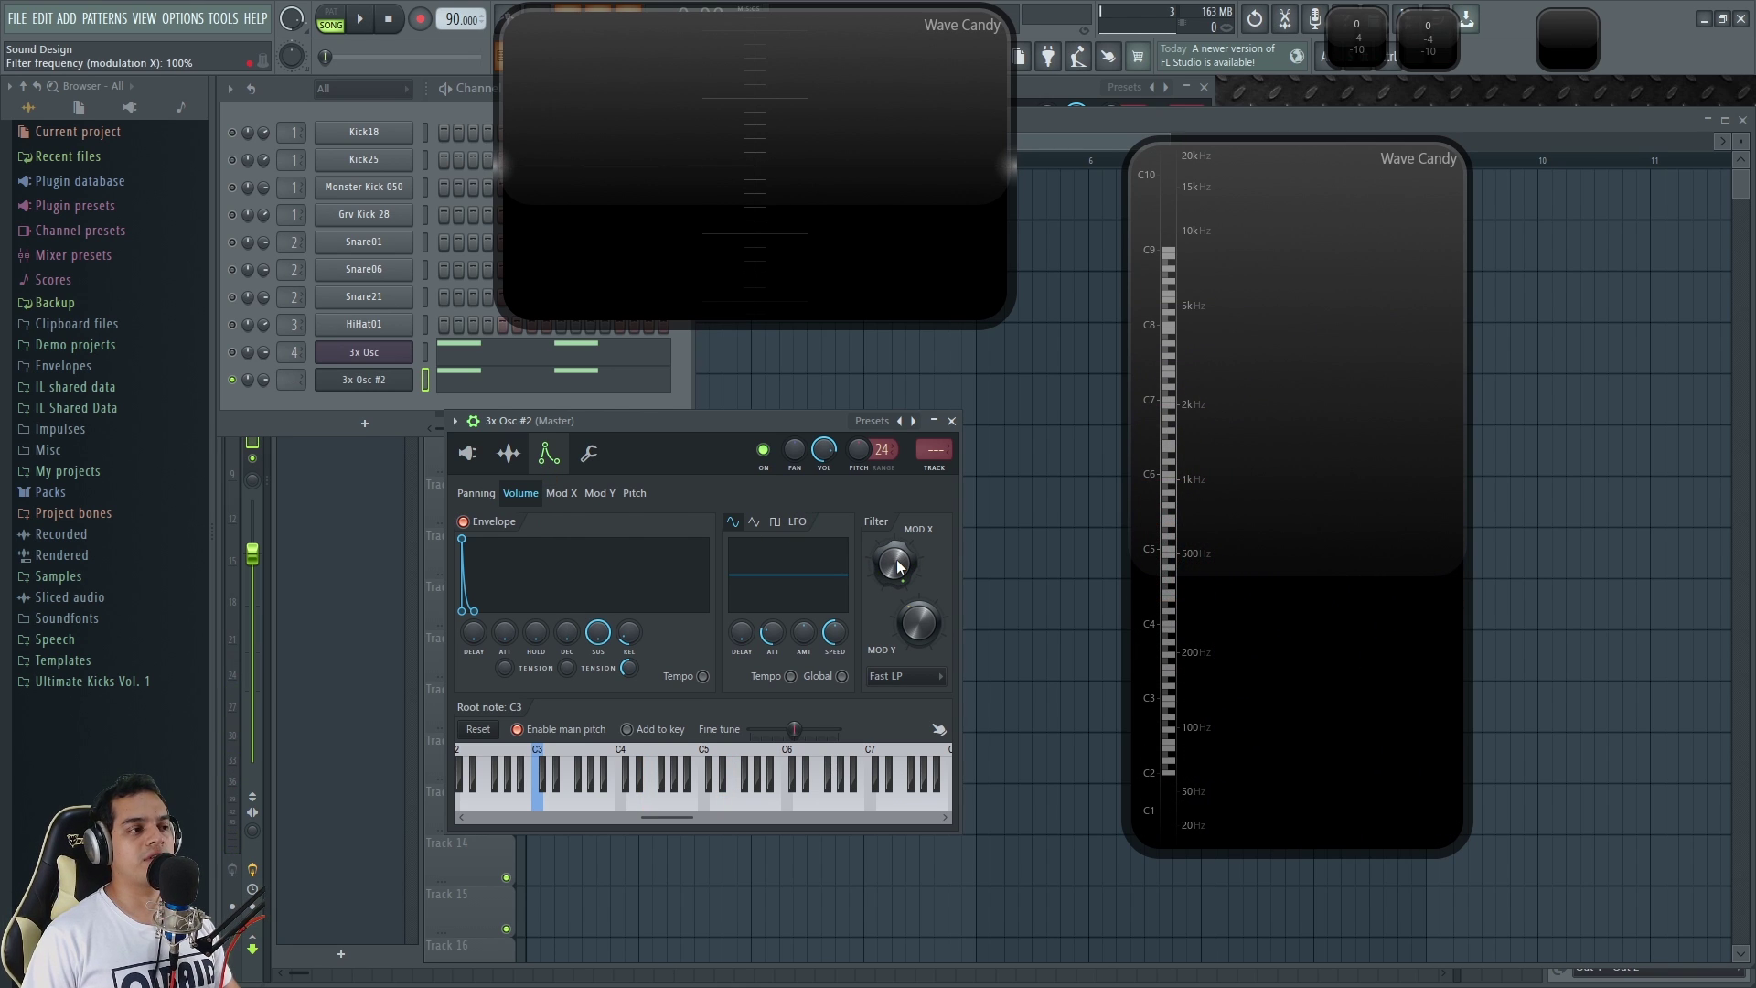
Play several notes, including repeated E4s, with the root note at C3 to hear how it shifts the pitch.
{"action": "key", "text": "e"}
{"action": "key", "text": "c"}
{"action": "key", "text": "t"}
{"action": "key", "text": "e"}
{"action": "key", "text": "w"}
{"action": "key", "text": "c"}
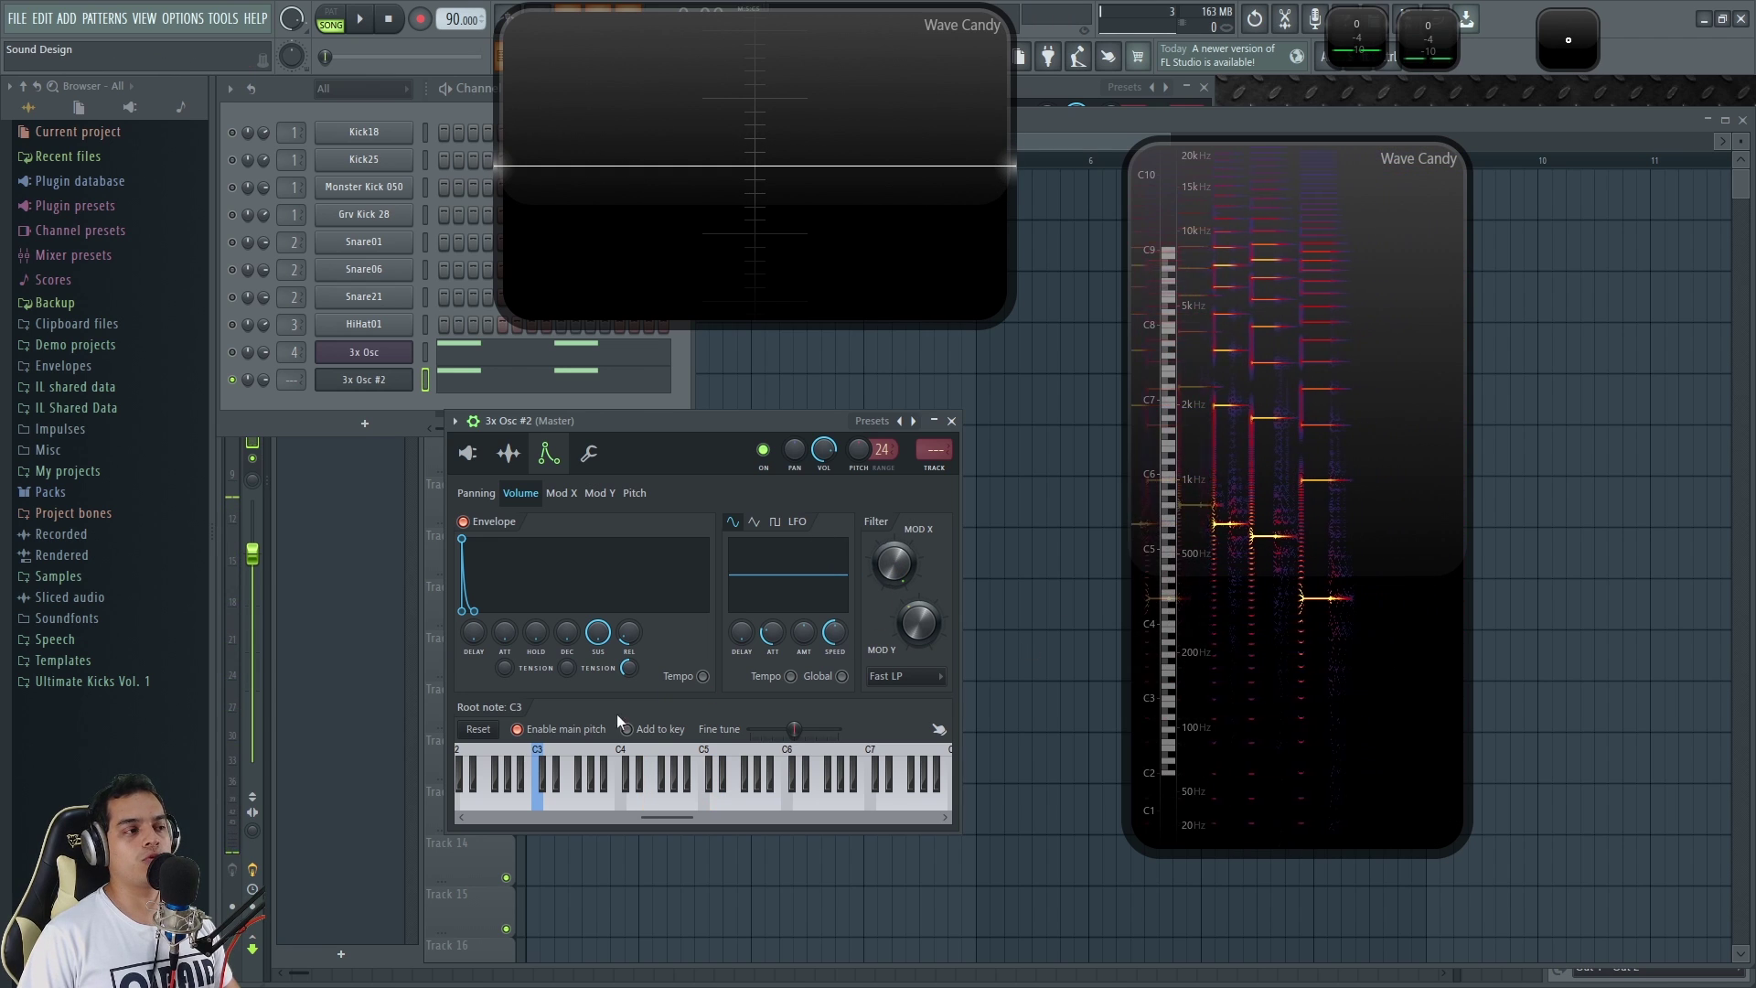
{"action": "key", "text": "c"}
{"action": "key", "text": "c"}
{"action": "key", "text": "c"}
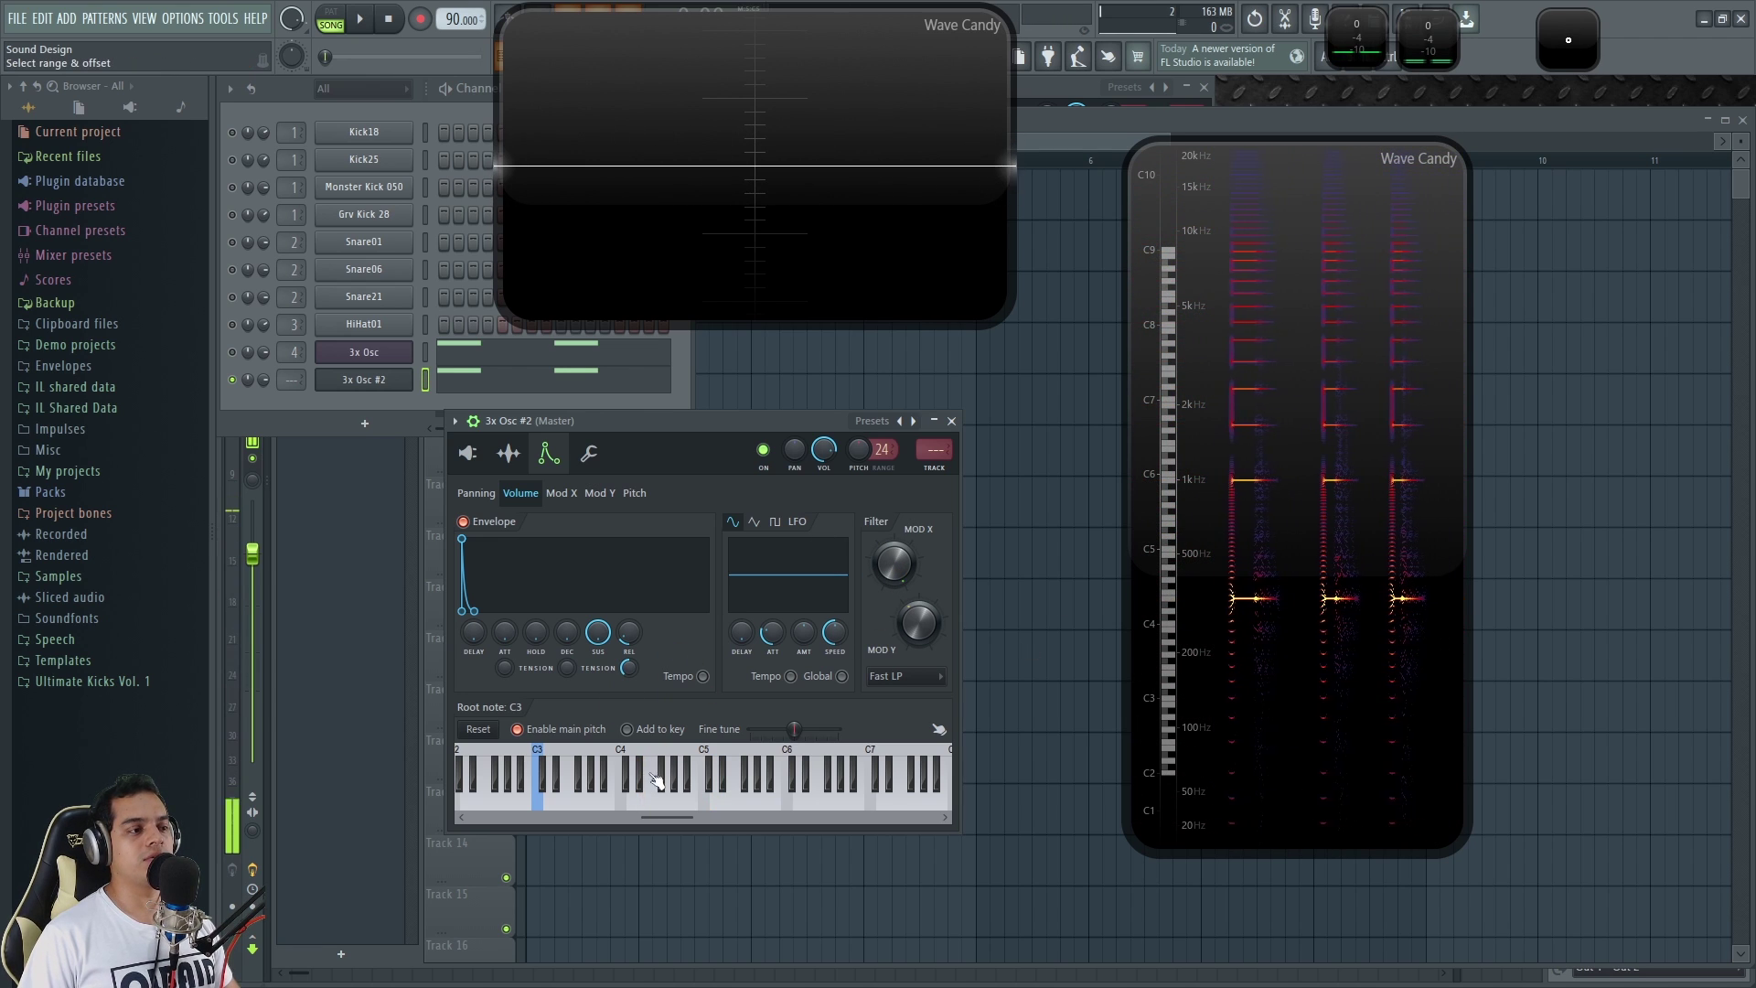
Set the root note back to C5 and replay E4 to check the pitch.
{"action": "left_click", "coordinate": [710, 797]}
{"action": "key", "text": "c"}
{"action": "key", "text": "c"}
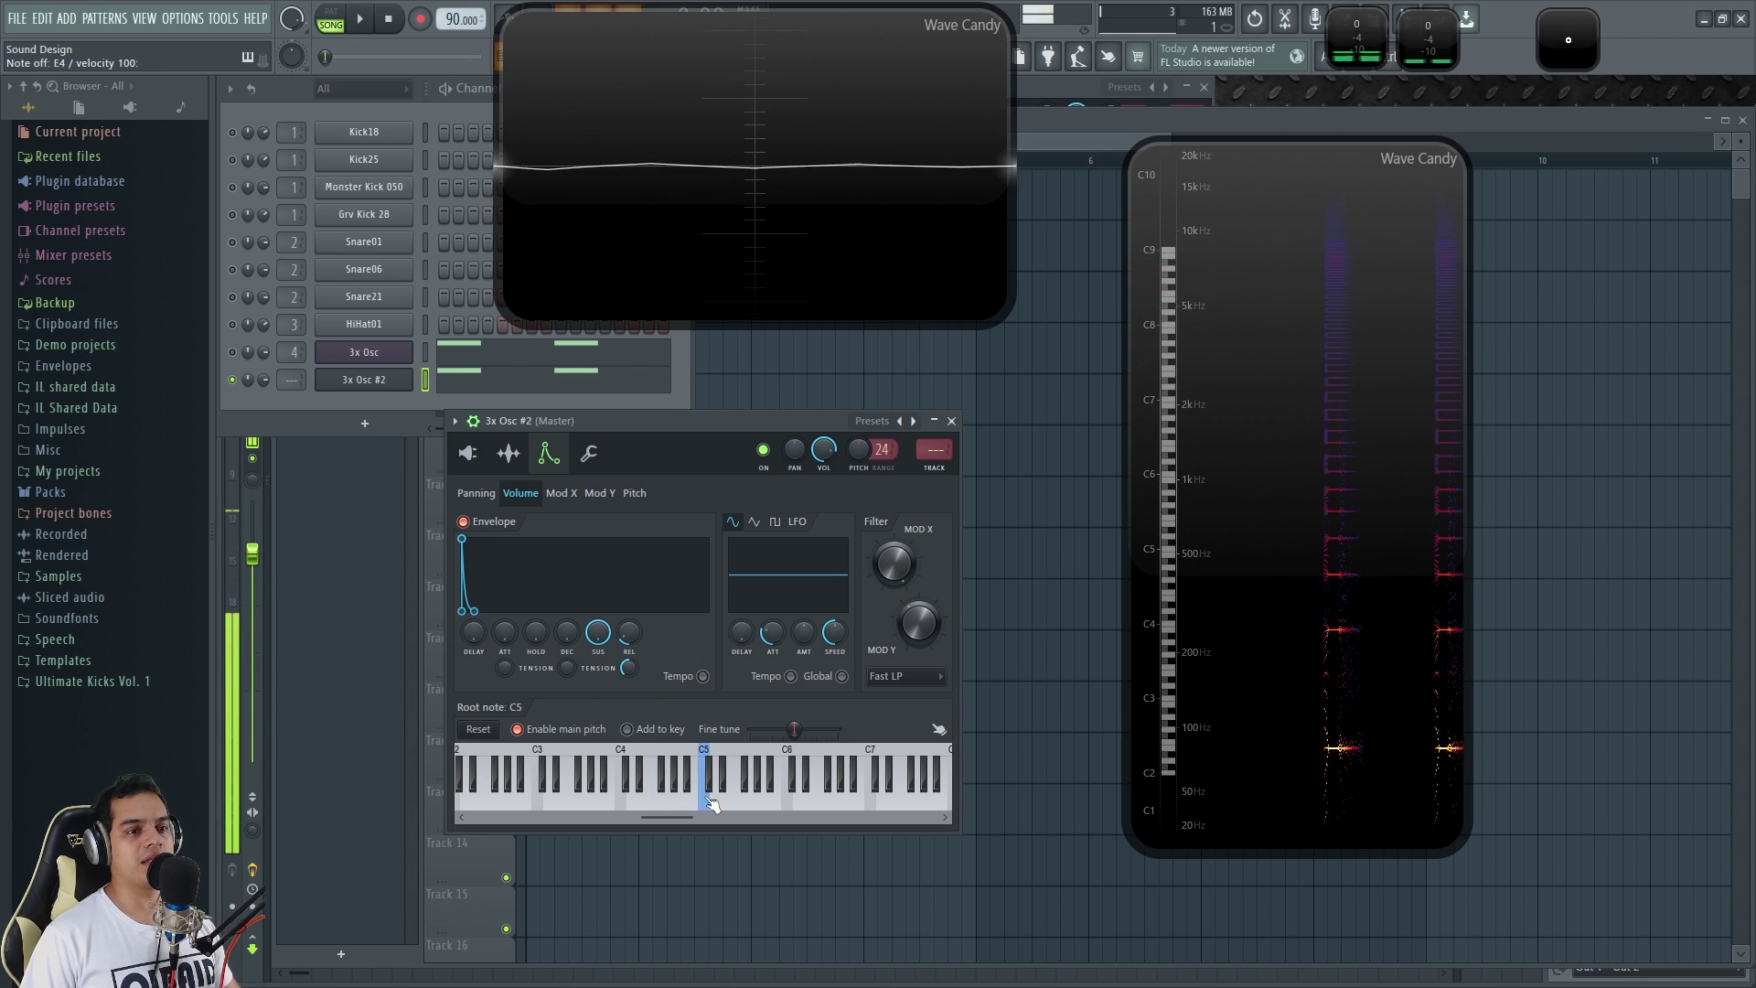
{"action": "key", "text": "c"}
{"action": "key", "text": "c"}
Set the volume envelope's release to 0% and play E4 repeatedly to examine how the notes end.
{"action": "scroll", "coordinate": [637, 635], "scroll_direction": "down", "scroll_amount": 5}
{"action": "key", "text": "c"}
{"action": "key", "text": "c"}
{"action": "key", "text": "c"}
{"action": "key", "text": "c"}
{"action": "key", "text": "c"}
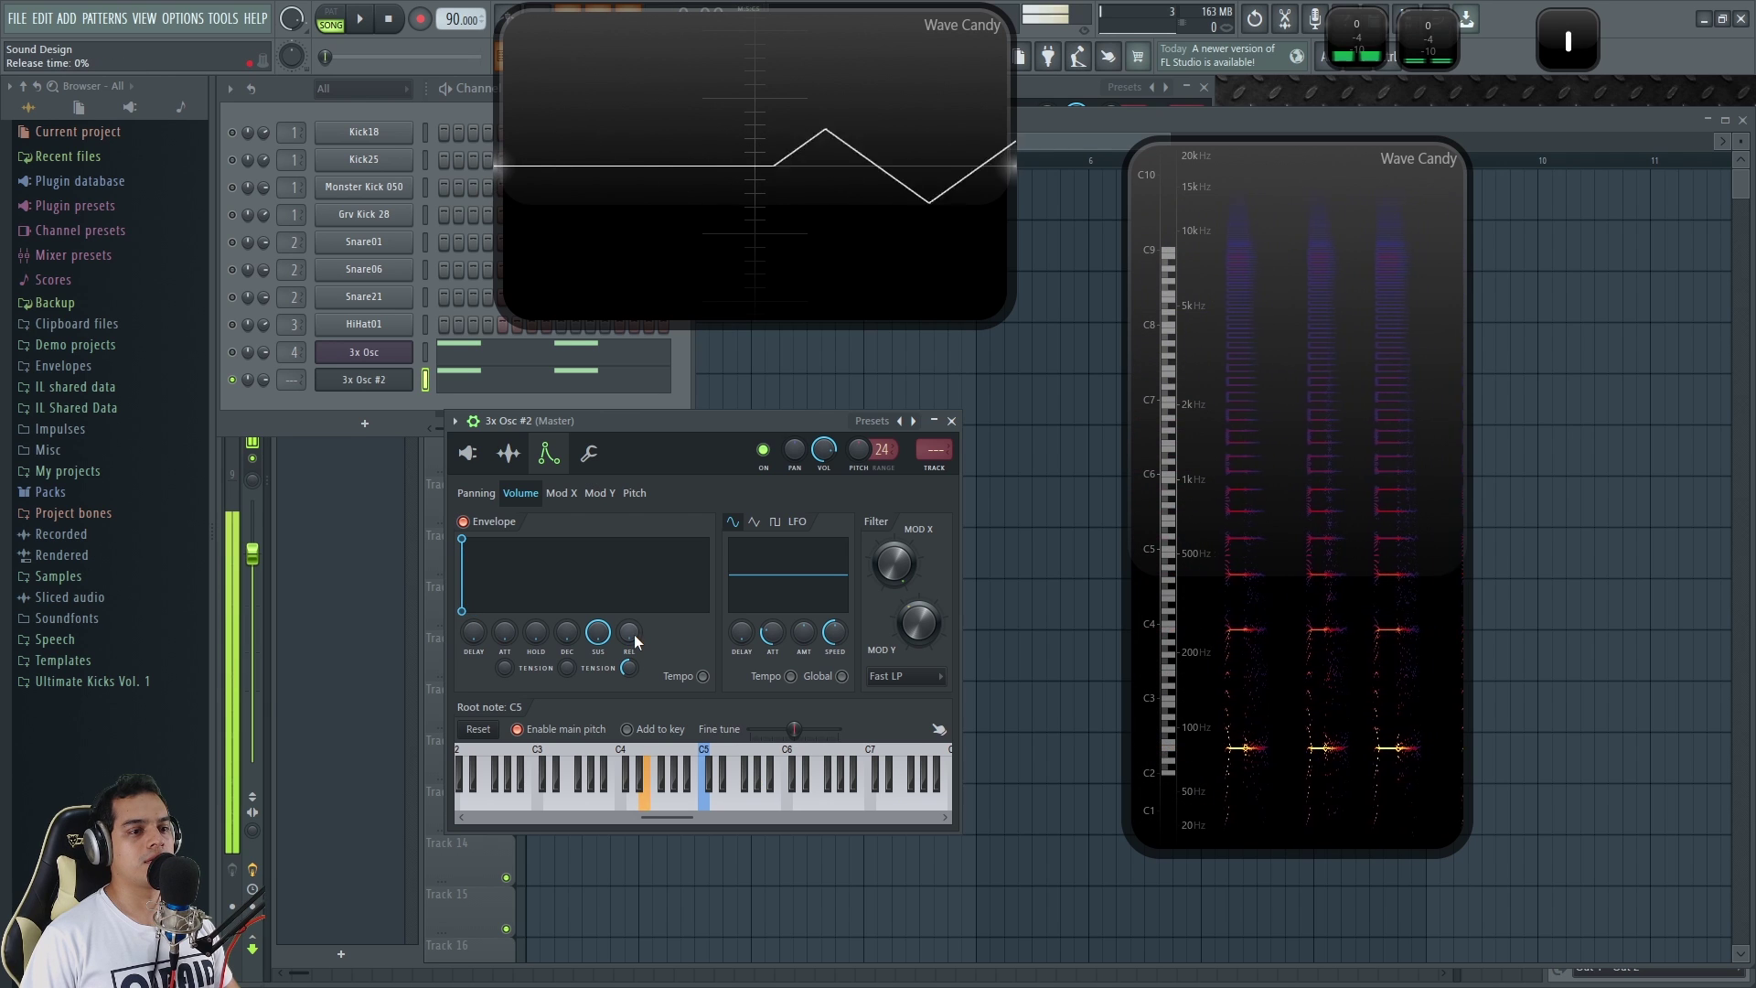
{"action": "mouse_move", "coordinate": [635, 636]}
{"action": "left_mouse_down"}
{"action": "mouse_move", "coordinate": [635, 619]}
{"action": "mouse_move", "coordinate": [633, 671]}
{"action": "left_mouse_up"}
{"action": "key", "text": "c"}
{"action": "key", "text": "c"}
{"action": "key", "text": "c"}
{"action": "key", "text": "c"}
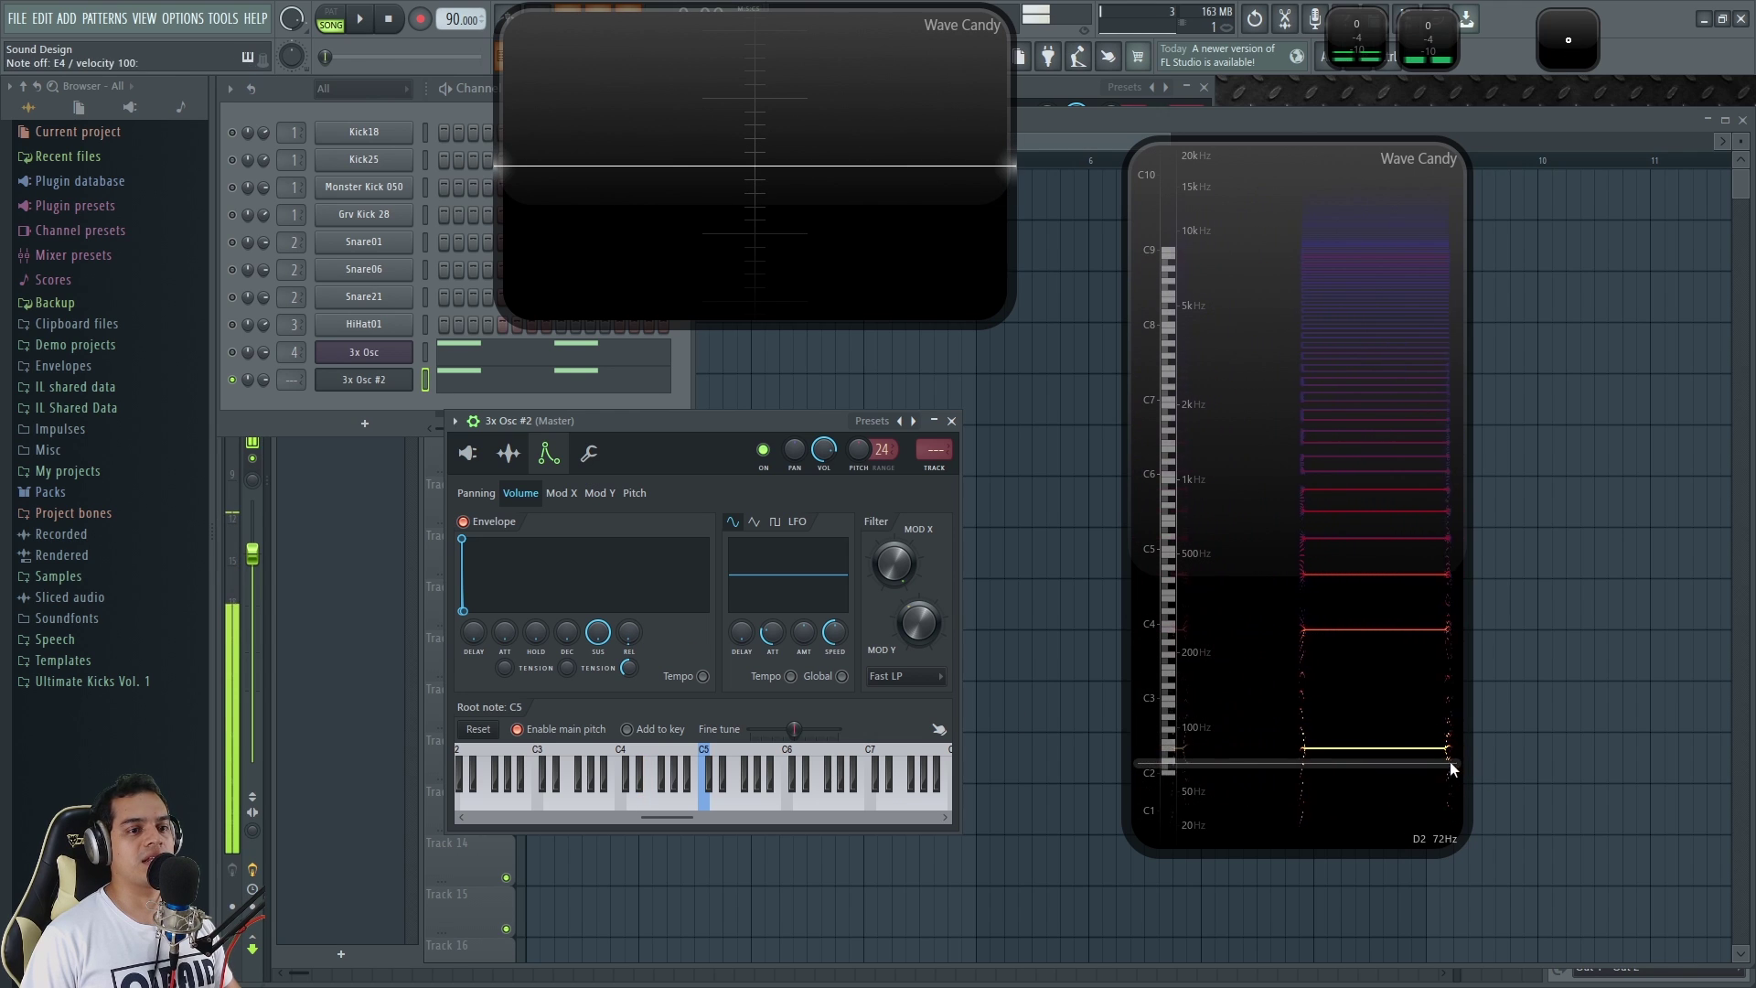
{"action": "key", "text": "c"}
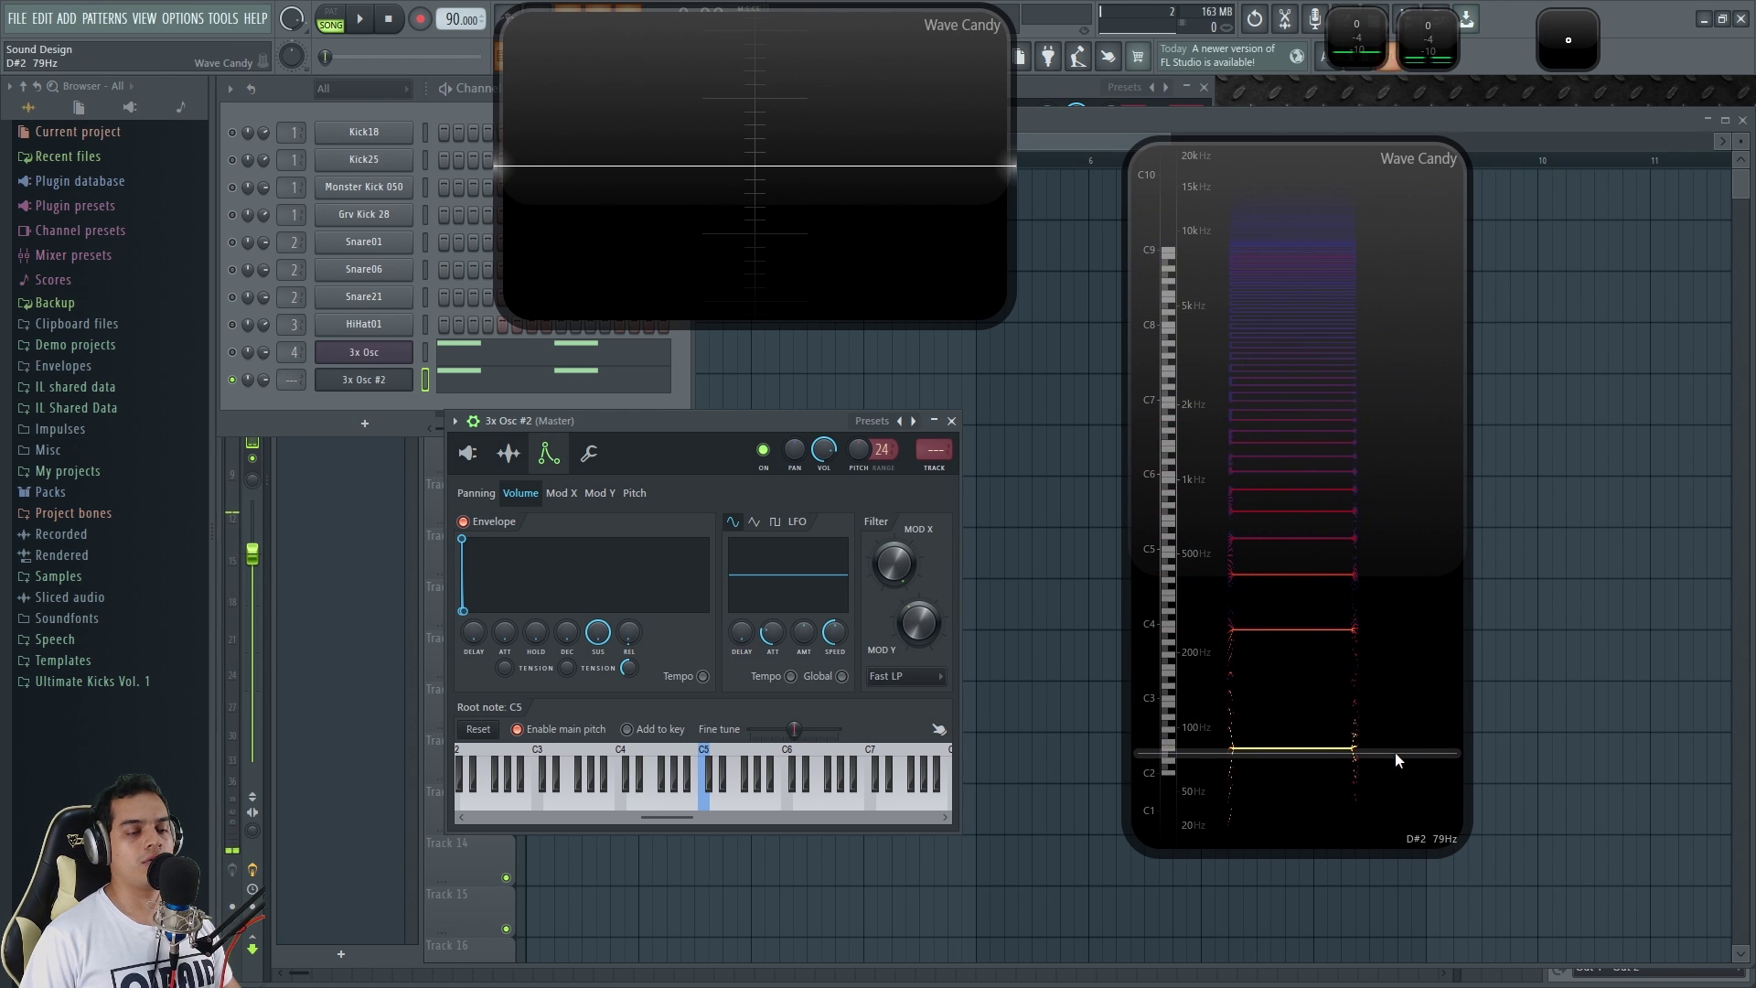
{"action": "key", "text": "c"}
Set the volume envelope's release to 13% and replay E4 to check the note ending.
{"action": "left_click_drag", "start_coordinate": [629, 633], "coordinate": [630, 623]}
{"action": "key", "text": "c"}
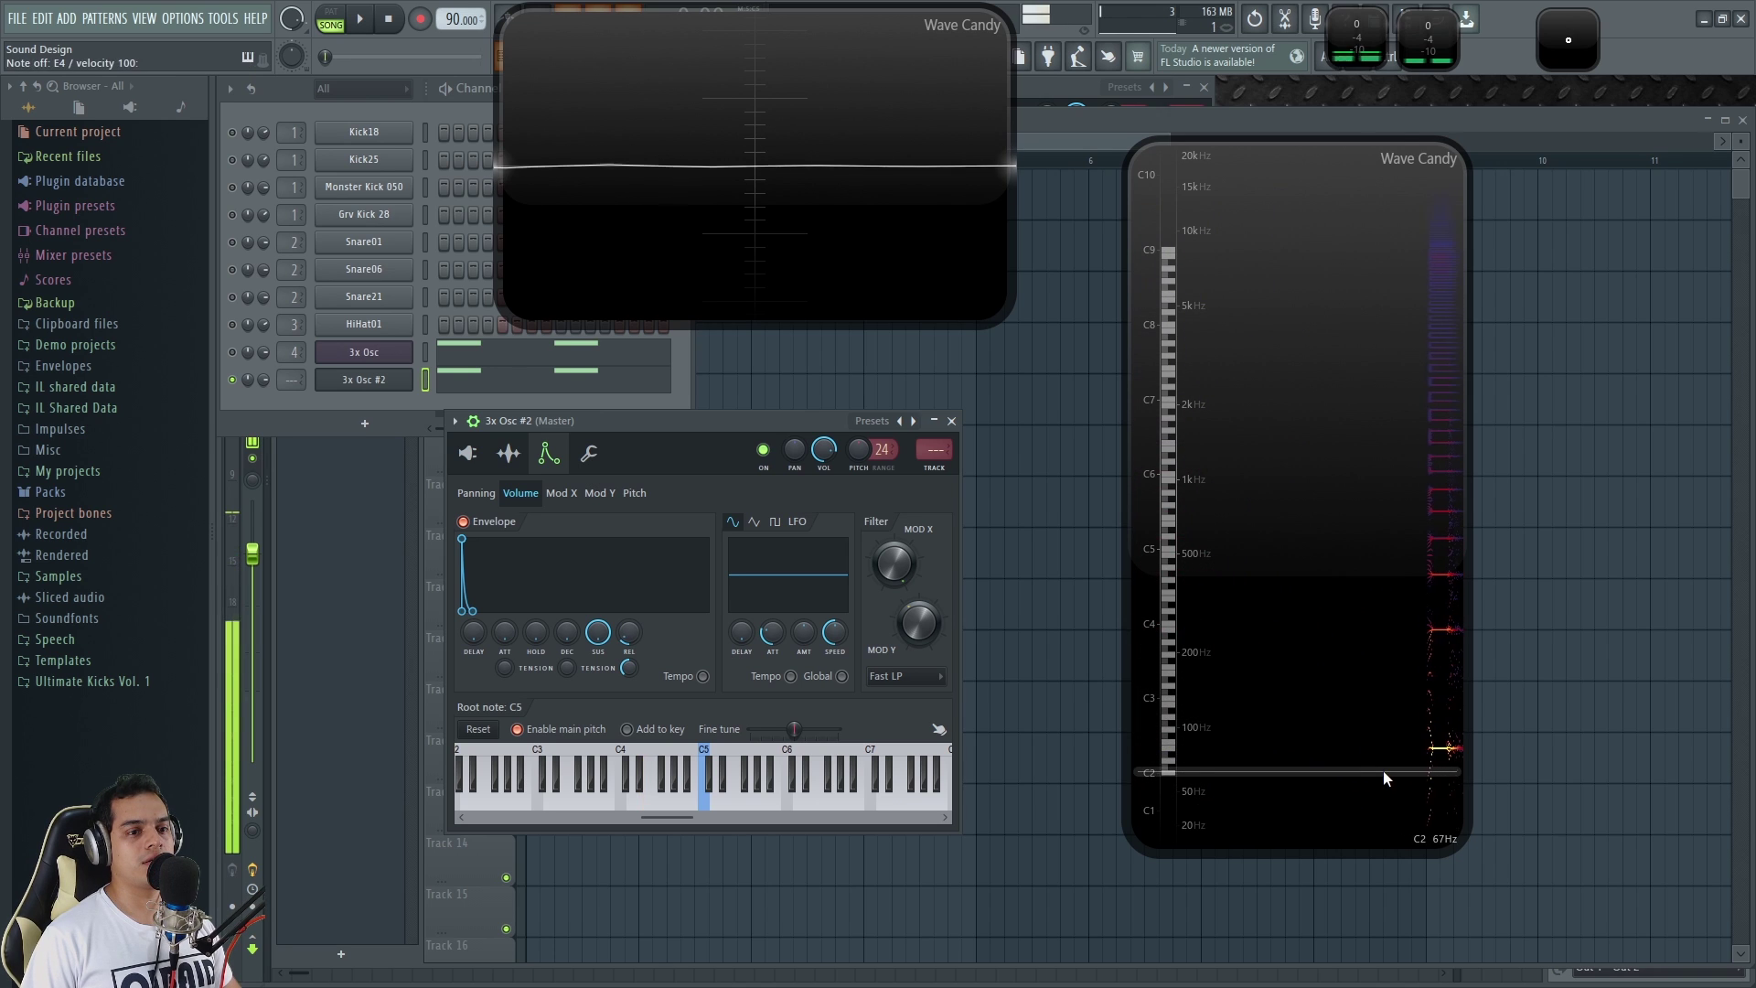
{"action": "key", "text": "c"}
{"action": "key", "text": "c"}
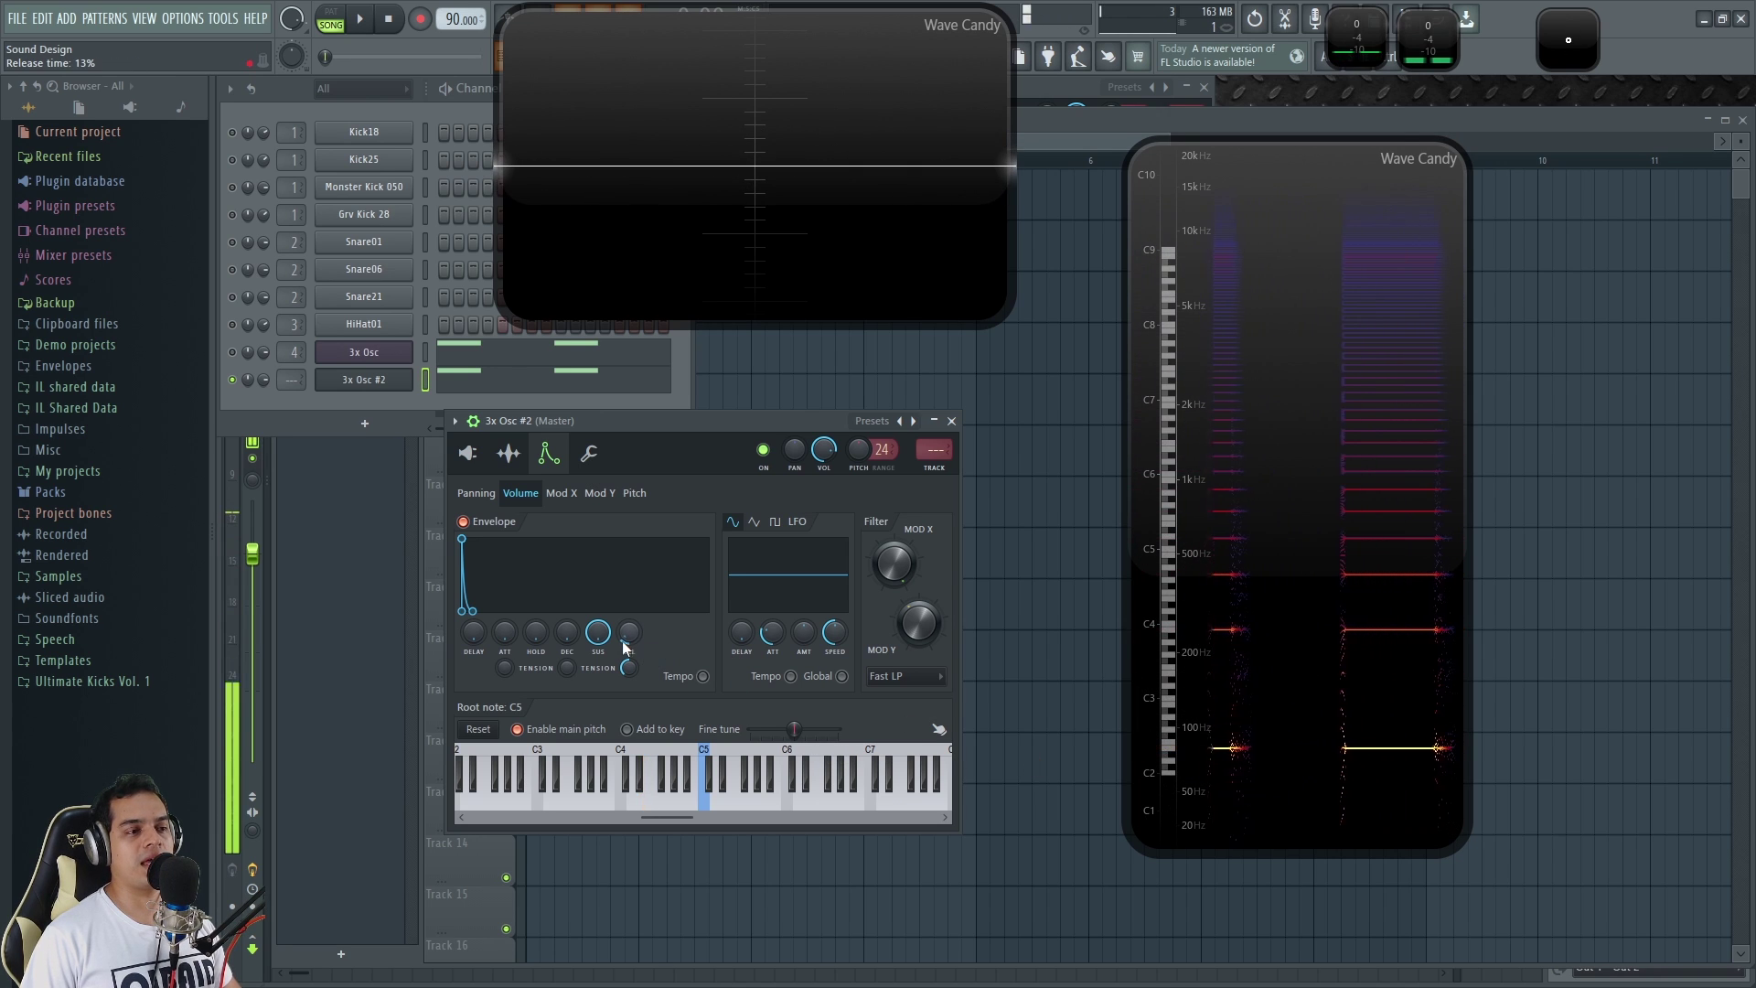
Enable the pitch envelope with a raised amount, no attack, hold or sustain and about 45% decay, testing it with E5.
{"action": "left_click", "coordinate": [635, 493]}
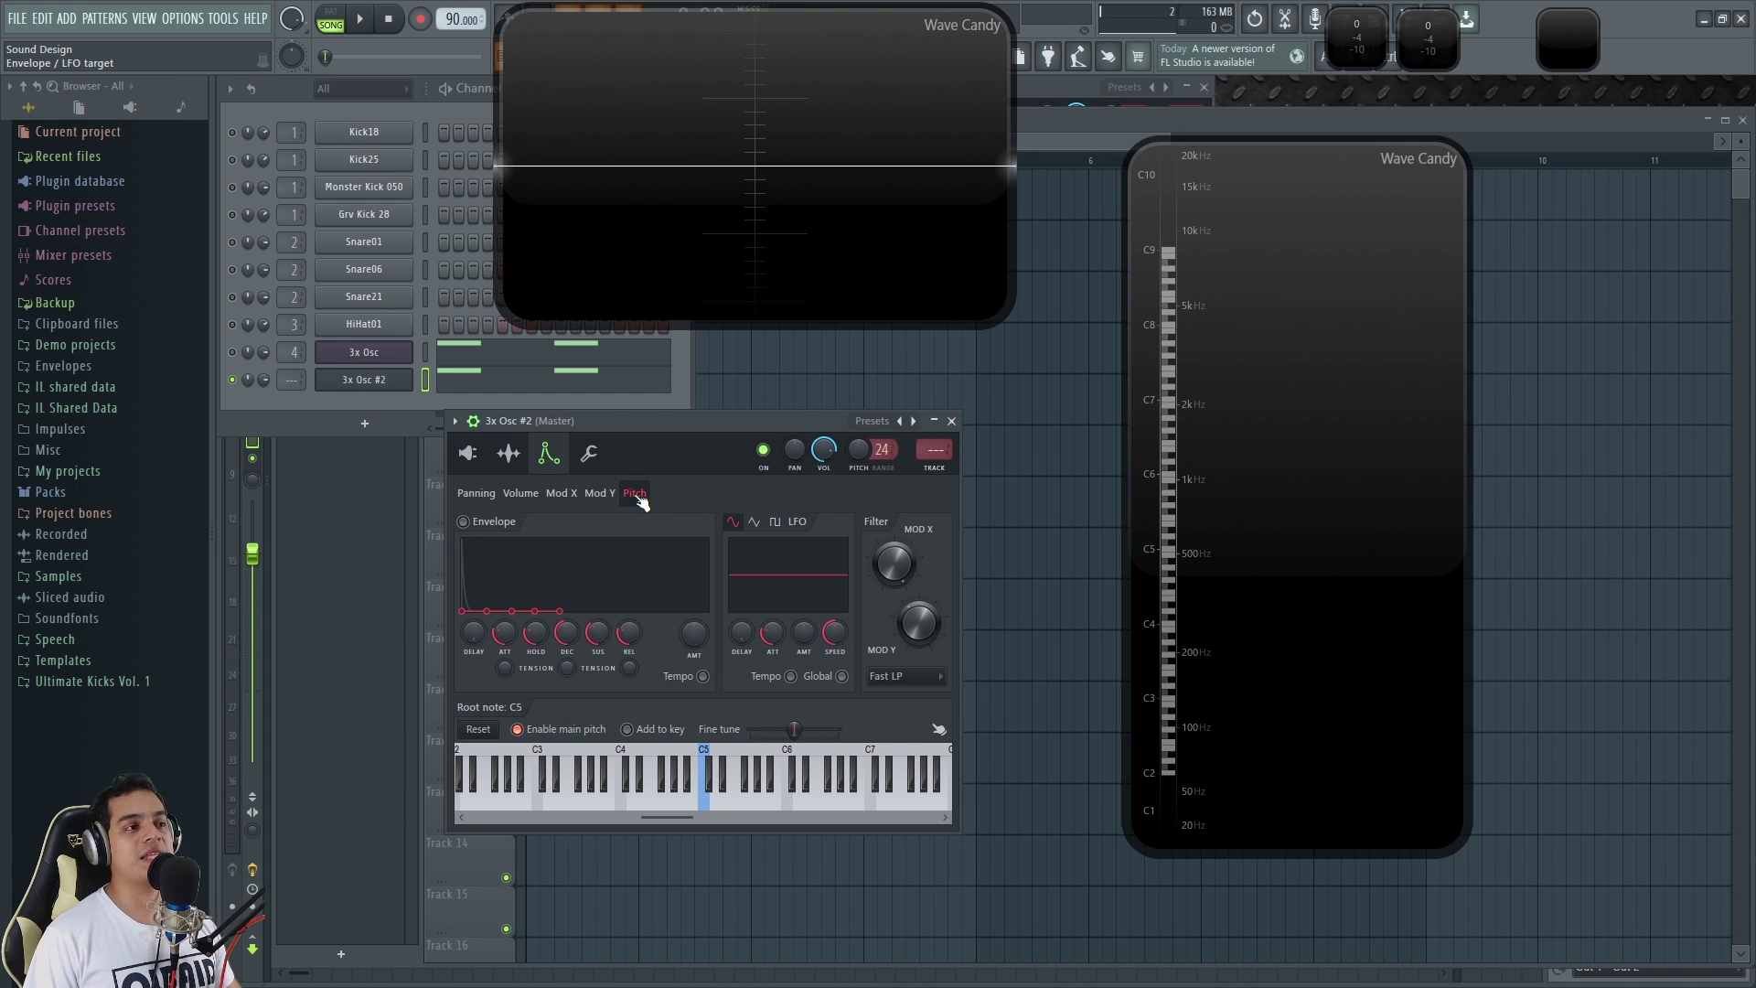
{"action": "key", "text": "c"}
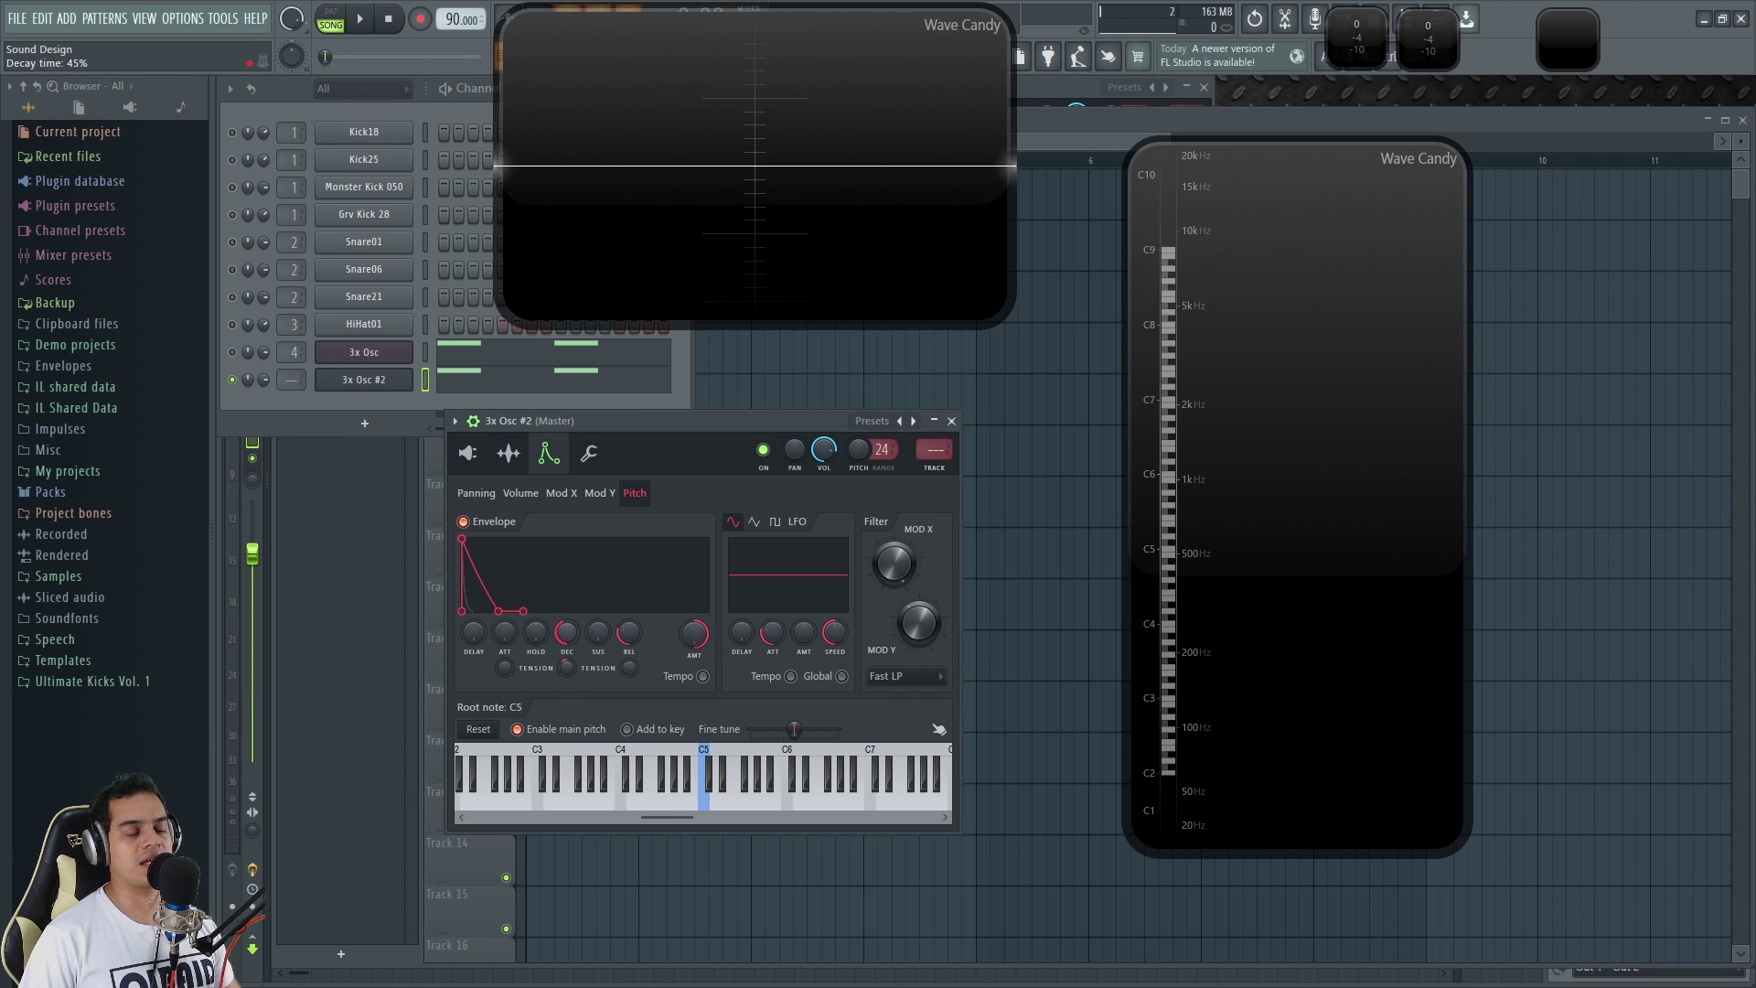
{"action": "key", "text": "e"}
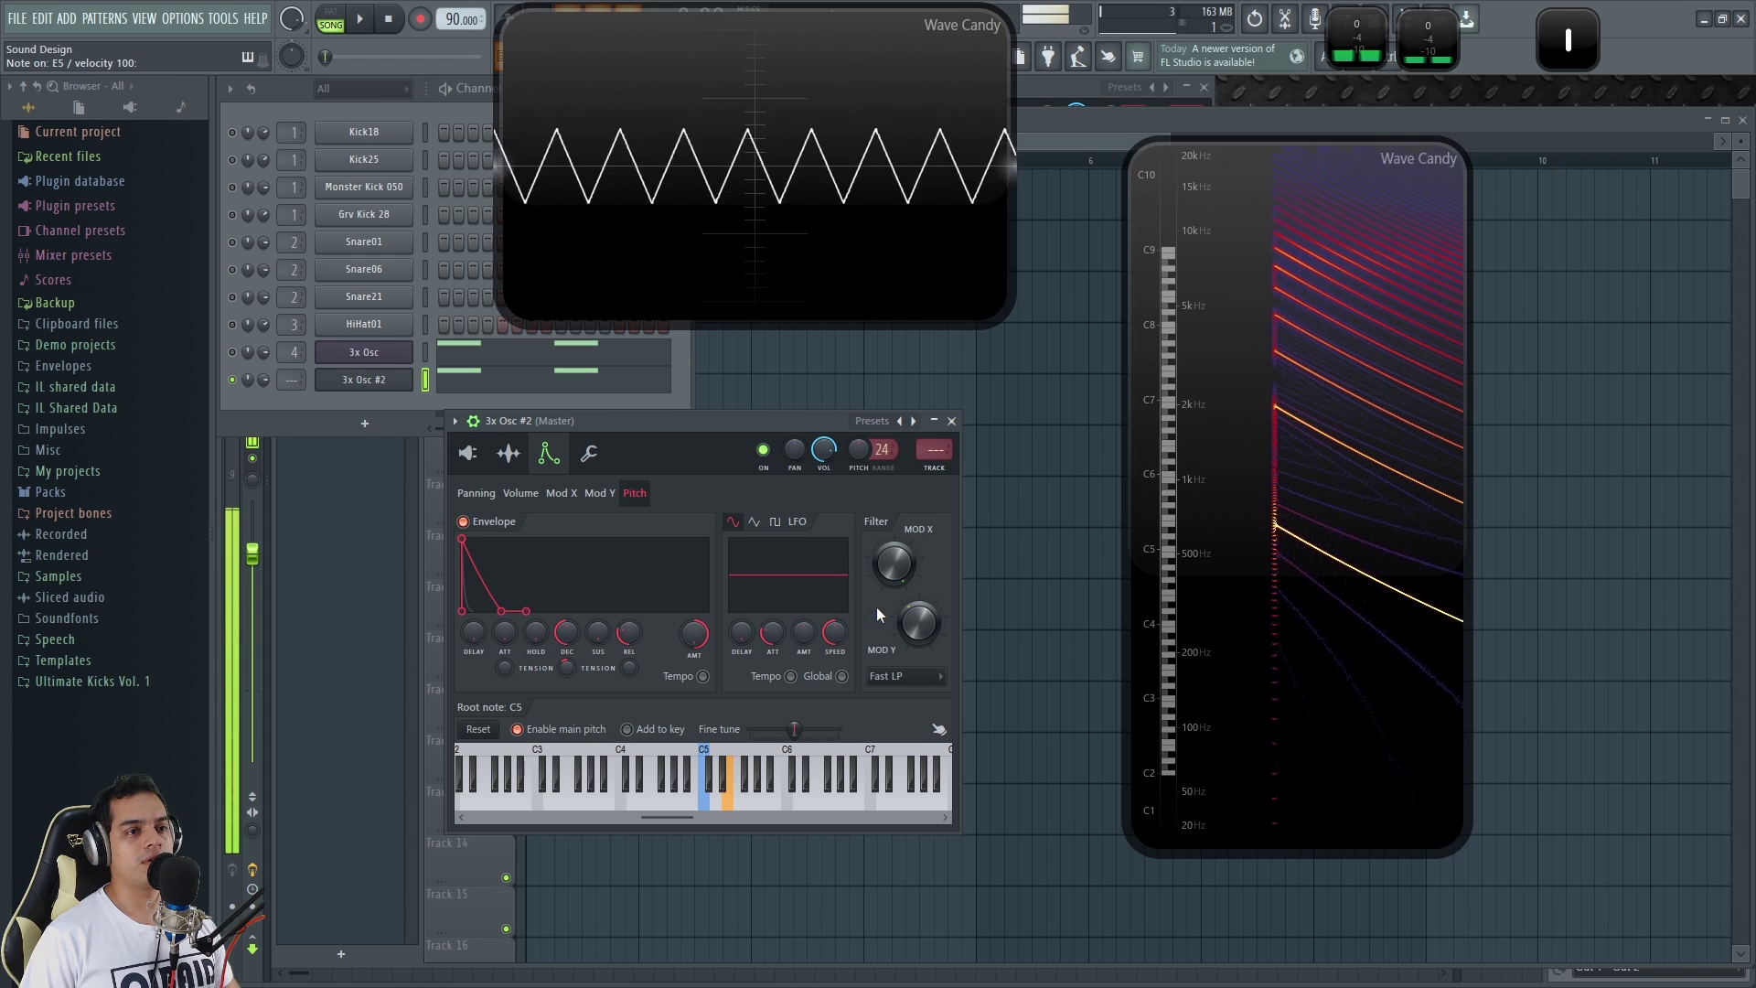
Play E4 while viewing the oscillators, then shorten the pitch envelope's decay time to 26%.
{"action": "left_click", "coordinate": [468, 453]}
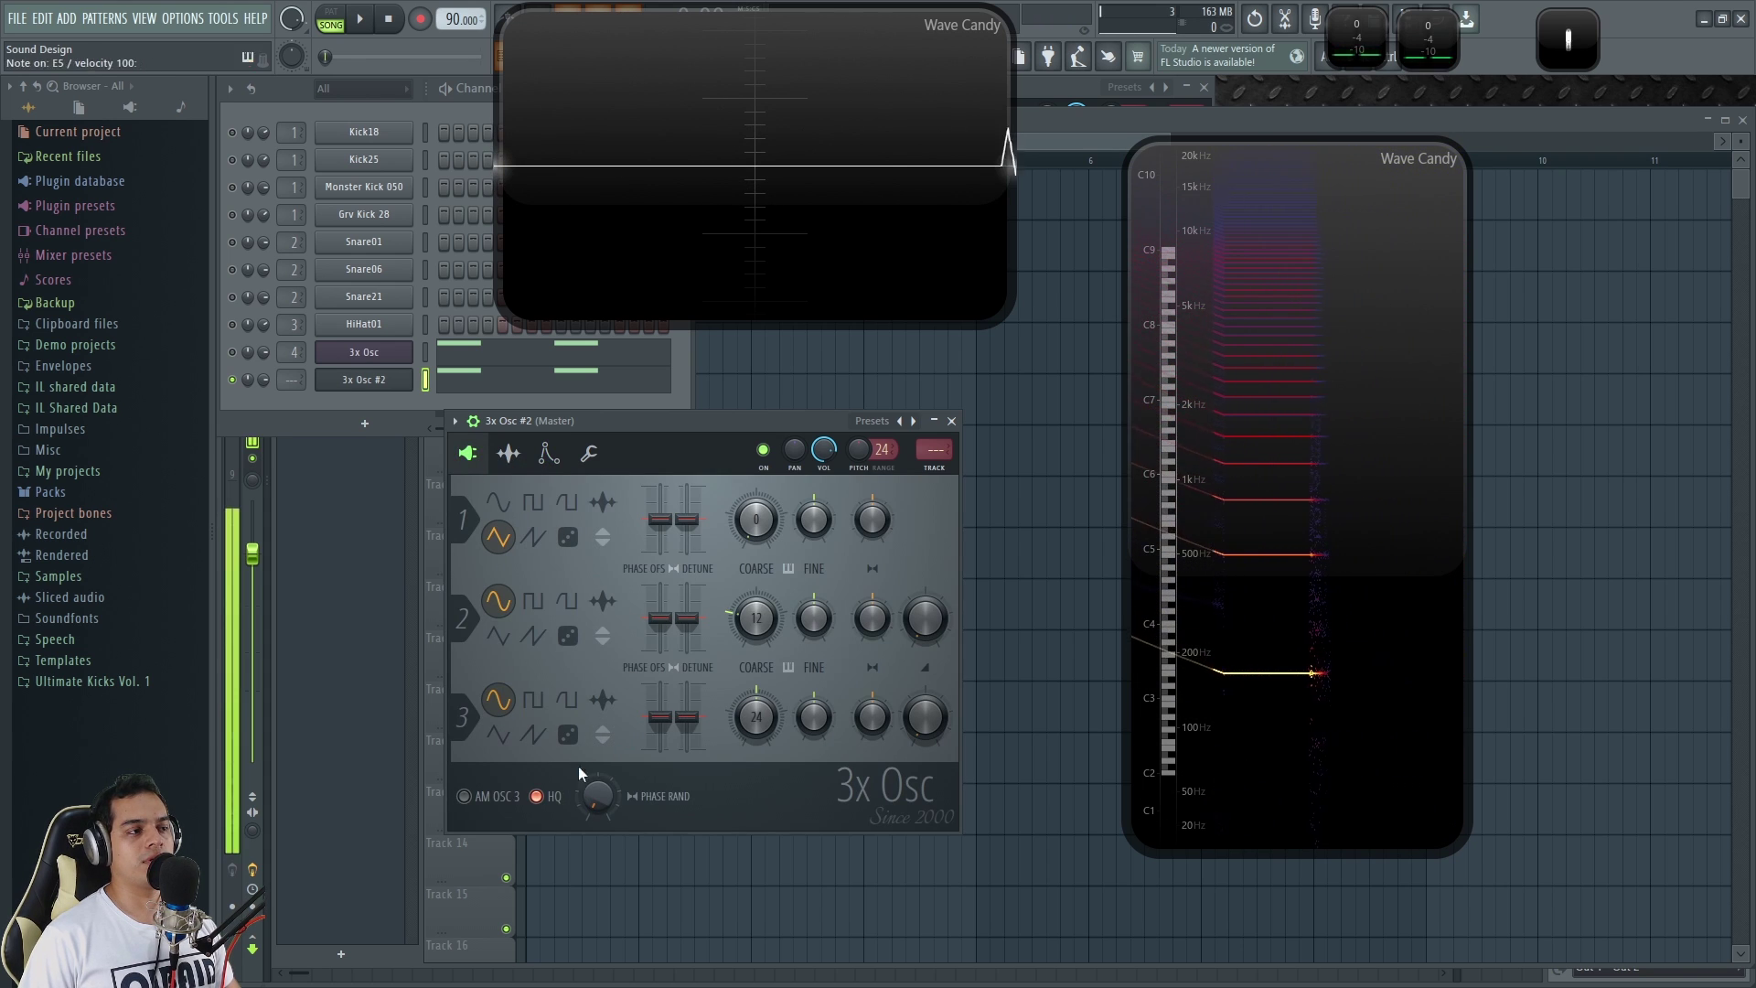
{"action": "key", "text": "c"}
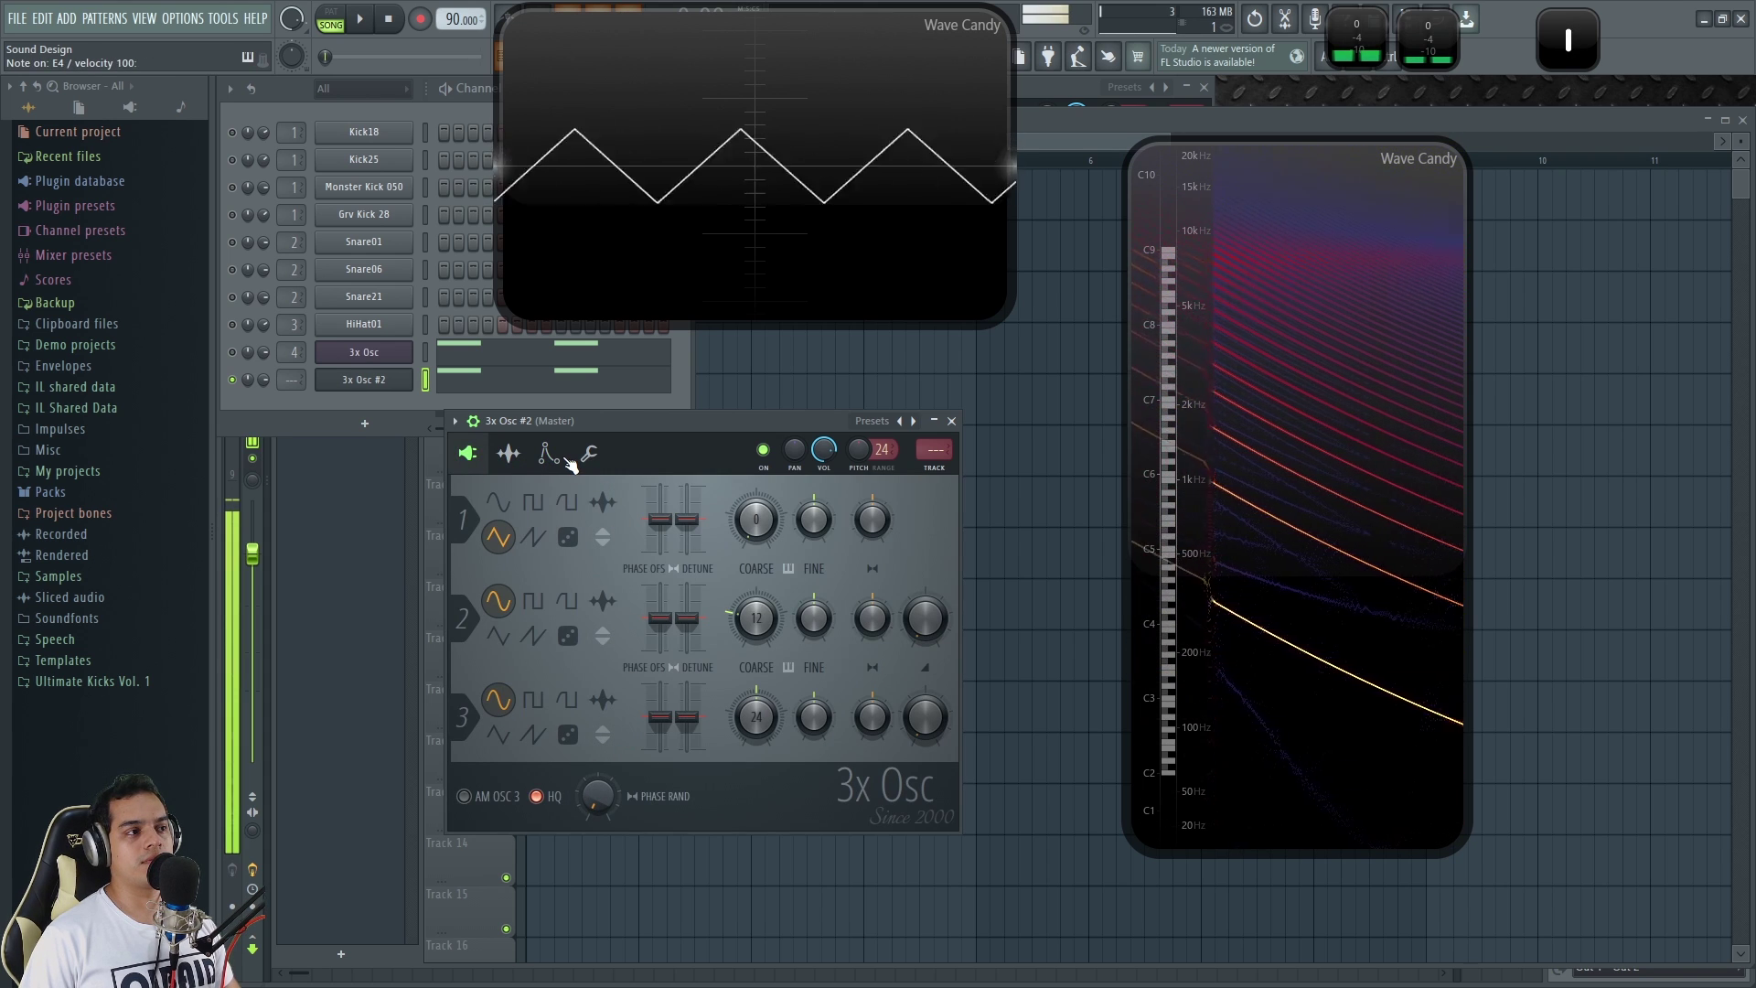
{"action": "left_click", "coordinate": [549, 454]}
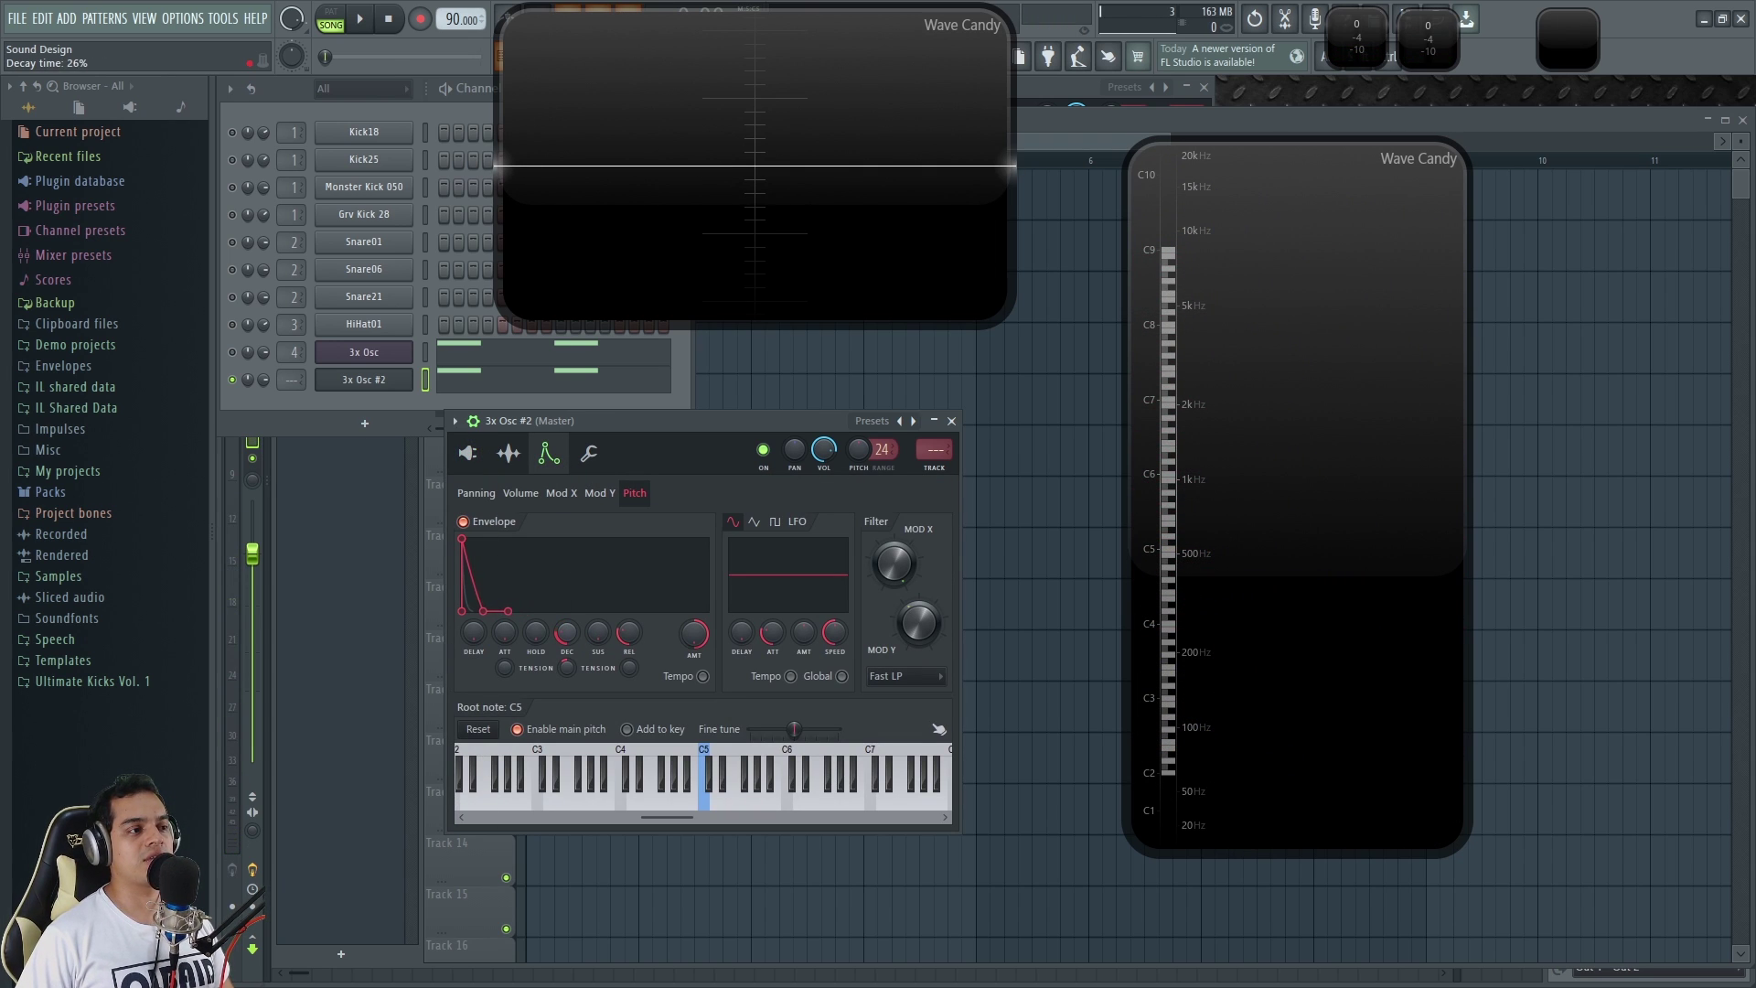
Play E4 while trying shorter and longer pitch envelope decay times with the modulation amount at about 31%.
{"action": "key", "text": "c"}
{"action": "key", "text": "c"}
{"action": "key", "text": "c"}
{"action": "left_click_drag", "start_coordinate": [572, 637], "coordinate": [568, 641]}
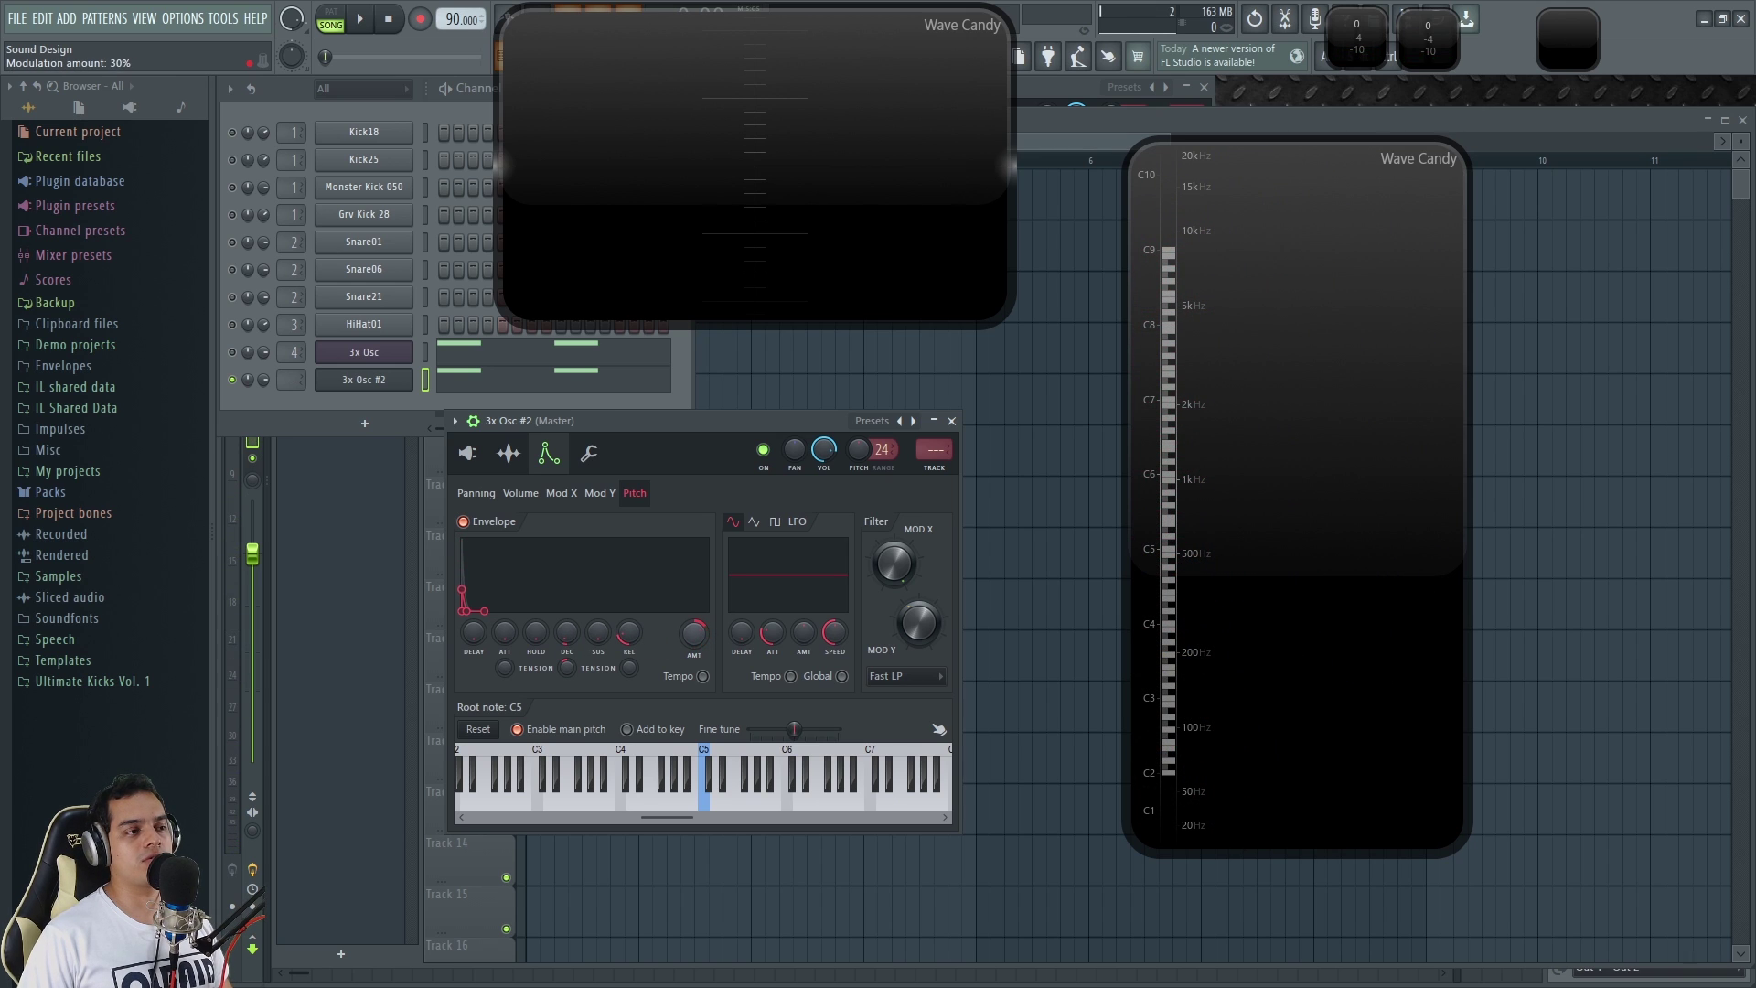
{"action": "left_click_drag", "start_coordinate": [567, 633], "coordinate": [567, 596]}
{"action": "mouse_move", "coordinate": [694, 634]}
{"action": "left_mouse_down"}
{"action": "mouse_move", "coordinate": [694, 656]}
{"action": "mouse_move", "coordinate": [704, 646]}
{"action": "left_mouse_up"}
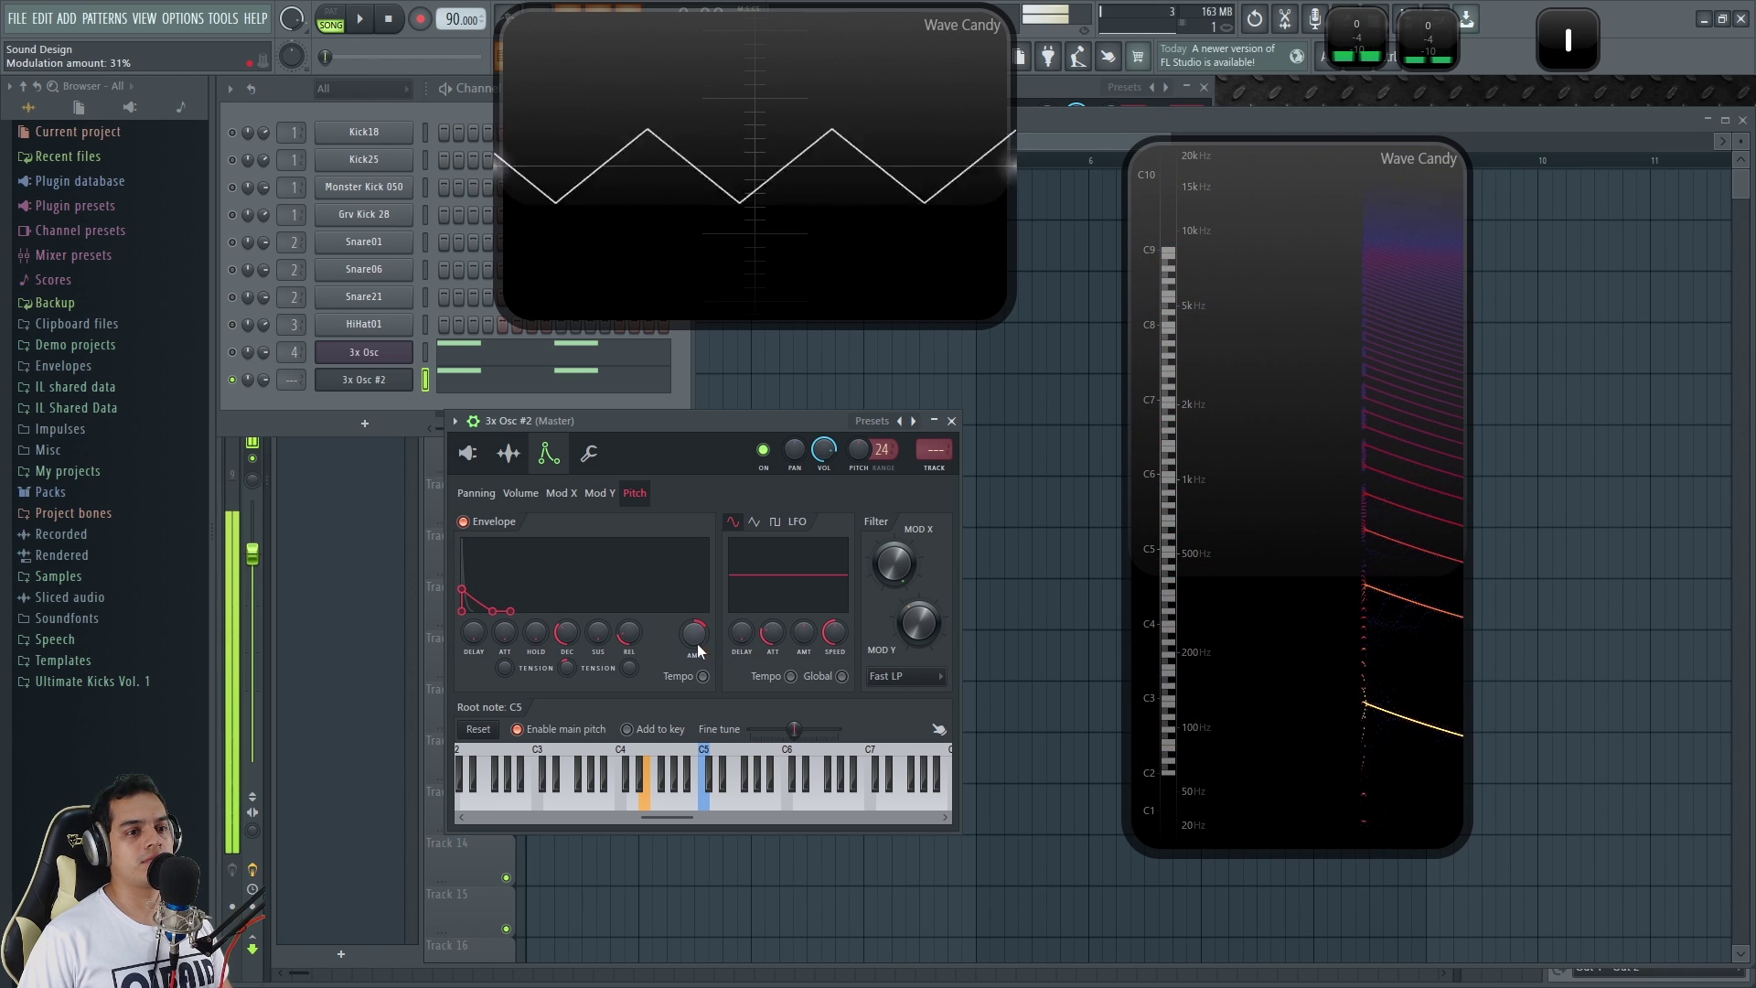
Set the pitch envelope's decay time to 0%, adjust its decay tension, and reduce the modulation amount to 13%.
{"action": "left_click_drag", "start_coordinate": [567, 633], "coordinate": [567, 667]}
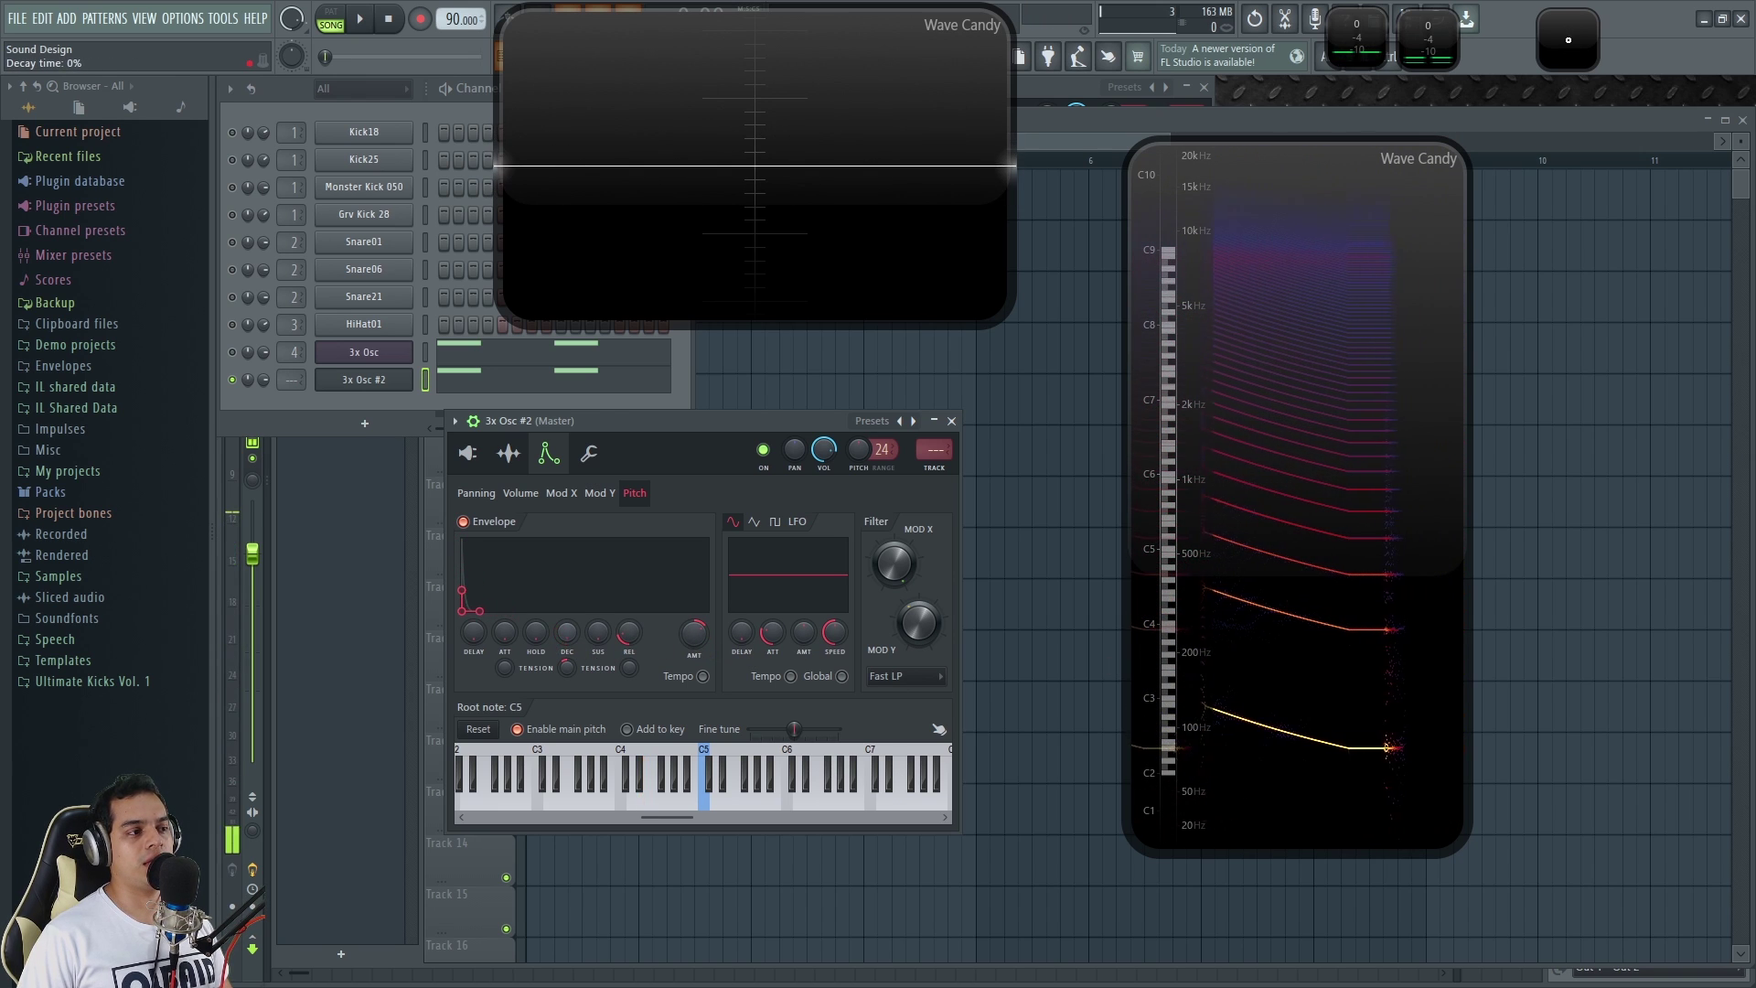
{"action": "left_click_drag", "start_coordinate": [566, 667], "coordinate": [566, 688]}
{"action": "left_click_drag", "start_coordinate": [695, 646], "coordinate": [695, 667]}
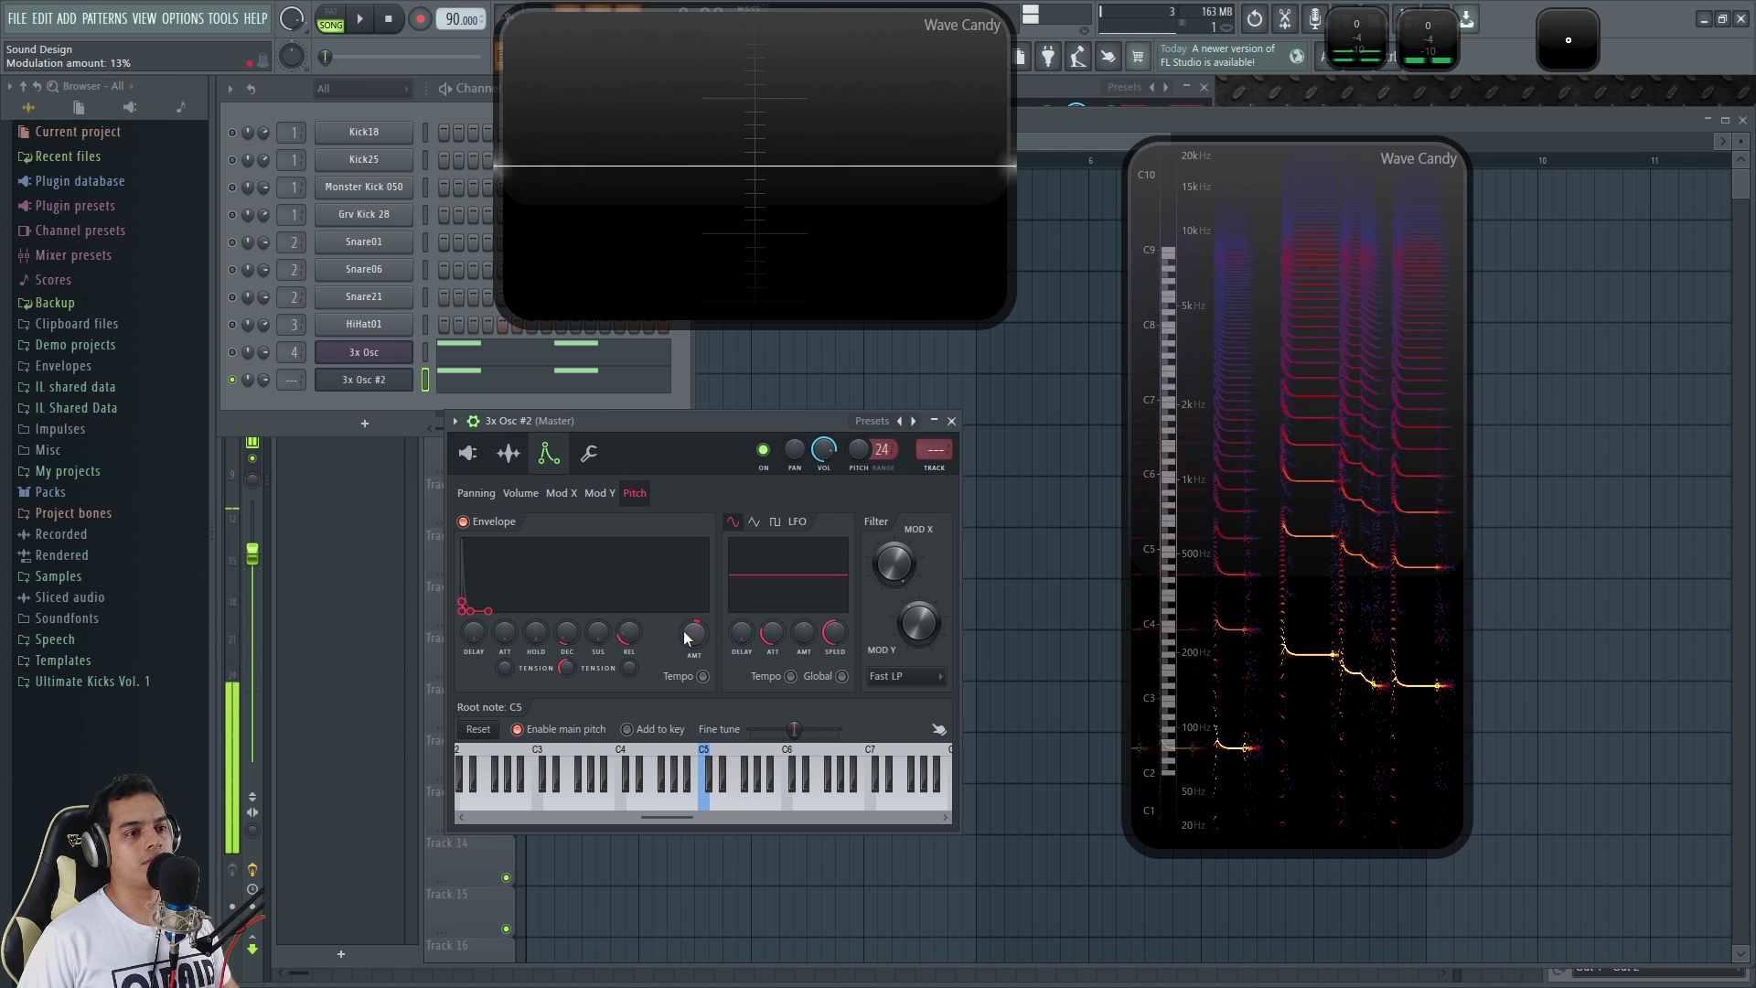
Lower the filter frequency to 23%, then play the pattern while raising the pitch envelope's modulation amount to 27%.
{"action": "left_click_drag", "start_coordinate": [898, 567], "coordinate": [898, 654]}
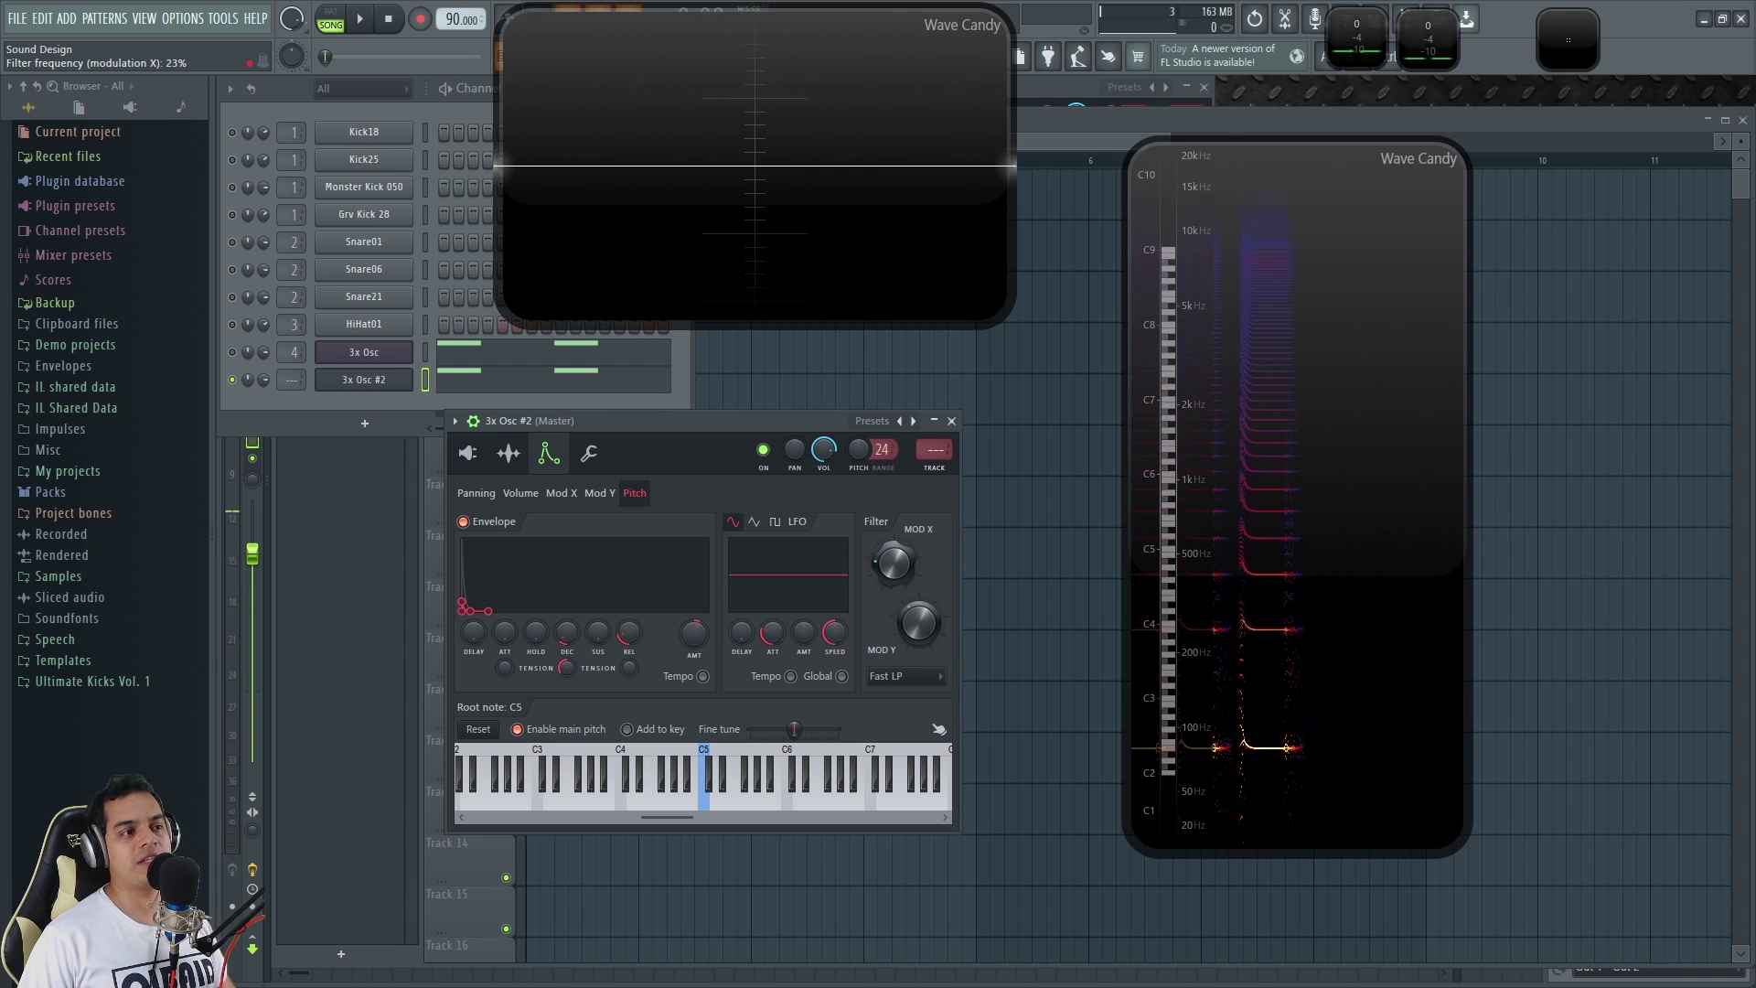
{"action": "key", "text": "space"}
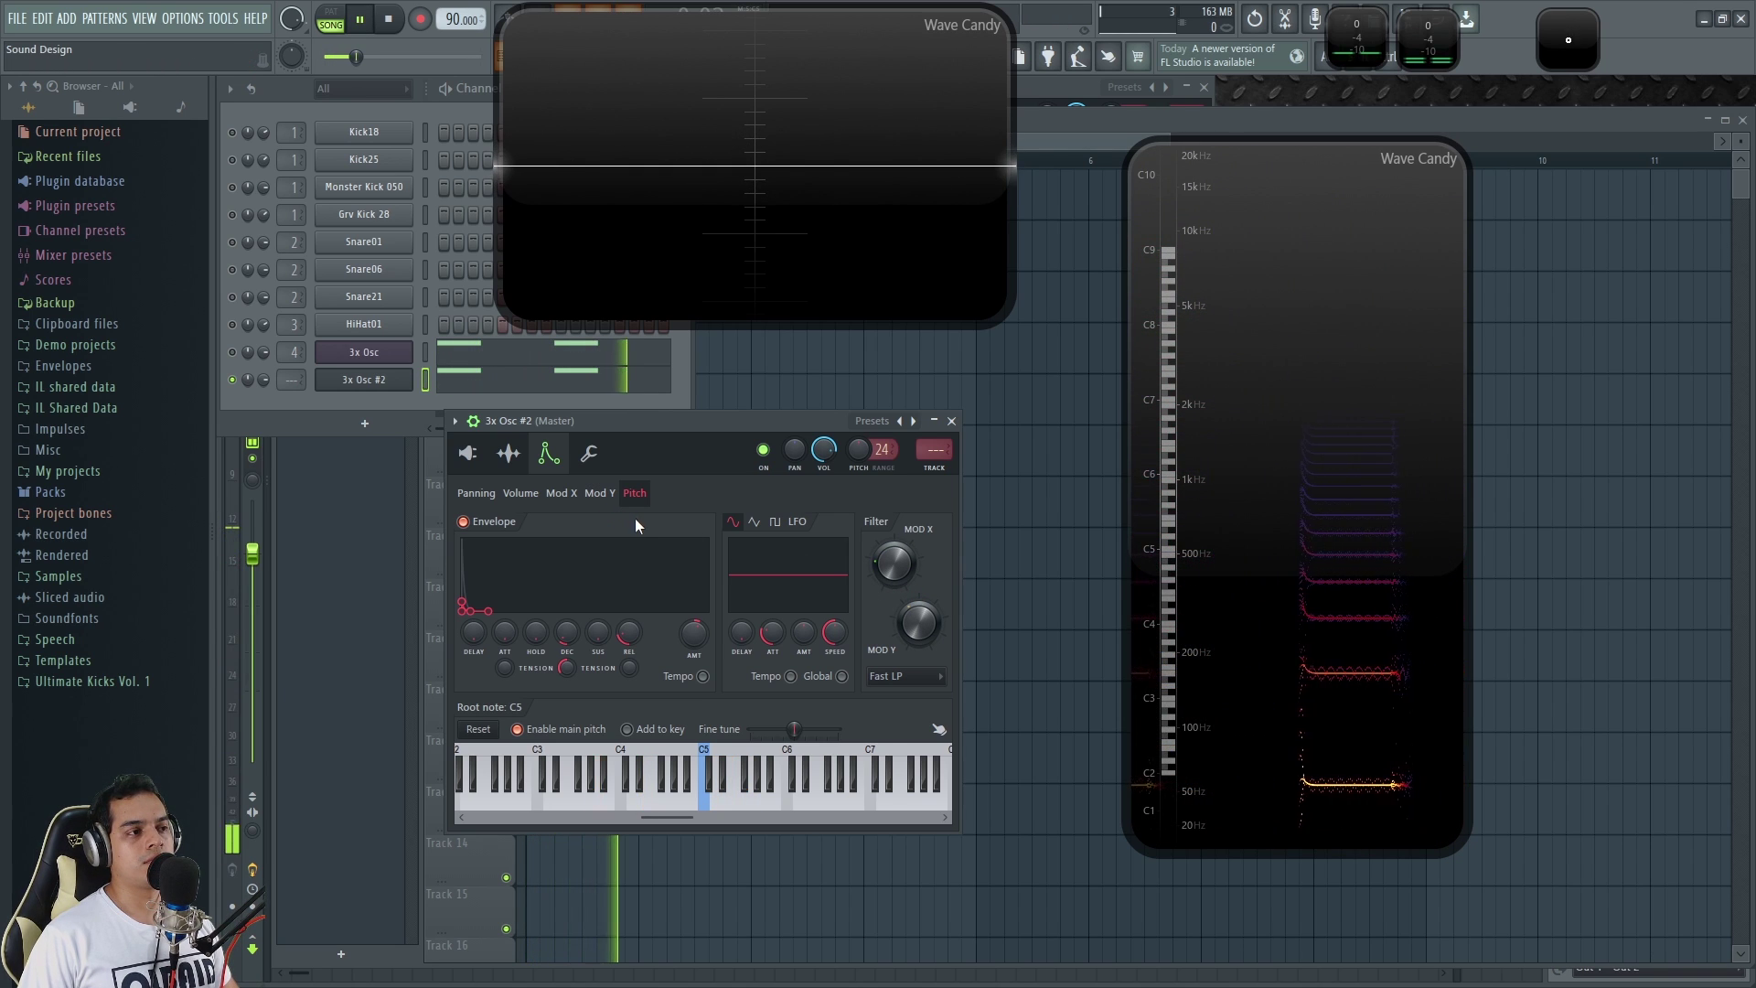
{"action": "left_click_drag", "start_coordinate": [692, 634], "coordinate": [692, 614]}
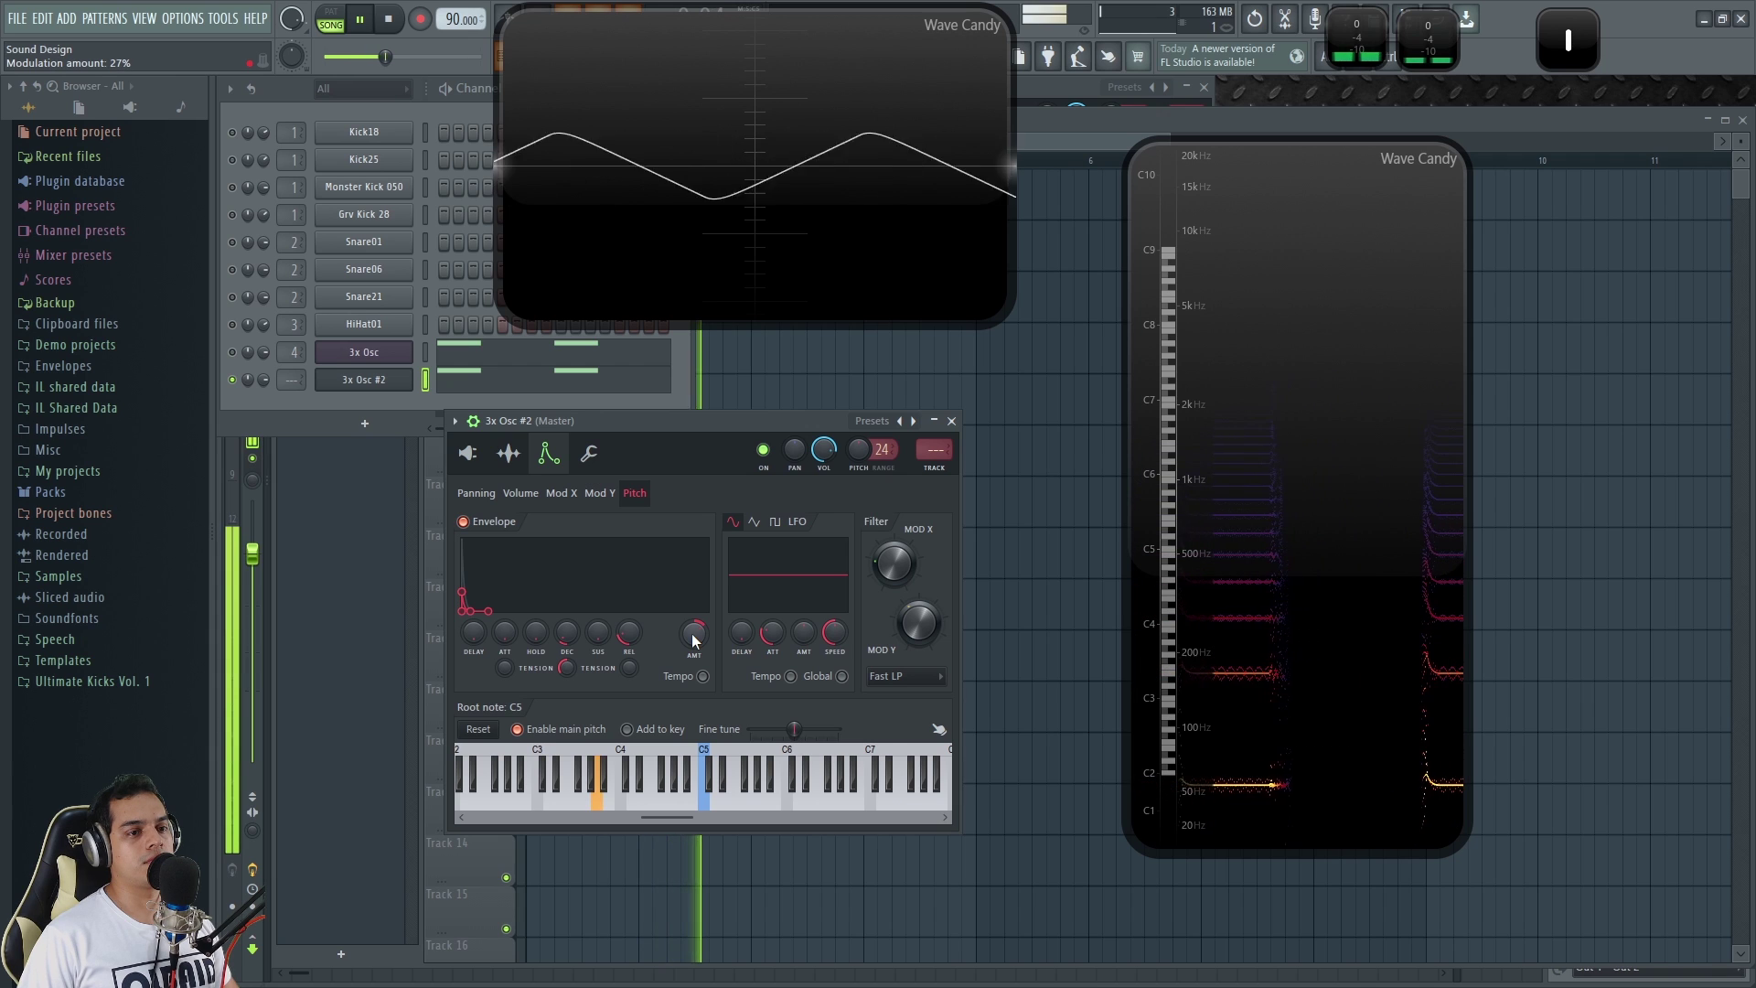
{"action": "key", "text": "space"}
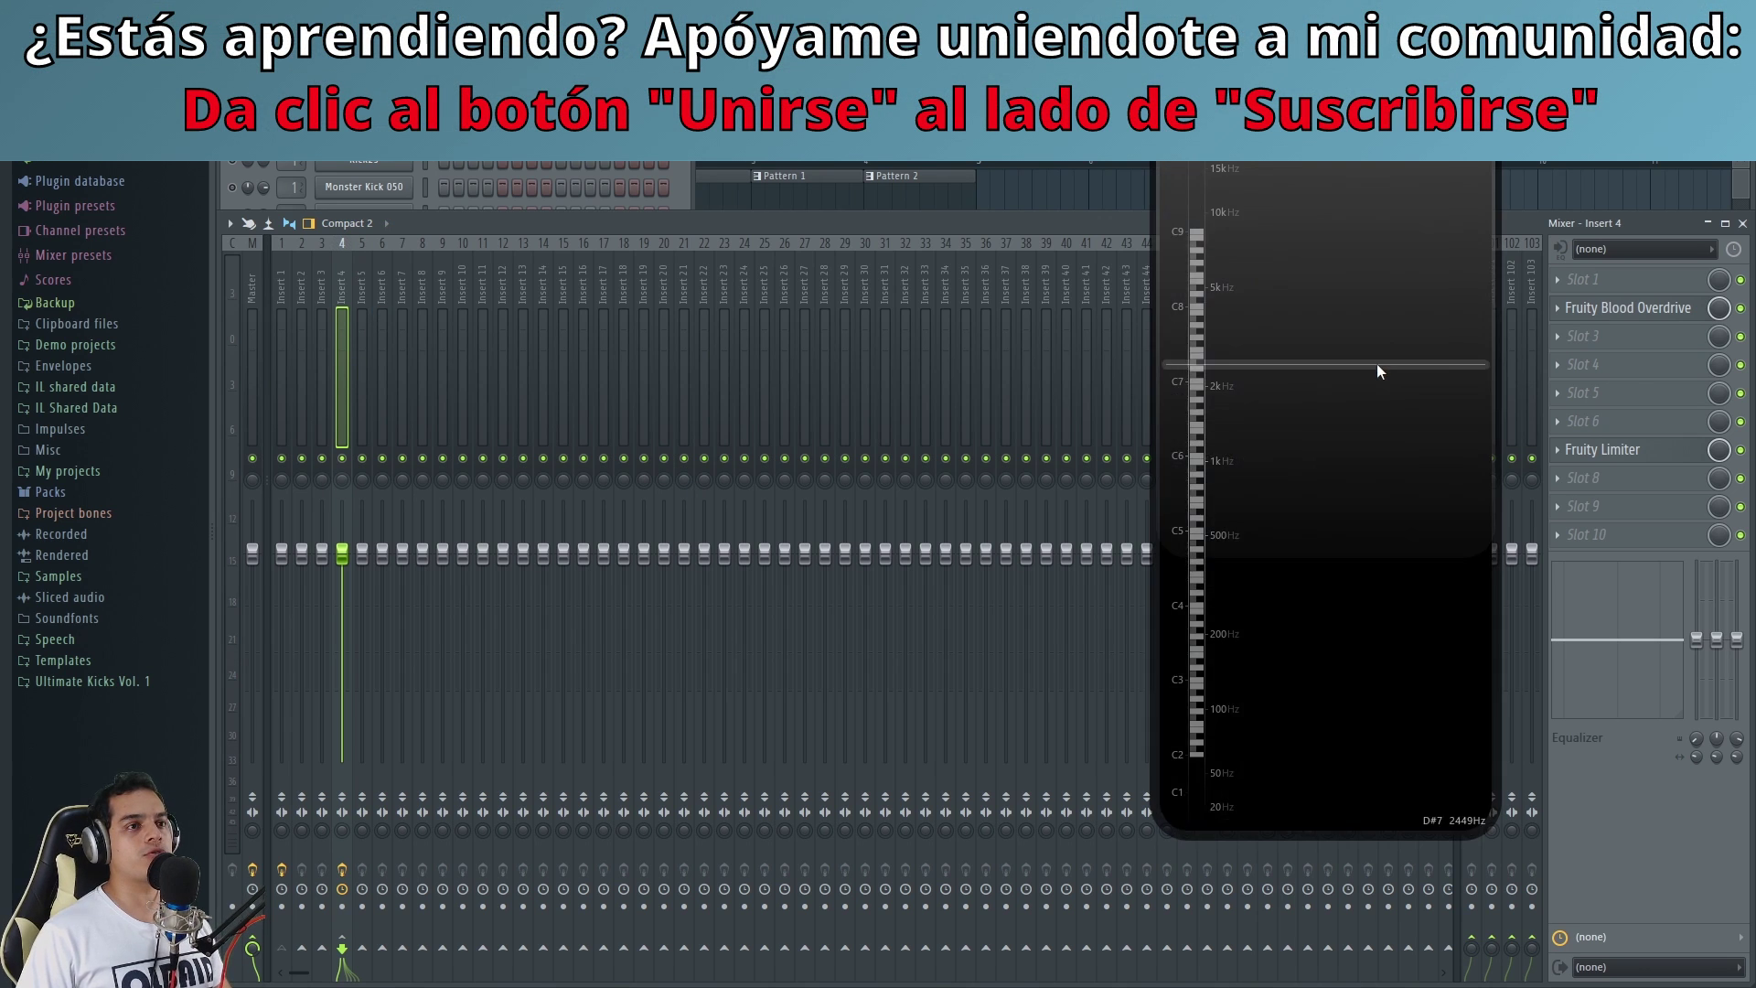
Close the Wave Candy spectrum and open Fruity Blood Overdrive on mixer Insert 4, moving its window clear of the channel rack.
{"action": "key", "text": "Escape"}
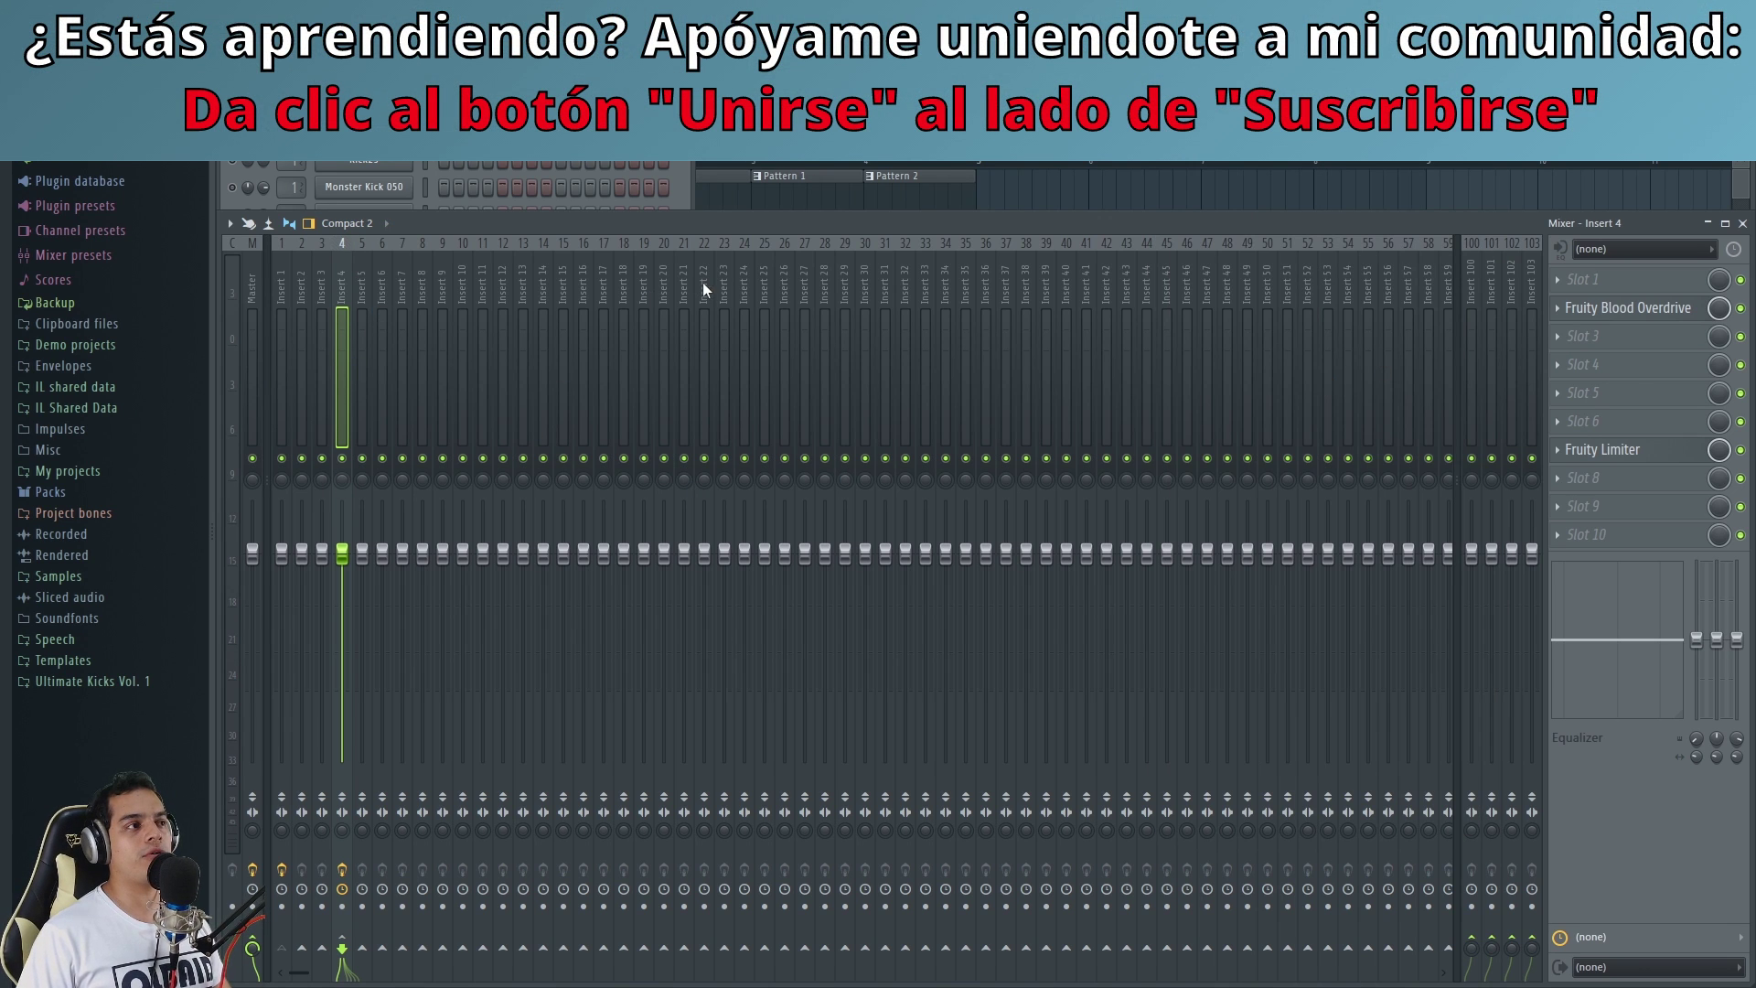
{"action": "left_click", "coordinate": [1648, 311]}
{"action": "left_click_drag", "start_coordinate": [497, 242], "coordinate": [1031, 232]}
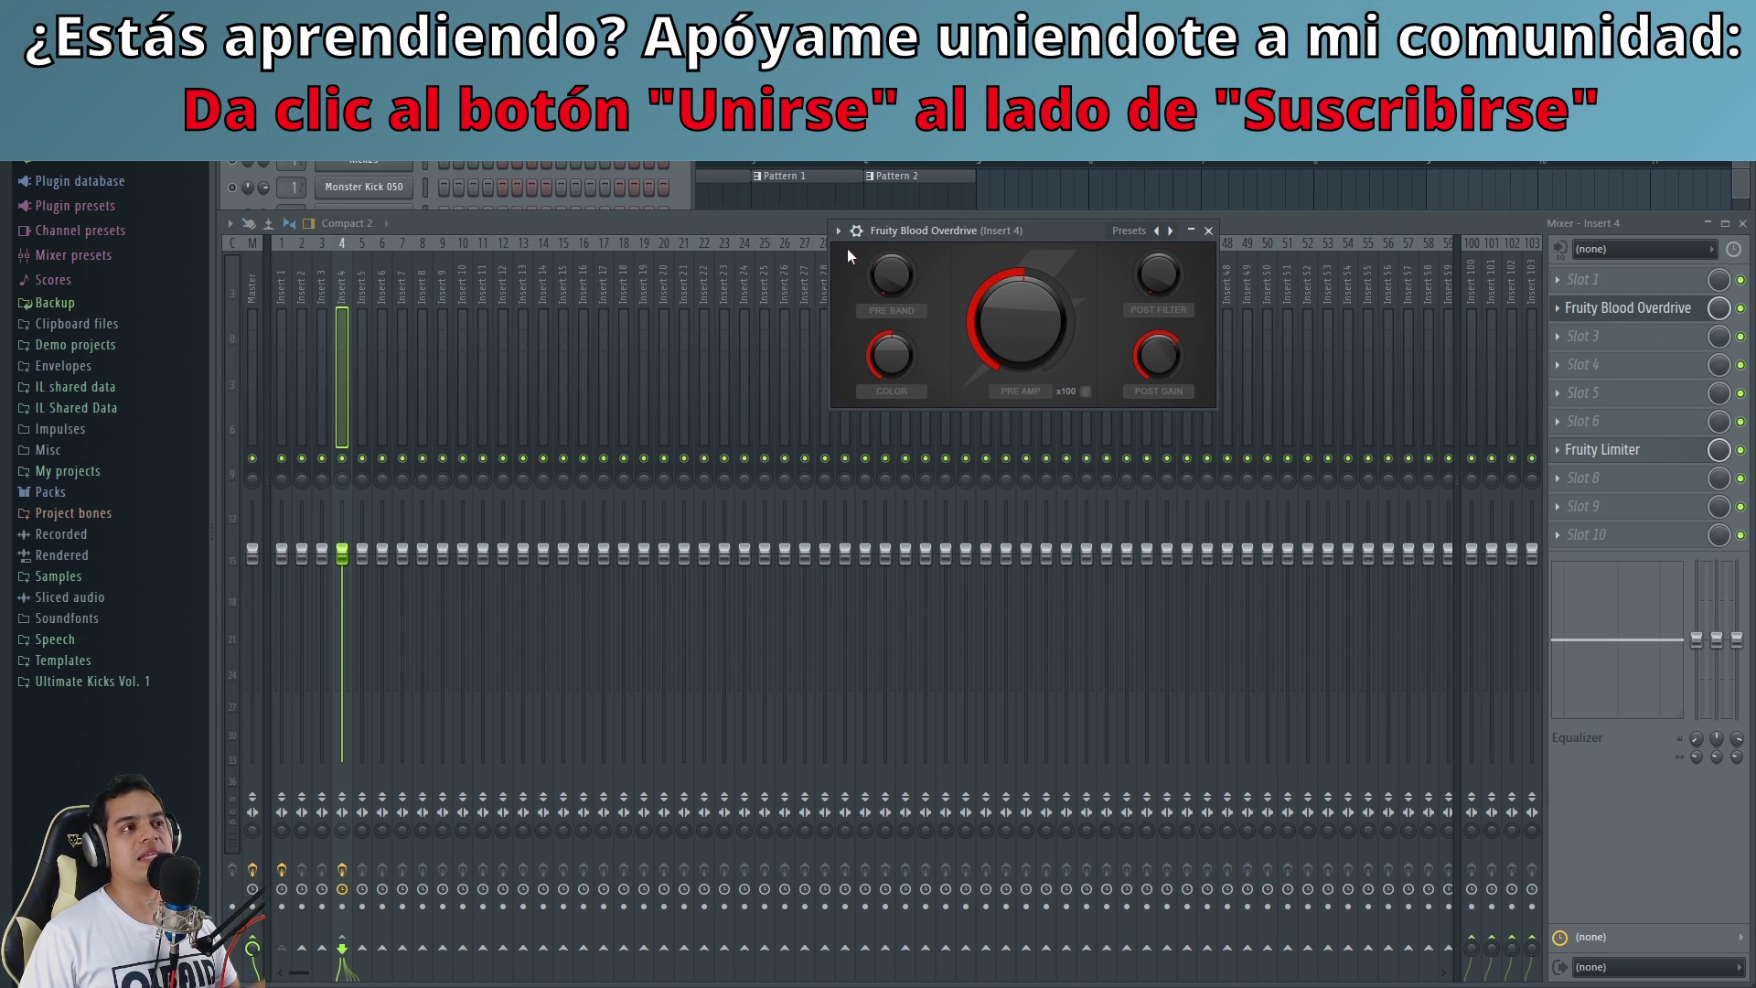
Bring the channel rack forward, open the 3x Osc #2 oscillators and place the window below the overdrive.
{"action": "left_click", "coordinate": [622, 163]}
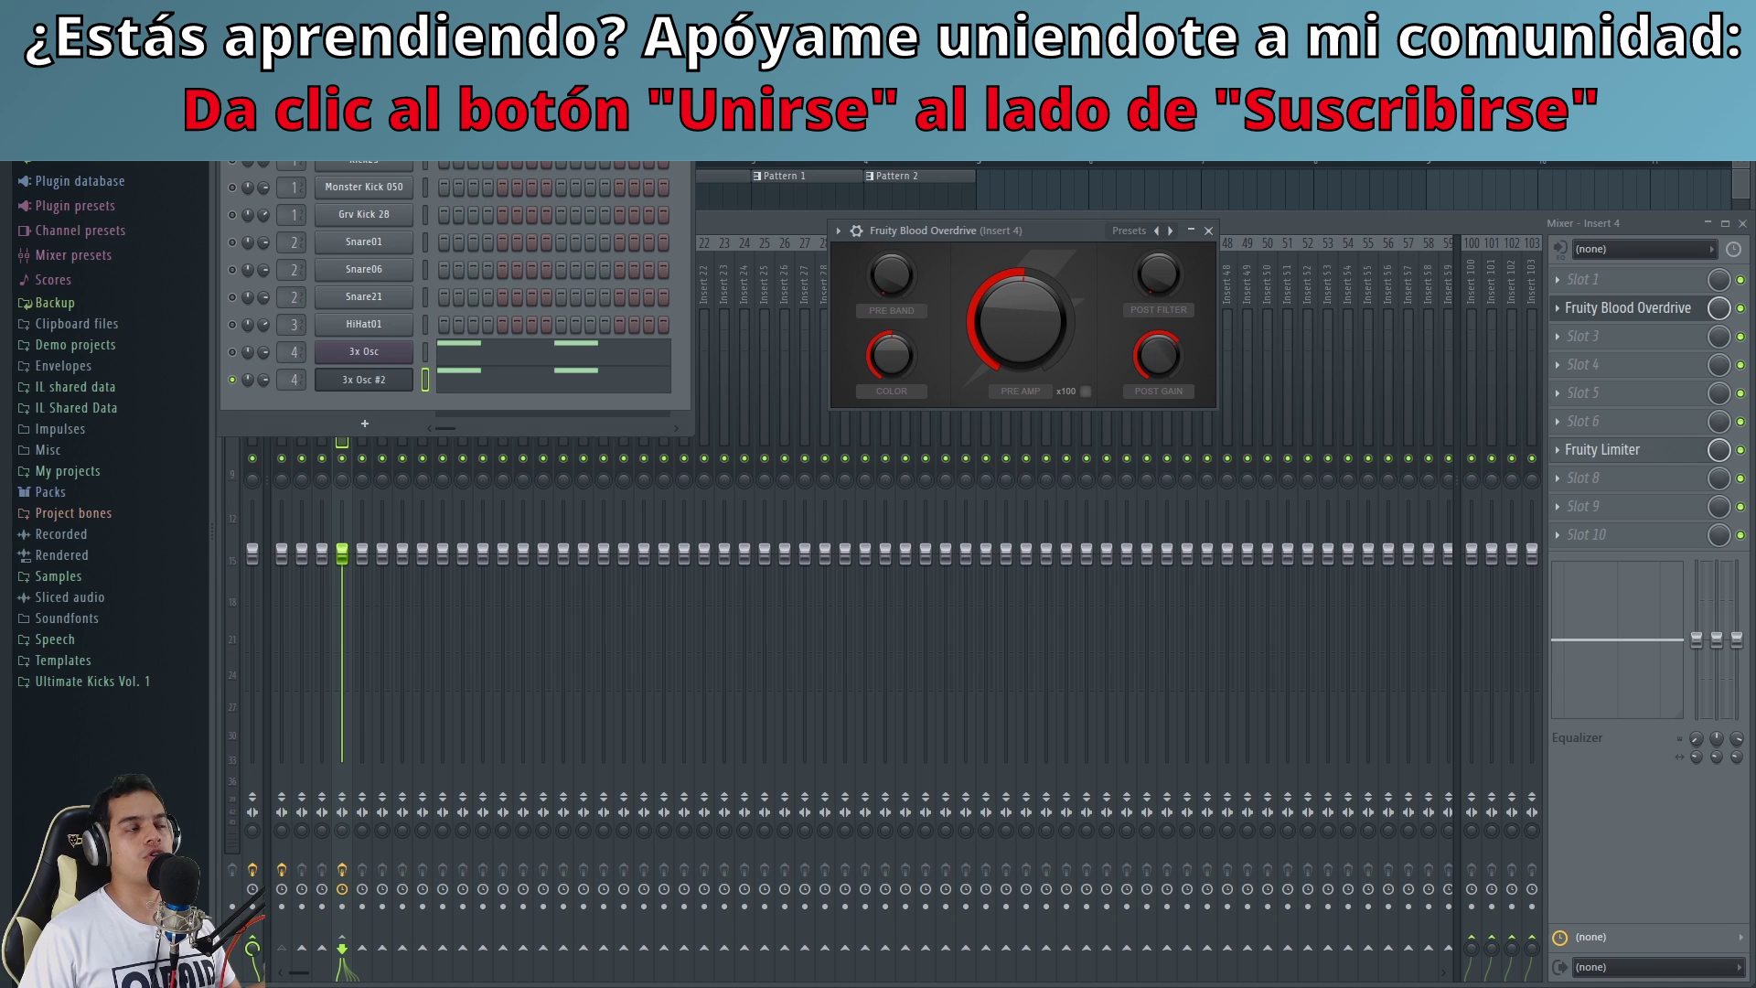
{"action": "left_click", "coordinate": [378, 380]}
{"action": "left_click", "coordinate": [617, 383]}
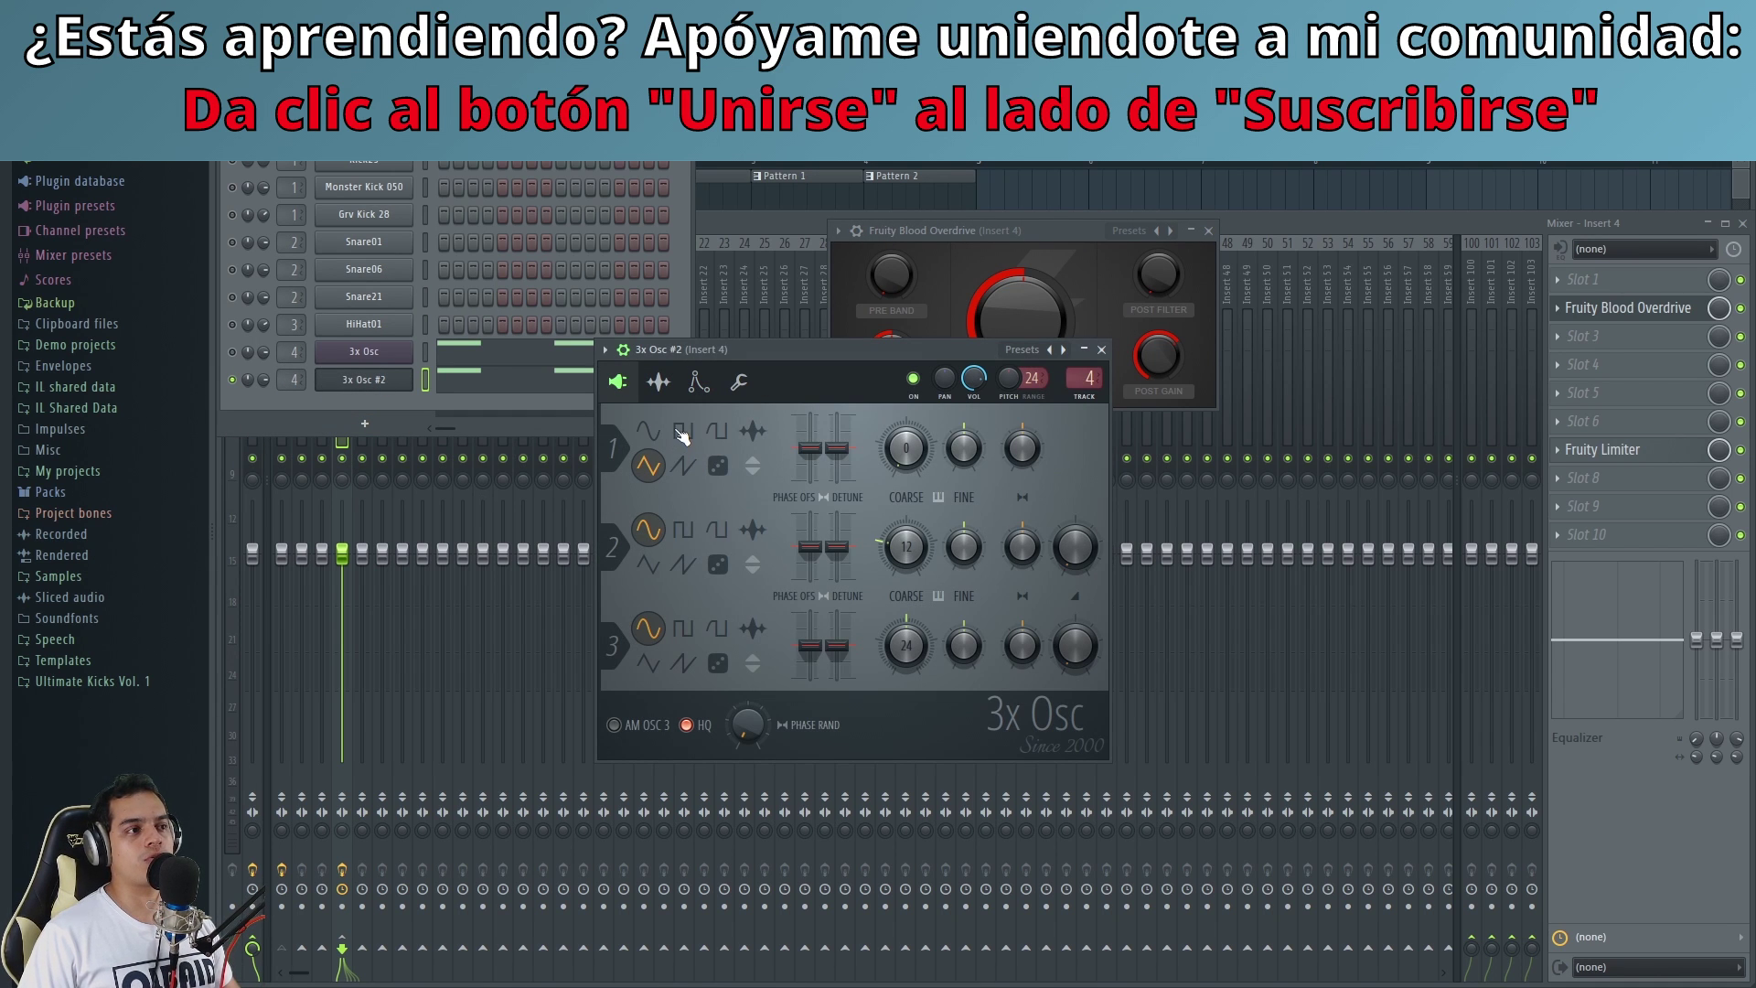
{"action": "left_click_drag", "start_coordinate": [772, 354], "coordinate": [737, 378]}
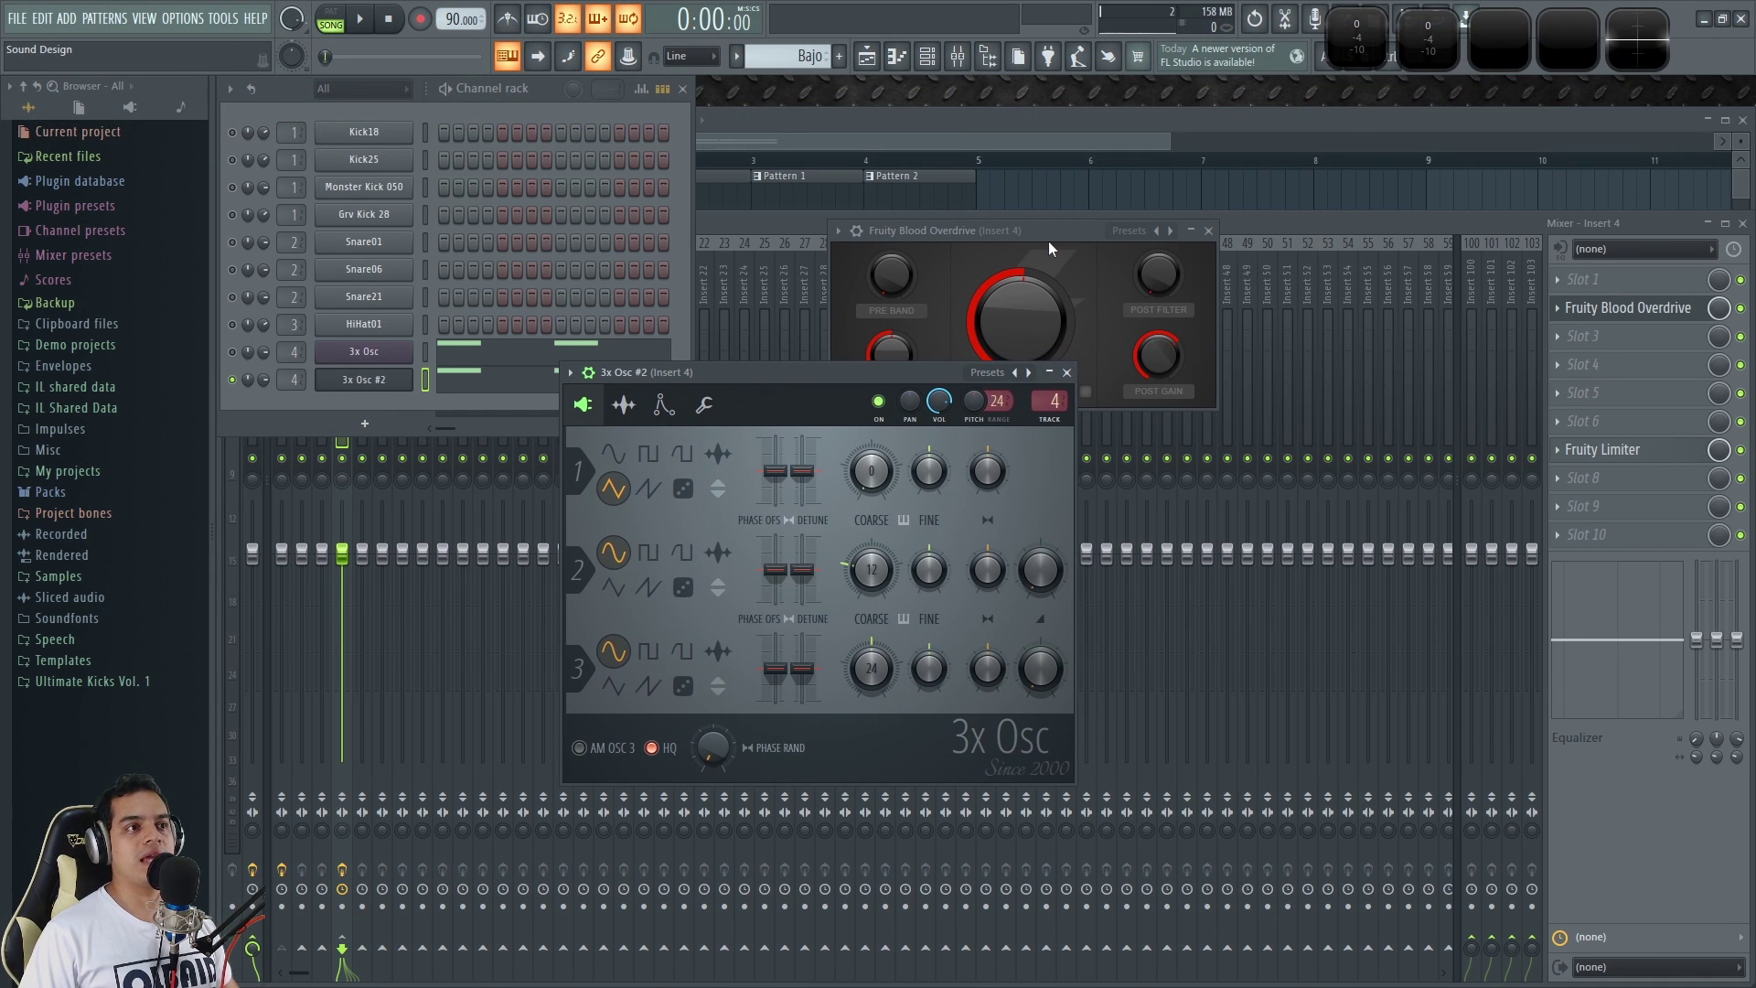
Show the Wave Candy spectrum, set oscillator 1 of 3x Osc #2 to a sine wave and play a test note.
{"action": "double_click", "coordinate": [1496, 35]}
{"action": "key", "text": "z"}
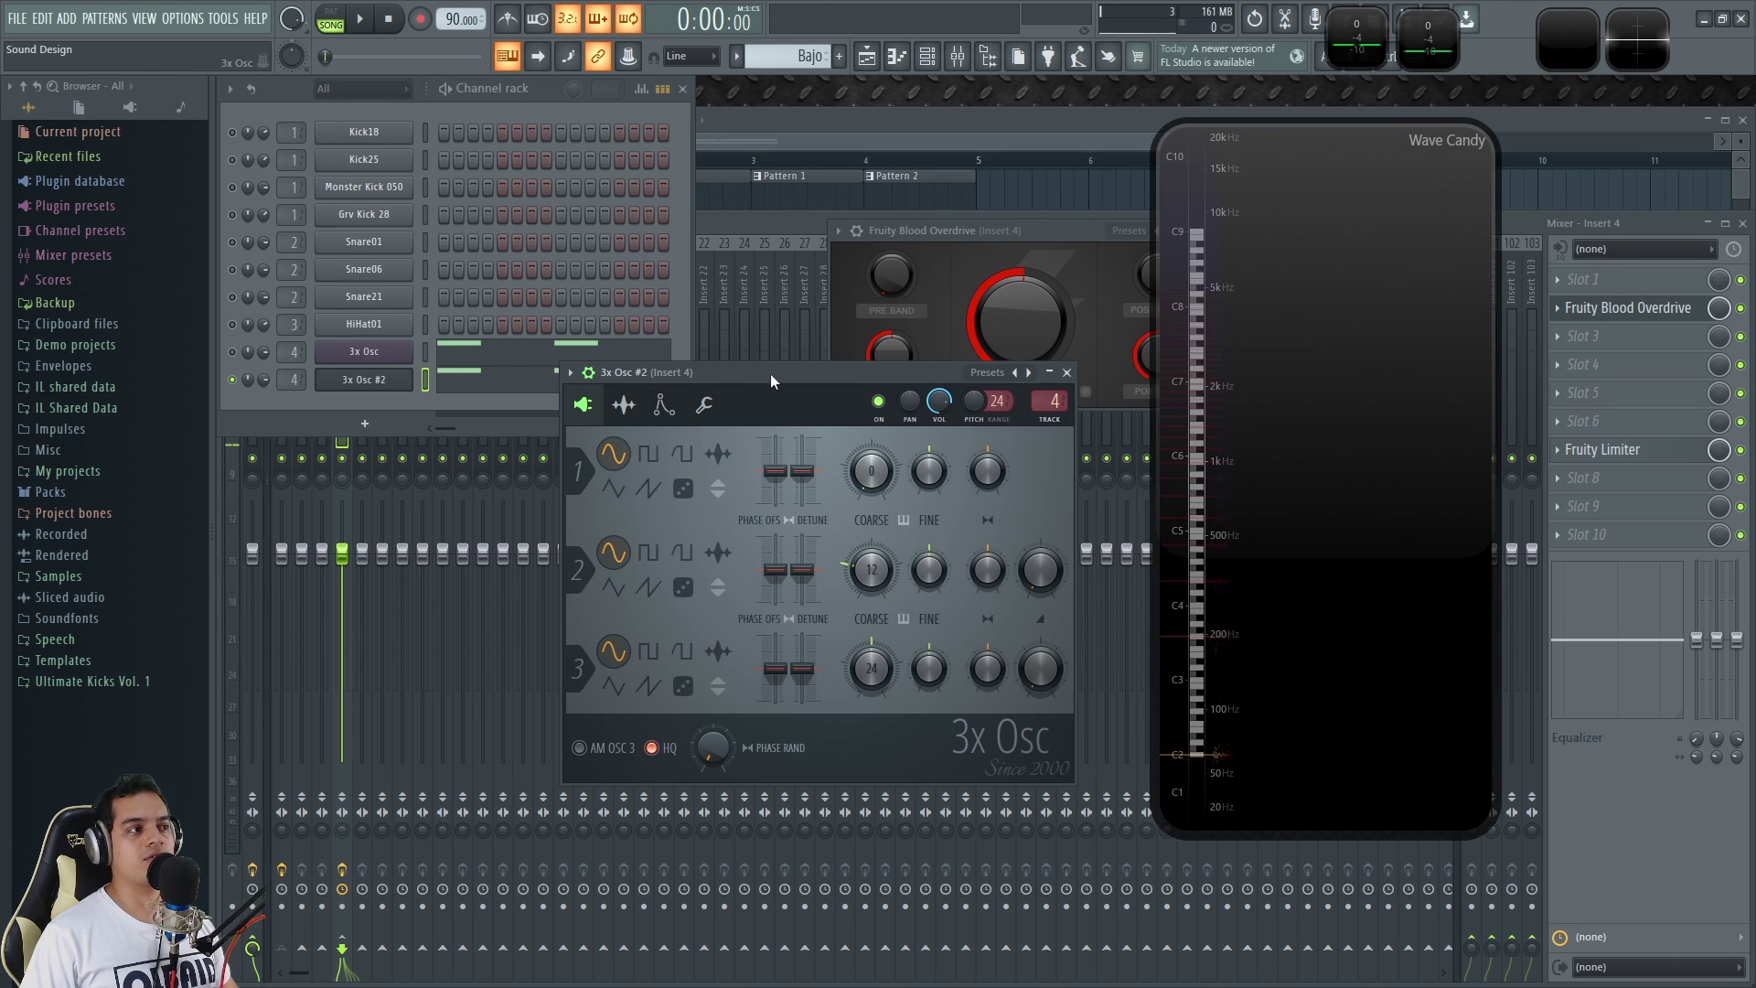
{"action": "left_click_drag", "start_coordinate": [770, 373], "coordinate": [721, 398]}
Compare D4 in the spectrum with 3x Osc #2 routed straight to the master and routed back to mixer track 4.
{"action": "left_click_drag", "start_coordinate": [296, 373], "coordinate": [296, 379]}
{"action": "key", "text": "x"}
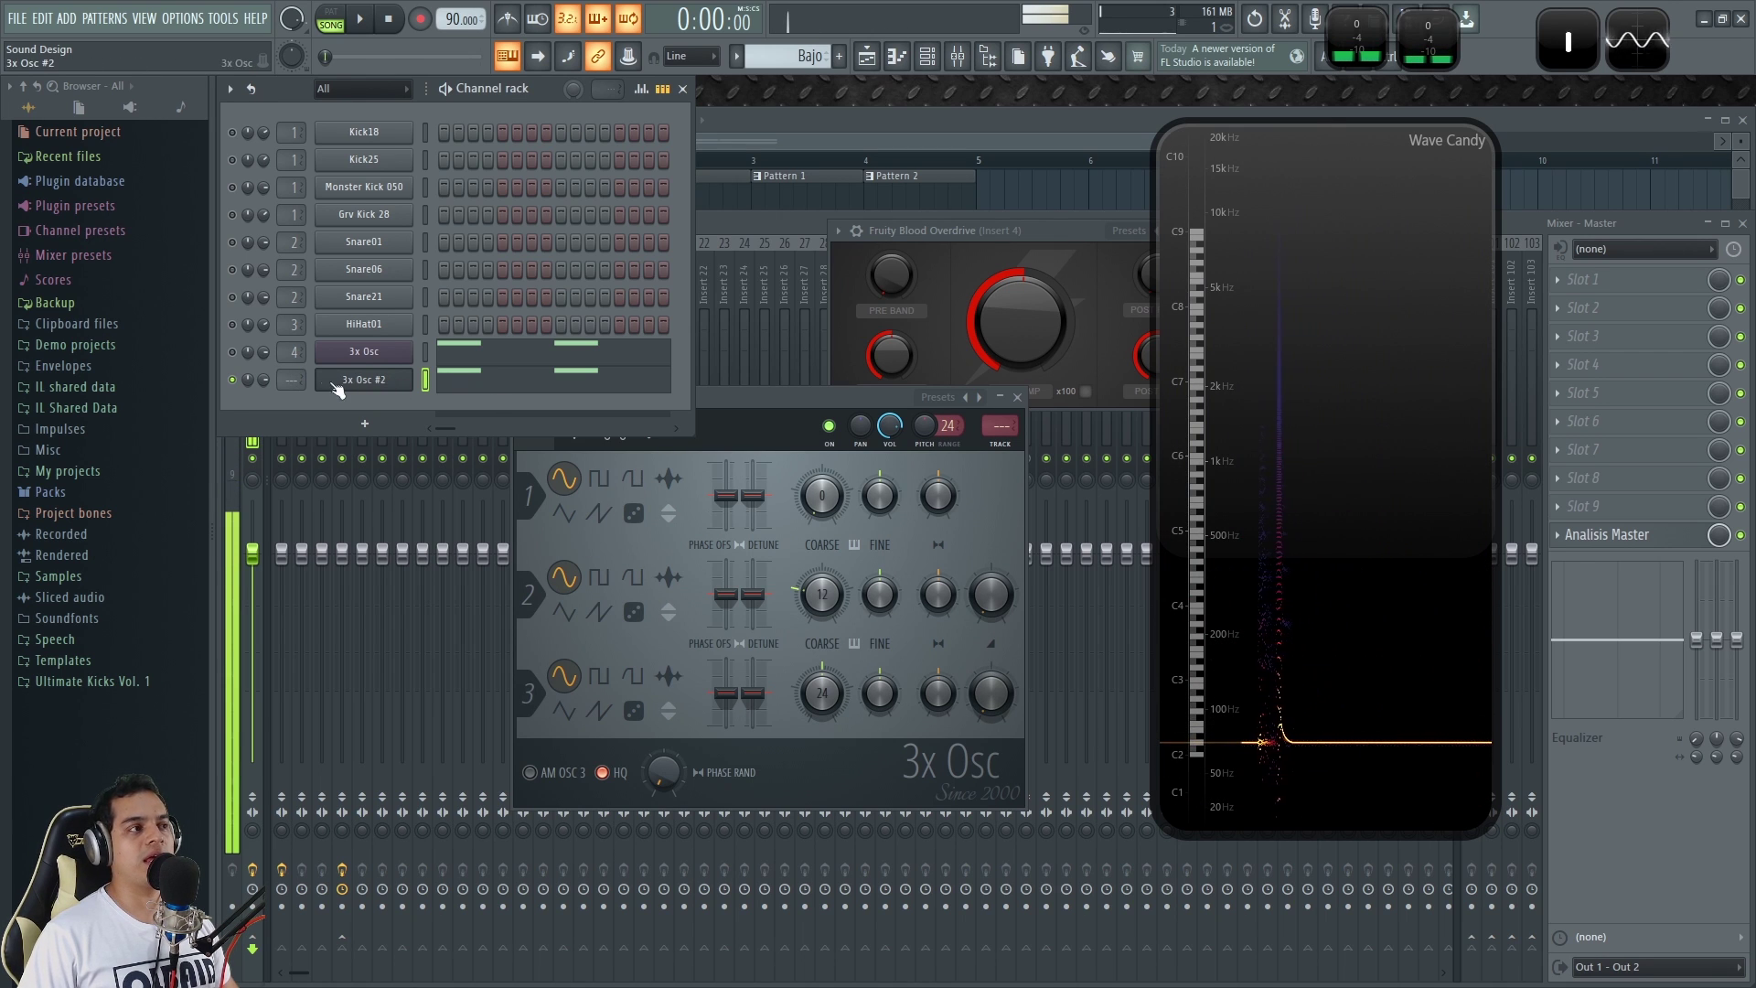
{"action": "left_click_drag", "start_coordinate": [294, 380], "coordinate": [294, 373]}
{"action": "key", "text": "x"}
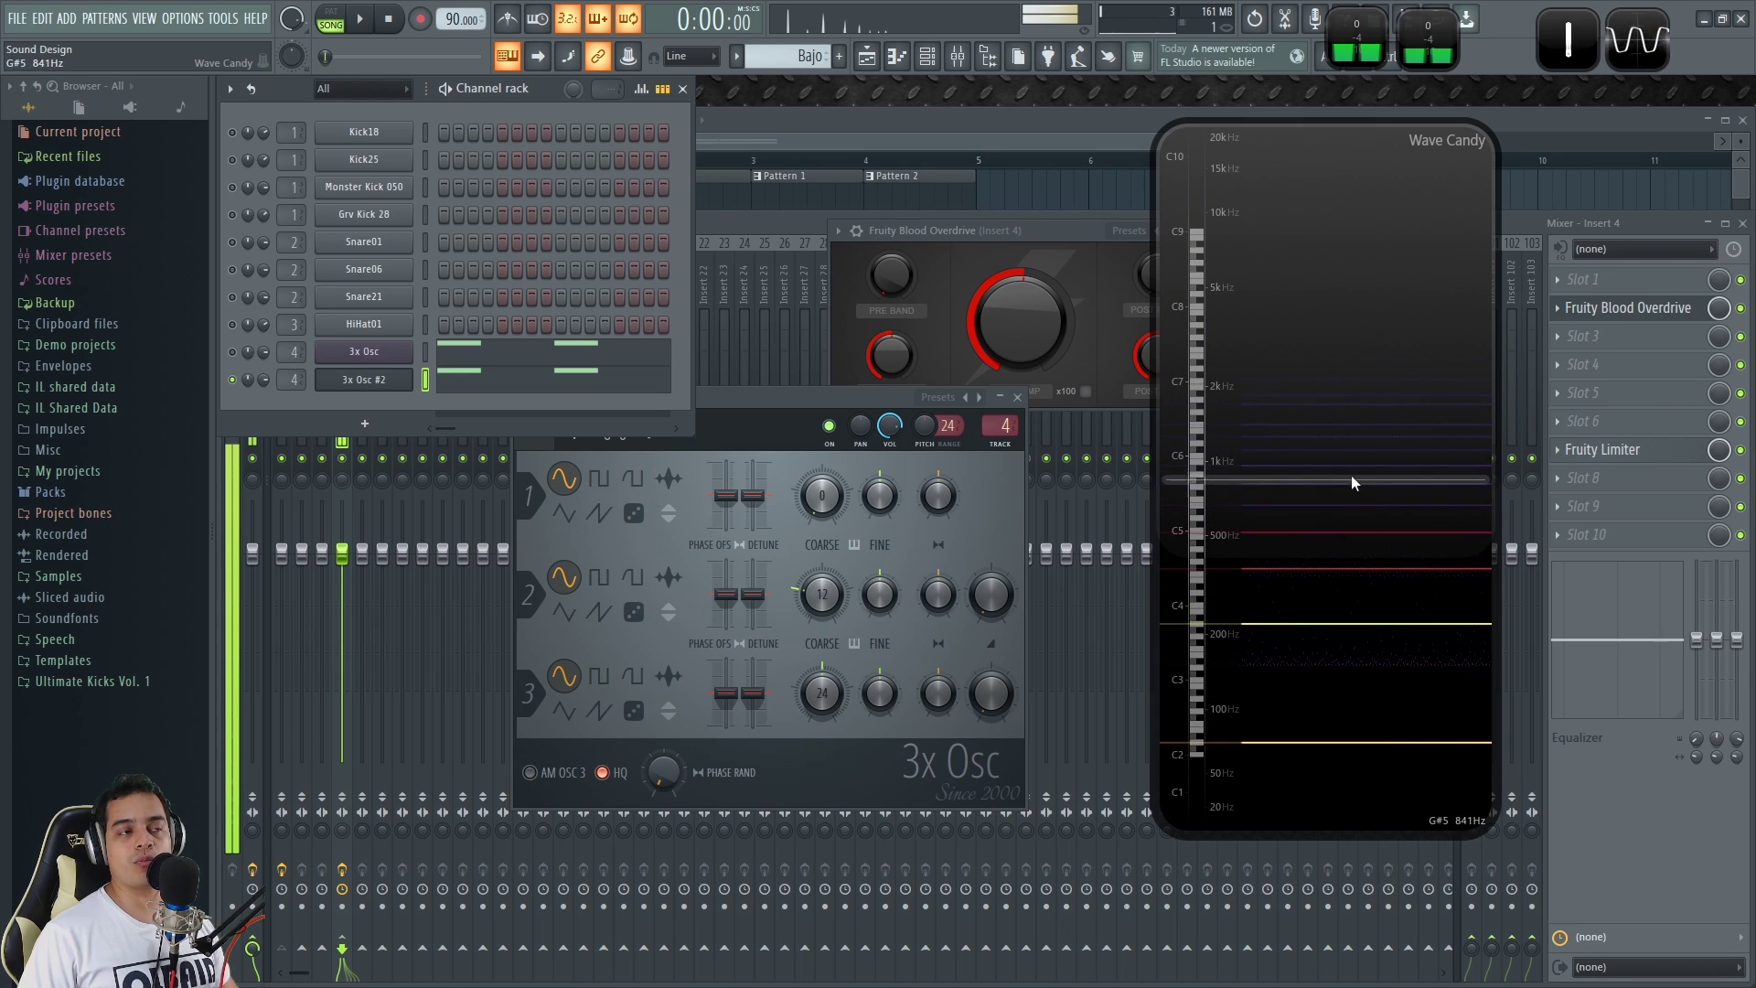
Arrange the overdrive and 3x Osc #2 windows, then set the filter's frequency to 18% and its bandwidth to 0%.
{"action": "left_click_drag", "start_coordinate": [1013, 230], "coordinate": [937, 204]}
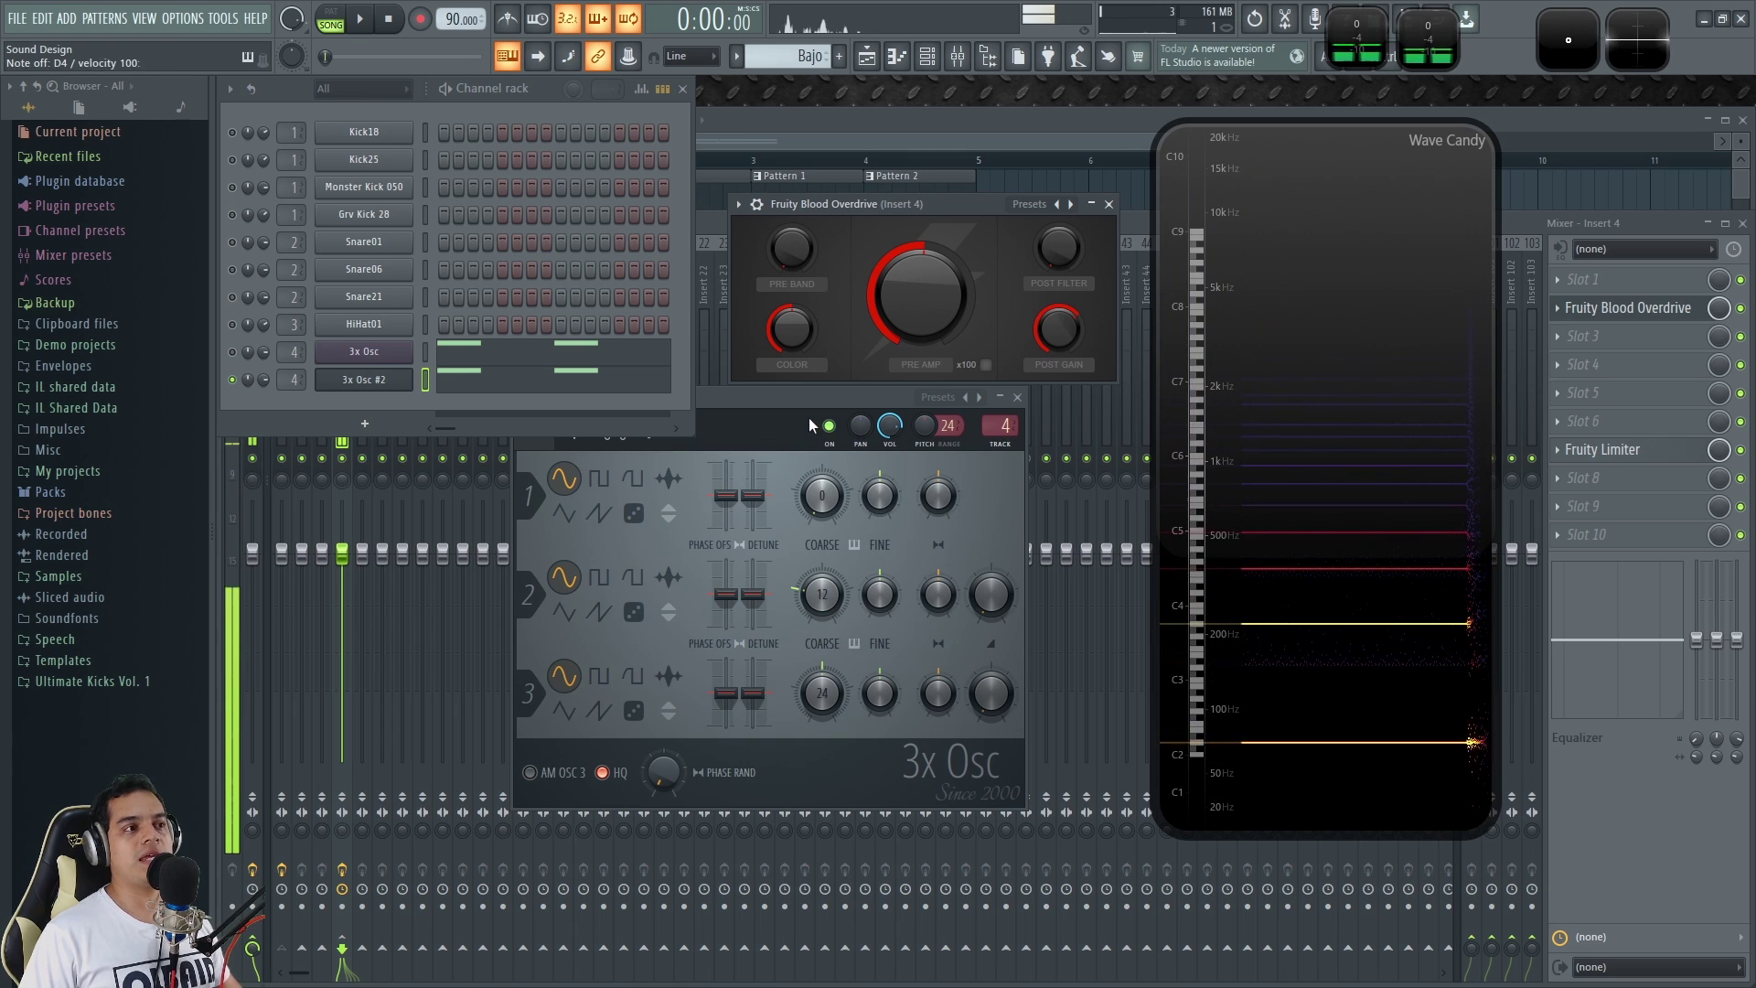
{"action": "left_click_drag", "start_coordinate": [751, 422], "coordinate": [738, 440]}
{"action": "left_click", "coordinate": [610, 454]}
{"action": "left_click_drag", "start_coordinate": [953, 561], "coordinate": [953, 640]}
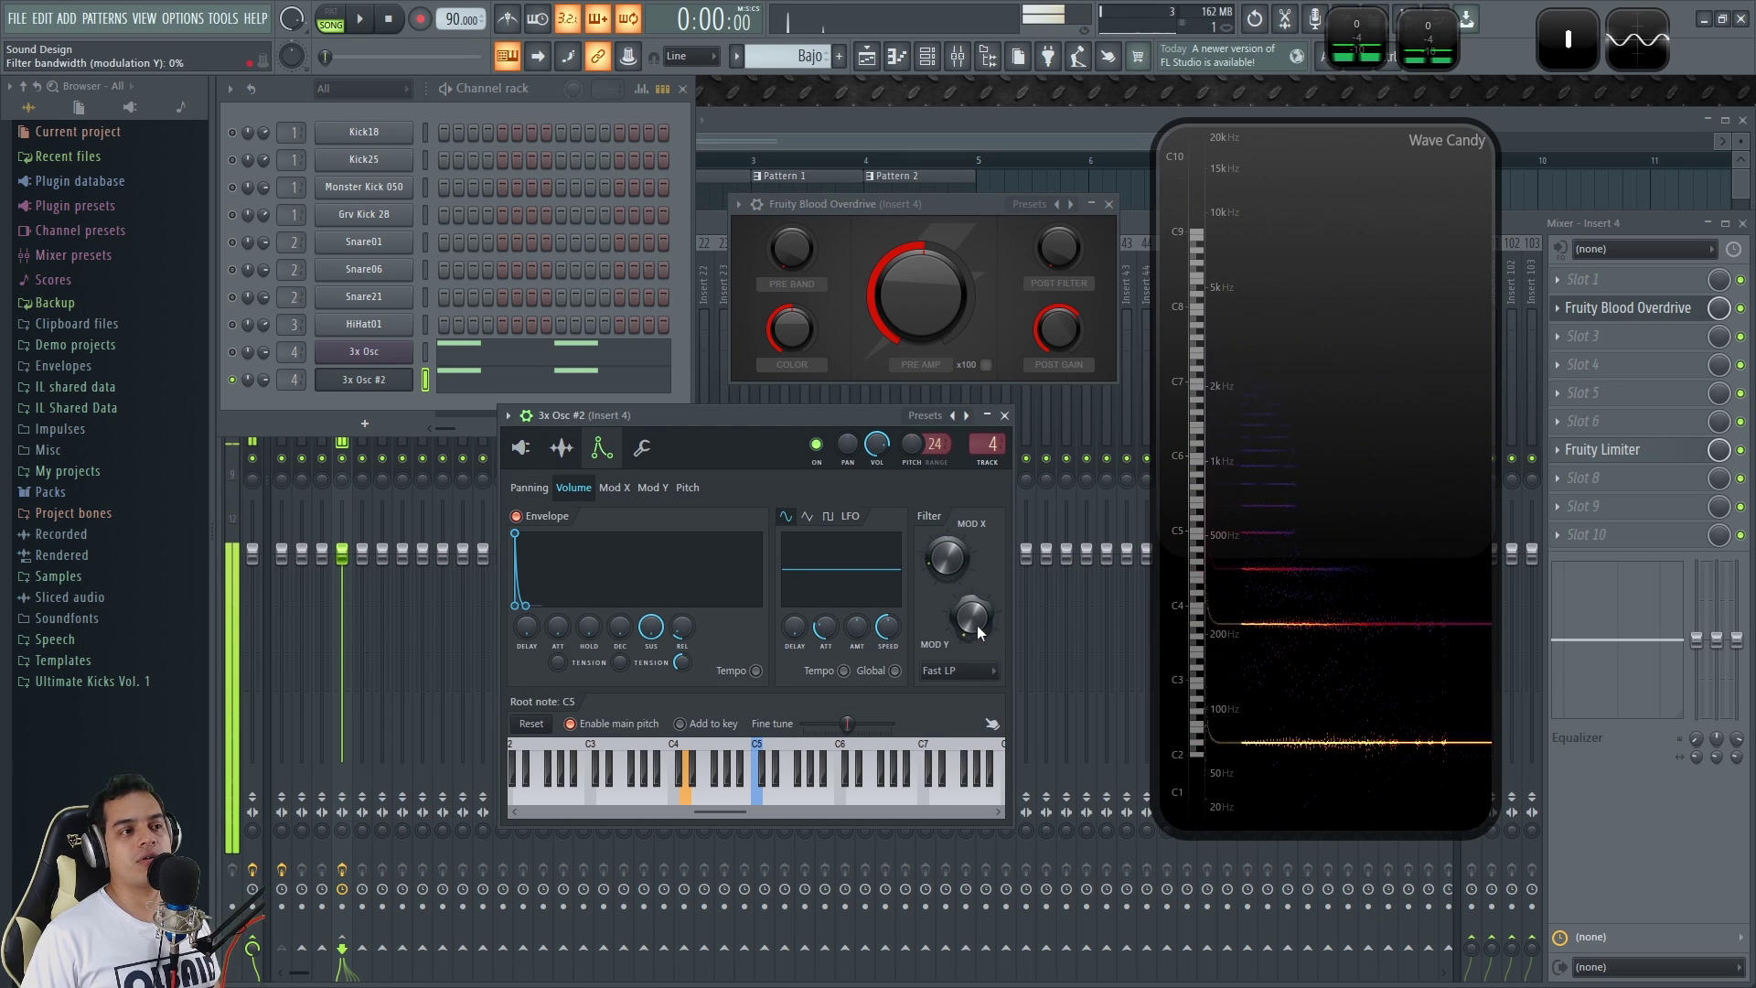
{"action": "left_click_drag", "start_coordinate": [948, 558], "coordinate": [947, 572]}
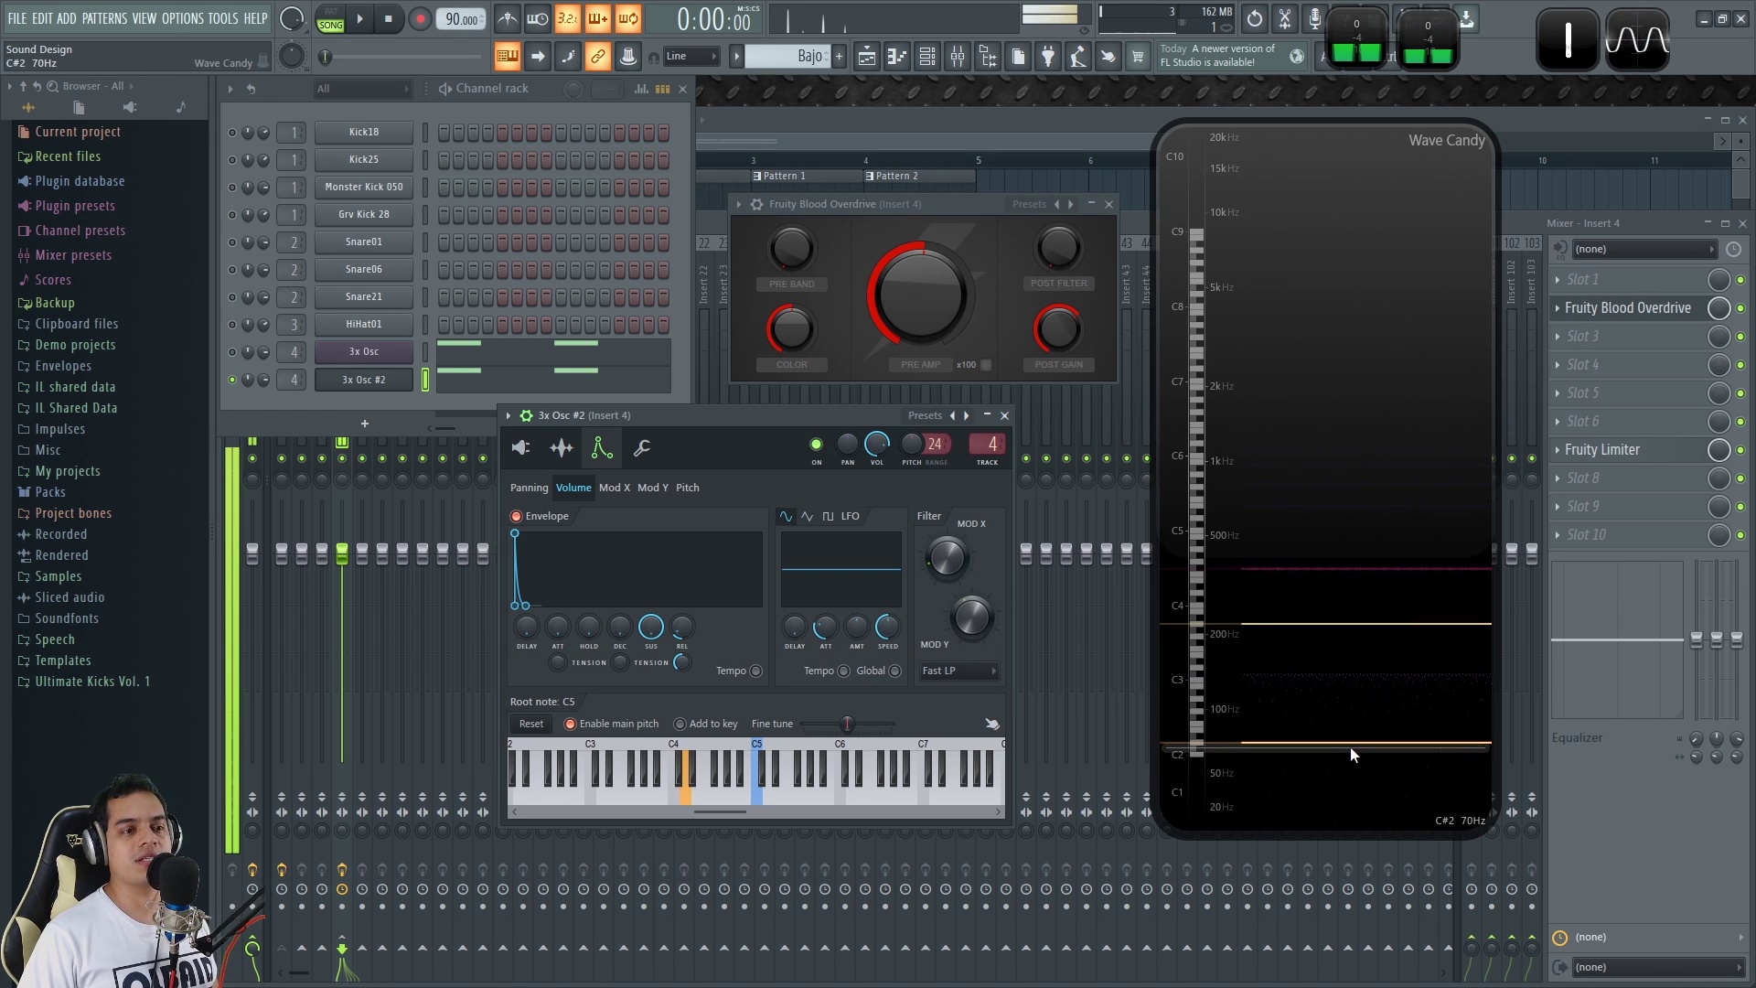
{"action": "left_click_drag", "start_coordinate": [935, 561], "coordinate": [935, 553]}
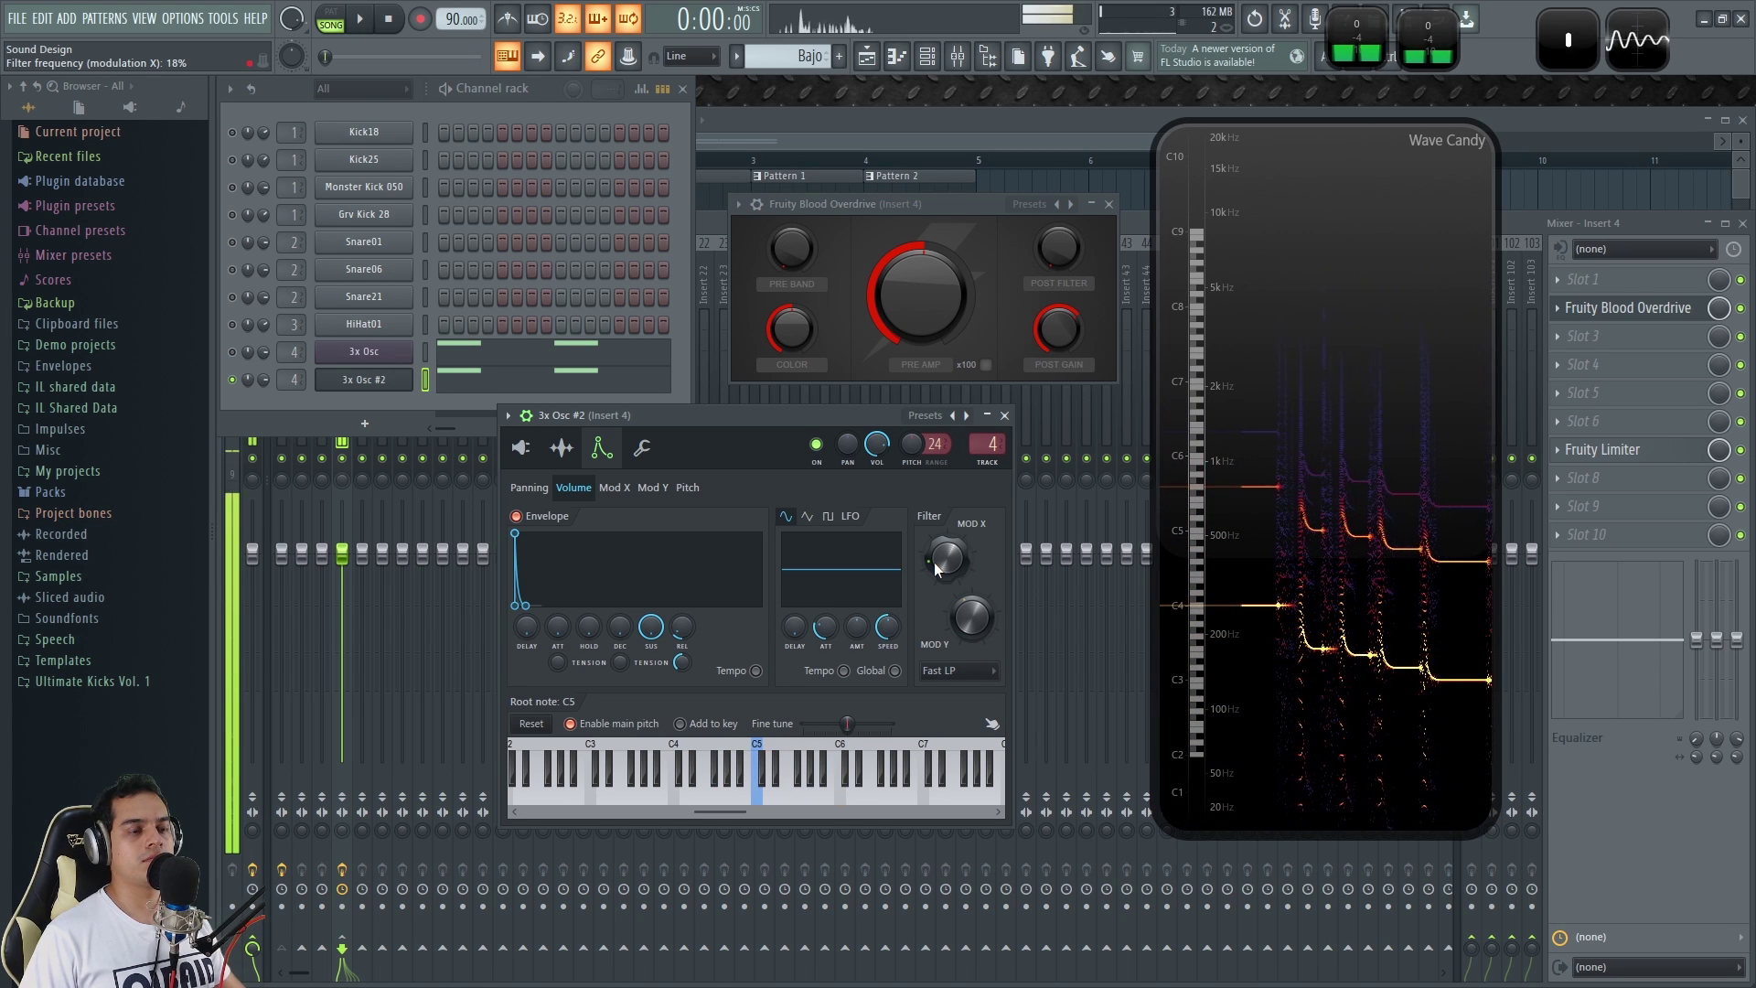
Play high and low notes on the 3x Osc #2 keyboard, including A5, to check the filtered sound in the spectrum.
{"action": "left_click", "coordinate": [653, 799]}
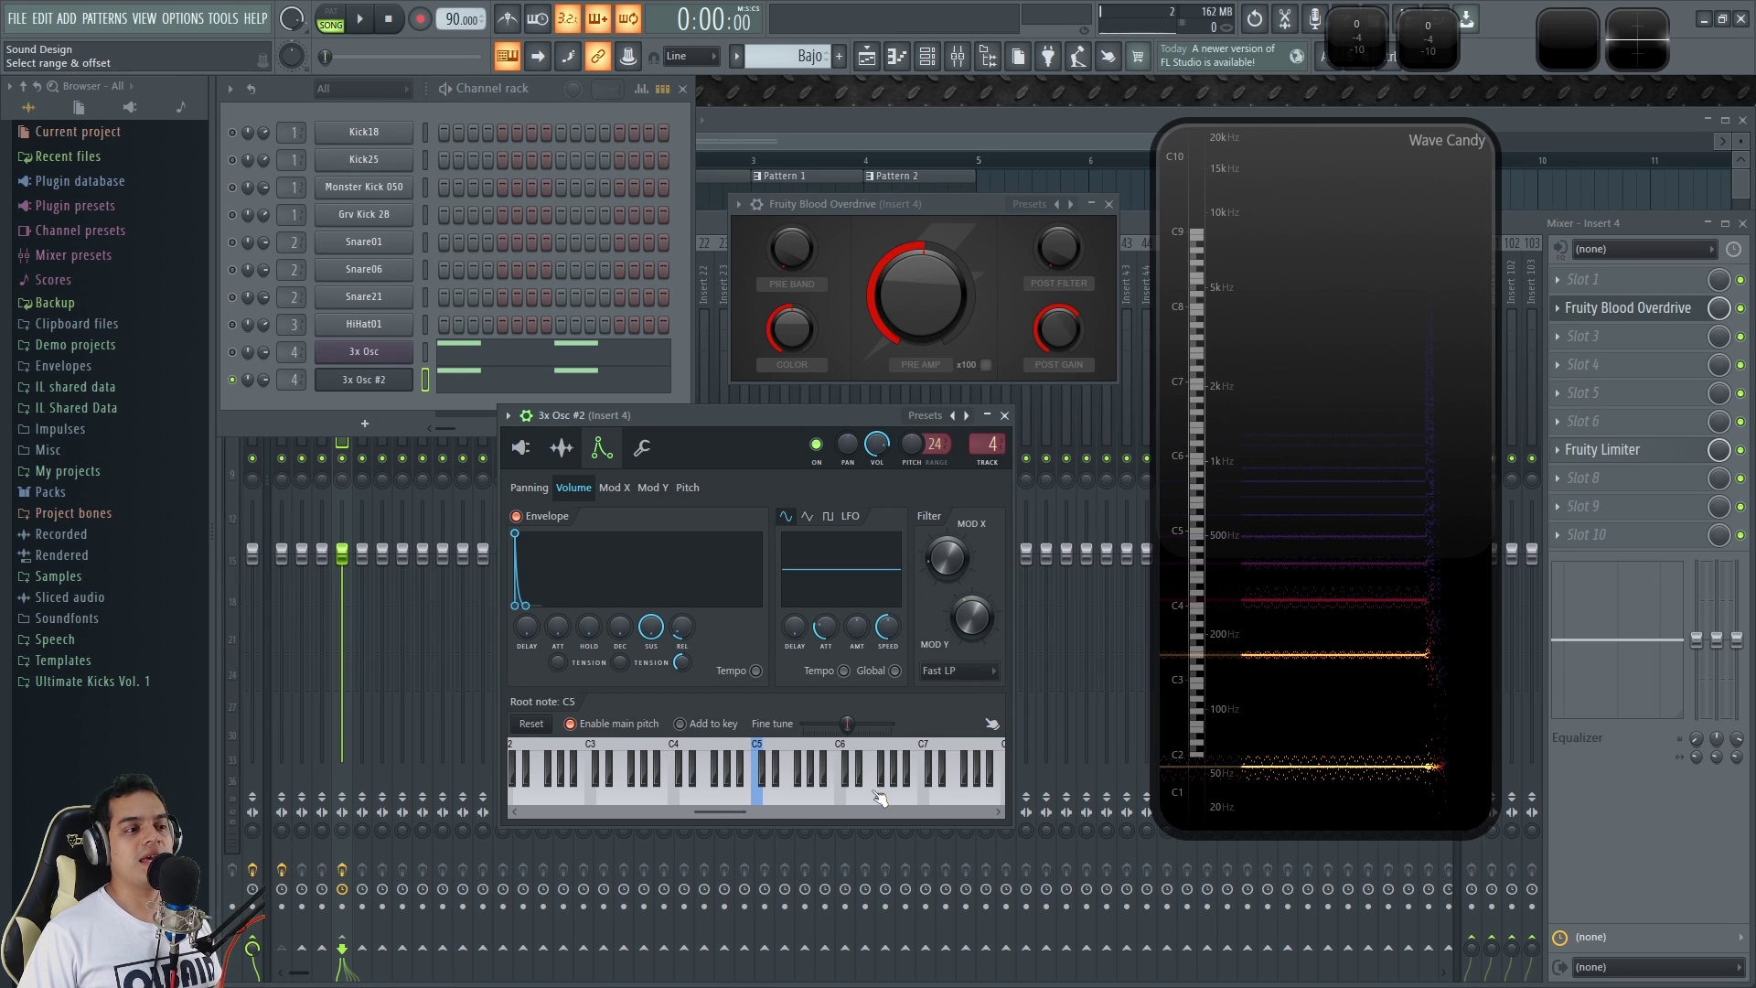
{"action": "left_click", "coordinate": [821, 797]}
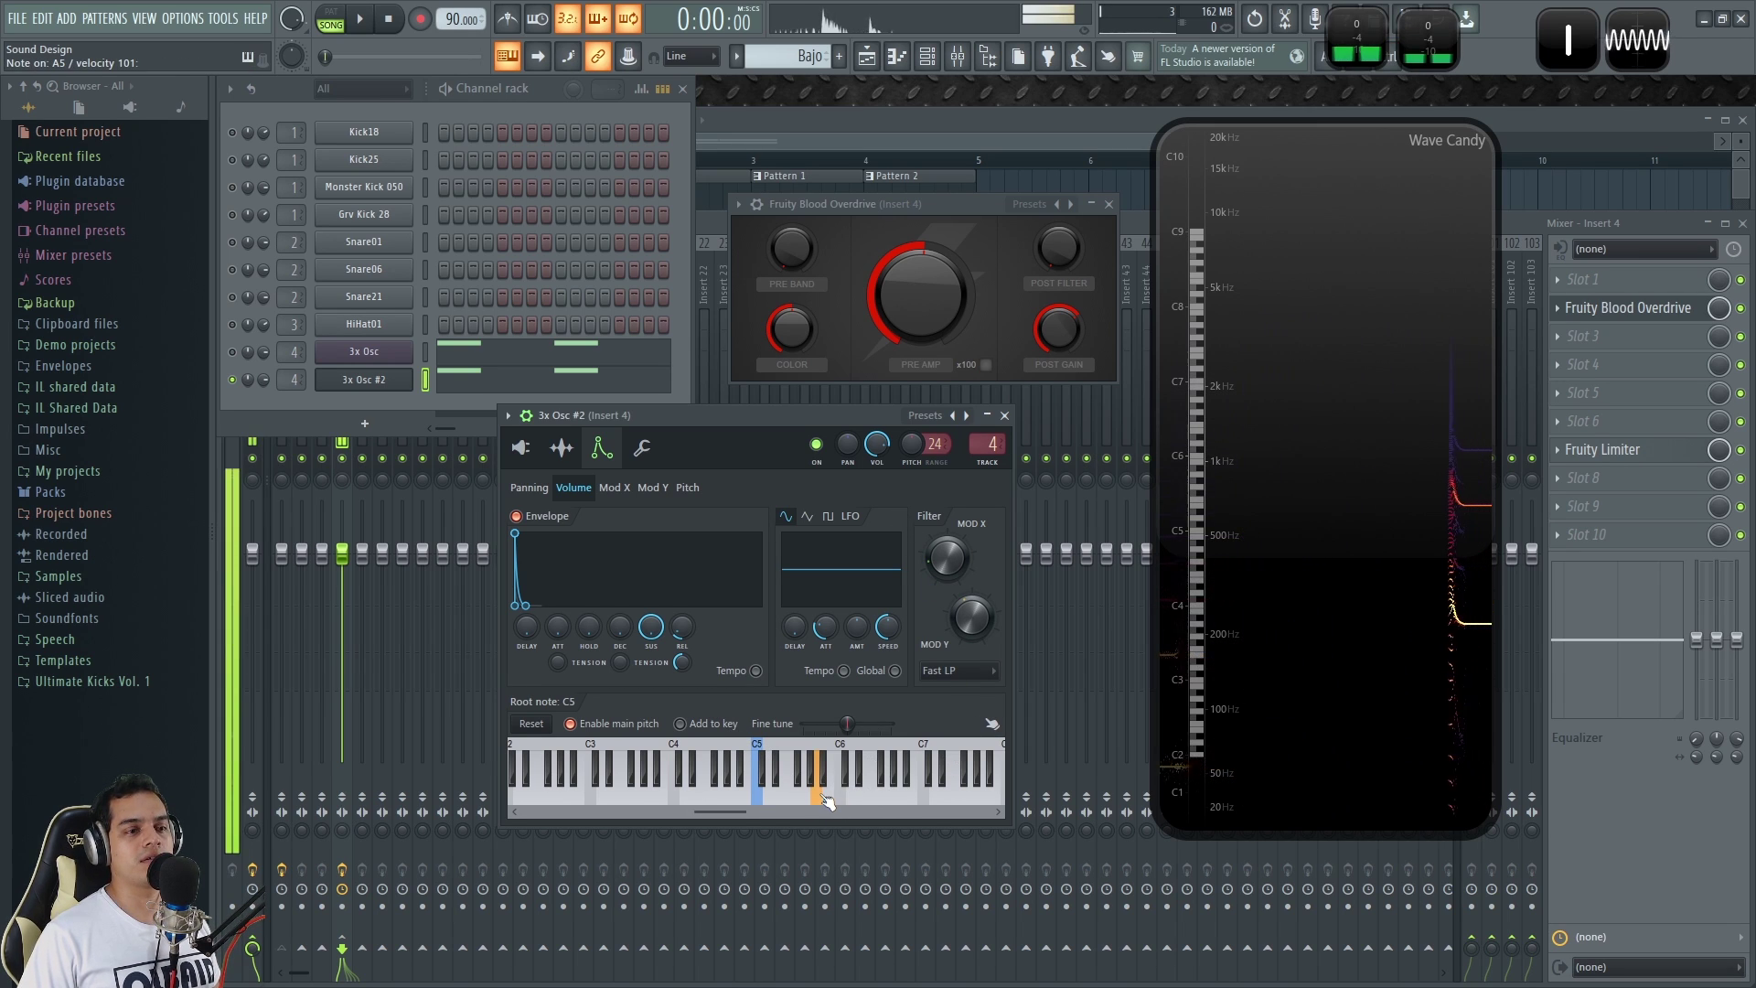
{"action": "left_click", "coordinate": [745, 797]}
{"action": "left_click", "coordinate": [710, 797]}
{"action": "left_click", "coordinate": [687, 796]}
{"action": "left_click", "coordinate": [660, 796]}
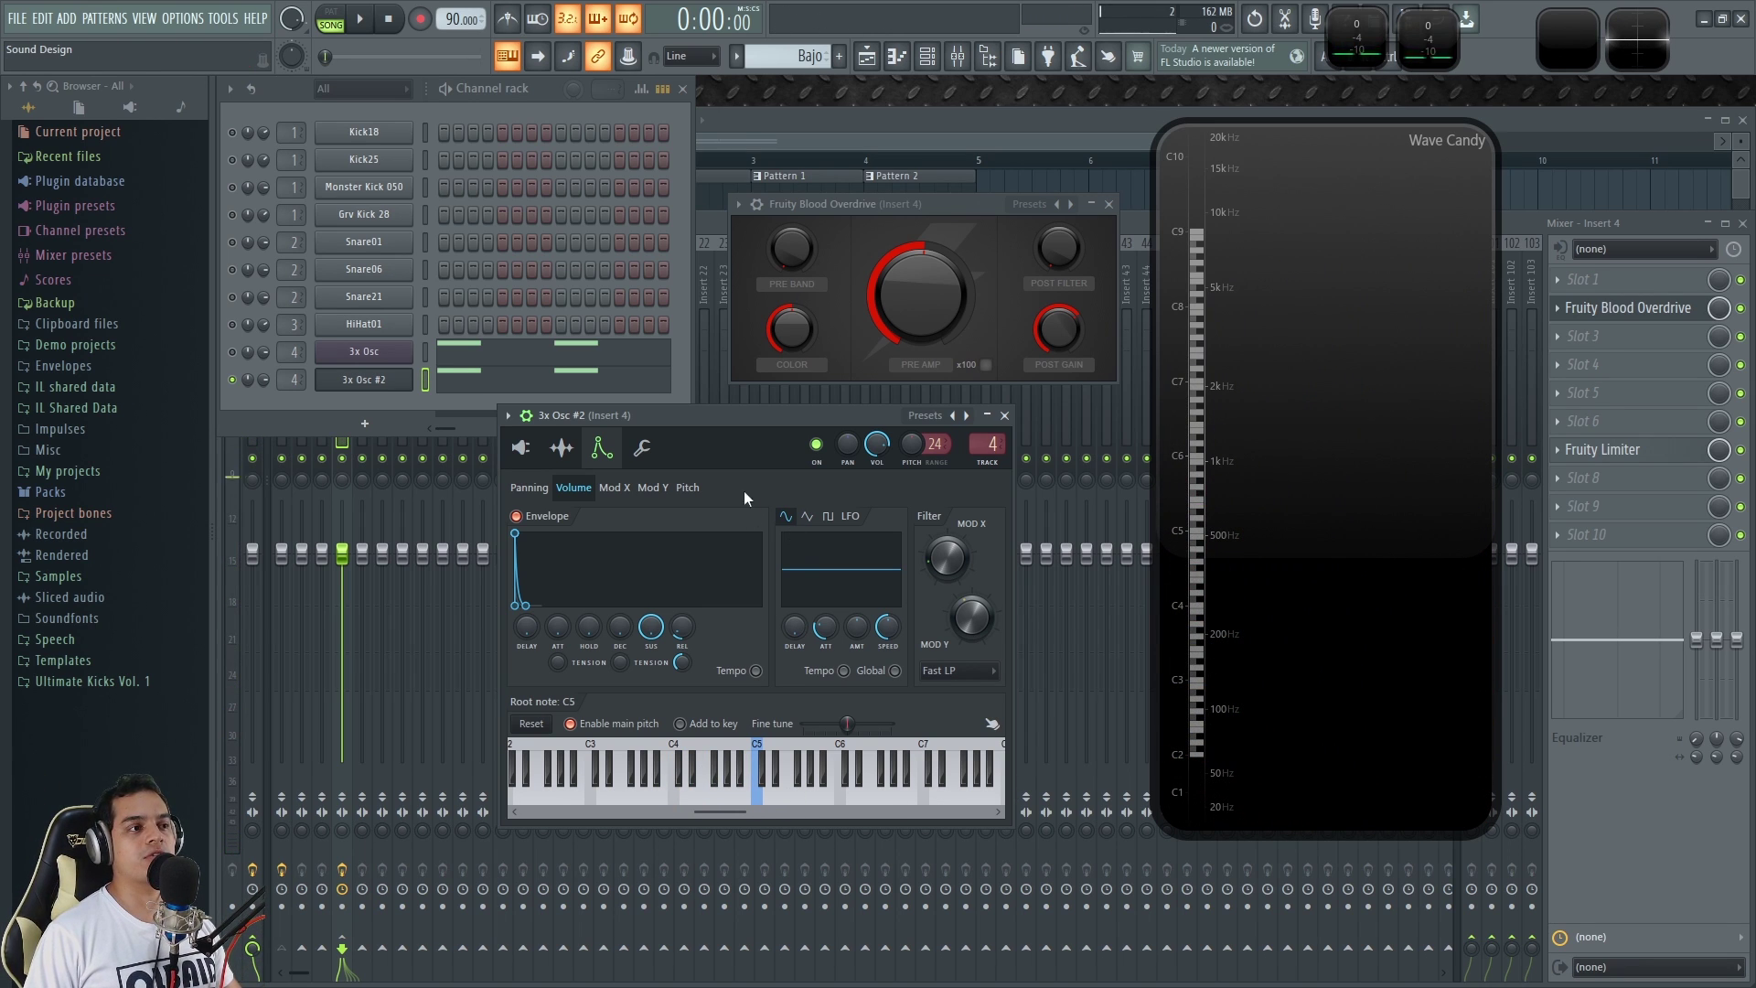
{"action": "left_click_drag", "start_coordinate": [745, 410], "coordinate": [722, 412]}
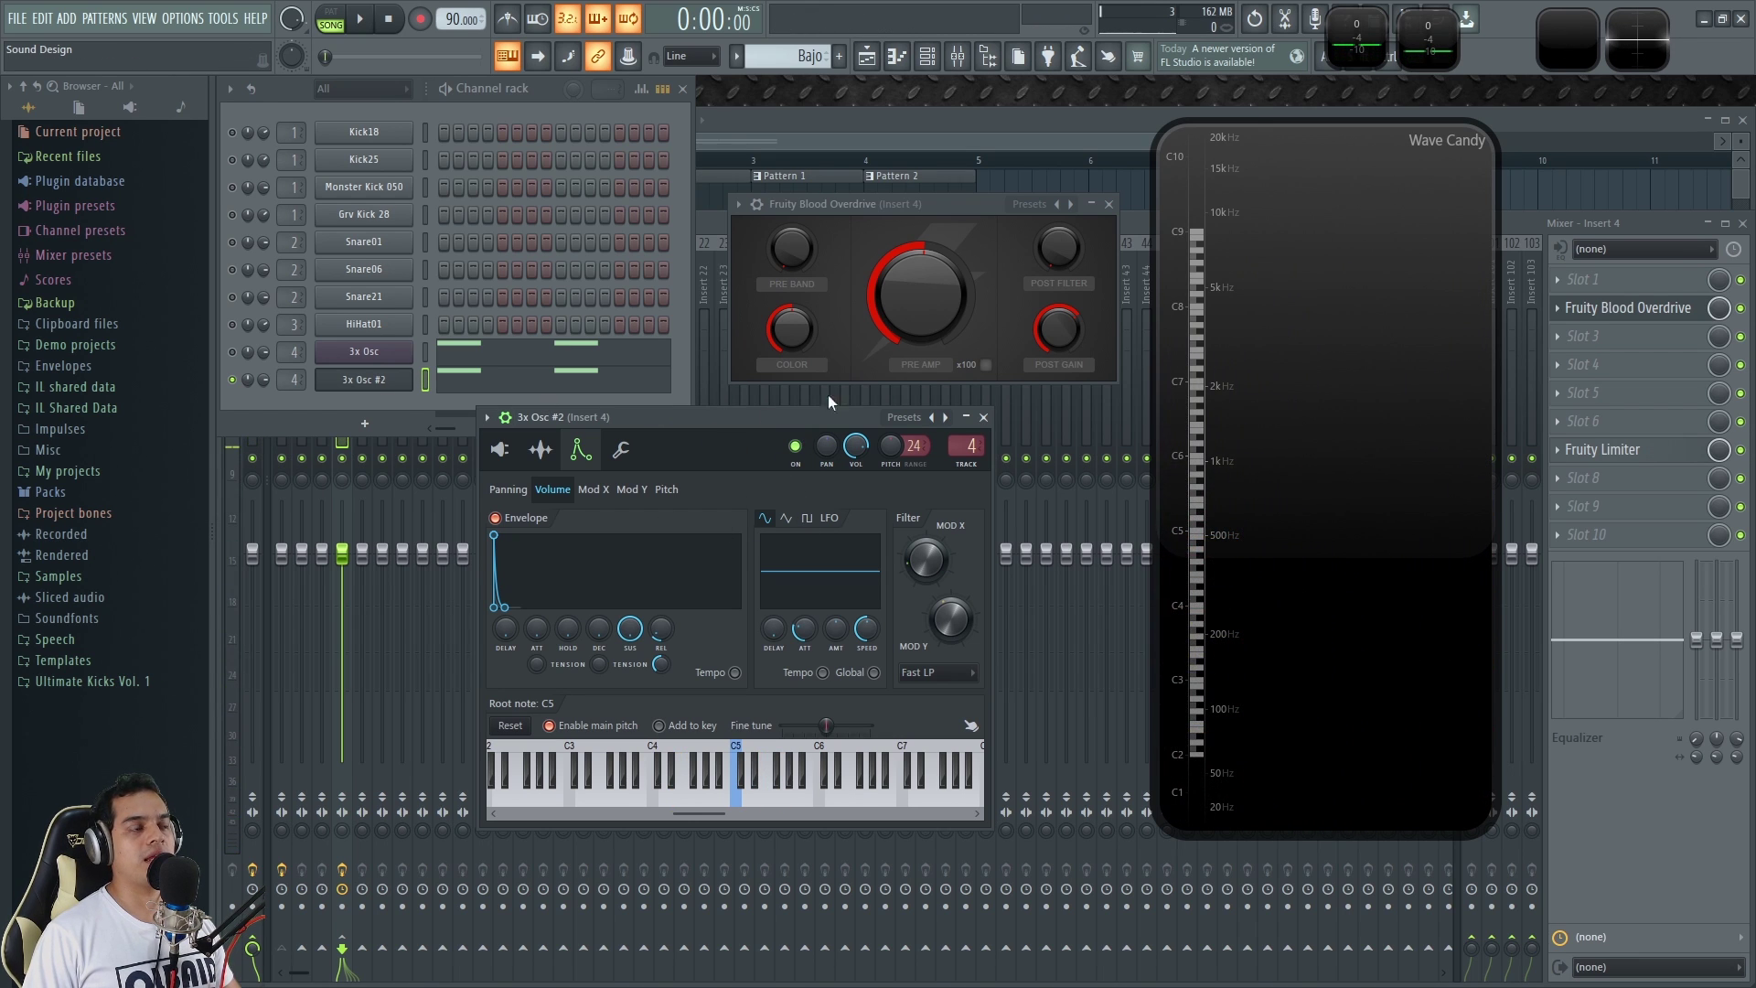
Play E4 with Fruity Blood Overdrive enabled and bypassed on Insert 4 to compare the harmonics in the spectrum.
{"action": "key", "text": "c"}
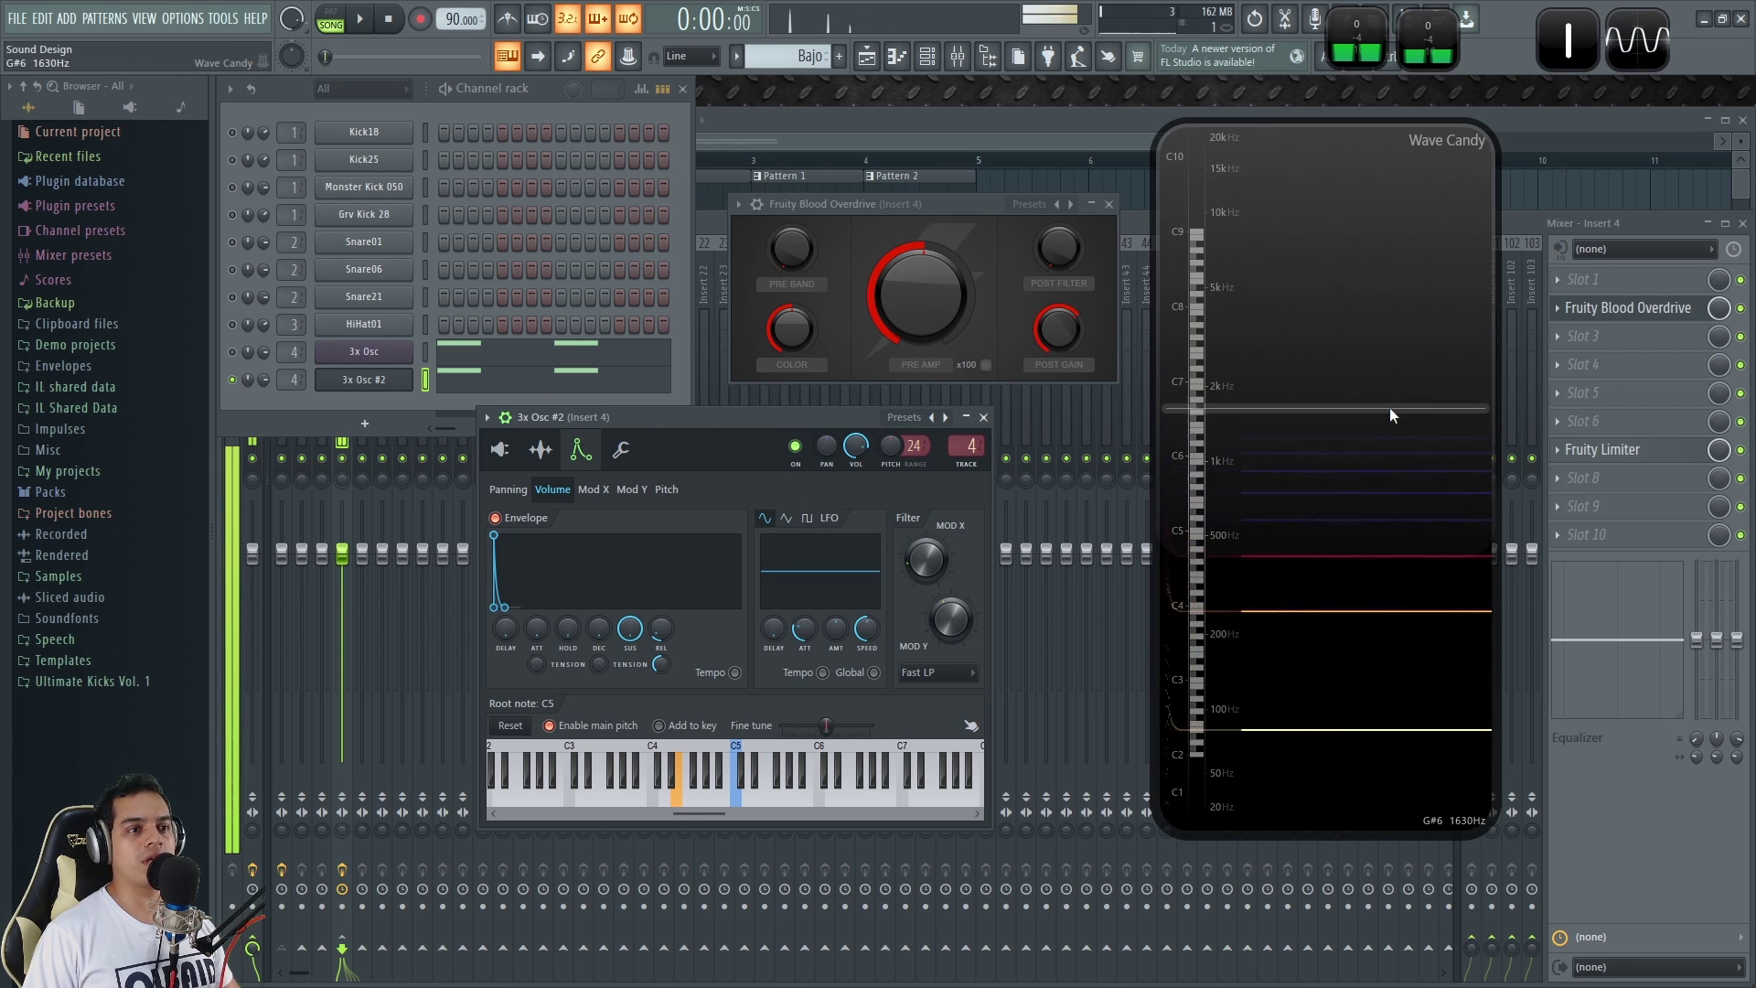
{"action": "key", "text": "F9"}
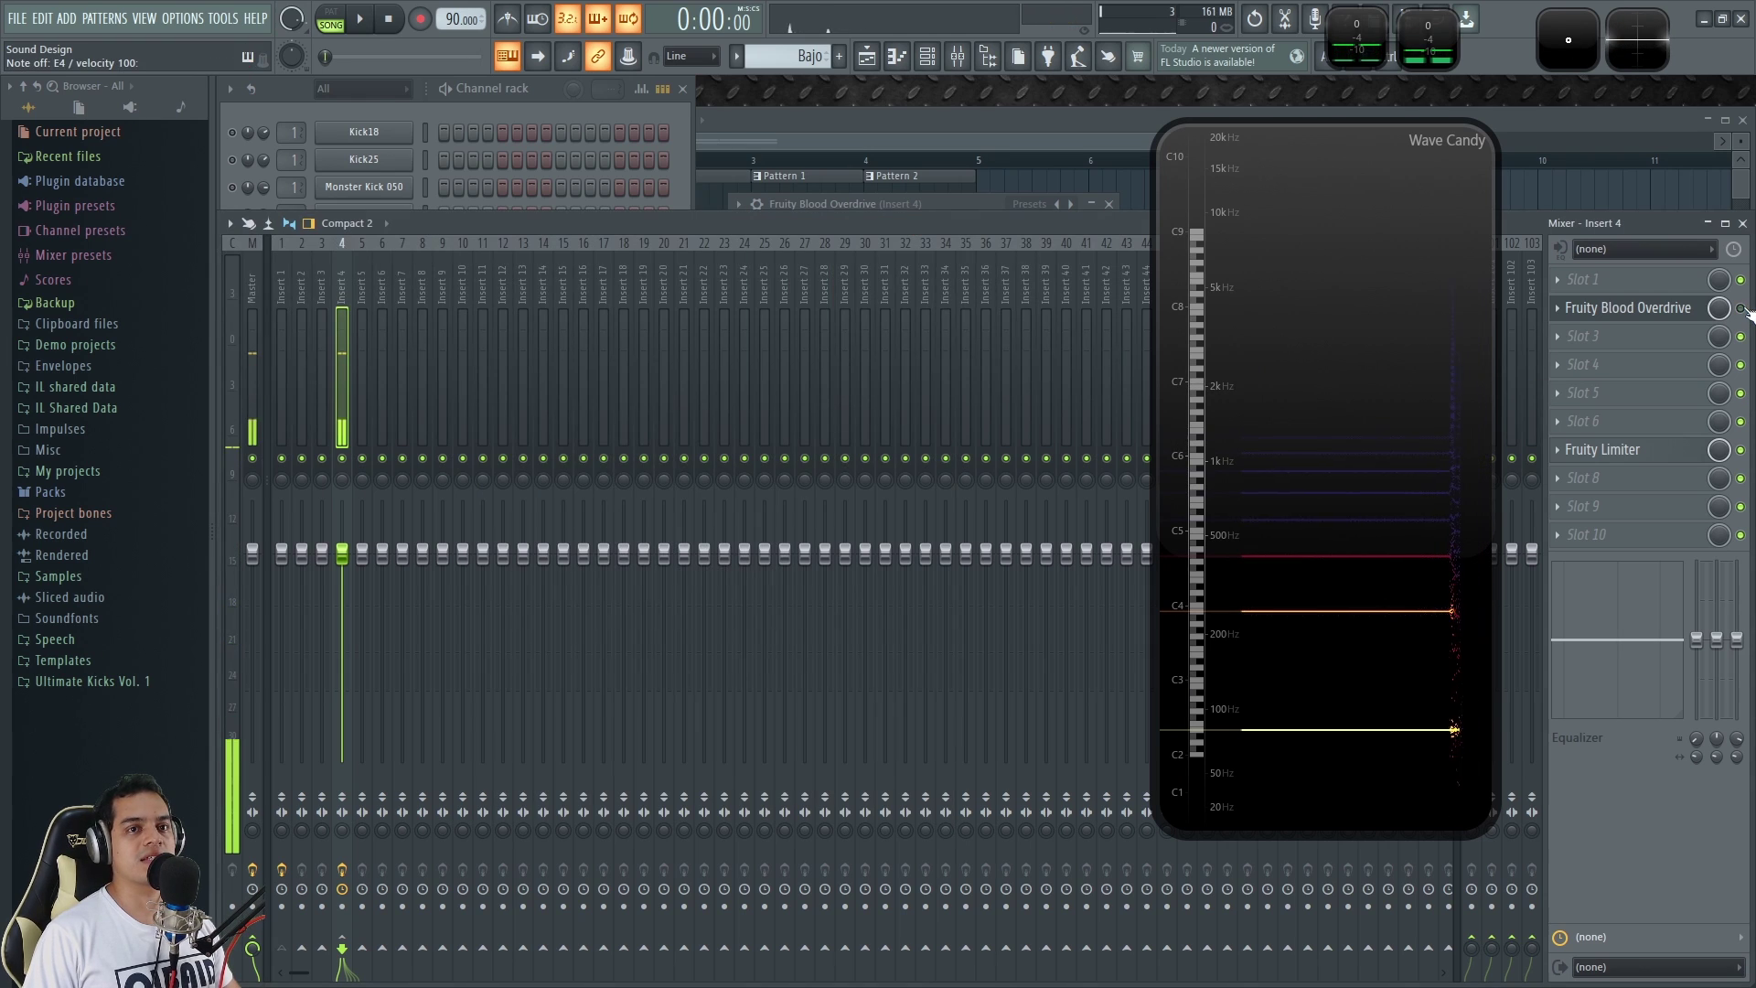
{"action": "key", "text": "c"}
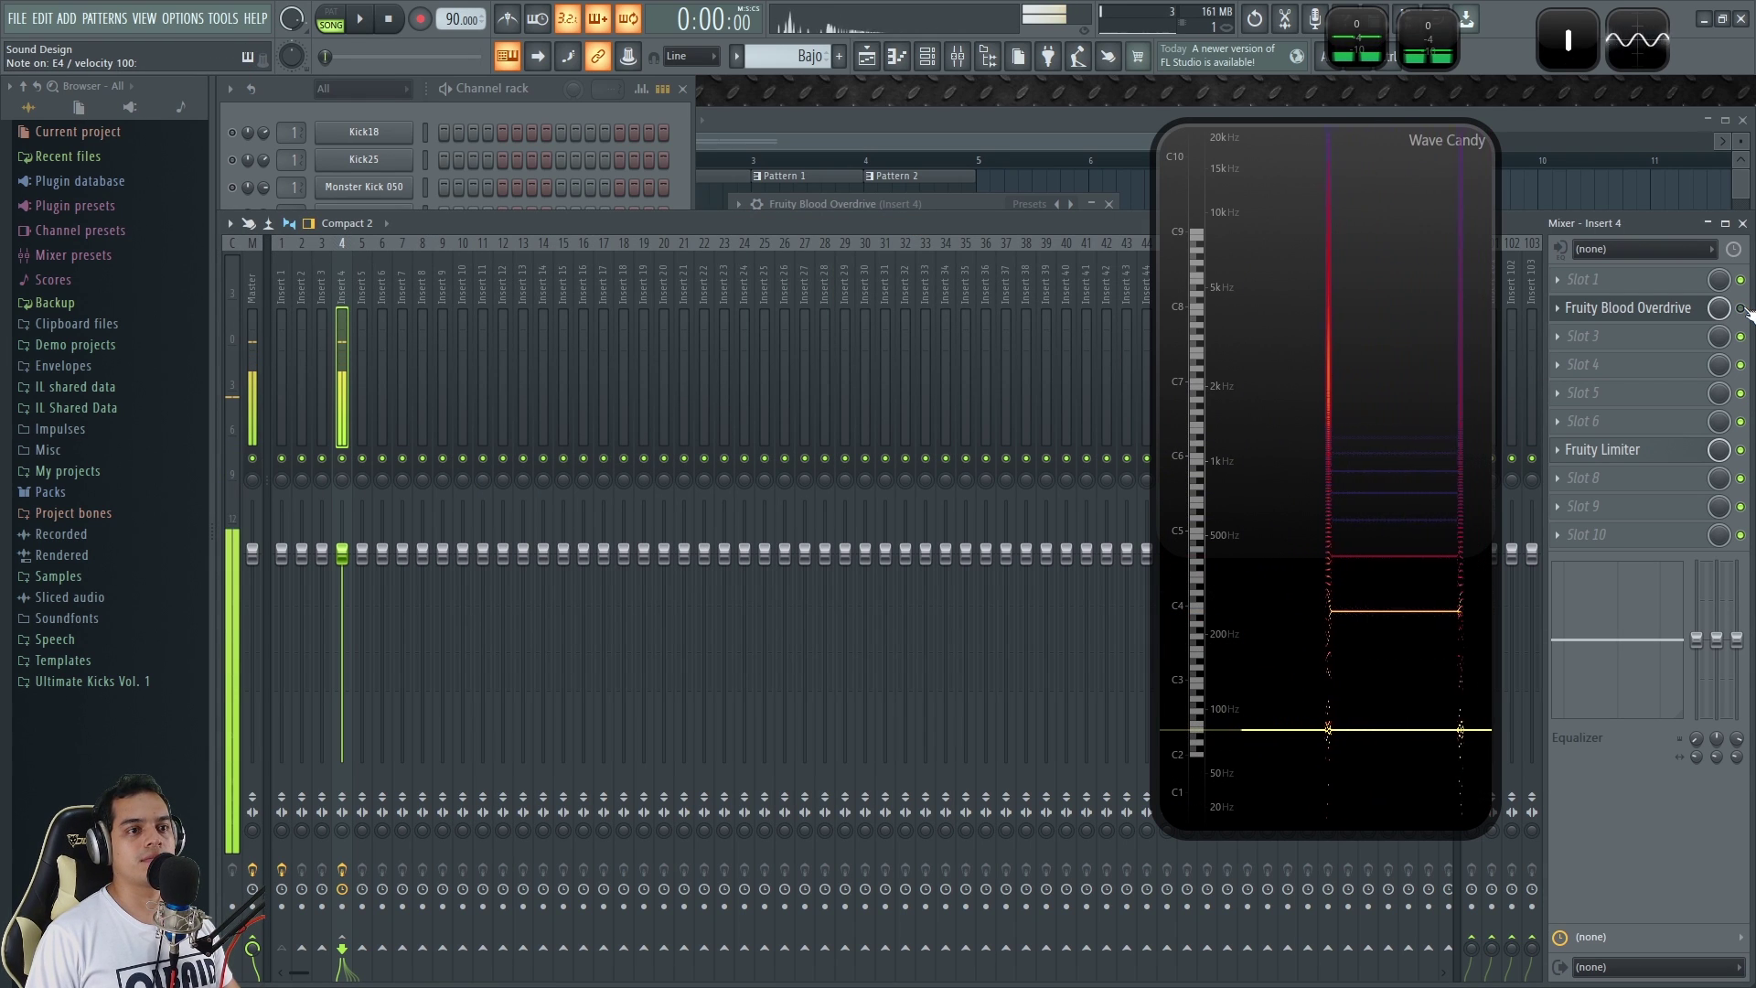
Hide the Wave Candy spectrum, open Fruity Limiter on Insert 4 and place its window beside the channel rack.
{"action": "left_click", "coordinate": [553, 90]}
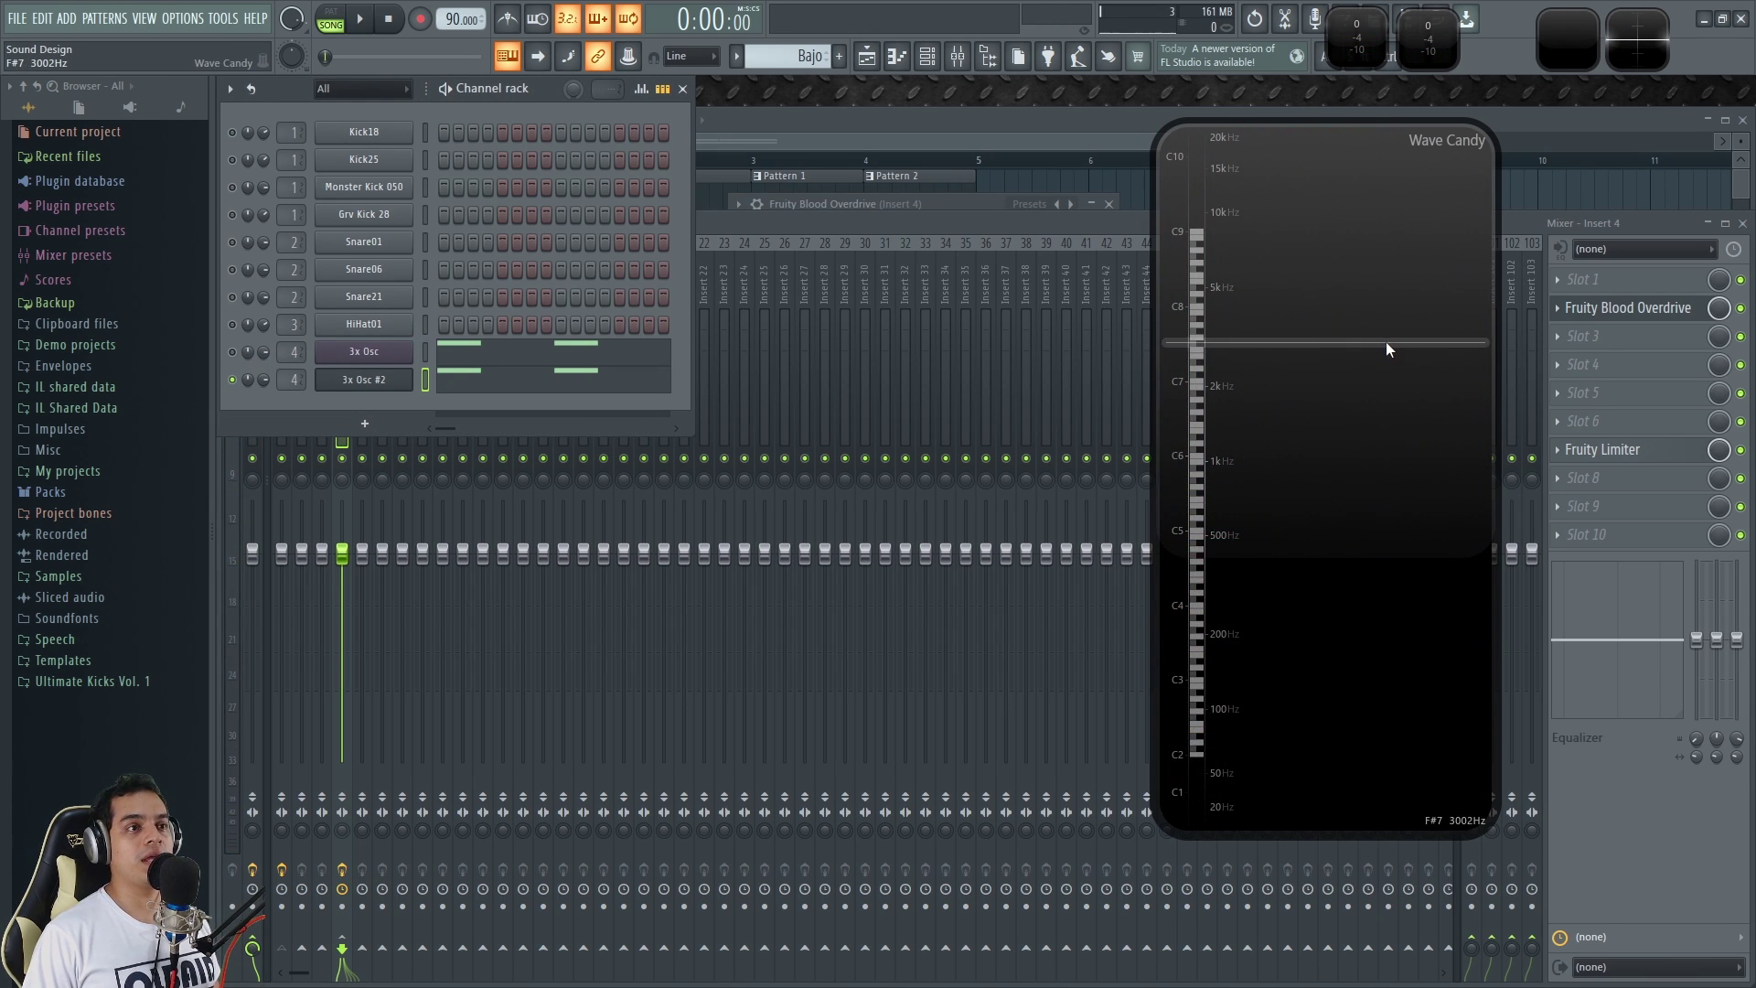
{"action": "double_click", "coordinate": [1385, 347]}
{"action": "left_click", "coordinate": [1649, 455]}
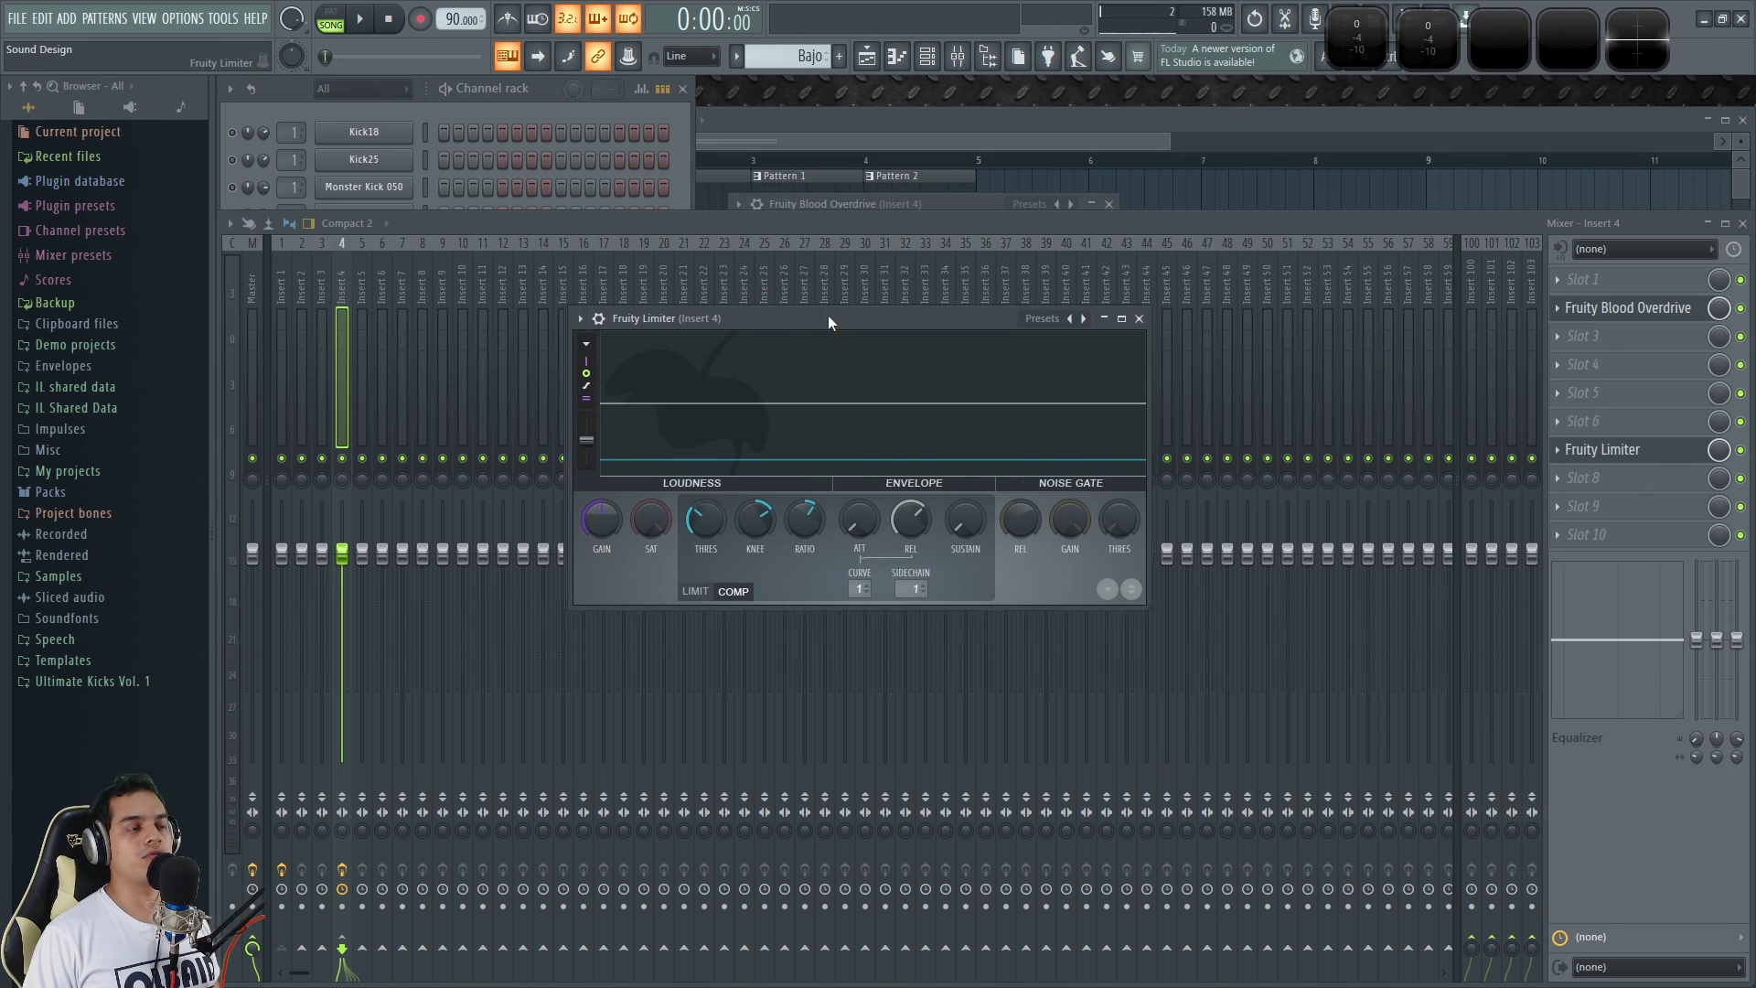
{"action": "left_click", "coordinate": [540, 86]}
{"action": "left_click_drag", "start_coordinate": [887, 315], "coordinate": [934, 327]}
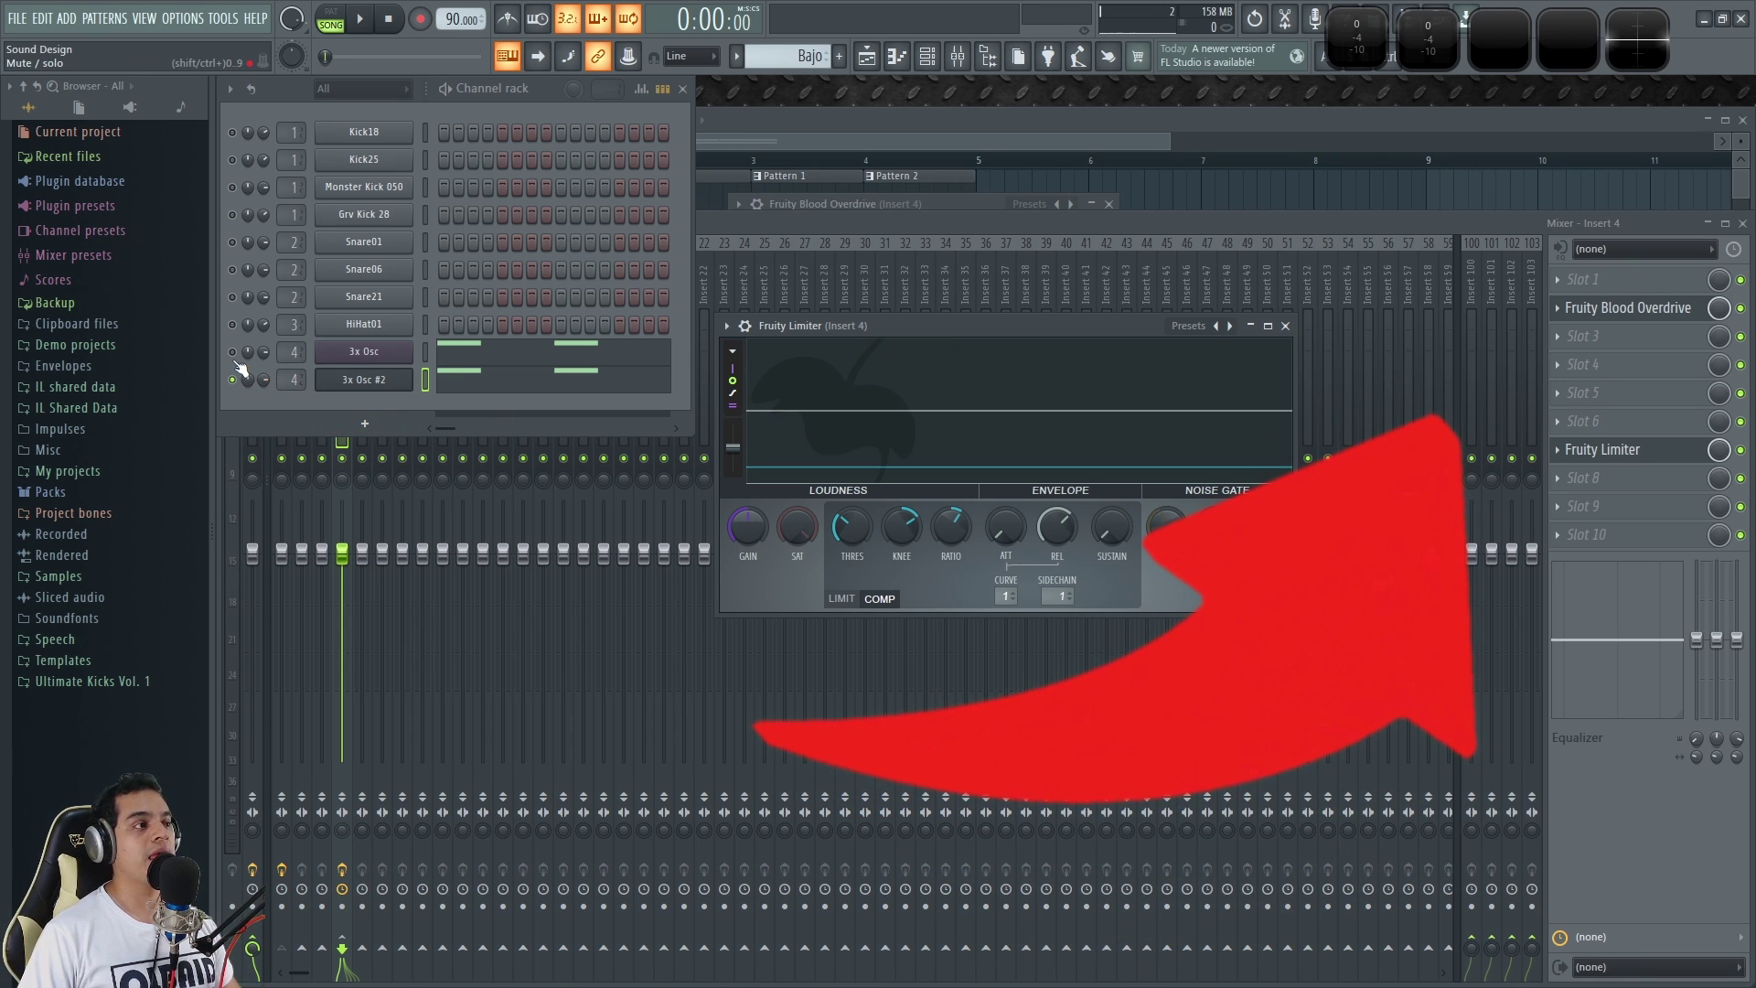
Play the pattern with only the original 3x Osc channel unmuted and open that channel's oscillators.
{"action": "key", "text": "space"}
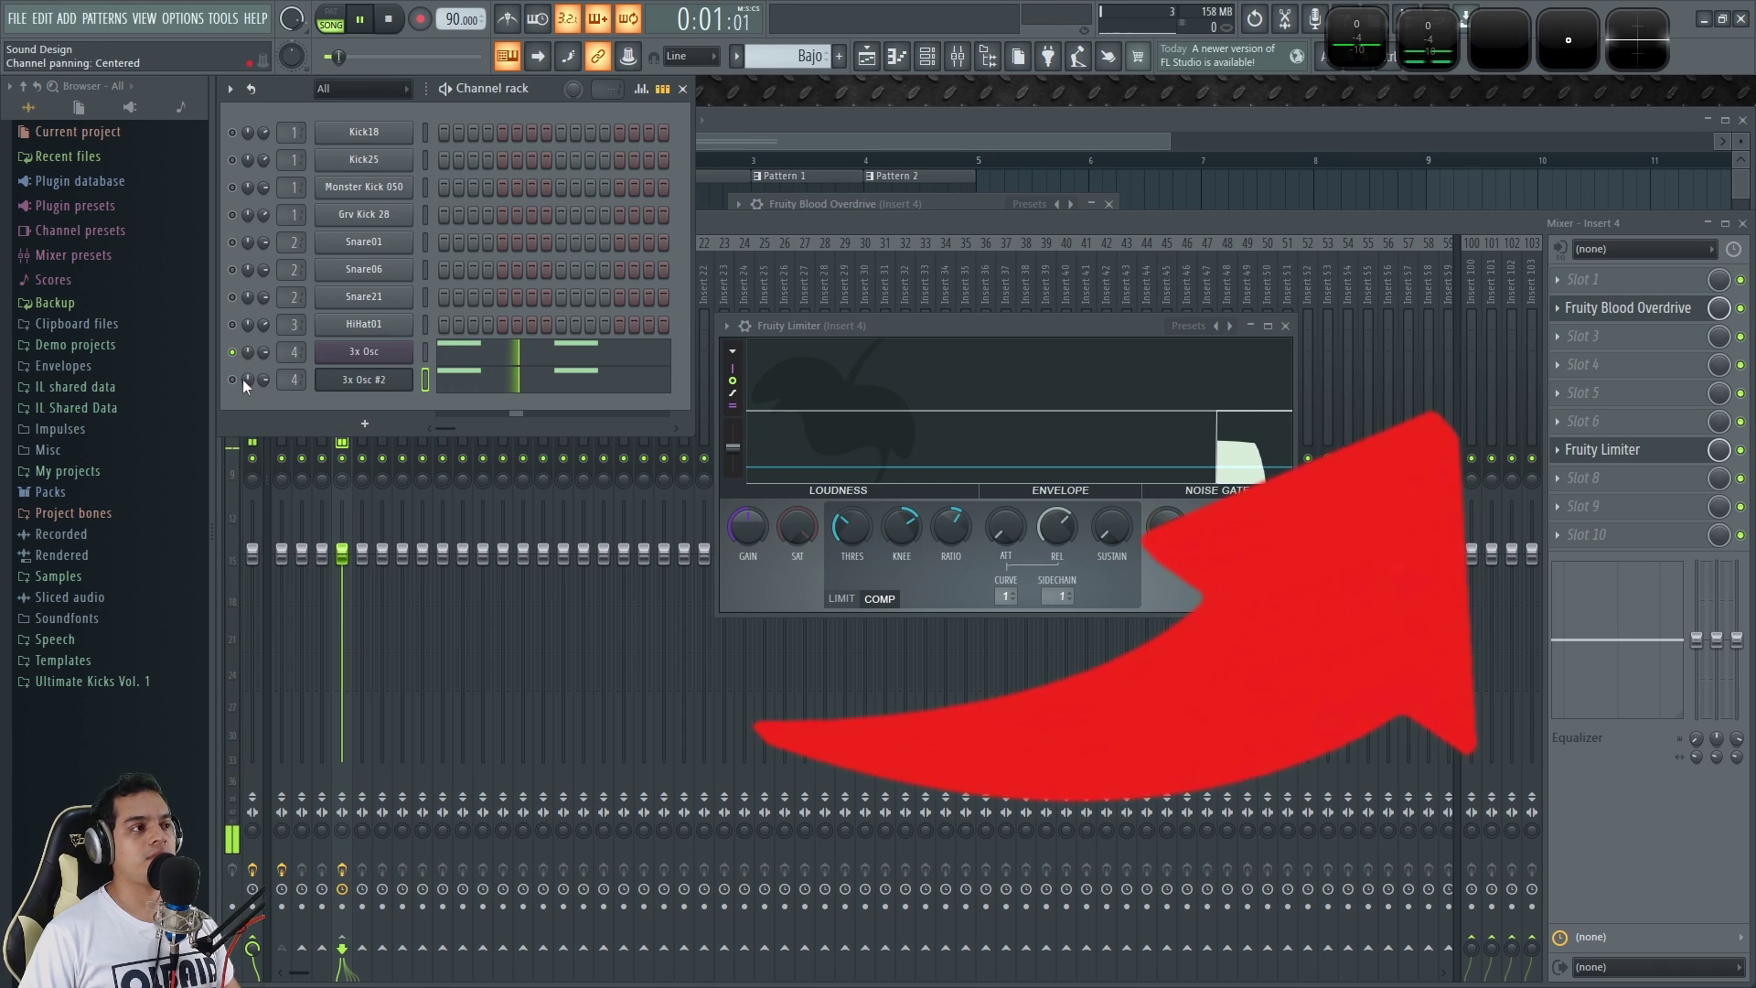
{"action": "left_click", "coordinate": [364, 351]}
{"action": "key", "text": "space"}
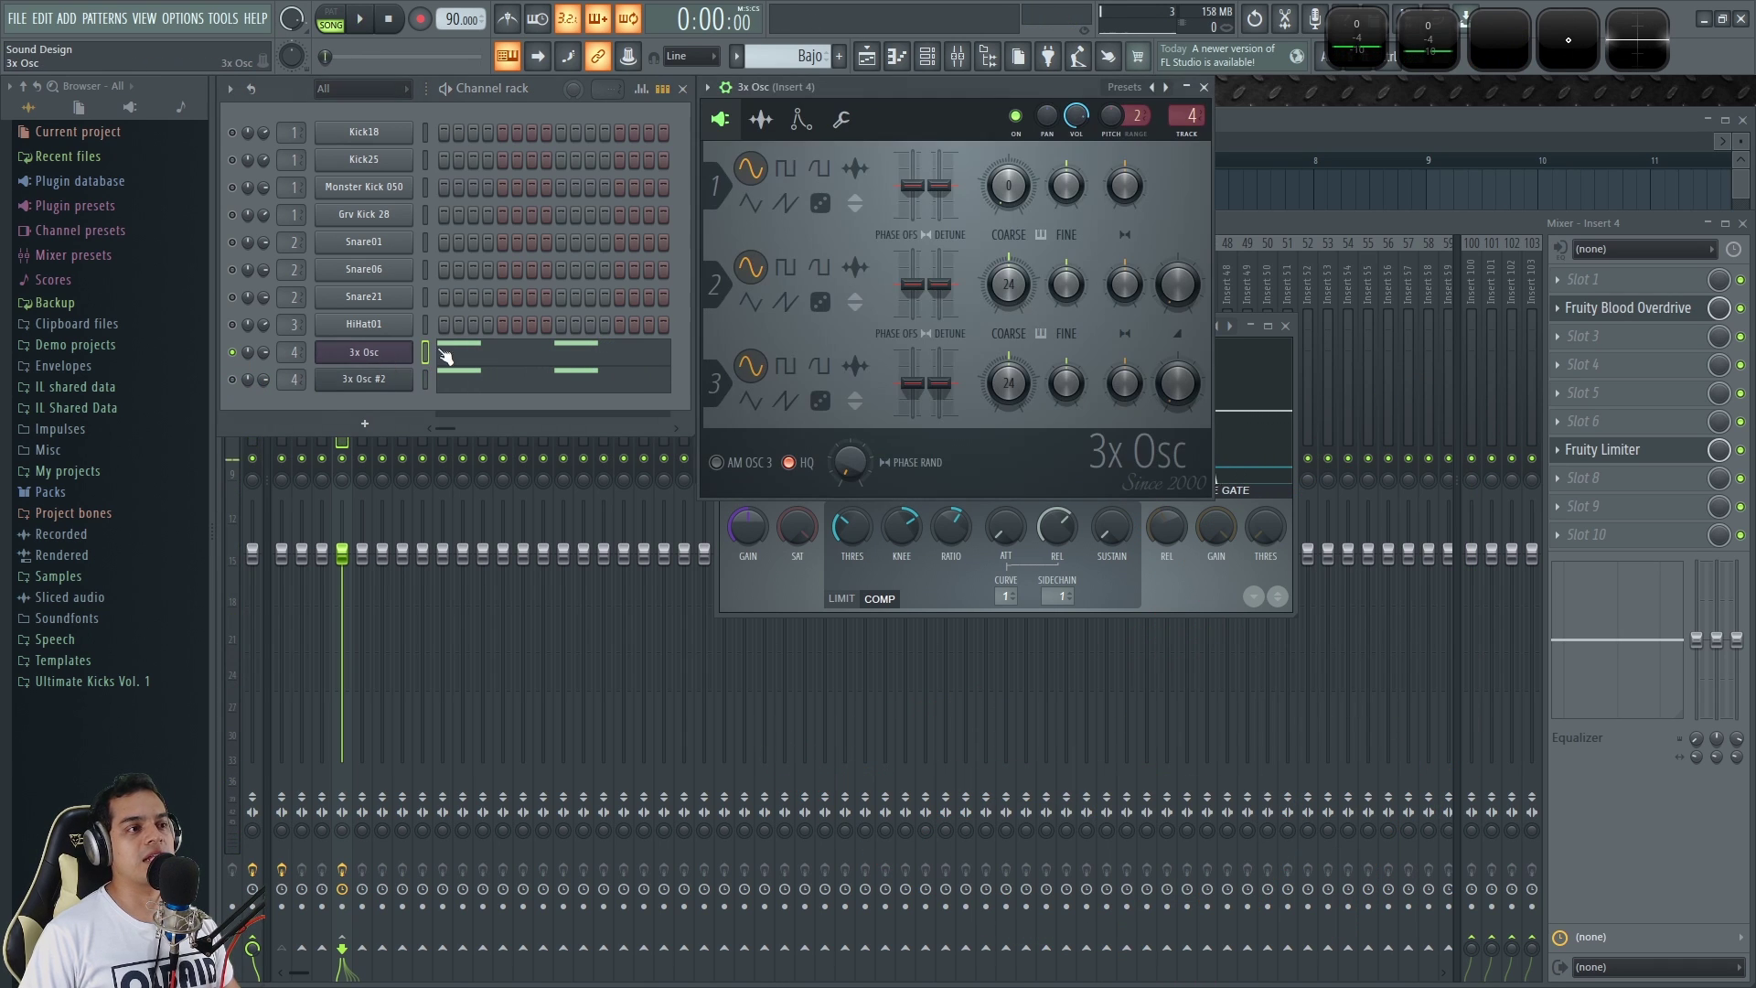
Play the pattern with only 3x Osc #2 unmuted, opening its envelope settings and moving the window beside the channel rack.
{"action": "key", "text": "space"}
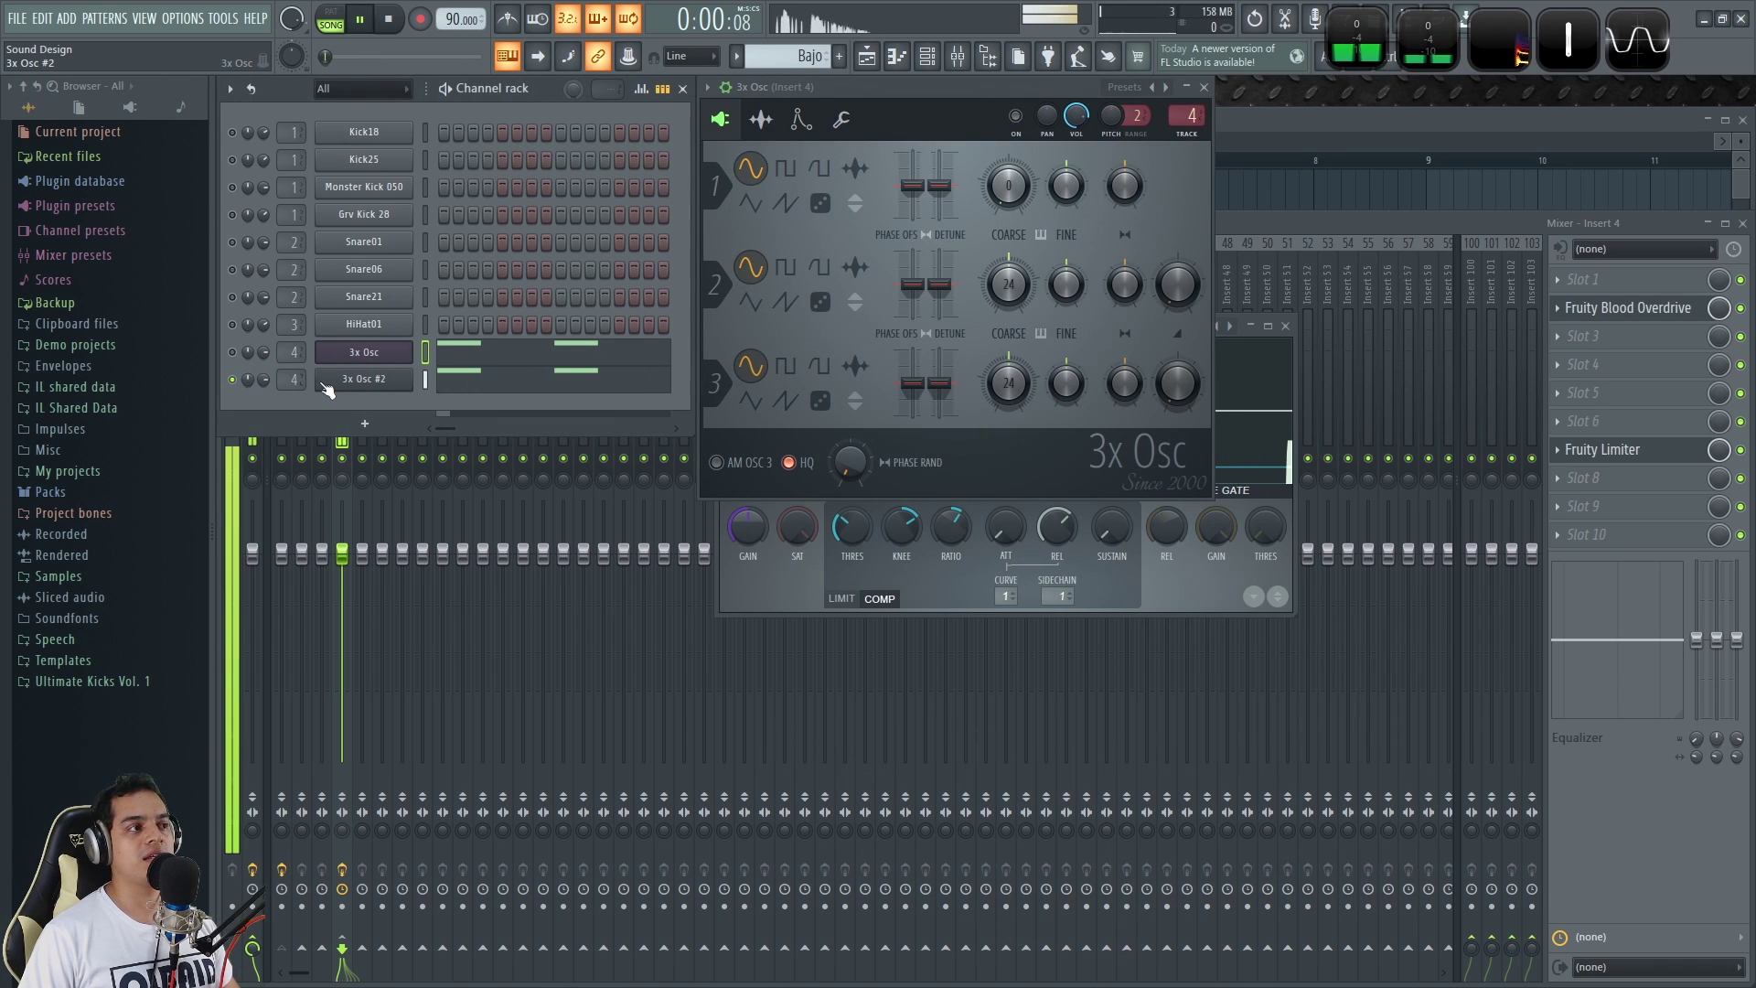
{"action": "left_click", "coordinate": [364, 379]}
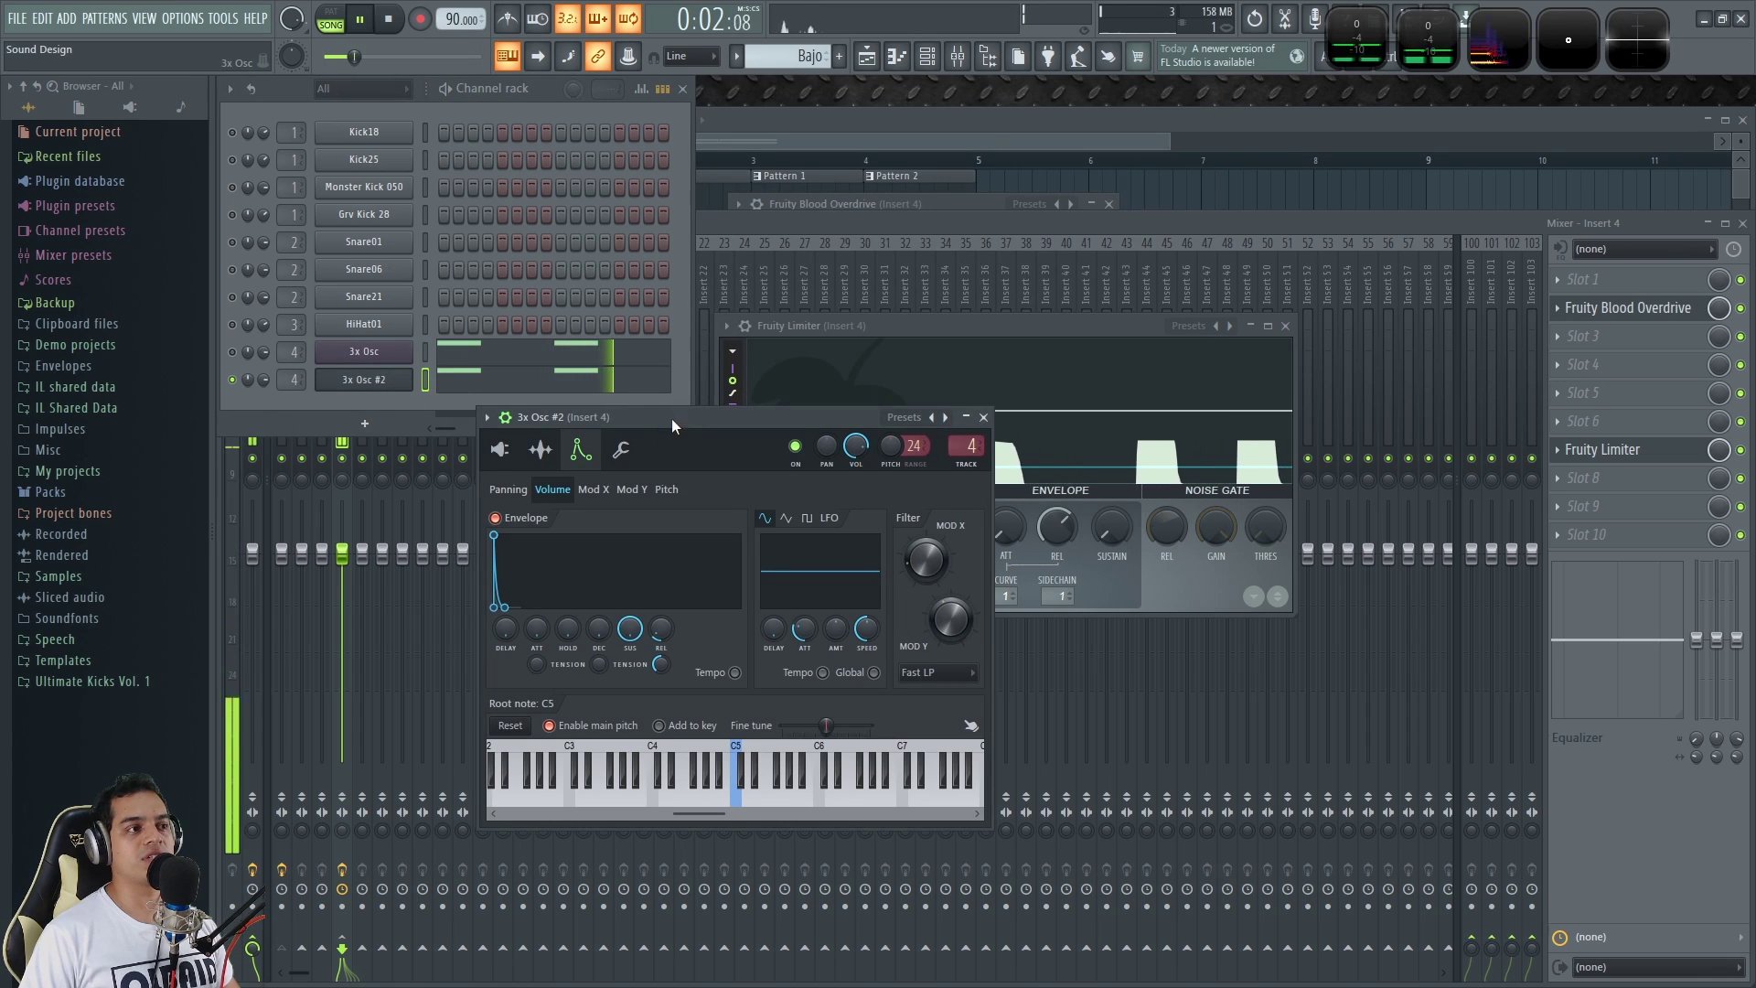
{"action": "left_click_drag", "start_coordinate": [671, 418], "coordinate": [869, 379]}
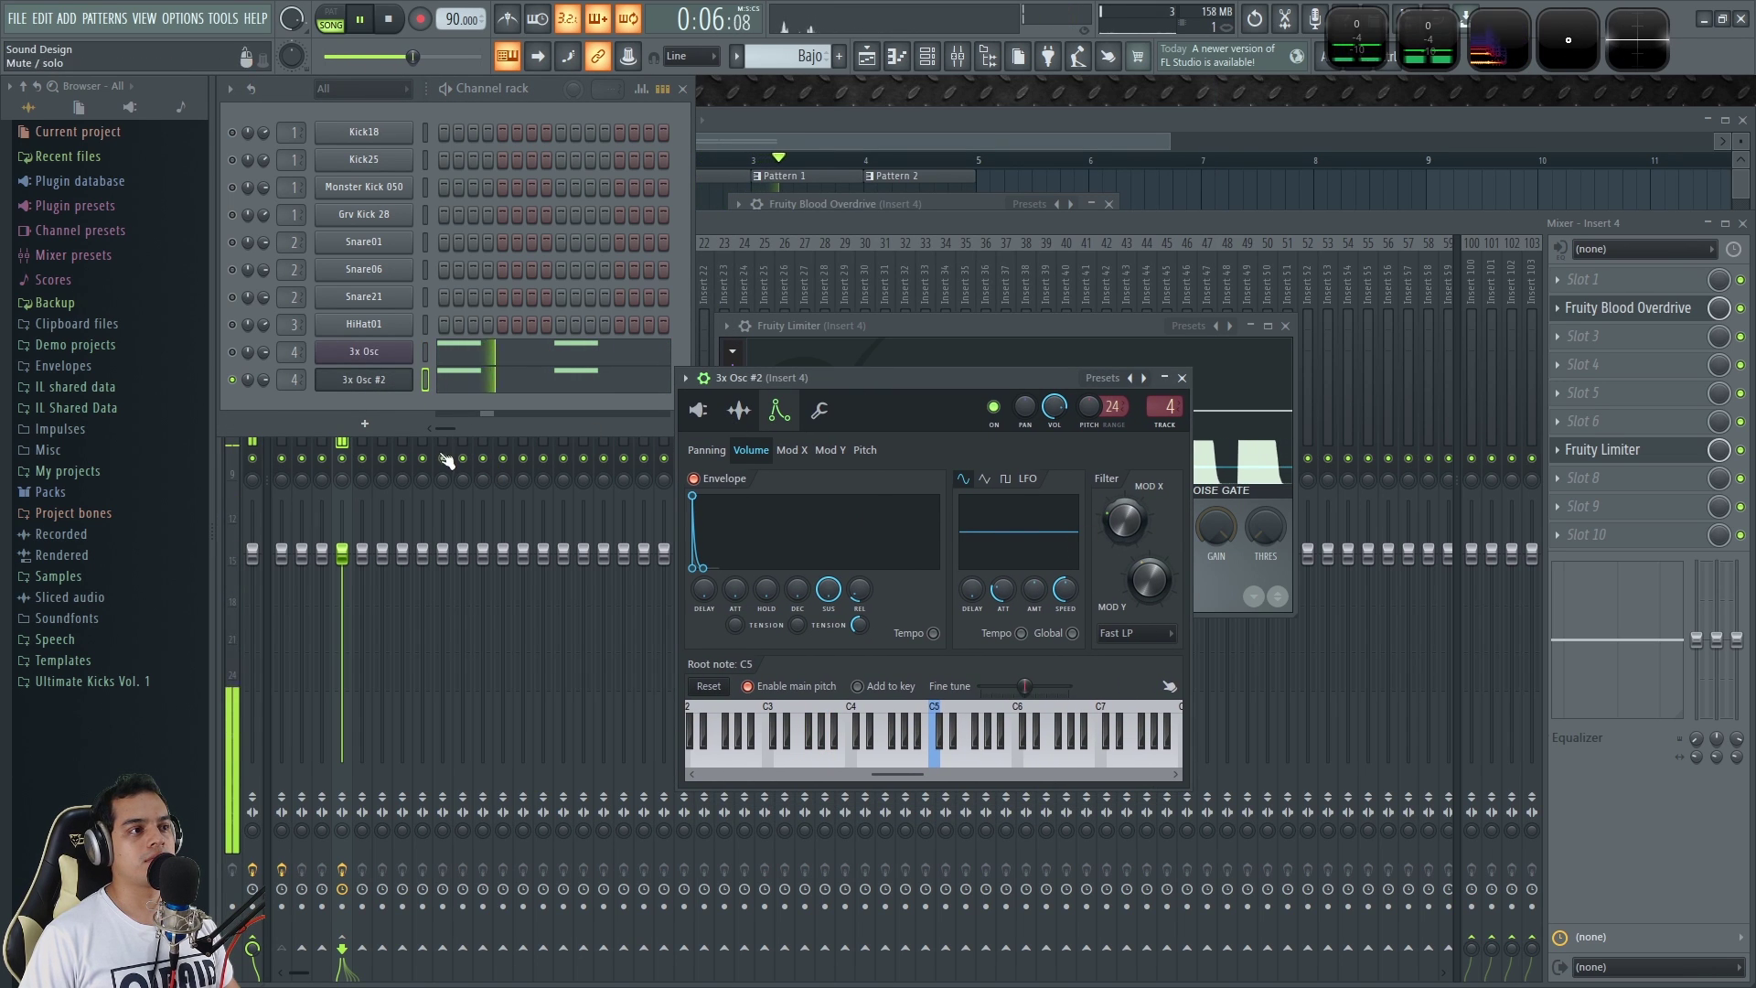
Play the full beat with 3x Osc #2 unmuted and compare it with the original 3x Osc bass.
{"action": "key", "text": "space"}
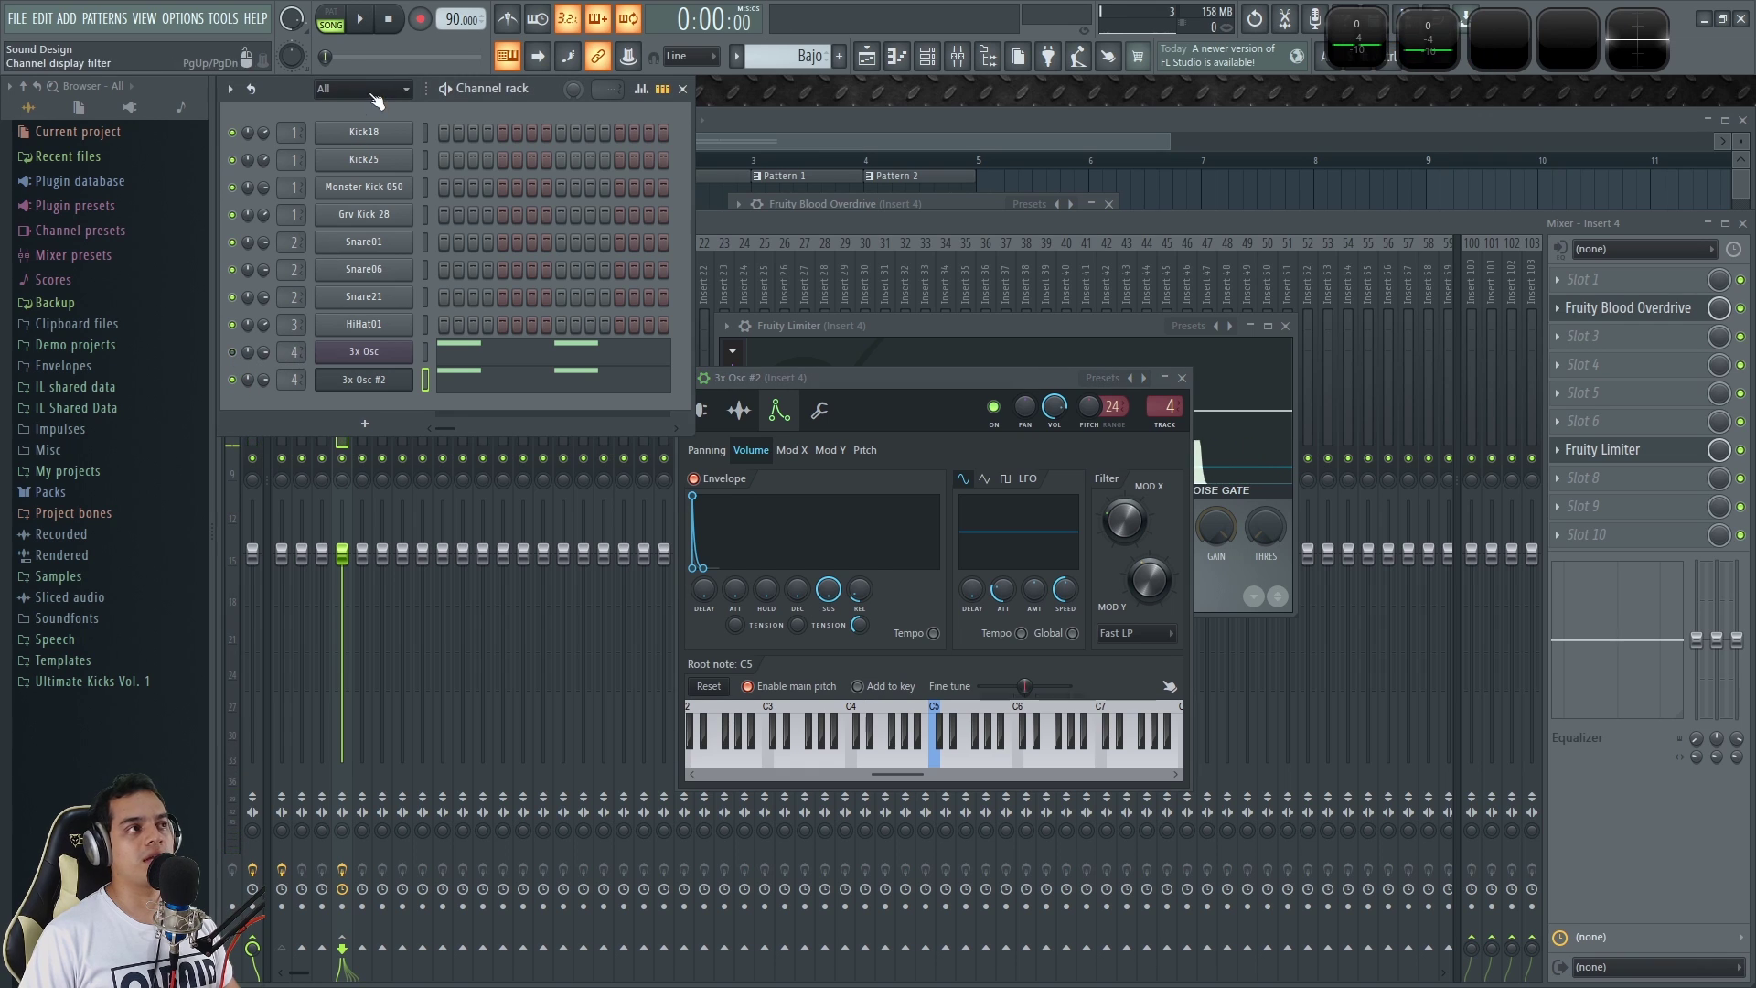
{"action": "key", "text": "space"}
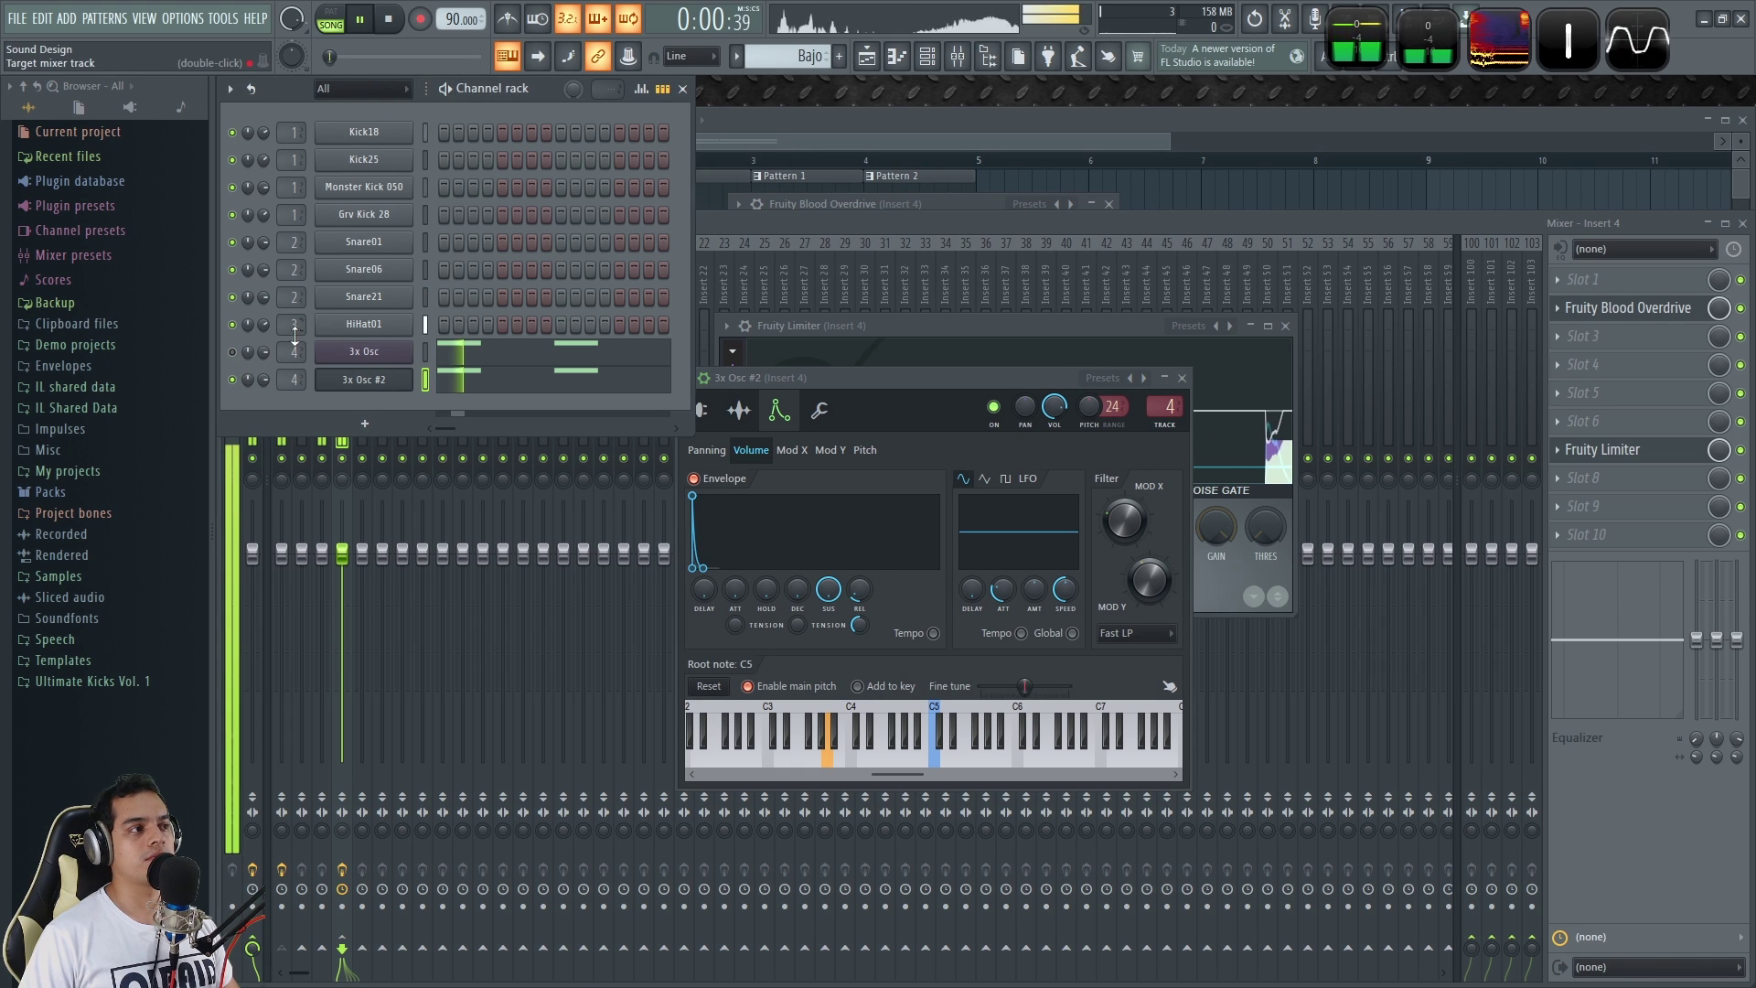
{"action": "left_click", "coordinate": [232, 379]}
{"action": "left_click", "coordinate": [232, 352]}
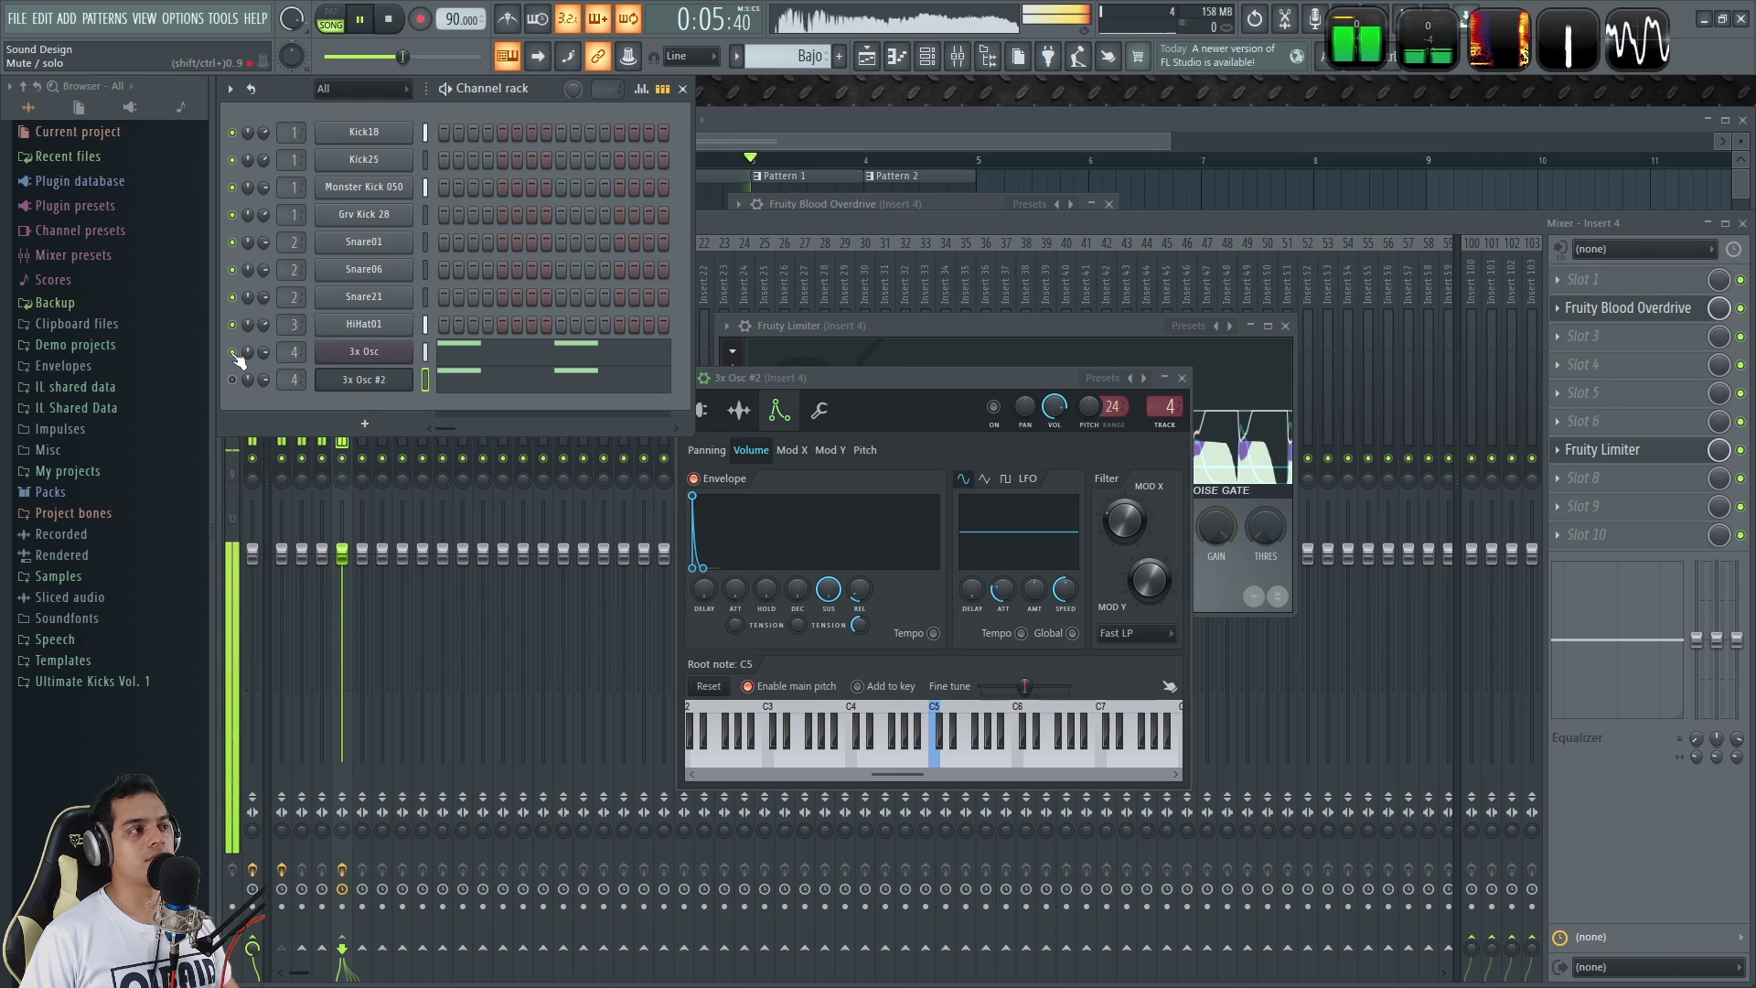
{"action": "left_click", "coordinate": [389, 21]}
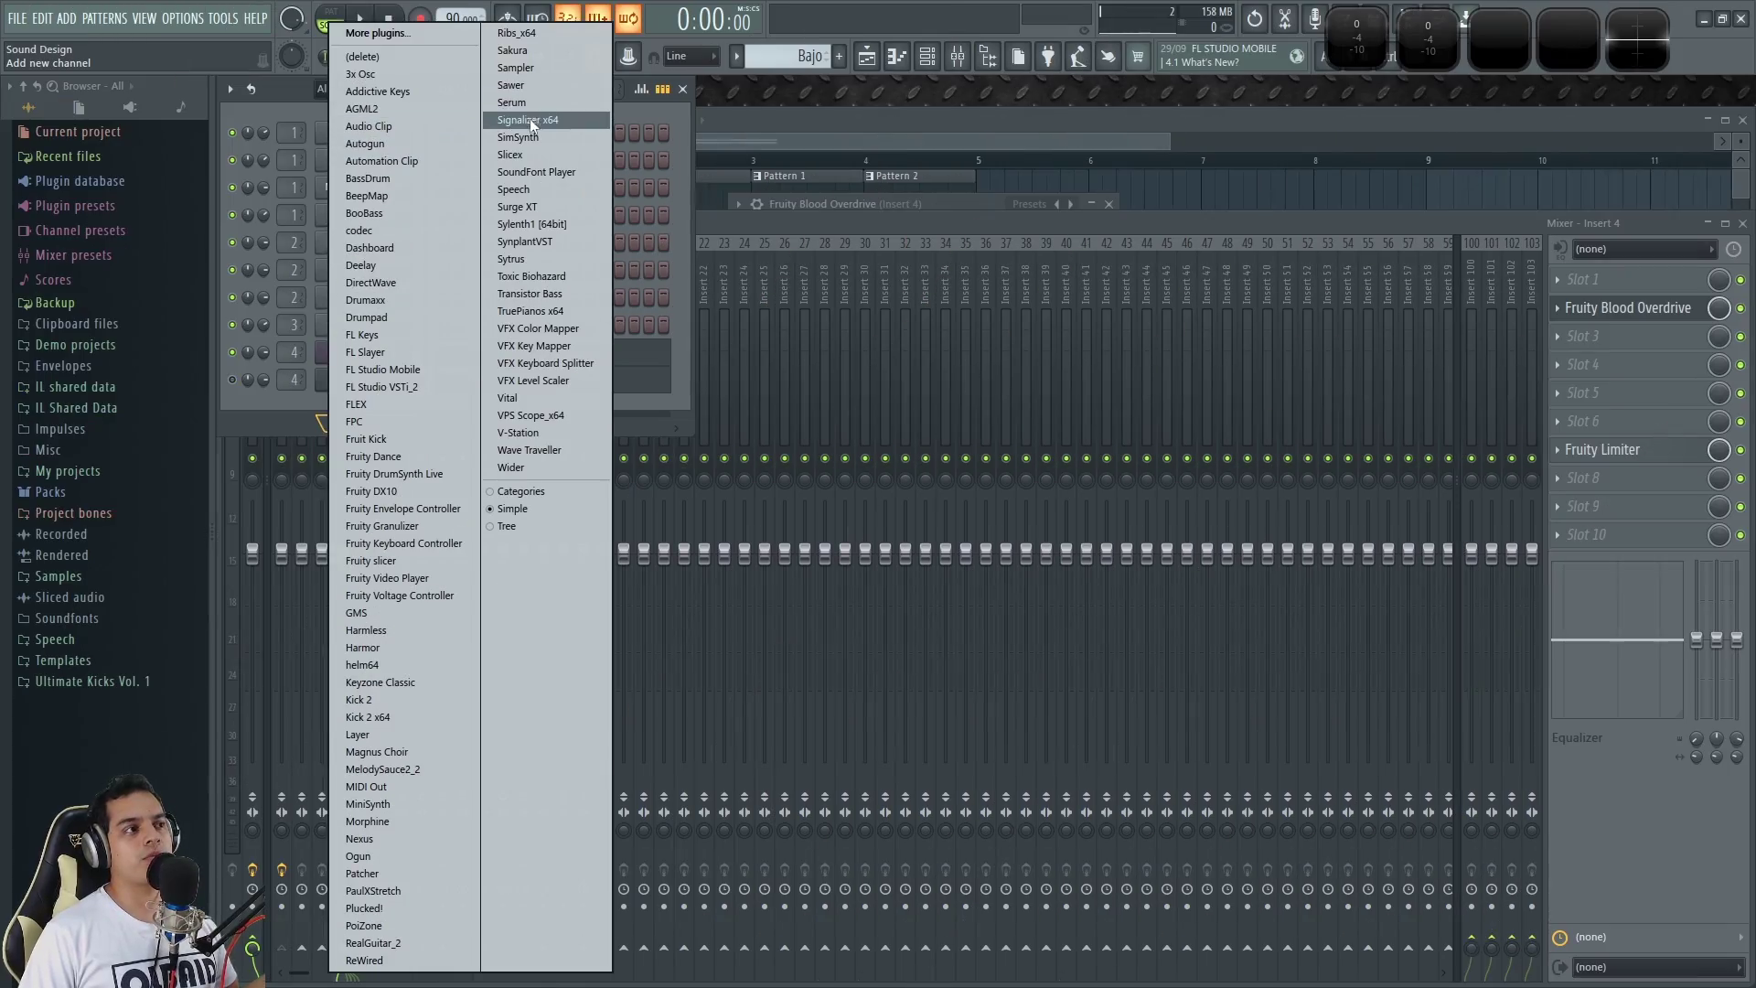
Add a Sytrus channel, load its Default preset and open operator 1's settings with the window moved clear of the channel rack.
{"action": "left_click", "coordinate": [514, 259]}
{"action": "left_click_drag", "start_coordinate": [693, 253], "coordinate": [1049, 241]}
{"action": "left_click", "coordinate": [1398, 240]}
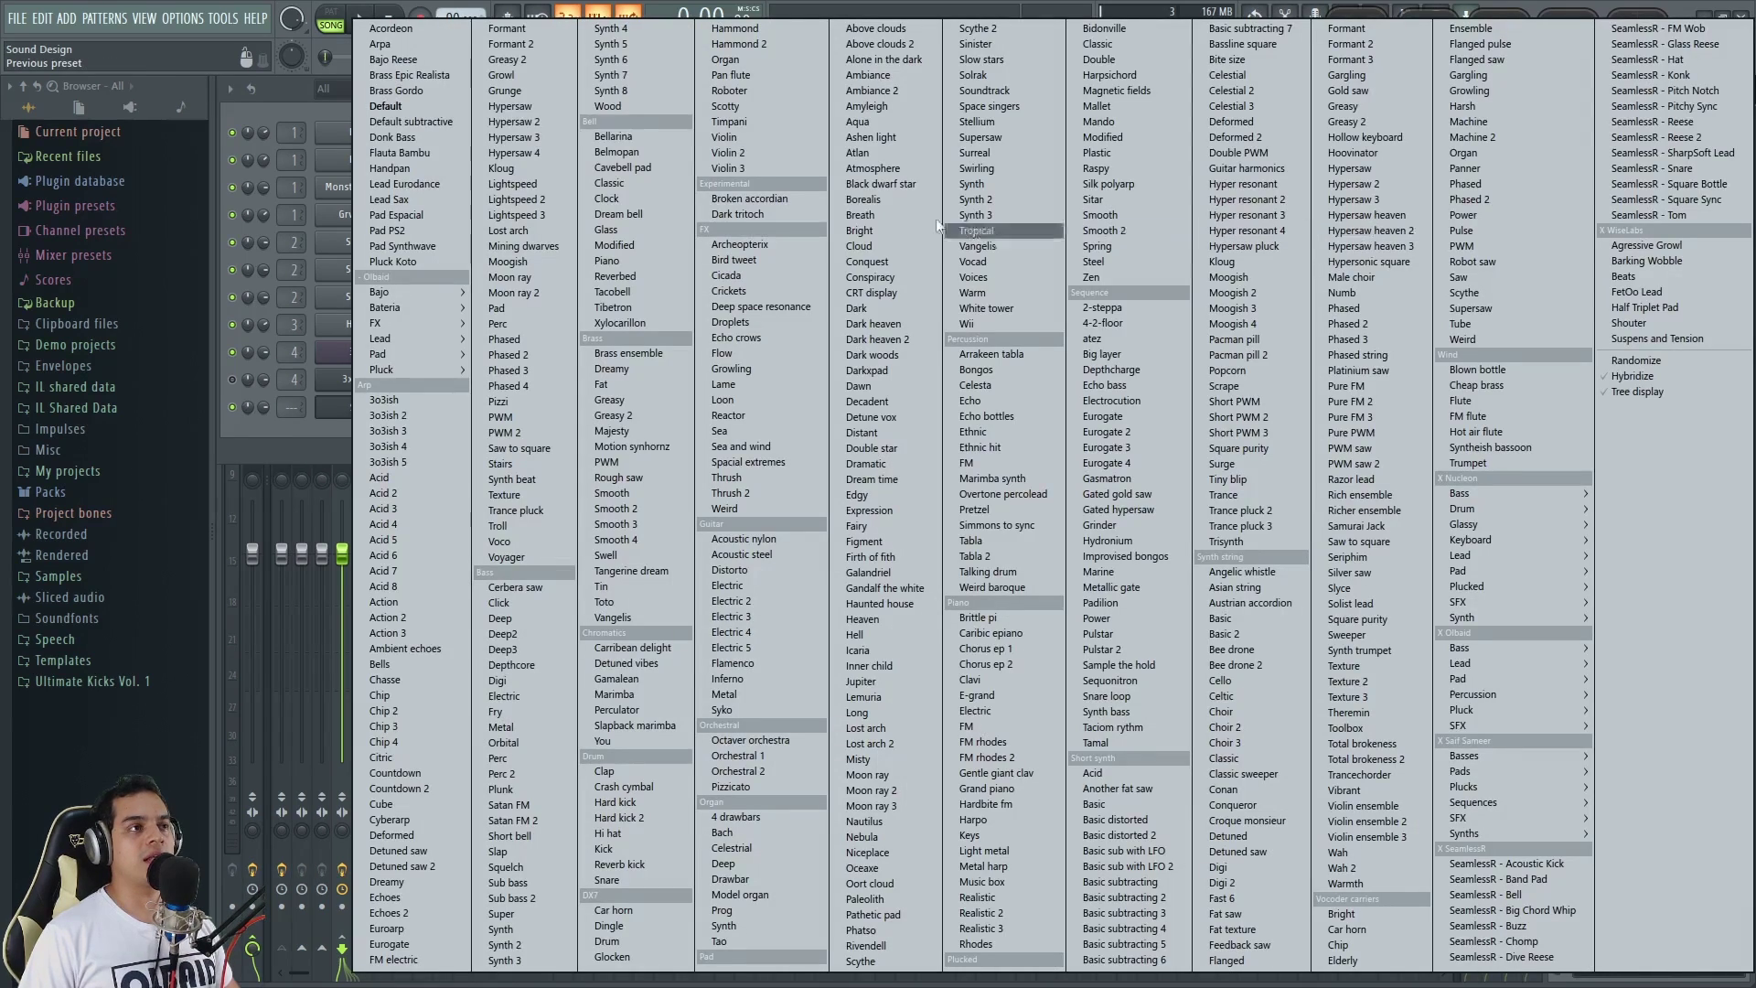
{"action": "left_click", "coordinate": [388, 106]}
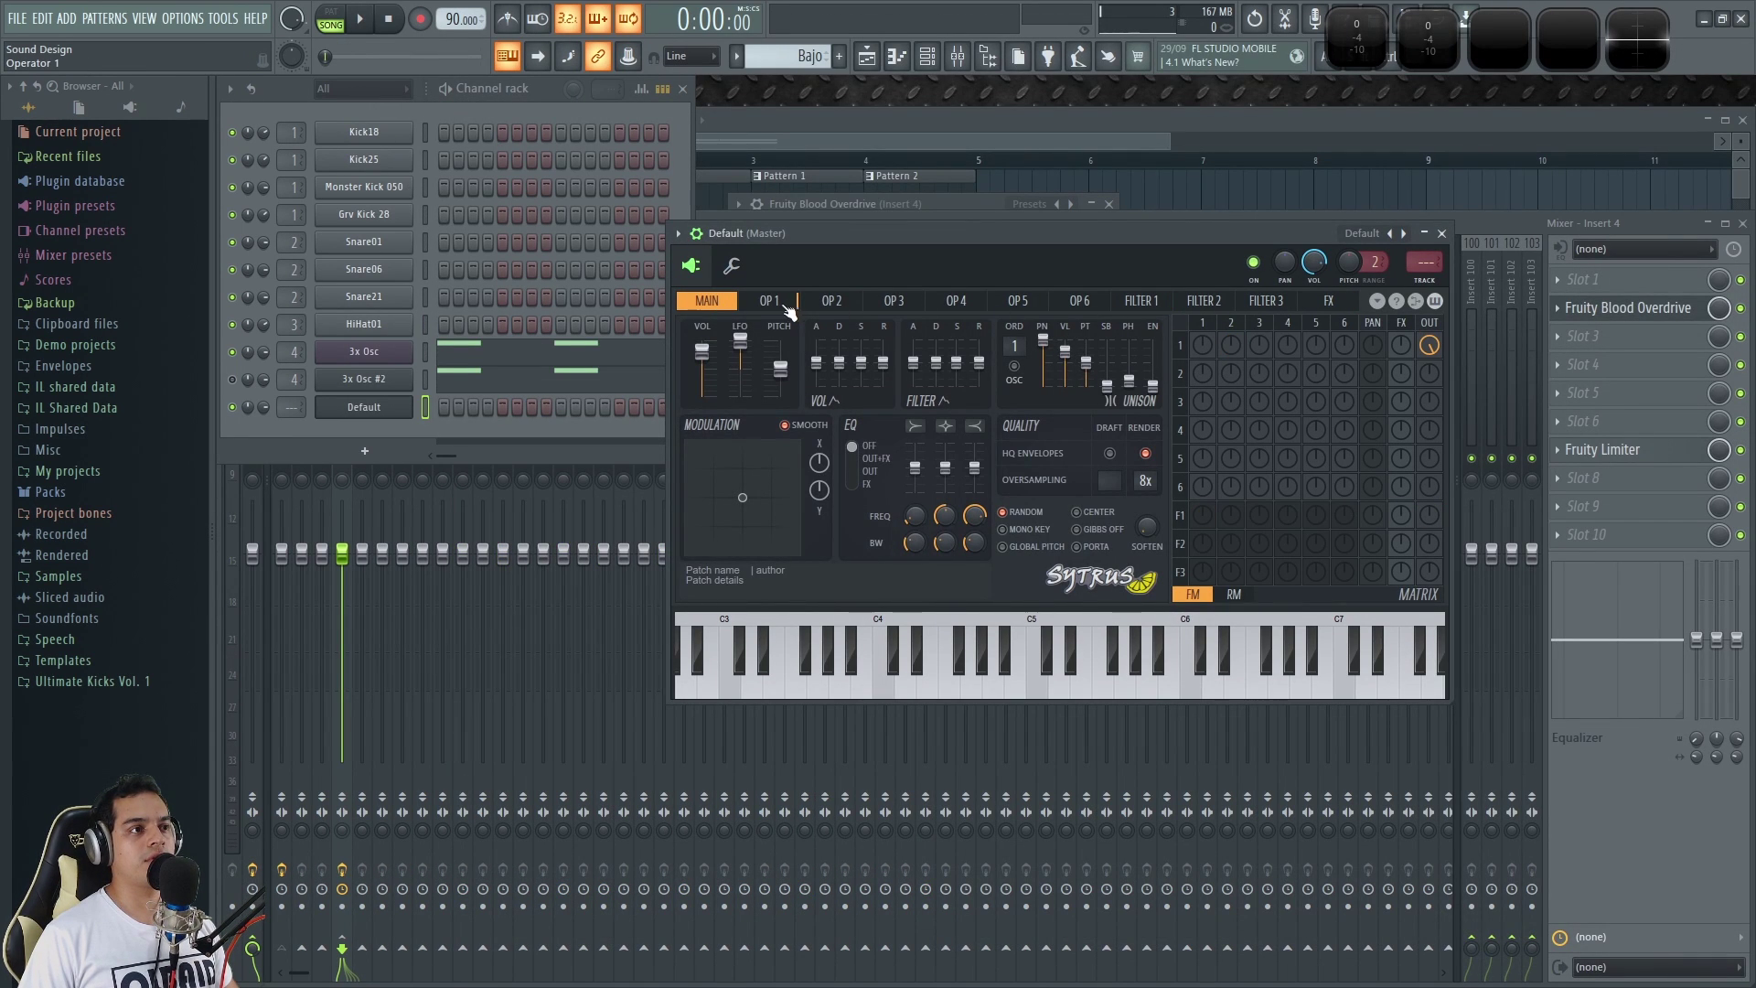
{"action": "left_click_drag", "start_coordinate": [819, 232], "coordinate": [874, 238]}
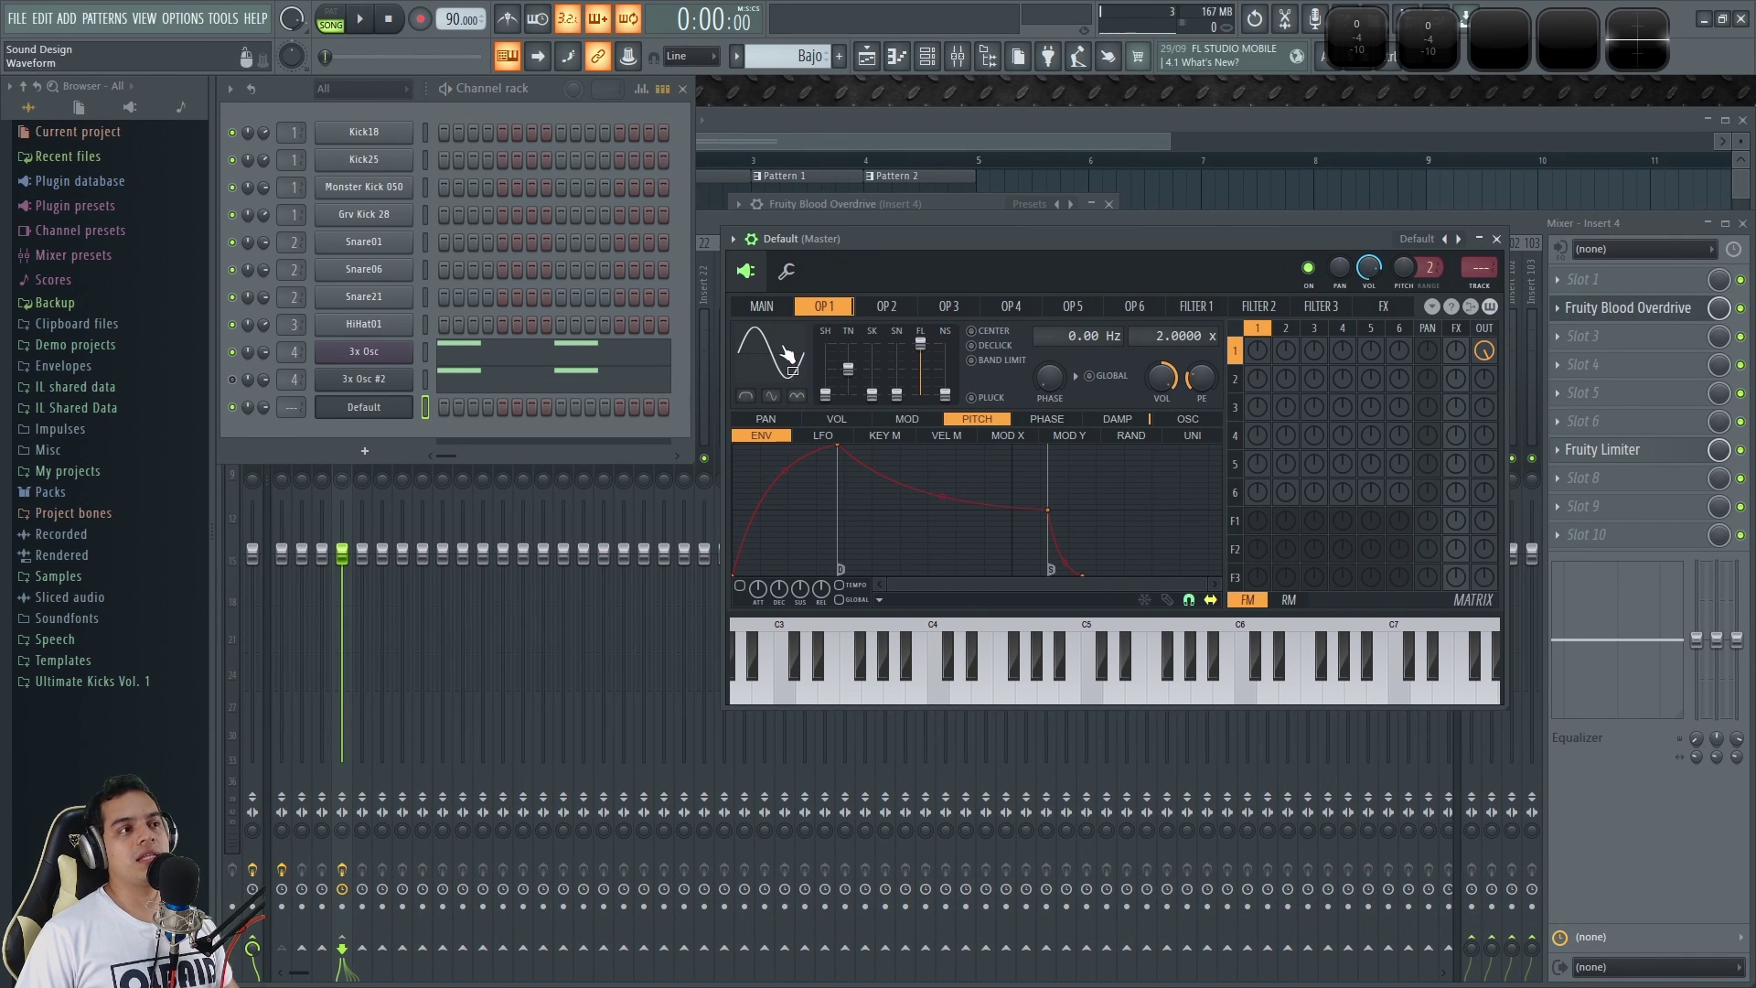
Copy the note pattern from 3x Osc #2 to the new Sytrus channel.
{"action": "left_click", "coordinate": [424, 377]}
{"action": "key", "text": "ctrl+c"}
{"action": "left_click", "coordinate": [424, 406]}
{"action": "key", "text": "ctrl+v"}
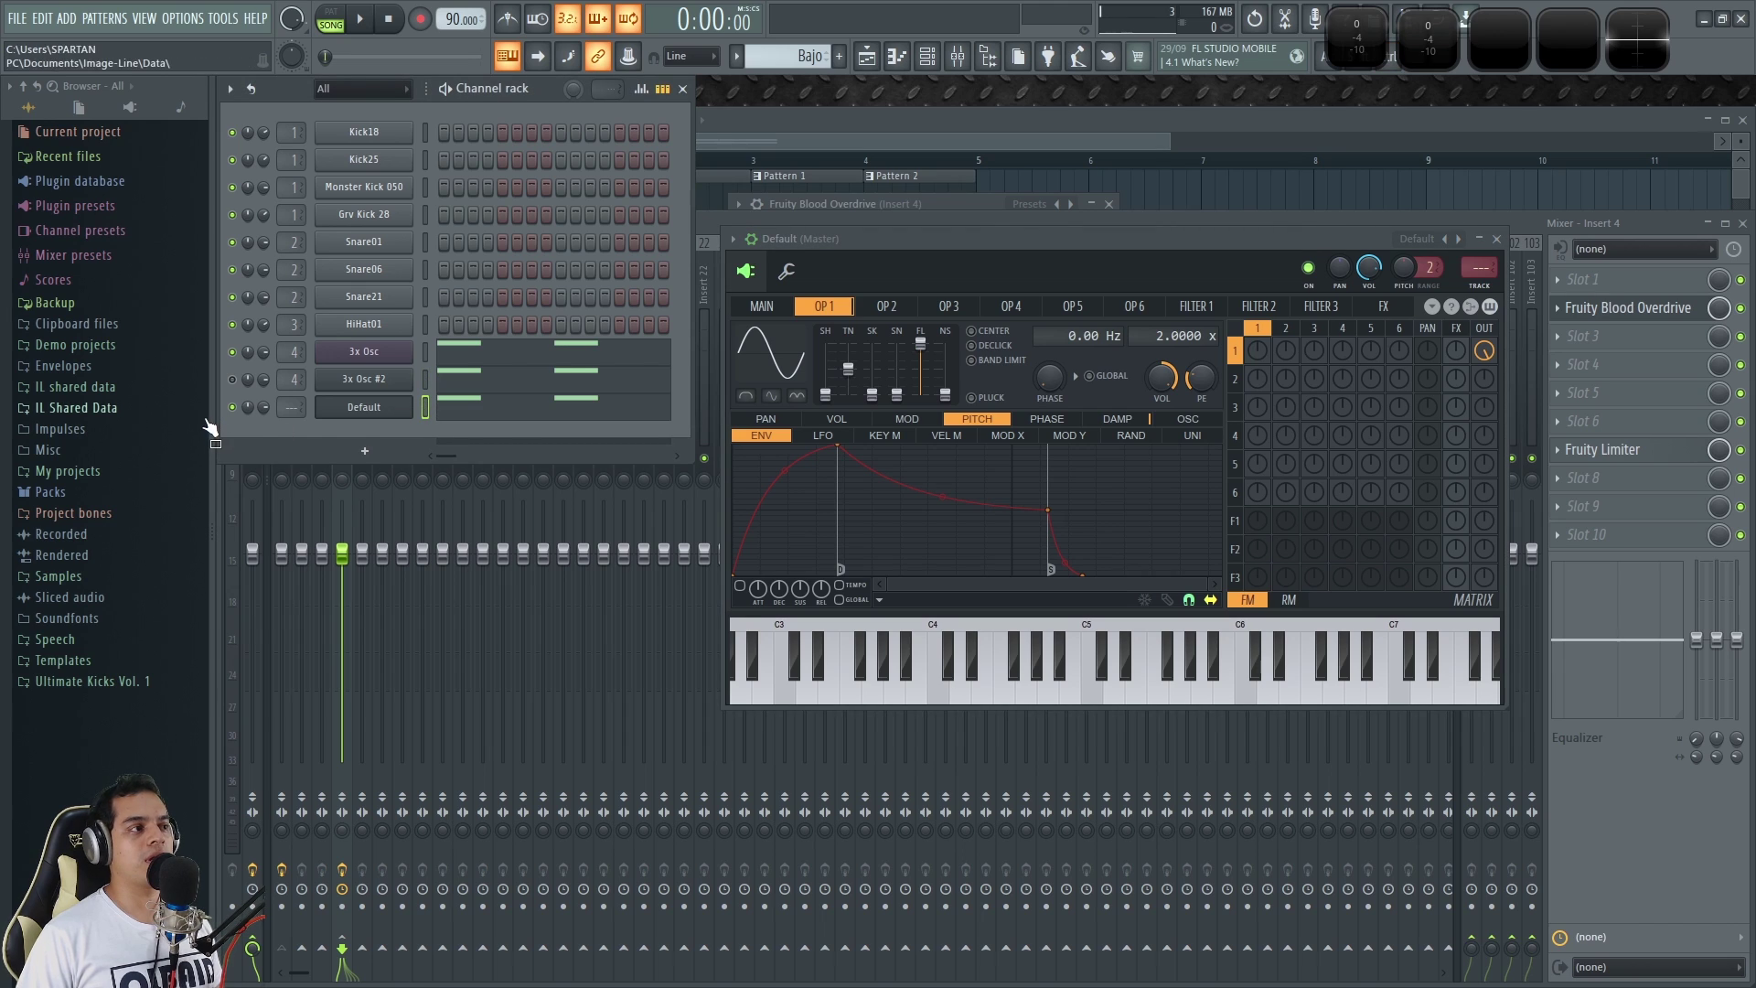
Play a D note on 3x Osc #2 and on the Sytrus channel to compare their pitch.
{"action": "left_click", "coordinate": [423, 384]}
{"action": "key", "text": "x"}
{"action": "left_click", "coordinate": [425, 410]}
{"action": "key", "text": "x"}
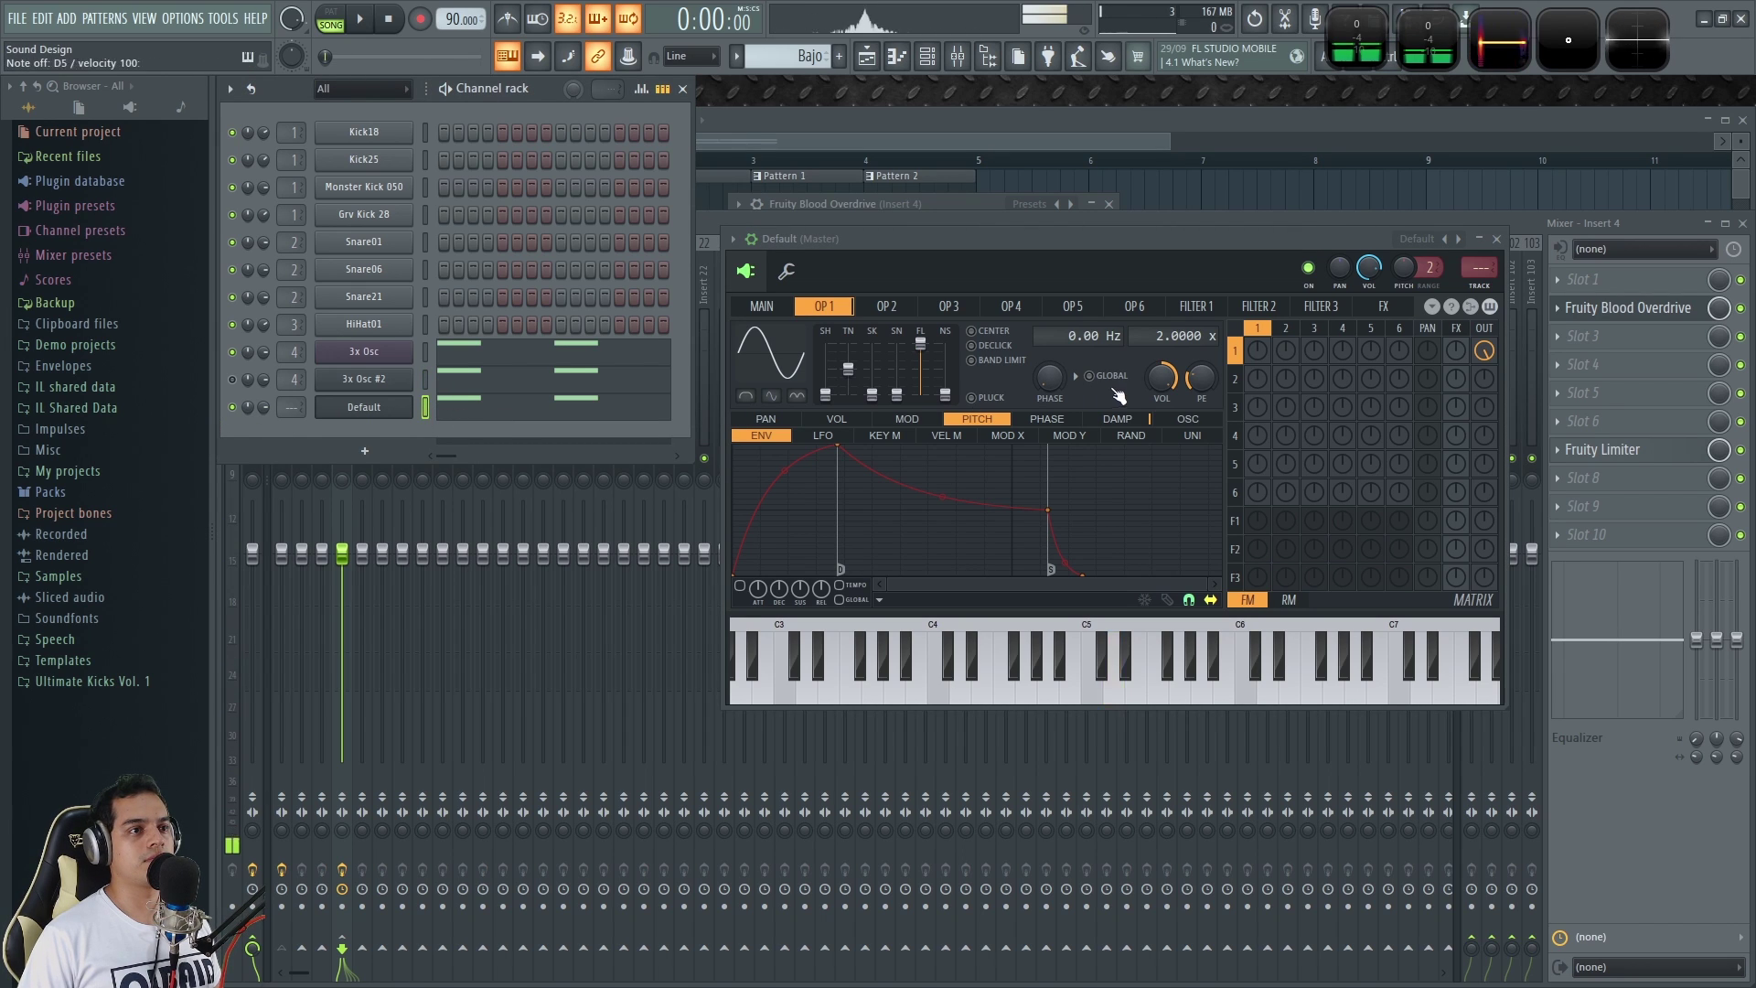
Set operator 1's frequency ratio to 0.5000 and play D notes to check the pitch against 3x Osc #2.
{"action": "left_click_drag", "start_coordinate": [1158, 336], "coordinate": [1158, 348]}
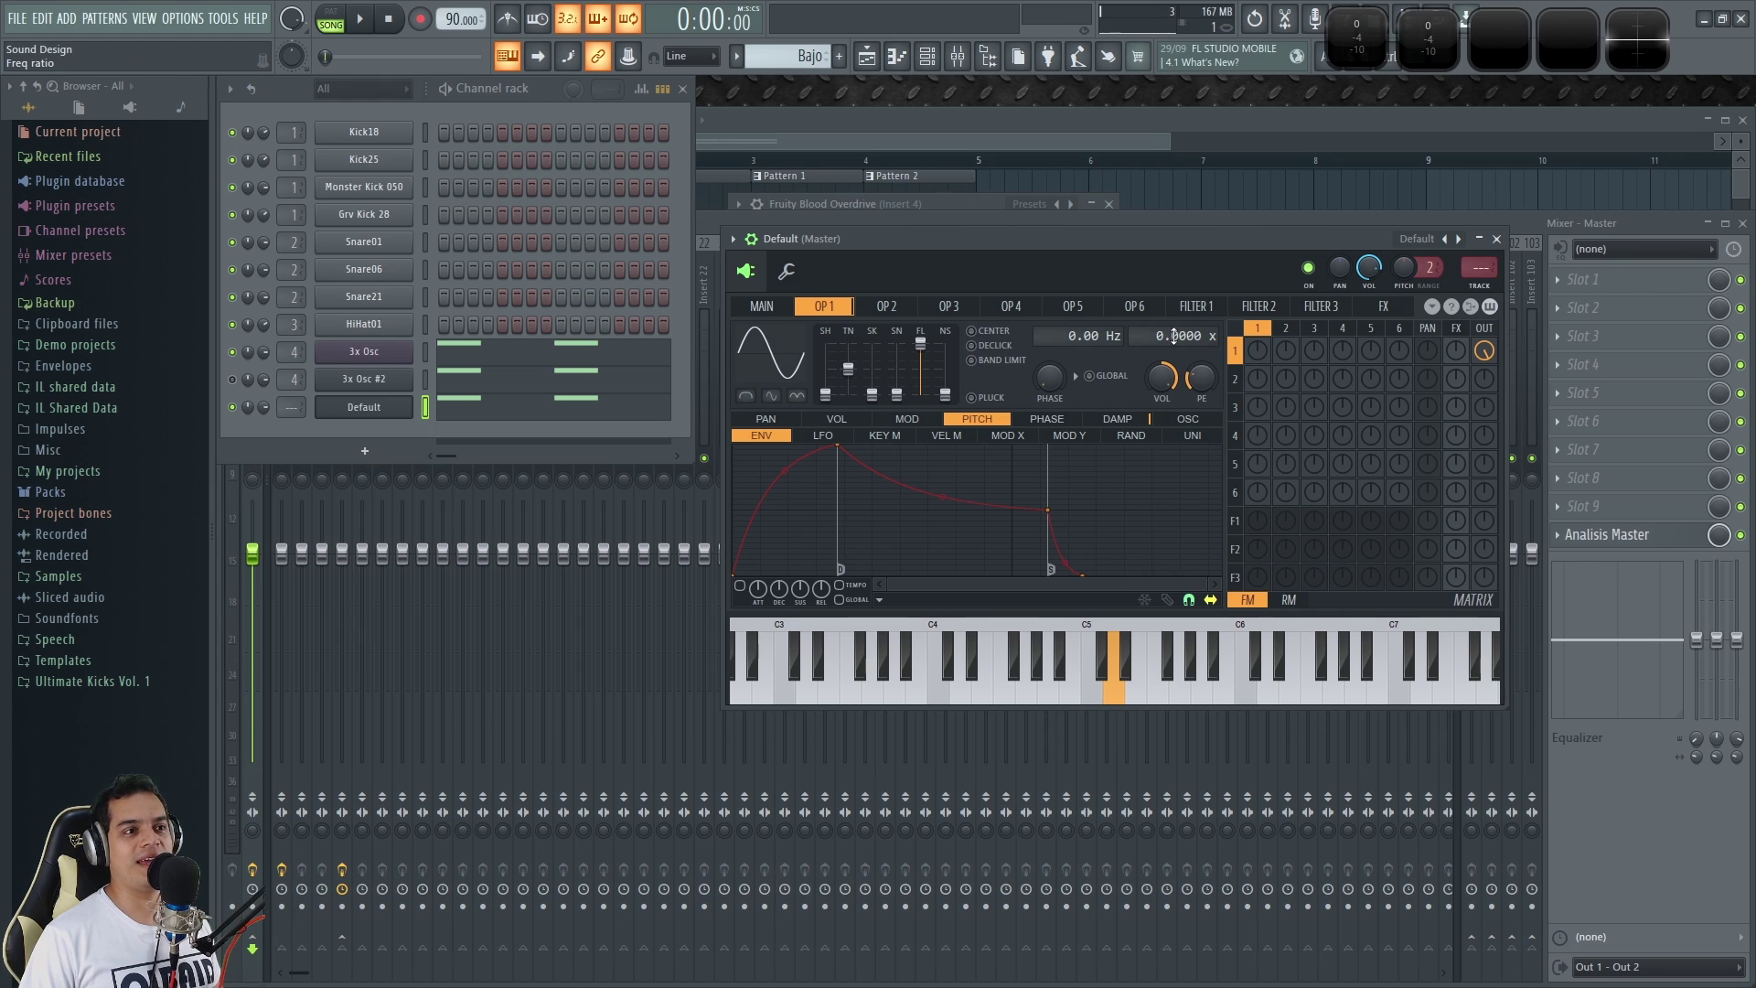
{"action": "key", "text": "x"}
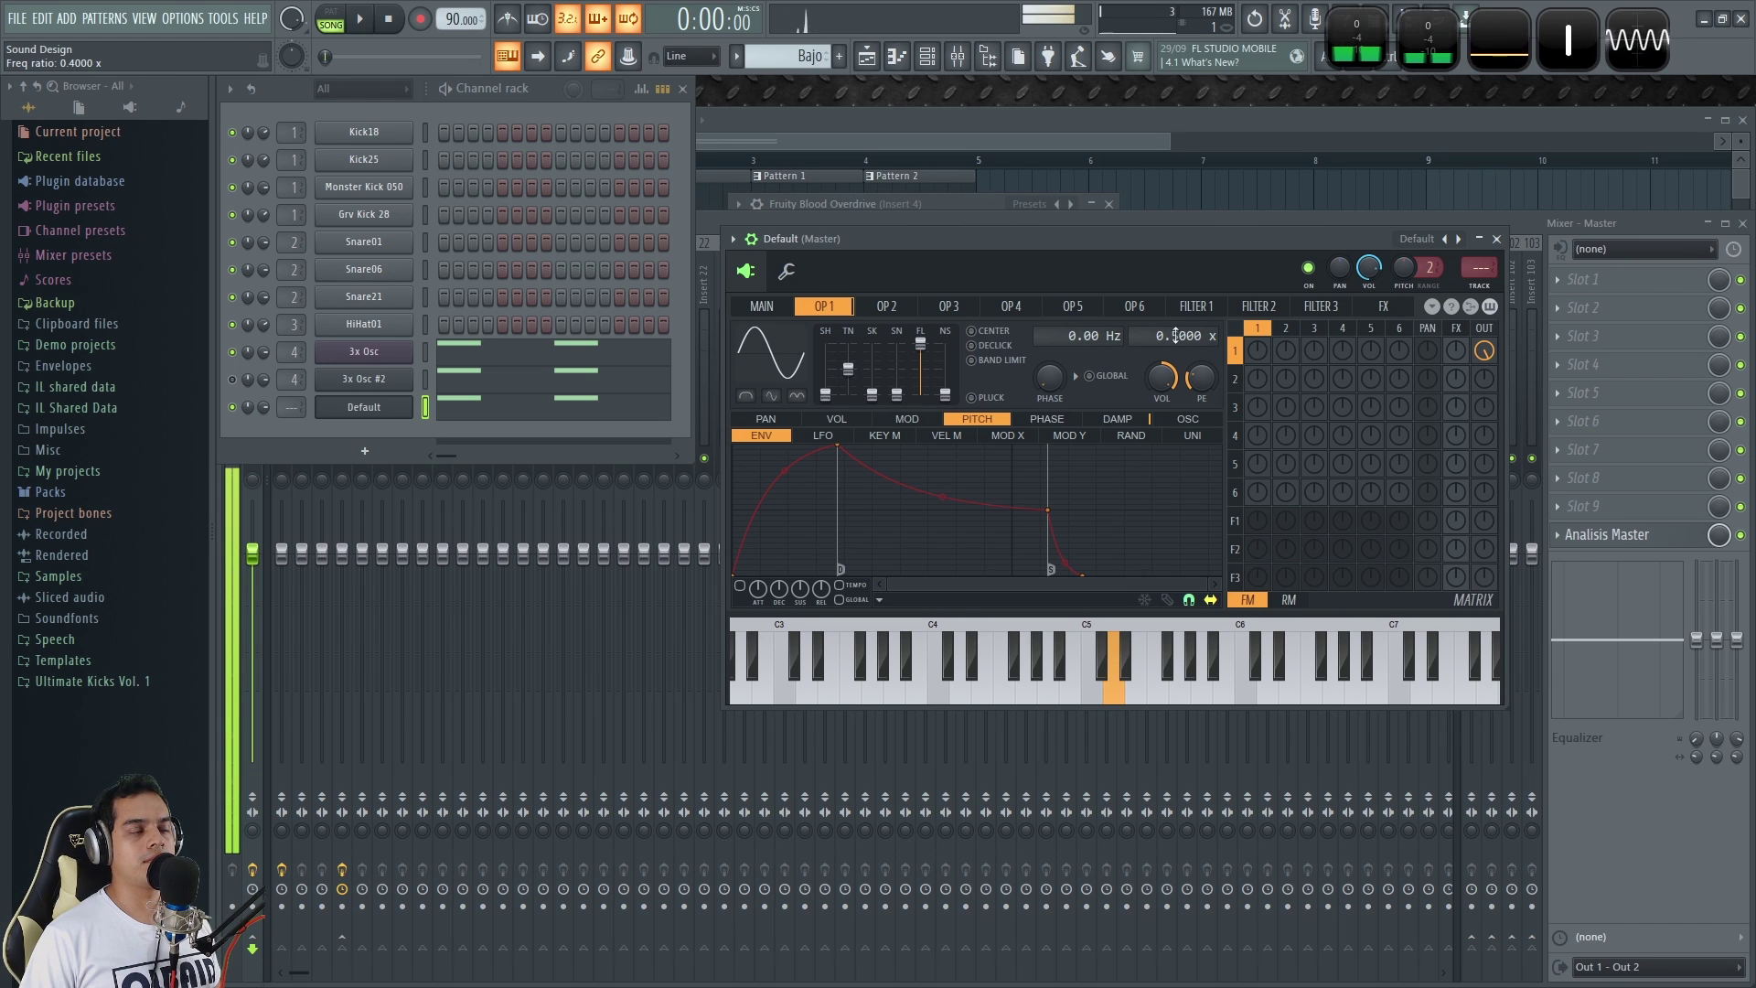
{"action": "left_click", "coordinate": [425, 379]}
{"action": "left_click", "coordinate": [425, 406]}
{"action": "key", "text": "x"}
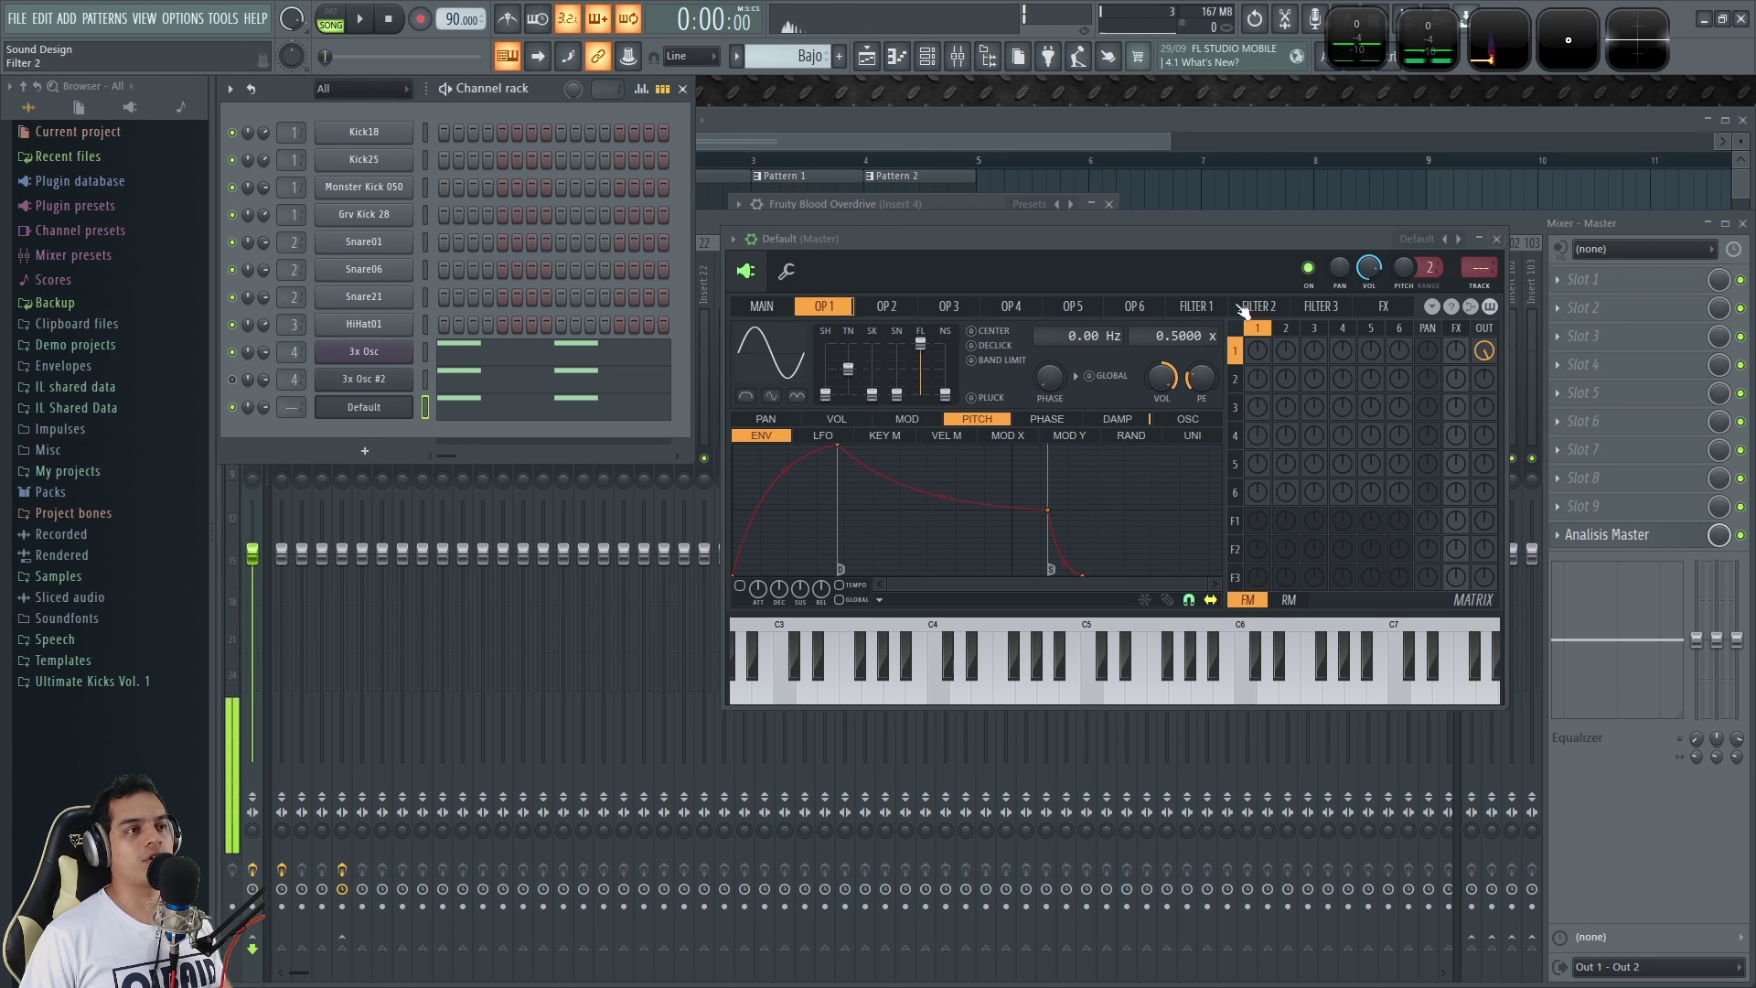
Show the Wave Candy spectrum and place the slightly enlarged Sytrus window beside it.
{"action": "double_click", "coordinate": [1496, 45]}
{"action": "key", "text": "x"}
{"action": "left_click_drag", "start_coordinate": [983, 238], "coordinate": [596, 293]}
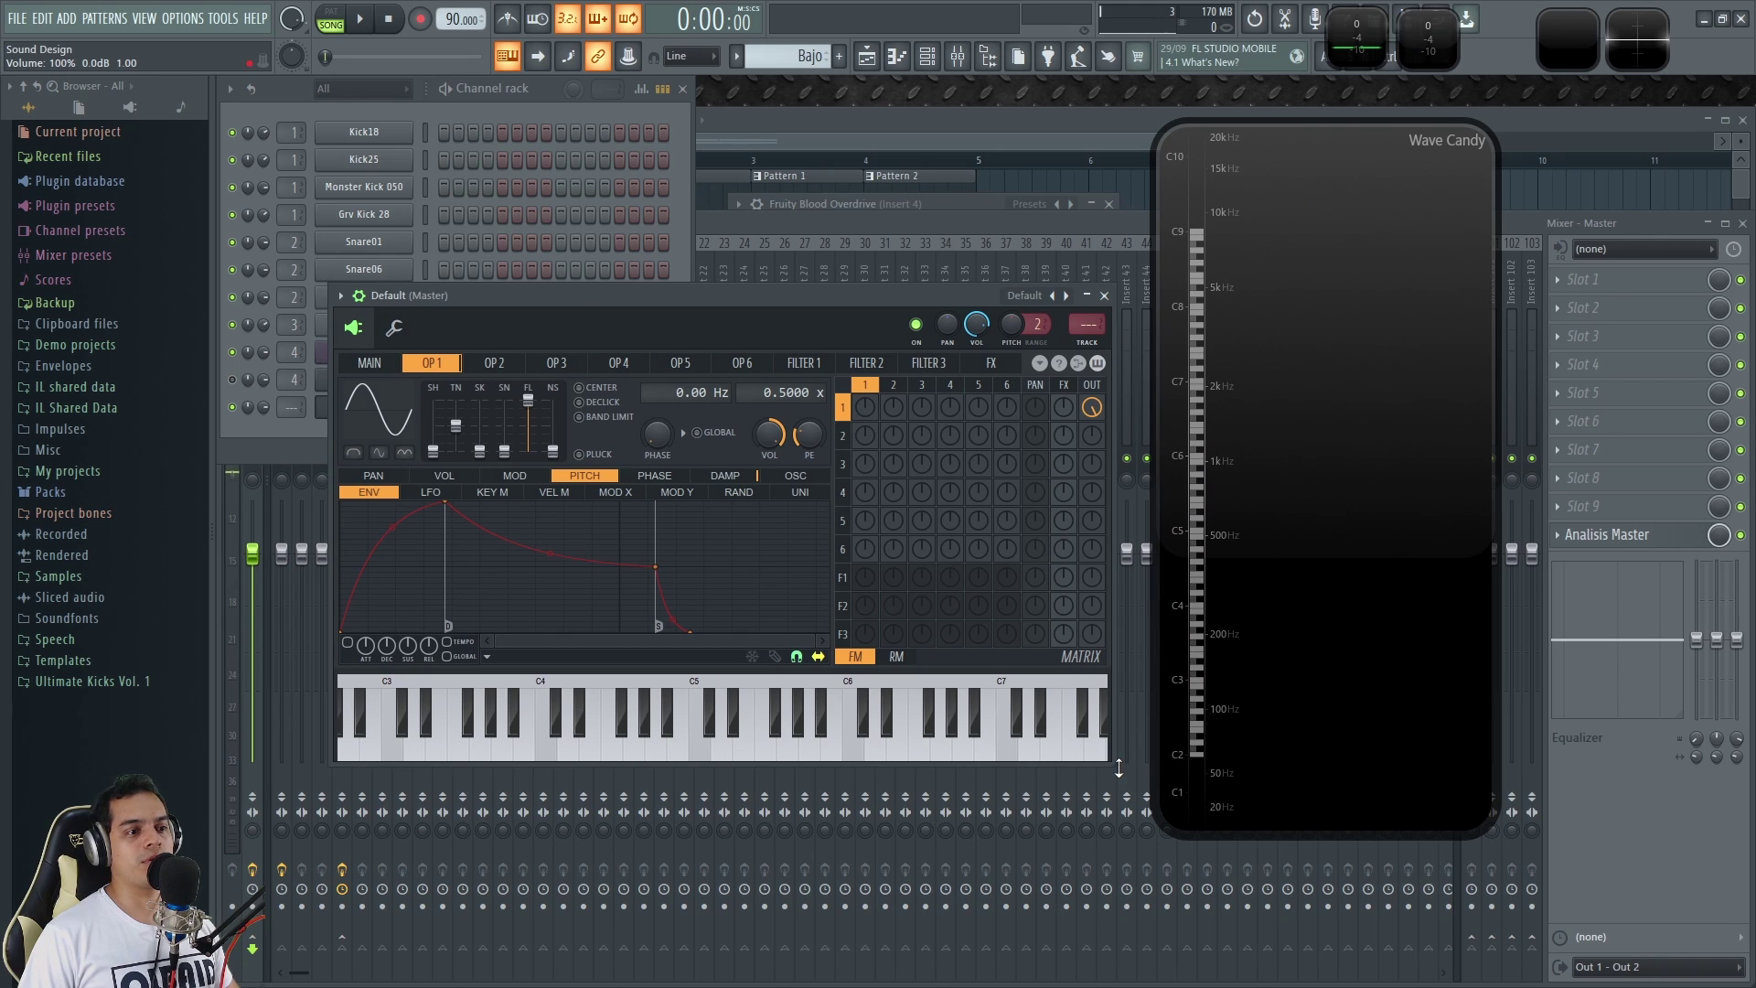
{"action": "left_click_drag", "start_coordinate": [1112, 766], "coordinate": [1158, 809]}
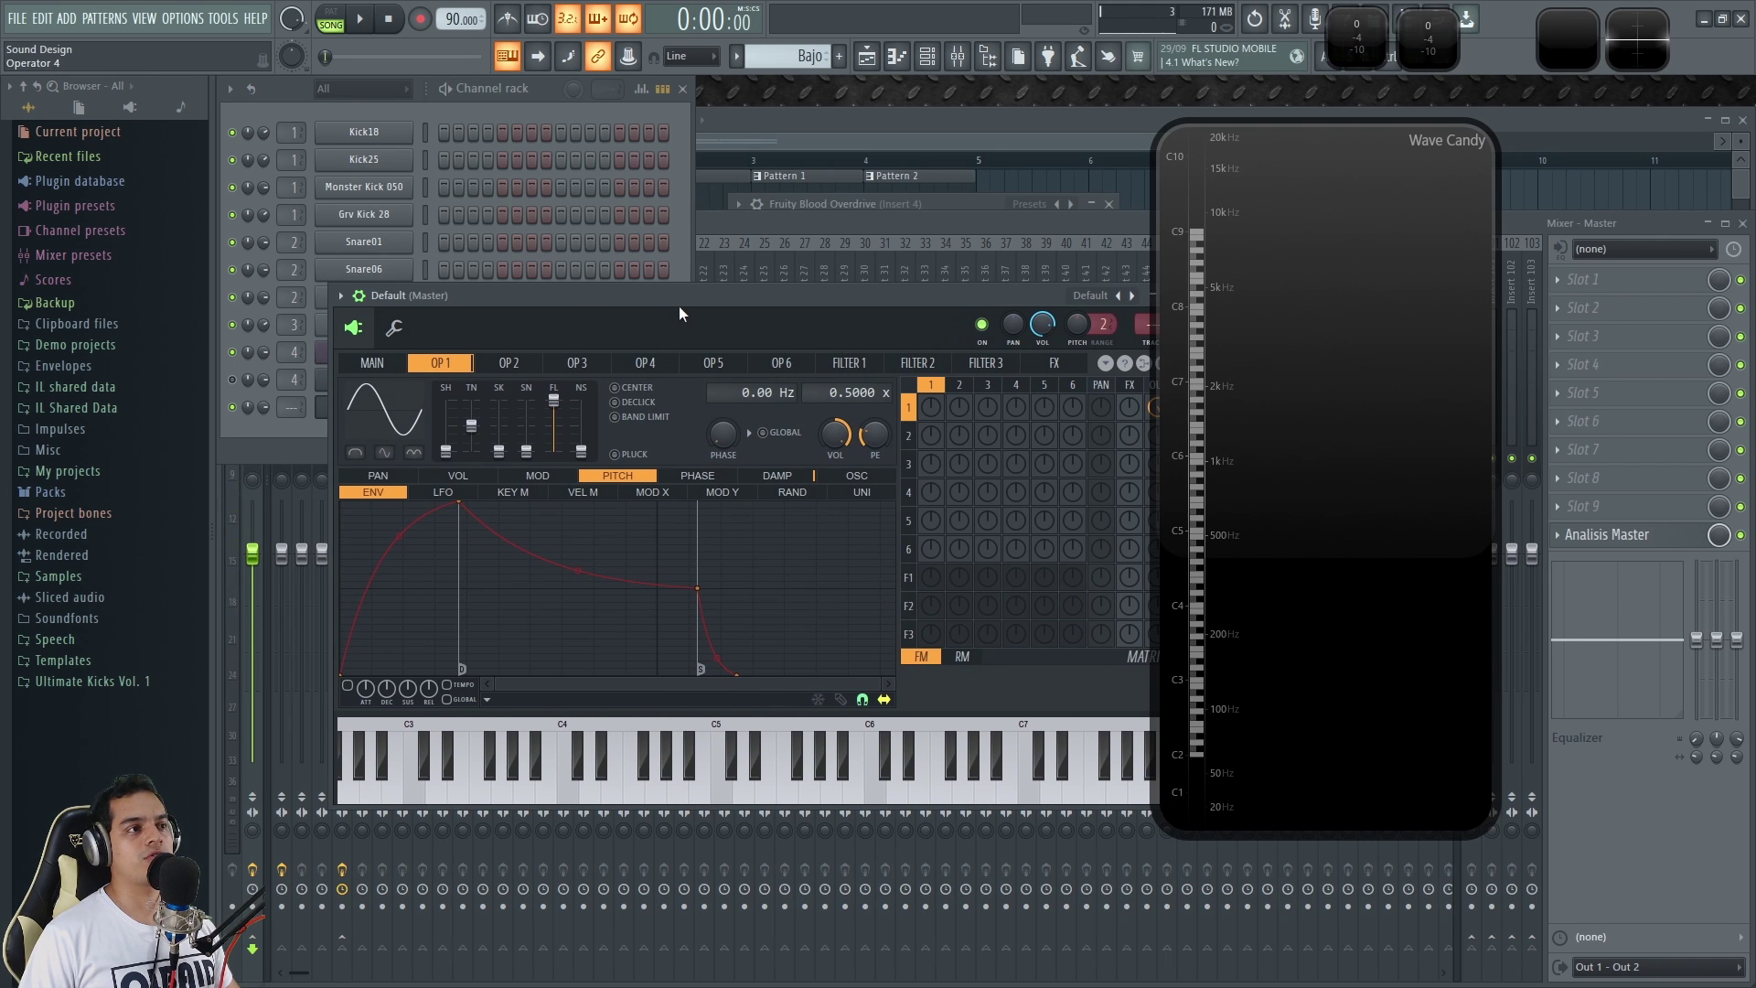
{"action": "left_click_drag", "start_coordinate": [679, 313], "coordinate": [604, 293]}
Open operator 1's oscillator harmonics, raise the second to full, add the fourth, and play D4 while watching the spectrum.
{"action": "left_click", "coordinate": [800, 437]}
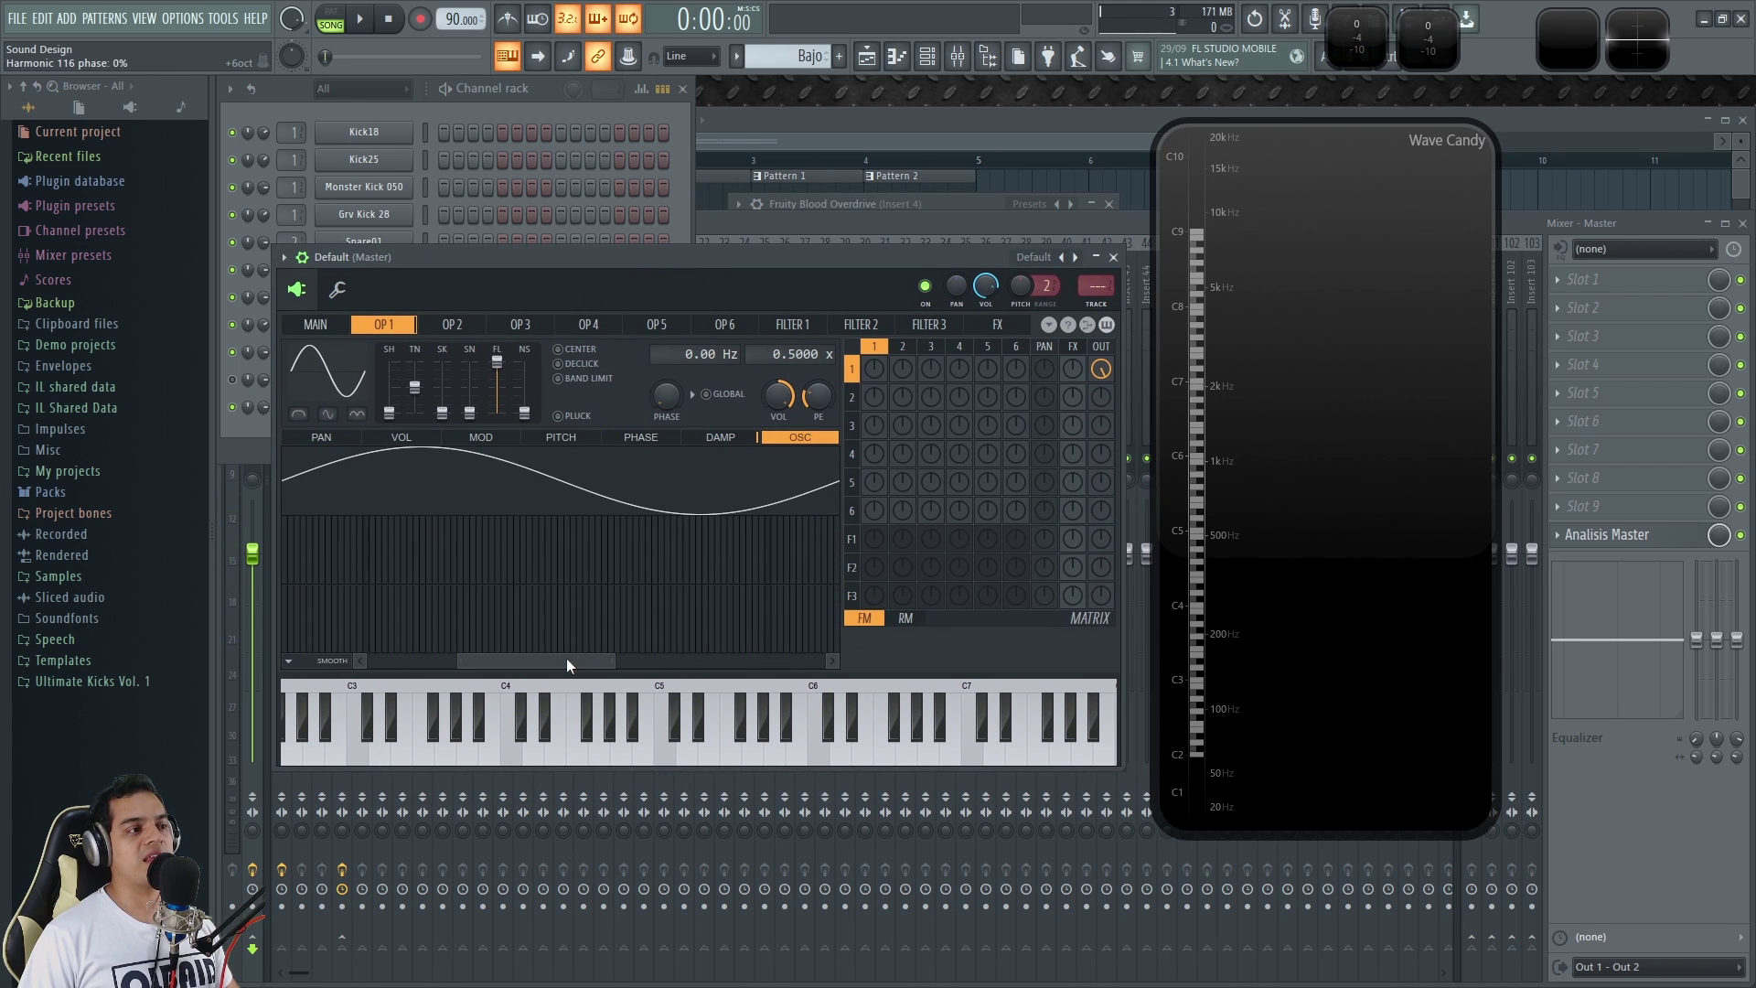
{"action": "left_click_drag", "start_coordinate": [523, 660], "coordinate": [406, 670]}
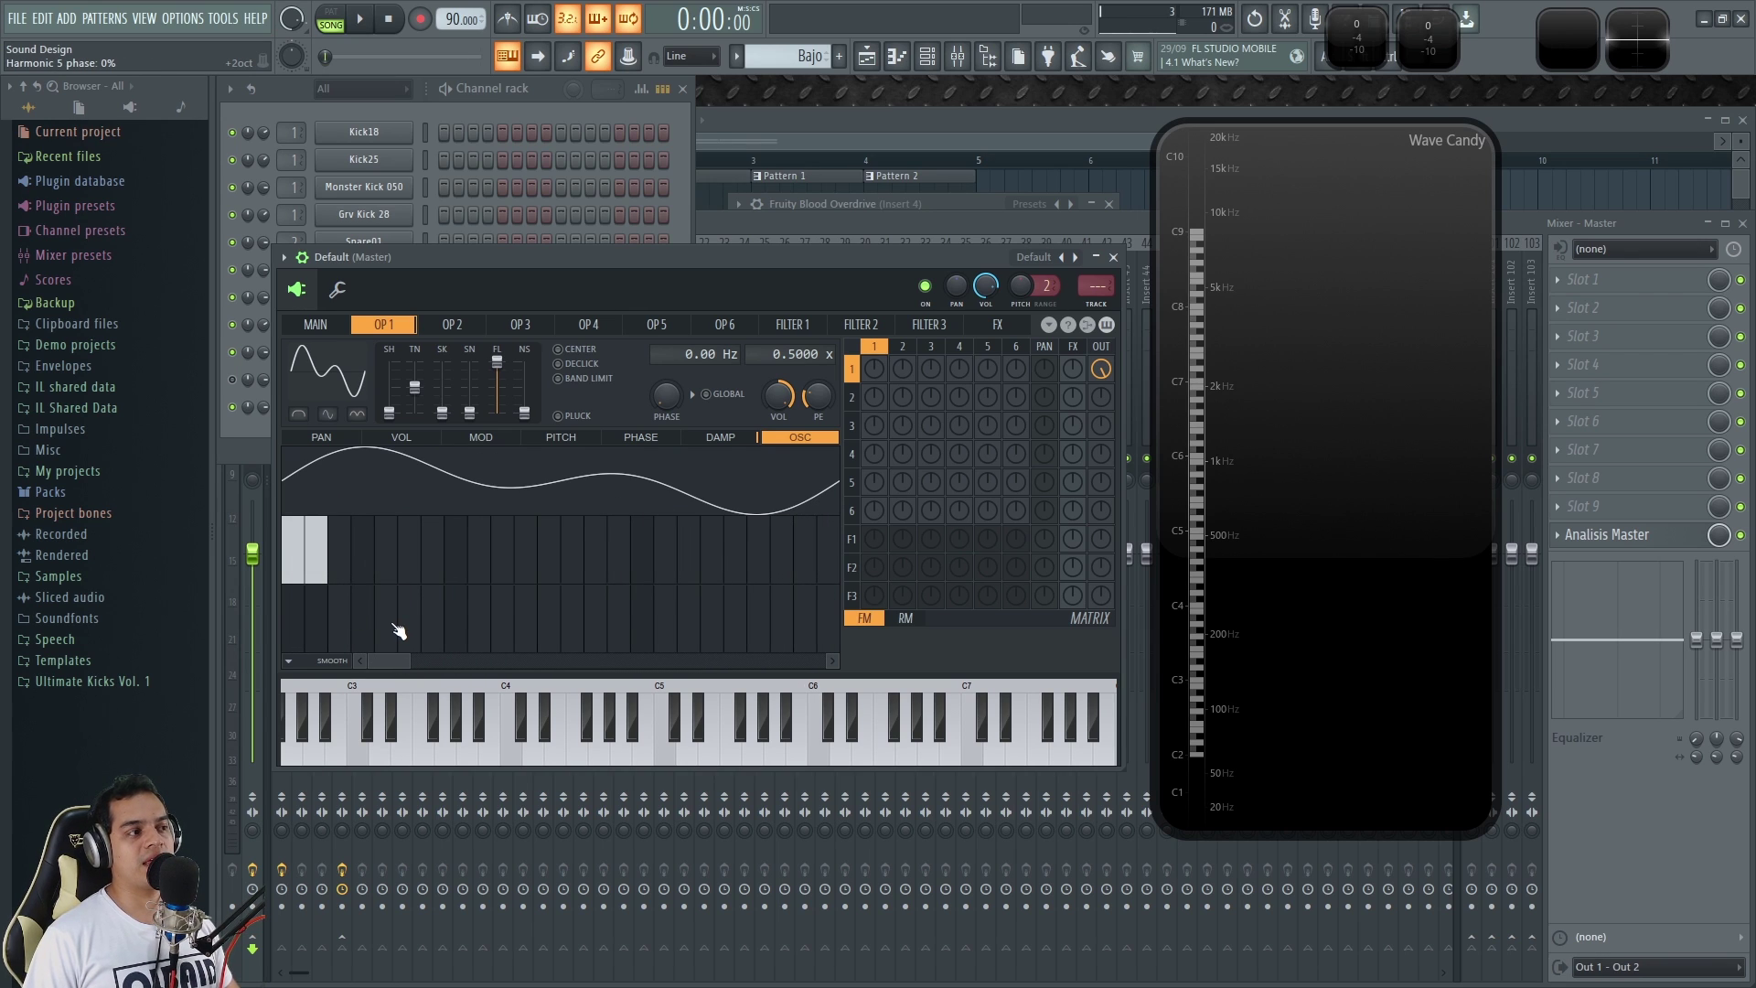
{"action": "left_click", "coordinate": [365, 536]}
{"action": "key", "text": "x"}
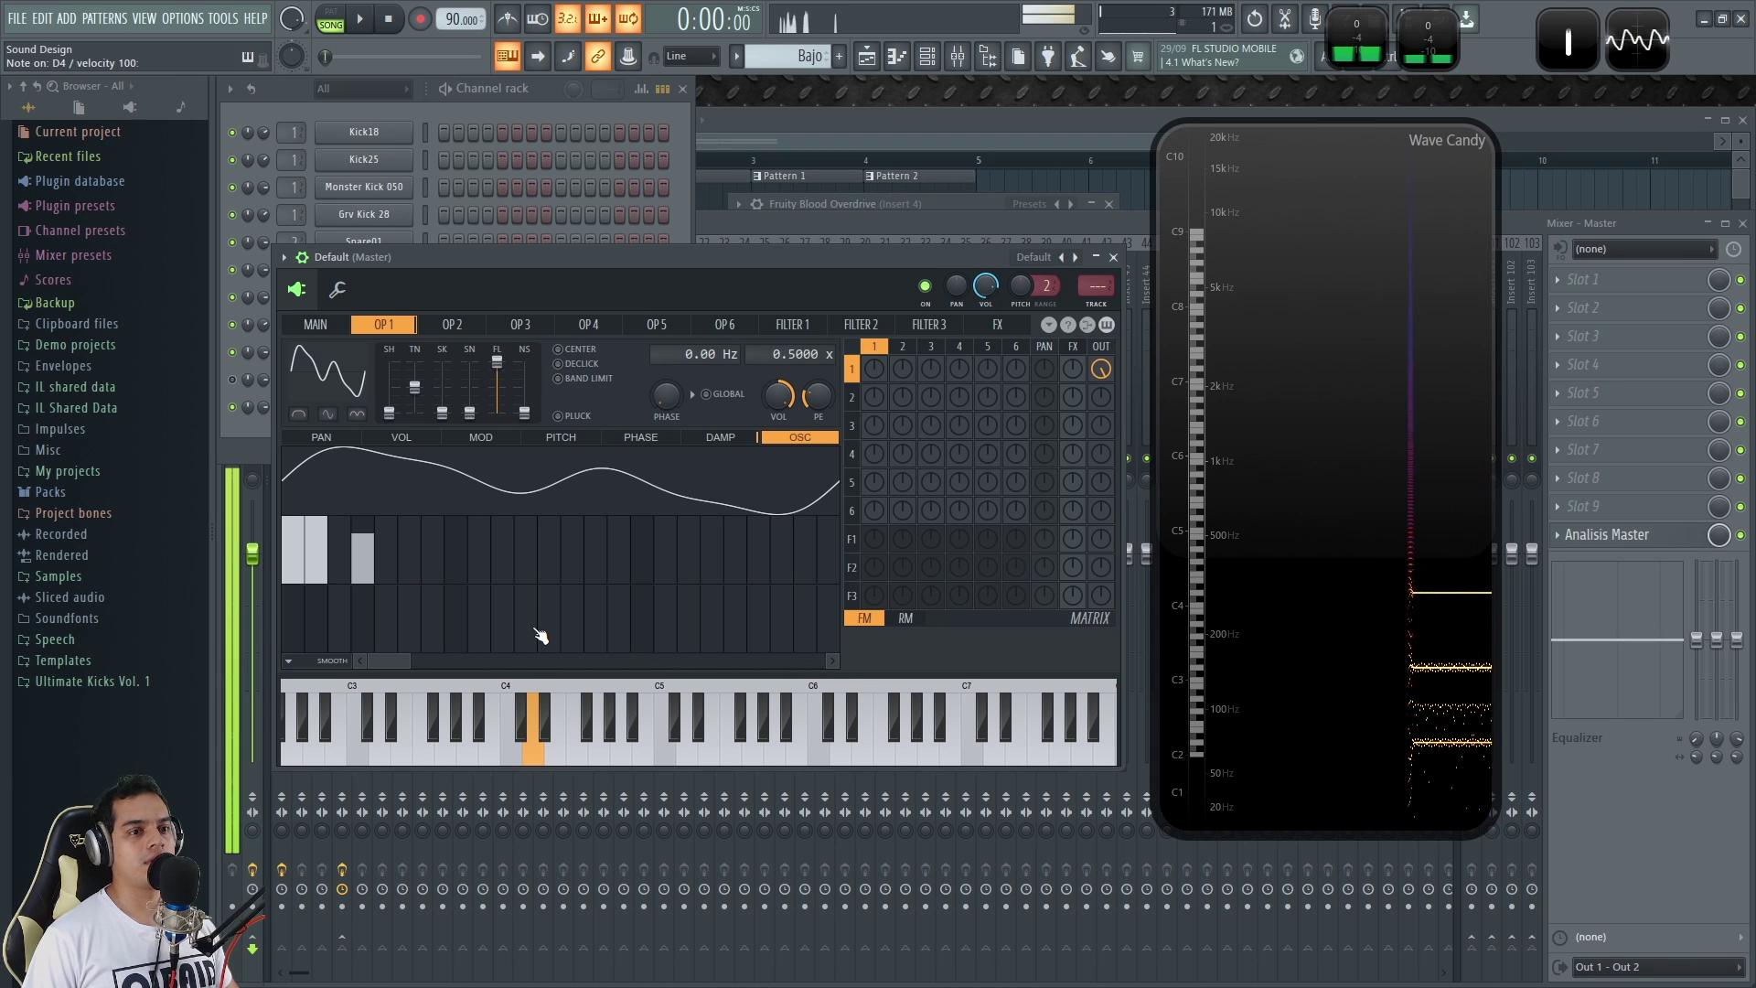
{"action": "key", "text": "q"}
{"action": "key", "text": "x"}
Remove the fourth harmonic and play D4, C4 and a higher note to examine the remaining two harmonics.
{"action": "left_click_drag", "start_coordinate": [363, 556], "coordinate": [386, 656]}
{"action": "key", "text": "x"}
{"action": "key", "text": "x"}
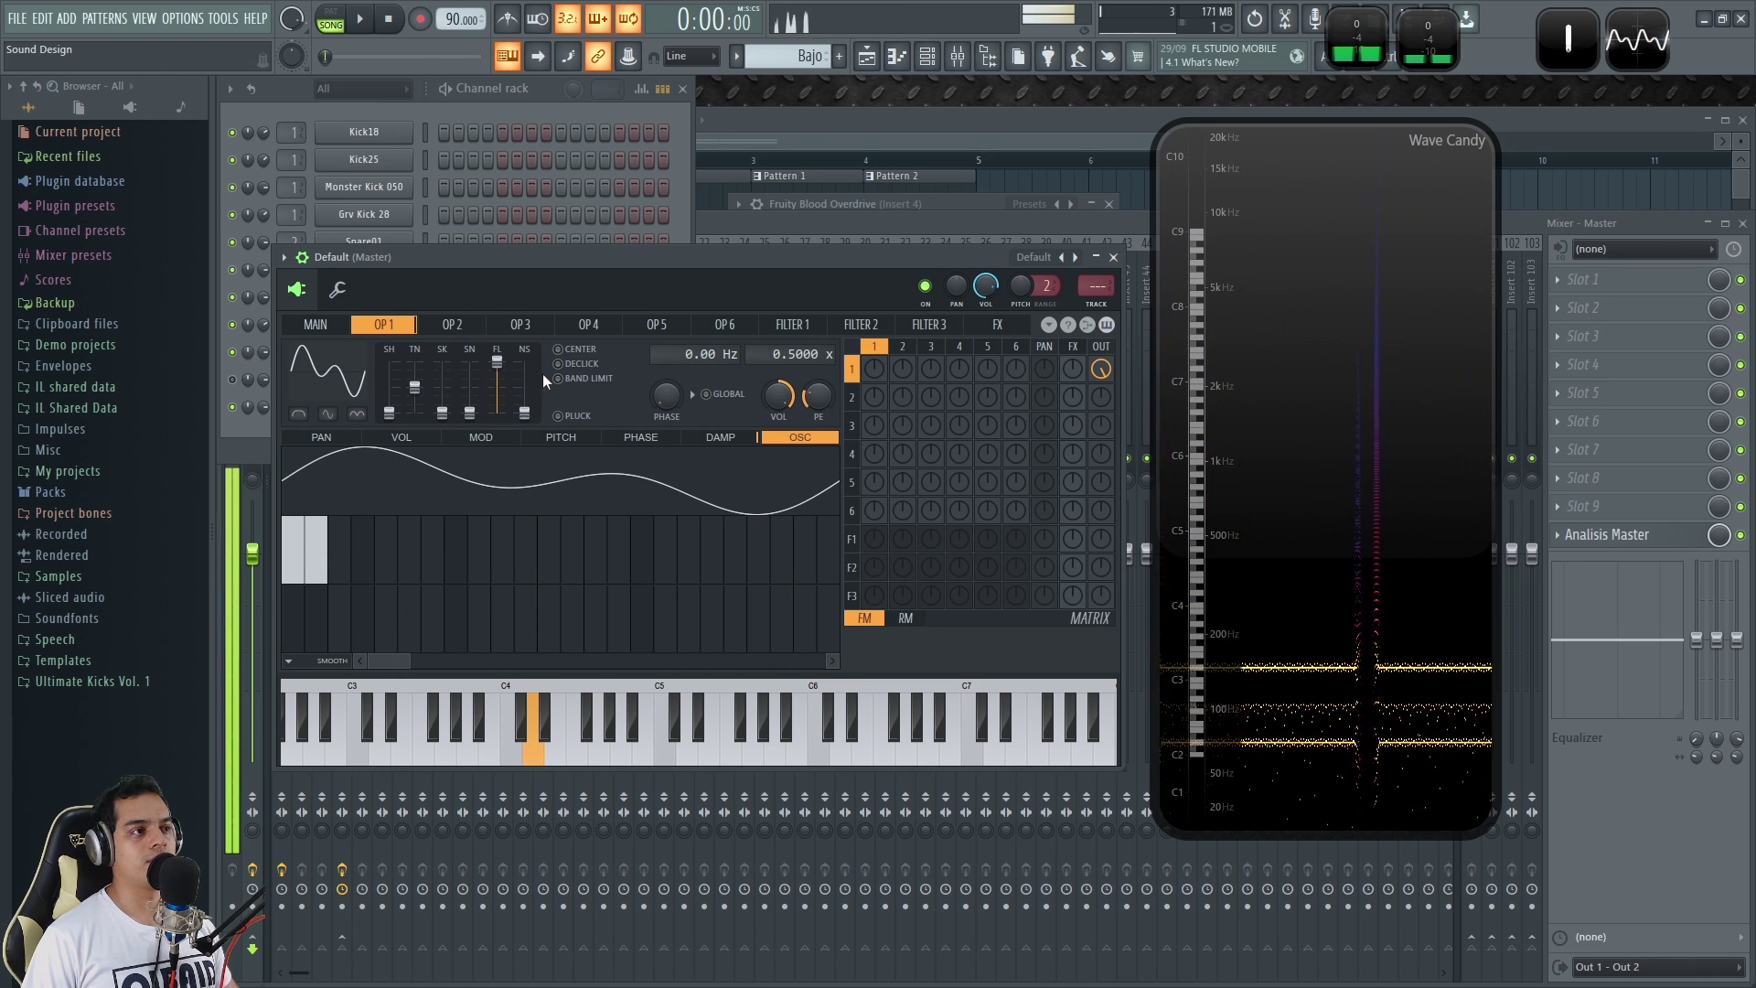
{"action": "key", "text": "z"}
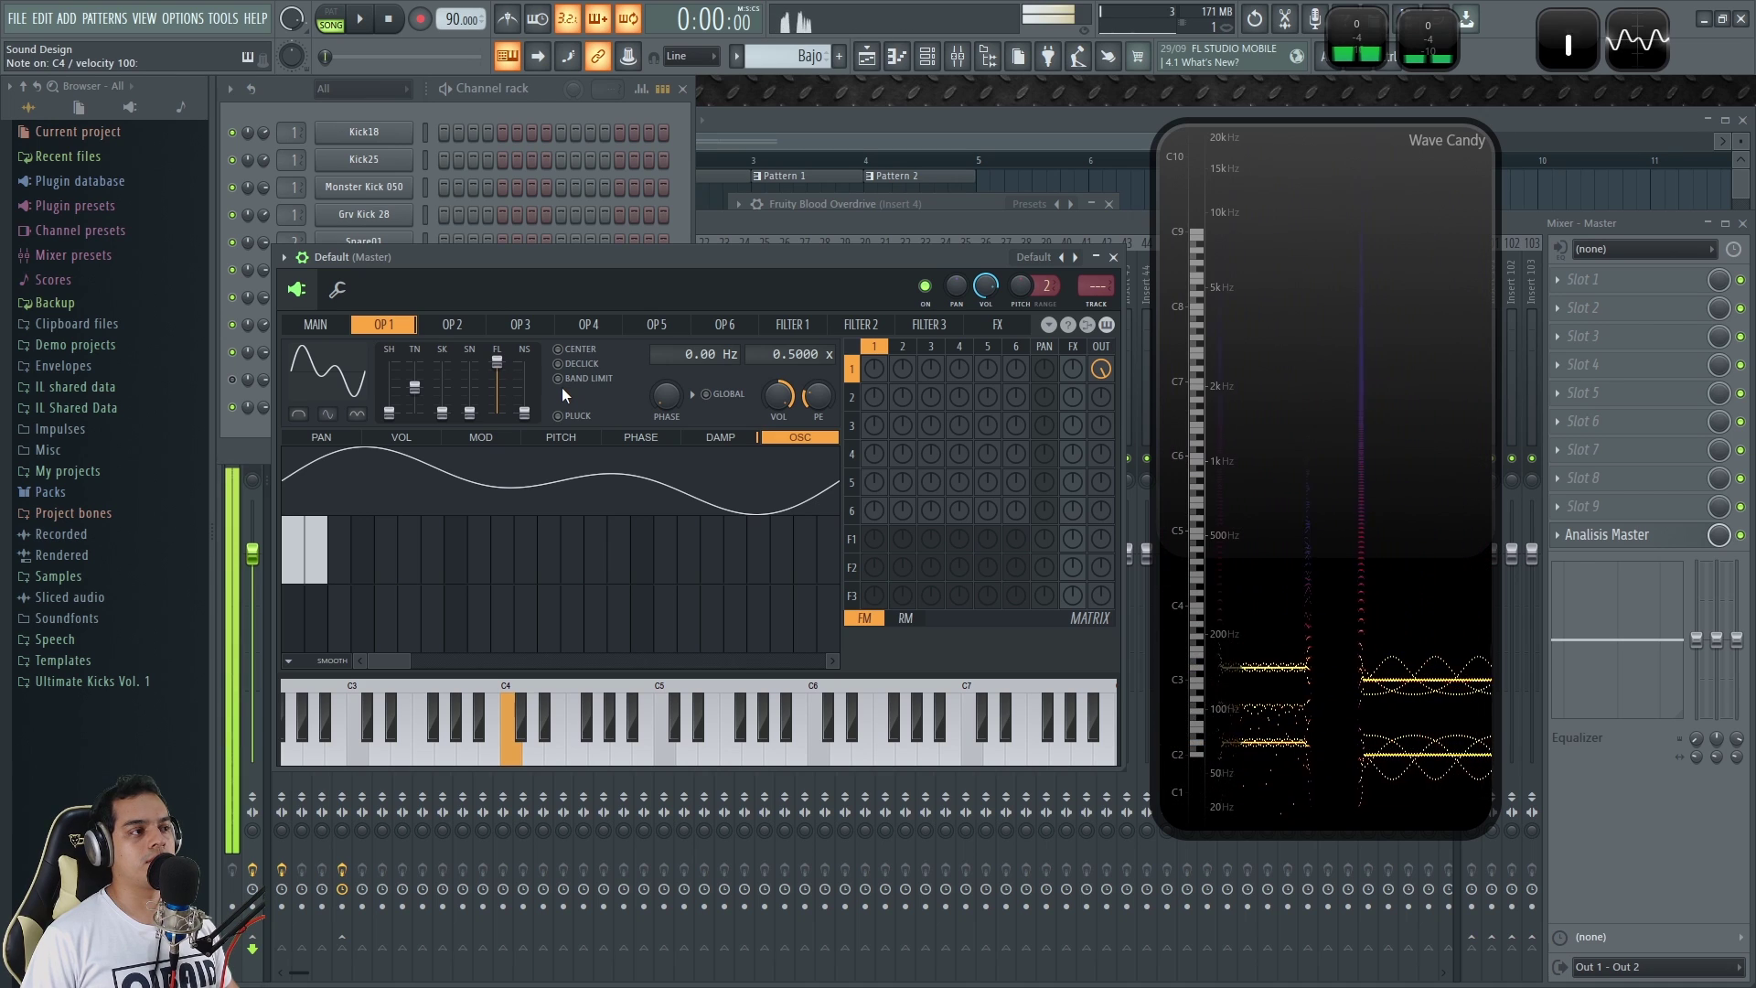
{"action": "key", "text": "t"}
Try adding the third and fourth harmonics at about 55% and play descending notes down to D4.
{"action": "left_click", "coordinate": [362, 549]}
{"action": "left_click", "coordinate": [345, 550]}
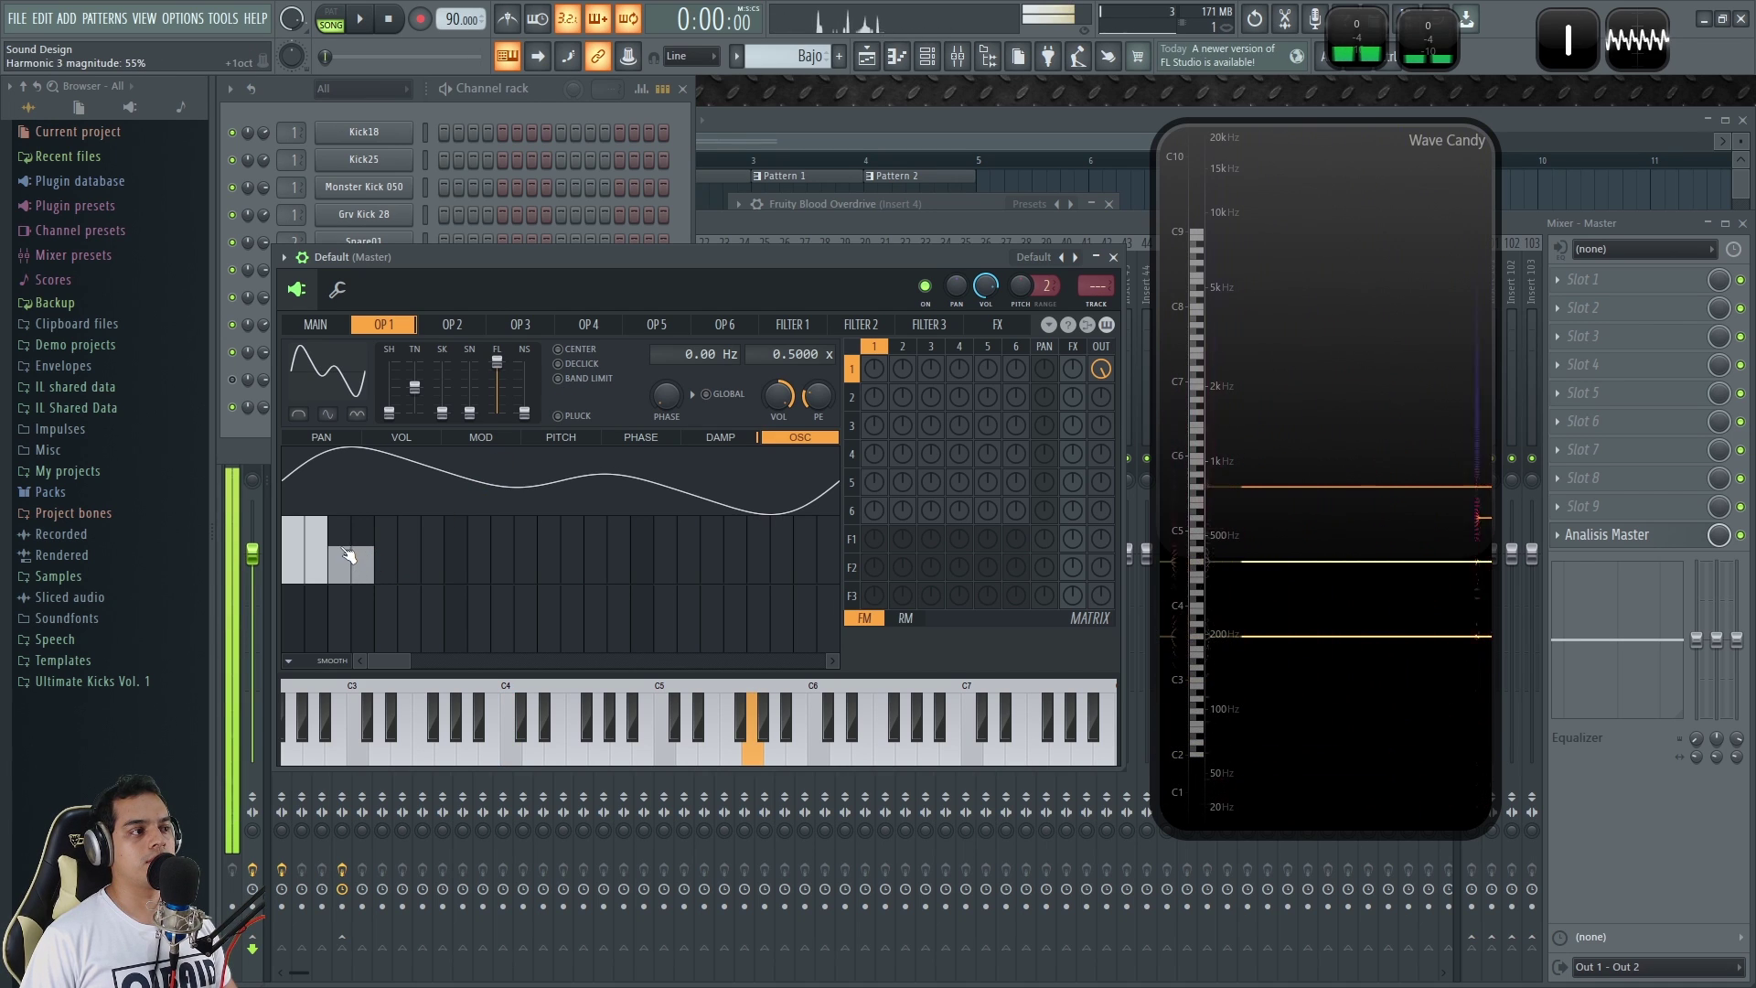
{"action": "key", "text": "b"}
{"action": "key", "text": "t"}
{"action": "key", "text": "r"}
{"action": "key", "text": "e"}
{"action": "key", "text": "w"}
{"action": "key", "text": "x"}
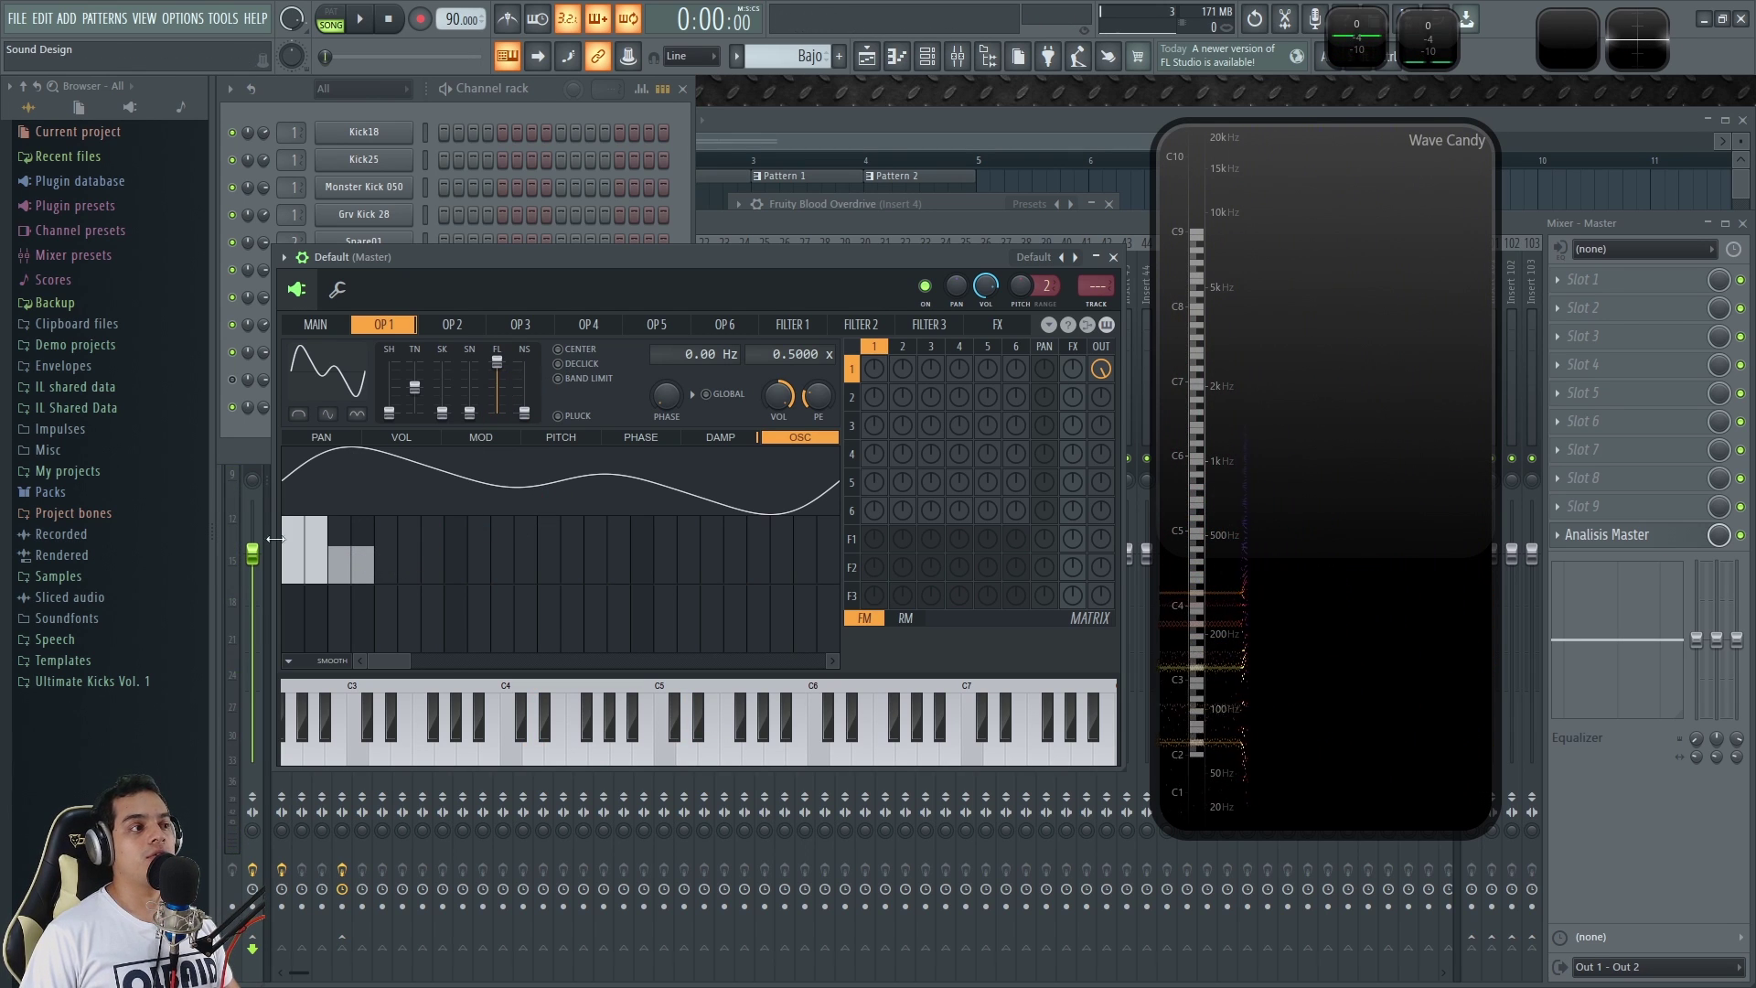
Clear every harmonic above the first and try raising the waveform tension to 19% while playing D4.
{"action": "left_click_drag", "start_coordinate": [323, 569], "coordinate": [436, 674]}
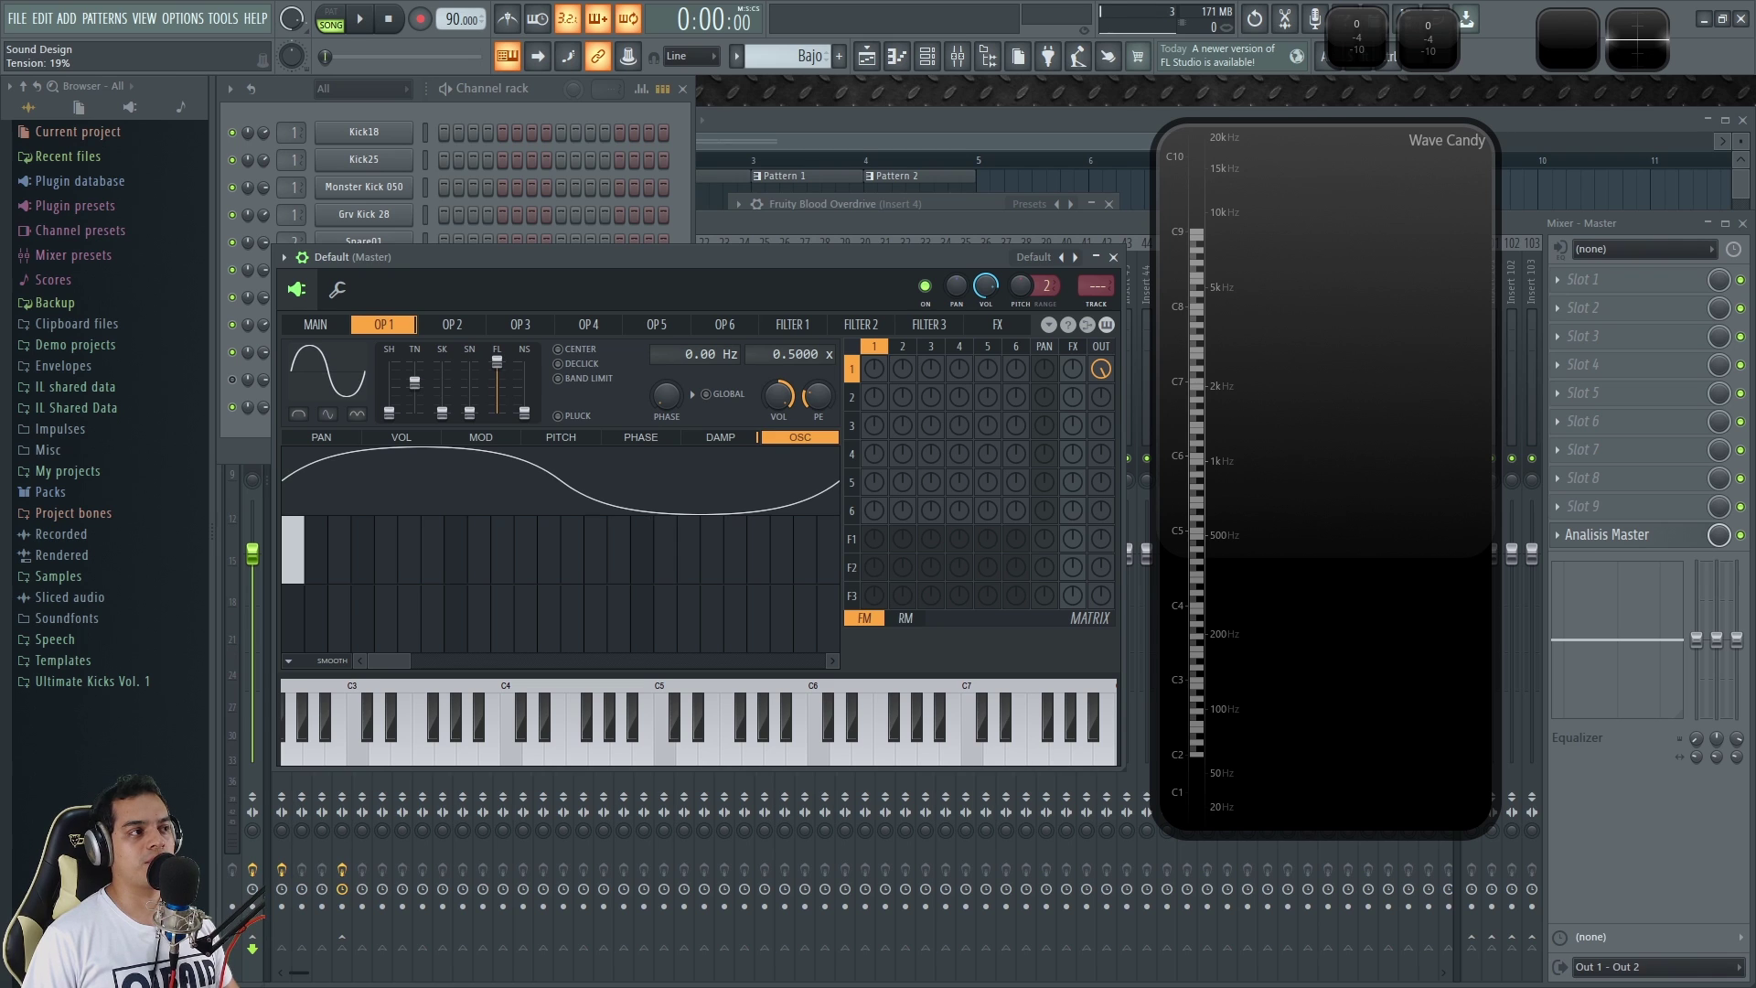
{"action": "key", "text": "x"}
{"action": "key", "text": "x"}
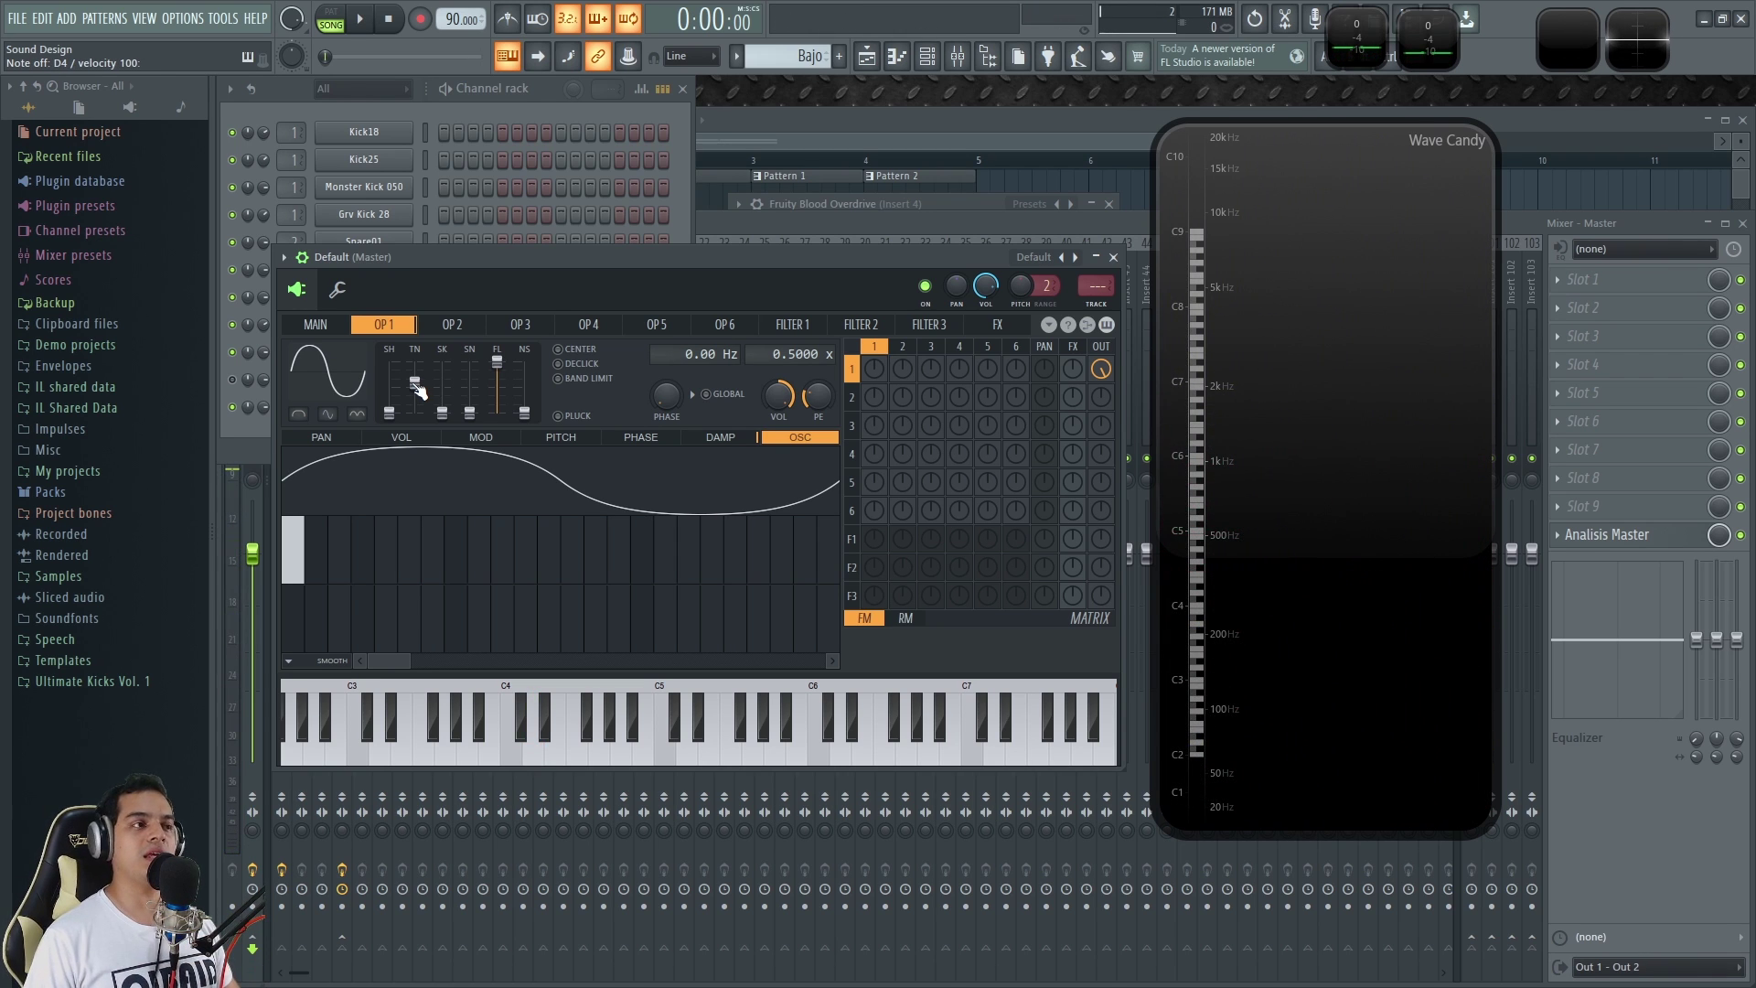
{"action": "key", "text": "x"}
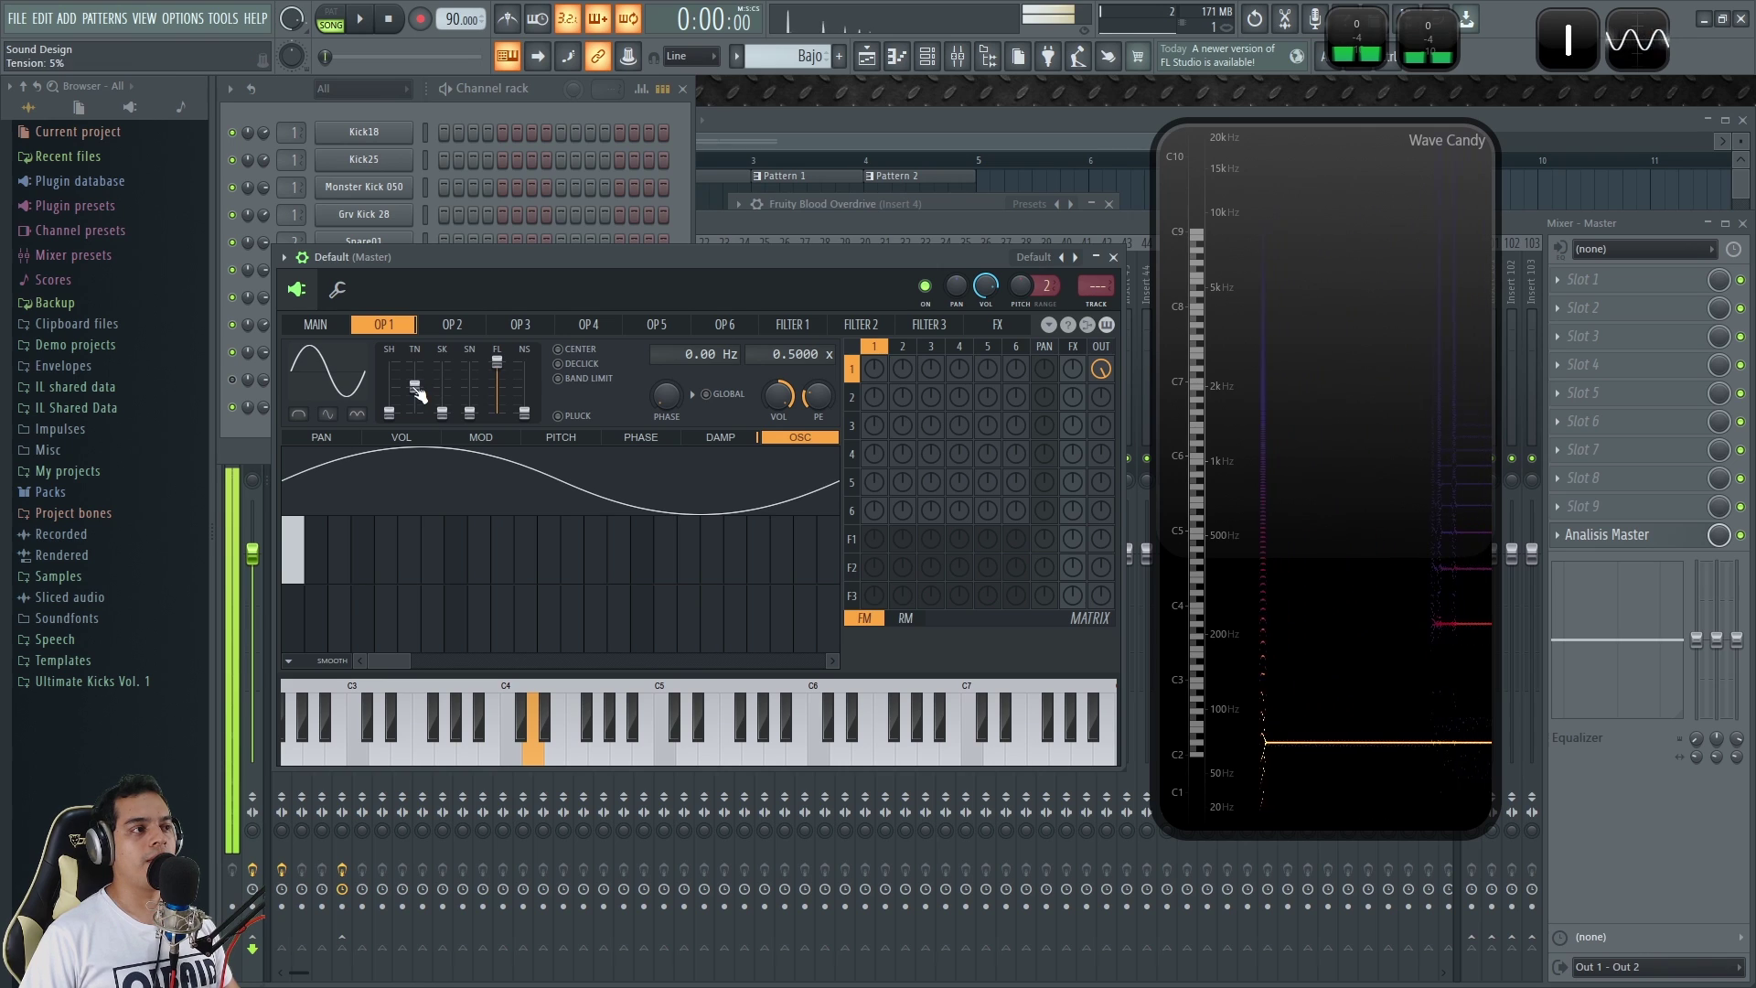
Draw the second, third and fourth harmonics of operator 1 at decreasing magnitudes and play D4 and D5.
{"action": "left_click", "coordinate": [324, 541]}
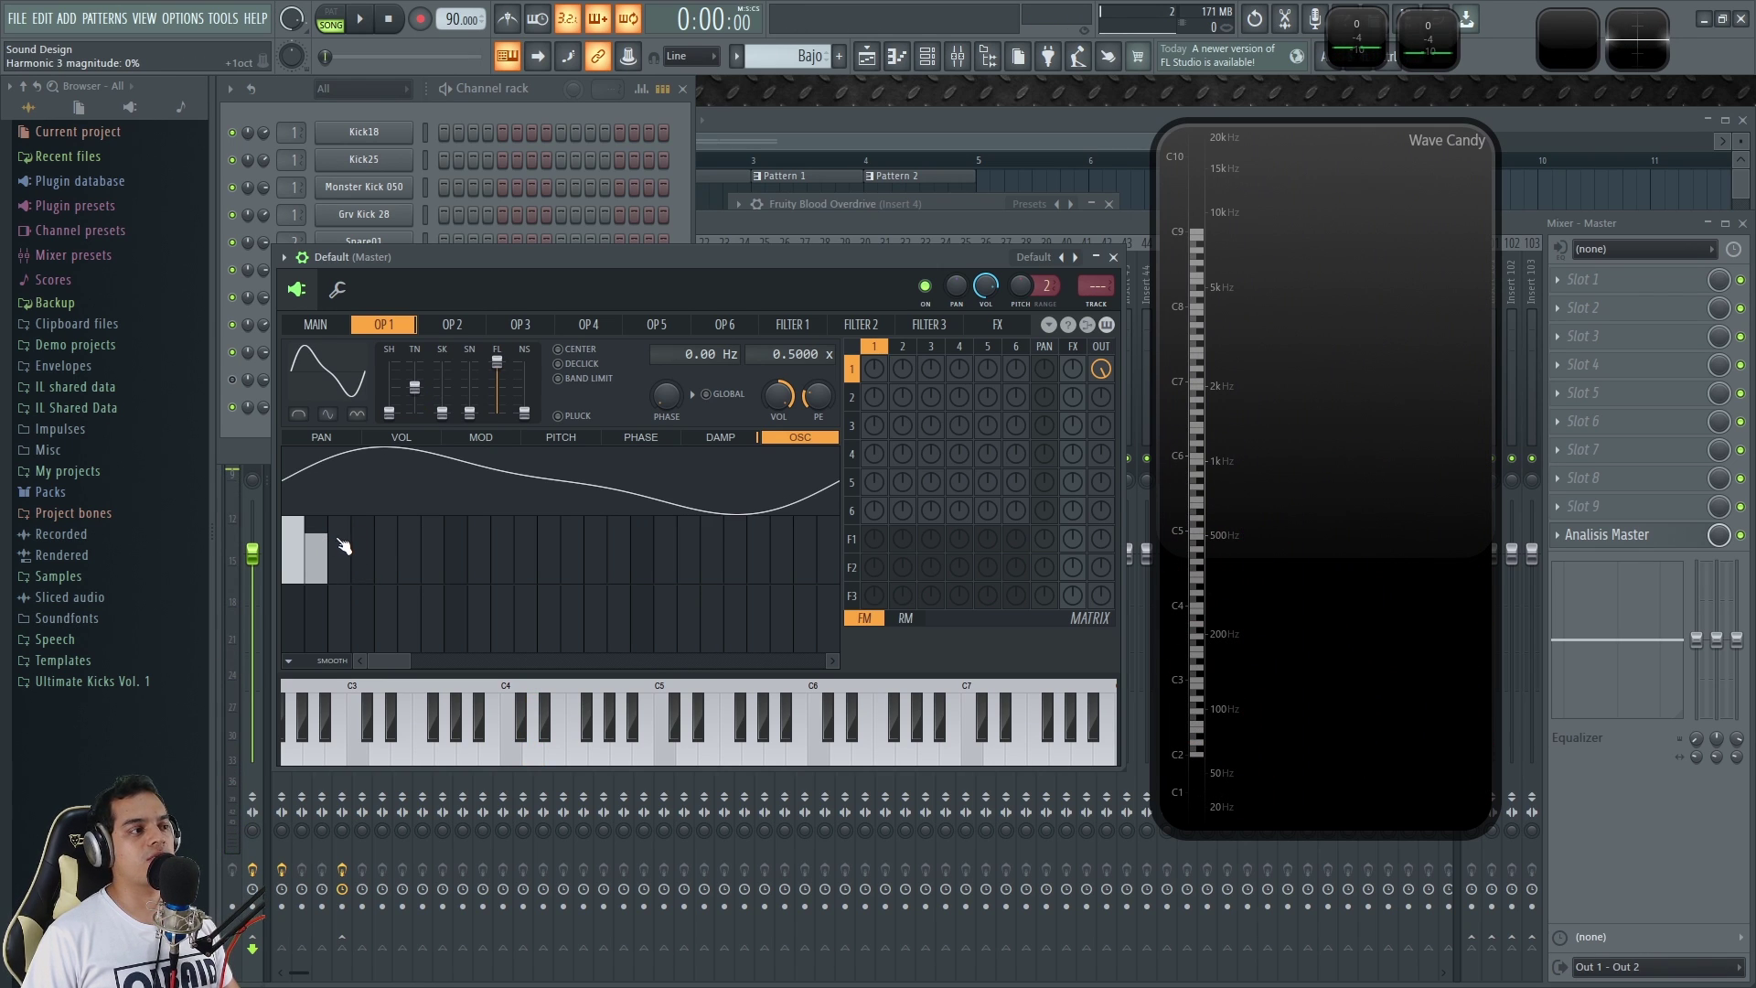
{"action": "left_click", "coordinate": [341, 547]}
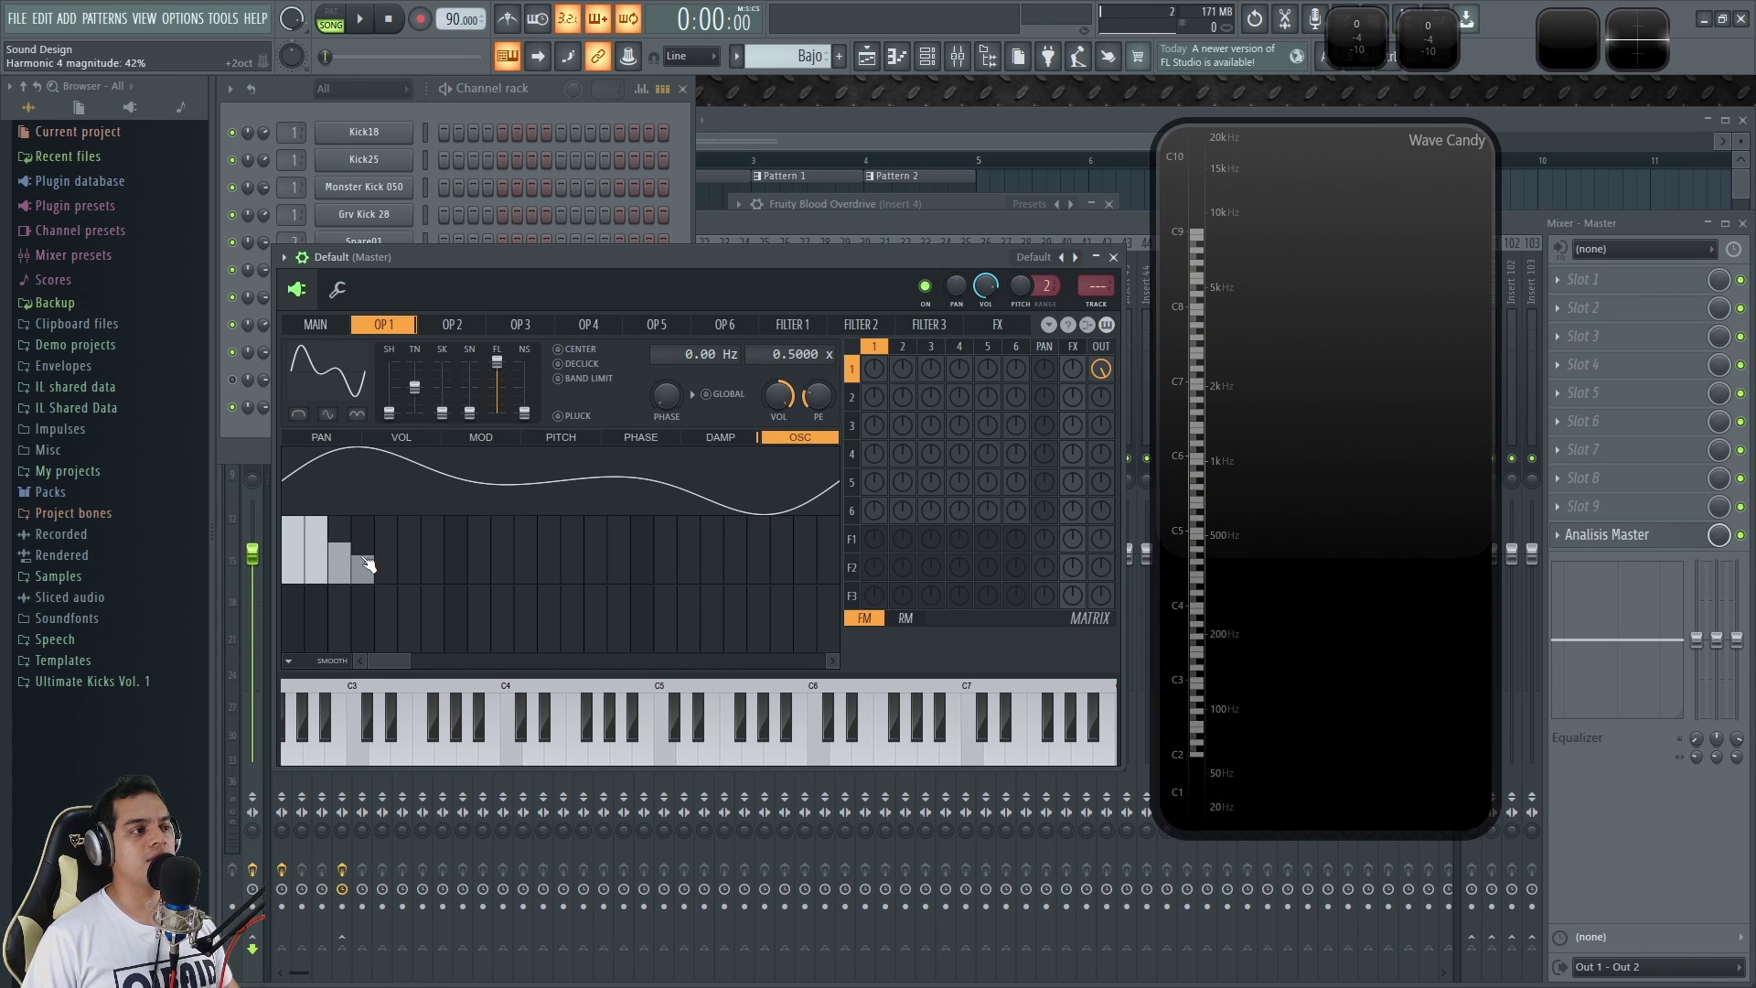
{"action": "left_click_drag", "start_coordinate": [327, 540], "coordinate": [367, 568]}
{"action": "key", "text": "x"}
{"action": "key", "text": "w"}
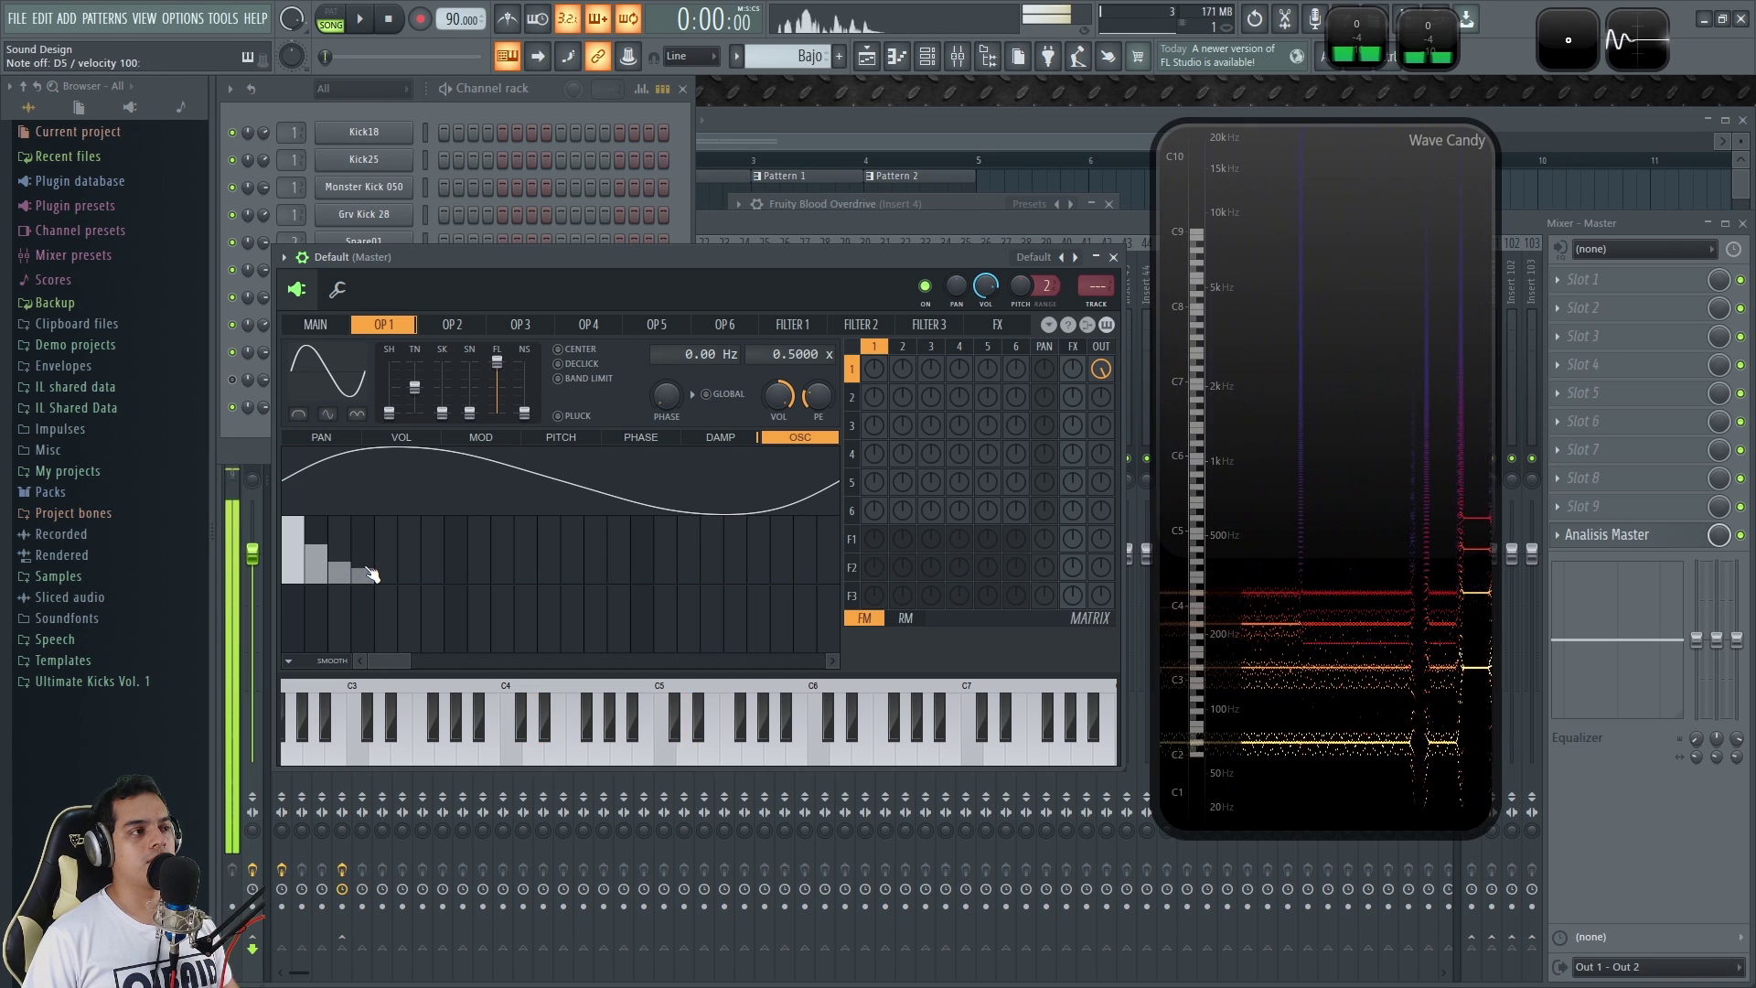
Hide the Wave Candy spectrum and enable operator 1's volume envelope with an instant attack, full sustain and short release.
{"action": "left_click", "coordinate": [535, 110]}
{"action": "left_click_drag", "start_coordinate": [753, 263], "coordinate": [917, 276]}
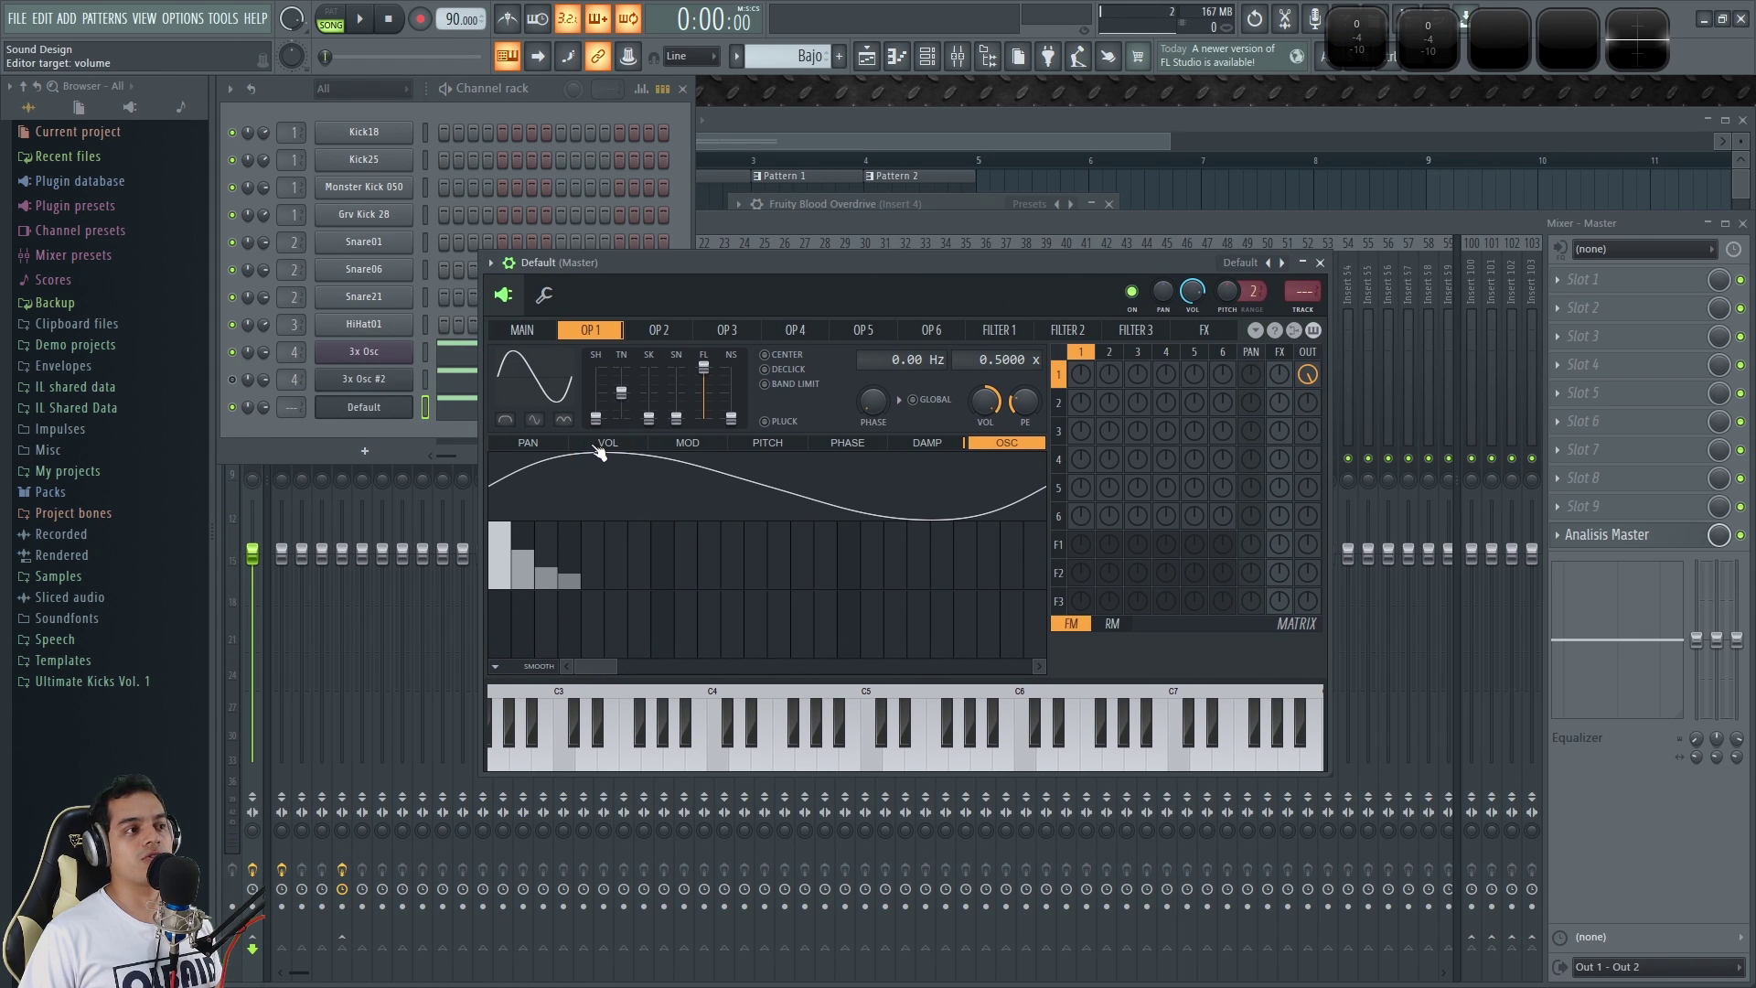
{"action": "left_click", "coordinate": [608, 444]}
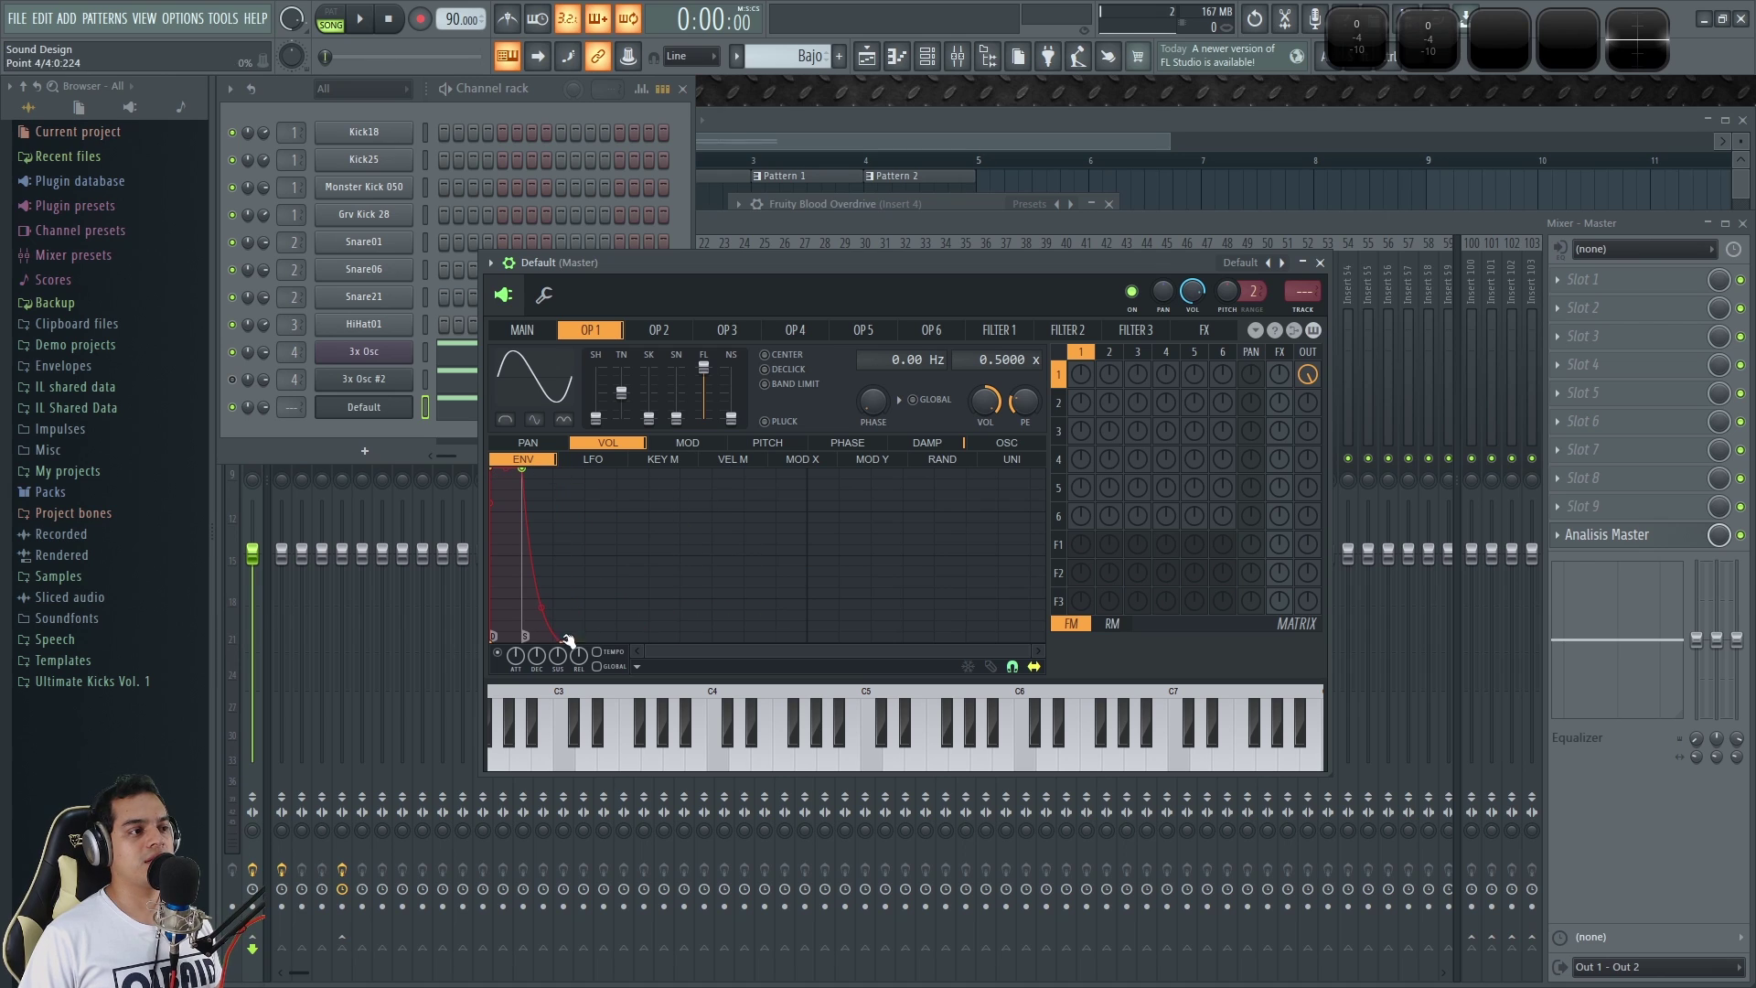
Enable operator 1's pitch envelope and shape a quick drop from a raised start toward the neutral middle level.
{"action": "left_click", "coordinate": [768, 443]}
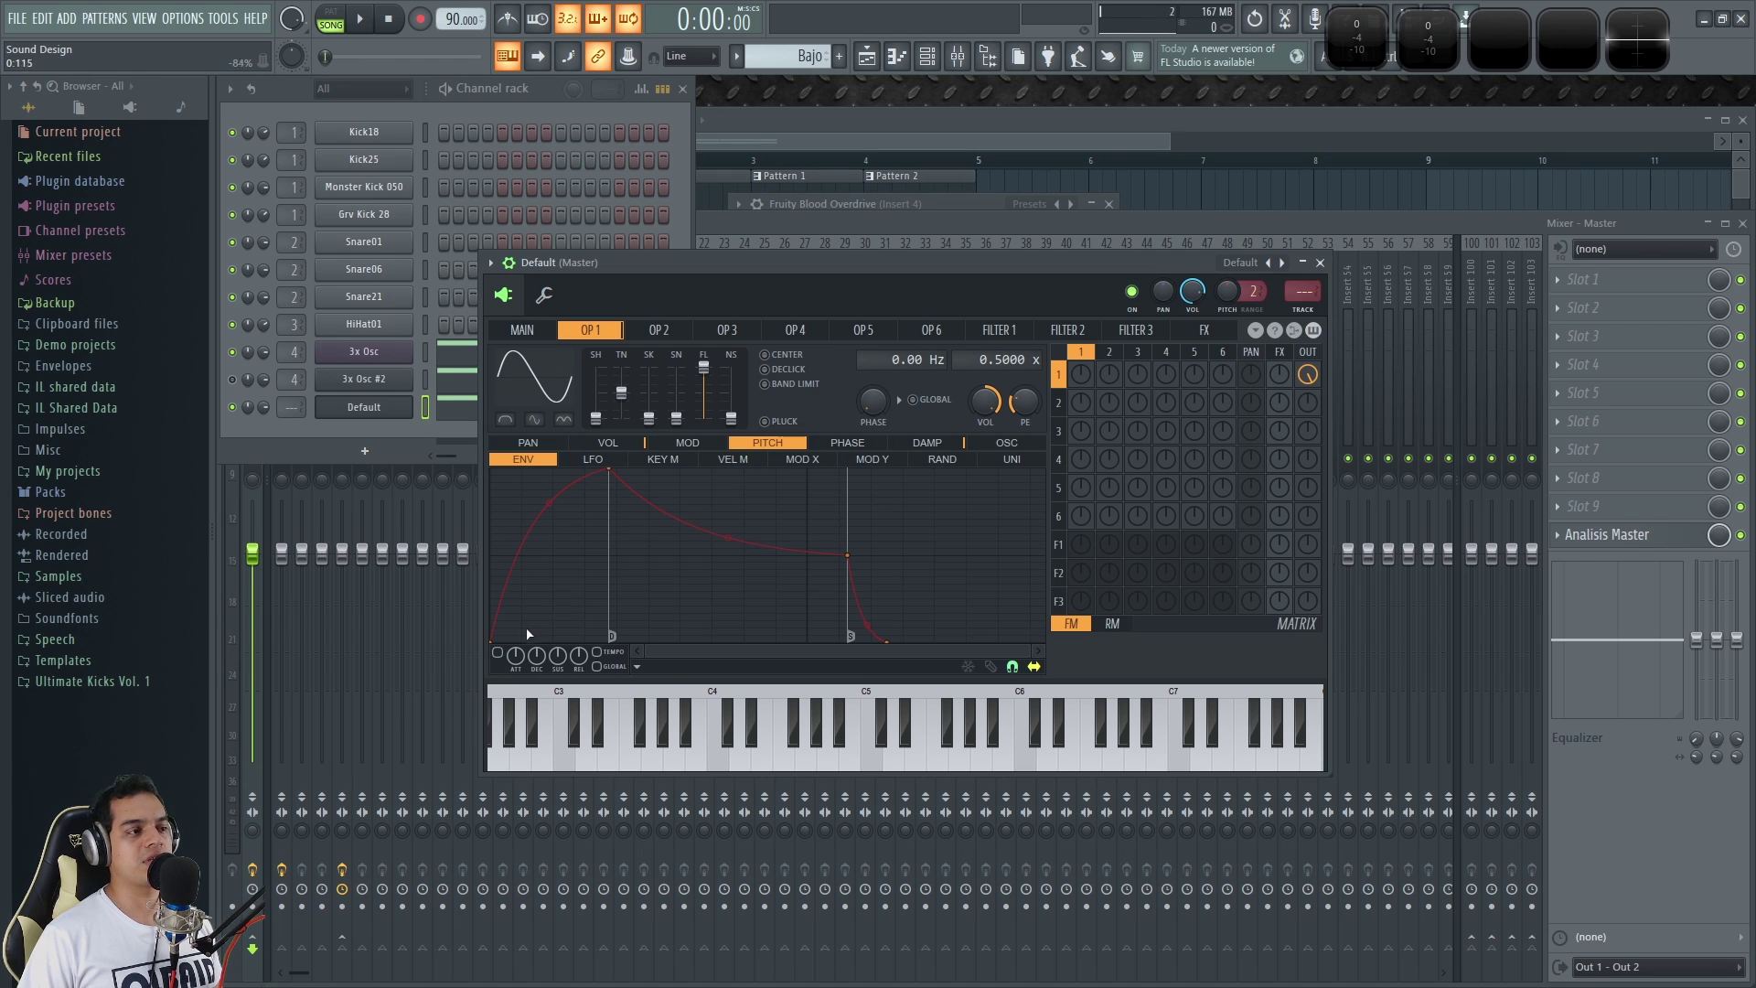
{"action": "left_click_drag", "start_coordinate": [608, 470], "coordinate": [488, 556]}
{"action": "left_click_drag", "start_coordinate": [530, 641], "coordinate": [559, 564]}
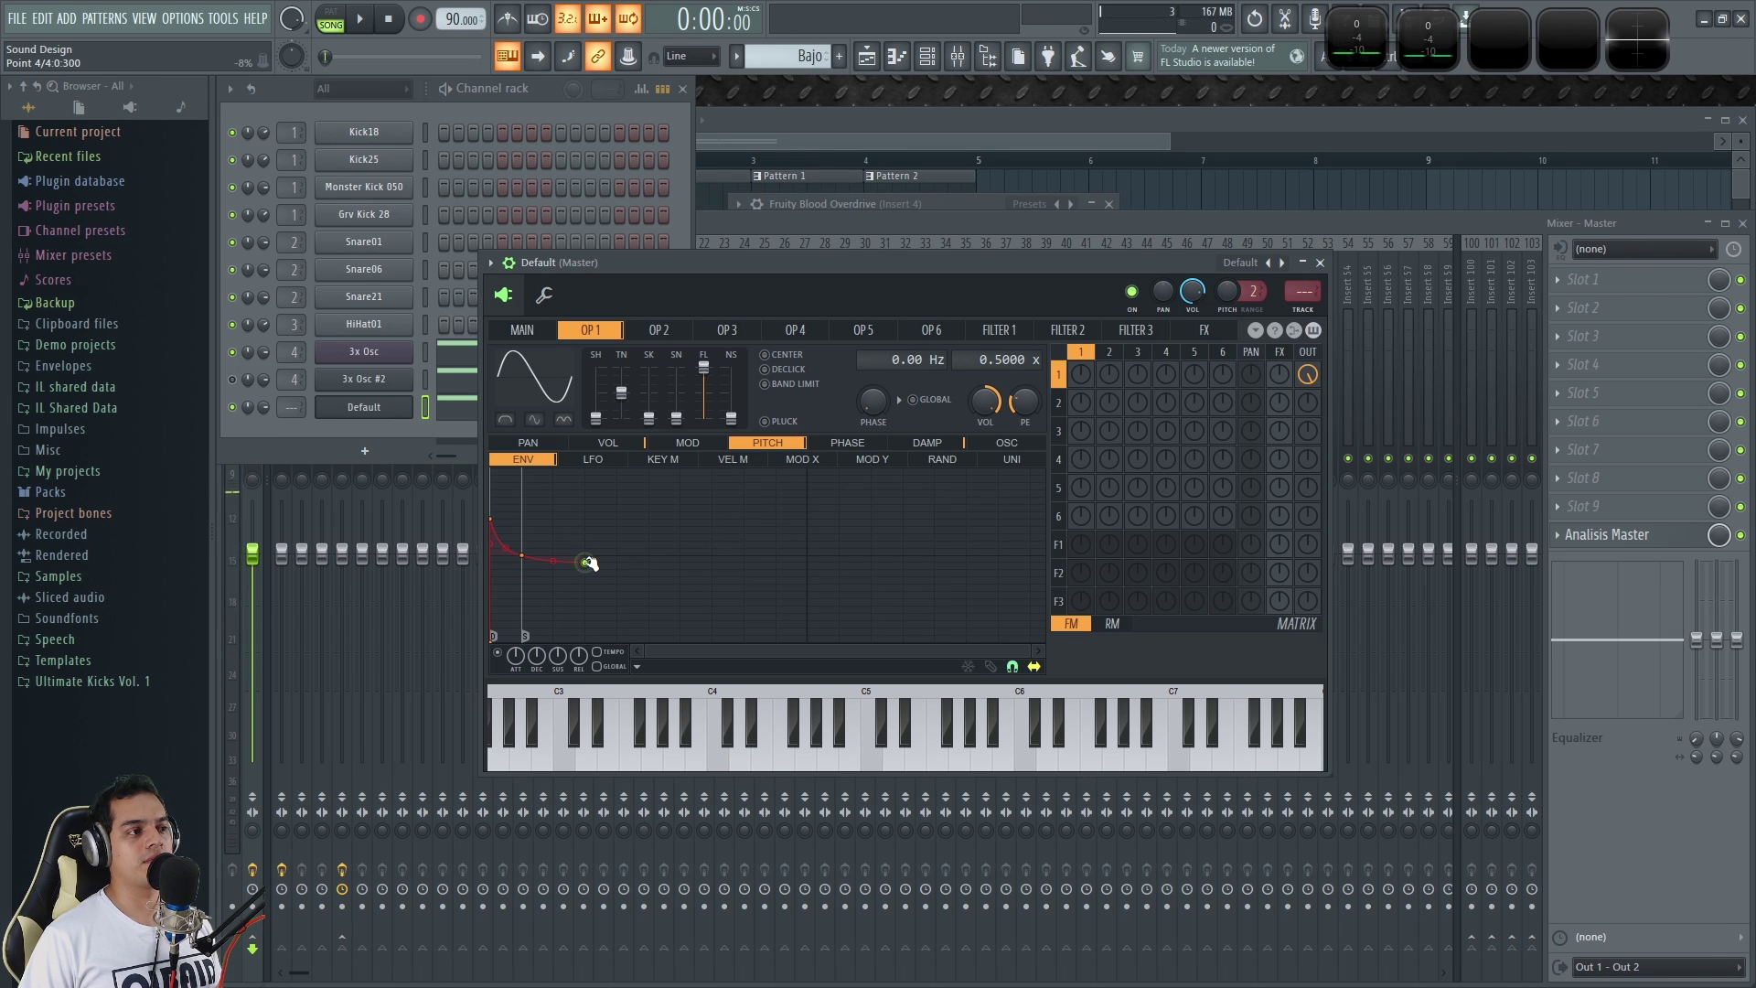
Show the Wave Candy spectrum and play D notes while adjusting the pitch envelope's end level and its drop tension to about 74.5%.
{"action": "left_click", "coordinate": [1497, 41]}
{"action": "key", "text": "x"}
{"action": "key", "text": "w"}
{"action": "key", "text": "x"}
{"action": "key", "text": "x"}
{"action": "key", "text": "x"}
{"action": "key", "text": "x"}
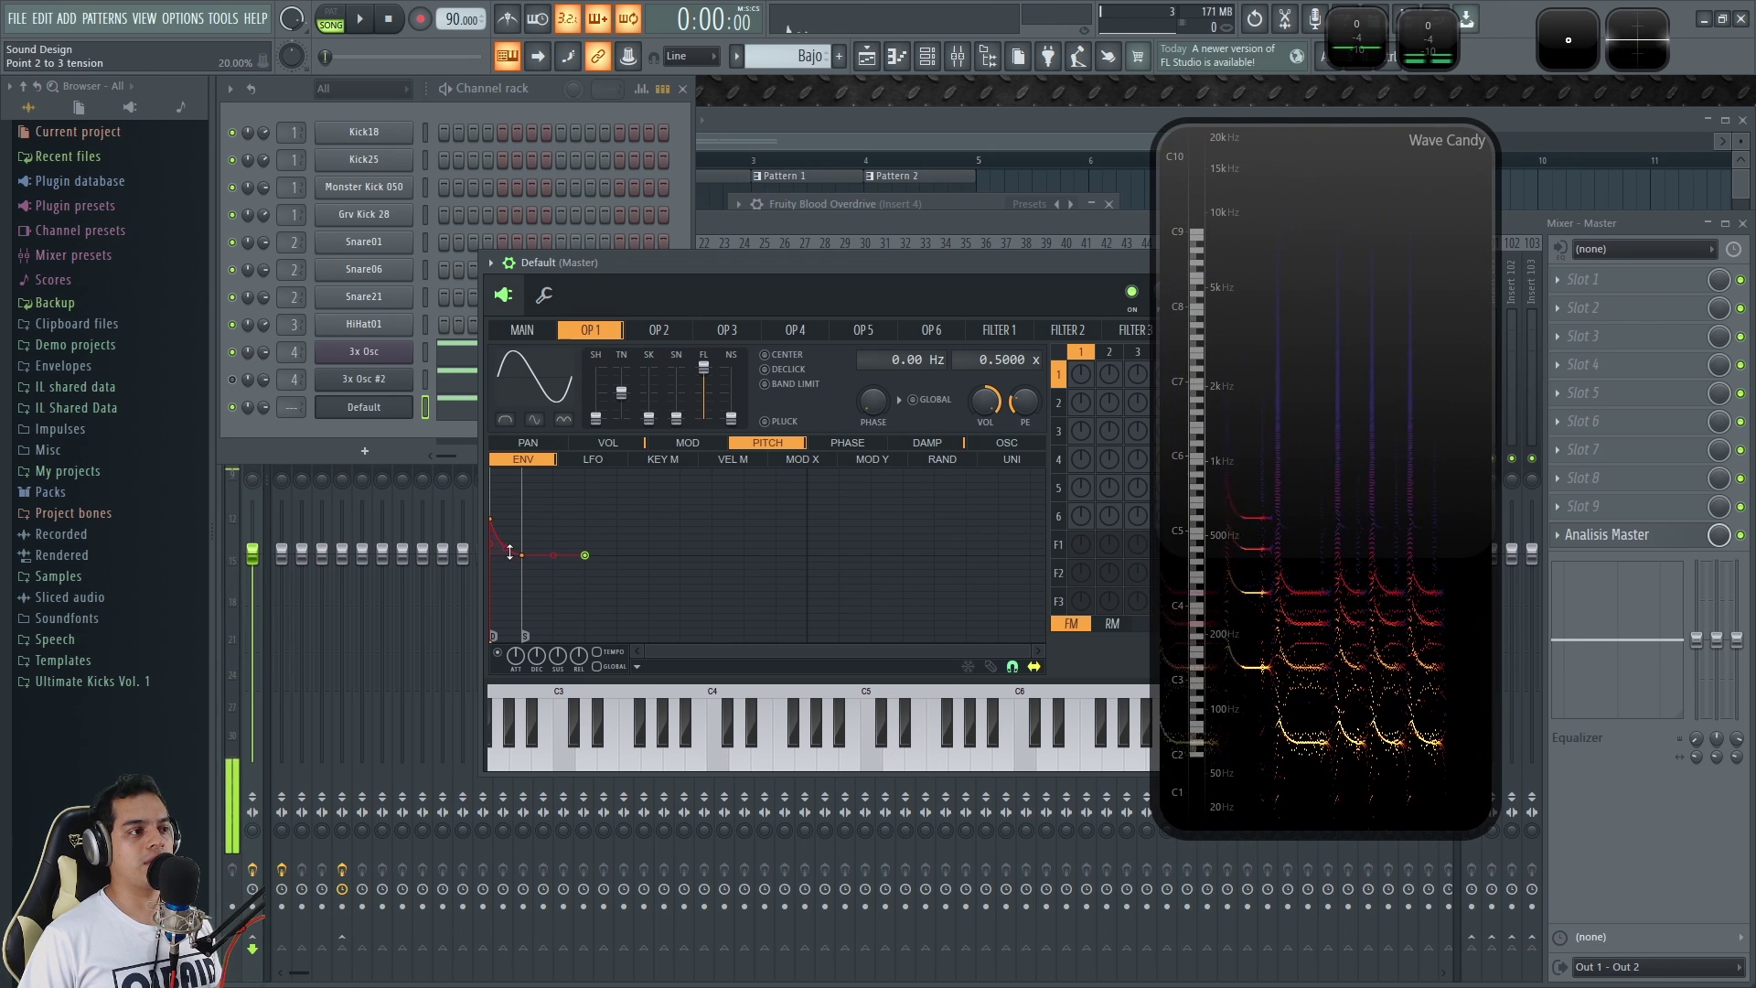
Play the beat and mute the 3x Osc channel so that only the Default bass sounds with the drums.
{"action": "key", "text": "space"}
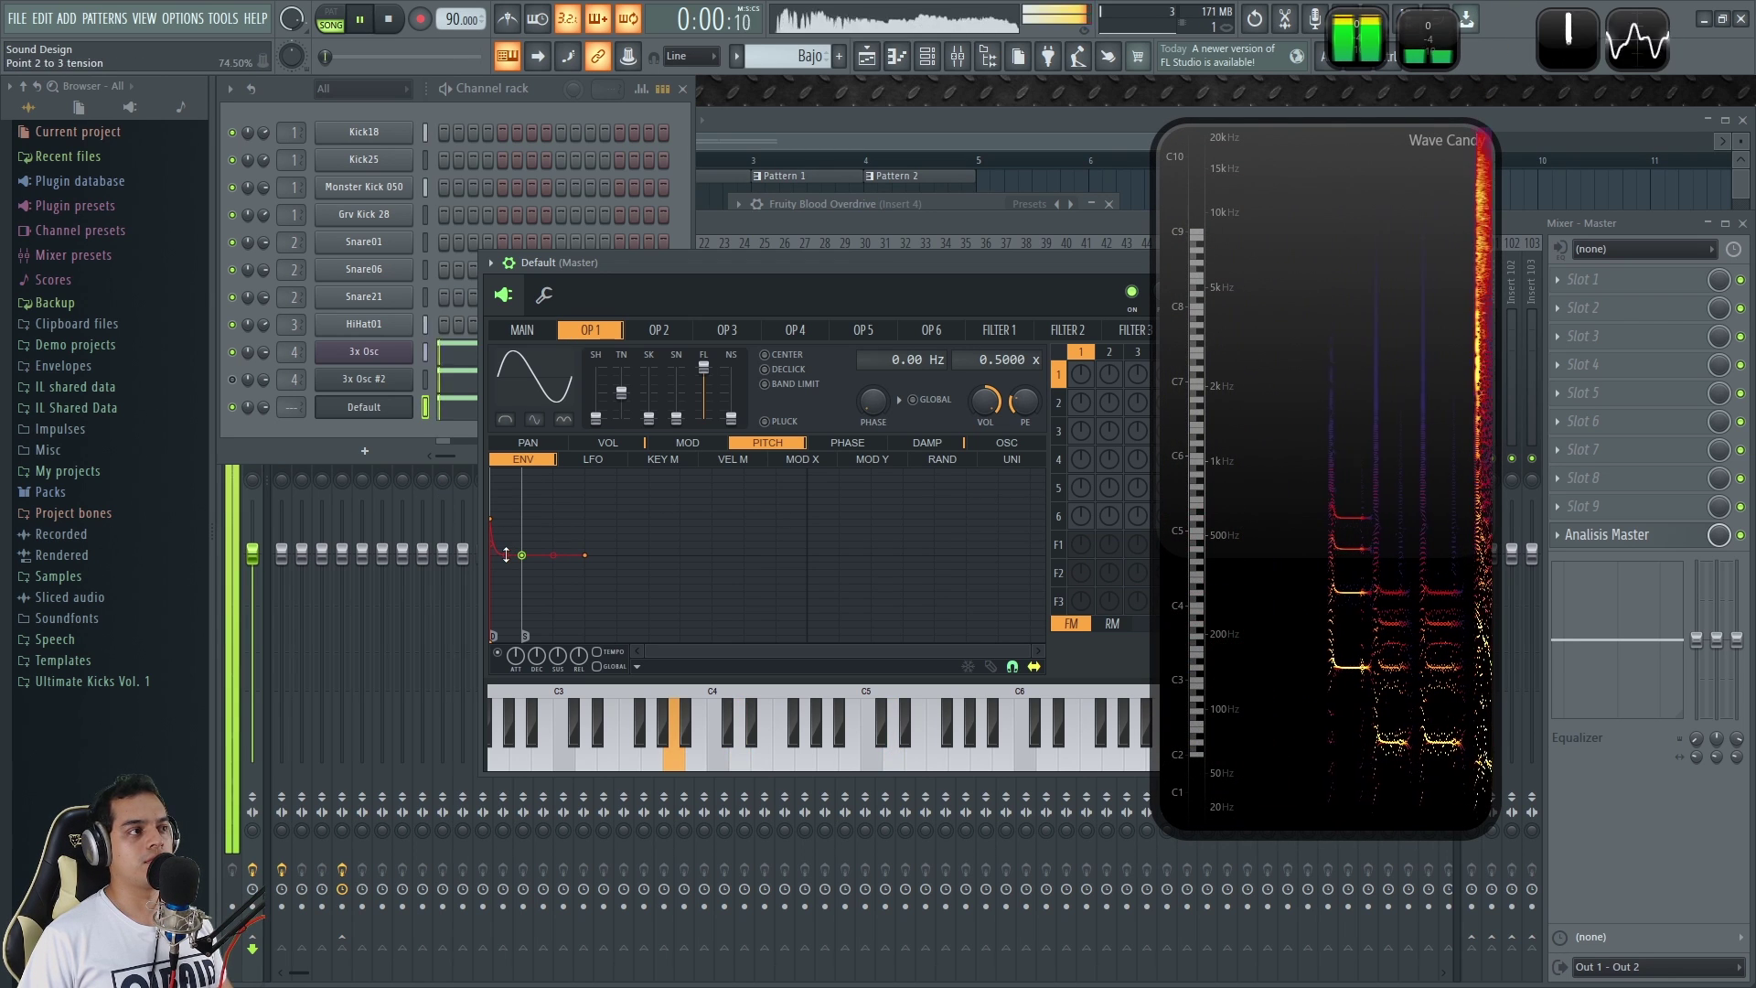
{"action": "left_click", "coordinate": [232, 352]}
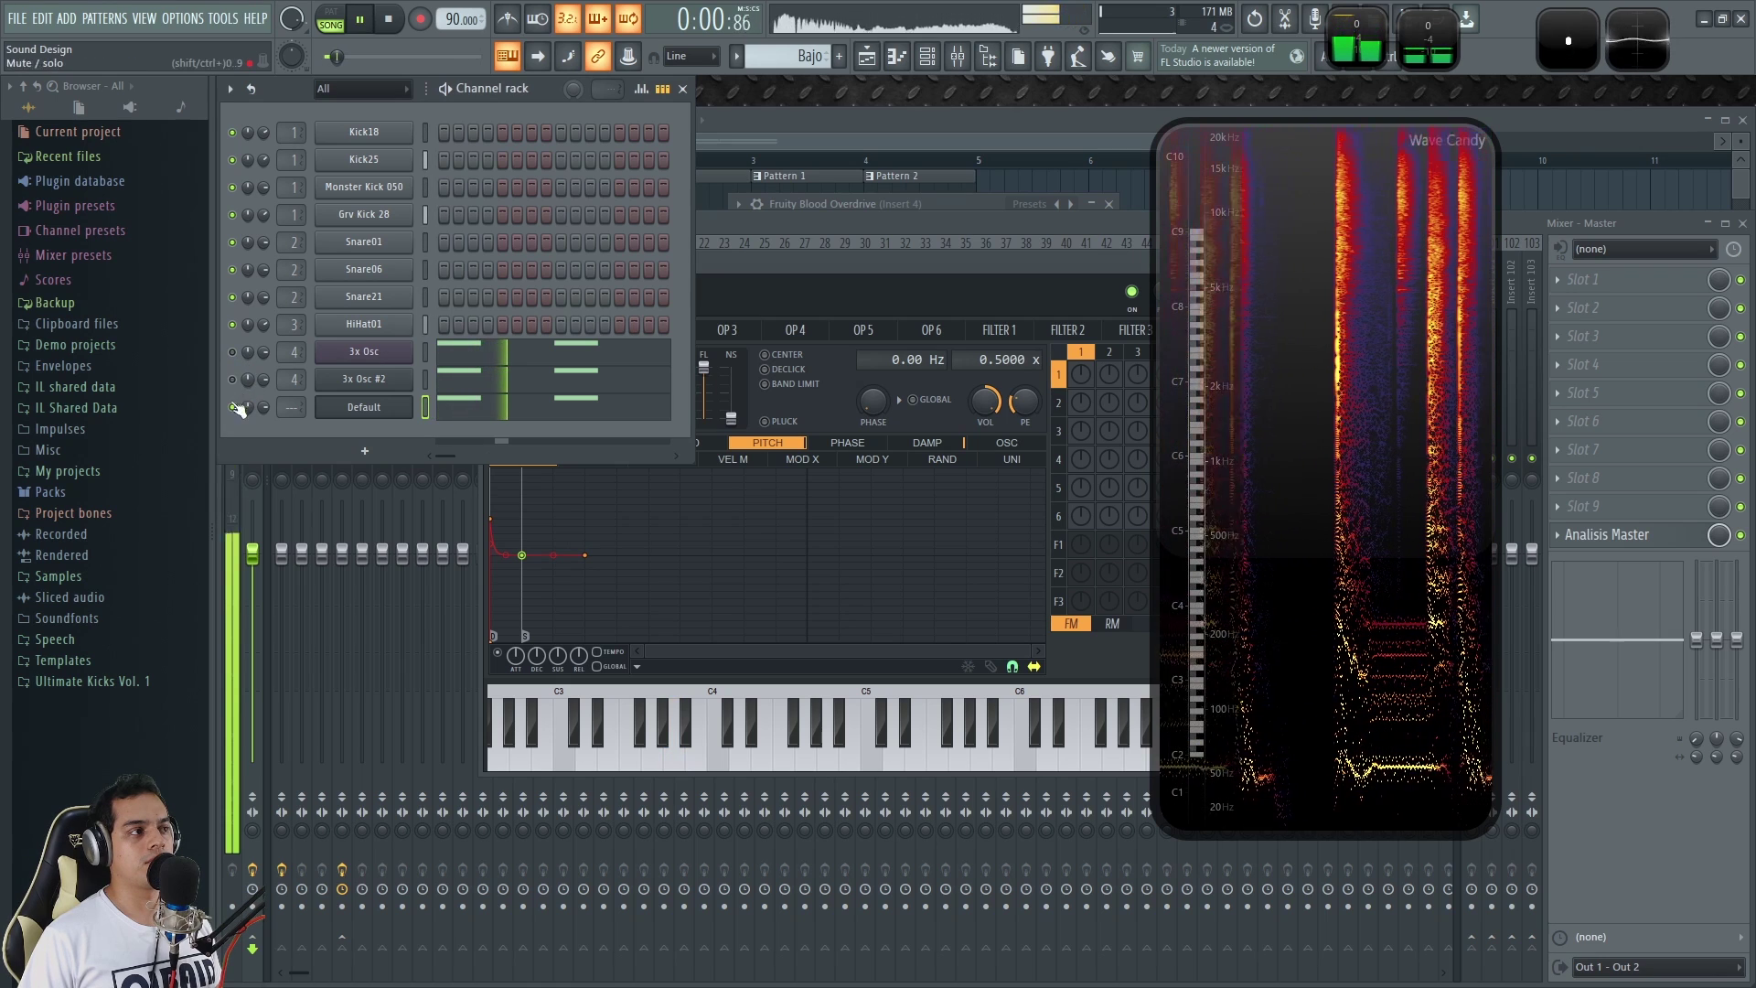
{"action": "key", "text": "space"}
Route the soloed Default channel to mixer track 4 and lower its channel volume to about 53% while auditioning it.
{"action": "scroll", "coordinate": [294, 407], "scroll_direction": "up", "scroll_amount": 2}
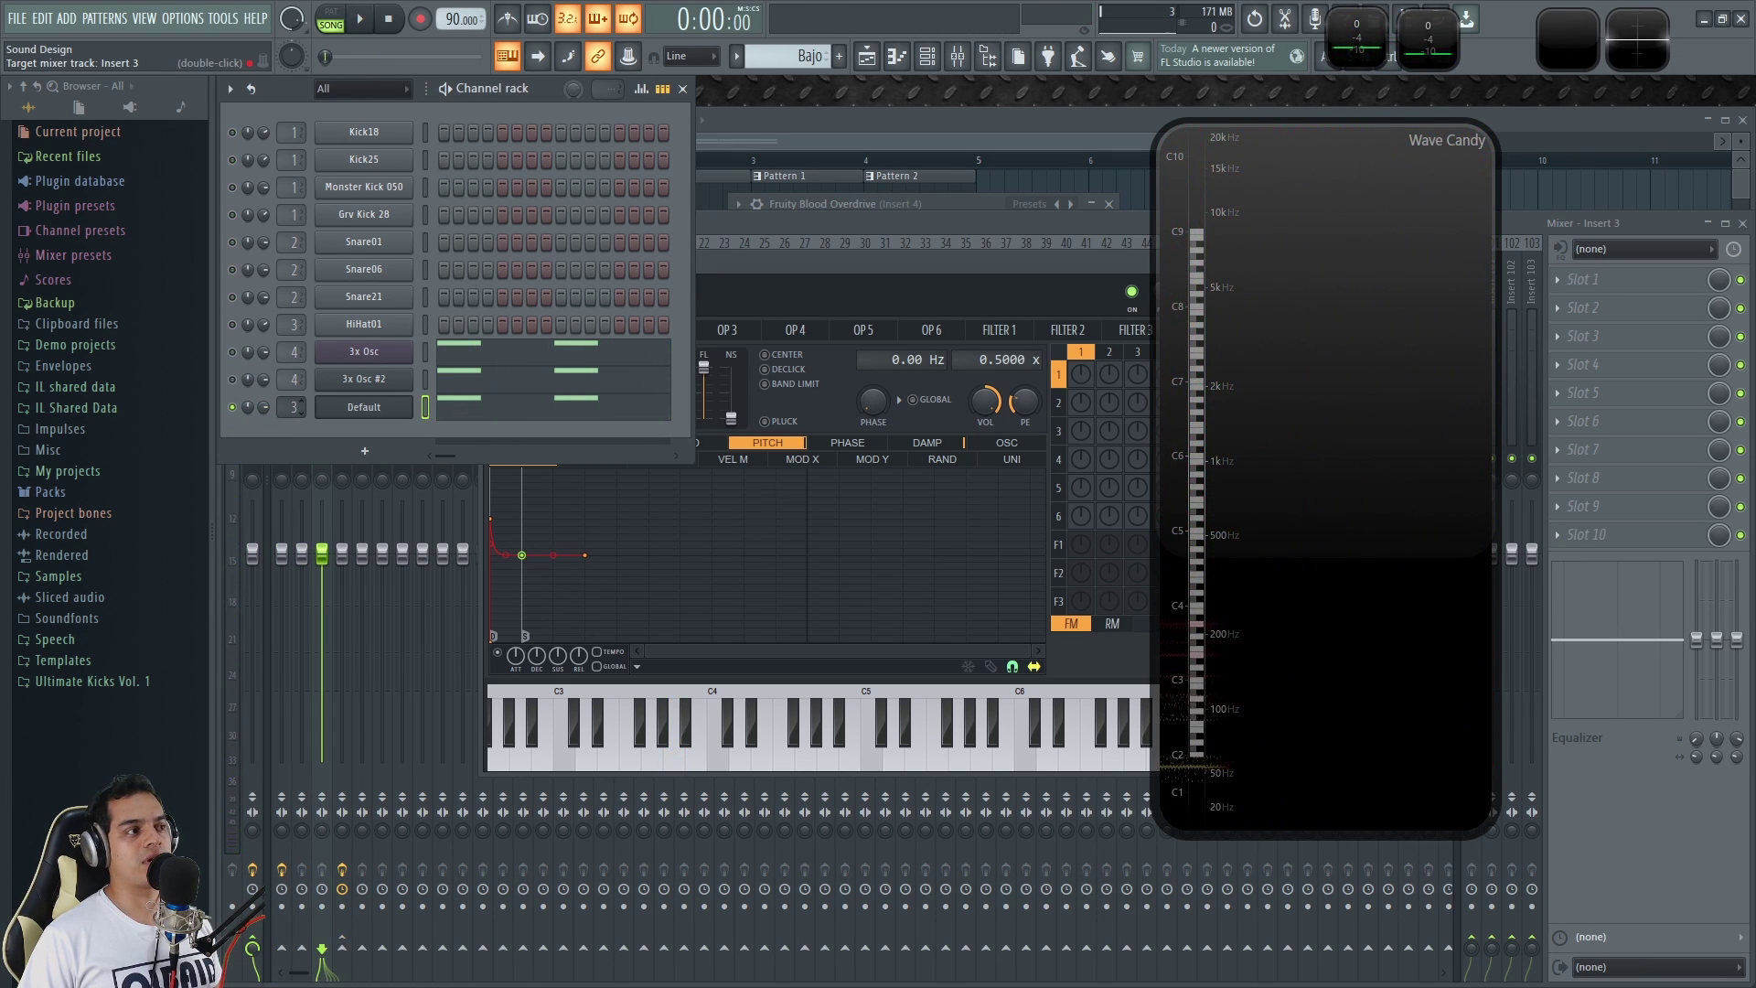
{"action": "scroll", "coordinate": [294, 407], "scroll_direction": "up", "scroll_amount": 1}
{"action": "key", "text": "space"}
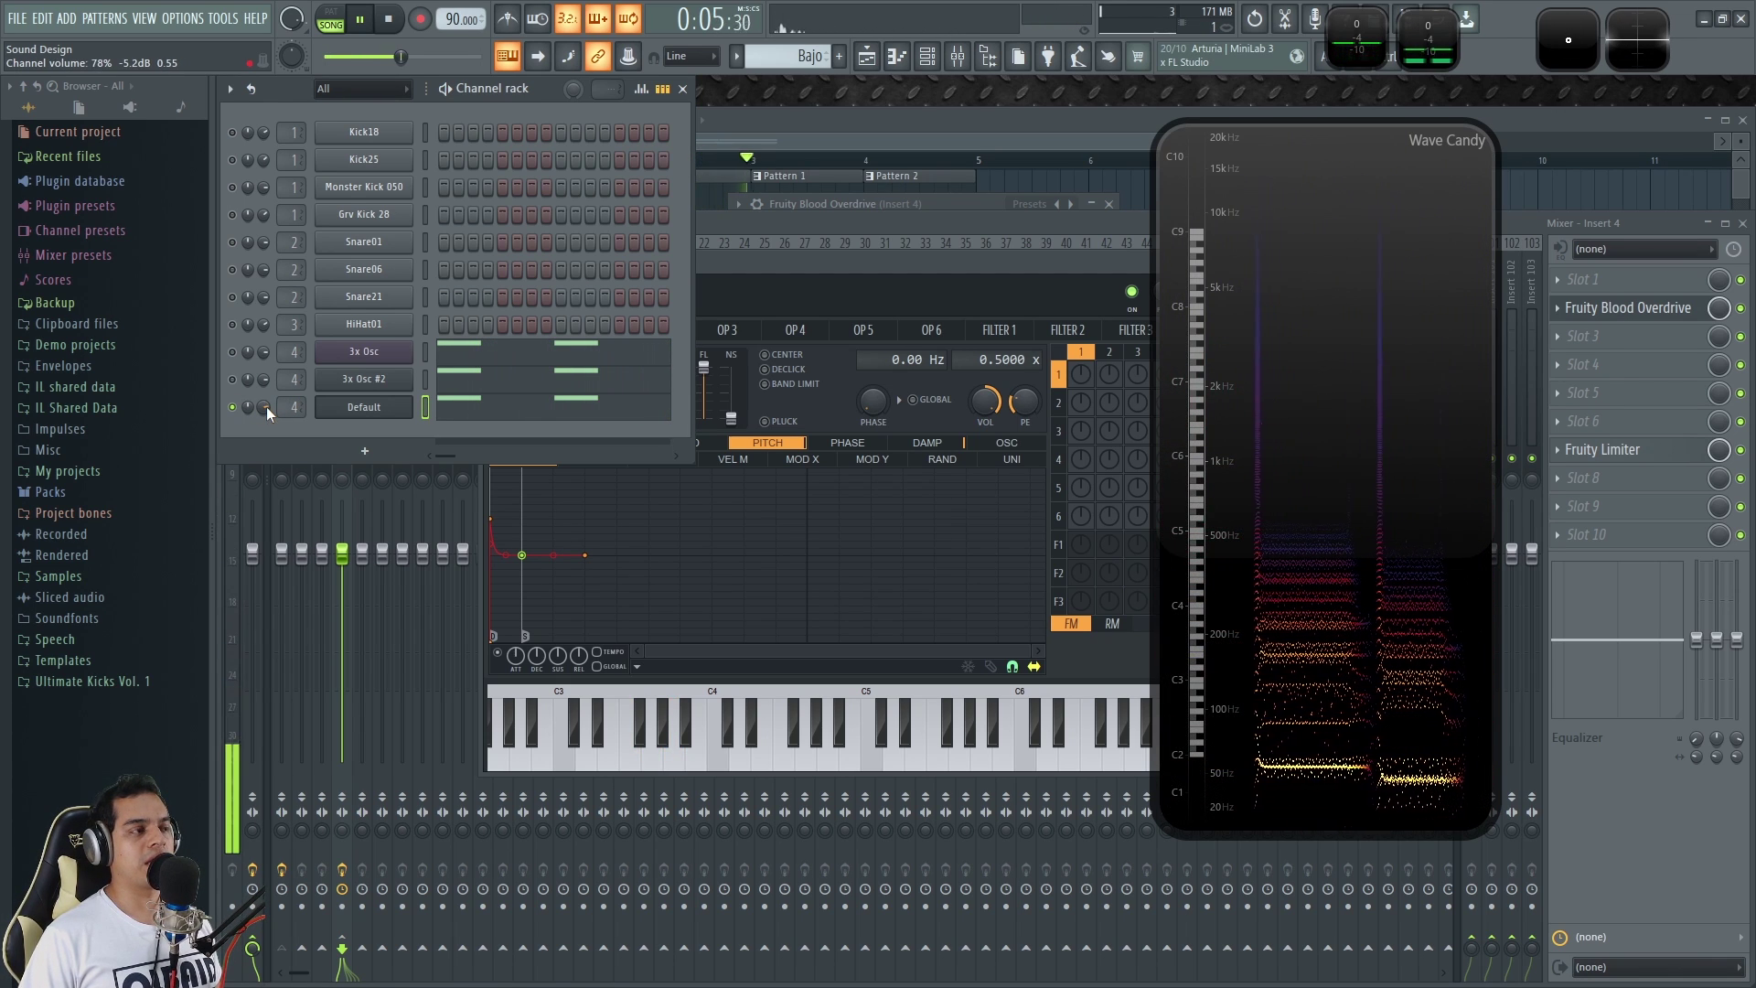
{"action": "key", "text": "space"}
{"action": "scroll", "coordinate": [291, 408], "scroll_direction": "down", "scroll_amount": 4}
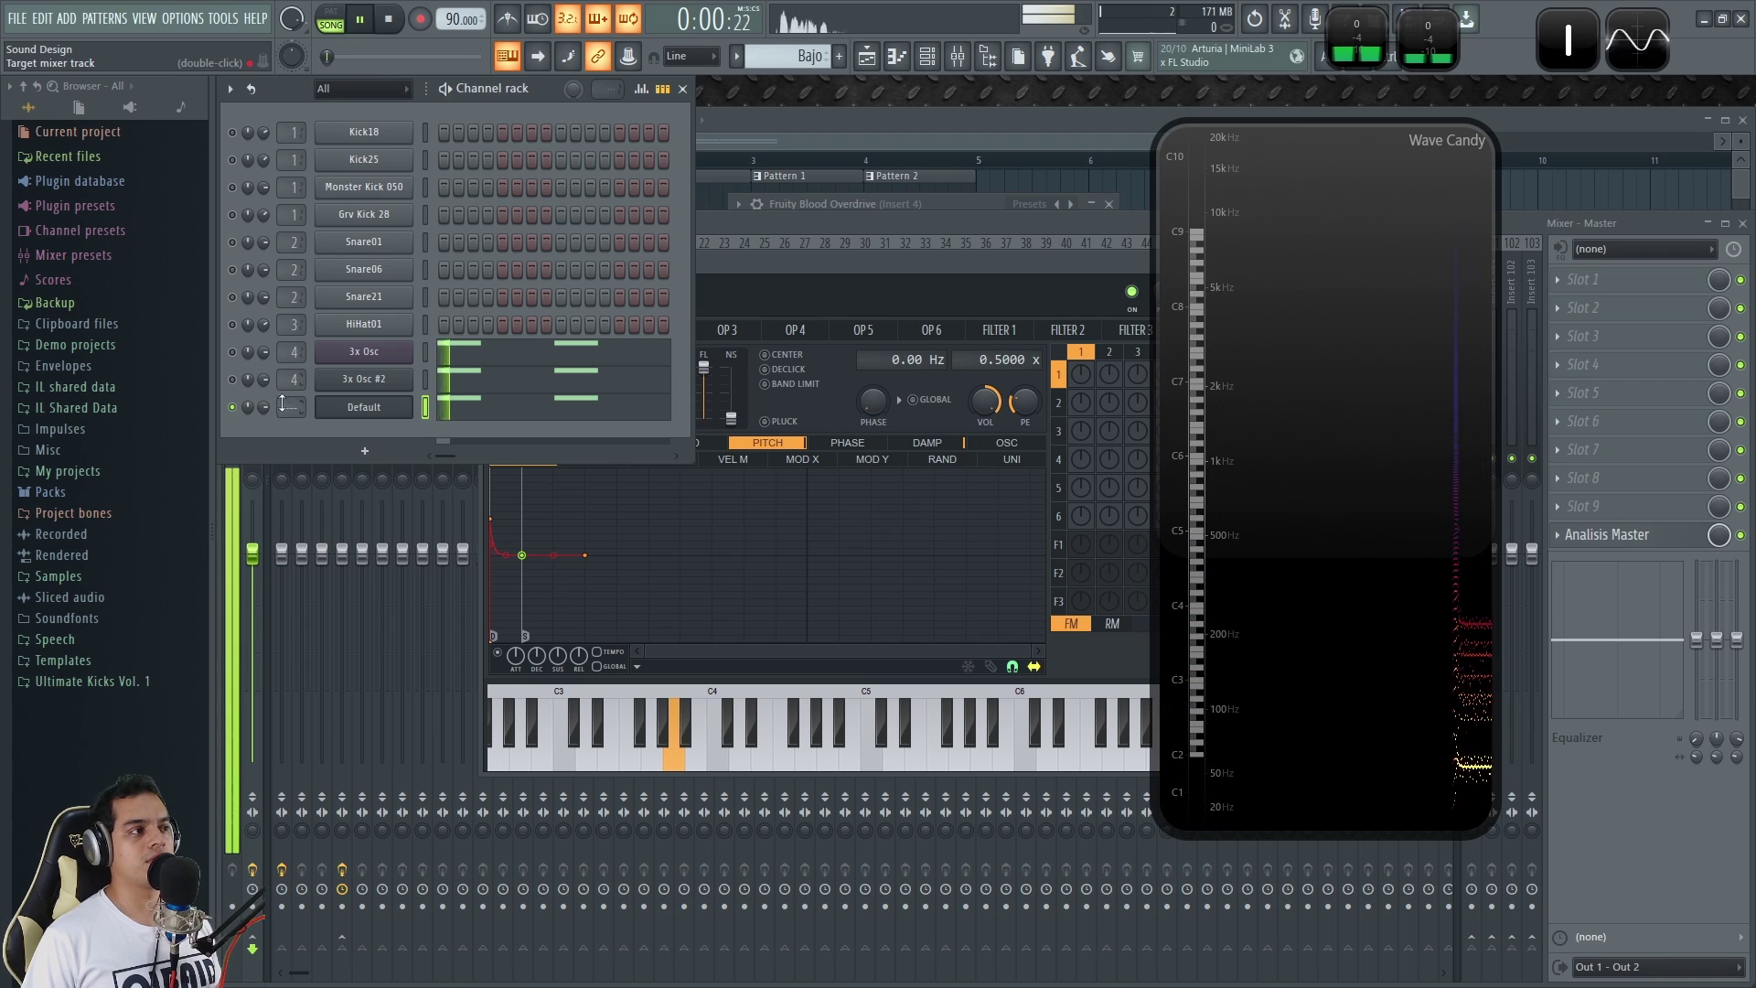
{"action": "scroll", "coordinate": [290, 408], "scroll_direction": "up", "scroll_amount": 4}
{"action": "scroll", "coordinate": [267, 409], "scroll_direction": "down", "scroll_amount": 5}
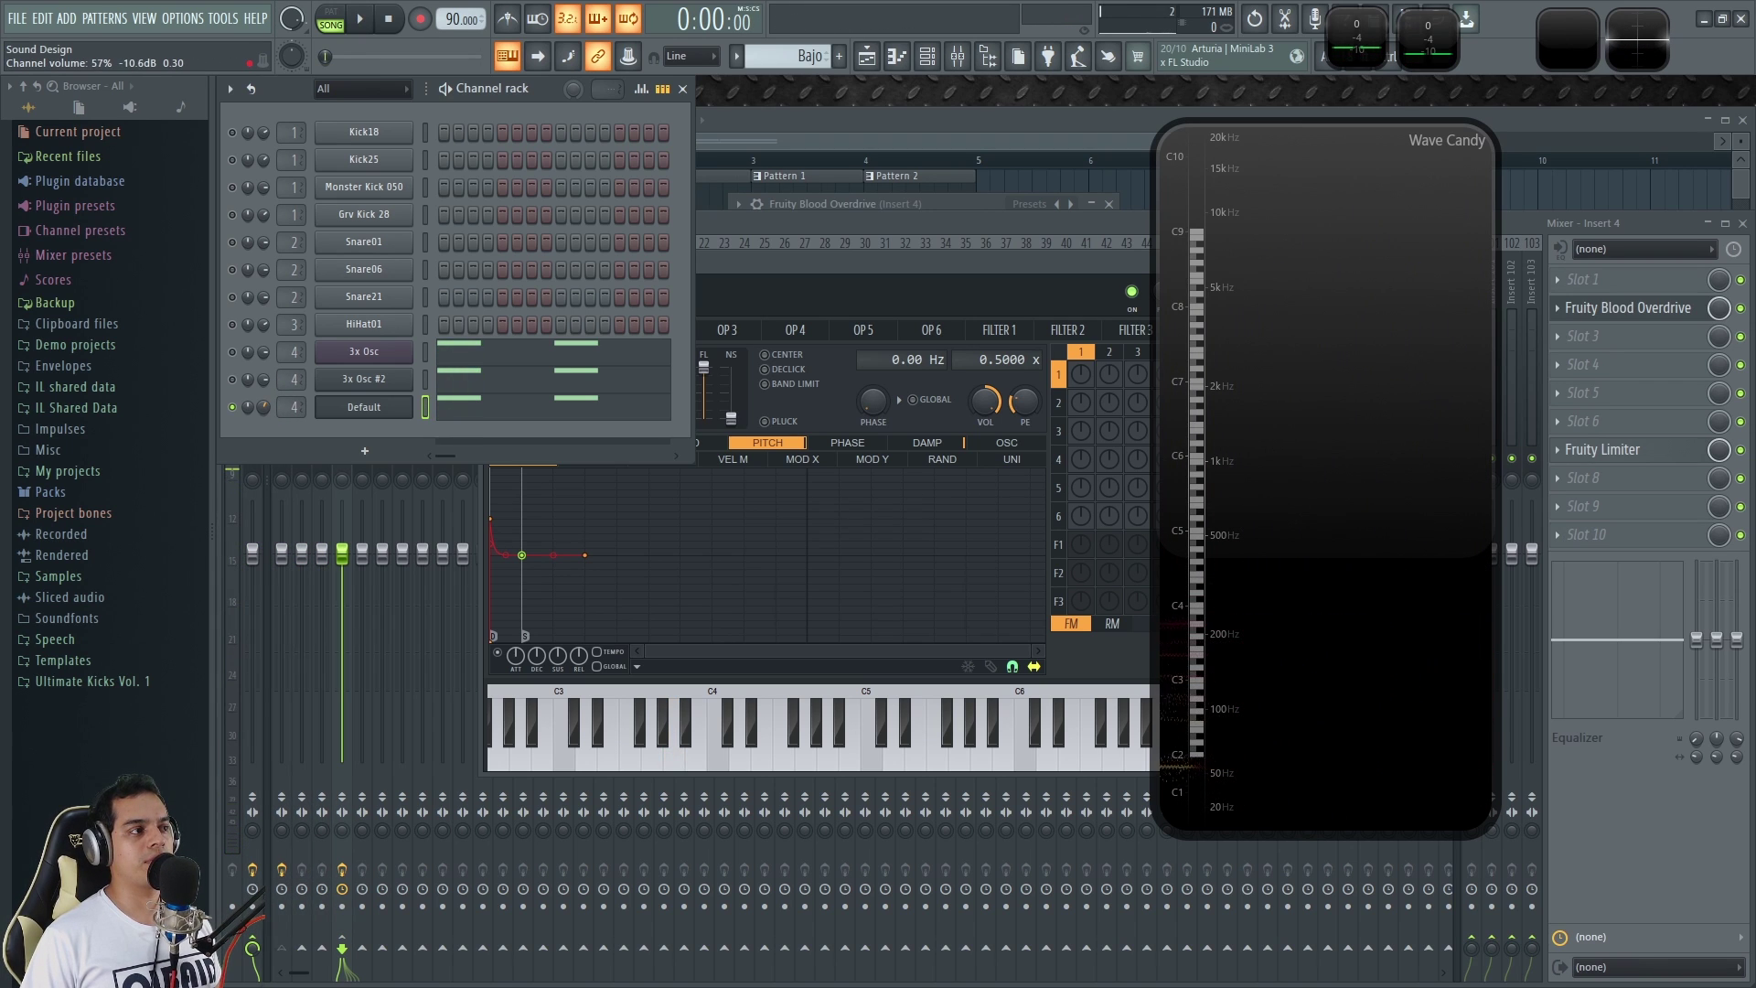
{"action": "key", "text": "space"}
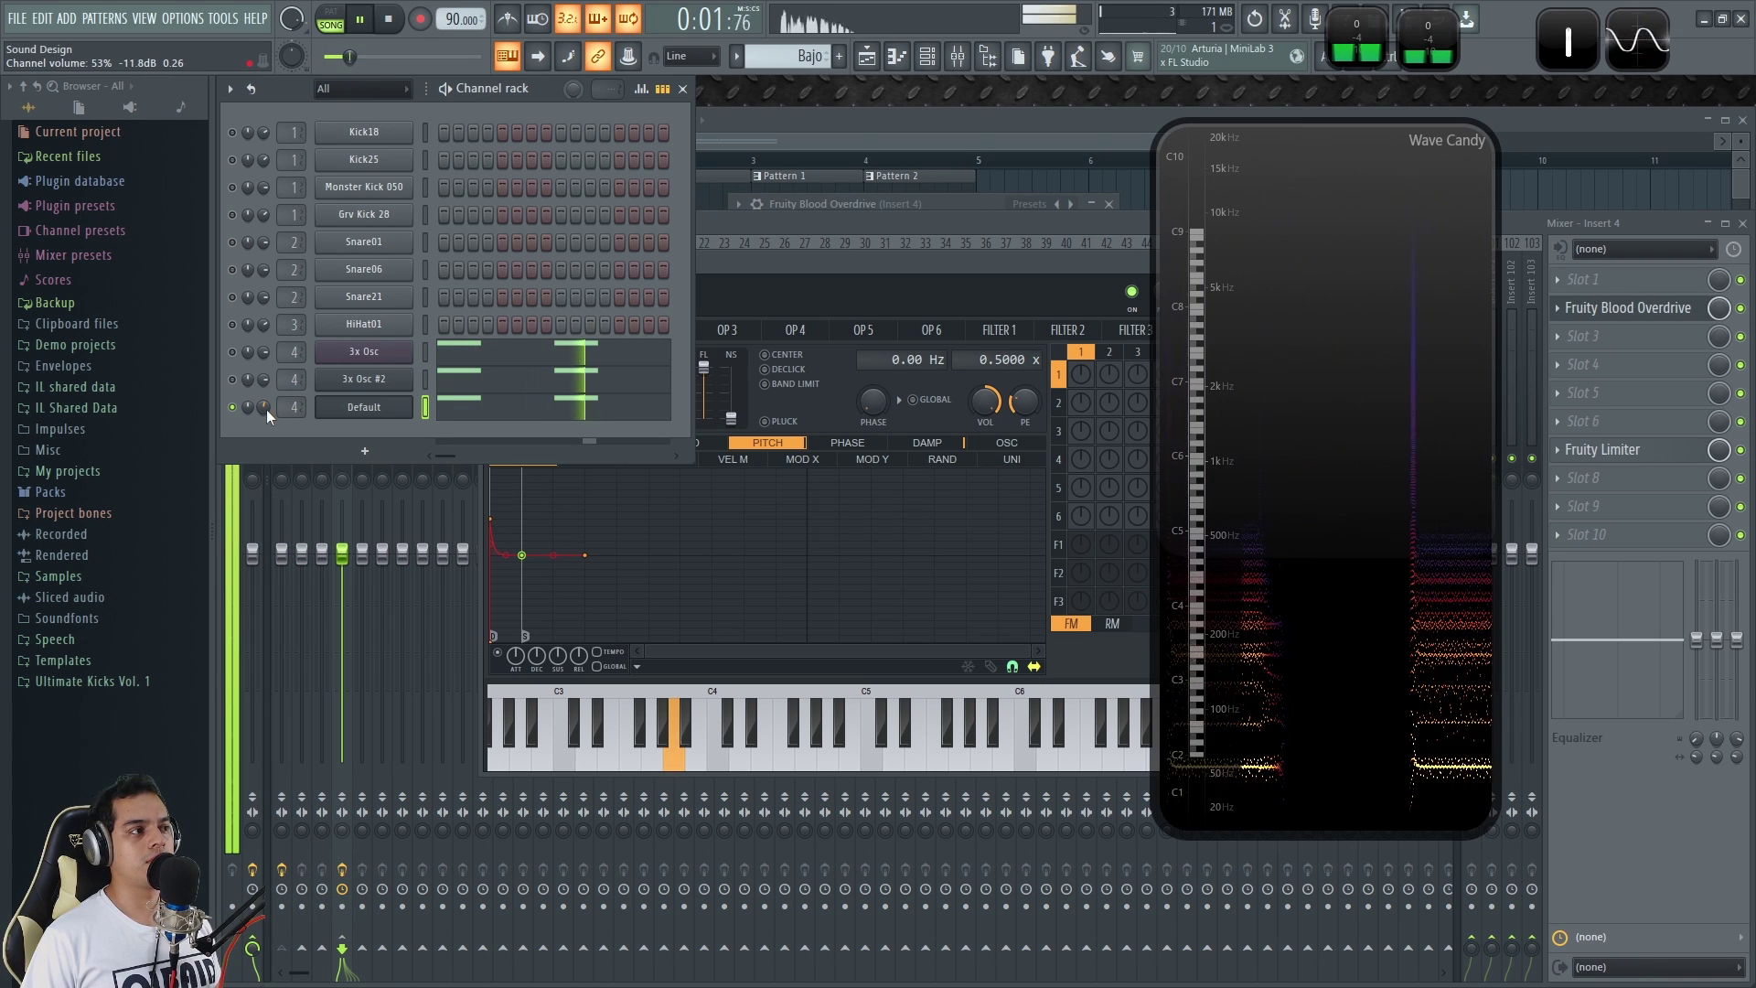
{"action": "key", "text": "space"}
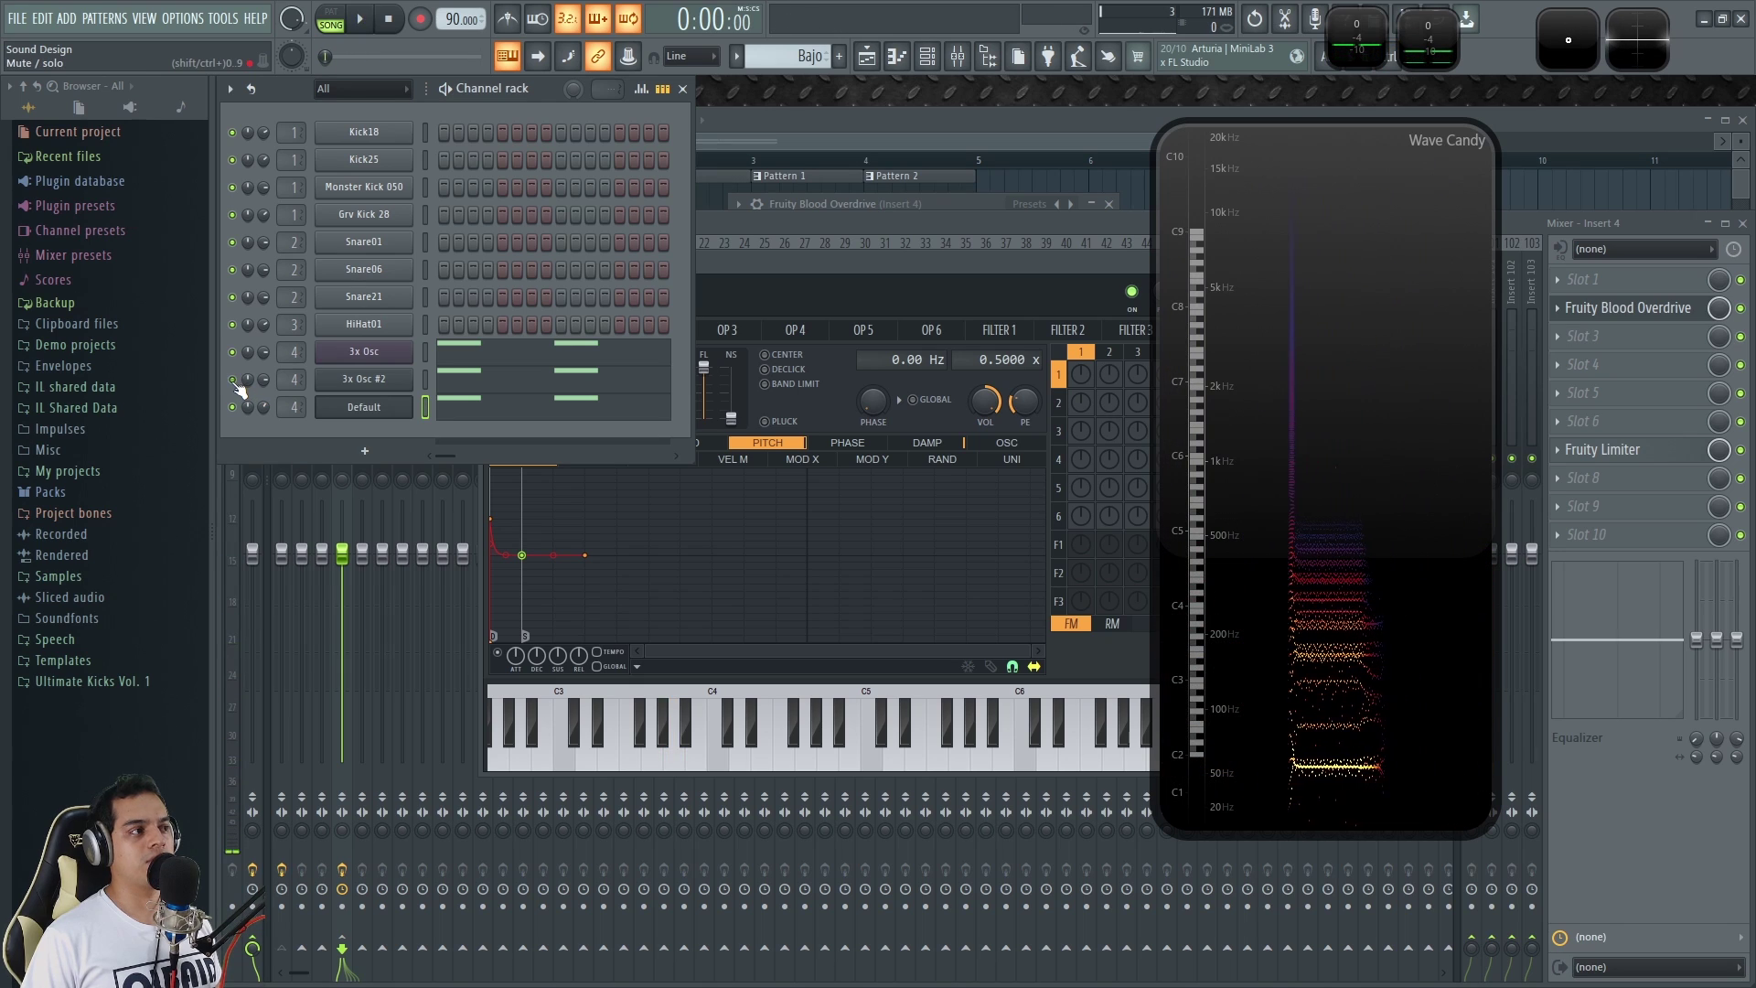
Play the full beat and alternate between the 3x Osc, 3x Osc #2 and Default basses by muting to compare them.
{"action": "key", "text": "space"}
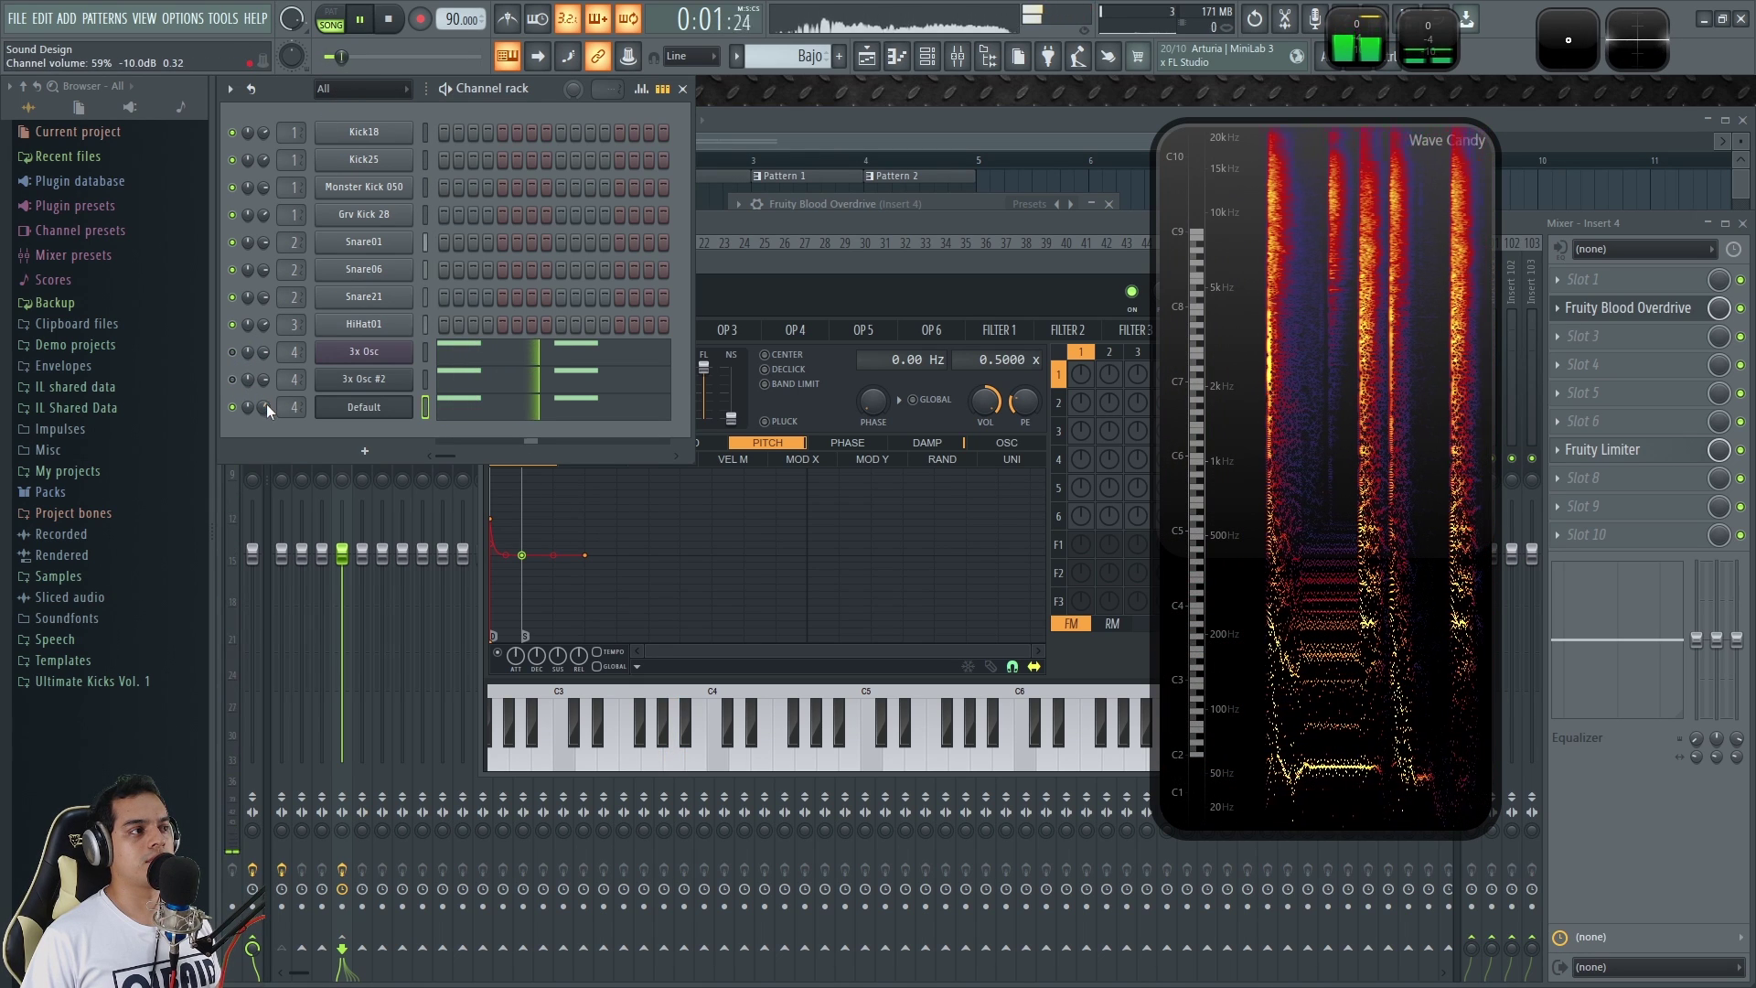
{"action": "left_click", "coordinate": [232, 407]}
{"action": "left_click", "coordinate": [232, 380]}
{"action": "left_click", "coordinate": [232, 379]}
{"action": "left_click", "coordinate": [232, 352]}
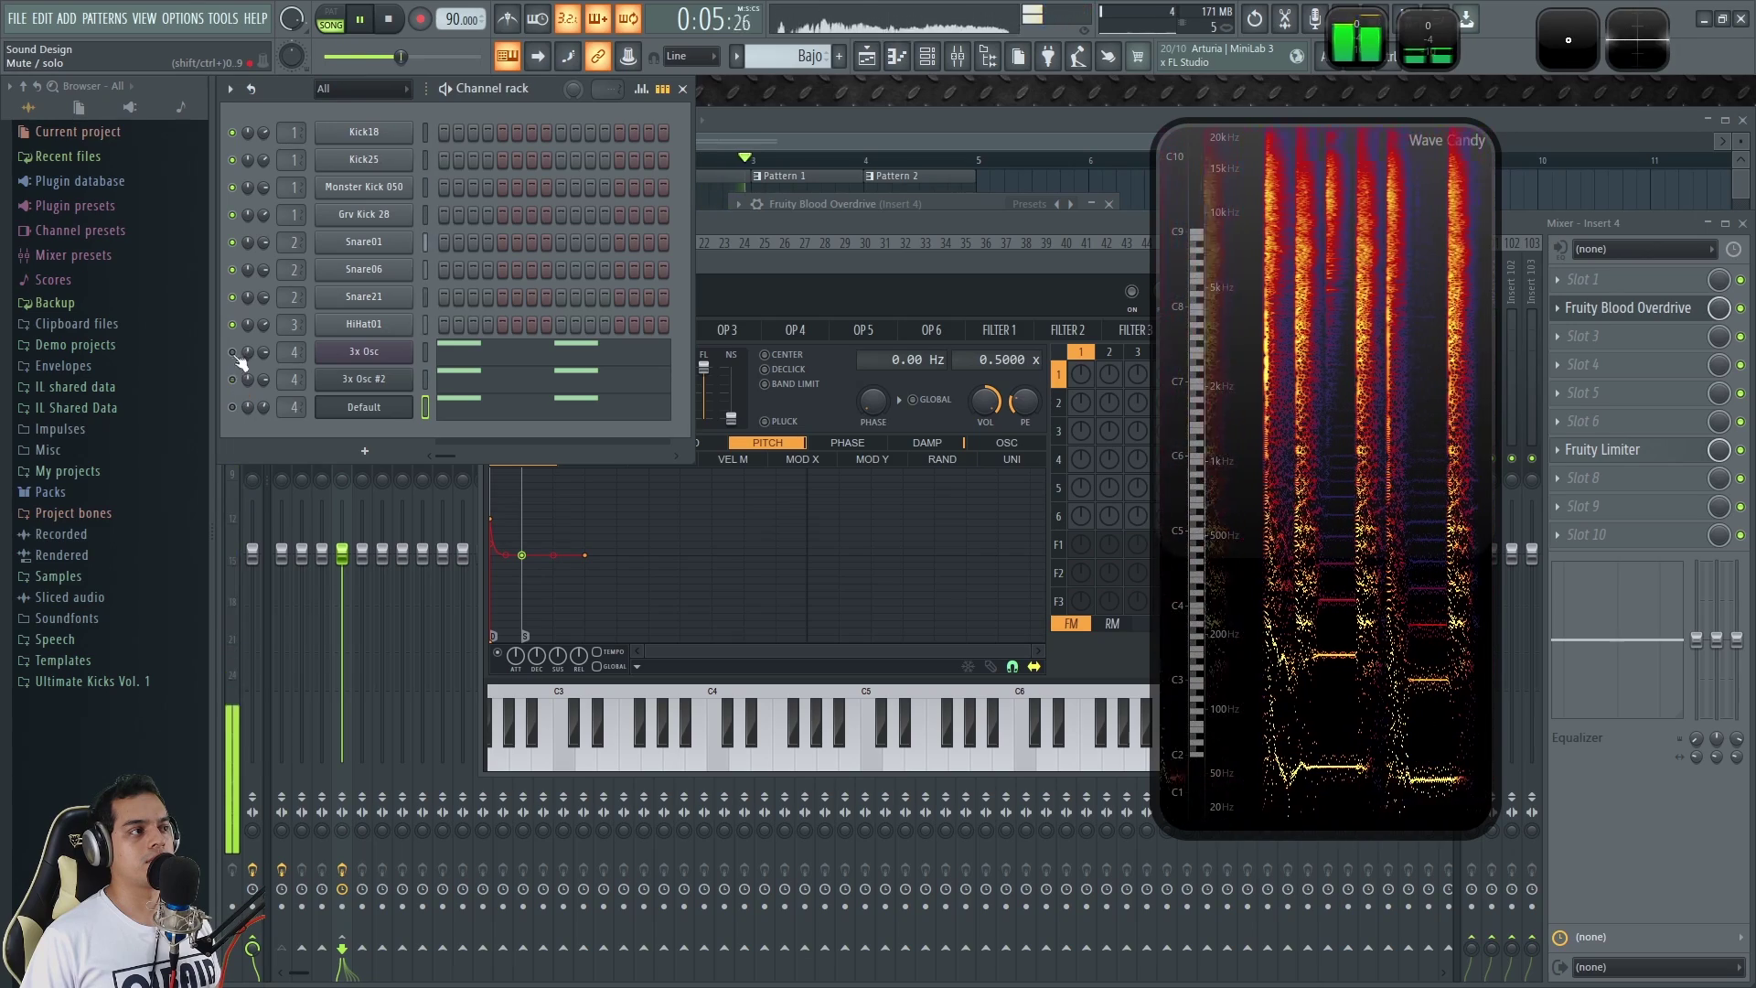
{"action": "left_click", "coordinate": [232, 352]}
{"action": "left_click", "coordinate": [233, 379]}
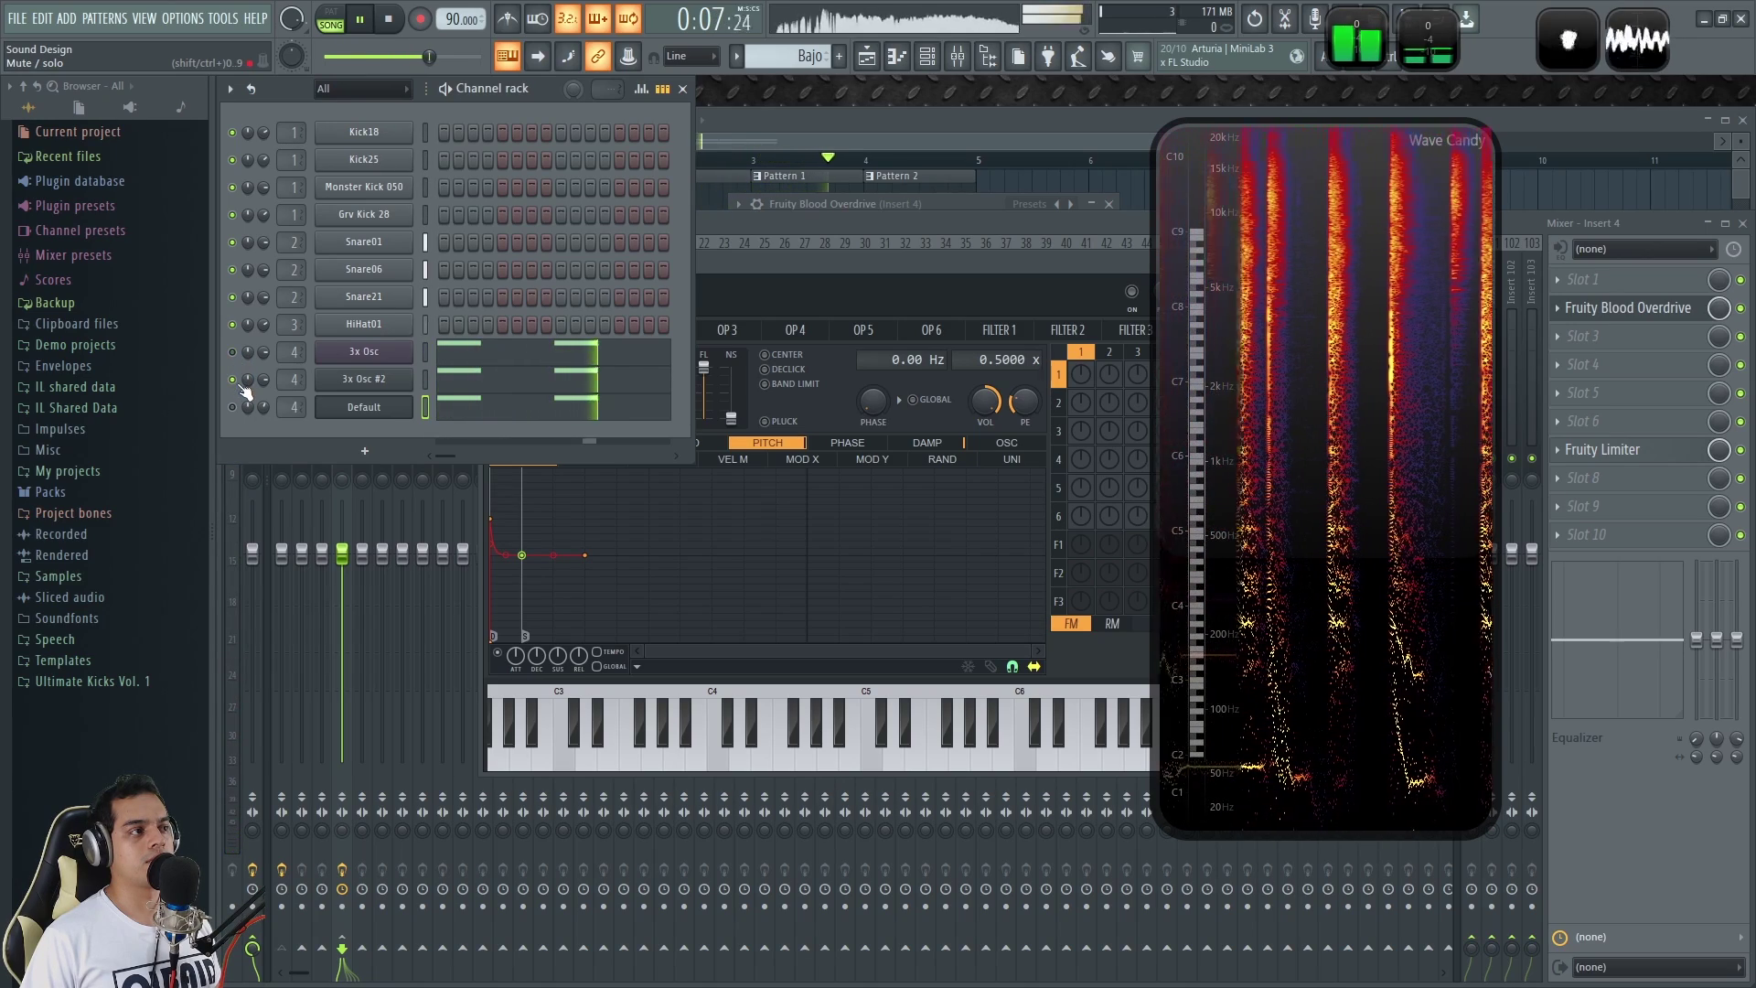
{"action": "left_click", "coordinate": [232, 380]}
{"action": "left_click", "coordinate": [232, 407]}
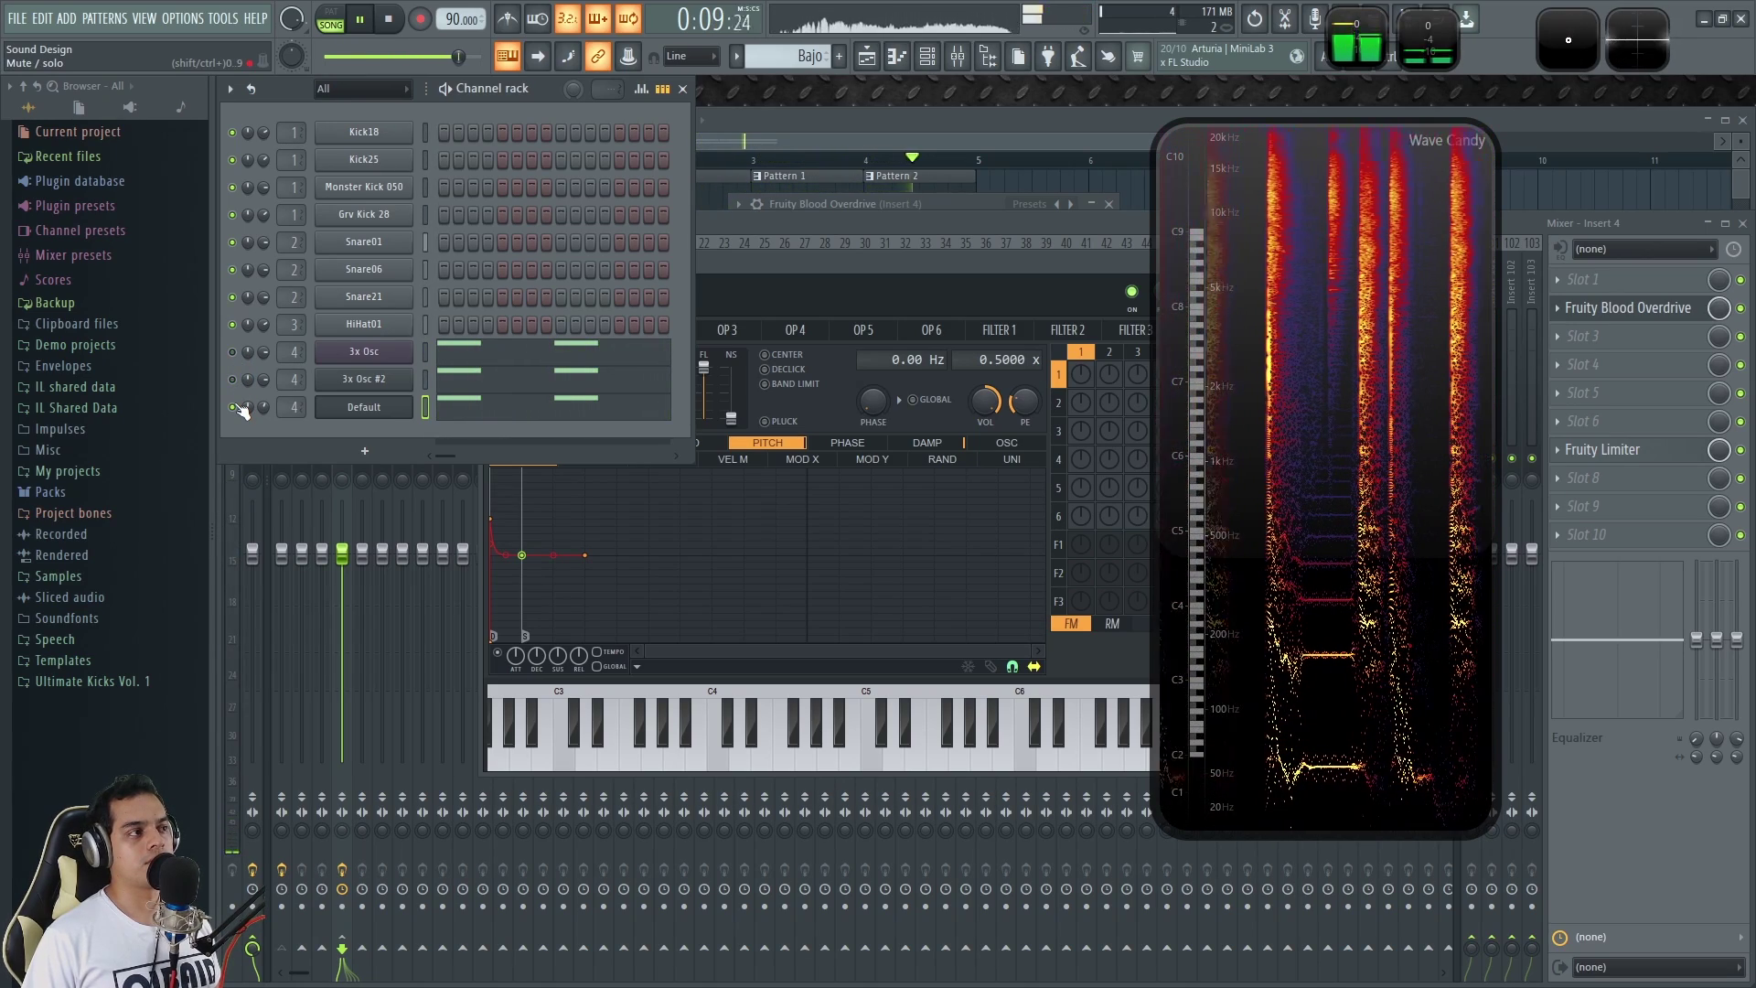
{"action": "key", "text": "space"}
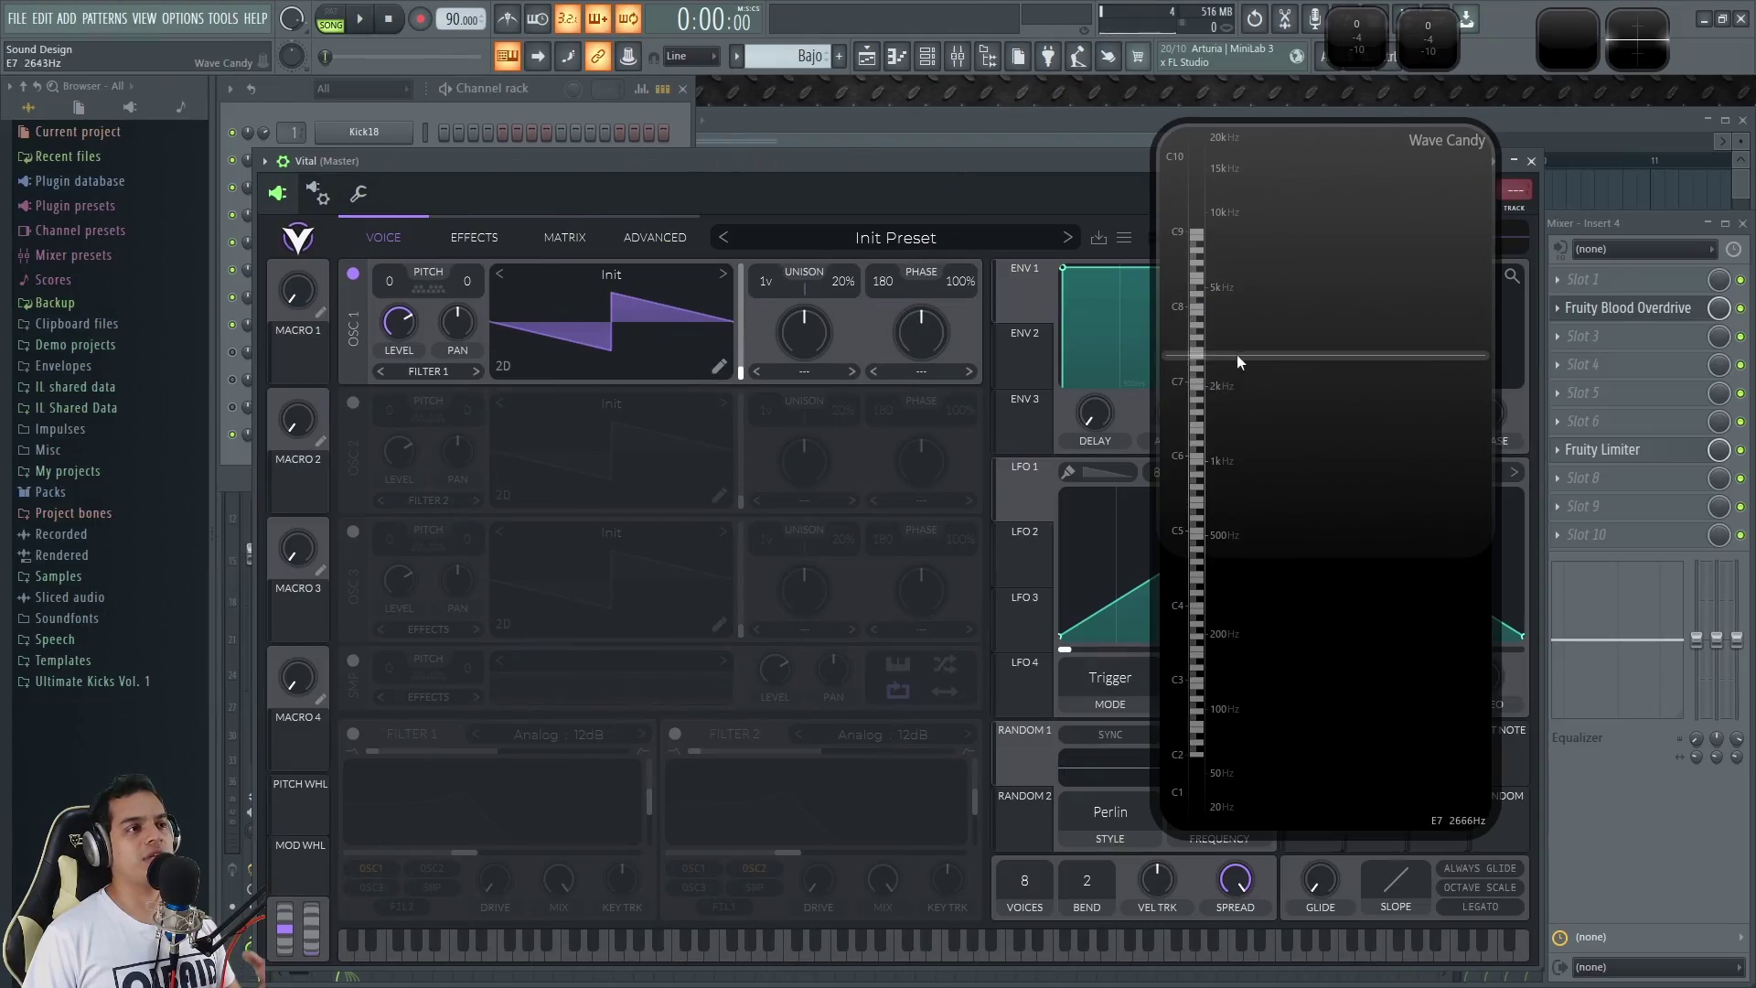
Load the Basic Shapes wavetable into Vital's oscillator 1 and set its wave frame to a rounded shape between sine and square.
{"action": "left_click_drag", "start_coordinate": [779, 167], "coordinate": [767, 170]}
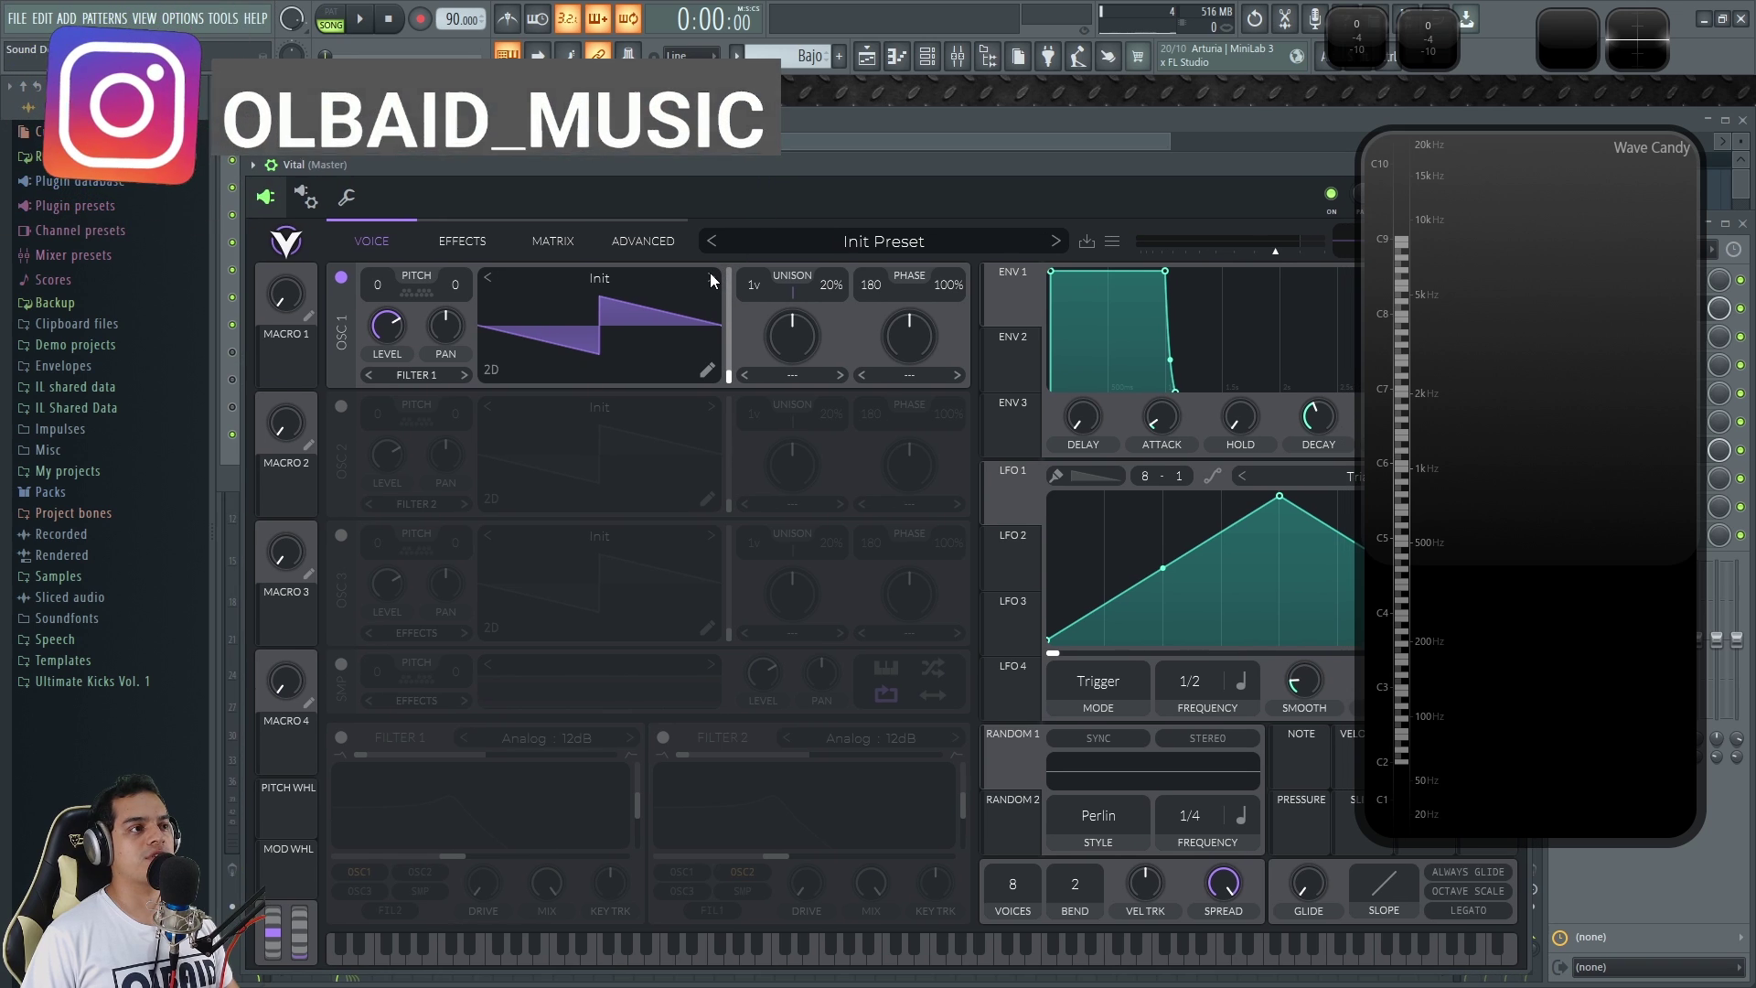
{"action": "left_click", "coordinate": [712, 280]}
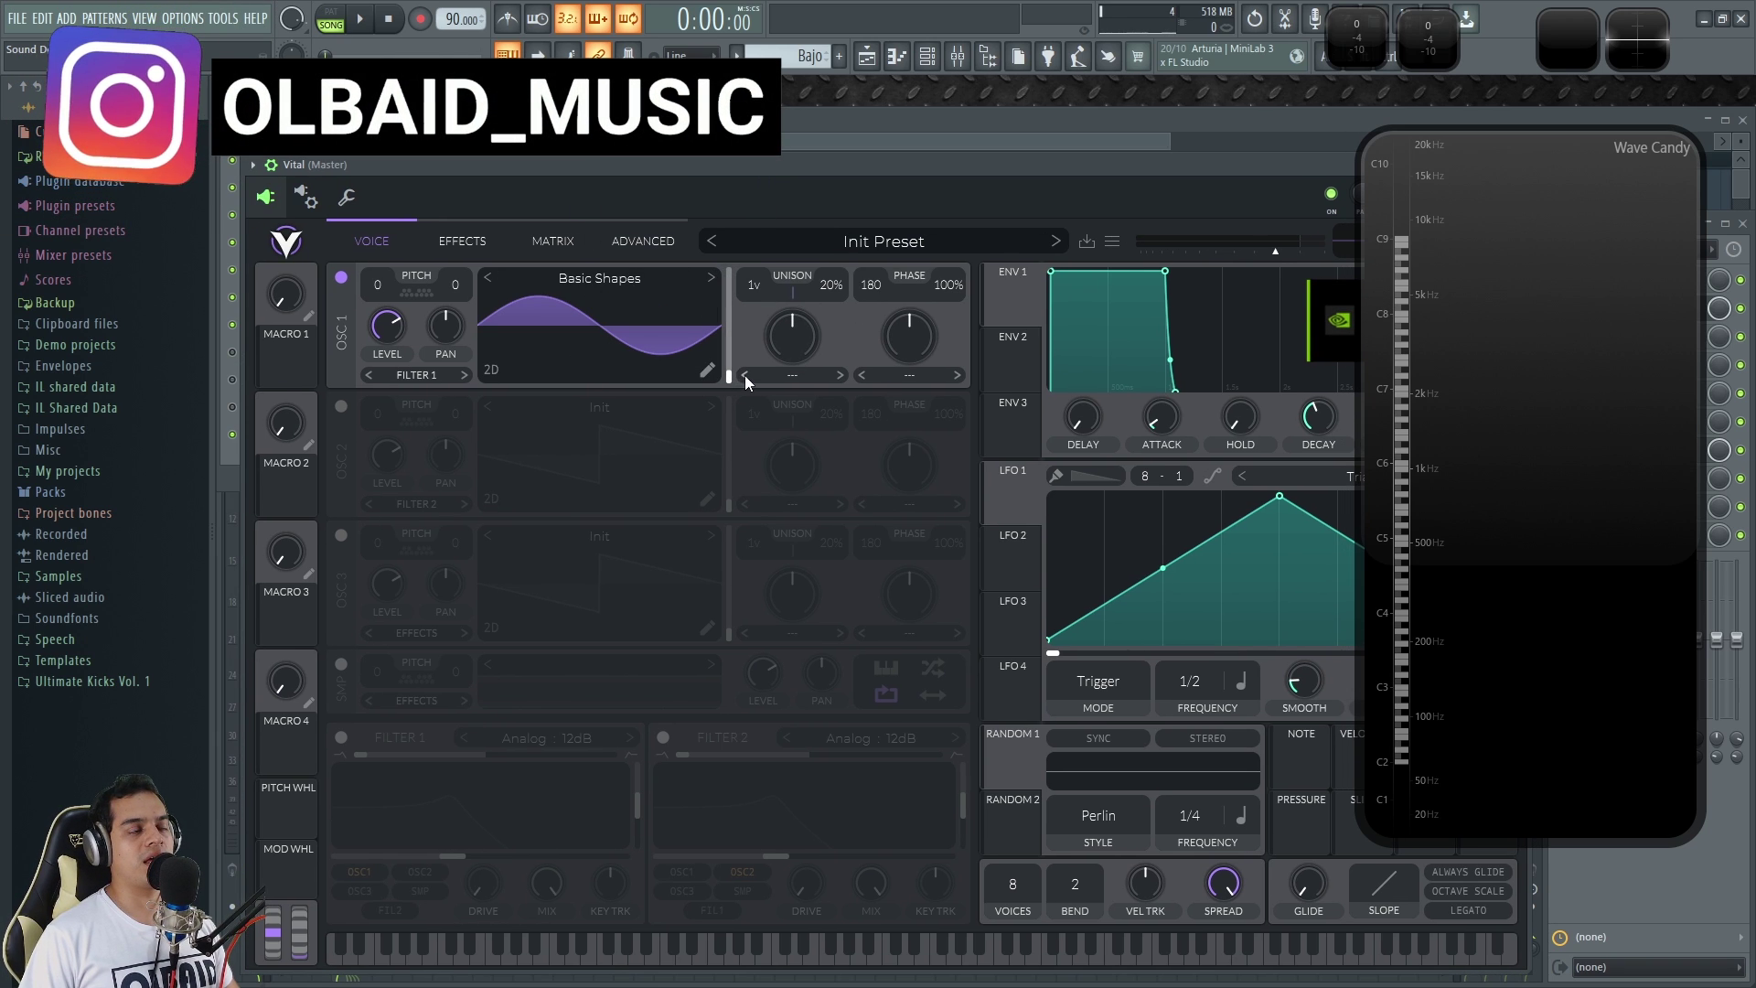
{"action": "left_click_drag", "start_coordinate": [734, 373], "coordinate": [568, 326]}
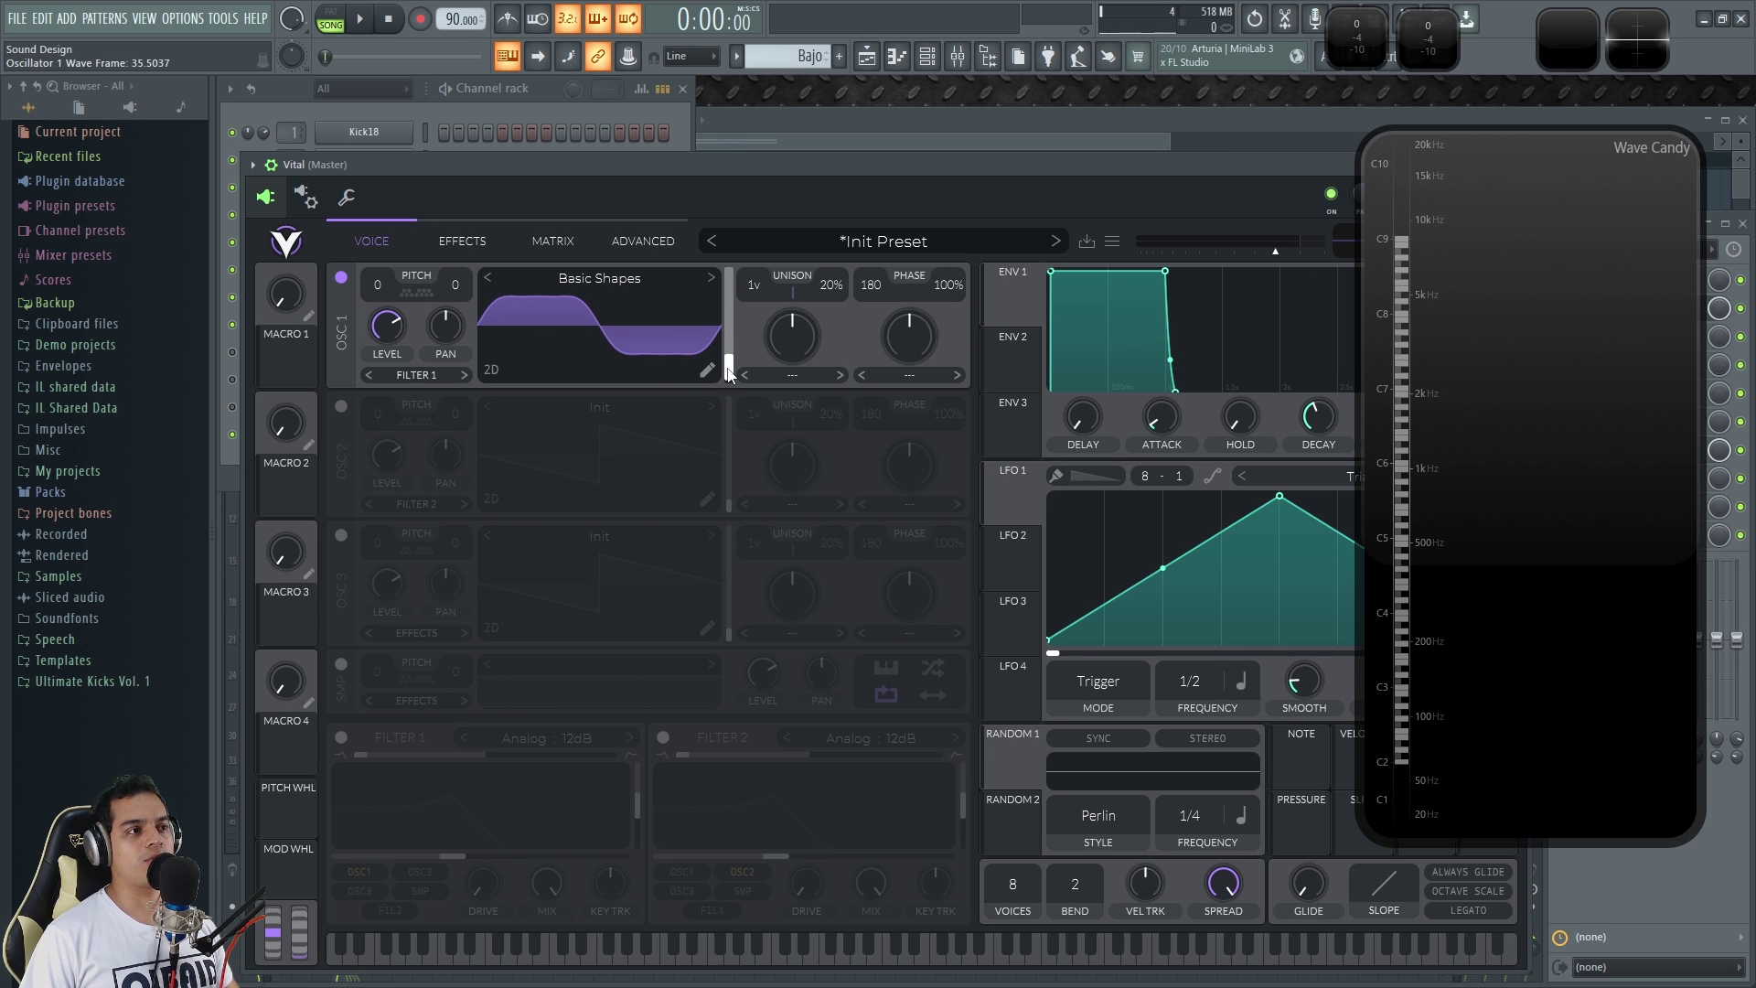
{"action": "left_click_drag", "start_coordinate": [730, 357], "coordinate": [730, 373]}
Play a series of low and high notes to audition oscillator 1's waveform in Vital.
{"action": "key", "text": "x"}
{"action": "key", "text": "w"}
{"action": "key", "text": "r"}
{"action": "key", "text": "w"}
{"action": "key", "text": "q"}
{"action": "key", "text": "x"}
{"action": "key", "text": "w"}
{"action": "key", "text": "e"}
{"action": "key", "text": "t"}
{"action": "key", "text": "u"}
{"action": "key", "text": "r"}
{"action": "key", "text": "e"}
{"action": "key", "text": "w"}
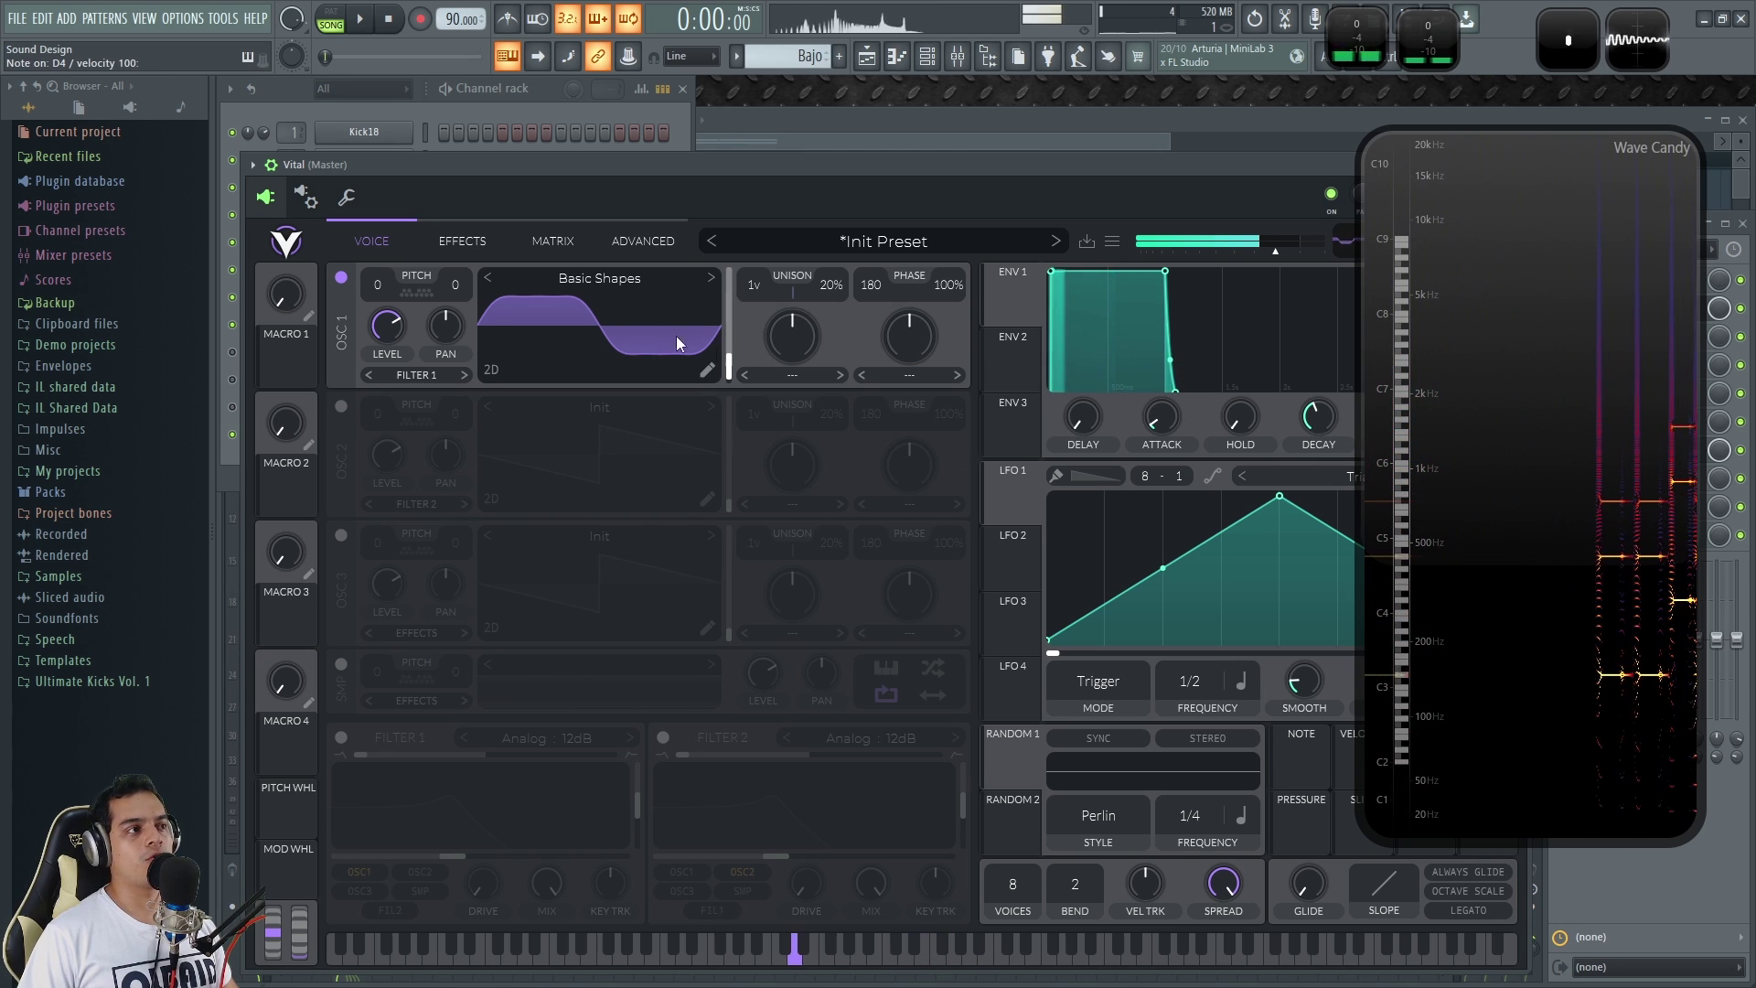
Transpose Vital's oscillator 1 down to -12 and check its pitch by playing D4 on the Vital channel.
{"action": "left_click_drag", "start_coordinate": [375, 289], "coordinate": [376, 344]}
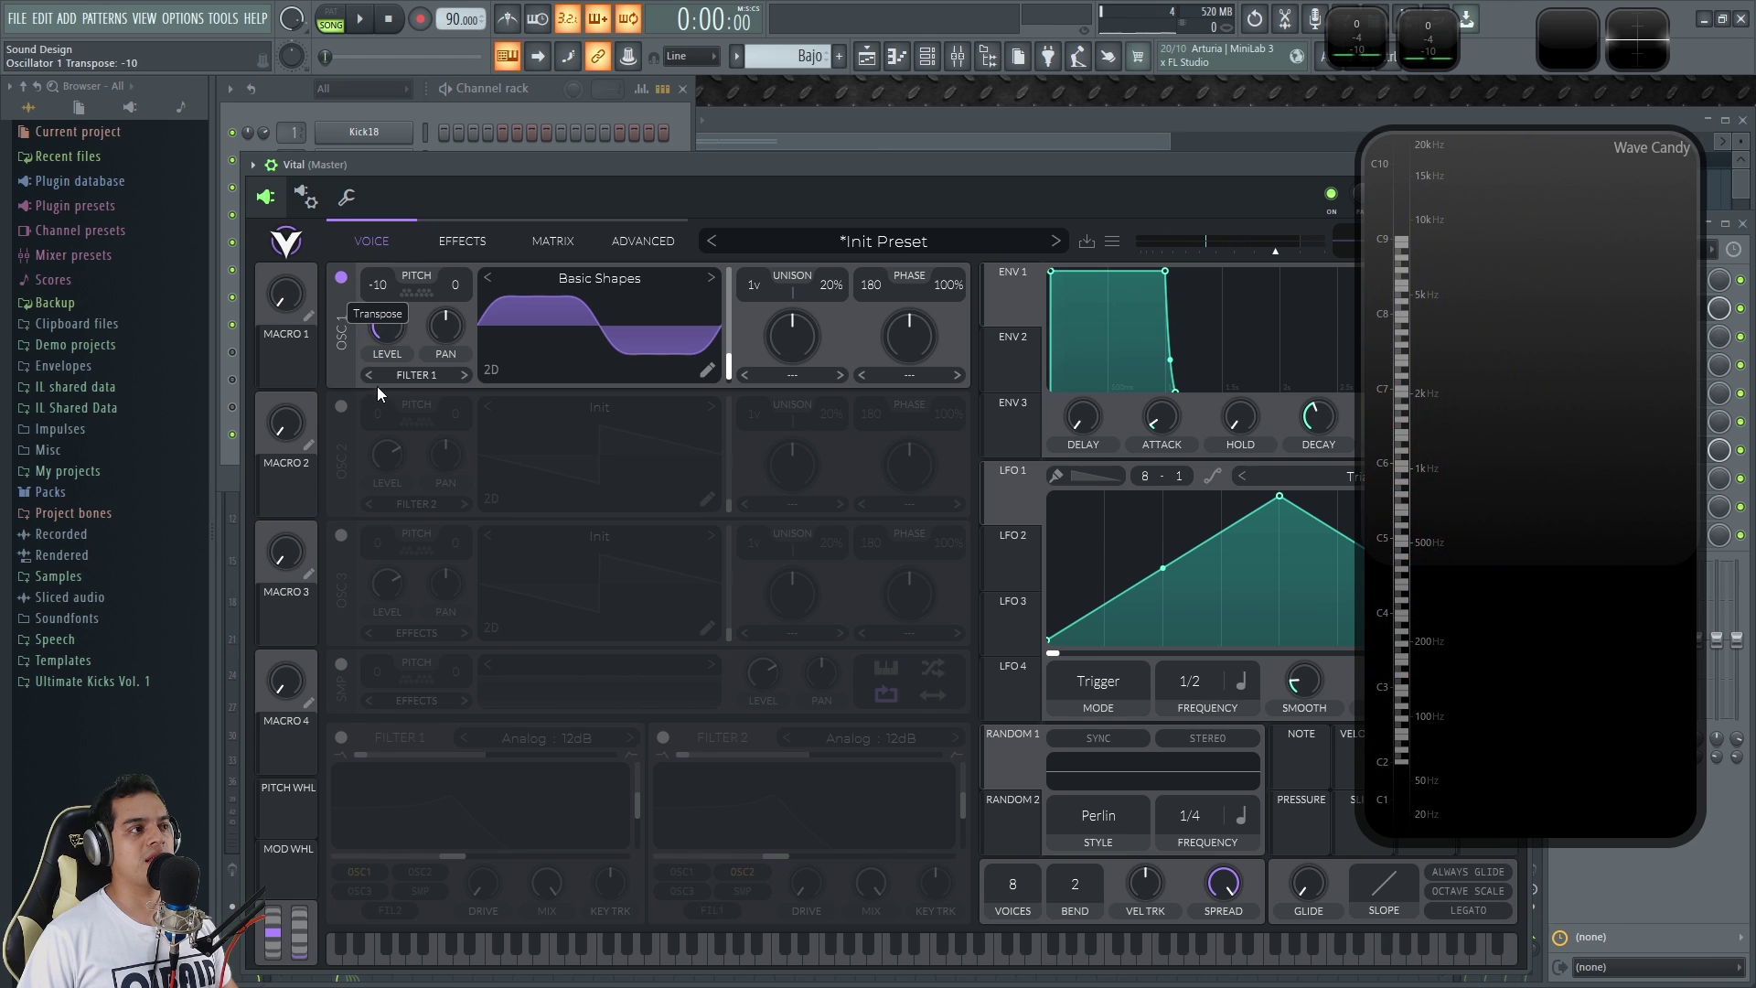
{"action": "left_click", "coordinate": [551, 86]}
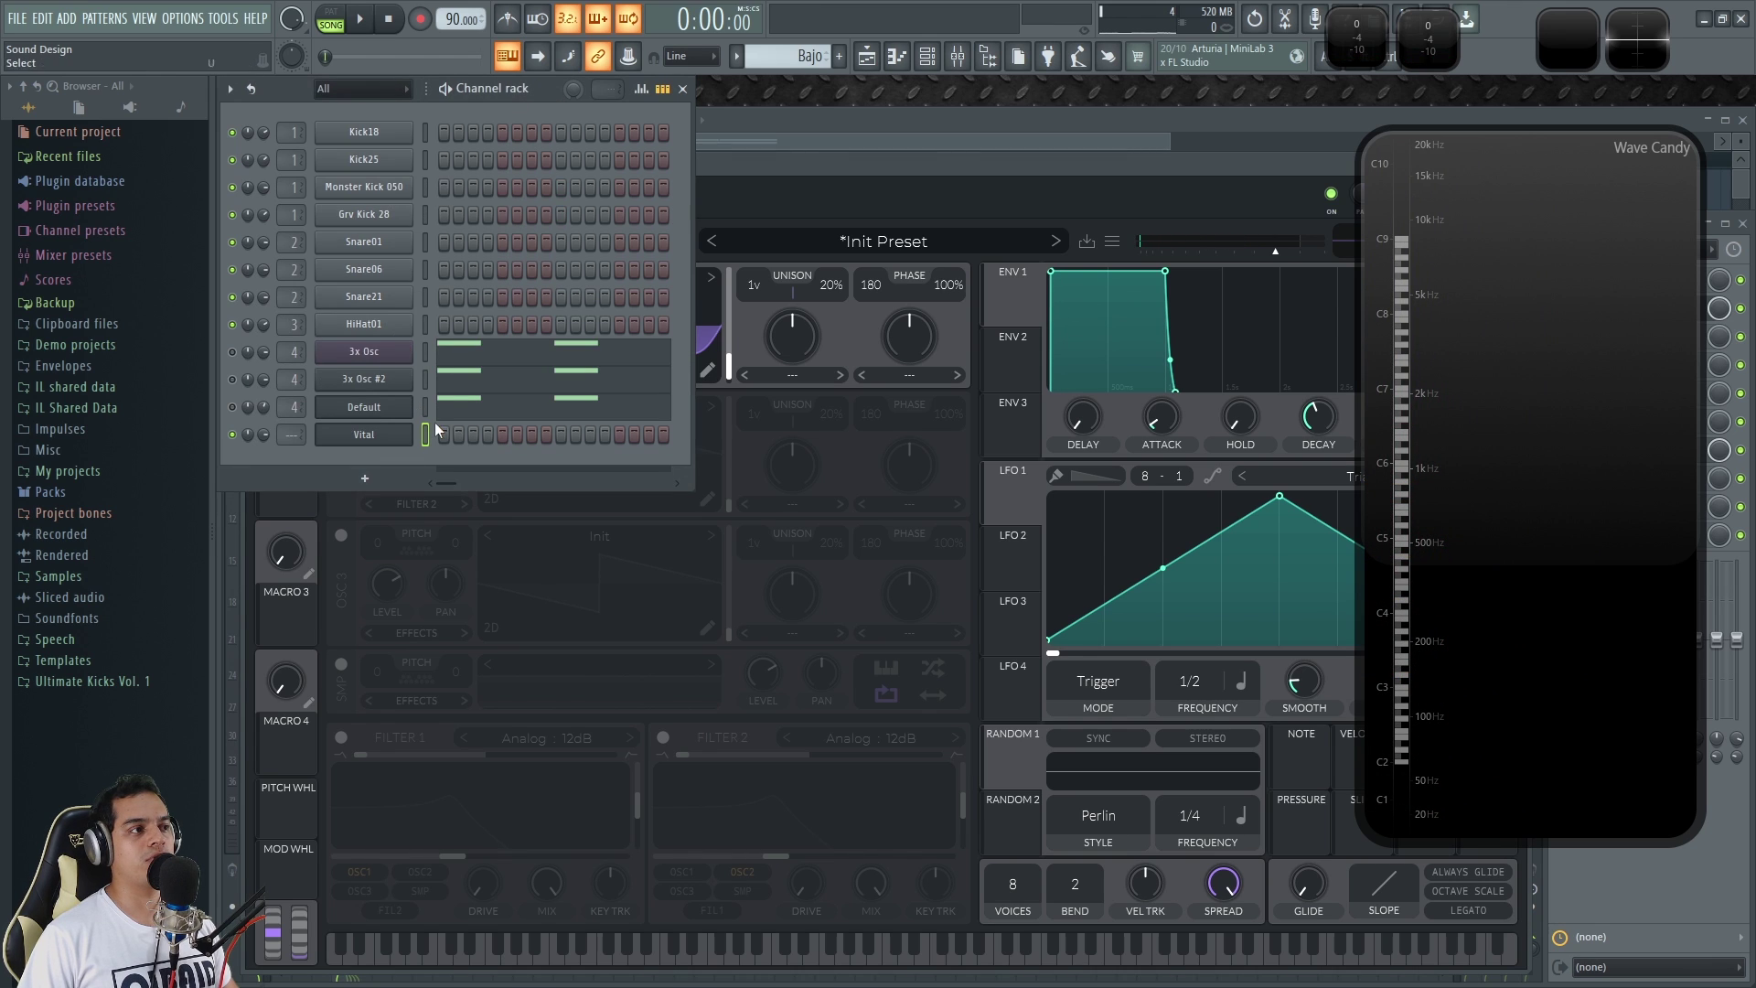
{"action": "left_click", "coordinate": [425, 436]}
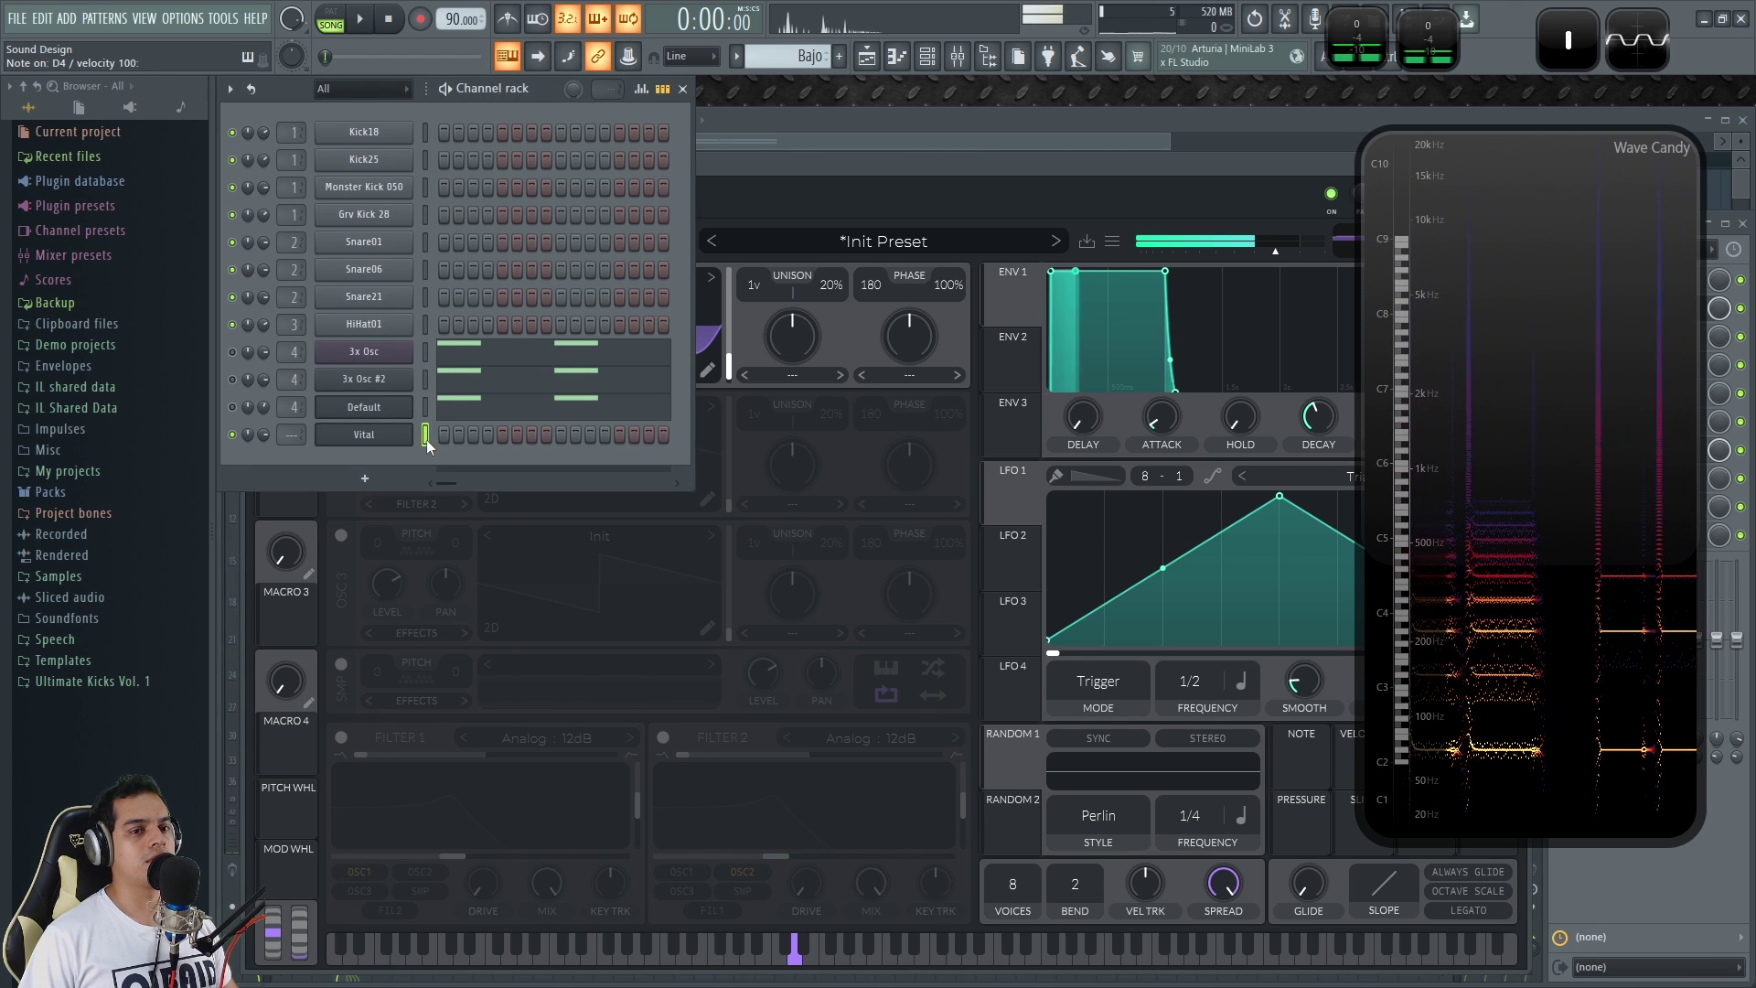
{"action": "left_click", "coordinate": [848, 203]}
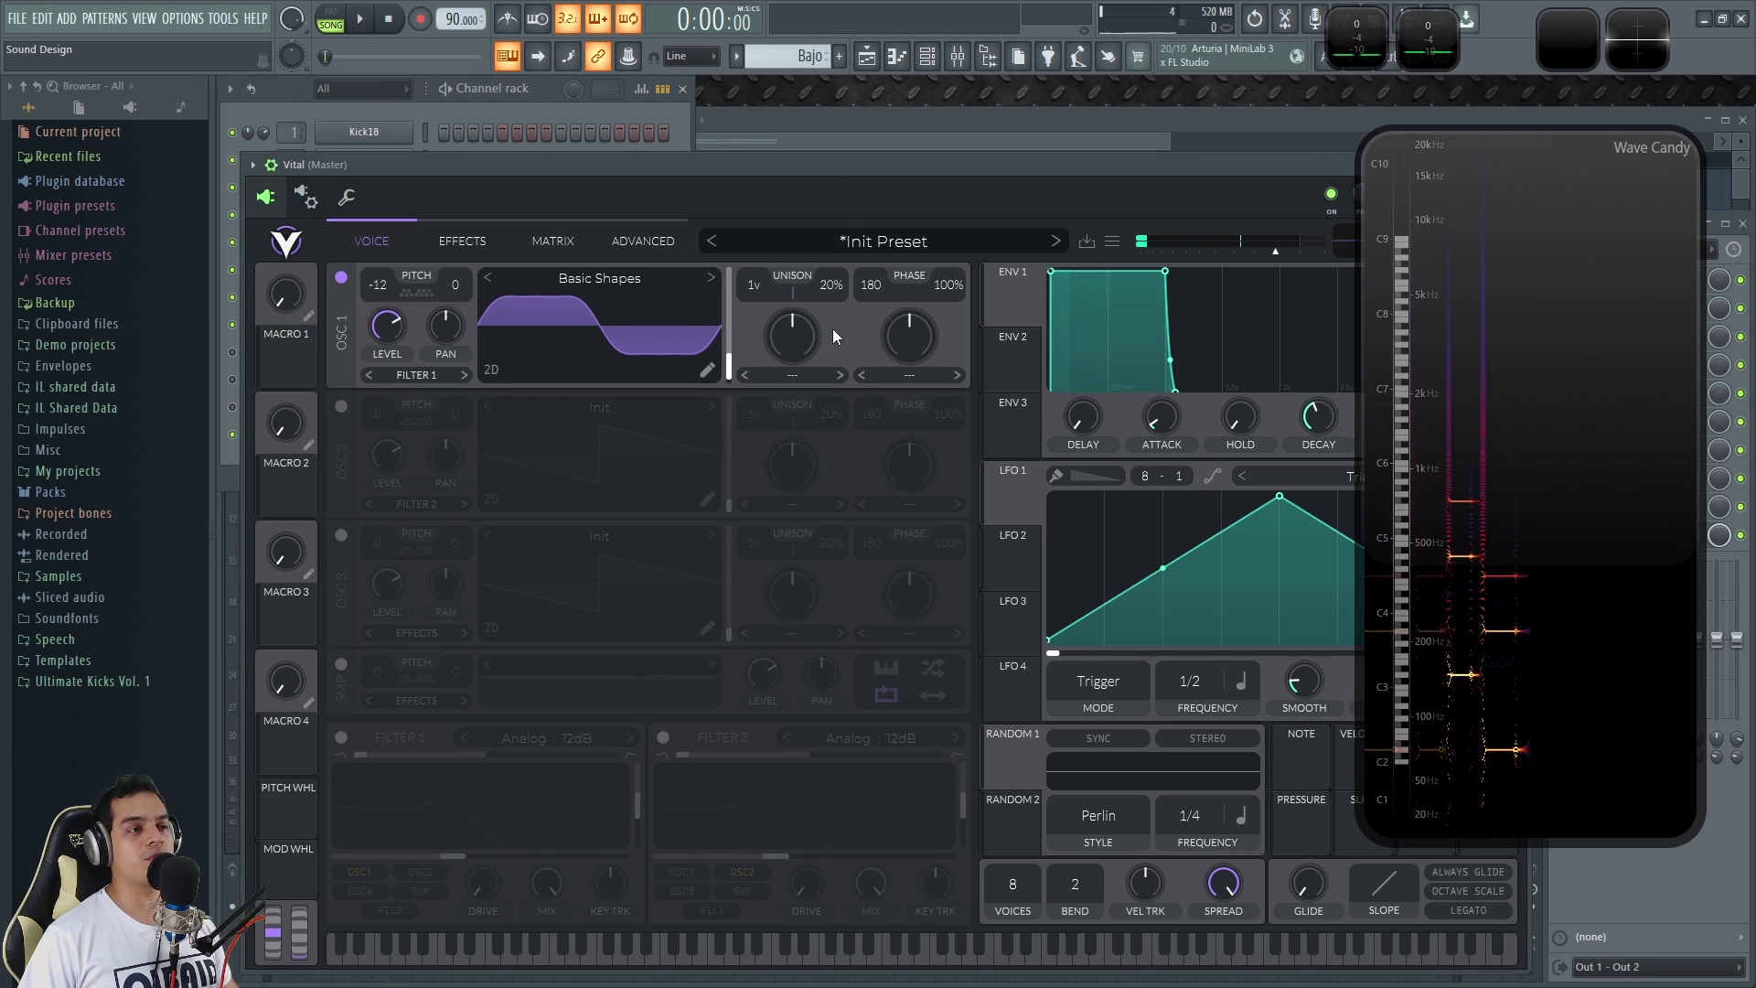
Hide the Wave Candy spectrum and shorten the decay of envelope 1 in Vital.
{"action": "mouse_move", "coordinate": [1500, 427]}
{"action": "left_mouse_down"}
{"action": "mouse_move", "coordinate": [1544, 442]}
{"action": "mouse_move", "coordinate": [1517, 455]}
{"action": "left_mouse_up"}
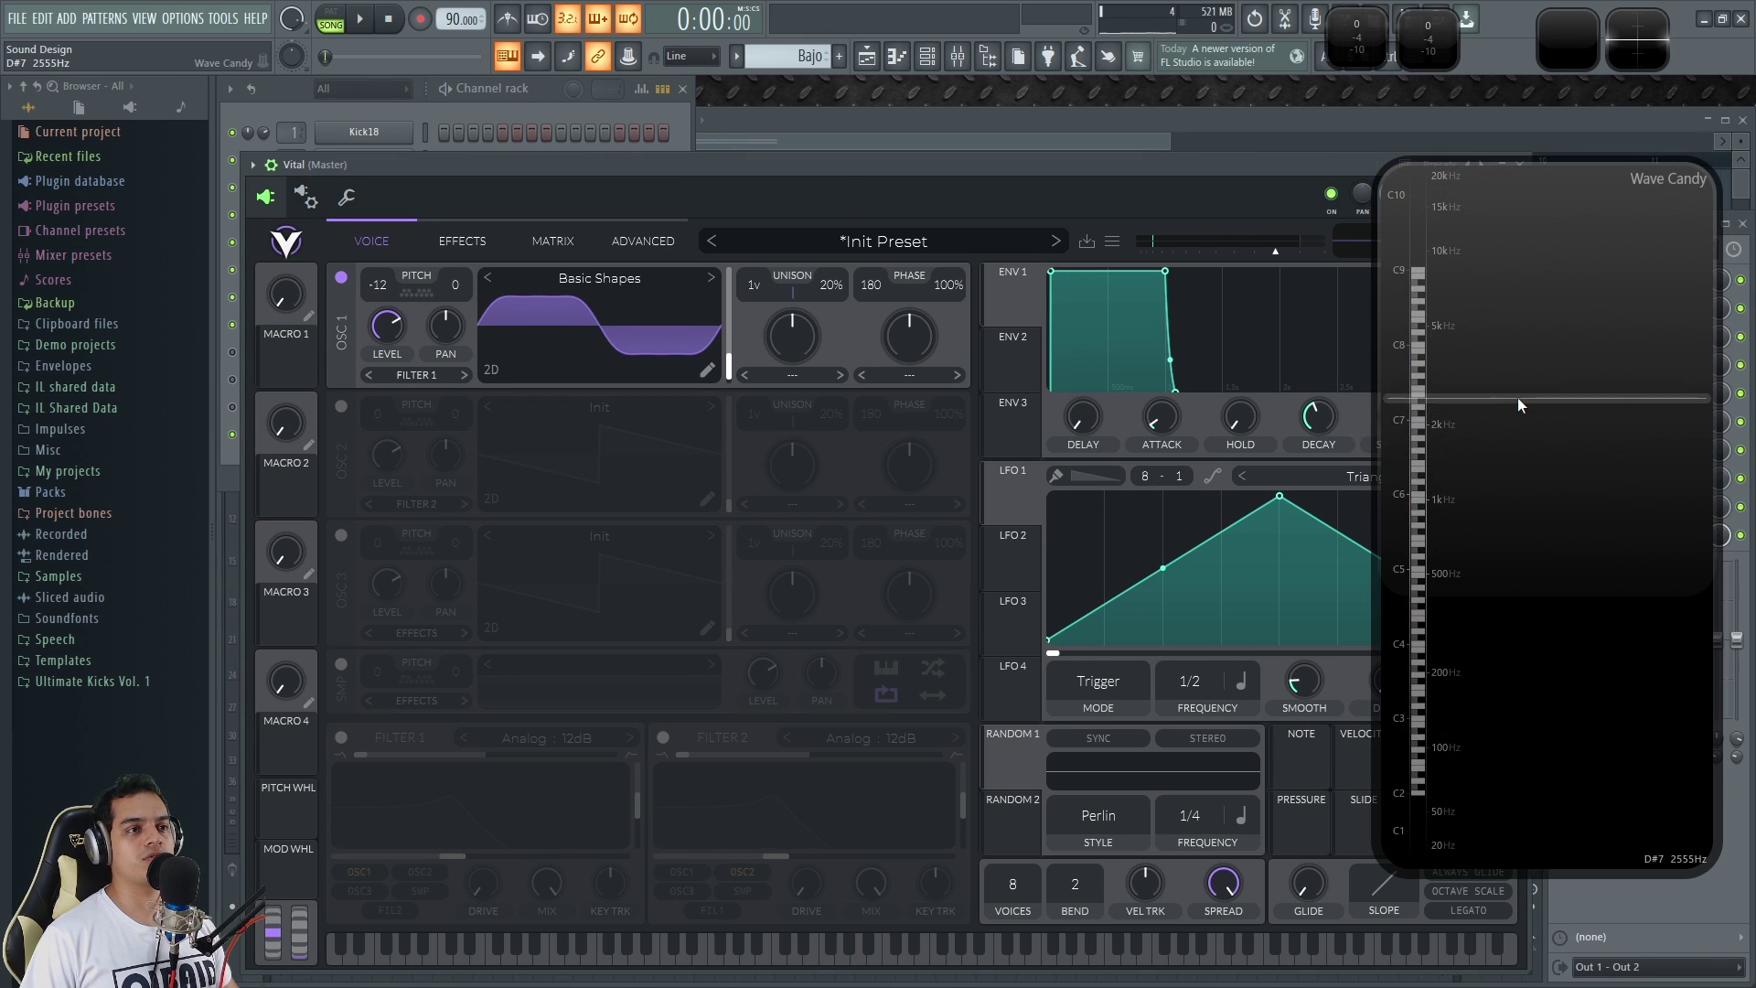
{"action": "double_click", "coordinate": [1517, 397]}
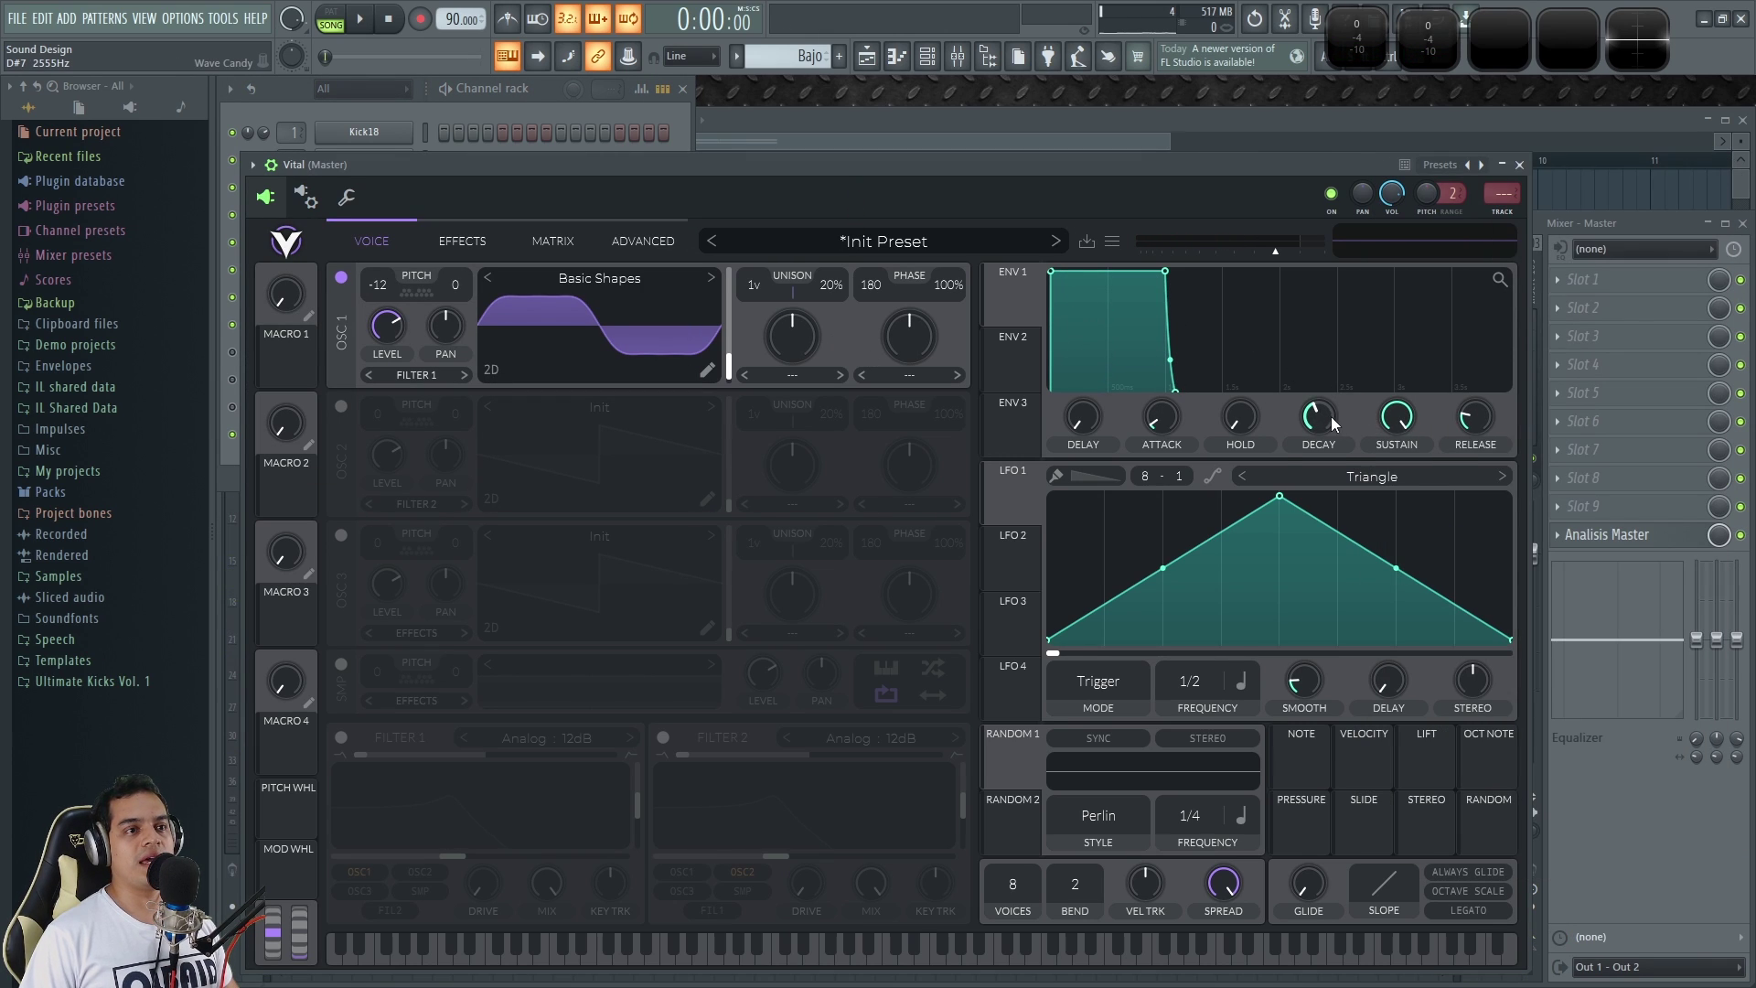
{"action": "left_click_drag", "start_coordinate": [1333, 422], "coordinate": [1324, 435]}
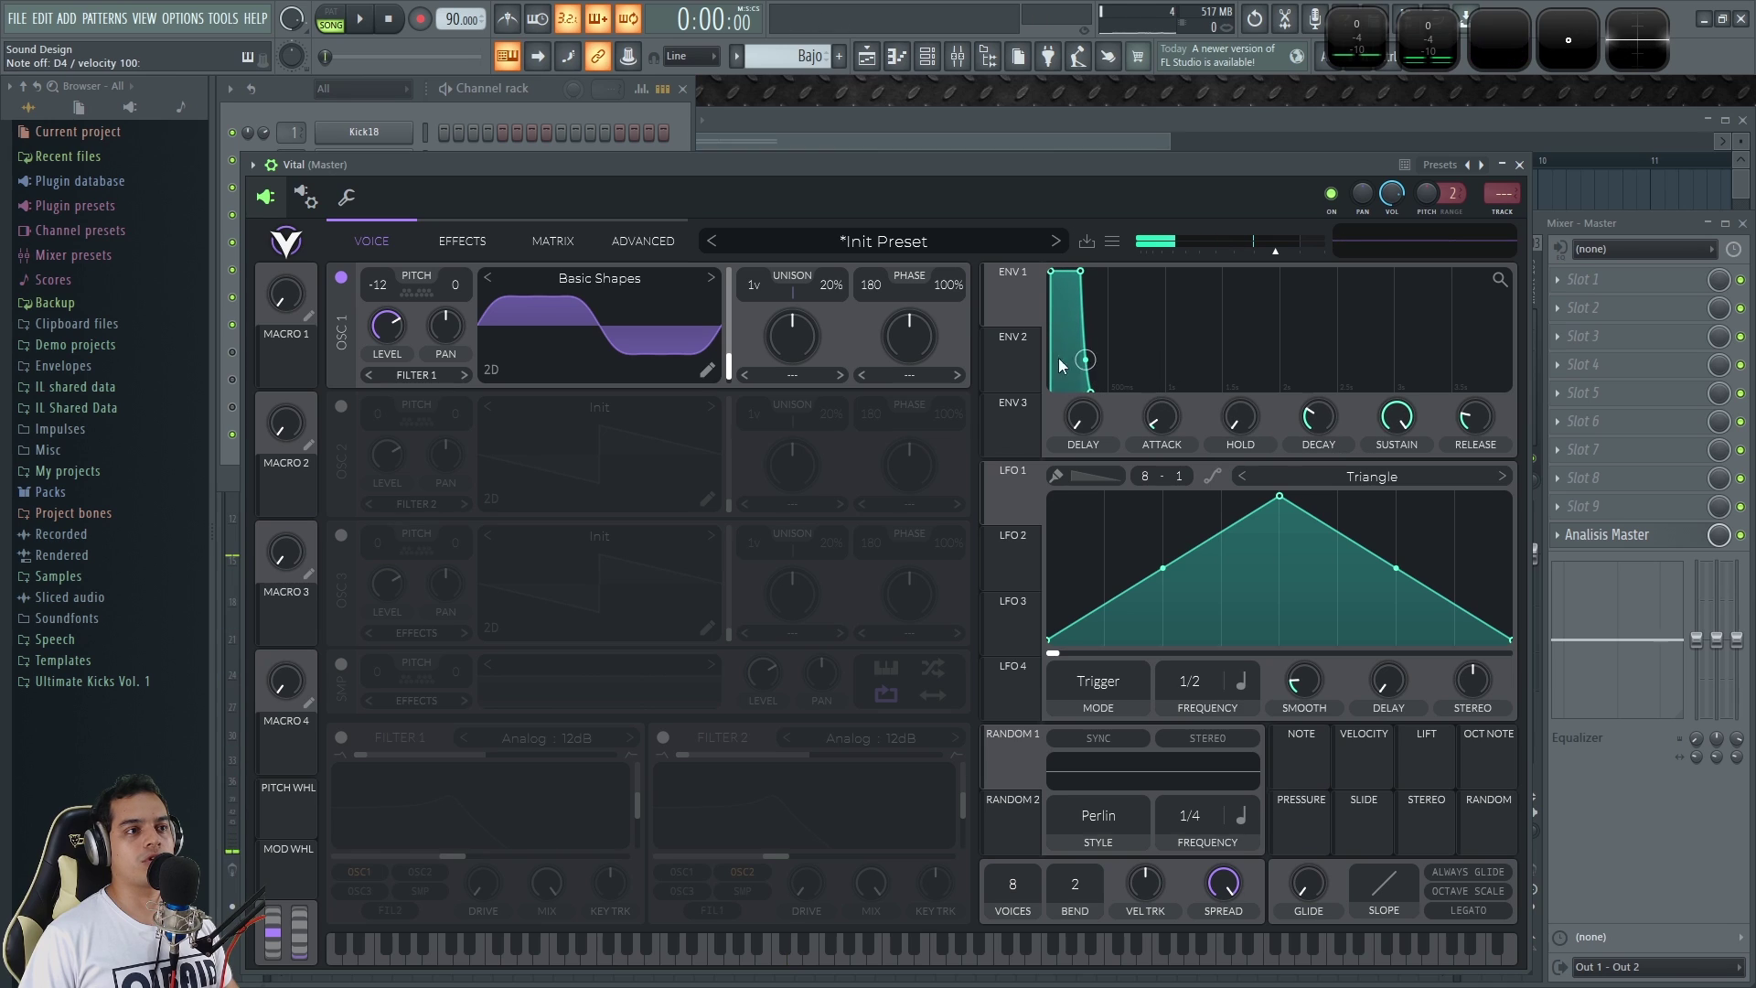
Assign envelope 2 as a modulator of oscillator 1's transpose and play D4 to hear it.
{"action": "left_click", "coordinate": [1010, 355]}
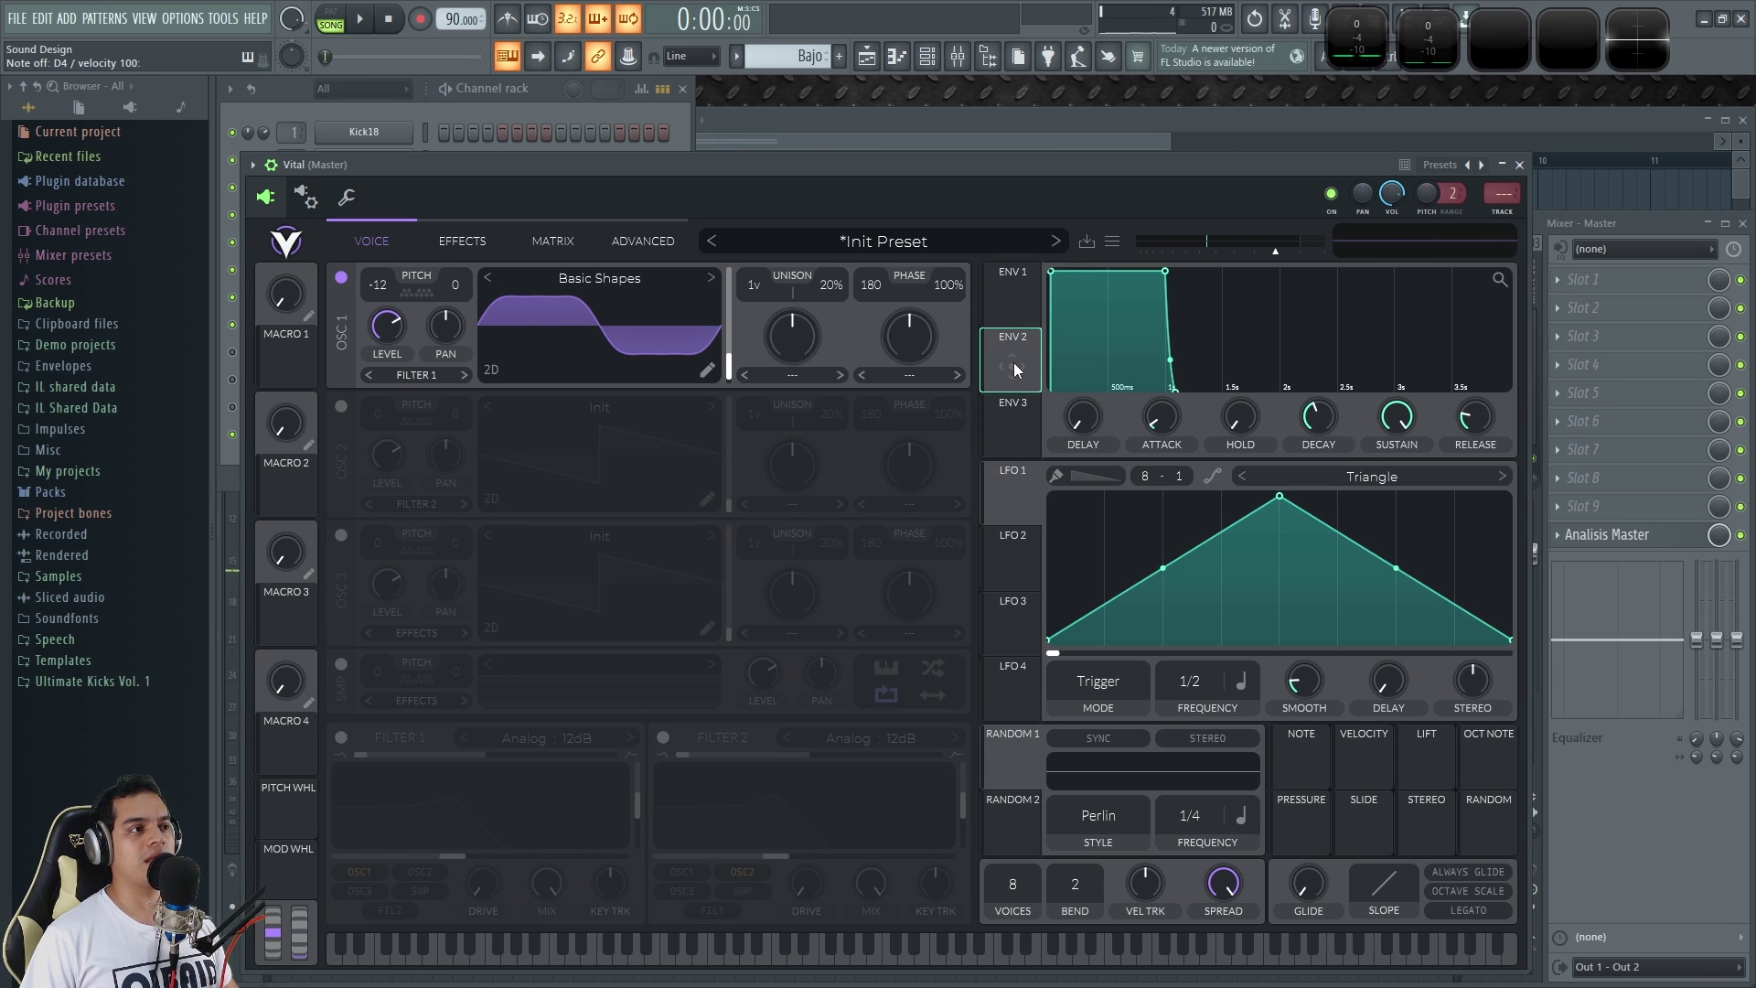
{"action": "left_click_drag", "start_coordinate": [1013, 362], "coordinate": [386, 322]}
{"action": "key", "text": "x"}
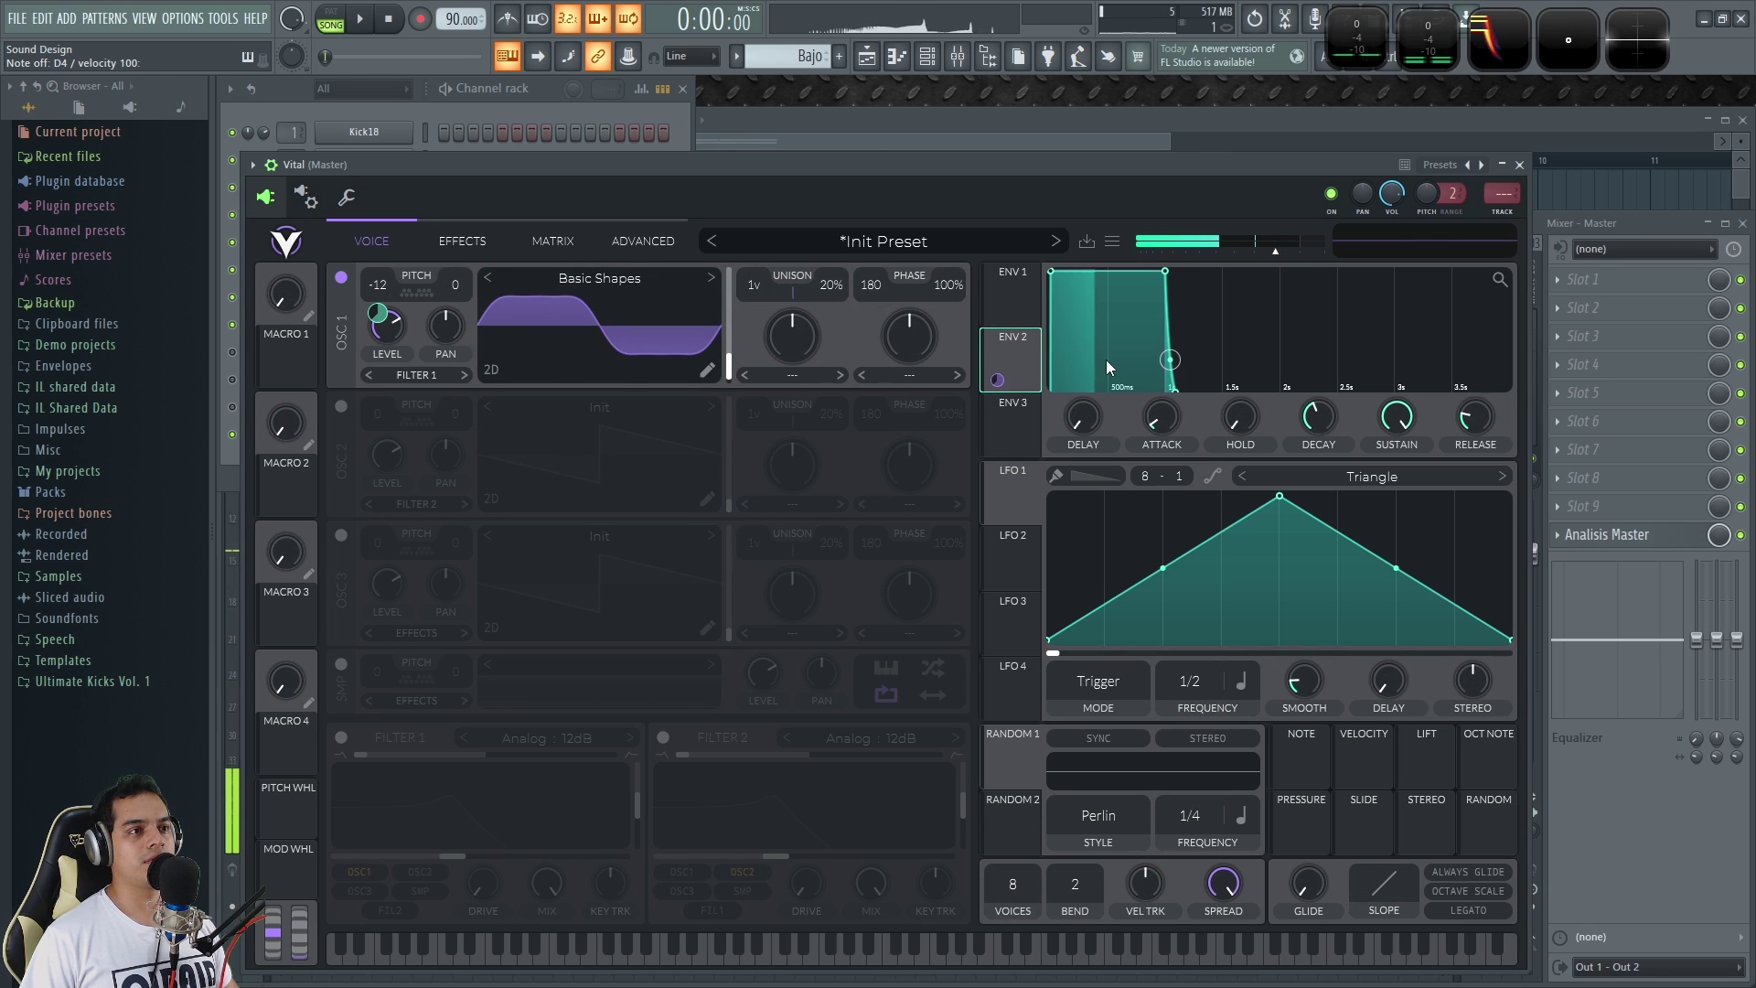
Shape envelope 2 into a quick pitch drop with zero sustain, a very short decay and a steeper decay curve.
{"action": "left_click_drag", "start_coordinate": [1397, 416], "coordinate": [1386, 566]}
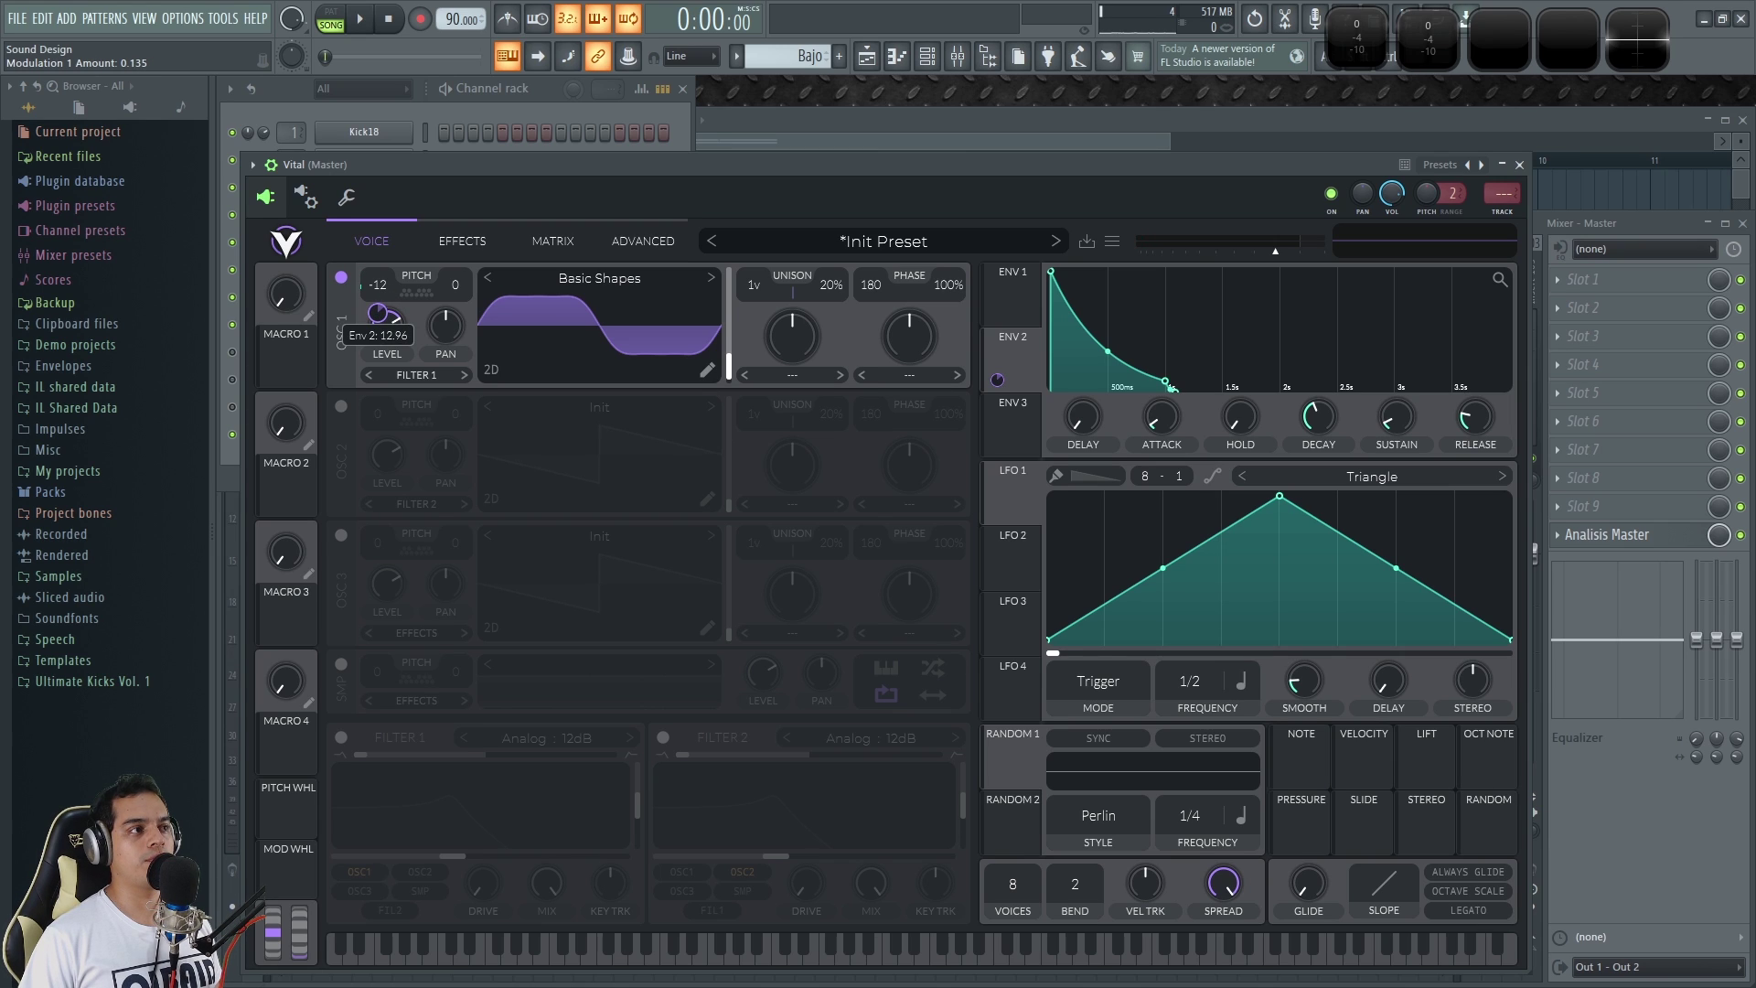
{"action": "left_click_drag", "start_coordinate": [1318, 416], "coordinate": [1314, 512]}
{"action": "left_click_drag", "start_coordinate": [1396, 416], "coordinate": [1410, 565]}
{"action": "left_click_drag", "start_coordinate": [1317, 441], "coordinate": [1319, 447]}
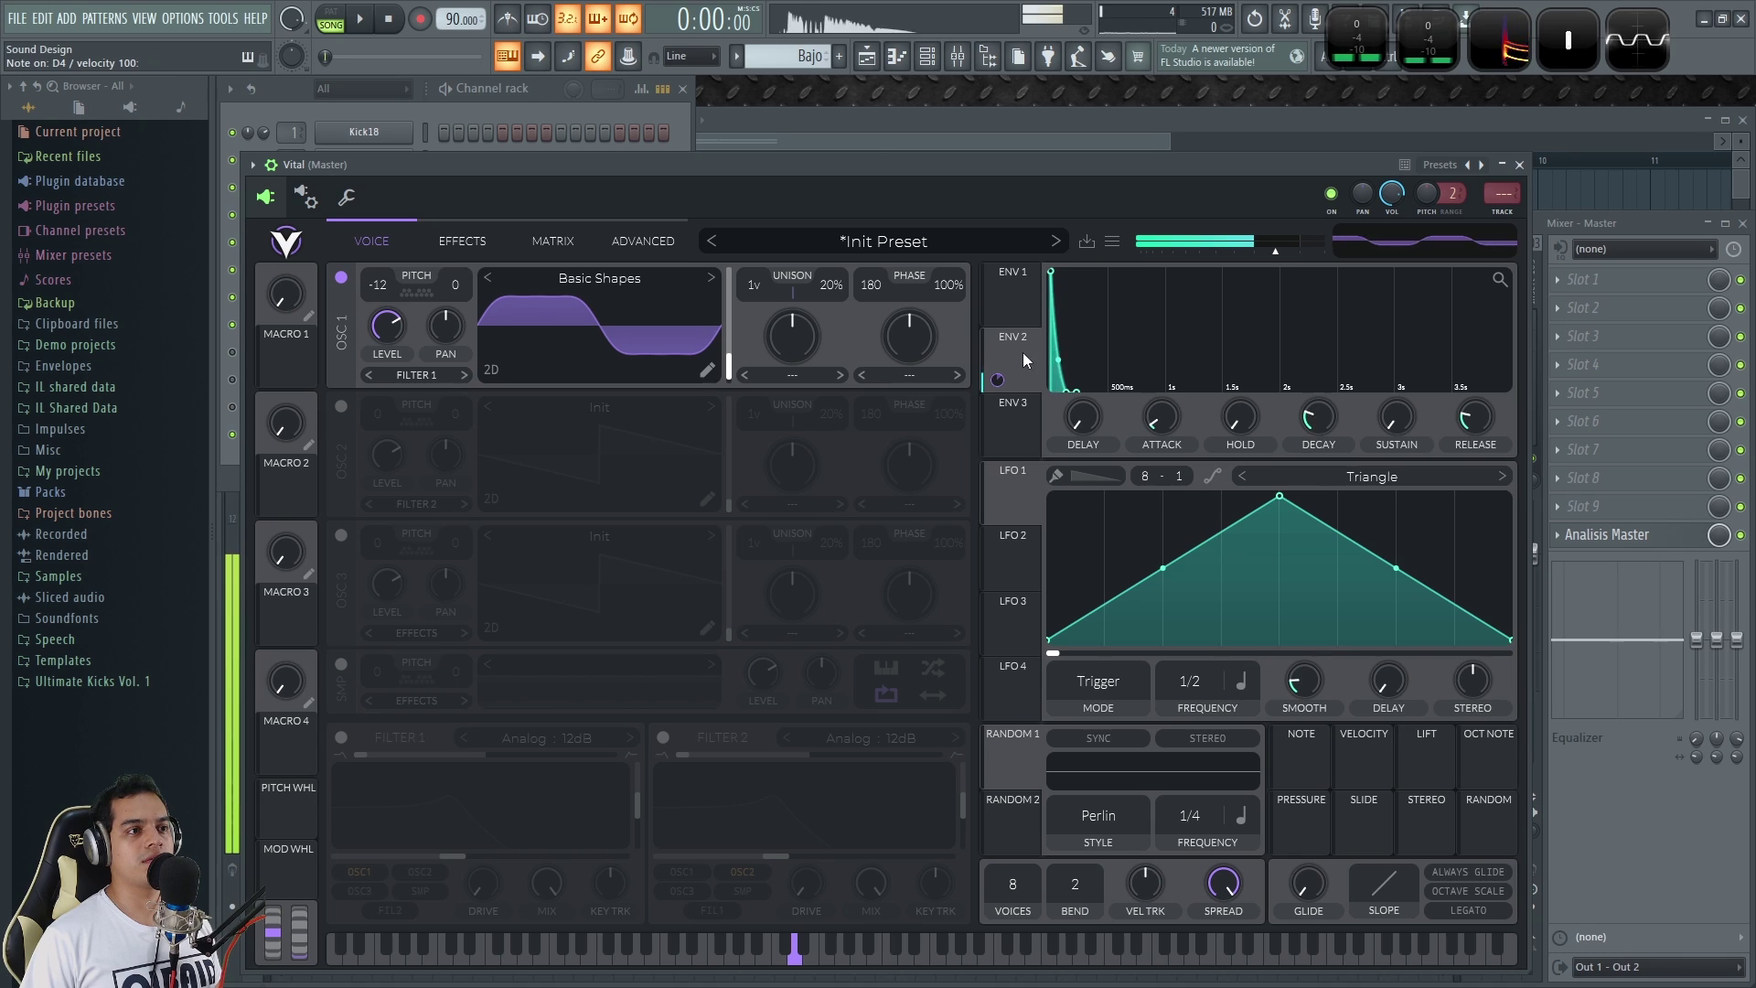
{"action": "left_click_drag", "start_coordinate": [1061, 365], "coordinate": [1056, 409]}
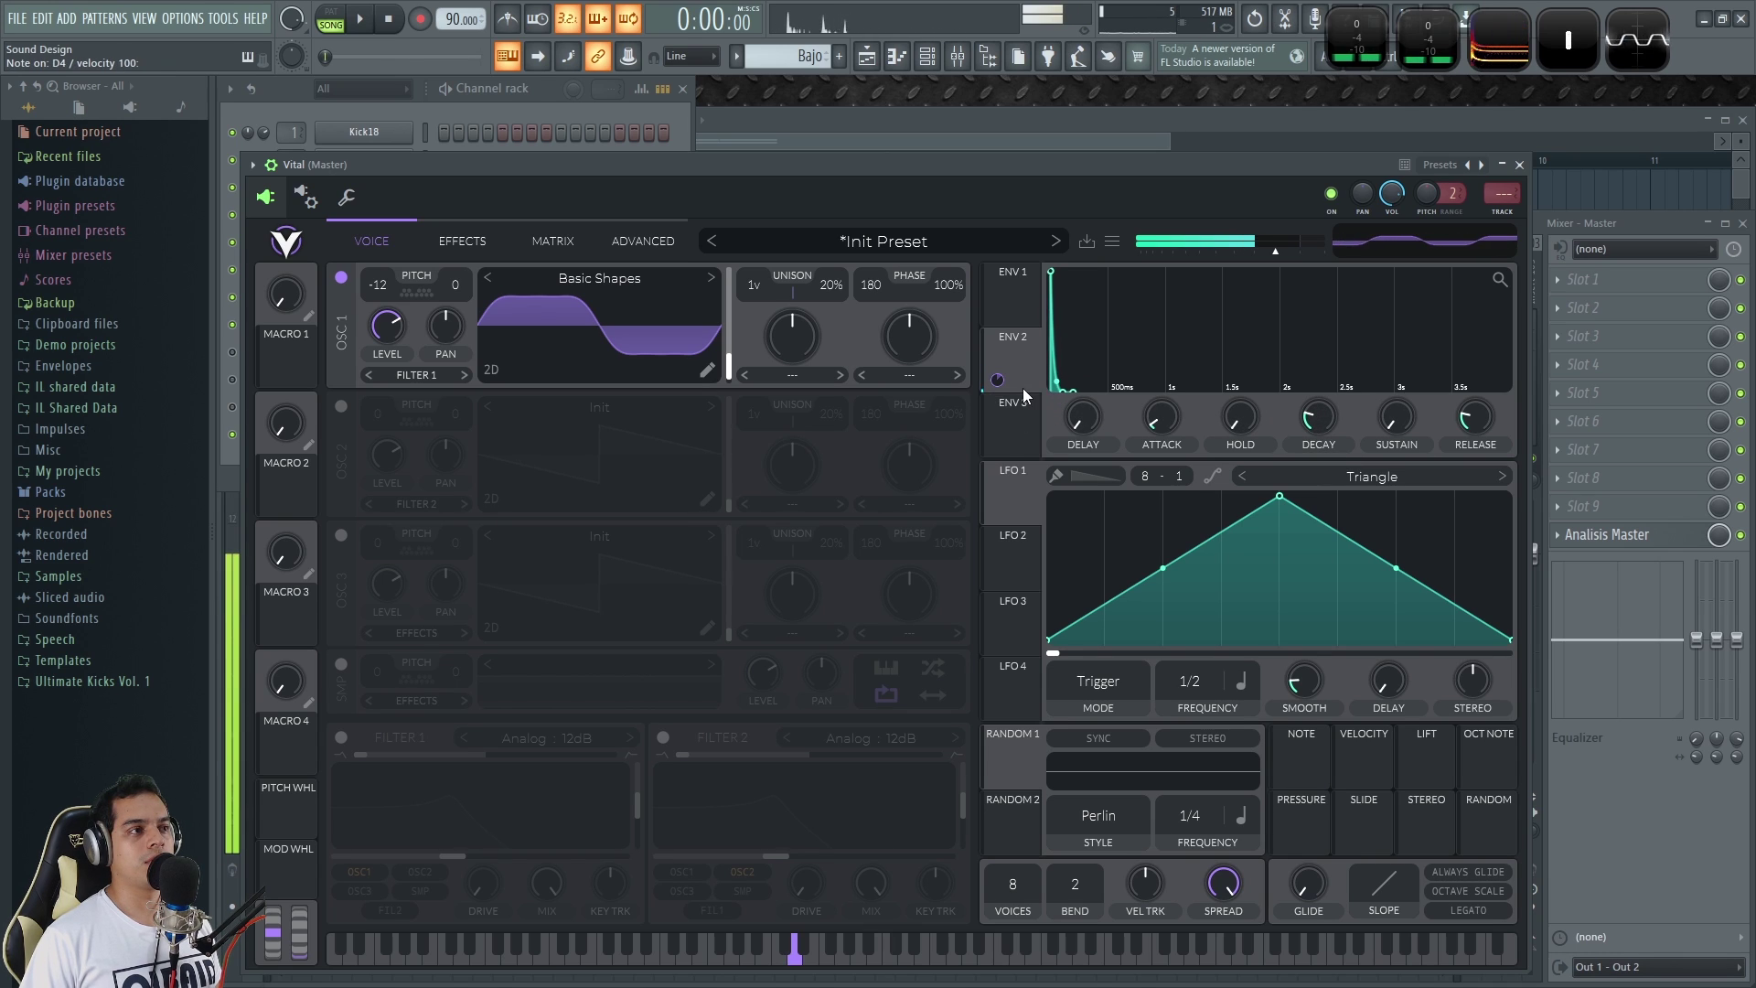
Set envelope 2's modulation of oscillator 1's transpose to 3.360 and play D4 and D5.
{"action": "left_click_drag", "start_coordinate": [998, 382], "coordinate": [998, 395]}
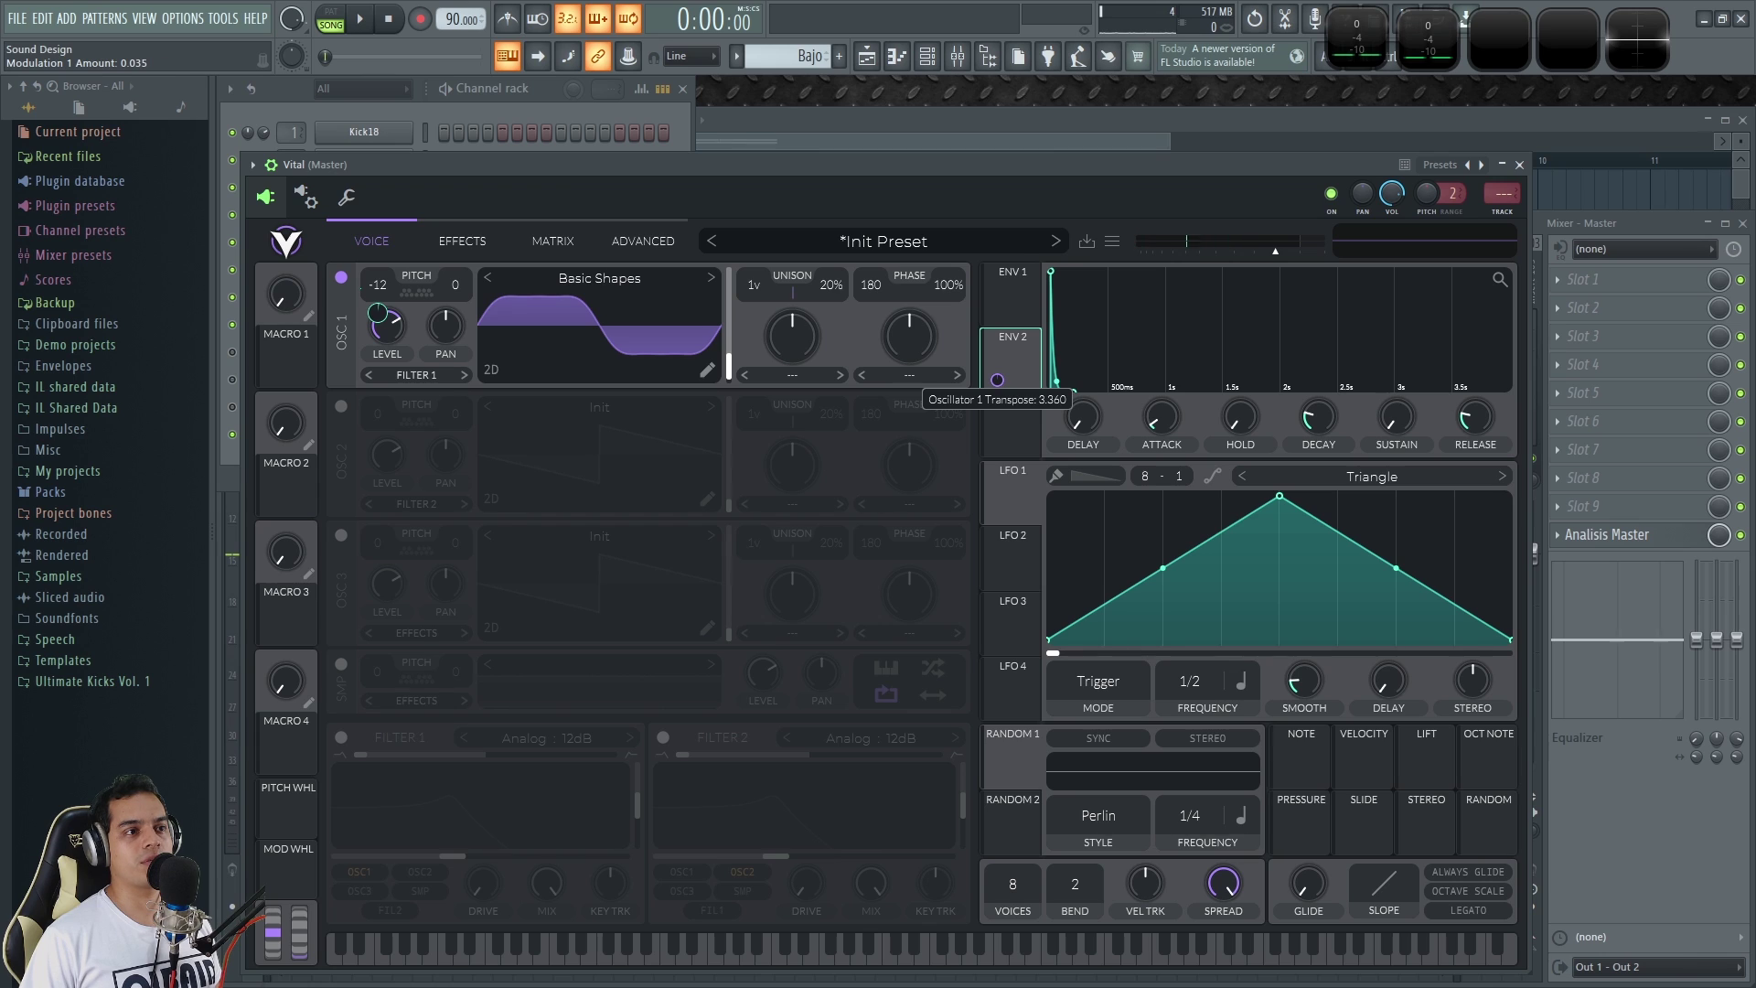
{"action": "key", "text": "x"}
{"action": "key", "text": "x"}
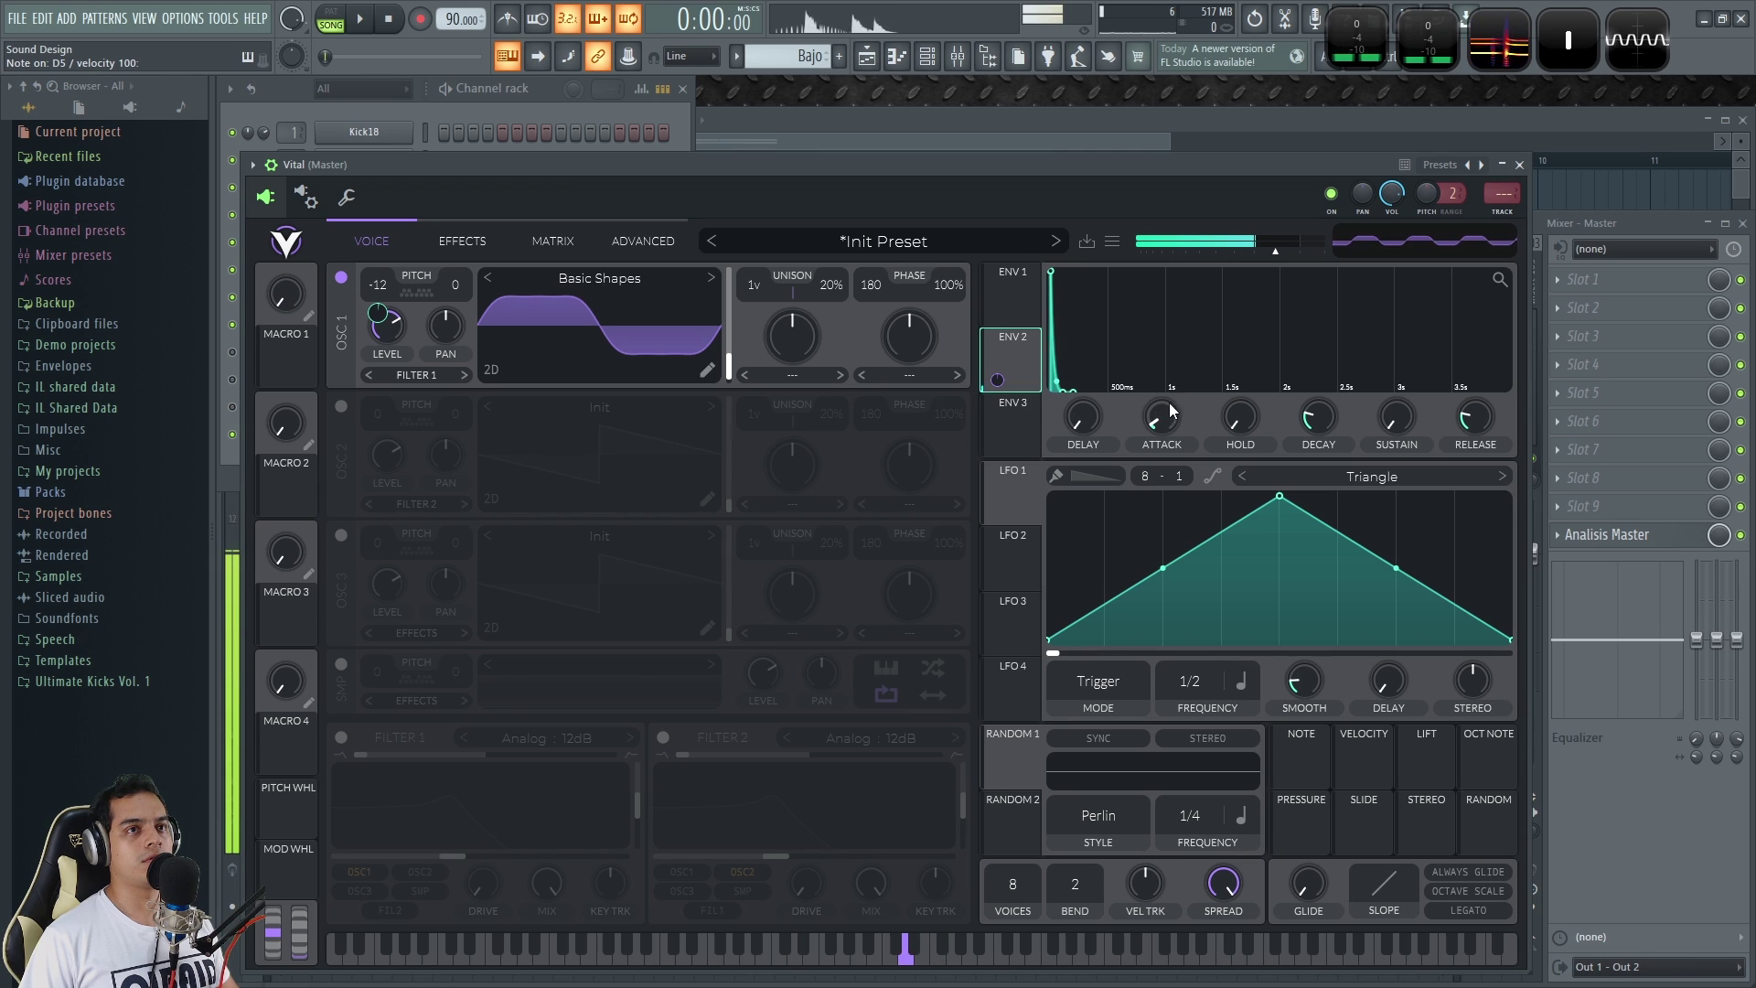
{"action": "key", "text": "x"}
{"action": "key", "text": "x"}
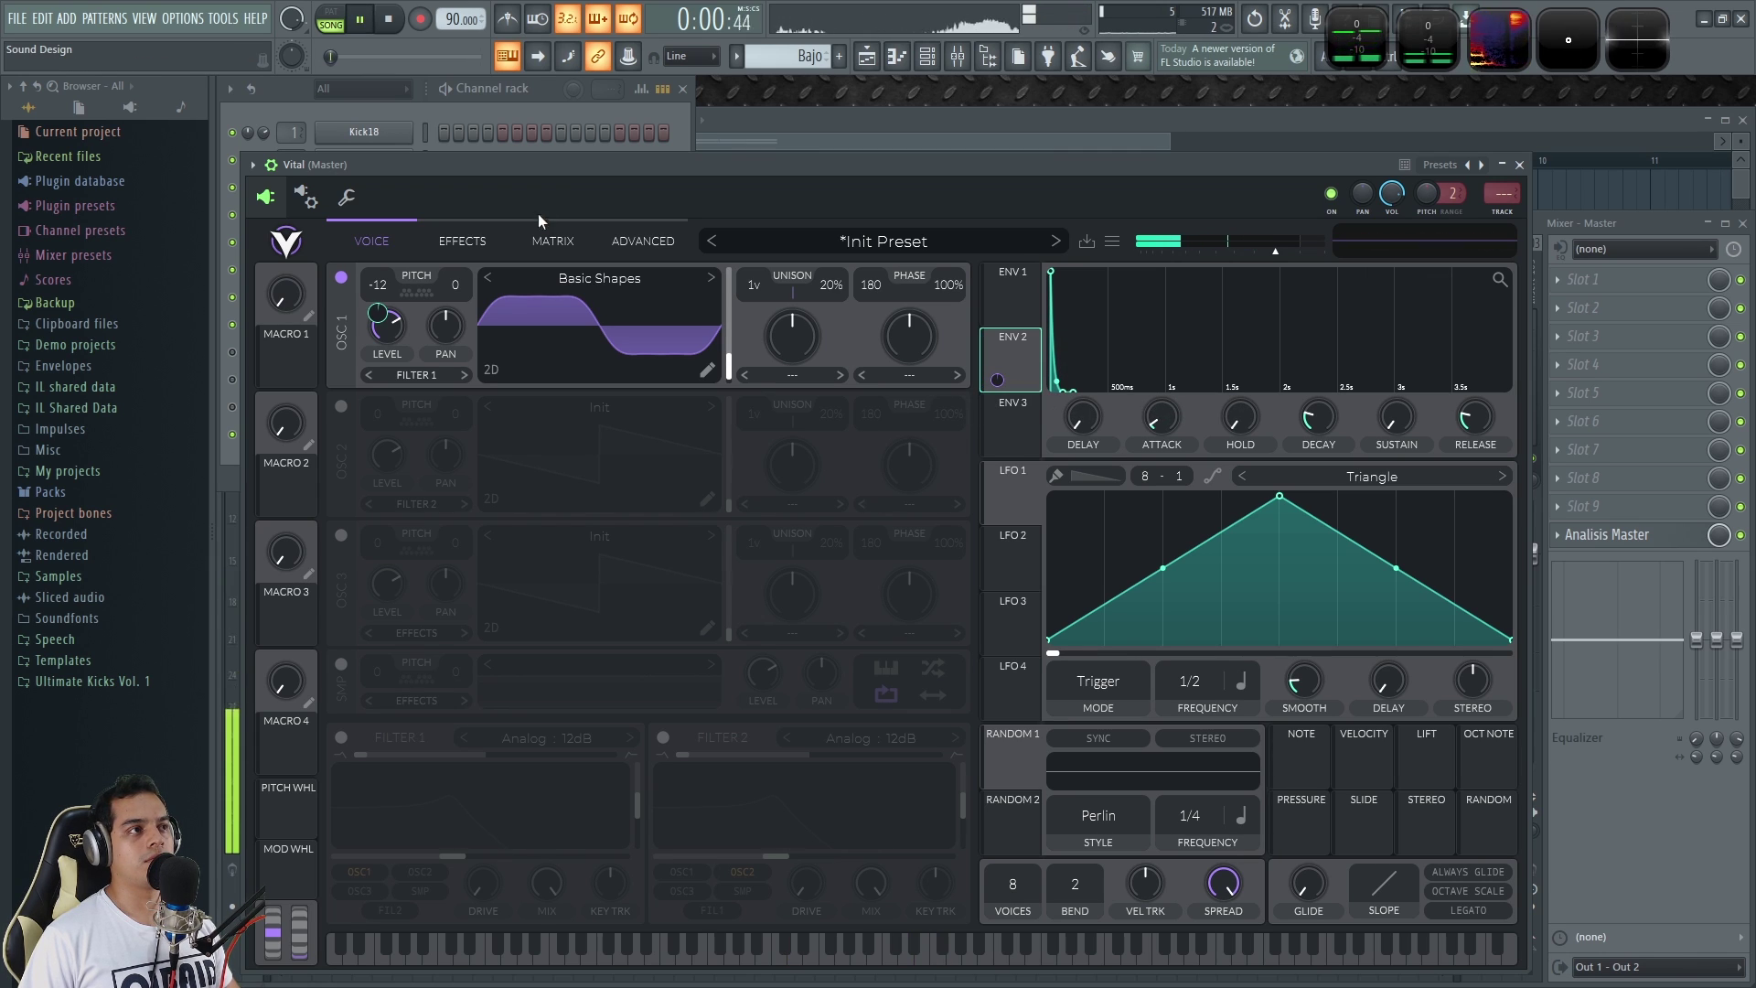
Paste the bass notes into the Vital channel, solo it and play the pattern.
{"action": "left_click", "coordinate": [538, 107]}
{"action": "left_click", "coordinate": [425, 433]}
{"action": "key", "text": "ctrl+v"}
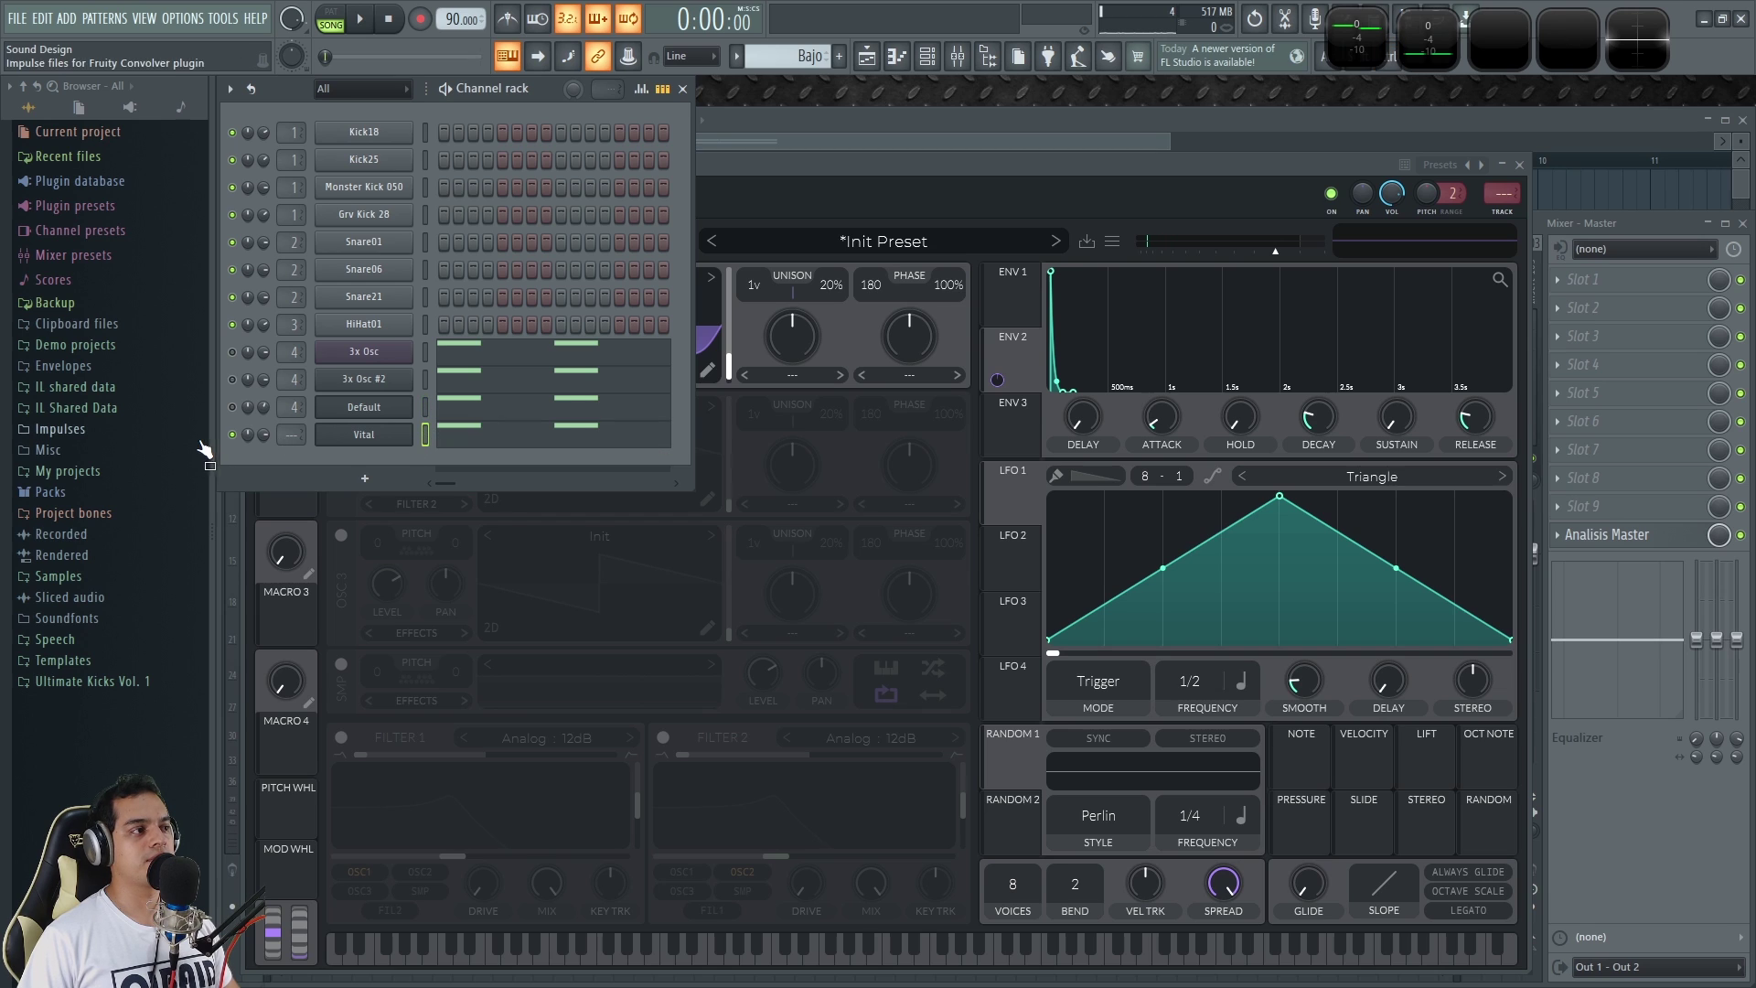
{"action": "right_click", "coordinate": [233, 436]}
{"action": "key", "text": "space"}
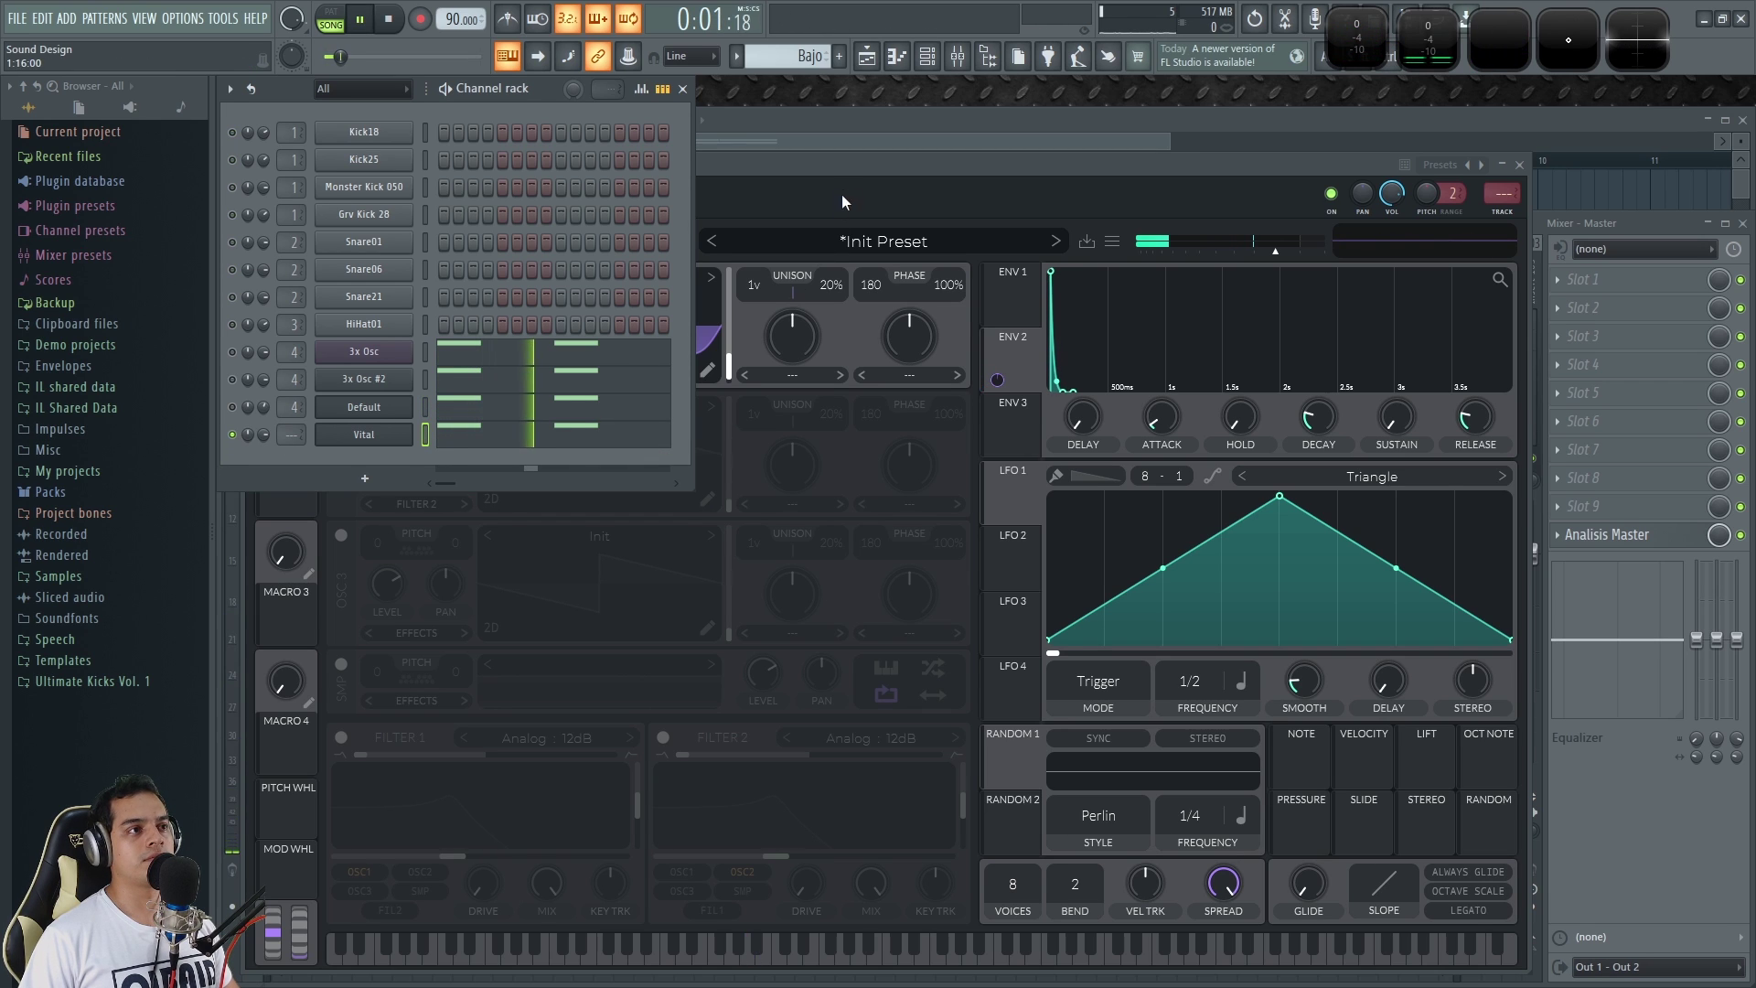
{"action": "left_click", "coordinate": [843, 160]}
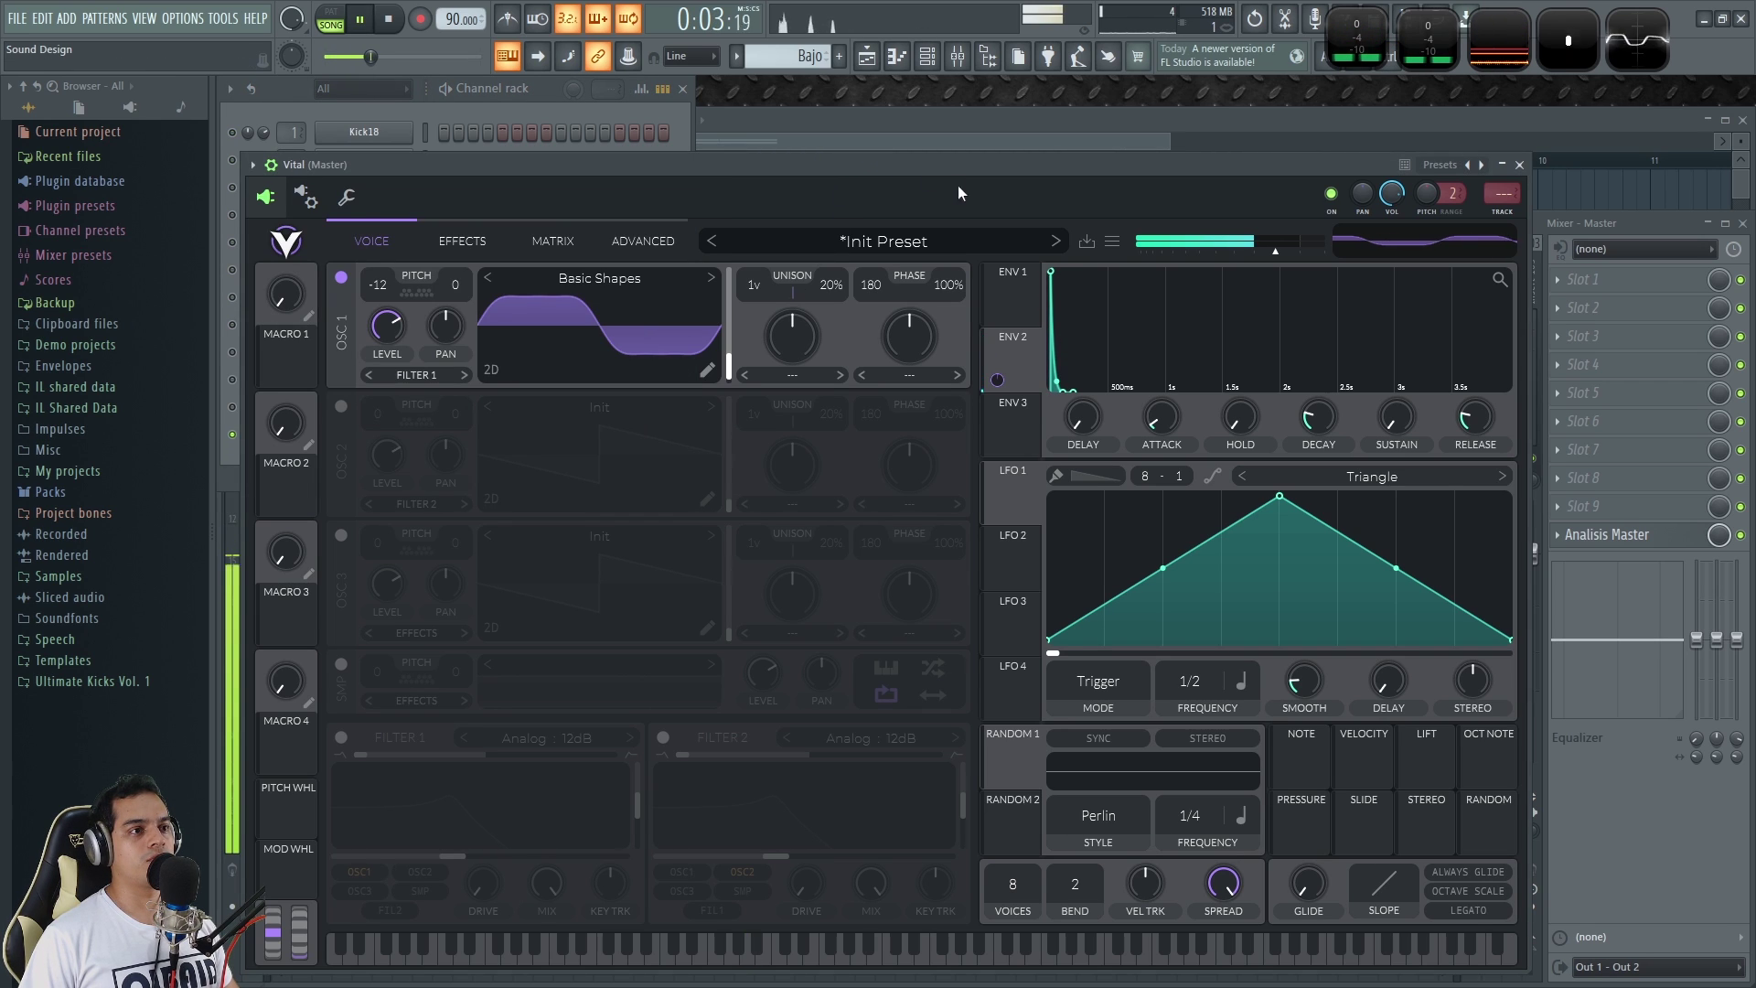
Stop playback and enable Vital's Distortion effect, keeping the Compressor off.
{"action": "key", "text": "space"}
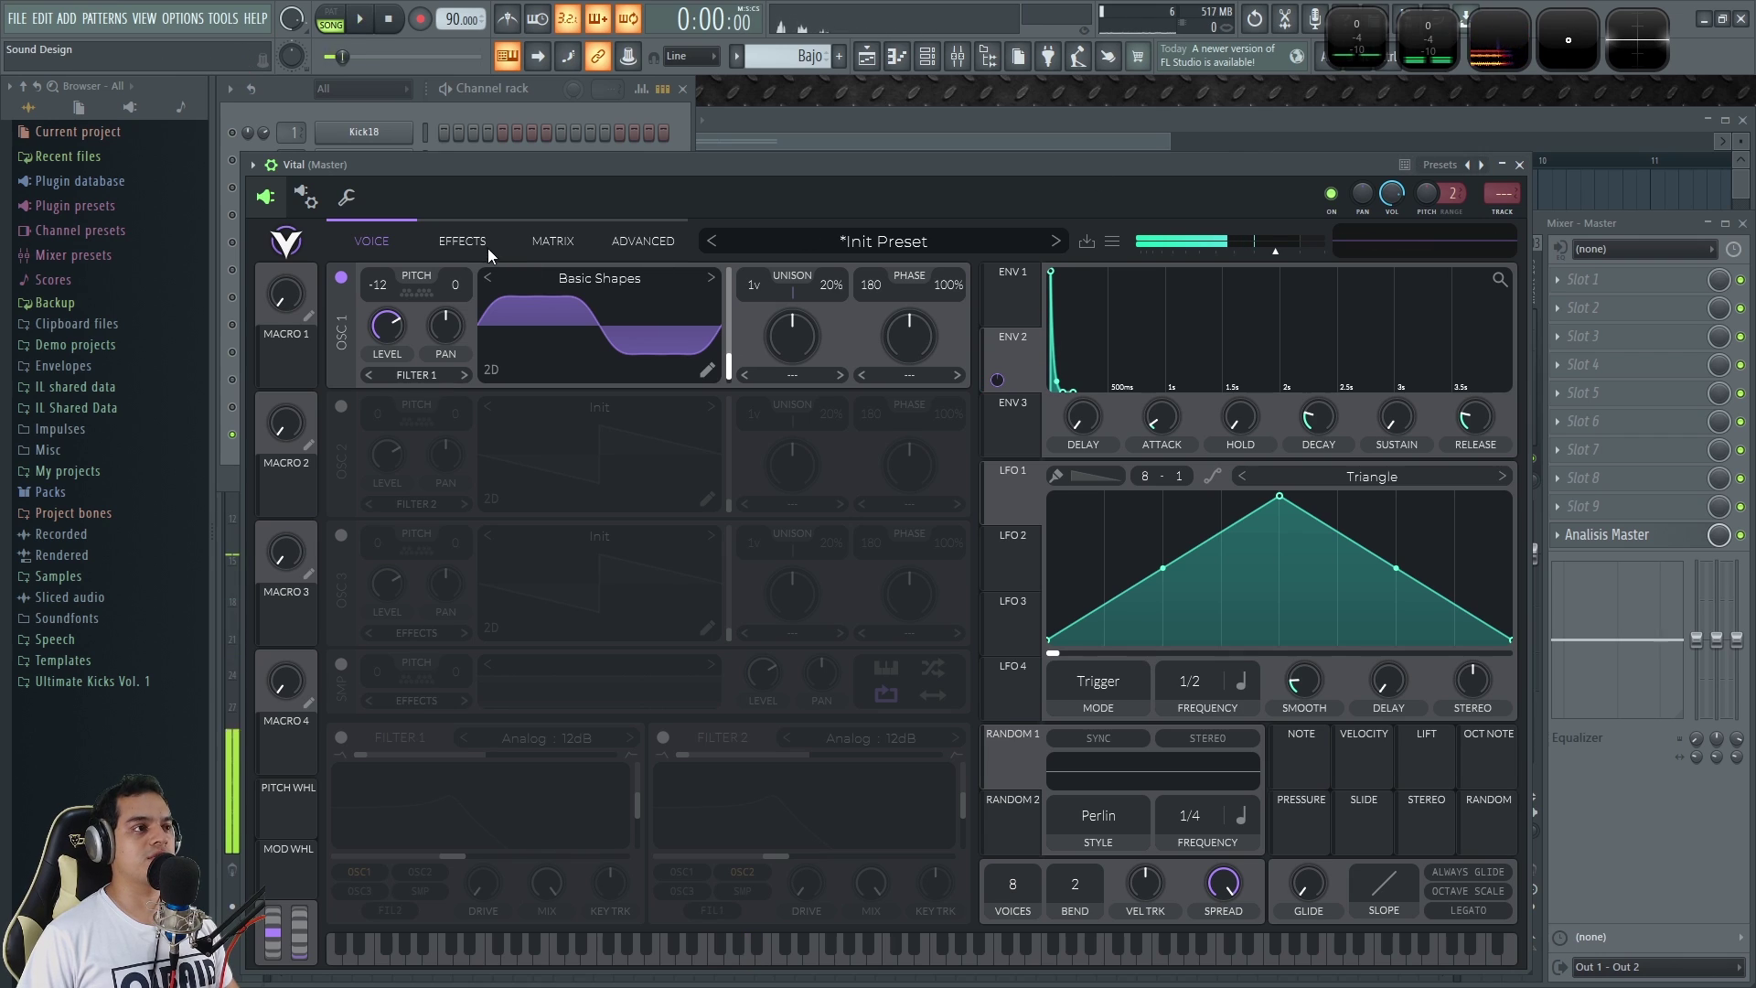
{"action": "left_click", "coordinate": [464, 242]}
{"action": "left_click", "coordinate": [341, 351]}
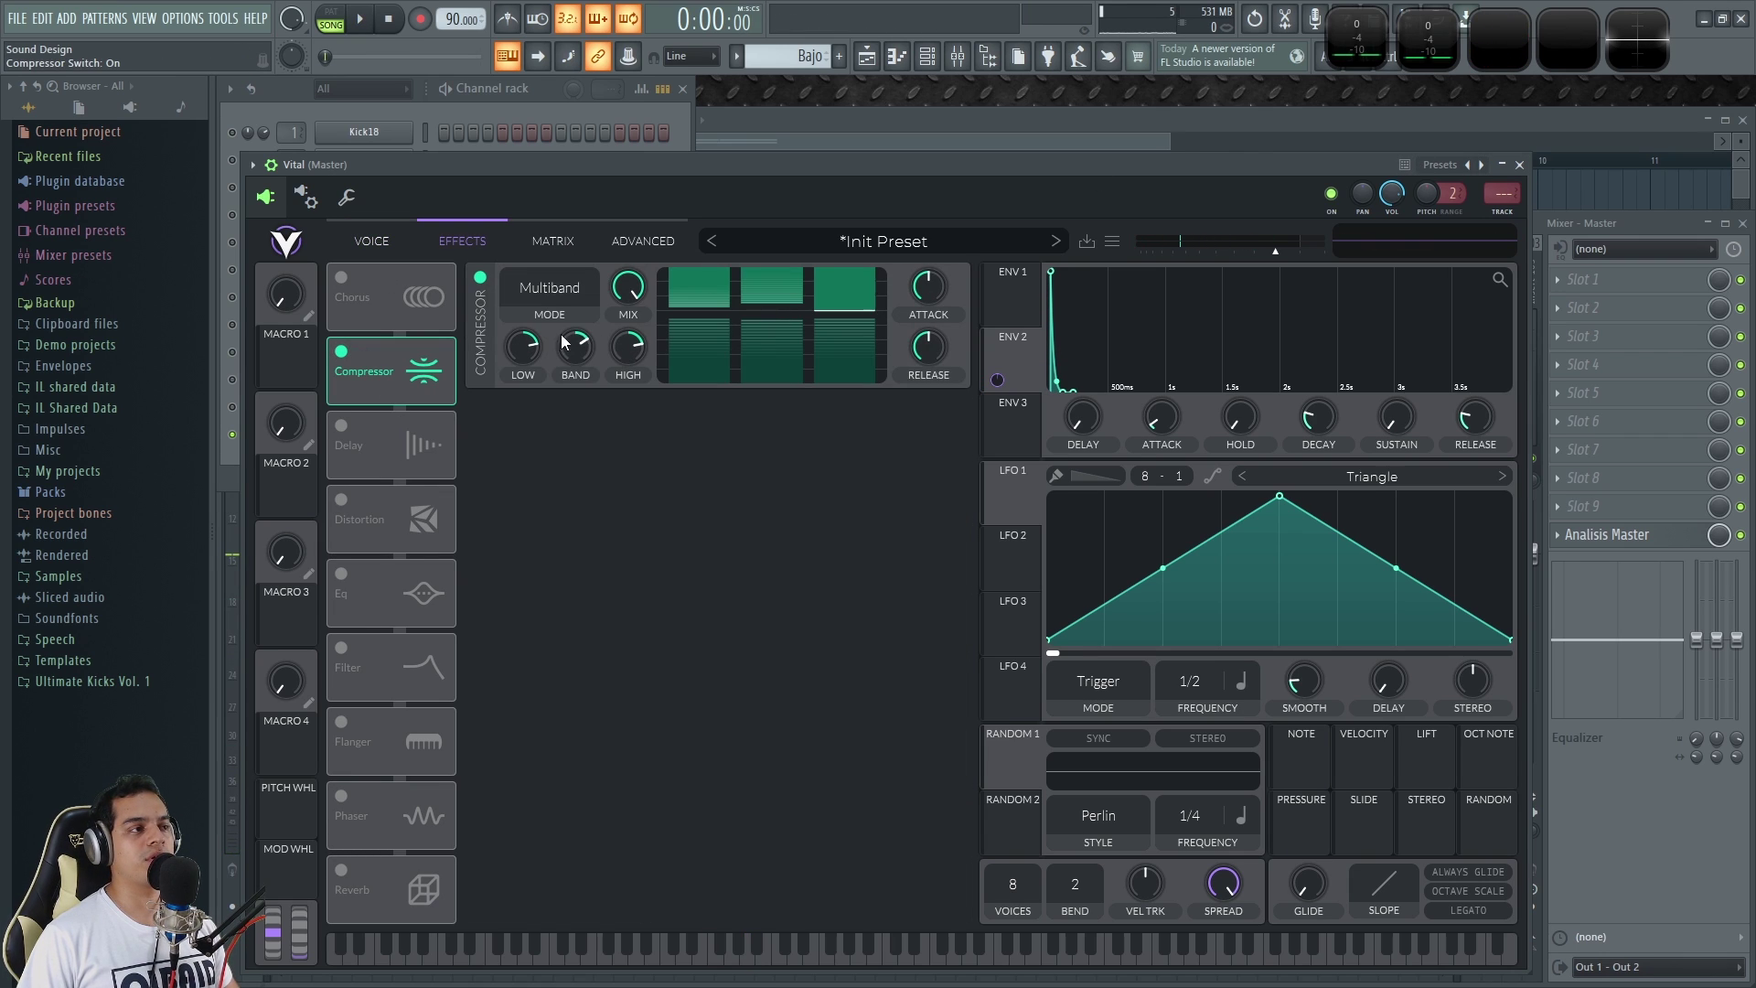
{"action": "left_click", "coordinate": [342, 353]}
{"action": "left_click", "coordinate": [339, 502]}
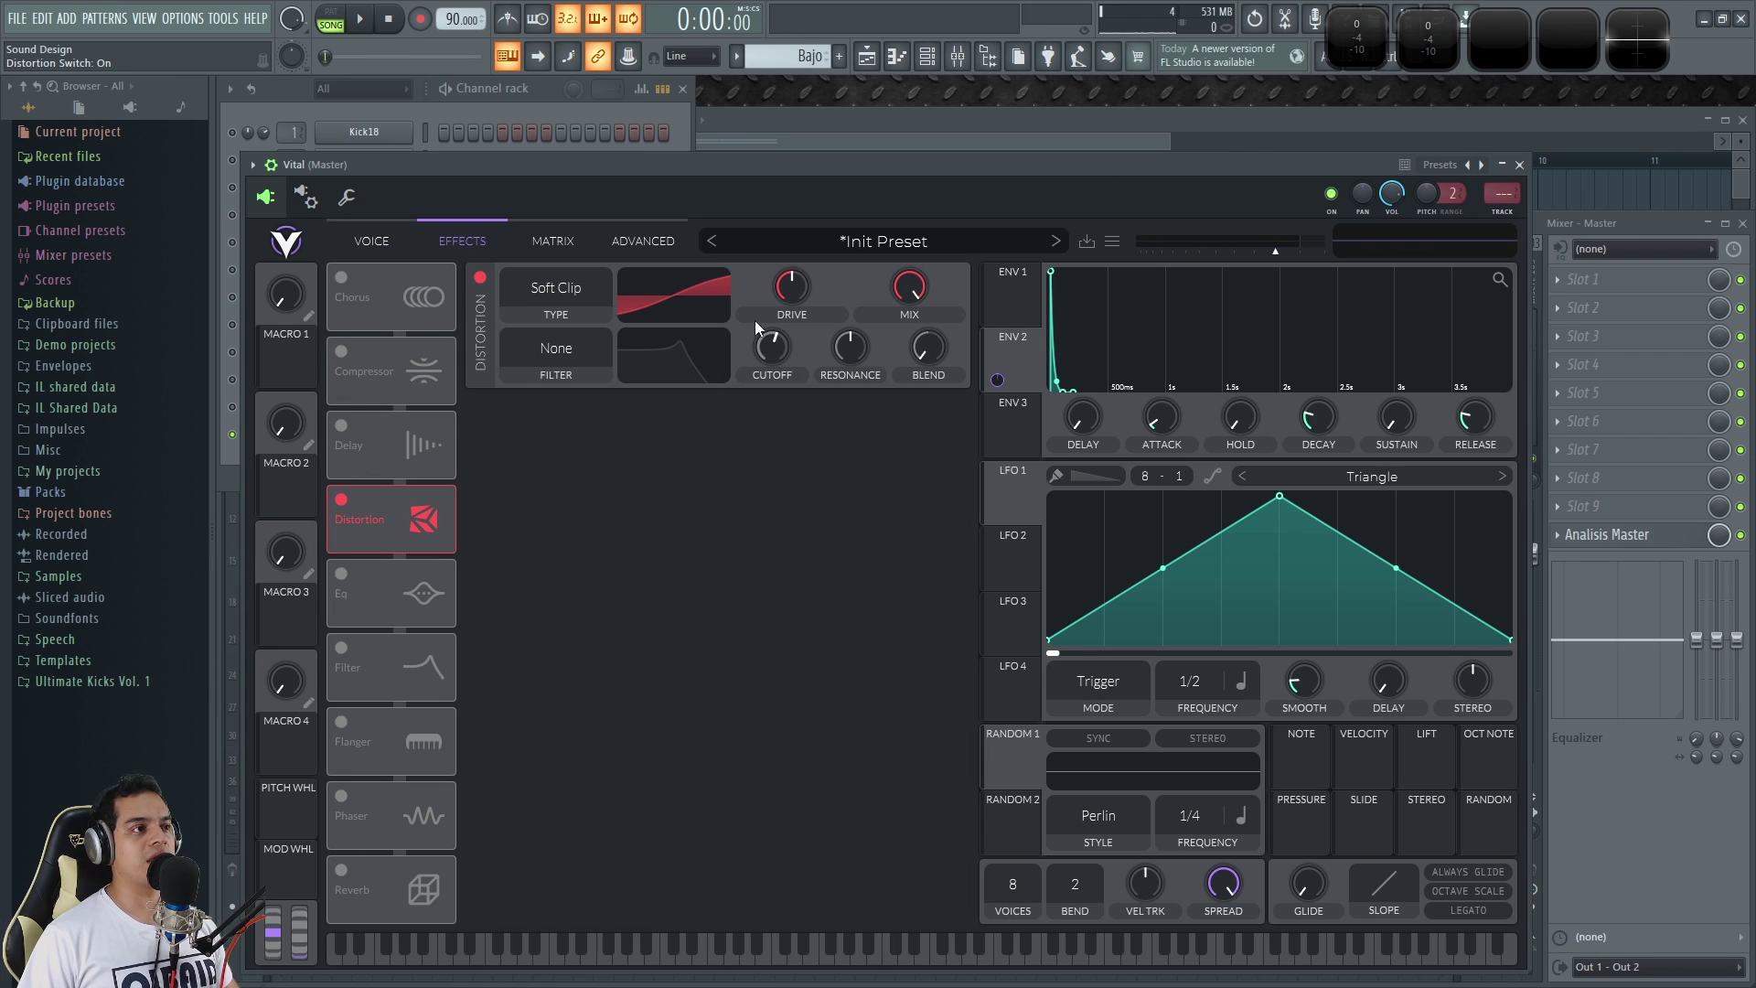
Play the pattern with the enlarged Wave Candy spectrum open and set the distortion drive to 4.2 dB.
{"action": "key", "text": "space"}
{"action": "left_click", "coordinate": [1496, 52]}
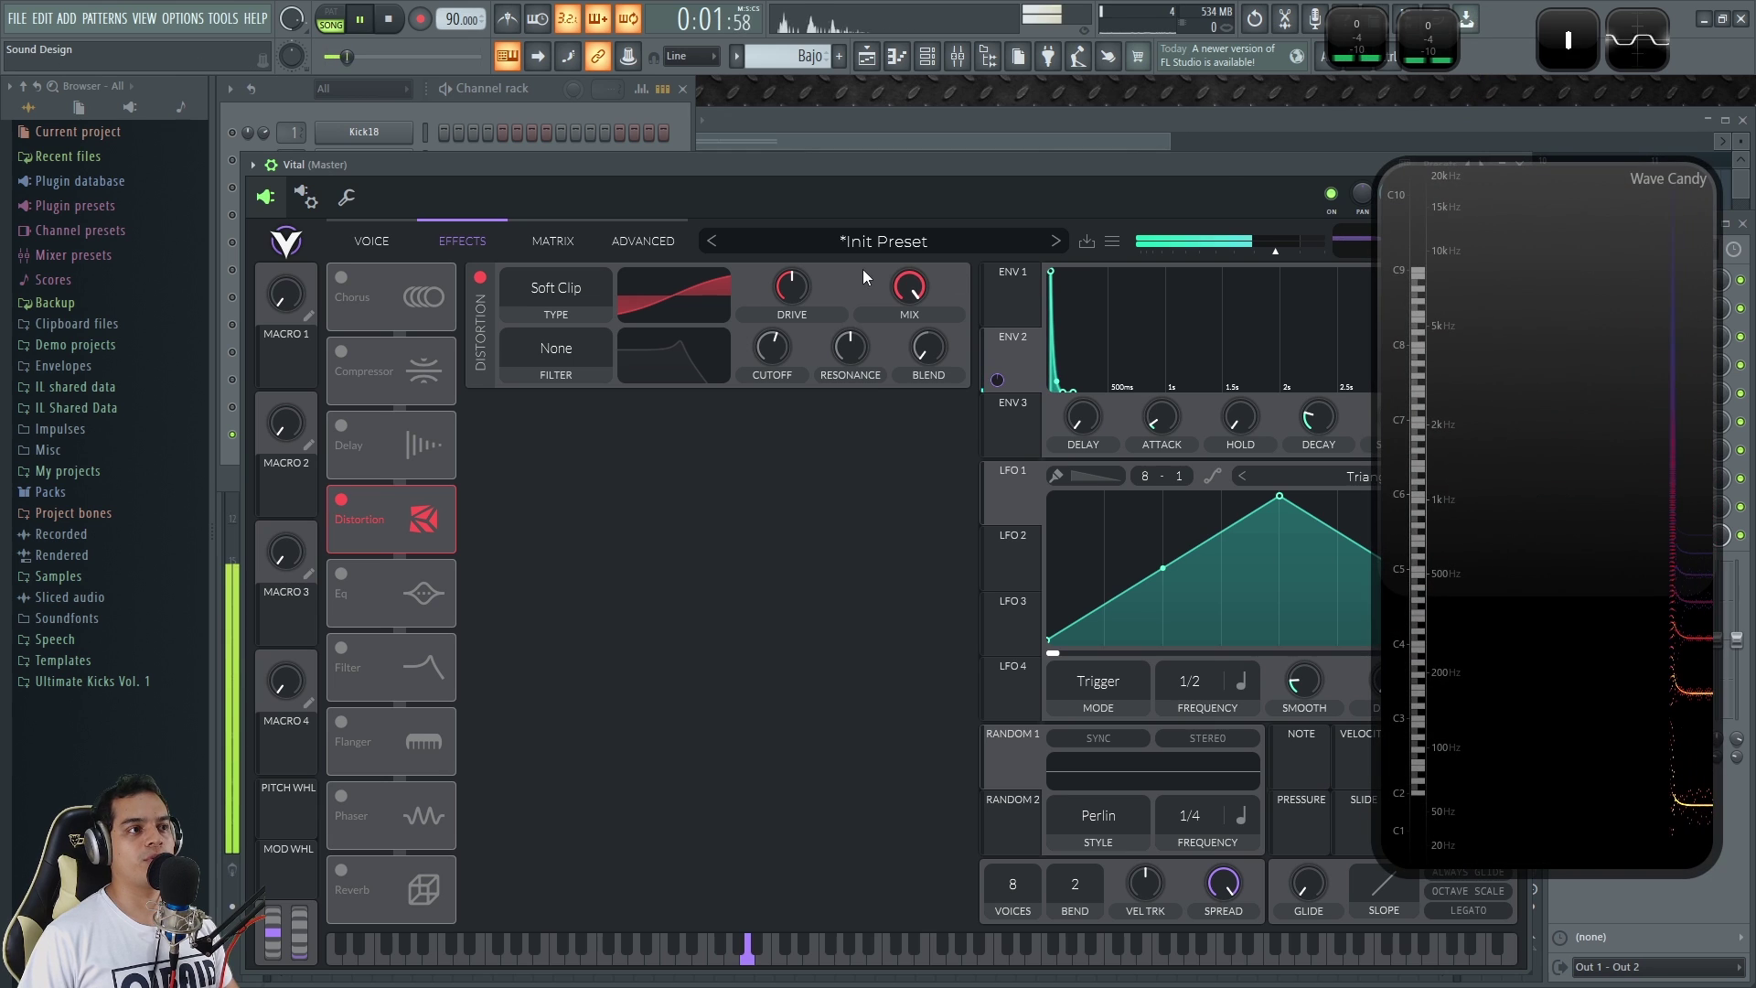
{"action": "left_click_drag", "start_coordinate": [797, 282], "coordinate": [807, 280]}
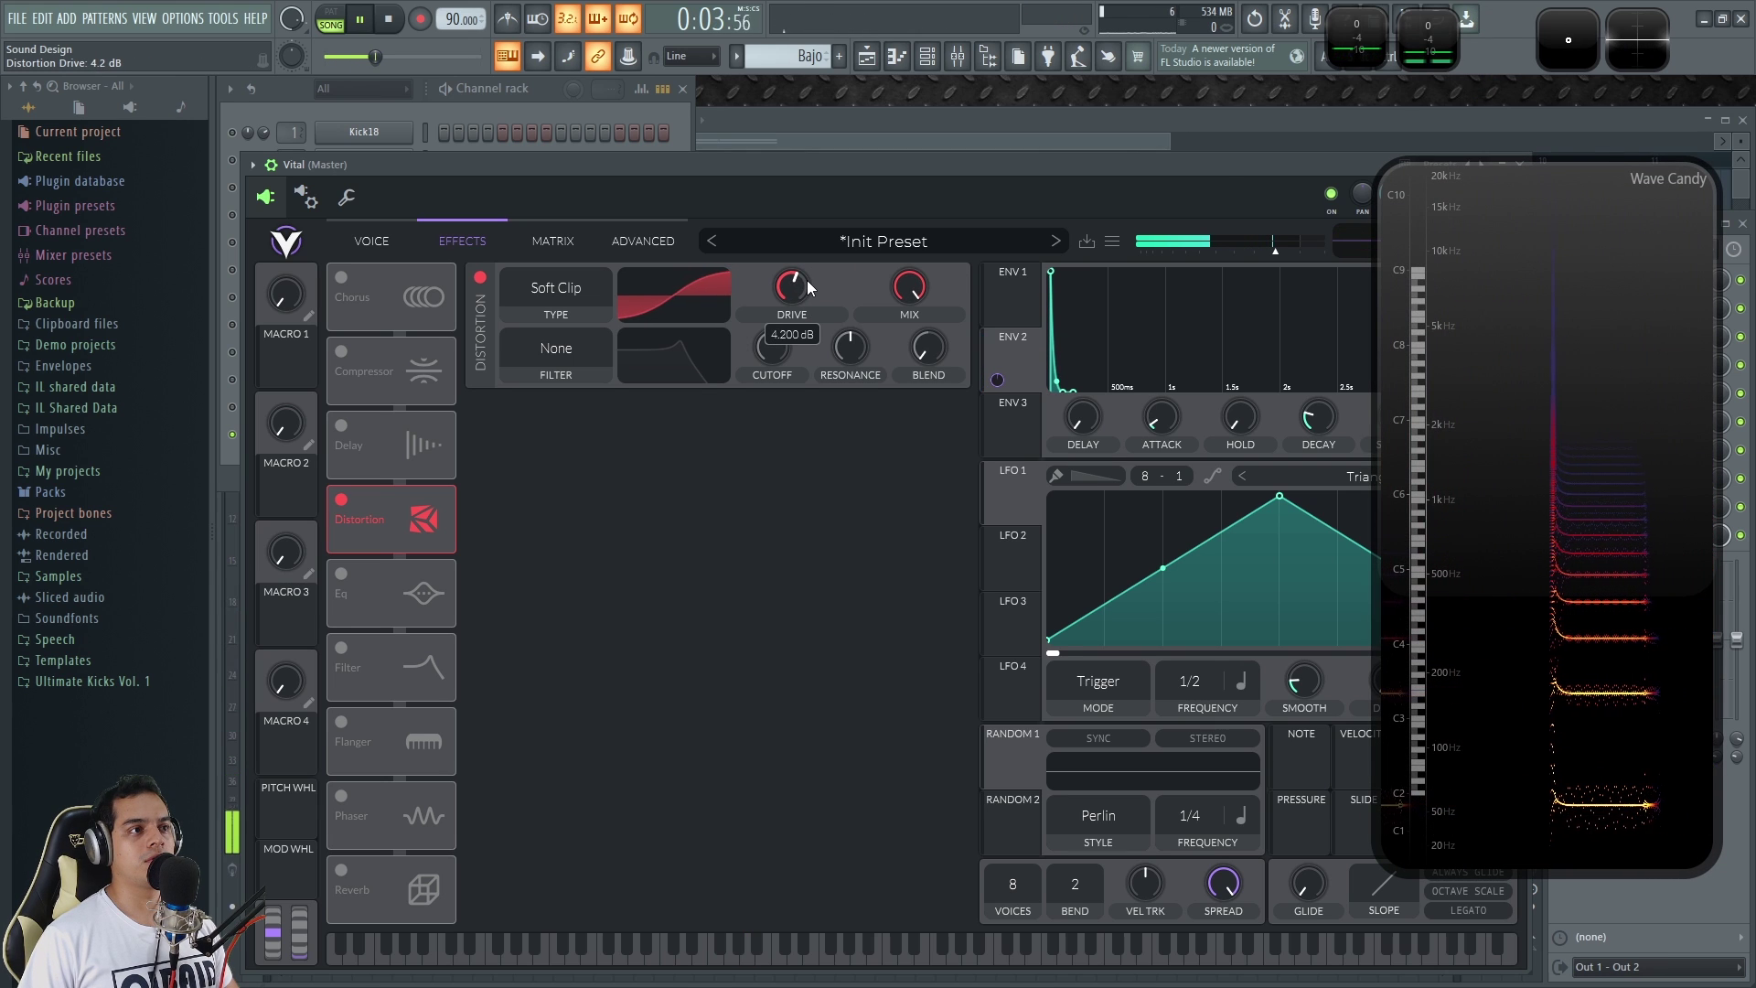
Stop playback and route the Vital channel to mixer track 4.
{"action": "left_click", "coordinate": [584, 91]}
{"action": "key", "text": "space"}
{"action": "left_click_drag", "start_coordinate": [293, 434], "coordinate": [293, 442]}
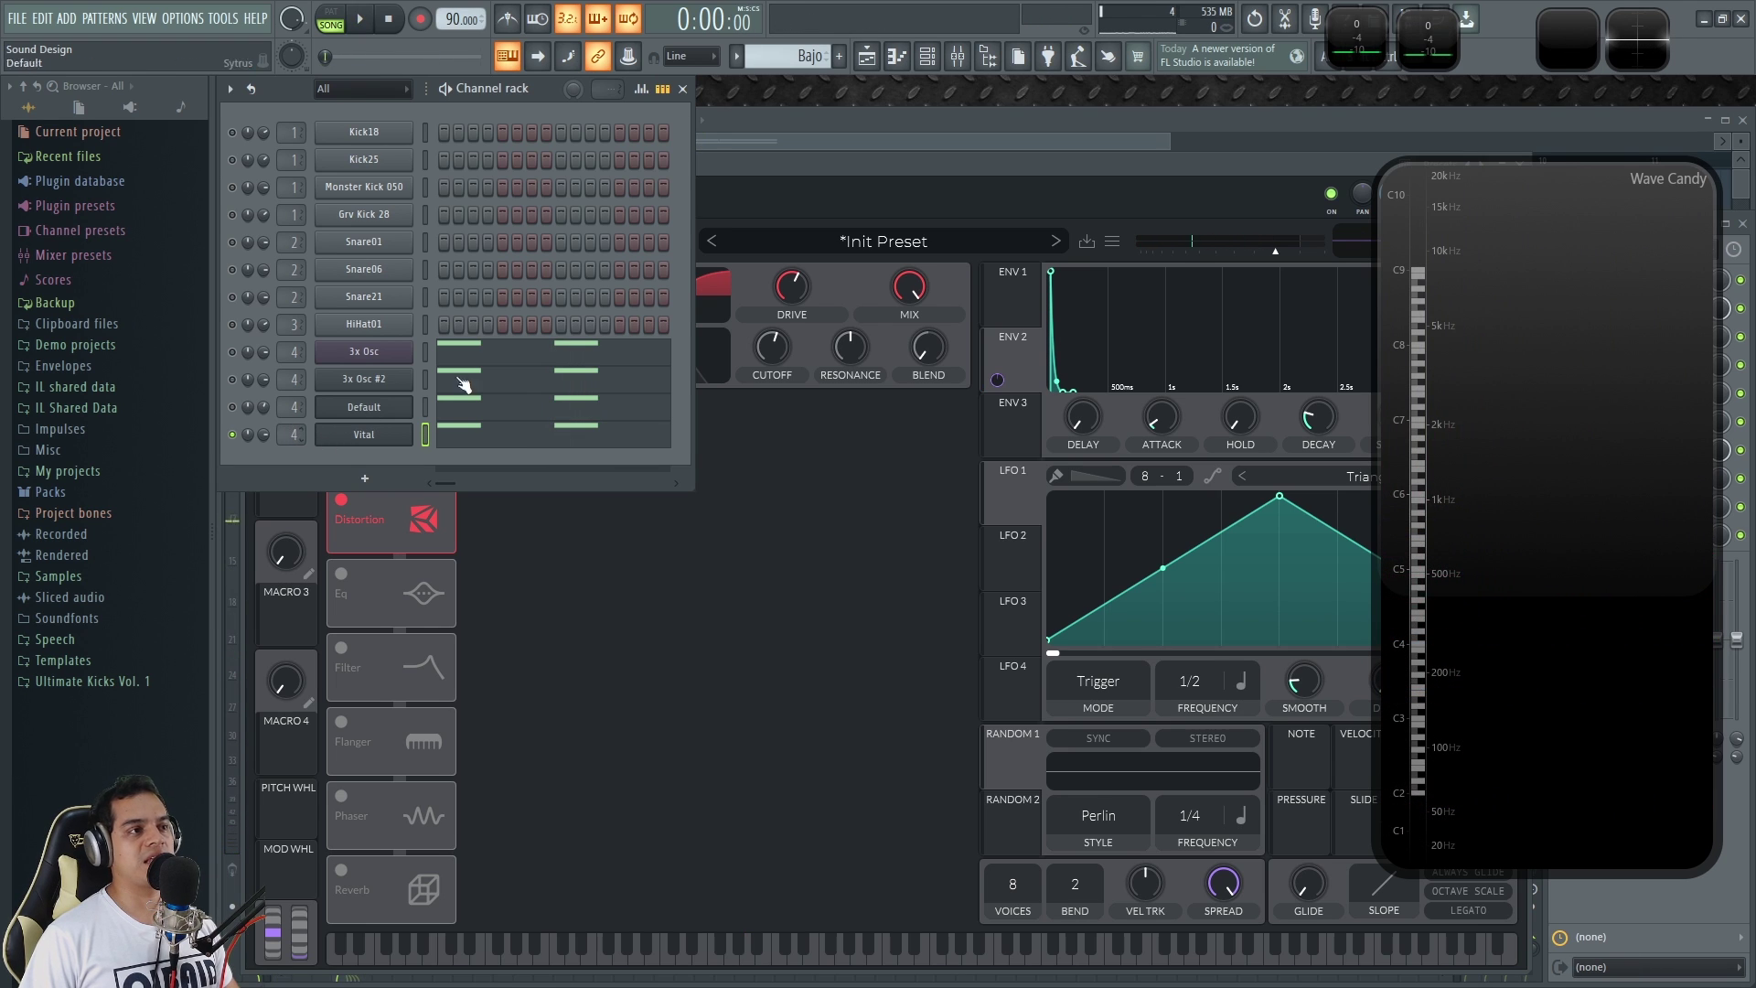
Switch off Vital's Distortion effect and play the pattern to hear the clean bass.
{"action": "left_click", "coordinate": [813, 165]}
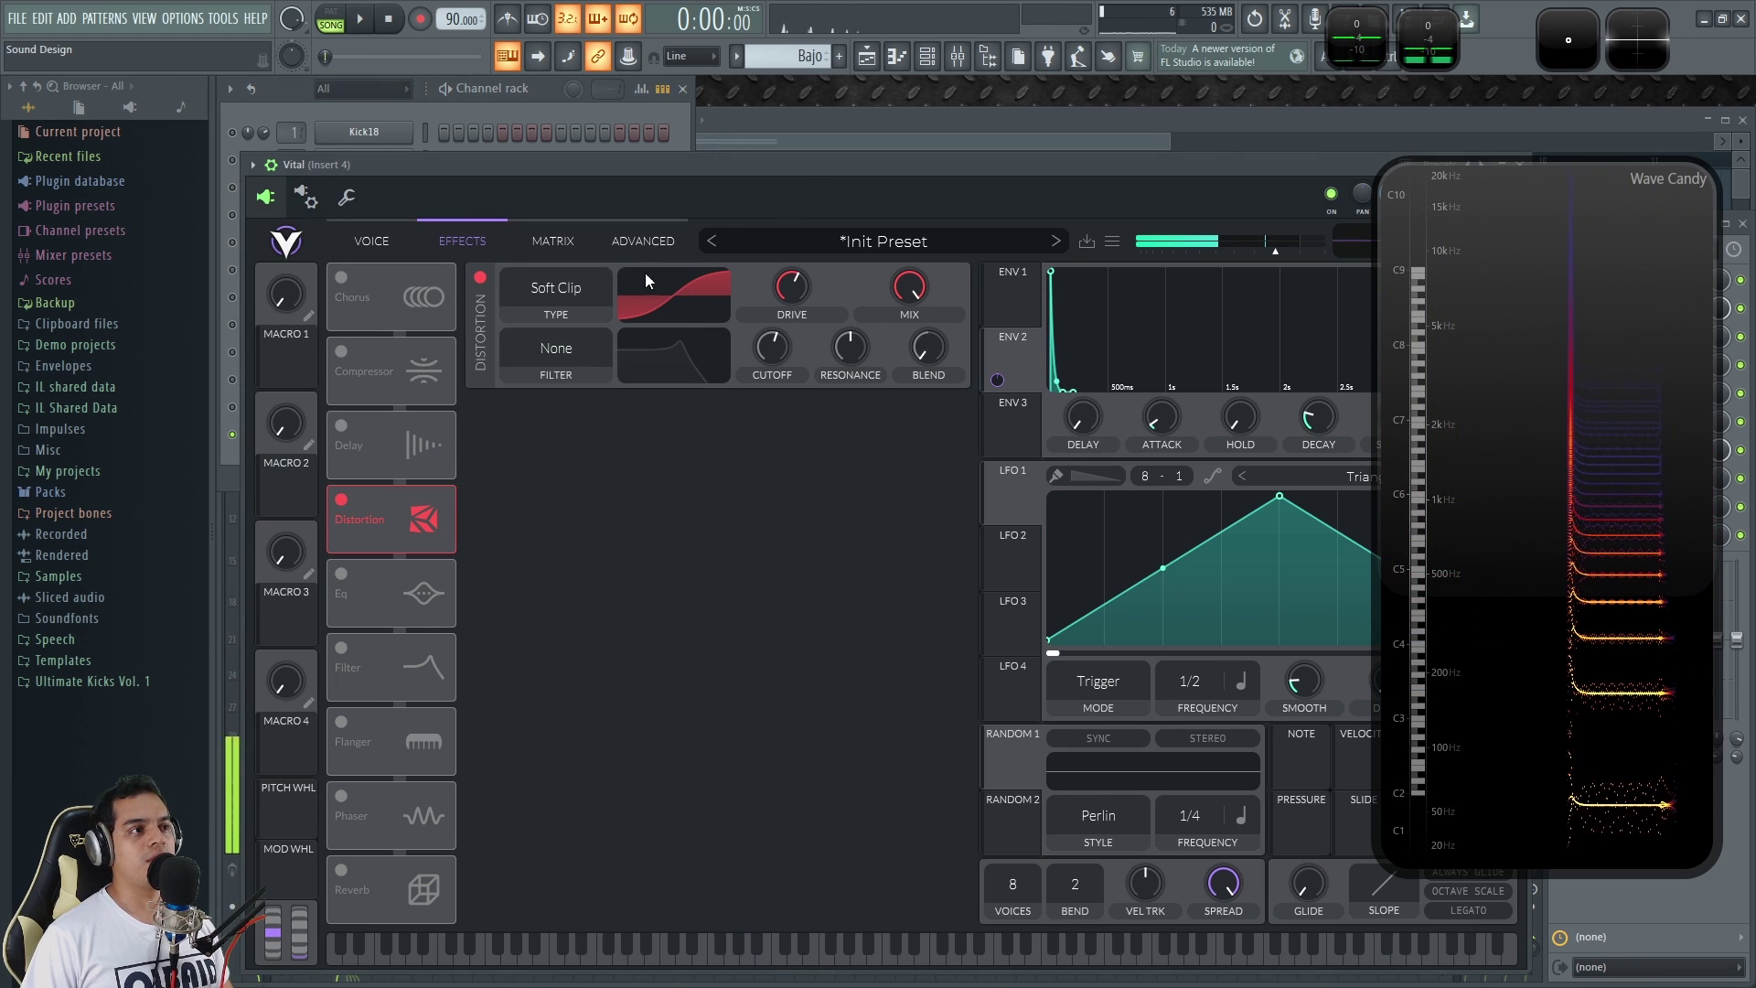
{"action": "left_click", "coordinate": [479, 277]}
{"action": "key", "text": "space"}
{"action": "left_click", "coordinate": [551, 97]}
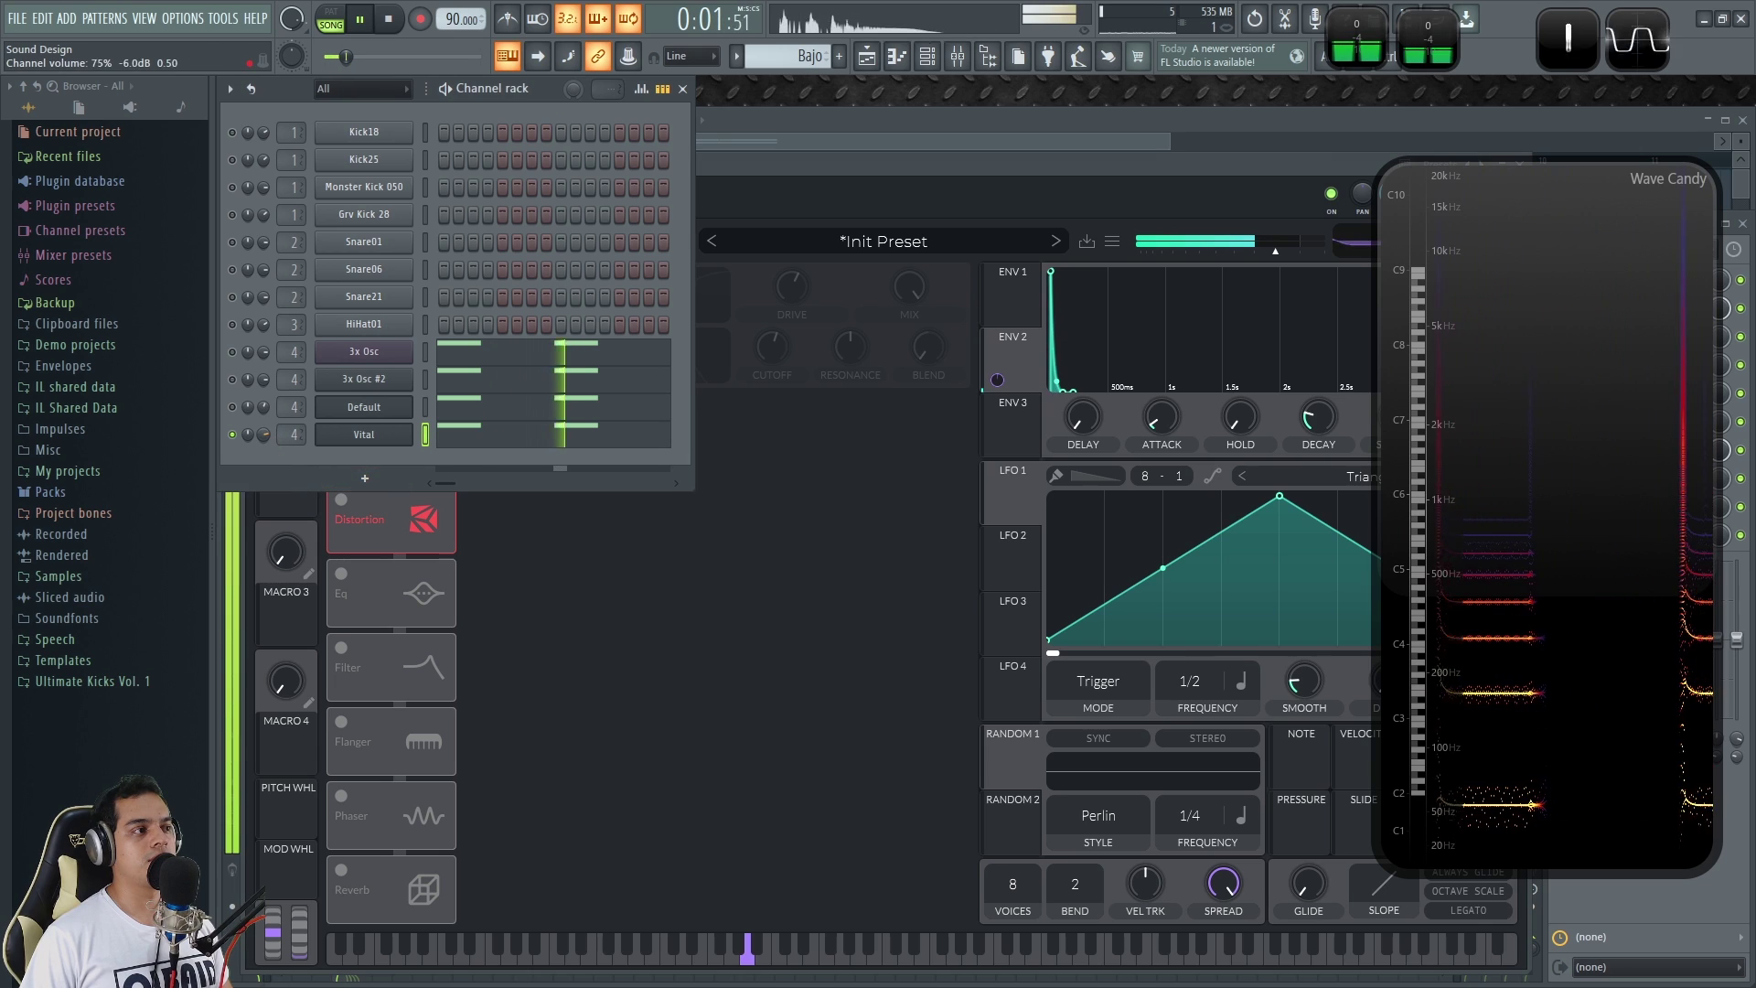
{"action": "key", "text": "space"}
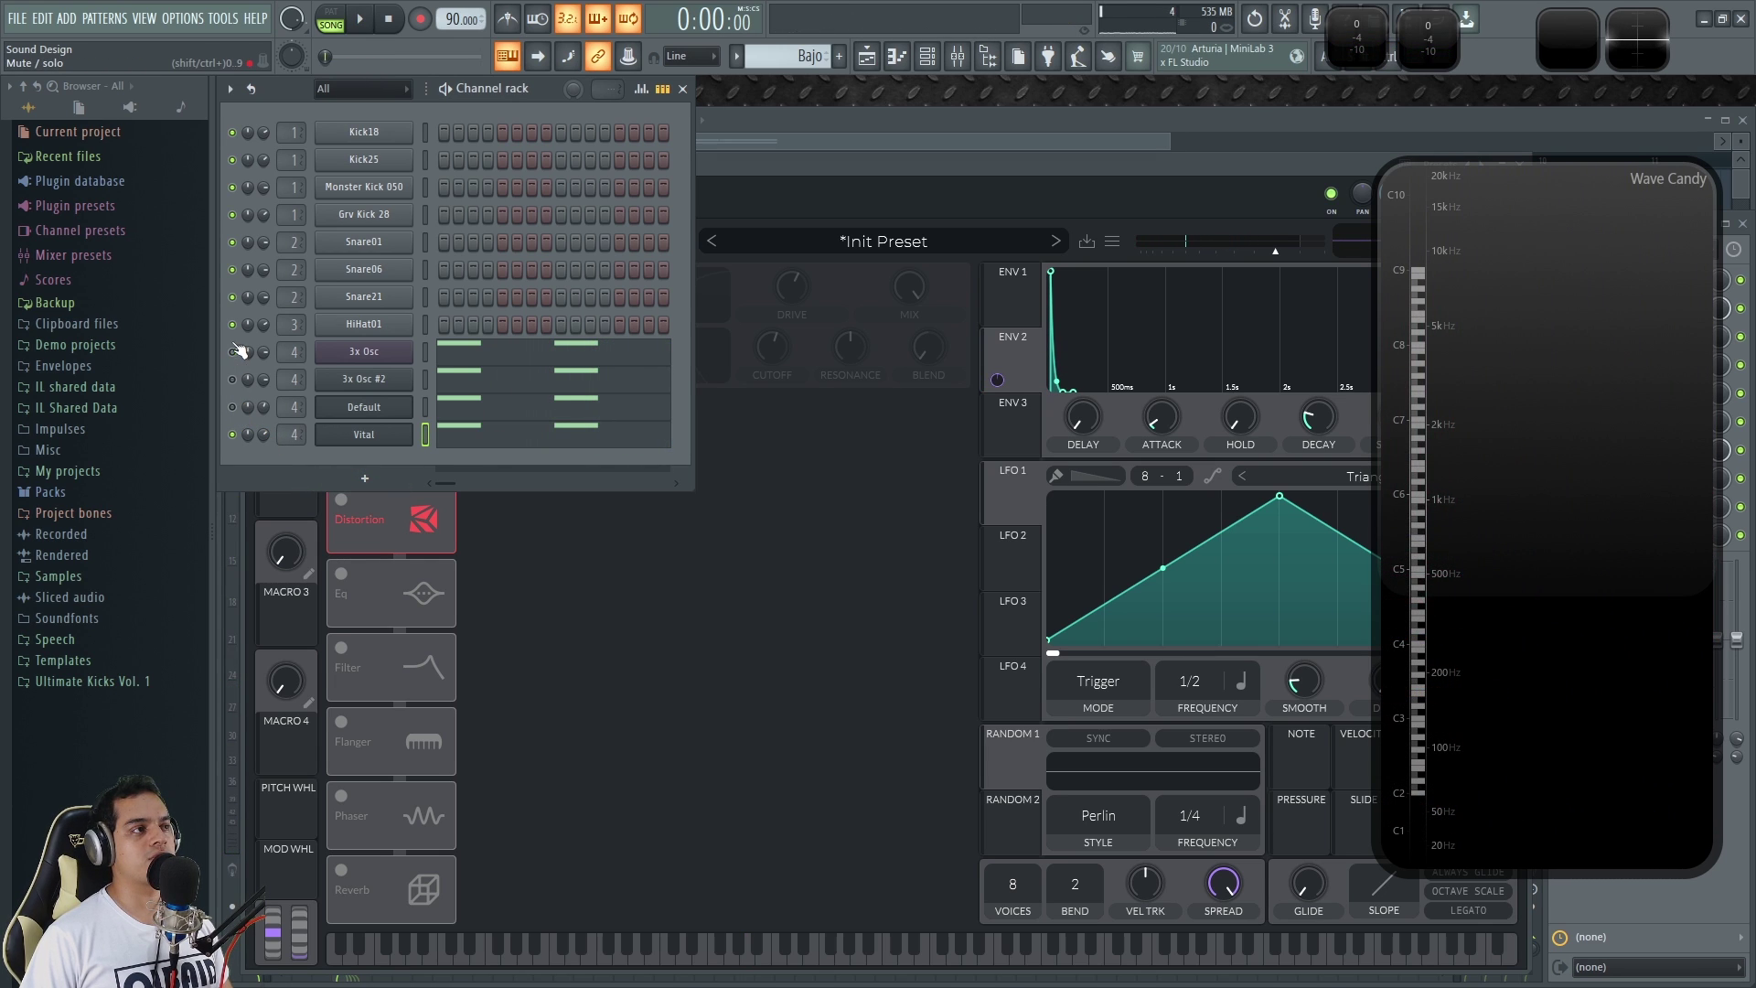
Play the full beat, alternate between the Vital, Default, 3x Osc #2 and 3x Osc basses, and finish with only the Vital bass active.
{"action": "key", "text": "space"}
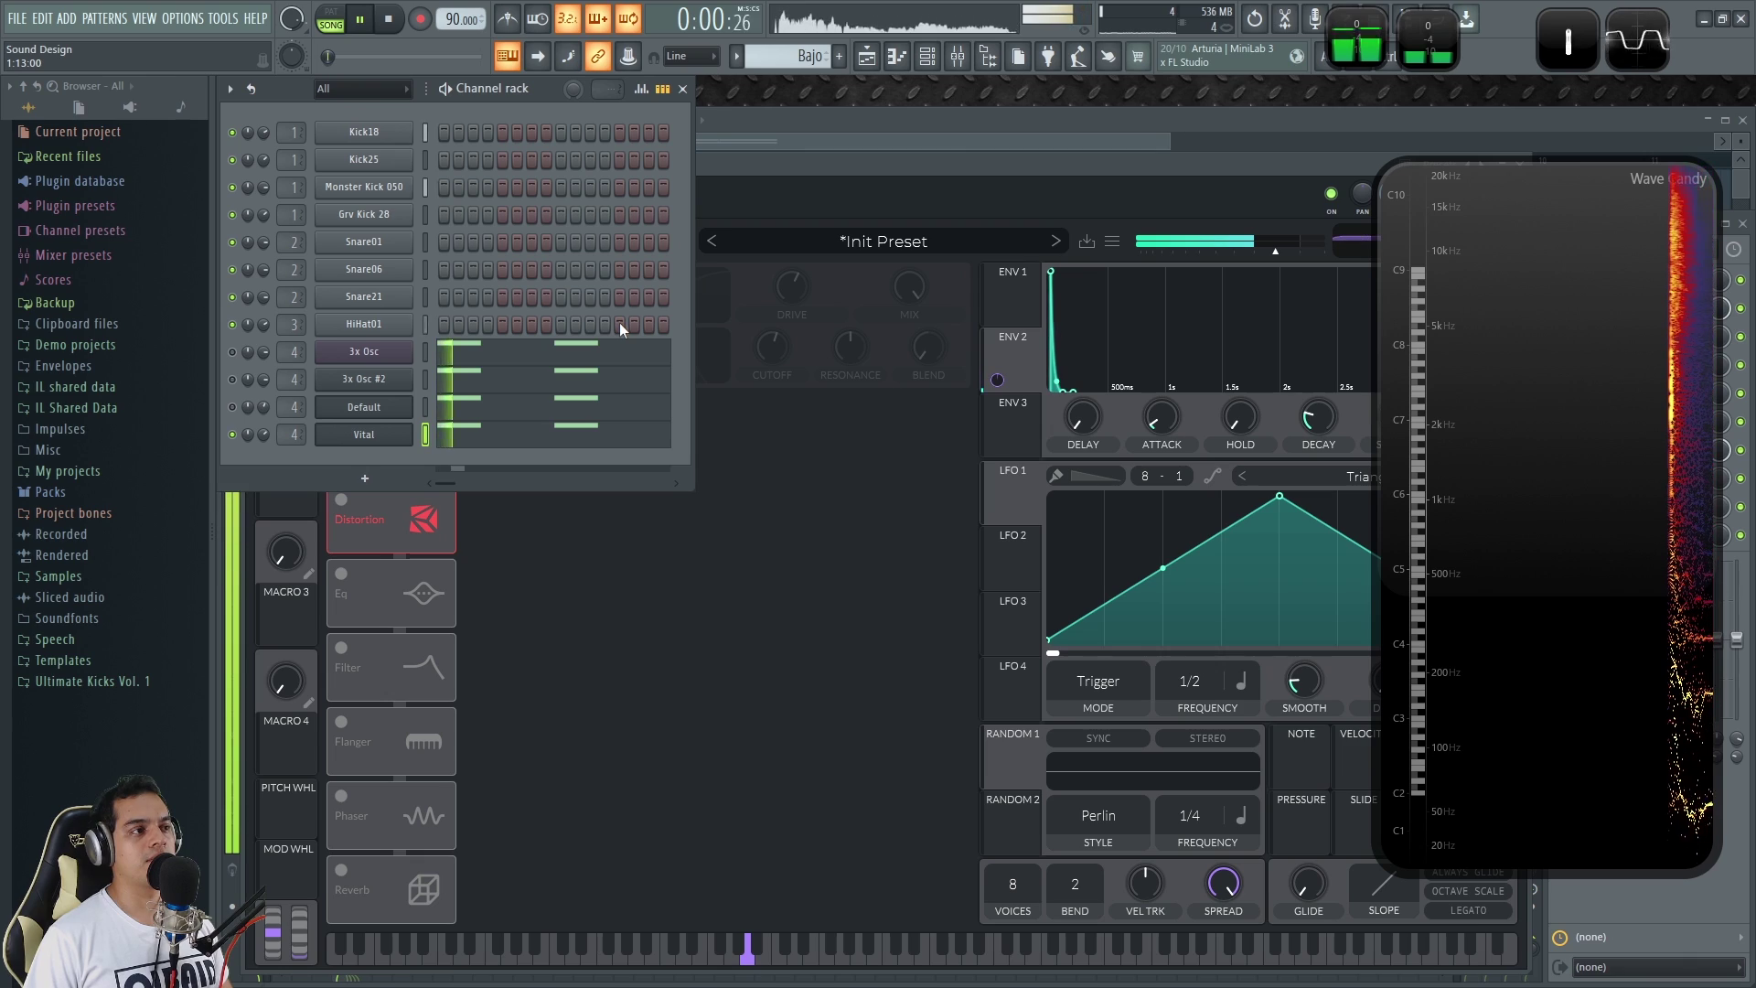
{"action": "left_click", "coordinate": [234, 435]}
{"action": "left_click", "coordinate": [233, 408]}
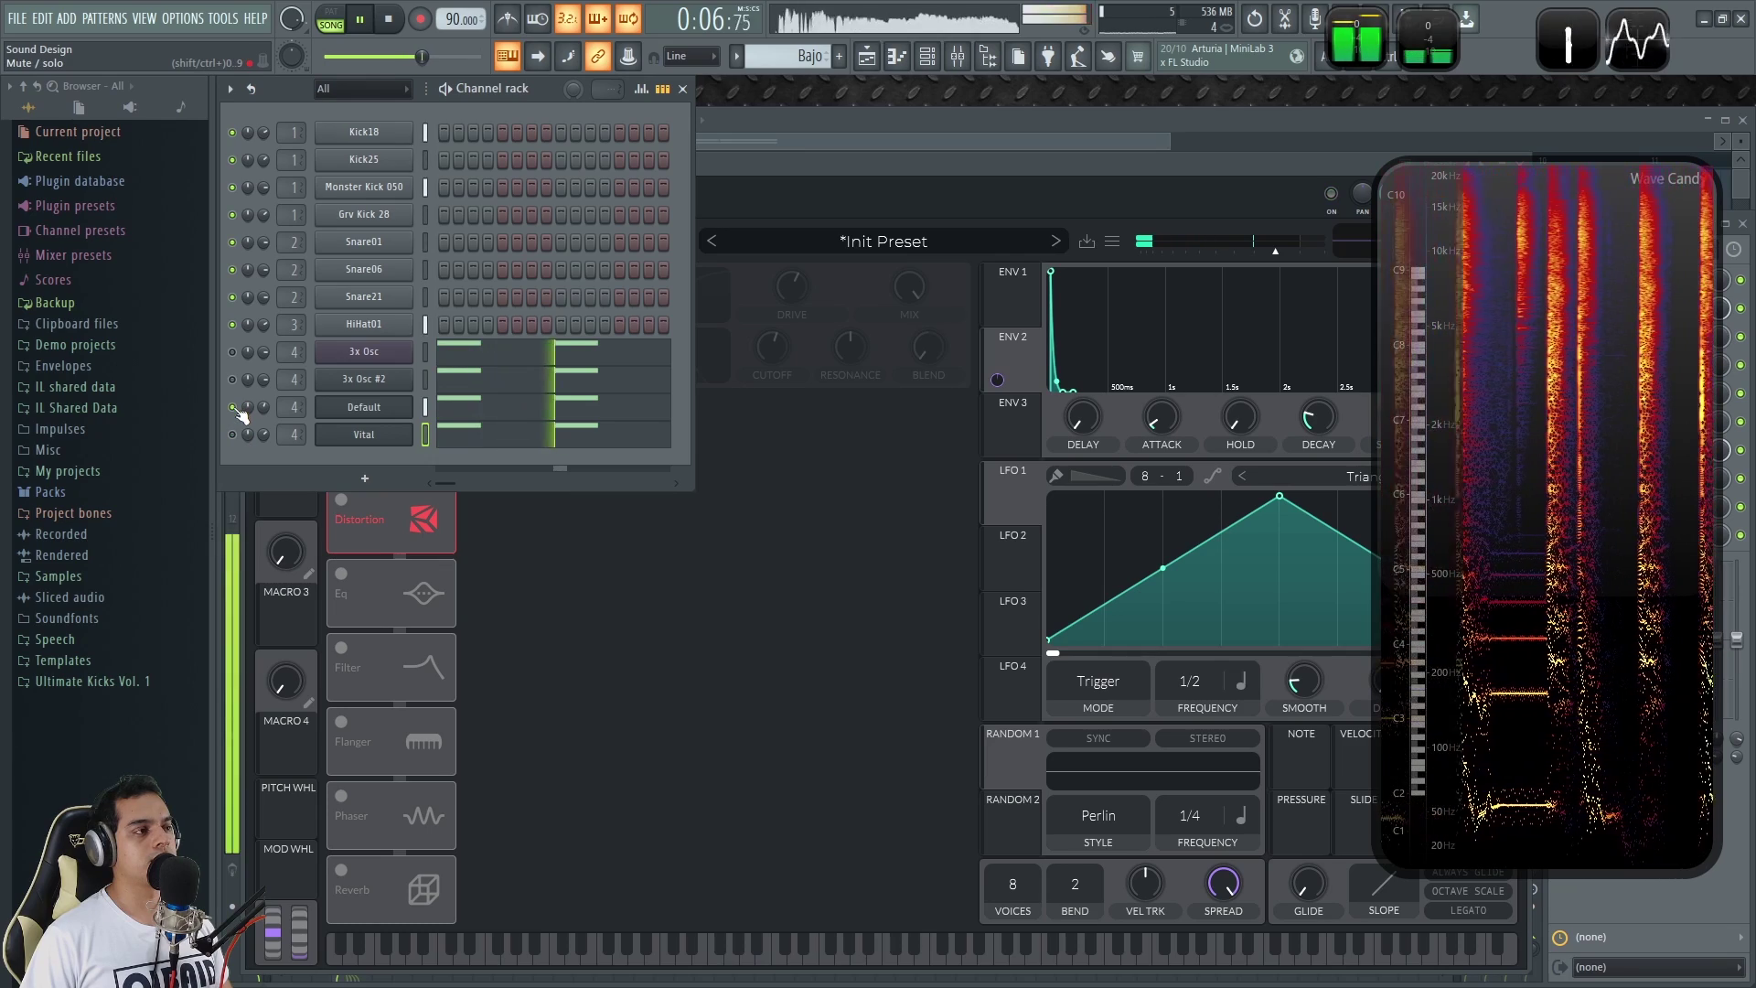
{"action": "left_click", "coordinate": [234, 407]}
{"action": "left_click", "coordinate": [233, 380]}
{"action": "left_click", "coordinate": [234, 381]}
{"action": "left_click", "coordinate": [234, 353]}
{"action": "left_click", "coordinate": [234, 435]}
{"action": "left_click", "coordinate": [234, 353]}
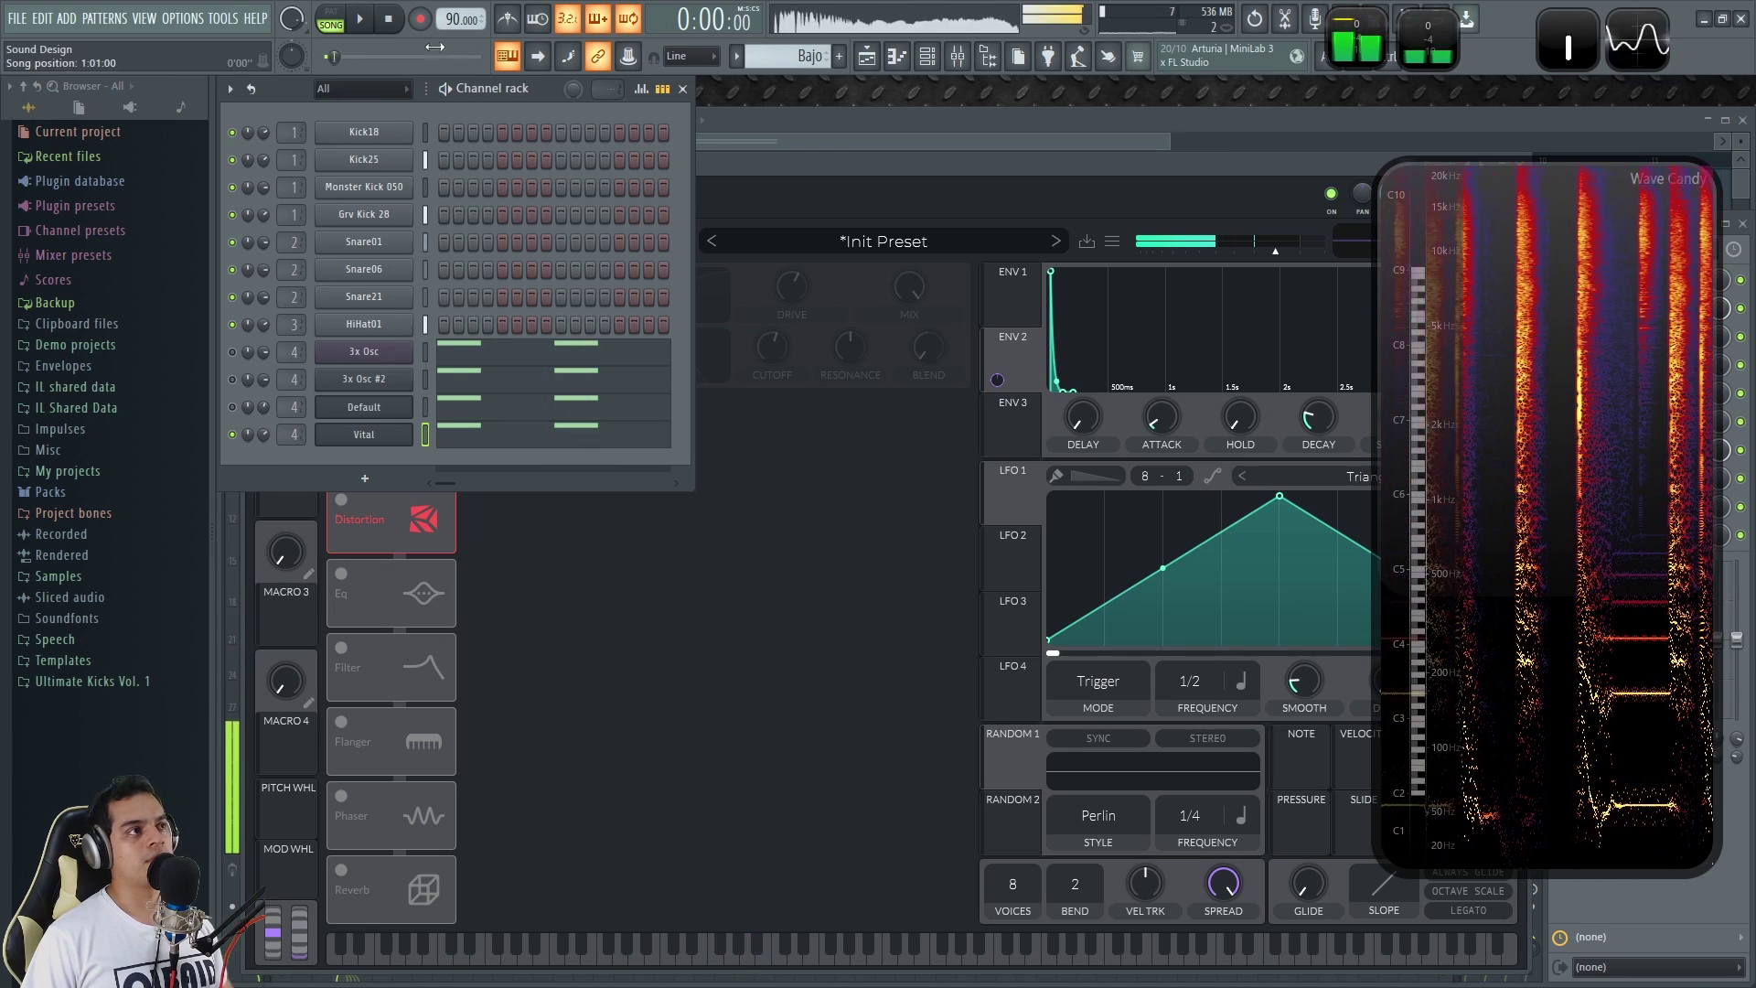
{"action": "left_click", "coordinate": [390, 20]}
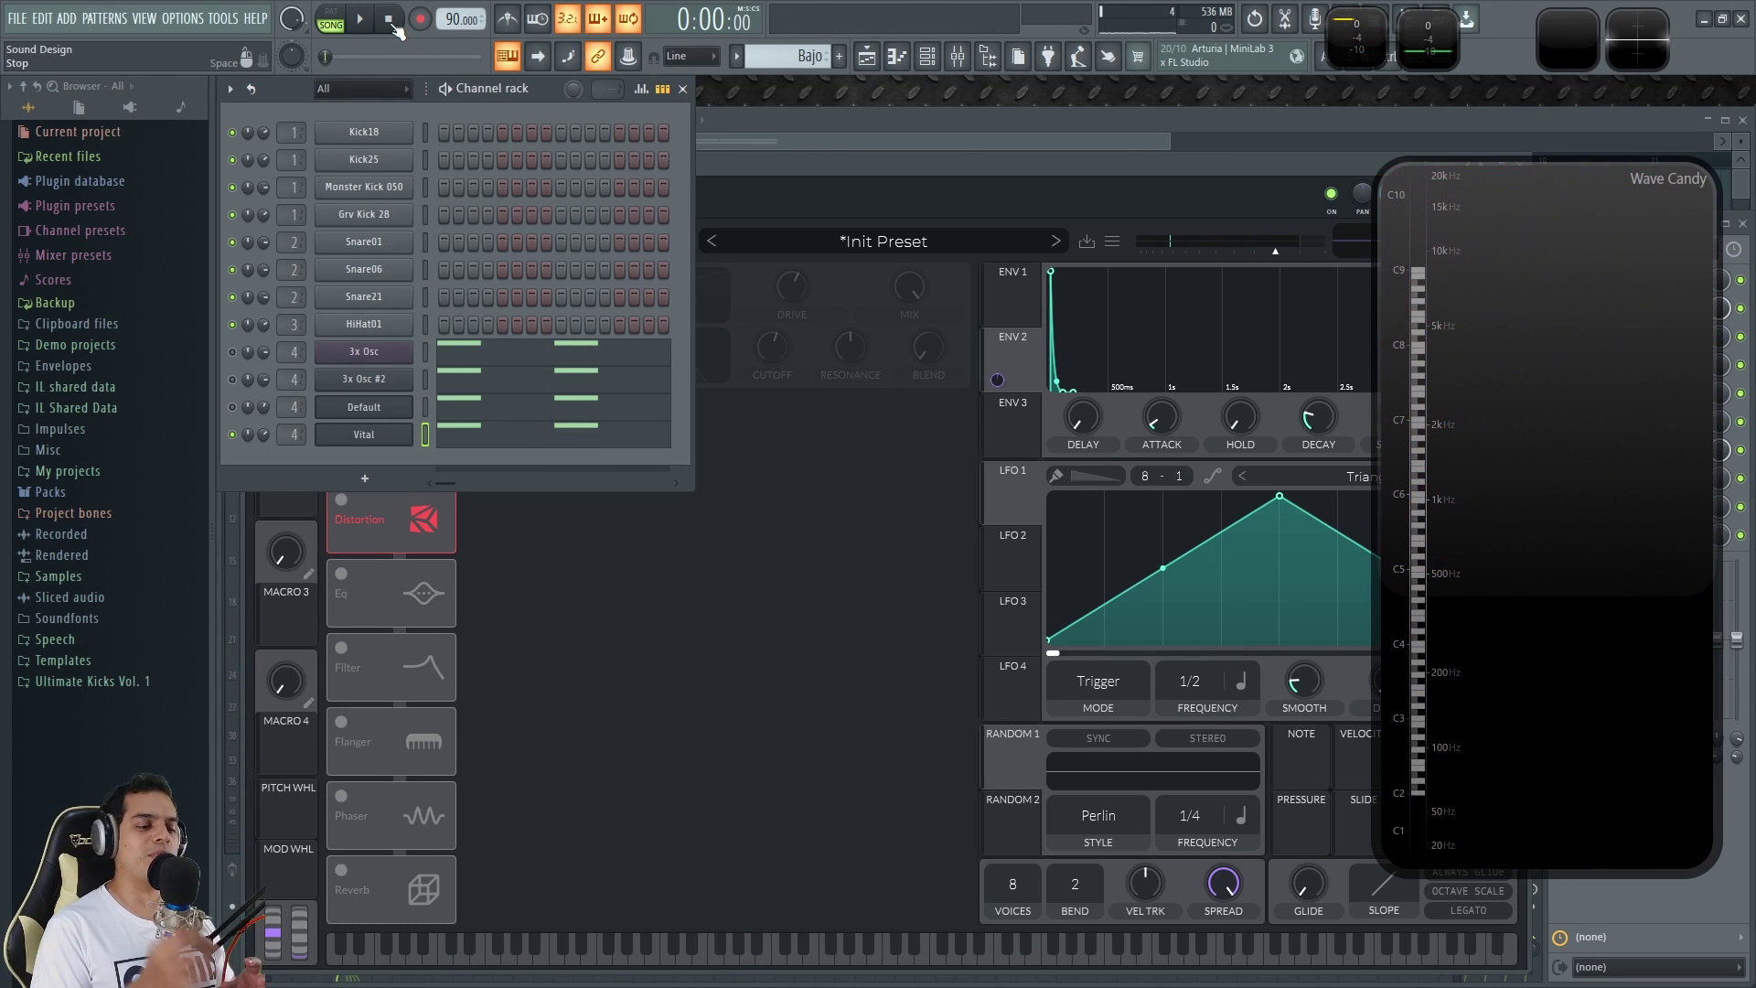